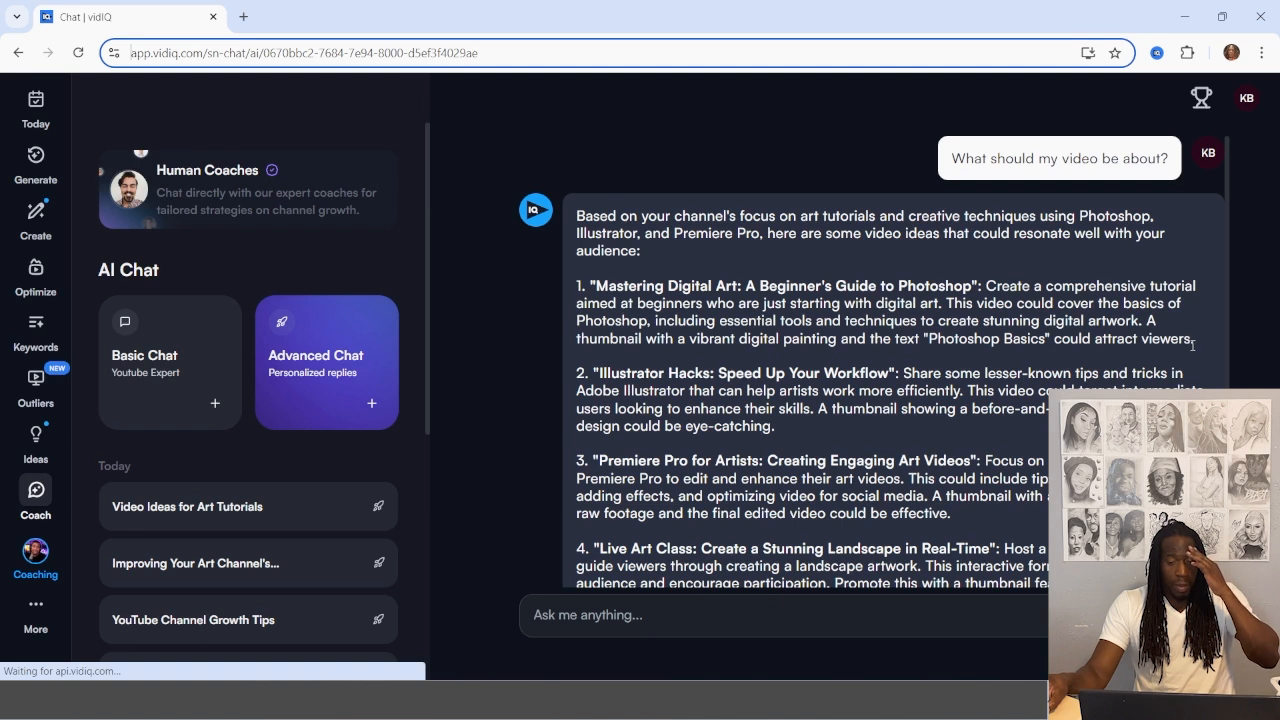
# Copy the first video idea, "Mastering Digital Art: A Beginner's Guide to Photoshop", including its description, from the chat reply
pyautogui.moveTo(1196, 345); pyautogui.dragTo(590, 287)
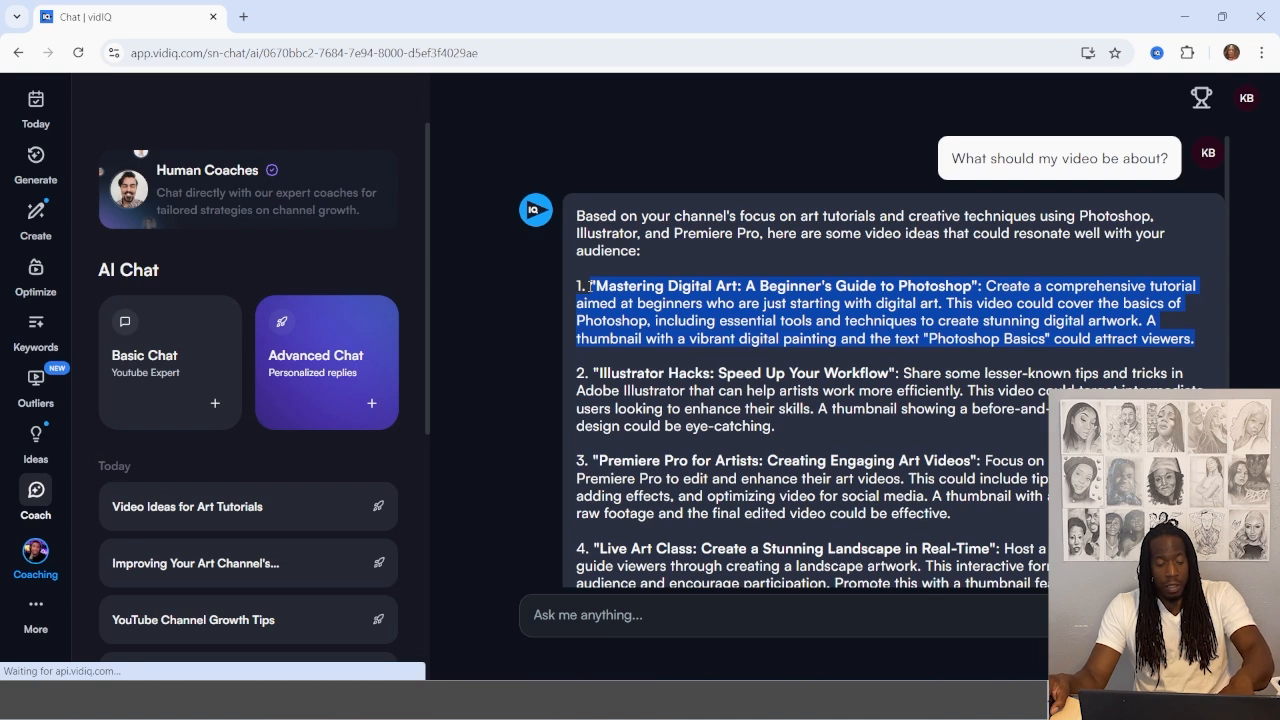
pyautogui.moveTo(590, 287); pyautogui.dragTo(586, 287)
pyautogui.hotkey('ctrl', 'c')
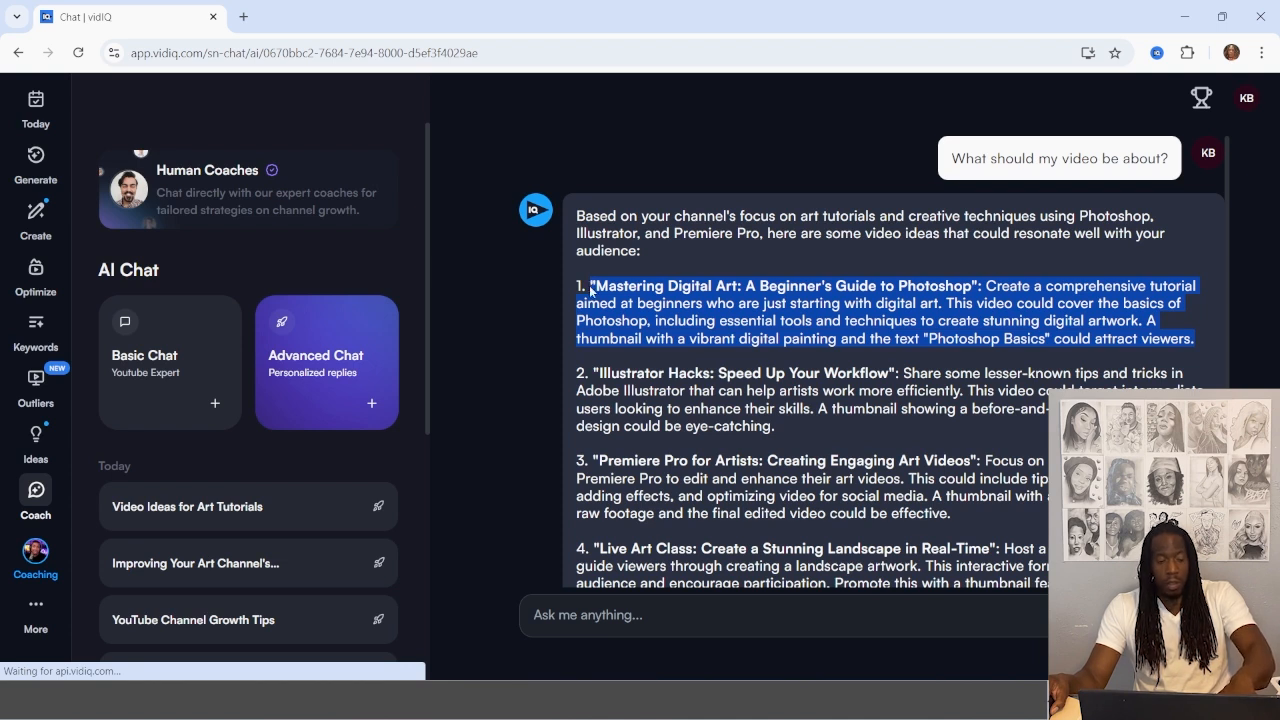
# Paste the copied idea into a new blank Google Docs document and name the document "Mastering Digital art"
pyautogui.click(244, 17)
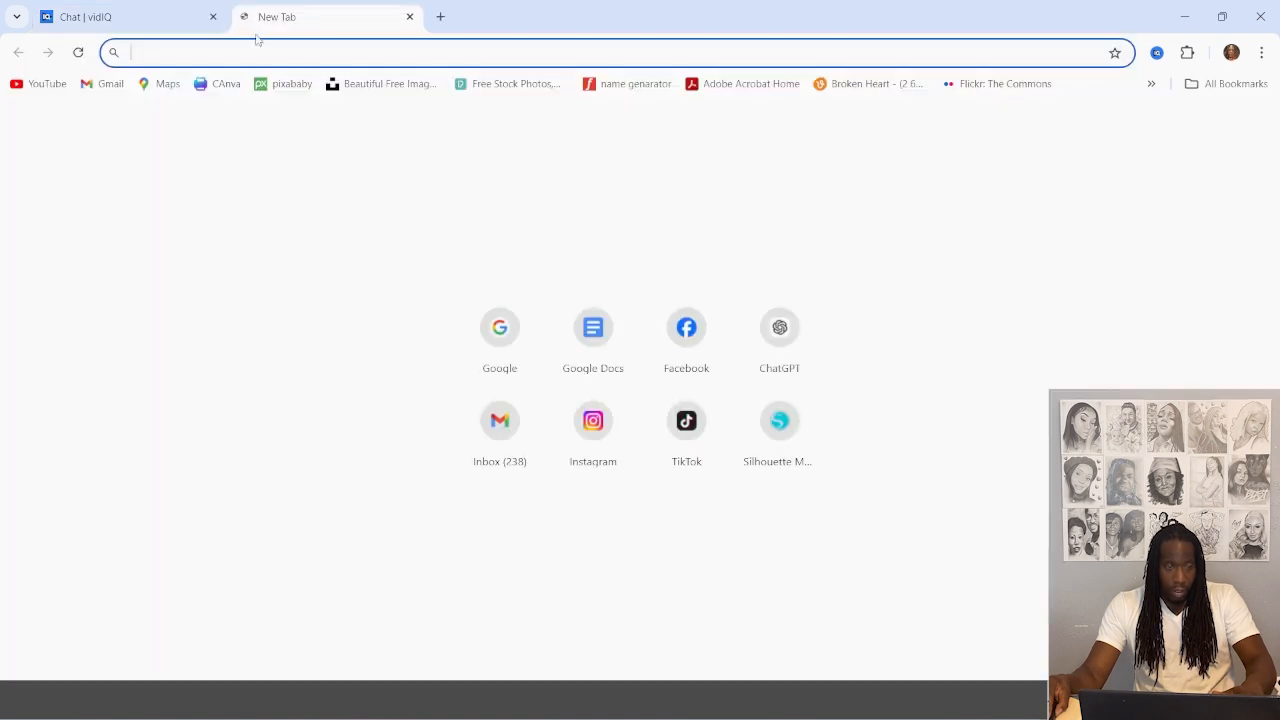
pyautogui.click(597, 374)
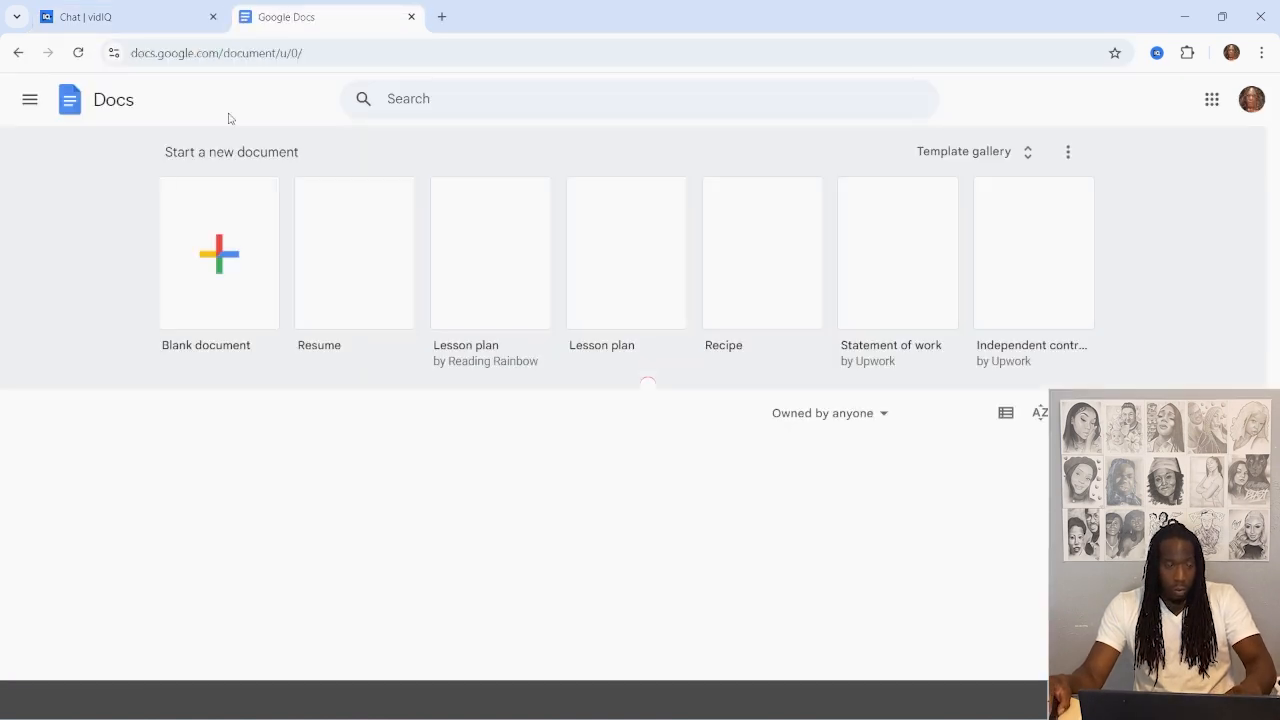
pyautogui.click(229, 272)
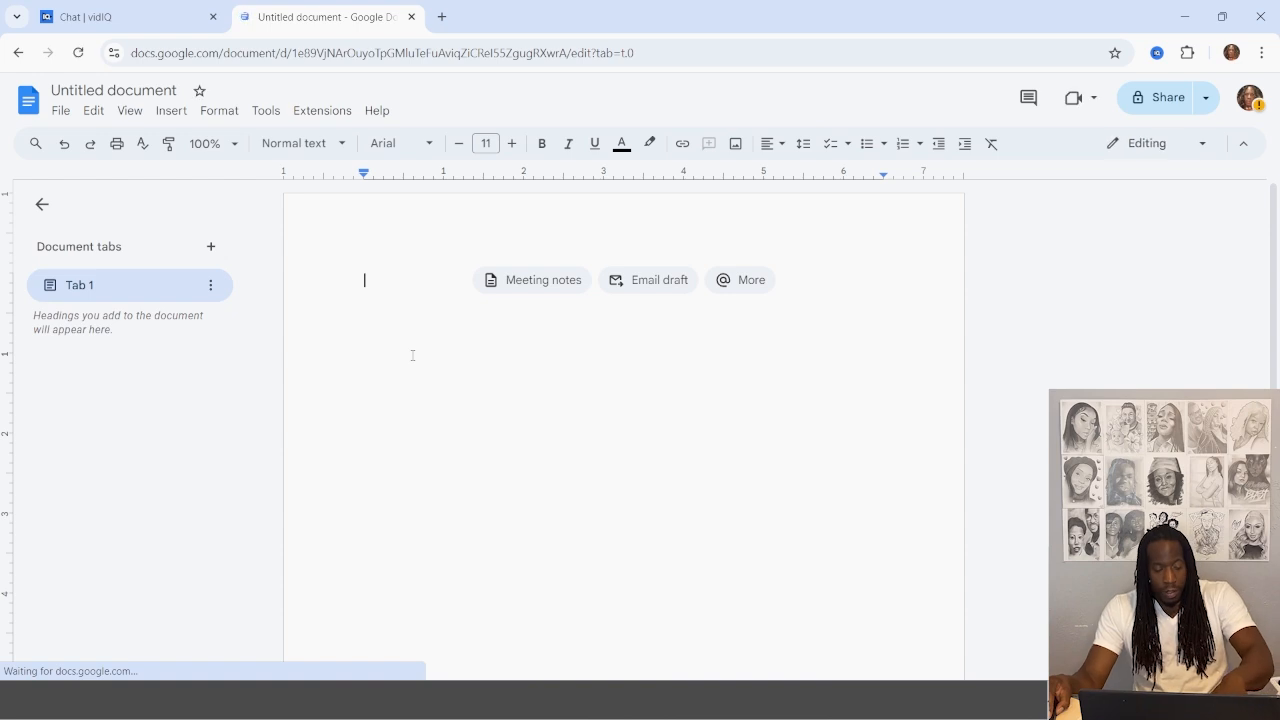
pyautogui.hotkey('ctrl', 'v')
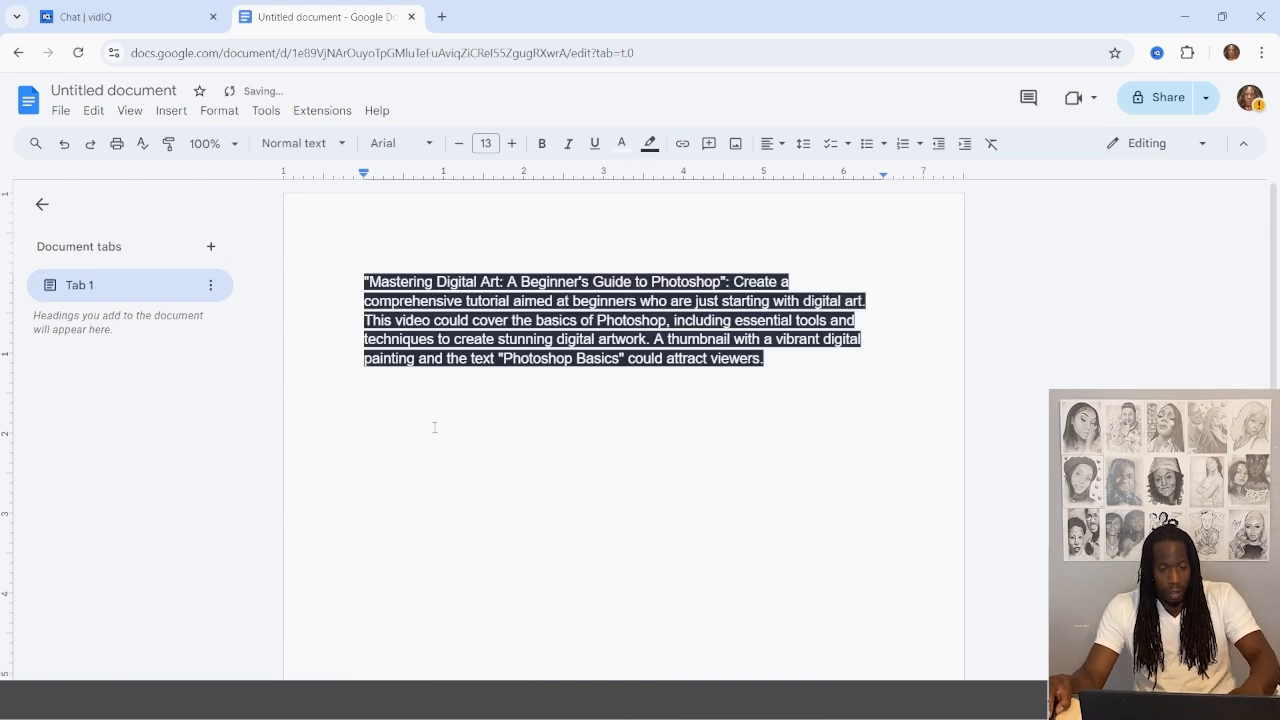
pyautogui.click(771, 466)
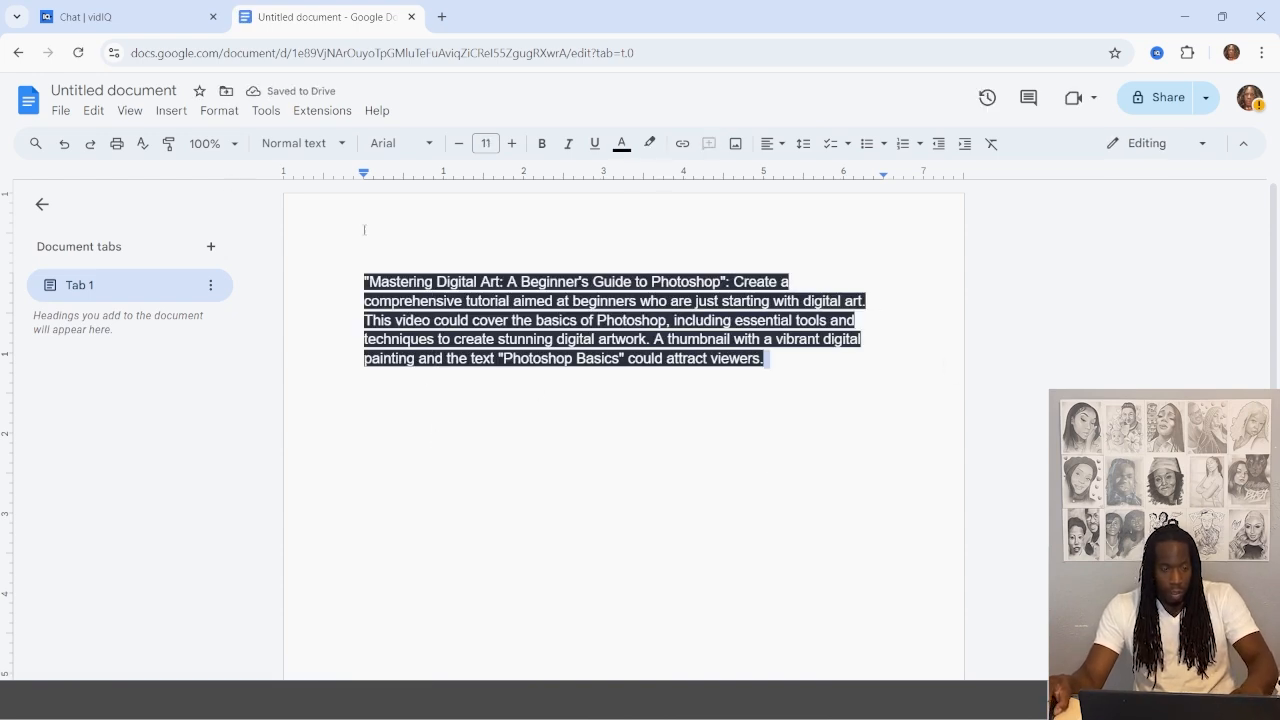
pyautogui.click(418, 489)
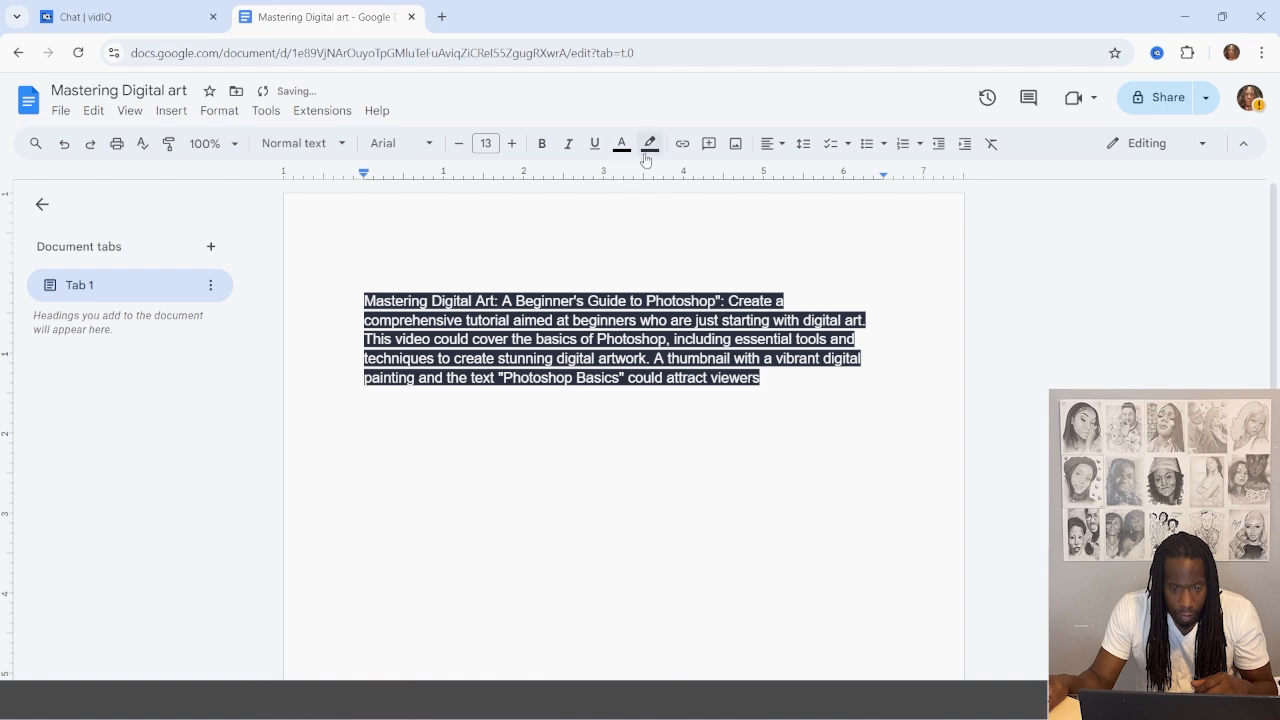
# Set the color of all pasted text to black and remove its dark highlight
pyautogui.moveTo(760, 378); pyautogui.dragTo(268, 295)
pyautogui.click(621, 143)
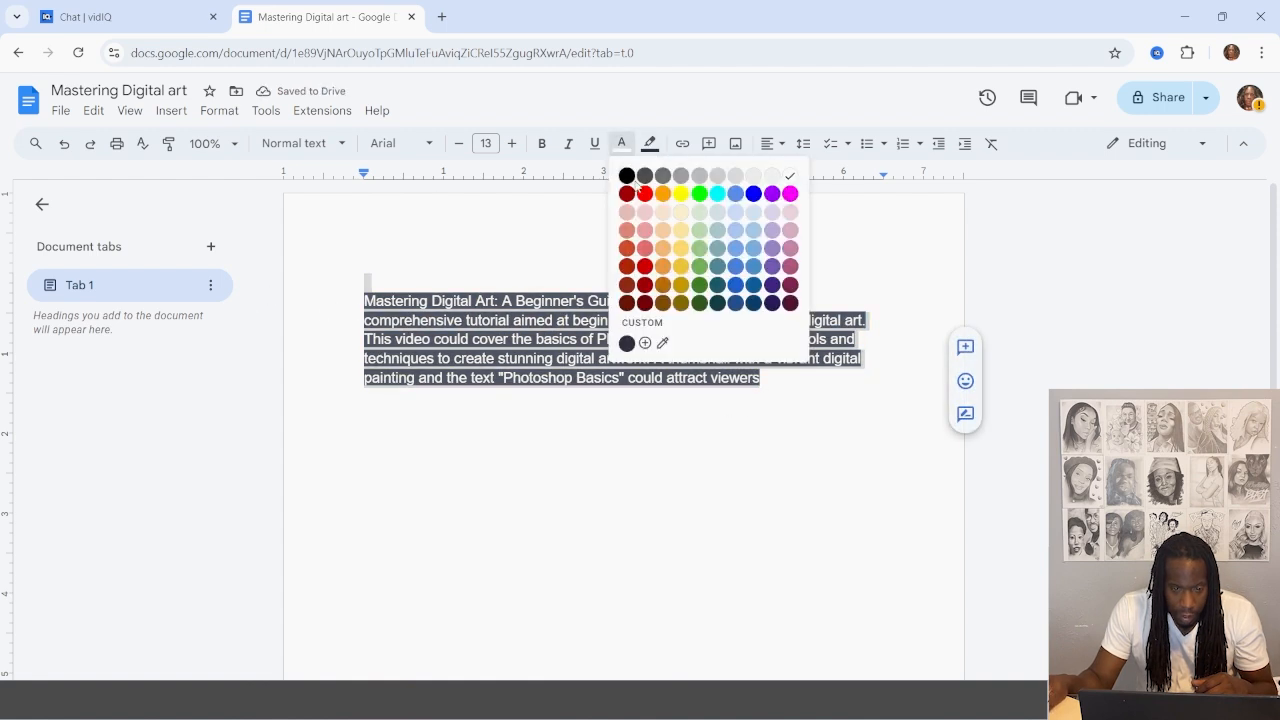
pyautogui.click(627, 177)
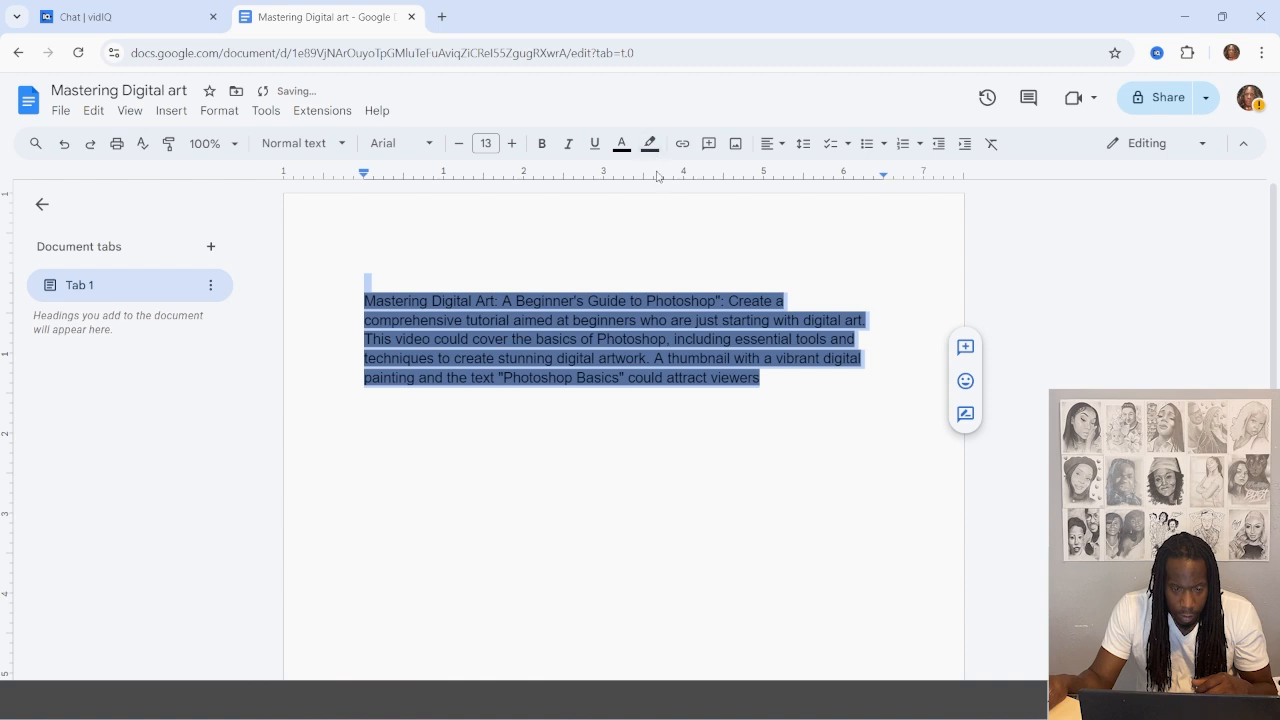
pyautogui.click(650, 145)
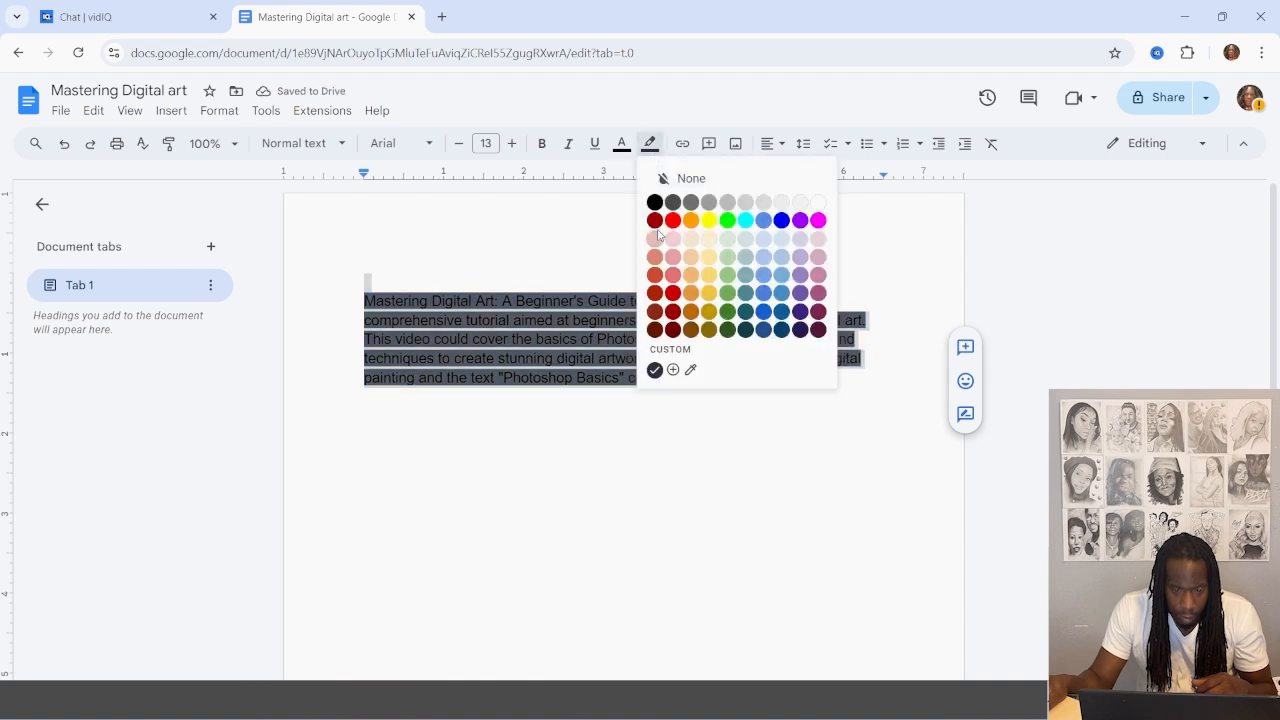
pyautogui.click(669, 179)
pyautogui.click(589, 281)
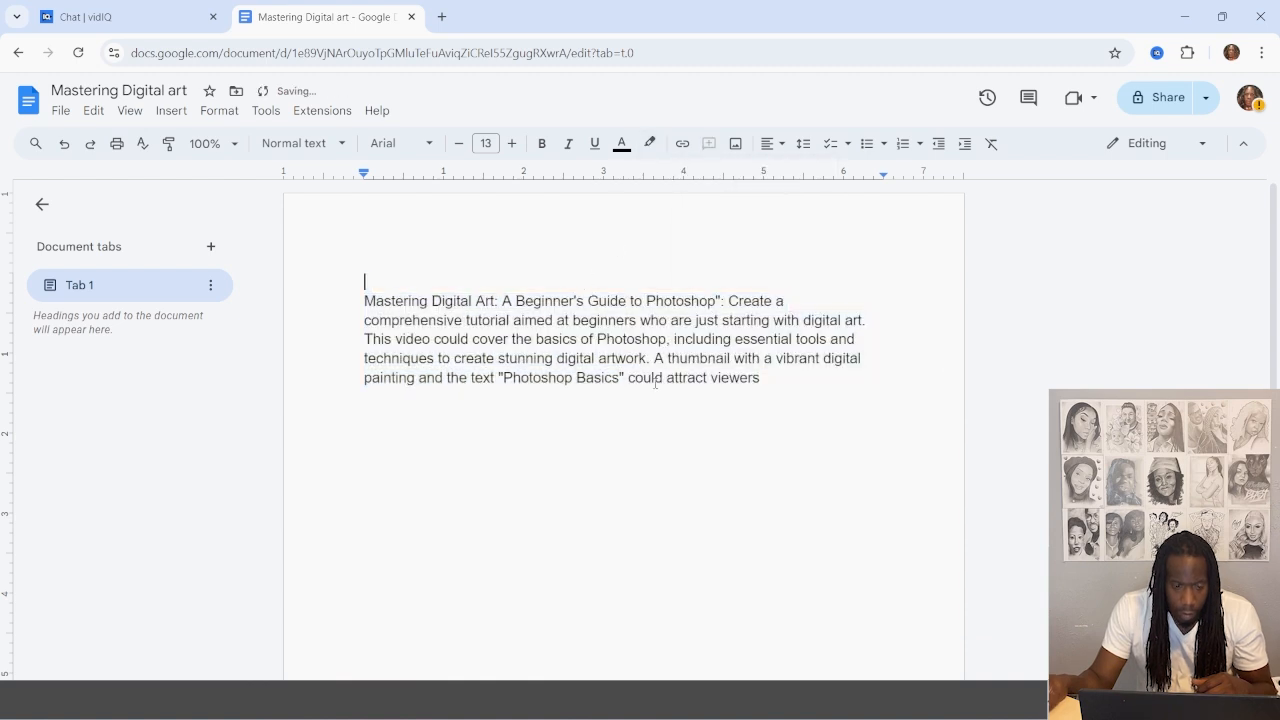
pyautogui.click(779, 379)
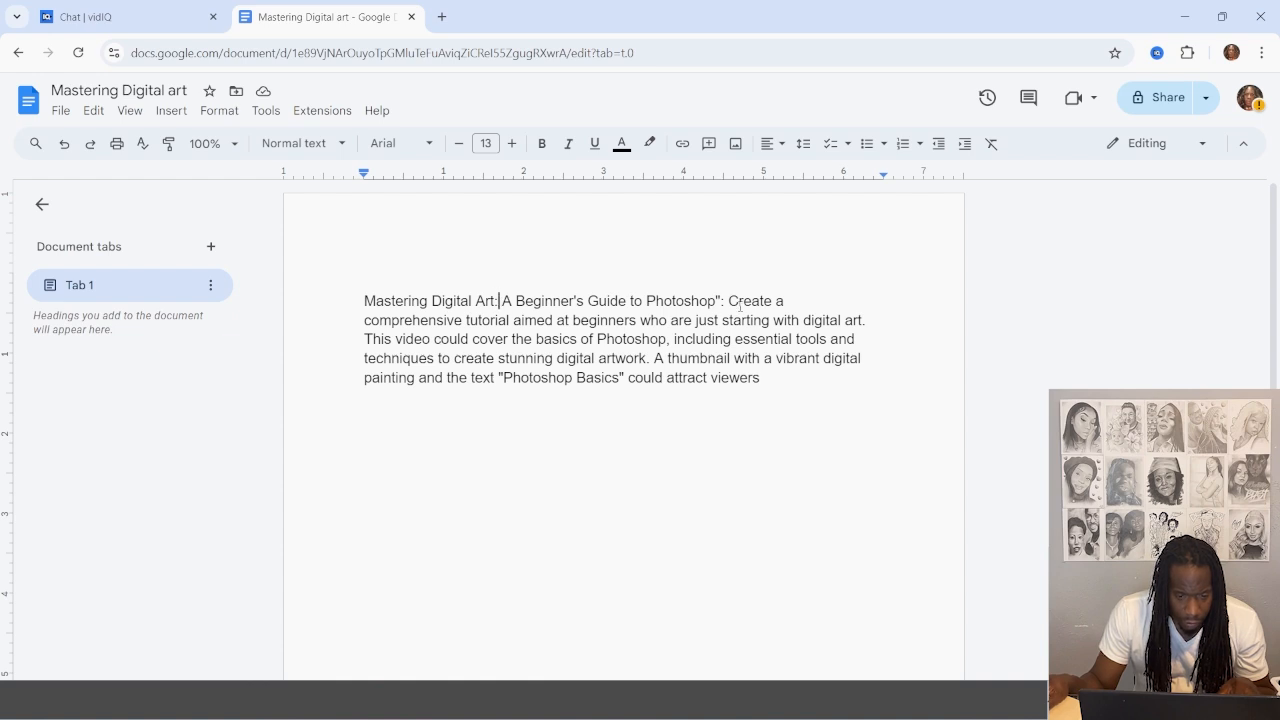
# Make the heading "Mastering Digital Art: A Beginner's Guide to Photoshop" bold and set its font size to 18
pyautogui.moveTo(725, 300); pyautogui.dragTo(364, 302)
pyautogui.click(541, 143)
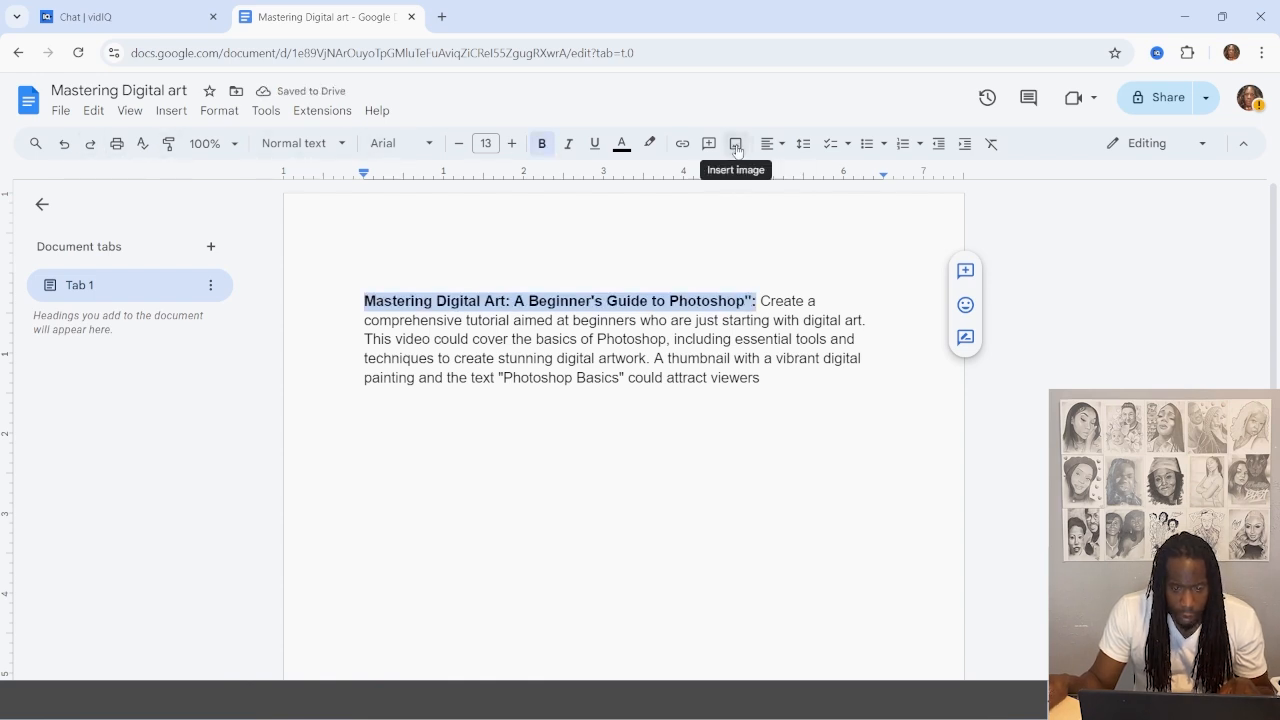
pyautogui.click(512, 143)
pyautogui.click(512, 143)
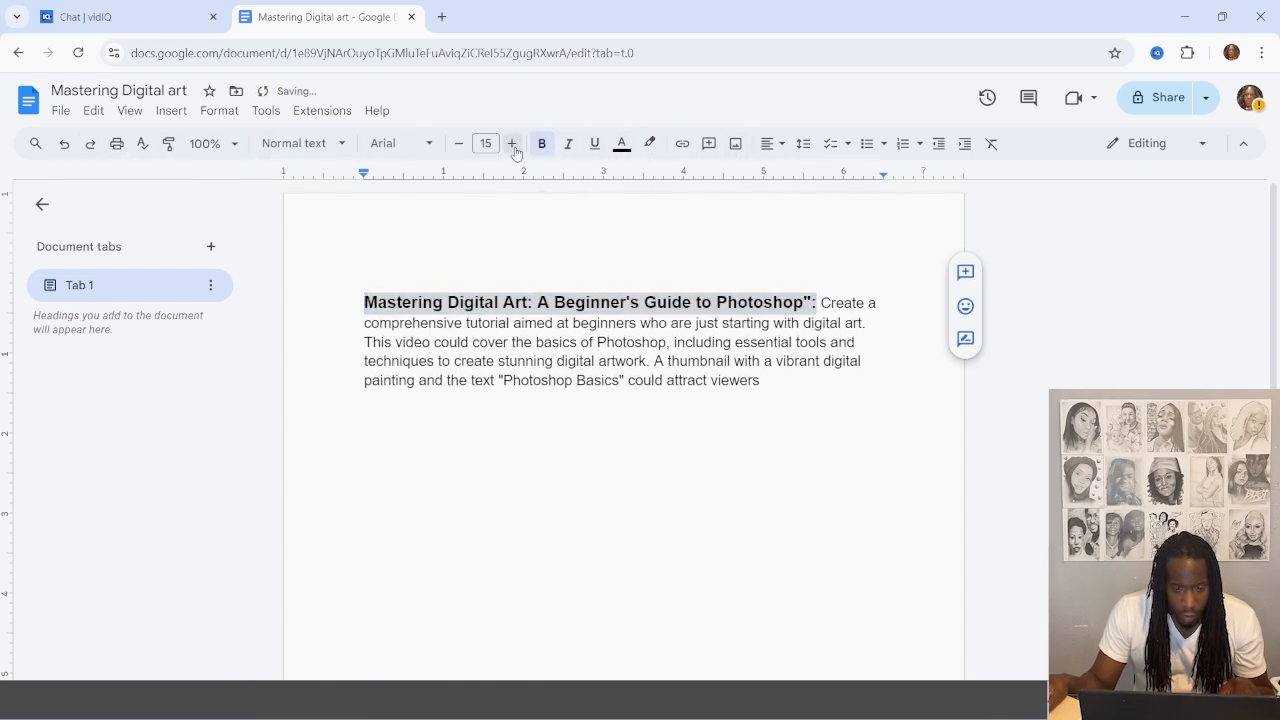
pyautogui.click(512, 143)
pyautogui.click(512, 143)
pyautogui.click(512, 143)
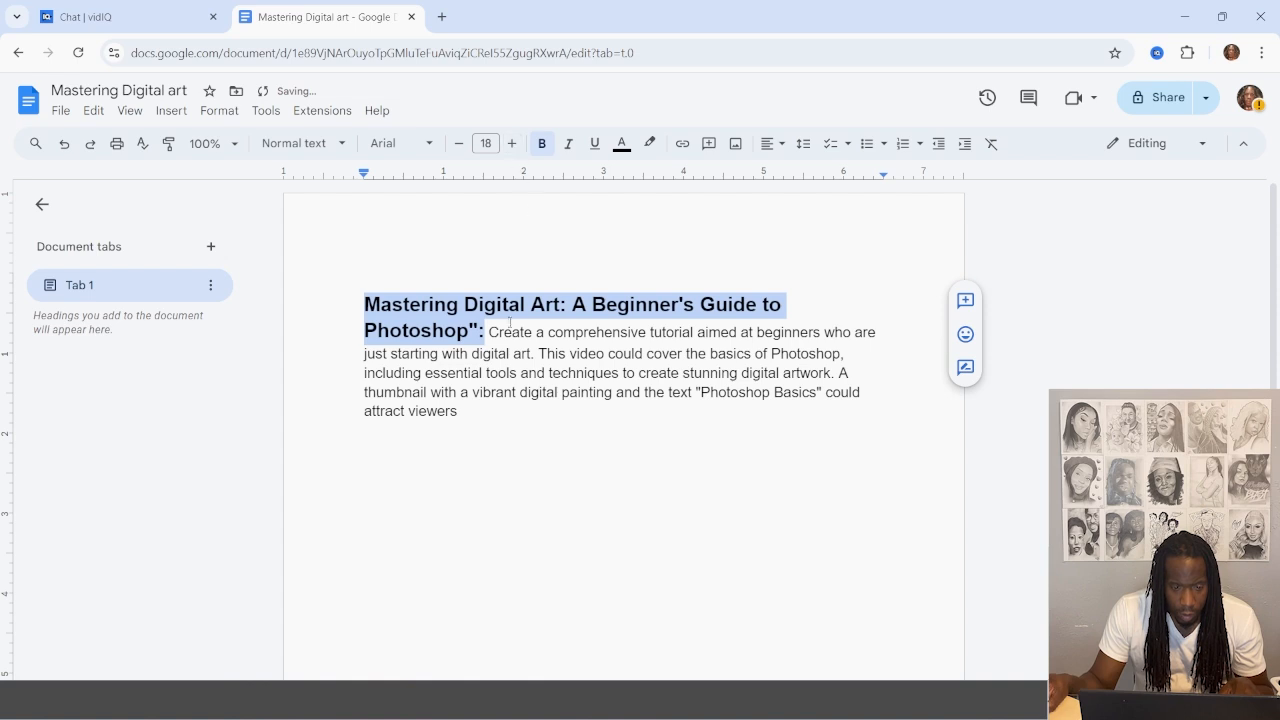
# Move the description starting with "Create a comprehensive tutorial" into its own paragraph, leaving one blank line below the heading
pyautogui.click(488, 342)
pyautogui.click(486, 333)
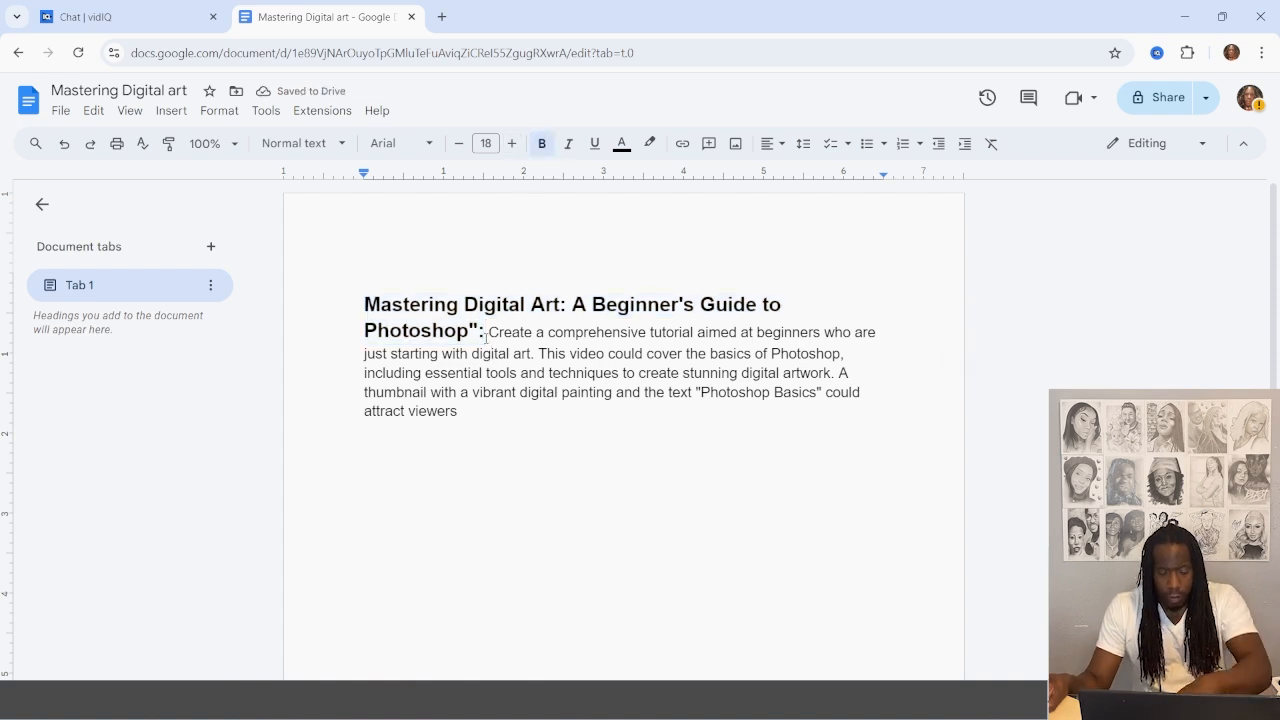
pyautogui.press('Return')
pyautogui.press('Return')
# Insert the label "TITLE:" in front of the heading "Mastering Digital Art"
pyautogui.click(365, 304)
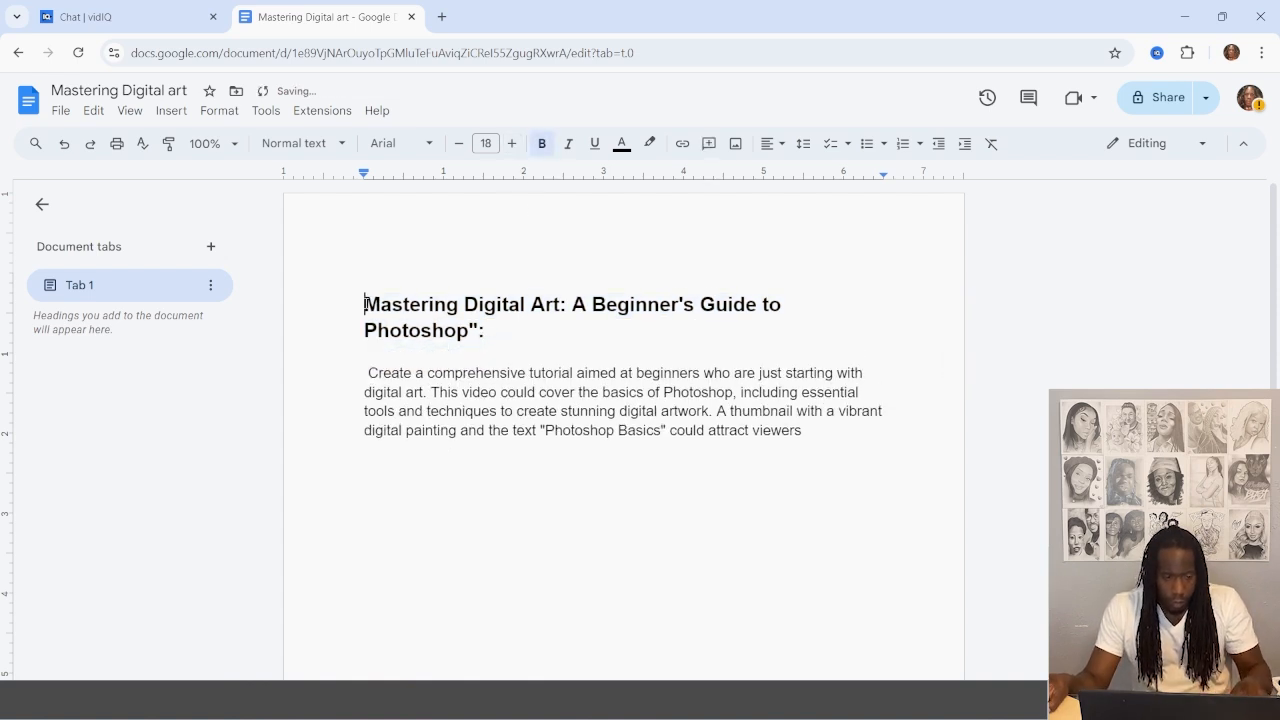
pyautogui.write('TI')
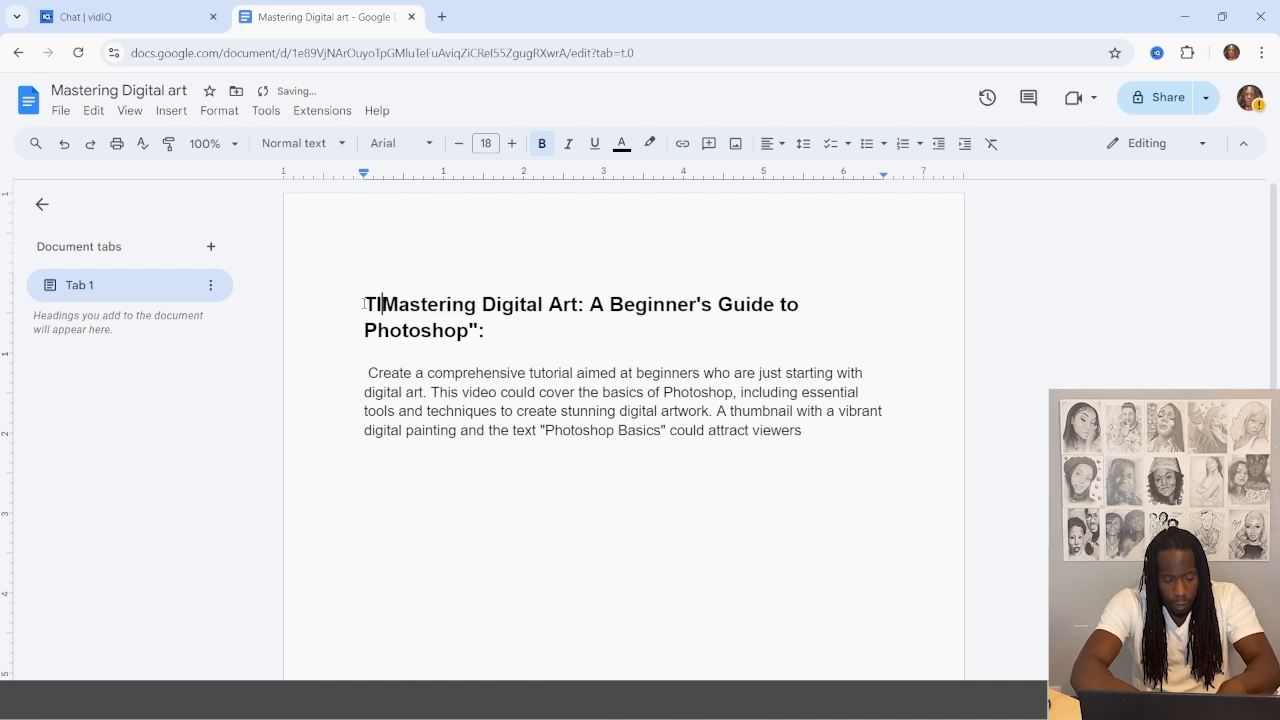
pyautogui.write('TL')
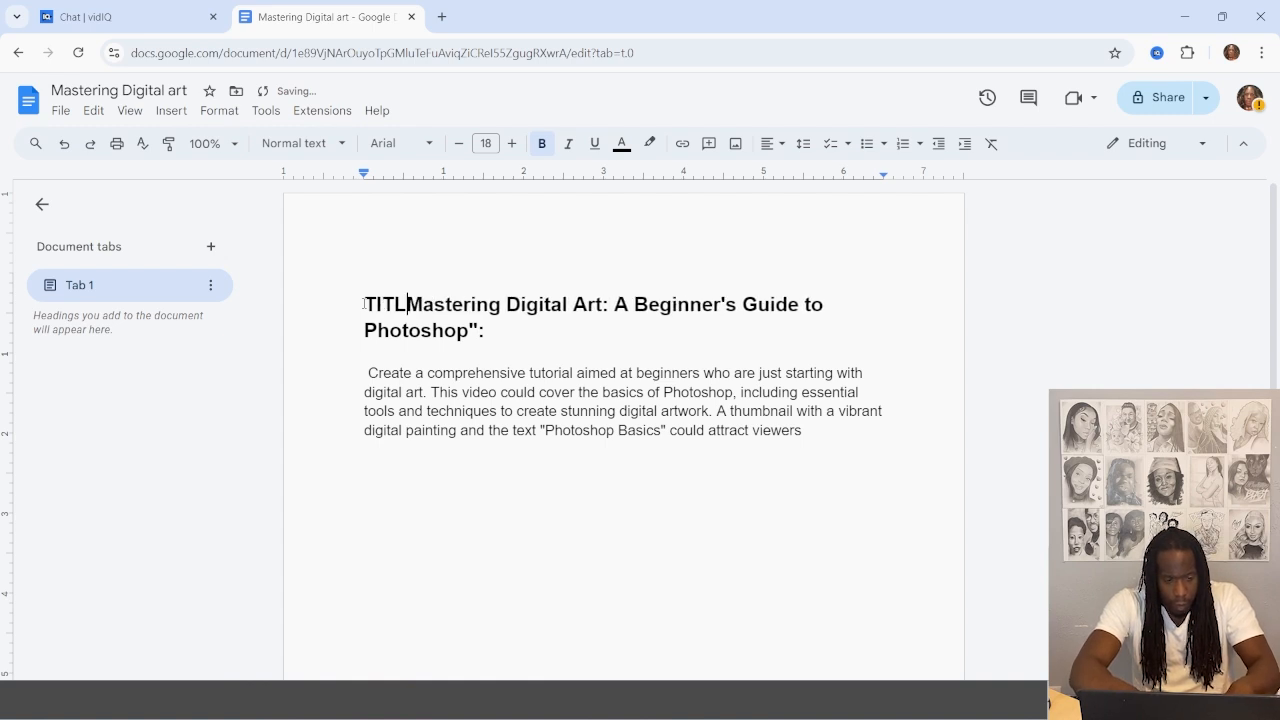
pyautogui.write('W')
pyautogui.press('BackSpace')
pyautogui.write('E')
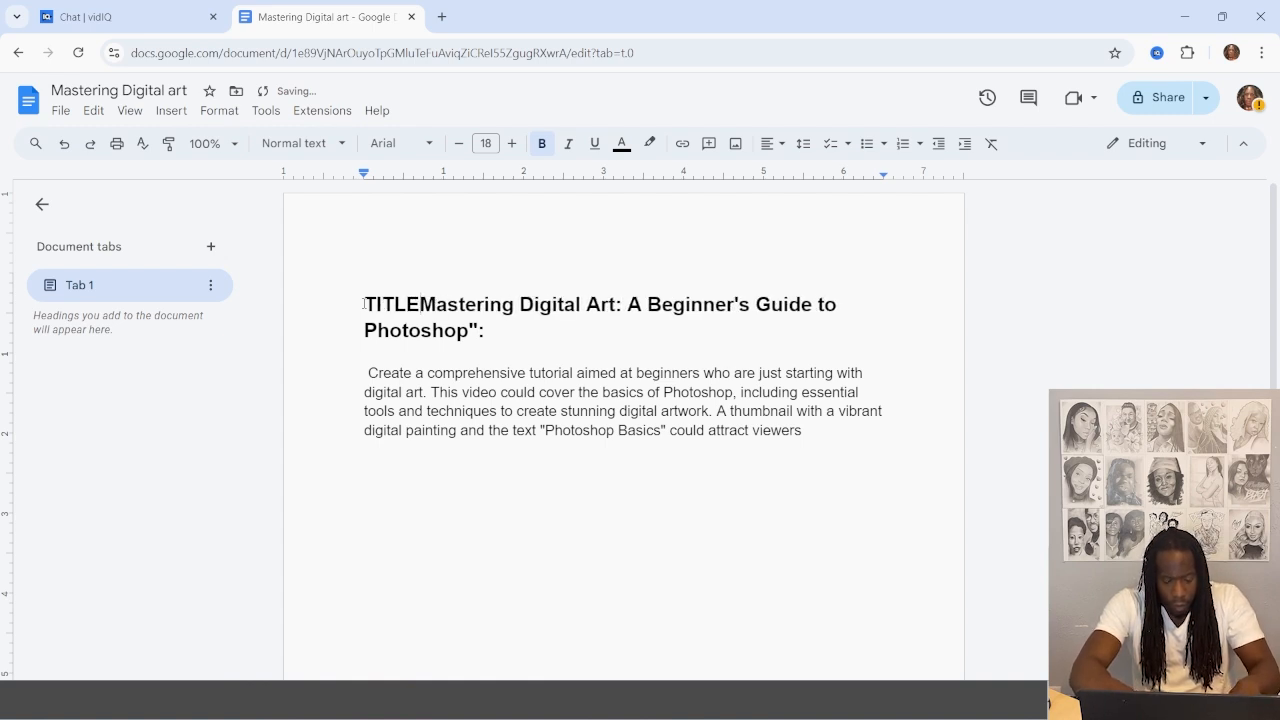
pyautogui.write(':')
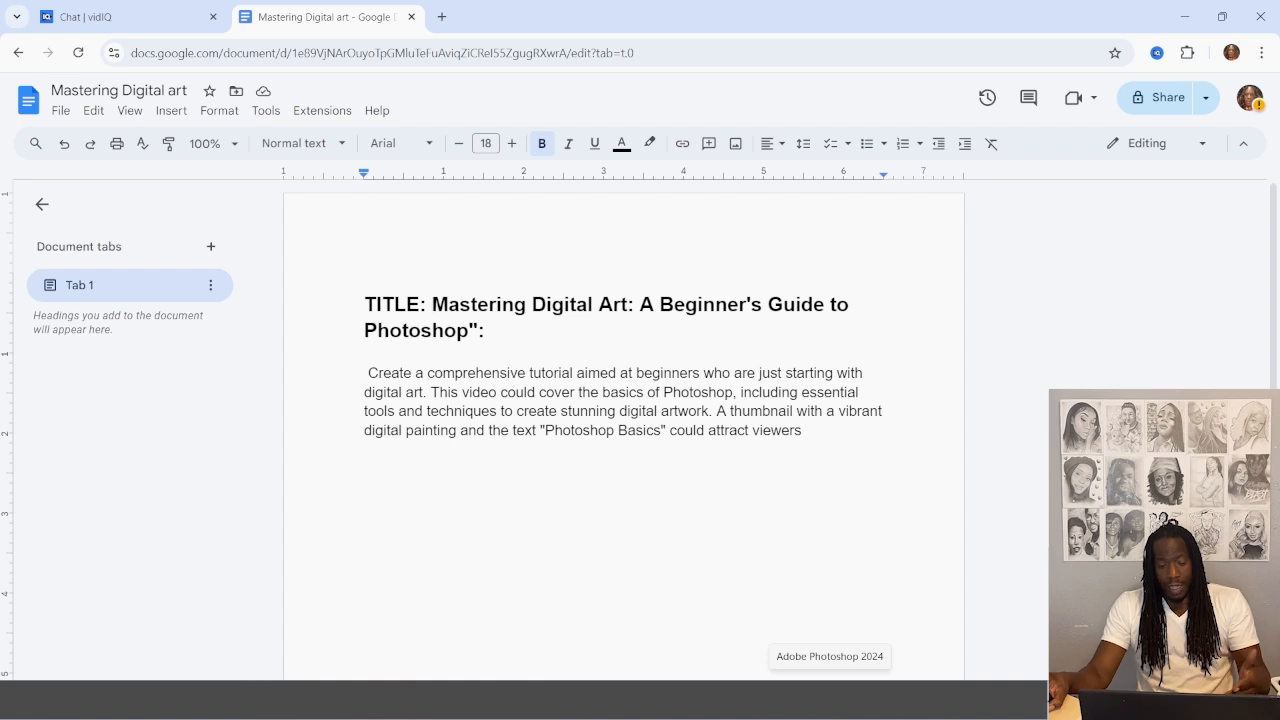
# Launch Adobe Photoshop 2024
pyautogui.click(830, 700)
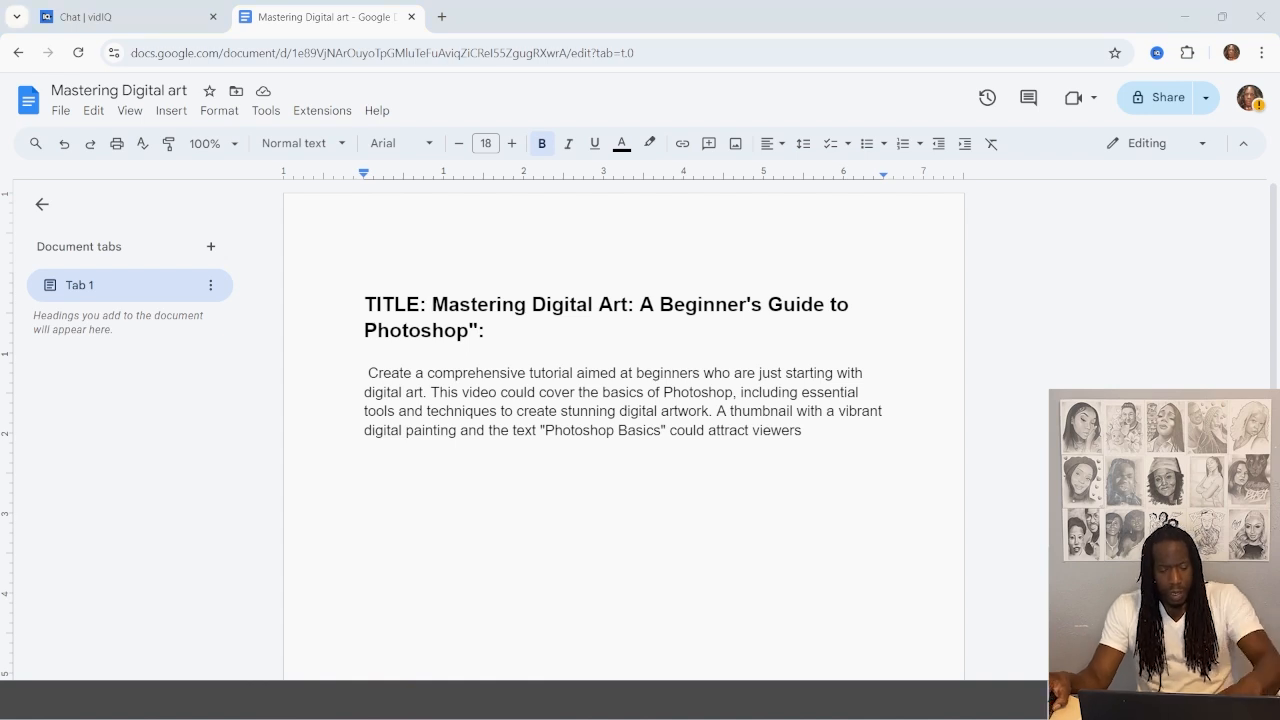
pyautogui.write('bet')
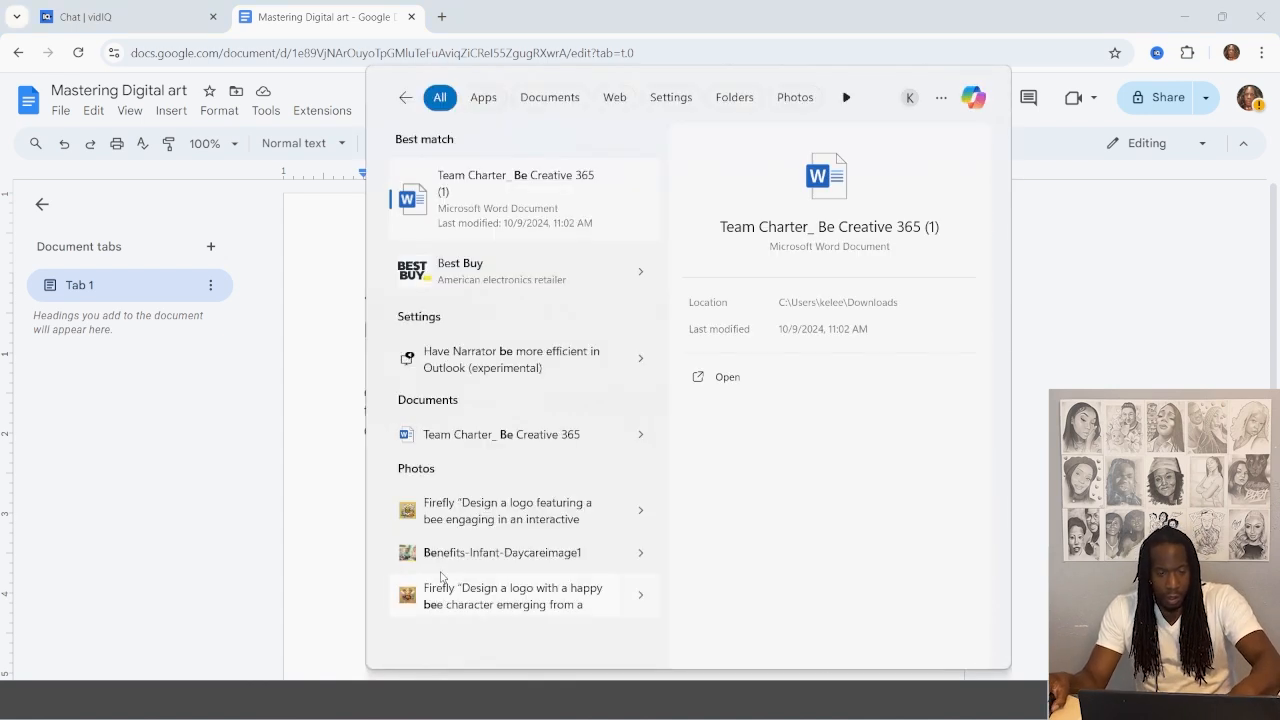
pyautogui.write('a')
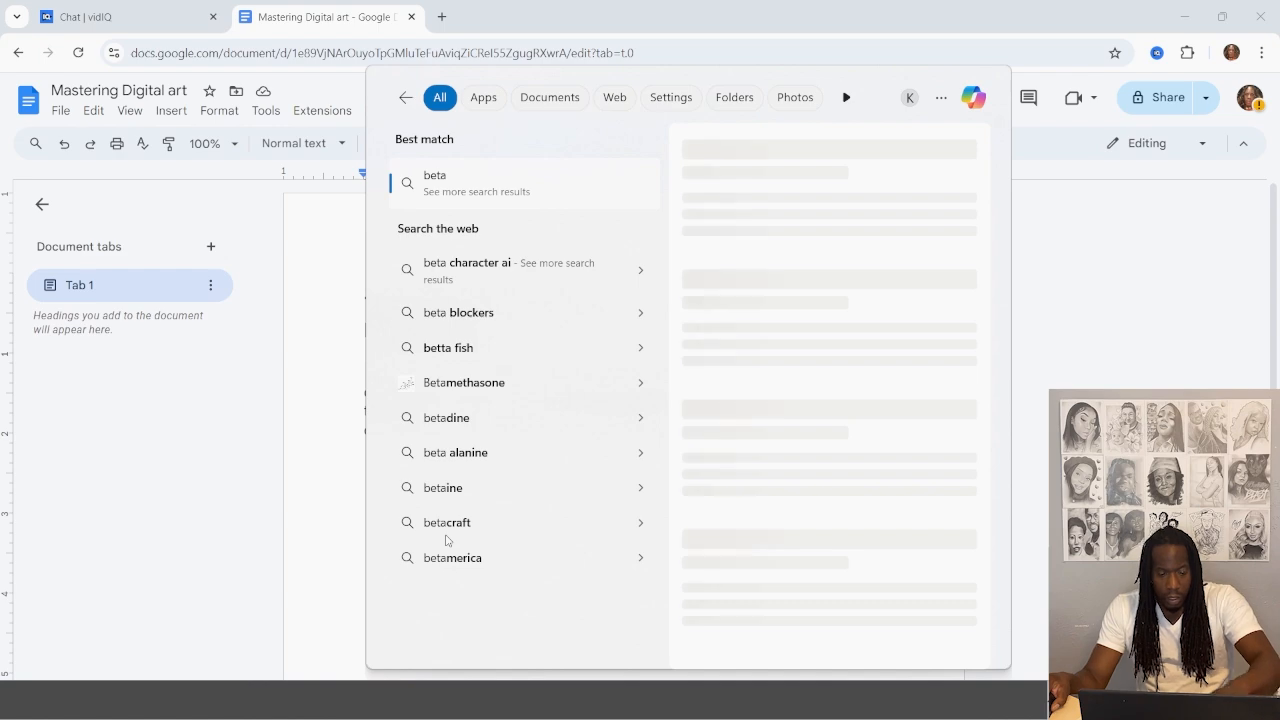
pyautogui.press('BackSpace')
pyautogui.press('BackSpace')
pyautogui.press('BackSpace')
pyautogui.press('BackSpace')
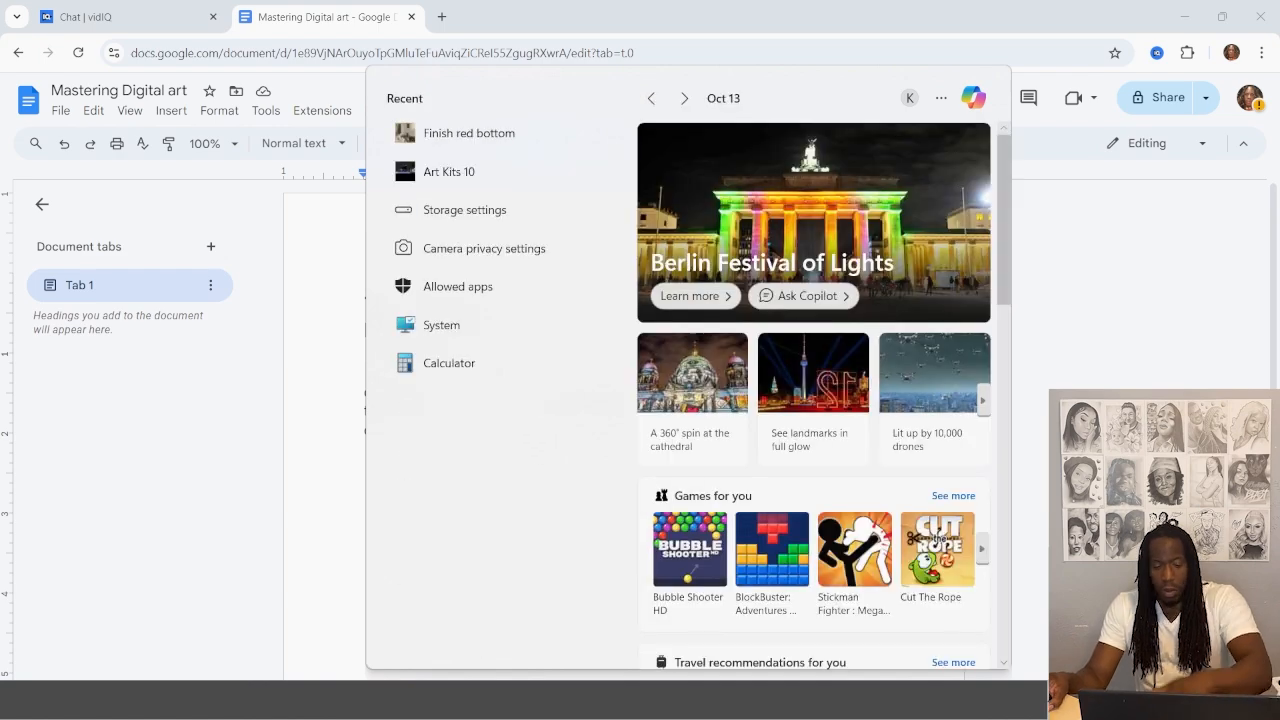
pyautogui.press('Escape')
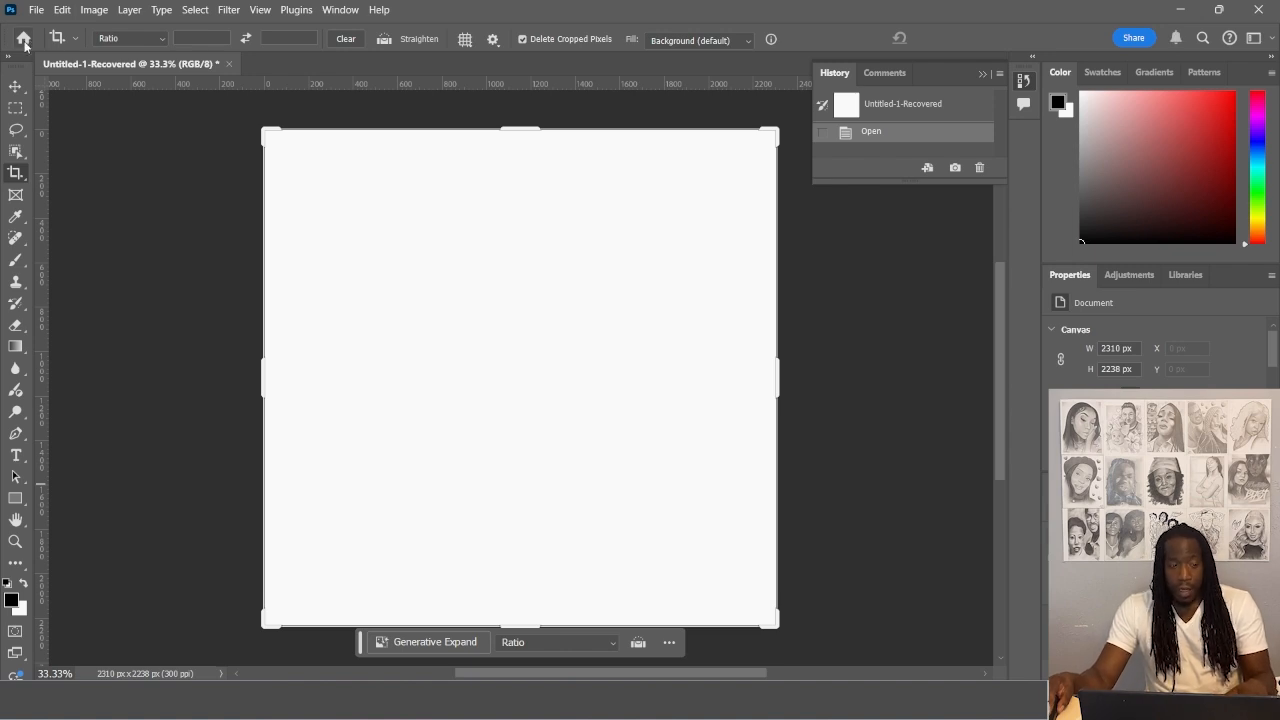
# Go to the Photoshop home screen and start setting up a new file
pyautogui.click(23, 40)
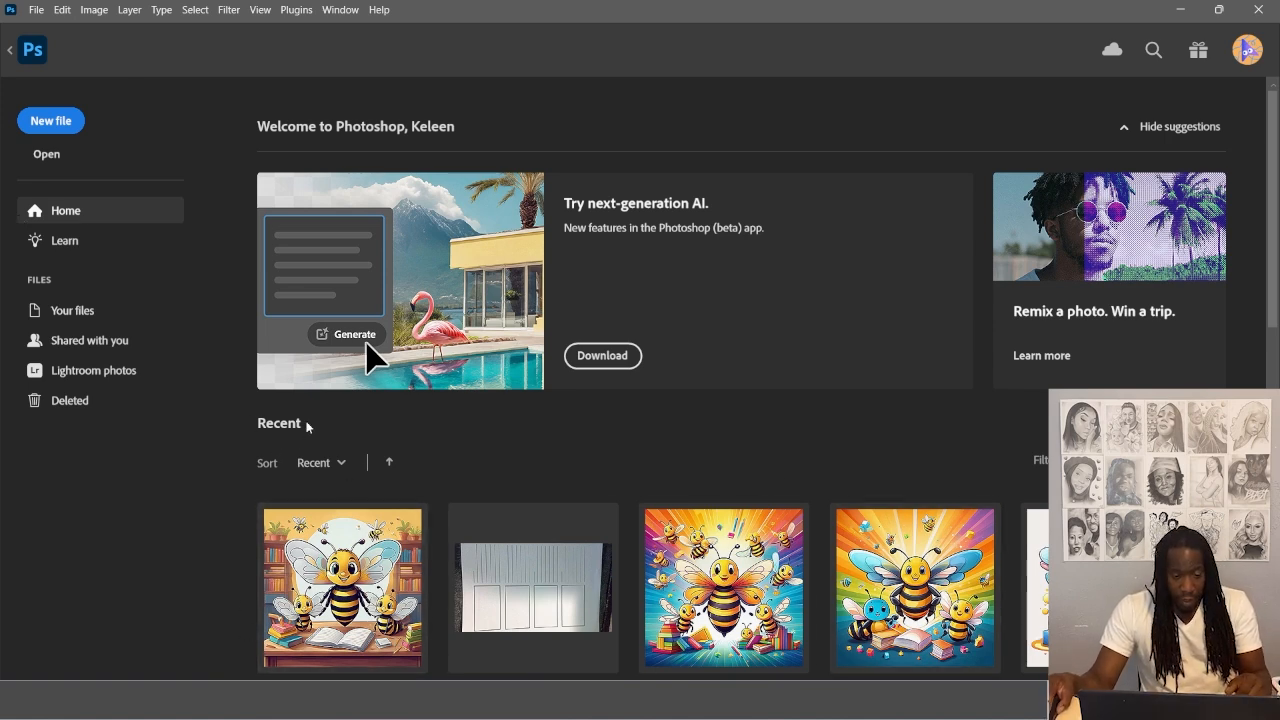
pyautogui.scroll(-1, 524, 588)
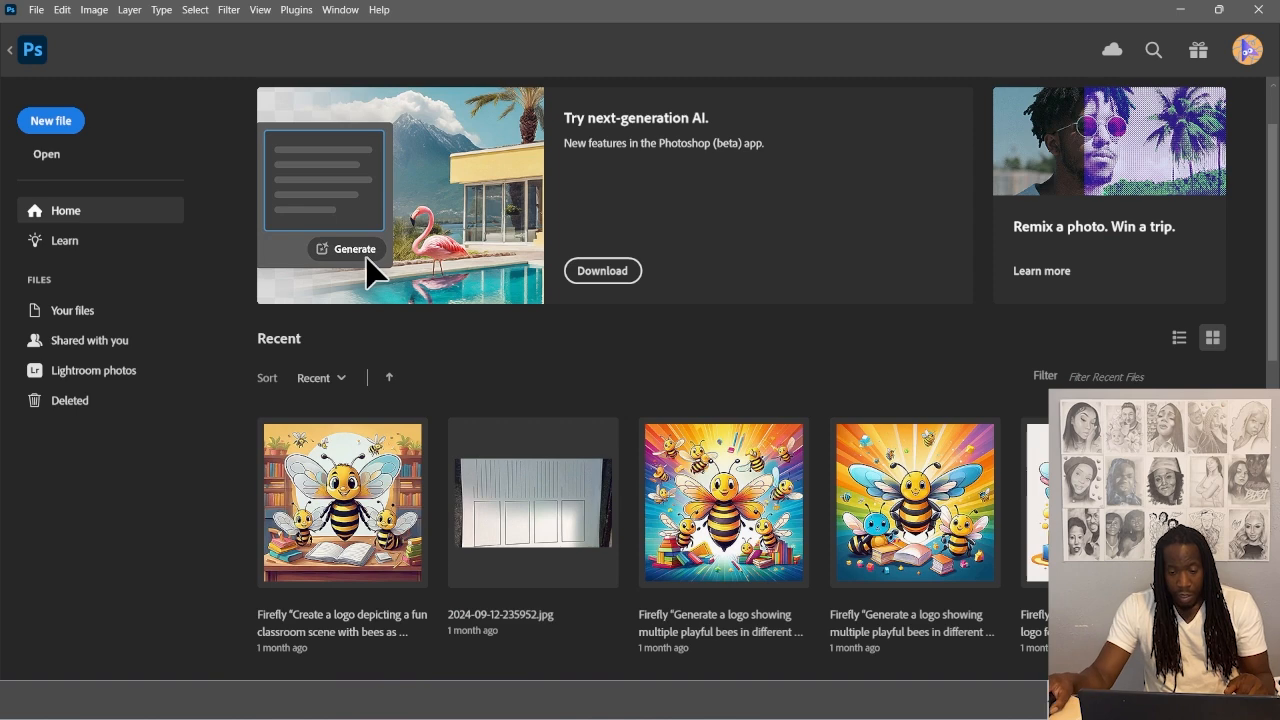
pyautogui.scroll(1, 680, 552)
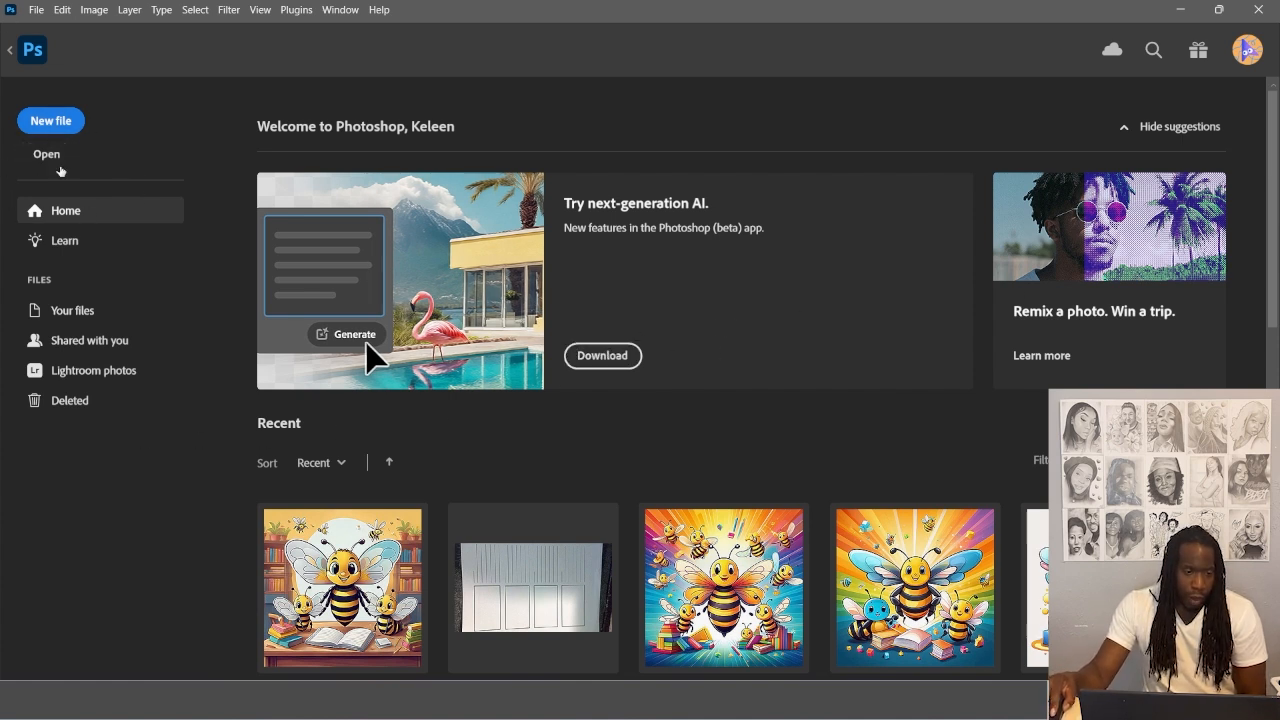
pyautogui.click(57, 125)
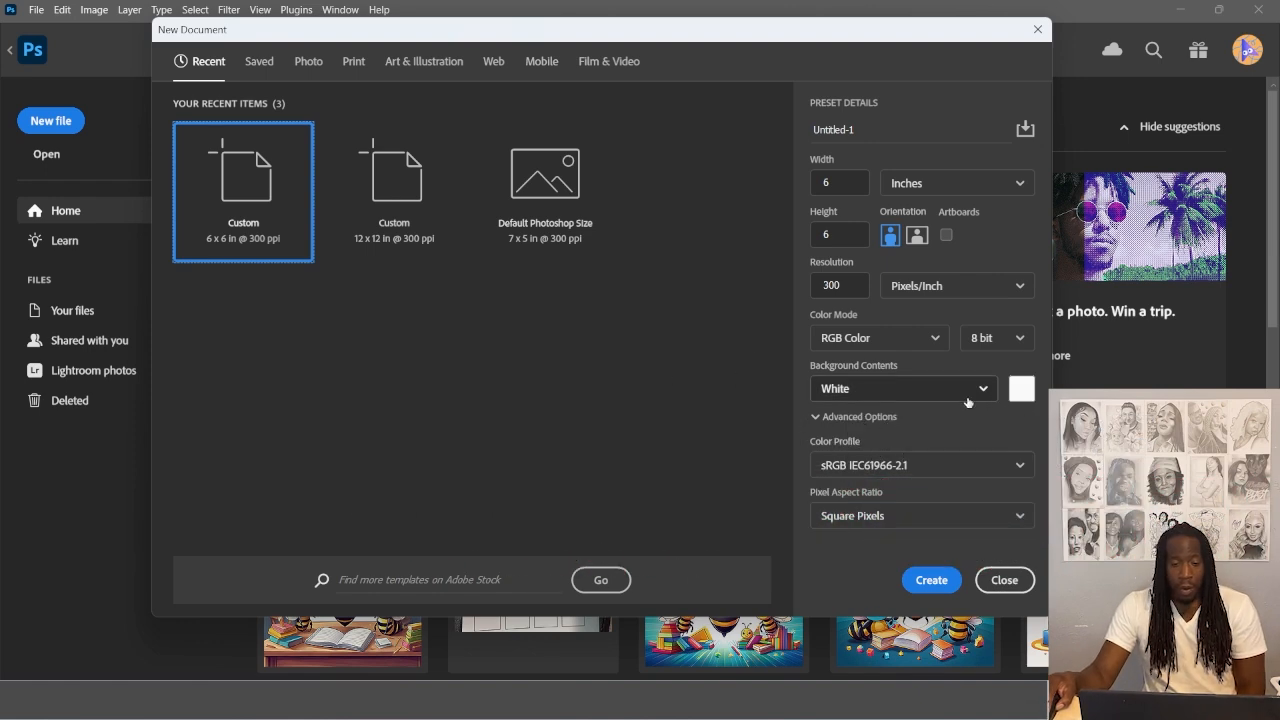
# Look through the Saved, Photo, Print, Web, Mobile and Film & Video document presets, and return to the recent presets
pyautogui.click(258, 66)
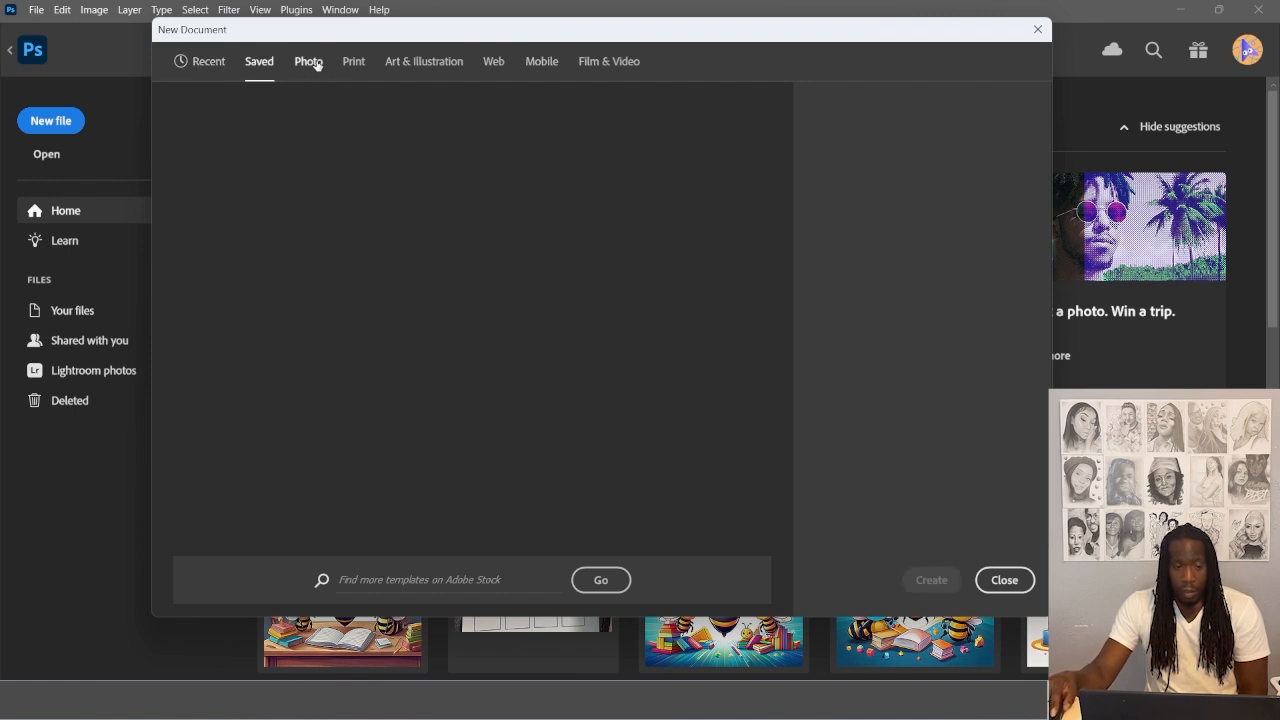
pyautogui.click(315, 64)
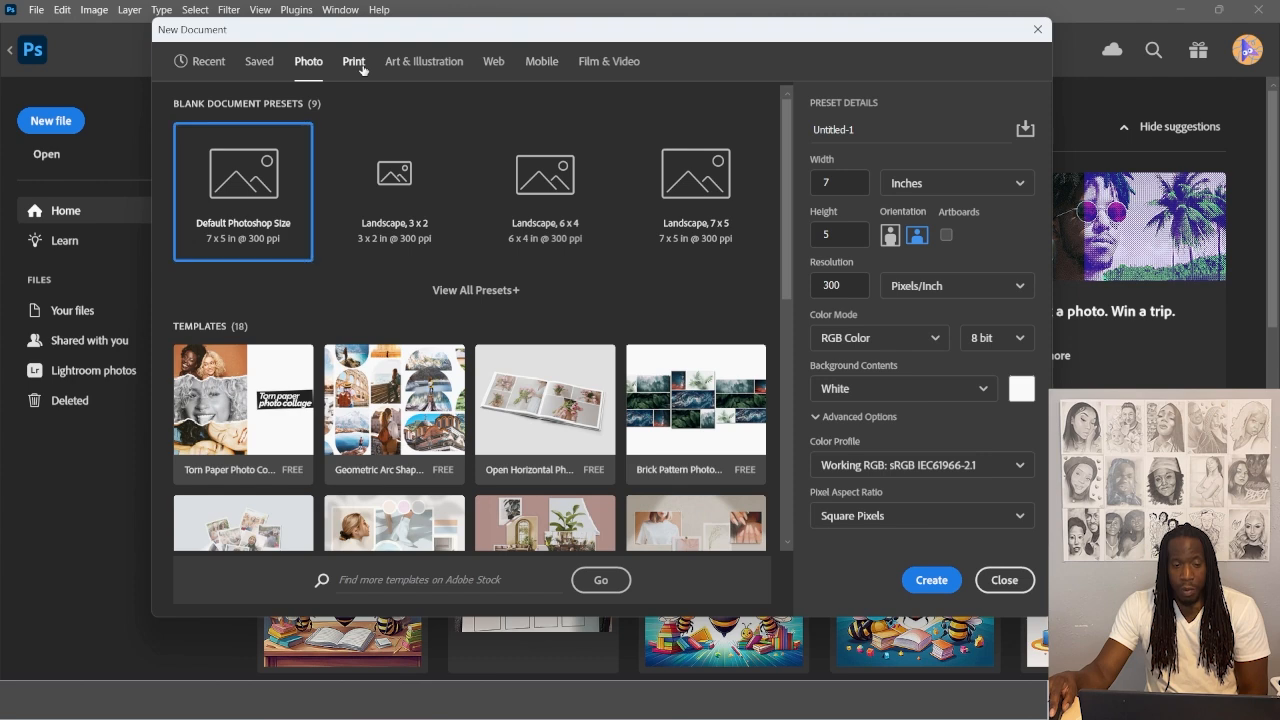
pyautogui.click(363, 68)
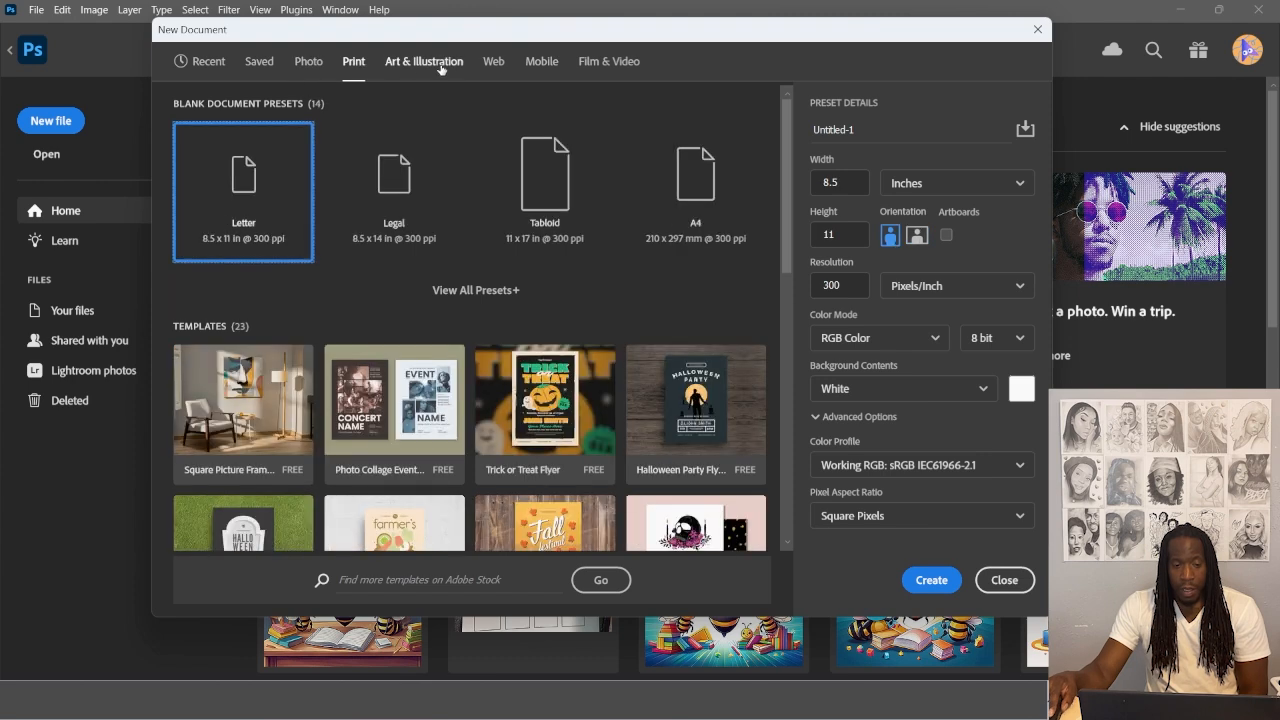
pyautogui.click(493, 64)
pyautogui.click(537, 66)
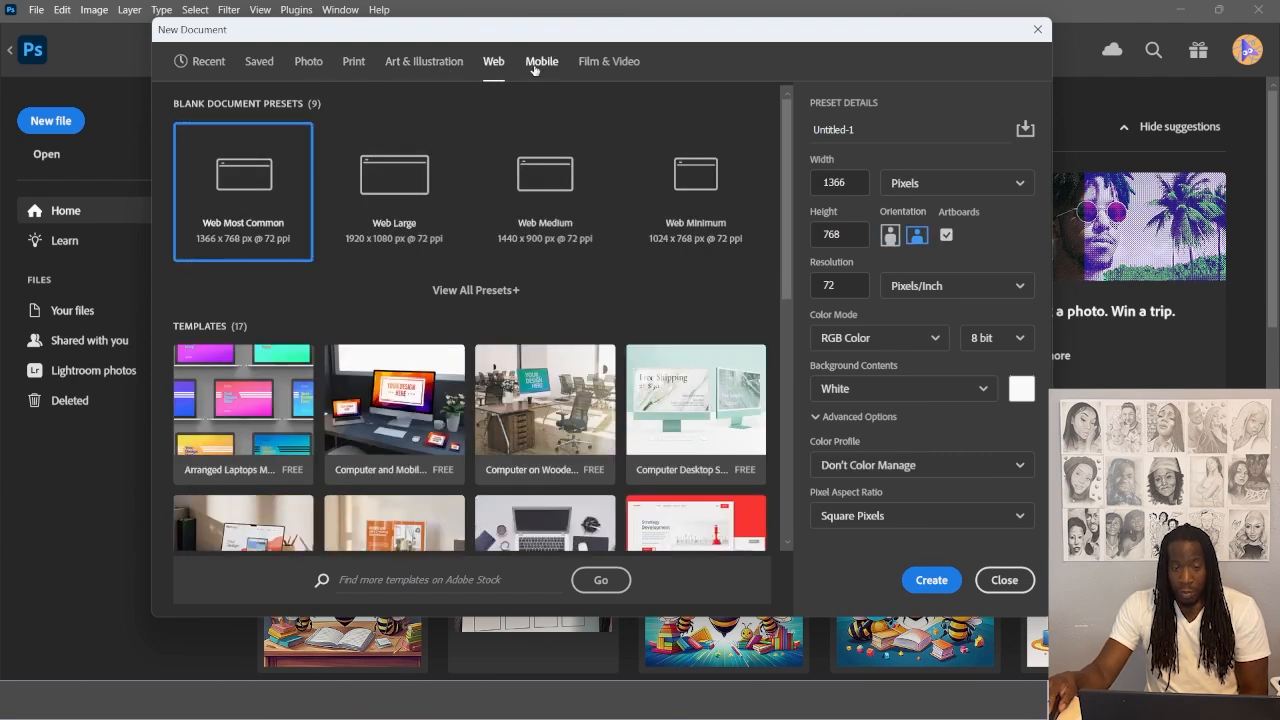
pyautogui.click(589, 62)
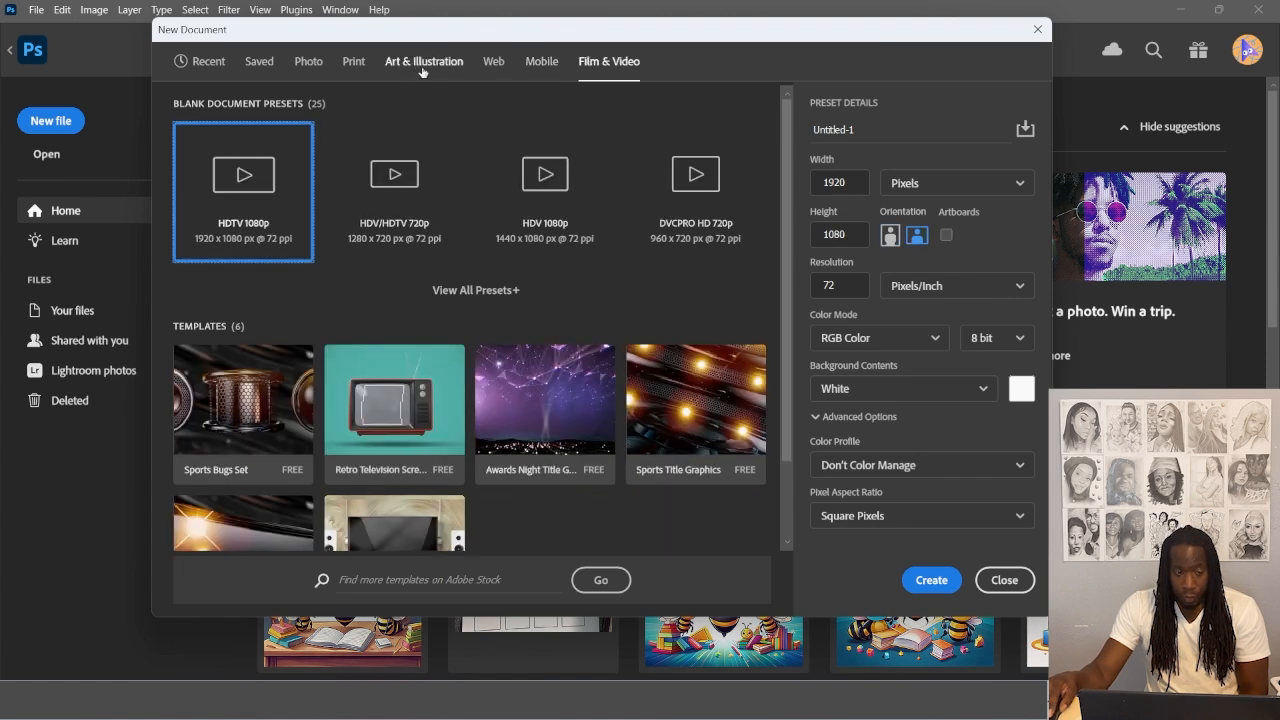
pyautogui.scroll(-1, 467, 291)
pyautogui.scroll(1, 467, 285)
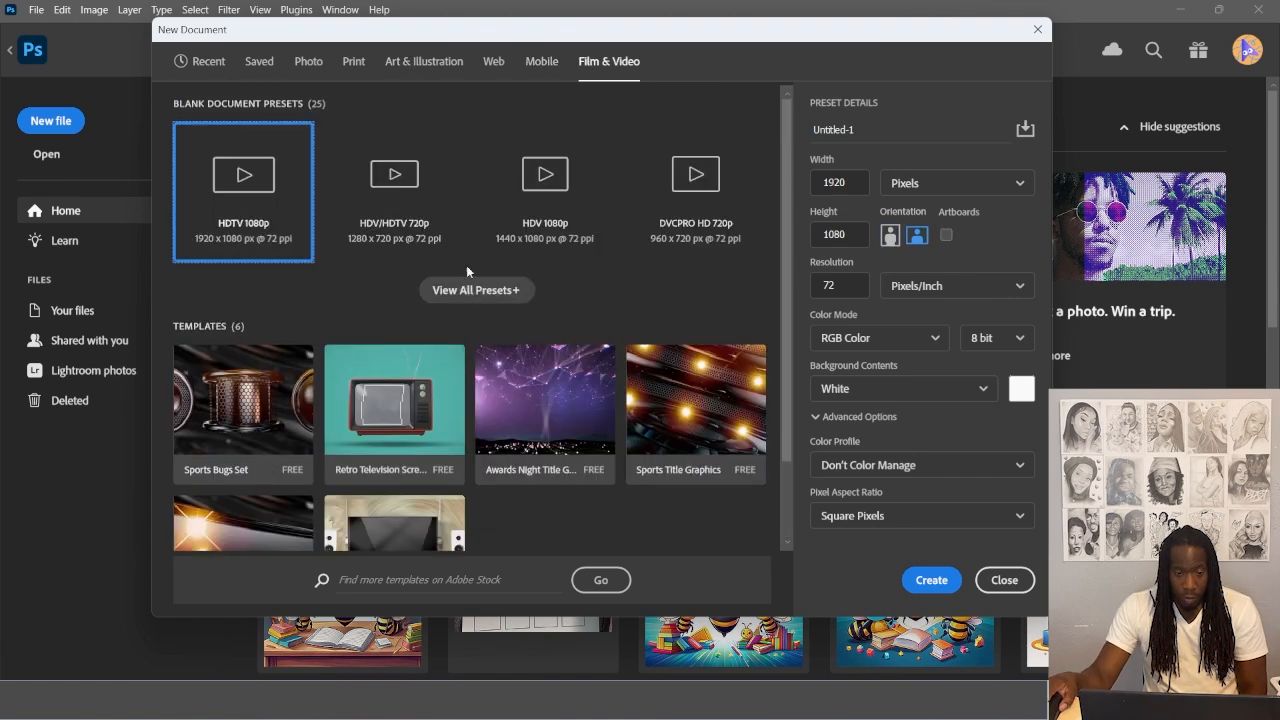
pyautogui.click(252, 60)
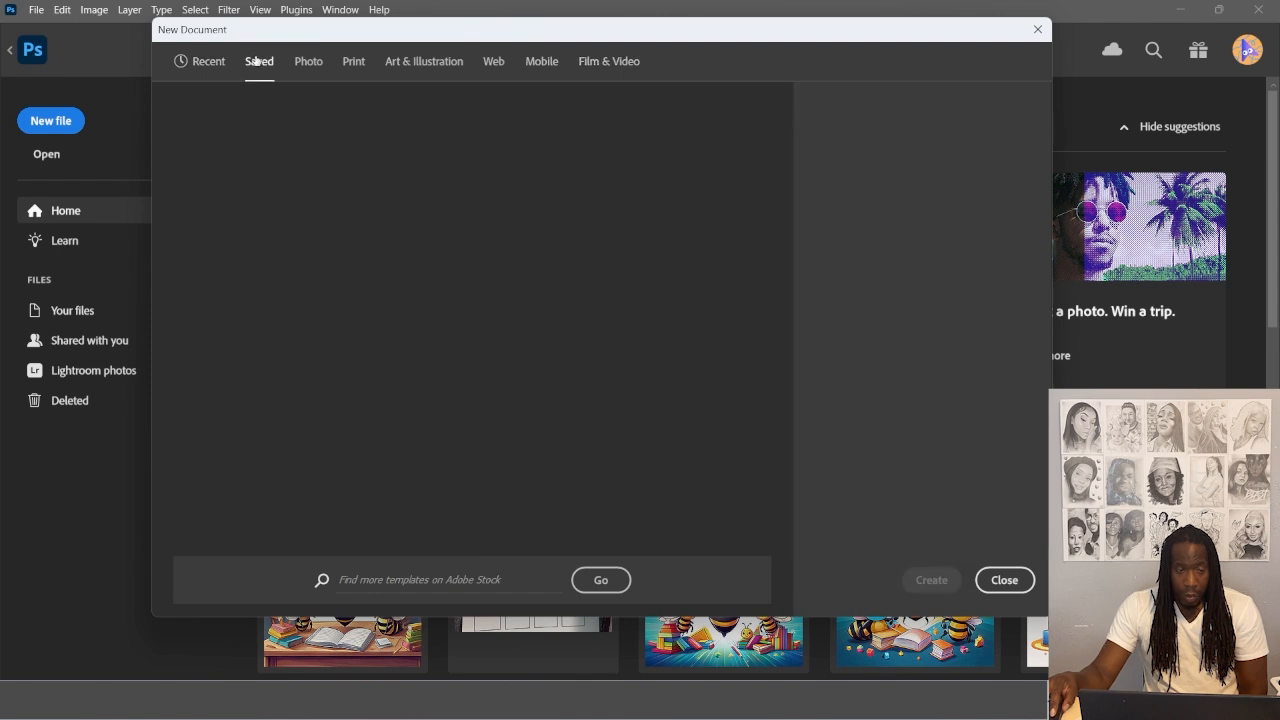
pyautogui.click(207, 72)
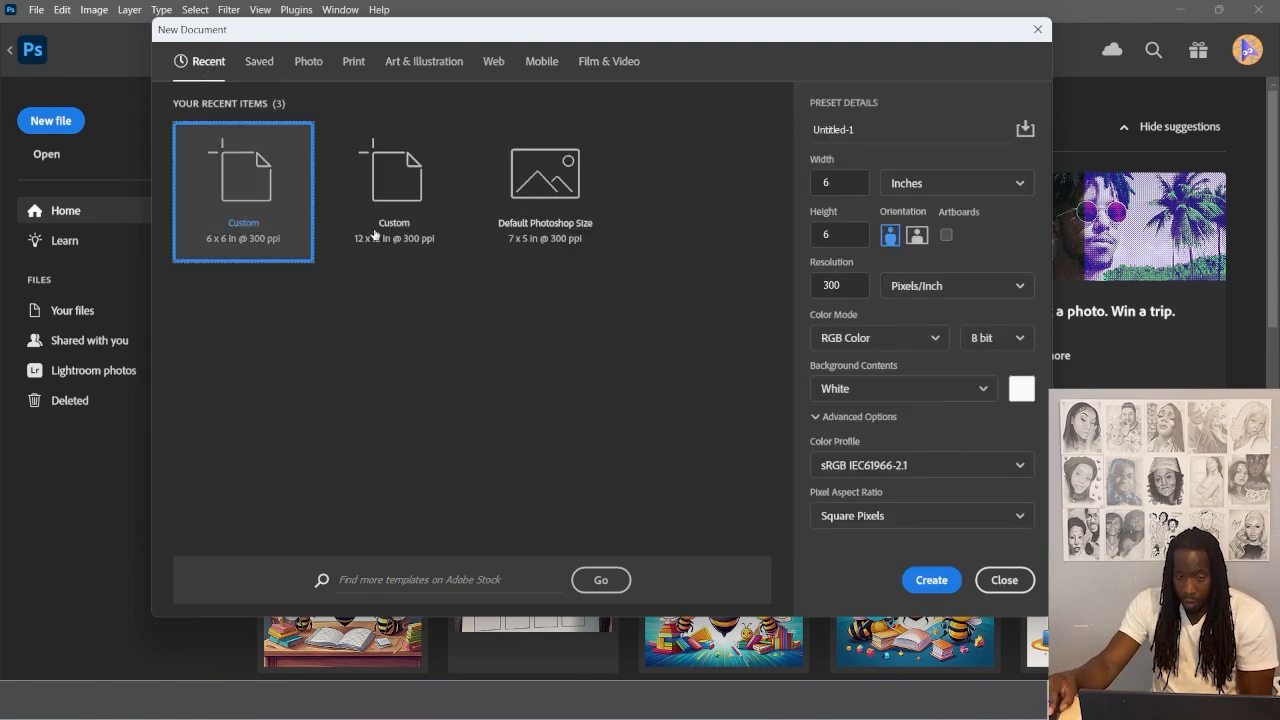
# Create a 6 x 6 inch, 300 ppi document named "Test 1", keeping inches as the width unit
pyautogui.click(927, 183)
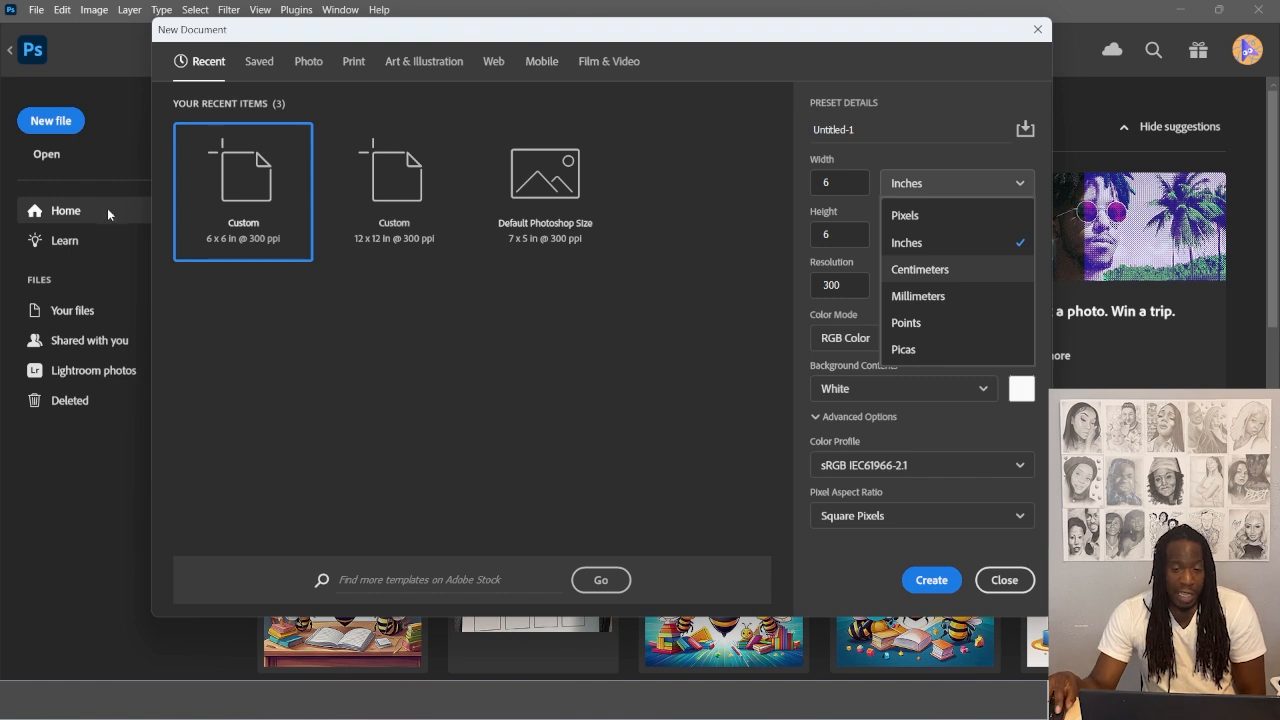
pyautogui.click(912, 251)
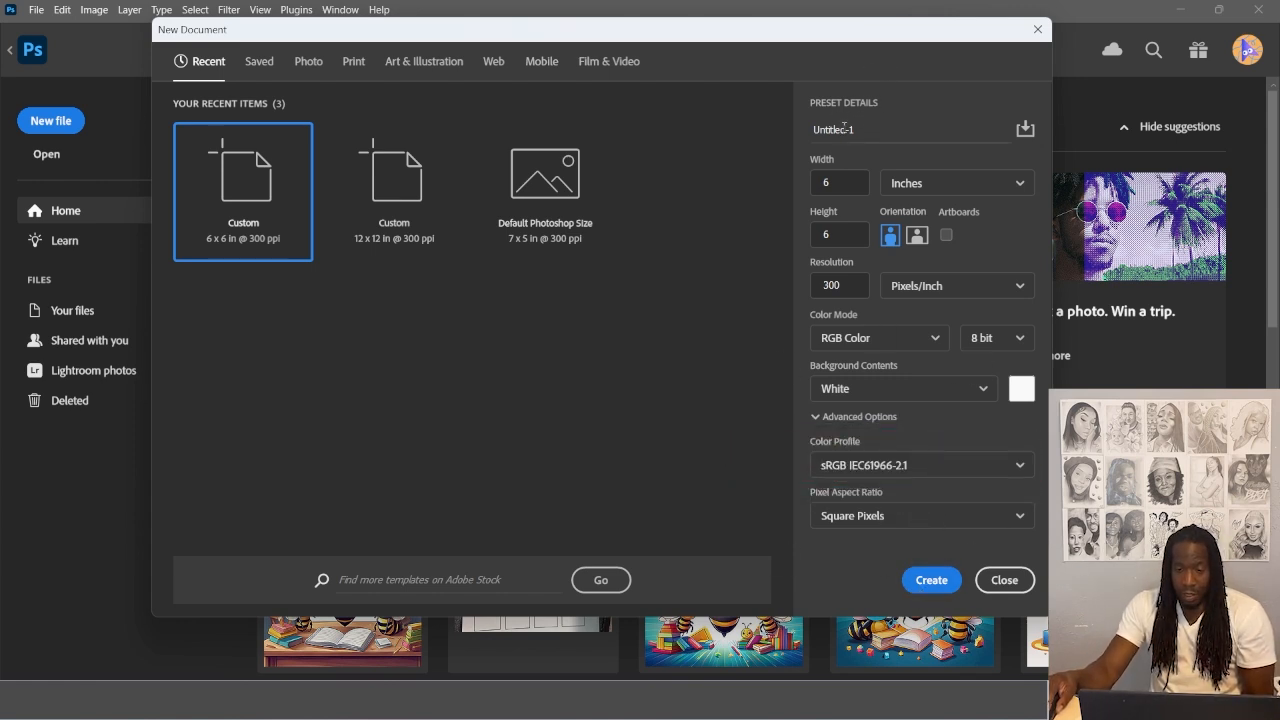
pyautogui.moveTo(909, 129); pyautogui.dragTo(659, 139)
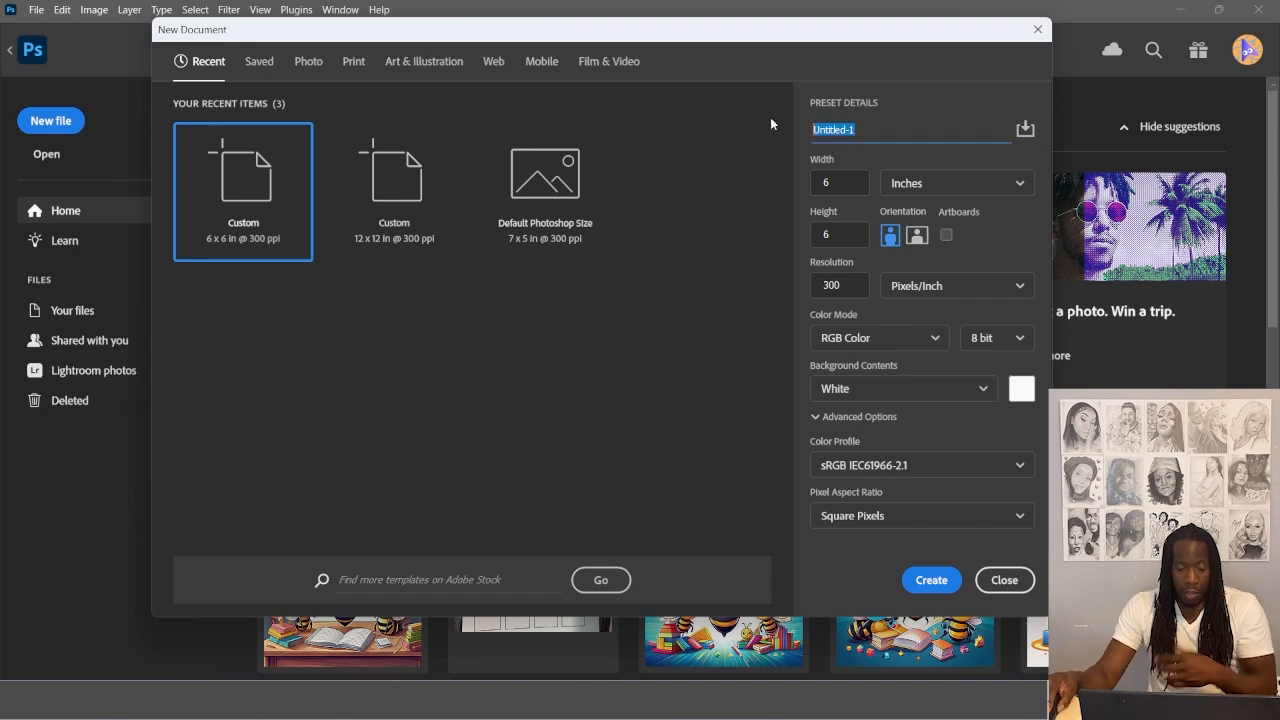
pyautogui.write('Te')
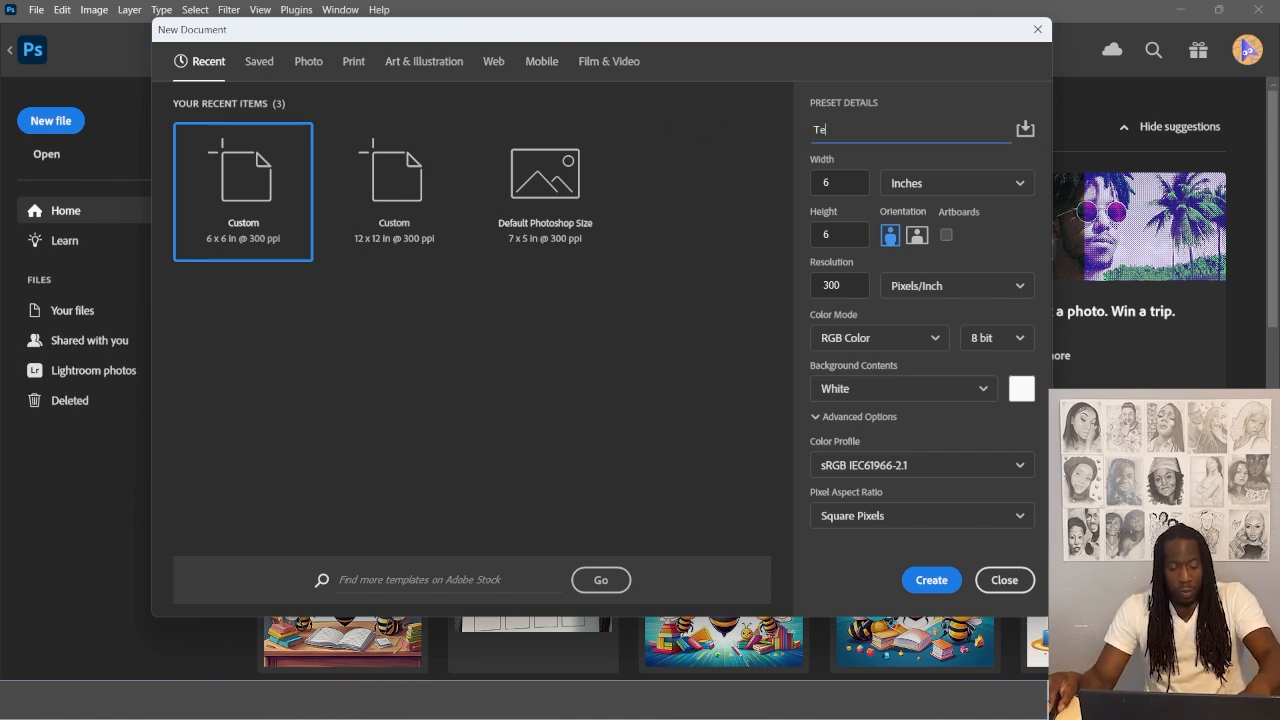
pyautogui.write('st 1')
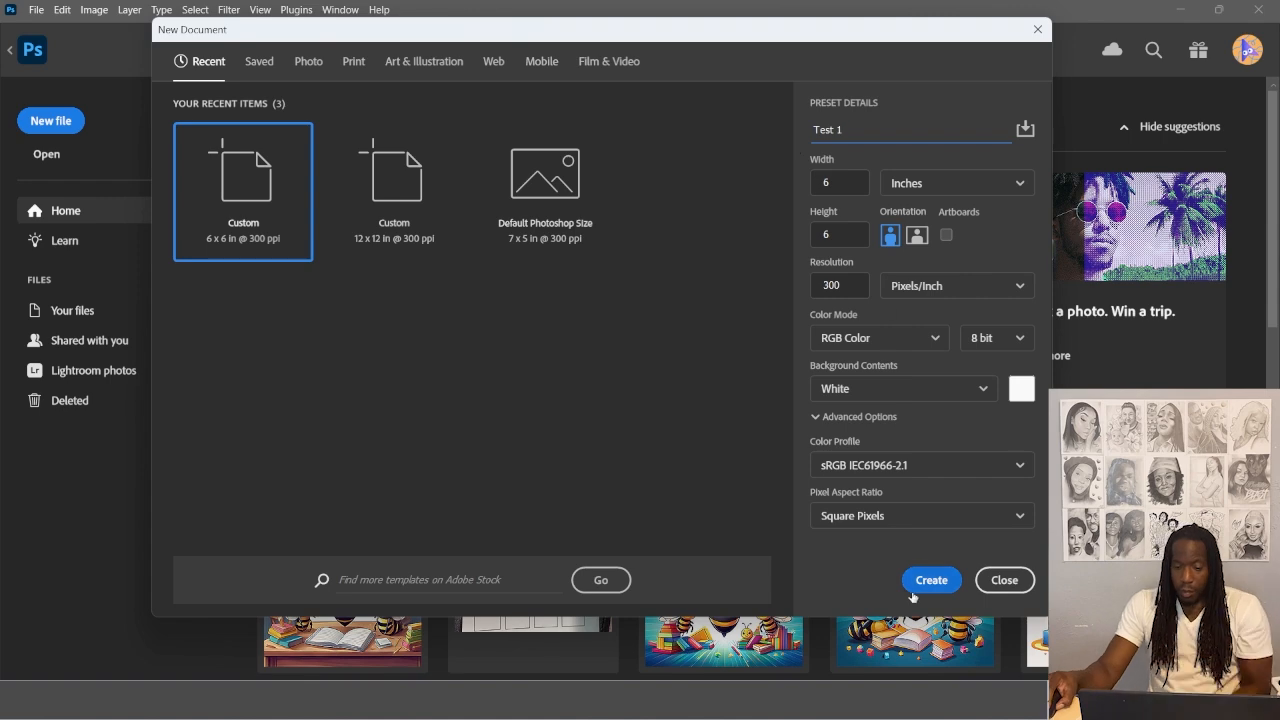
pyautogui.click(926, 582)
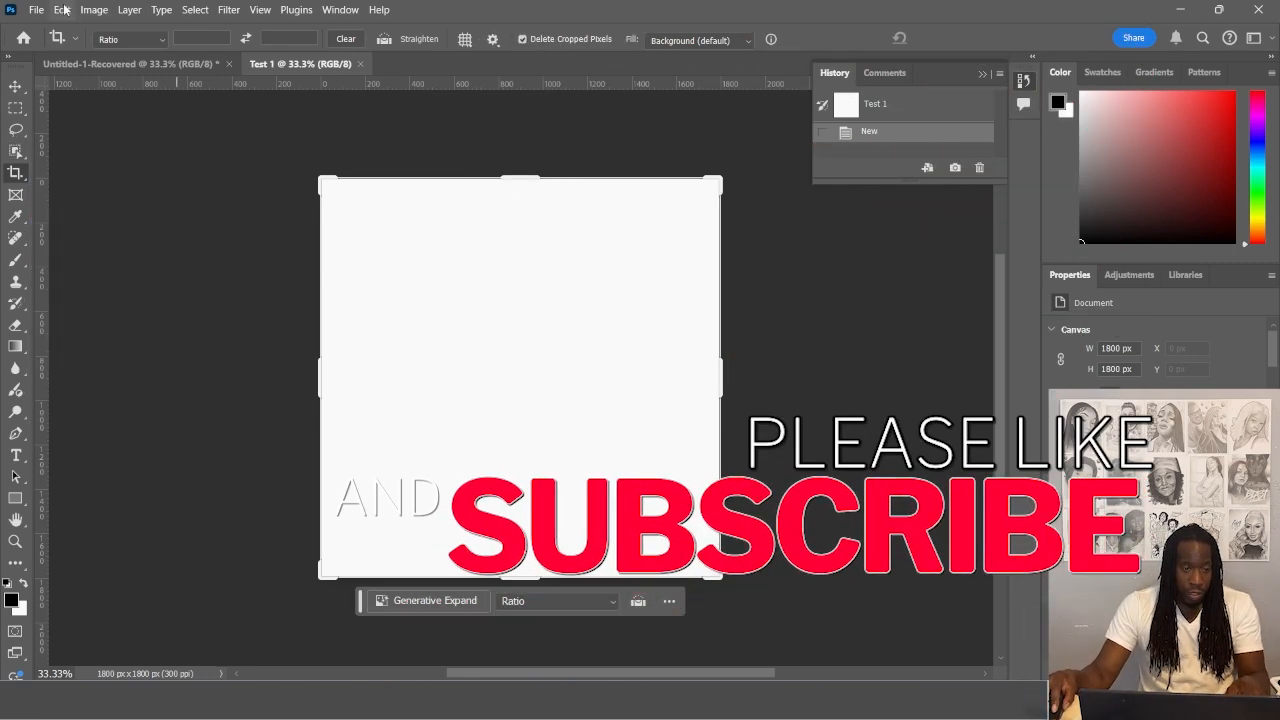
pyautogui.click(94, 9)
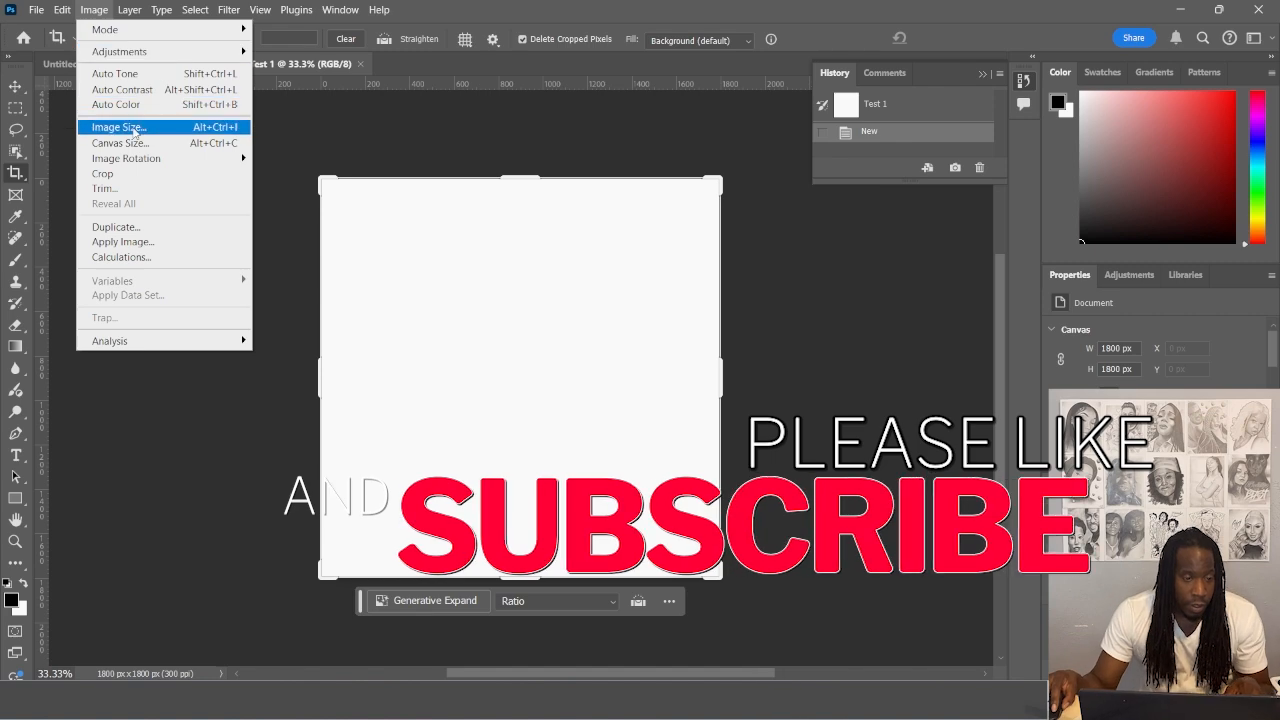
pyautogui.click(133, 128)
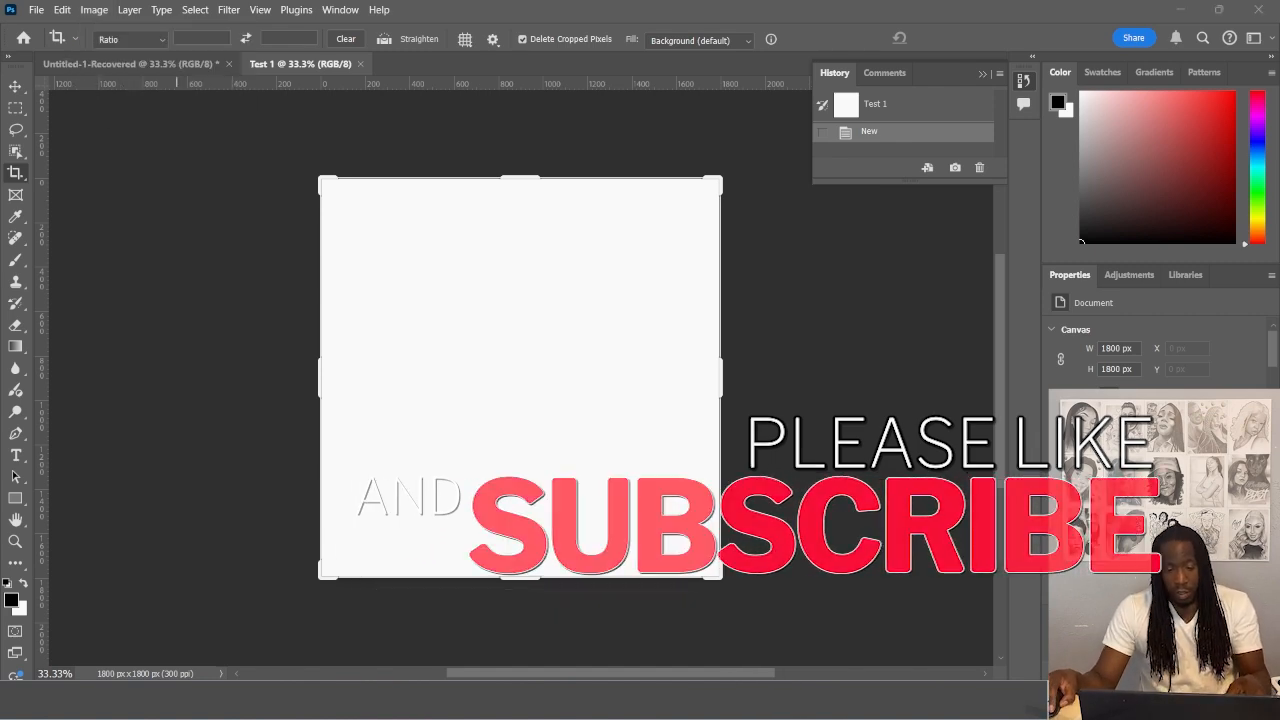
# Place the tiger-eyes painting photo from the Desktop's Art Pictures folder into the Test 1 document
pyautogui.click(678, 700)
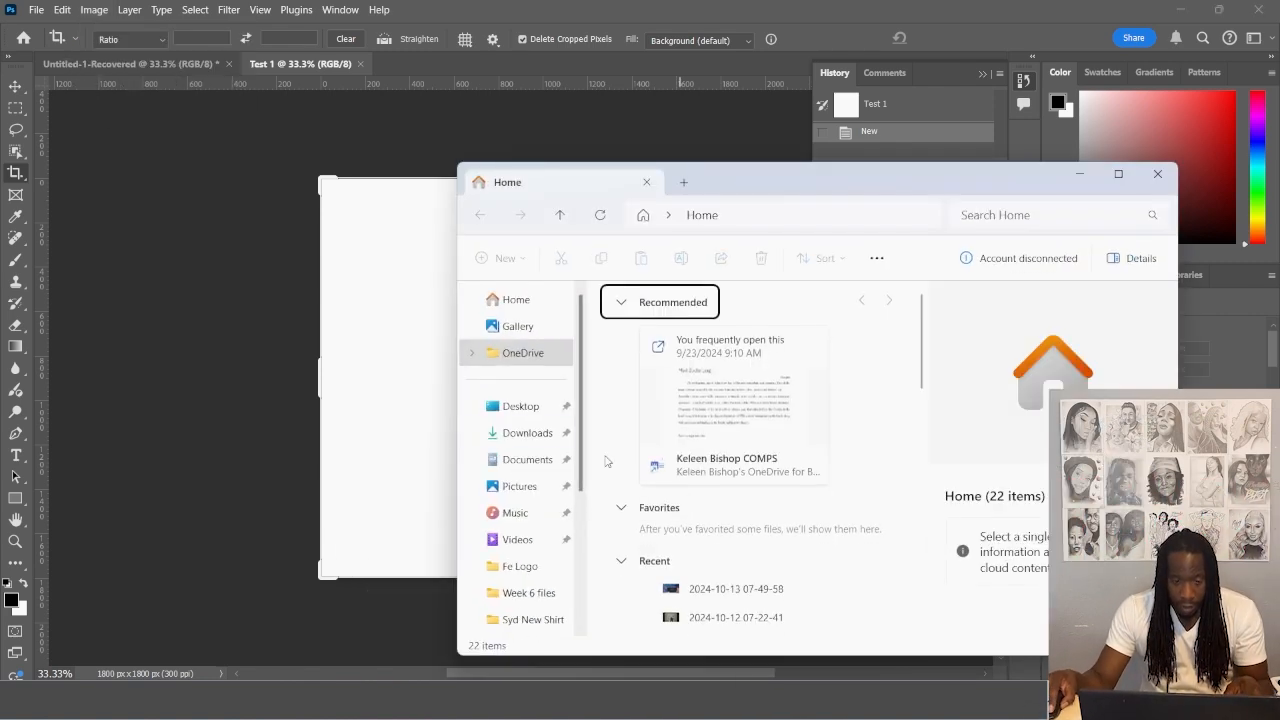
pyautogui.click(537, 408)
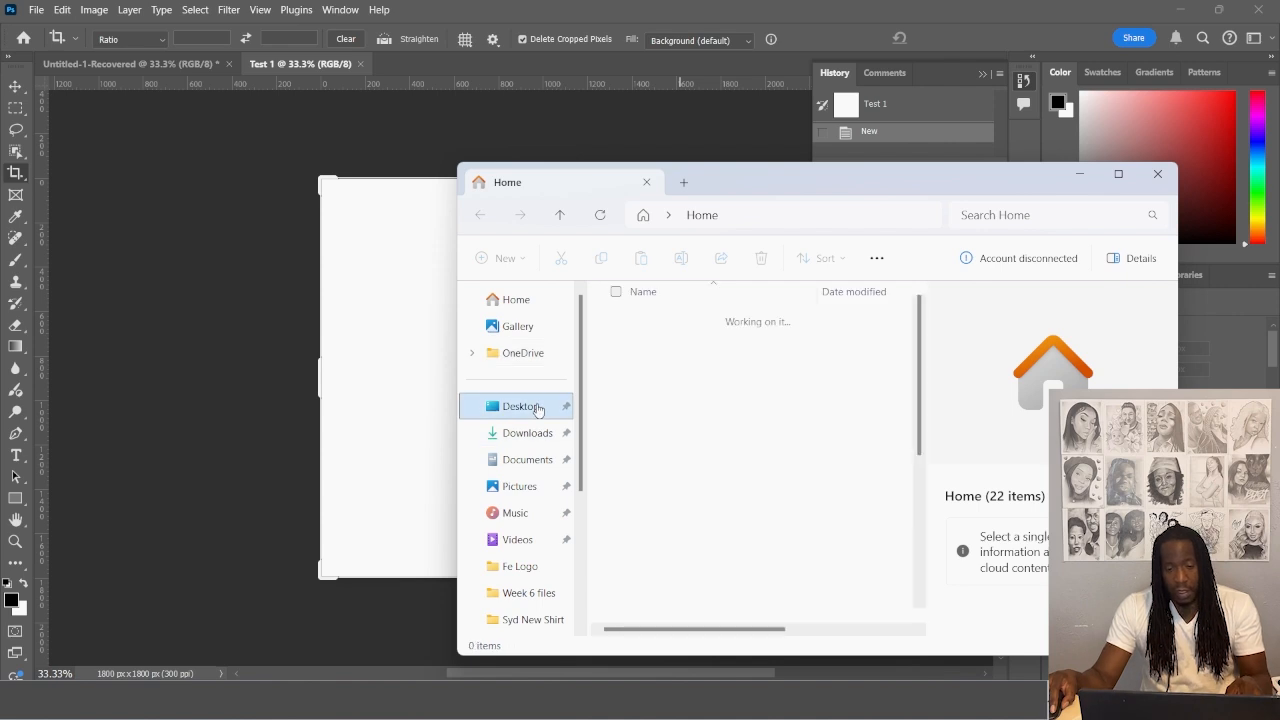
pyautogui.doubleClick(669, 369)
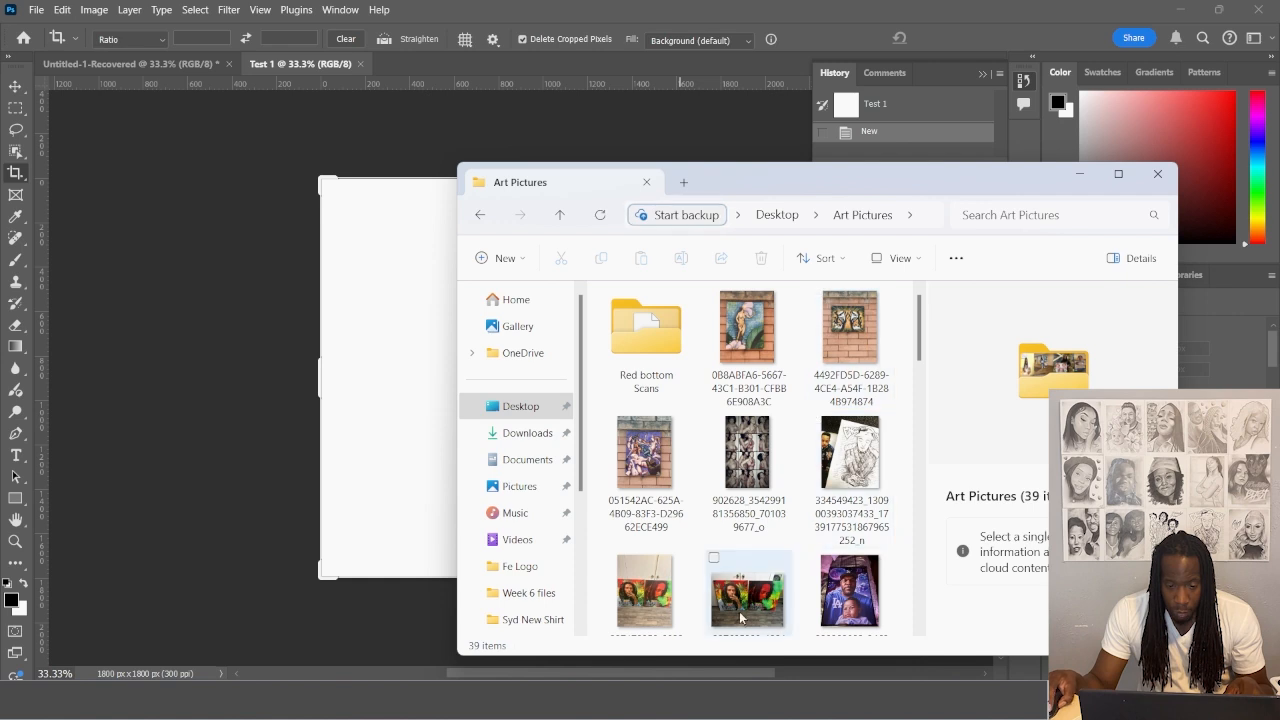
pyautogui.click(850, 326)
pyautogui.moveTo(850, 326); pyautogui.dragTo(402, 469)
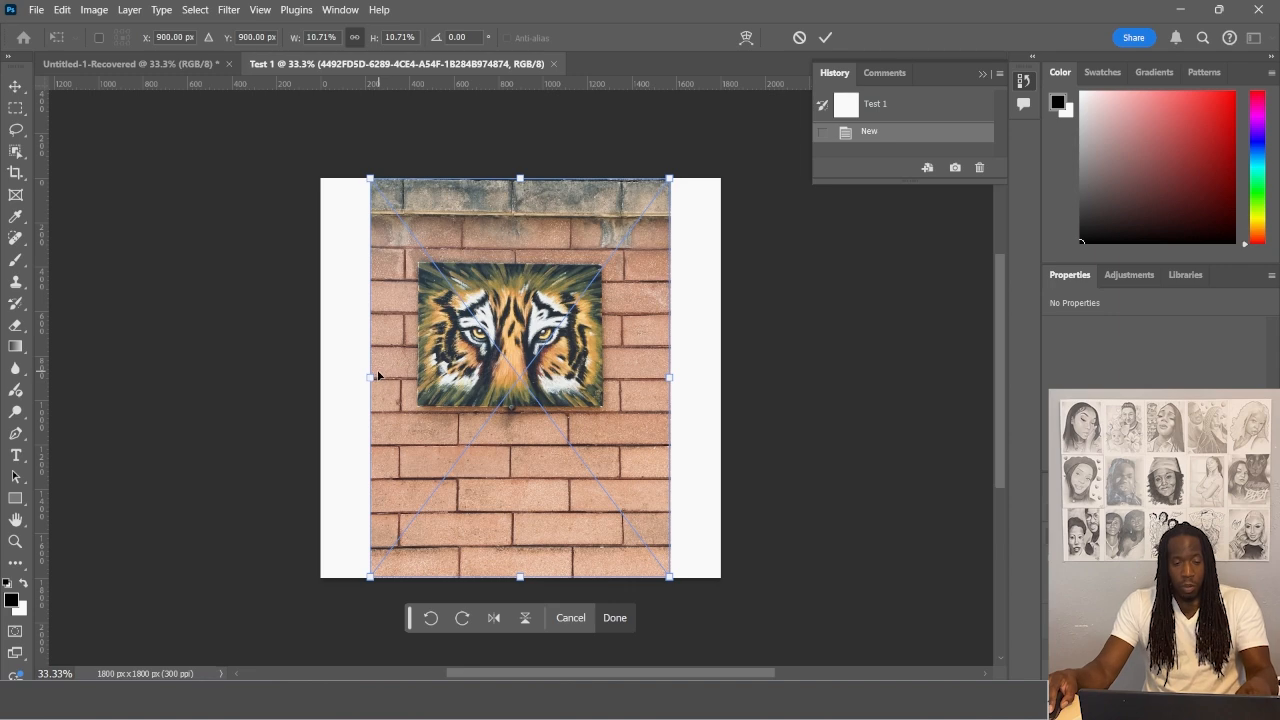
# Scale the placed tiger photo proportionally to 14.29% so it spans the full canvas width, and commit the placement
pyautogui.moveTo(370, 371); pyautogui.dragTo(319, 387)
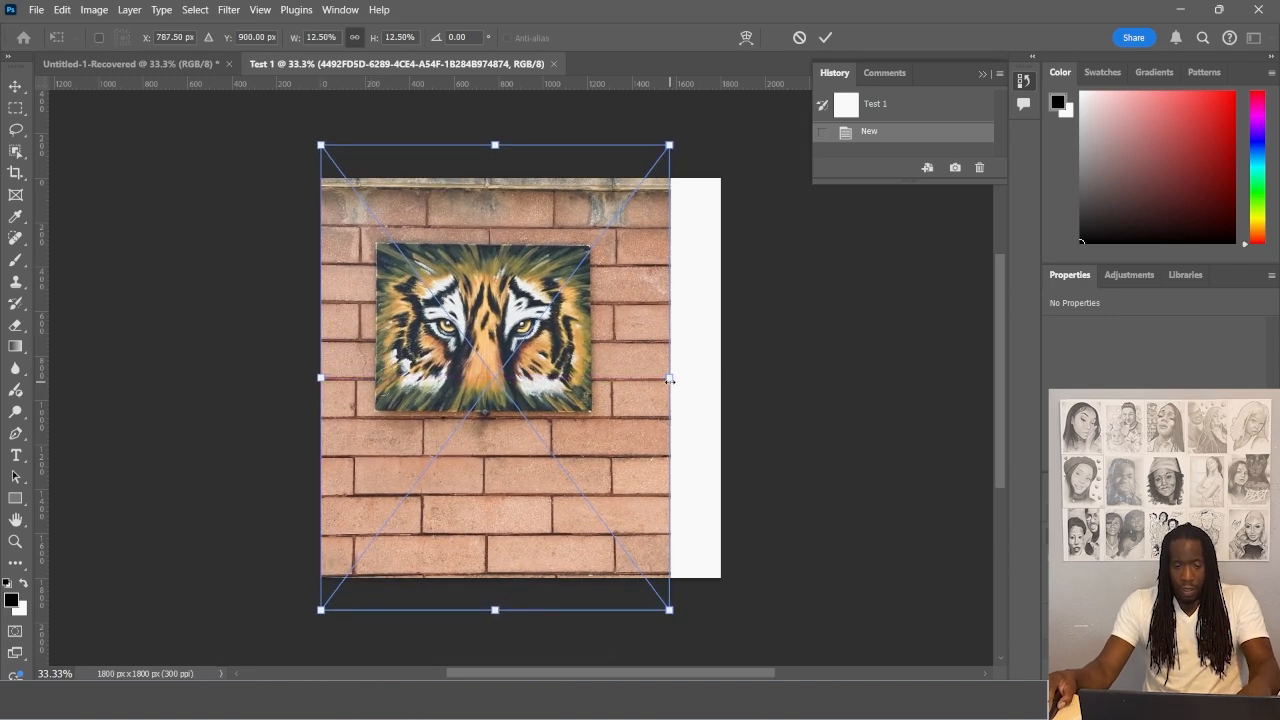
pyautogui.moveTo(669, 380); pyautogui.dragTo(722, 393)
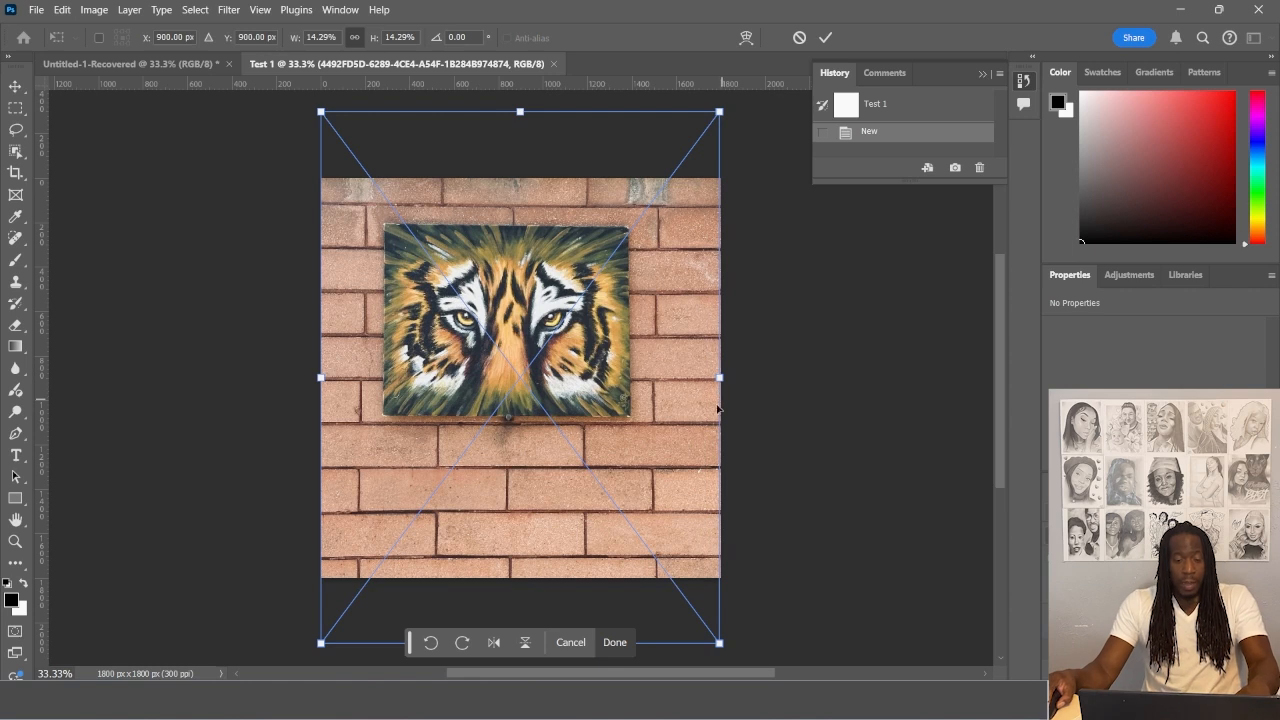
pyautogui.click(609, 646)
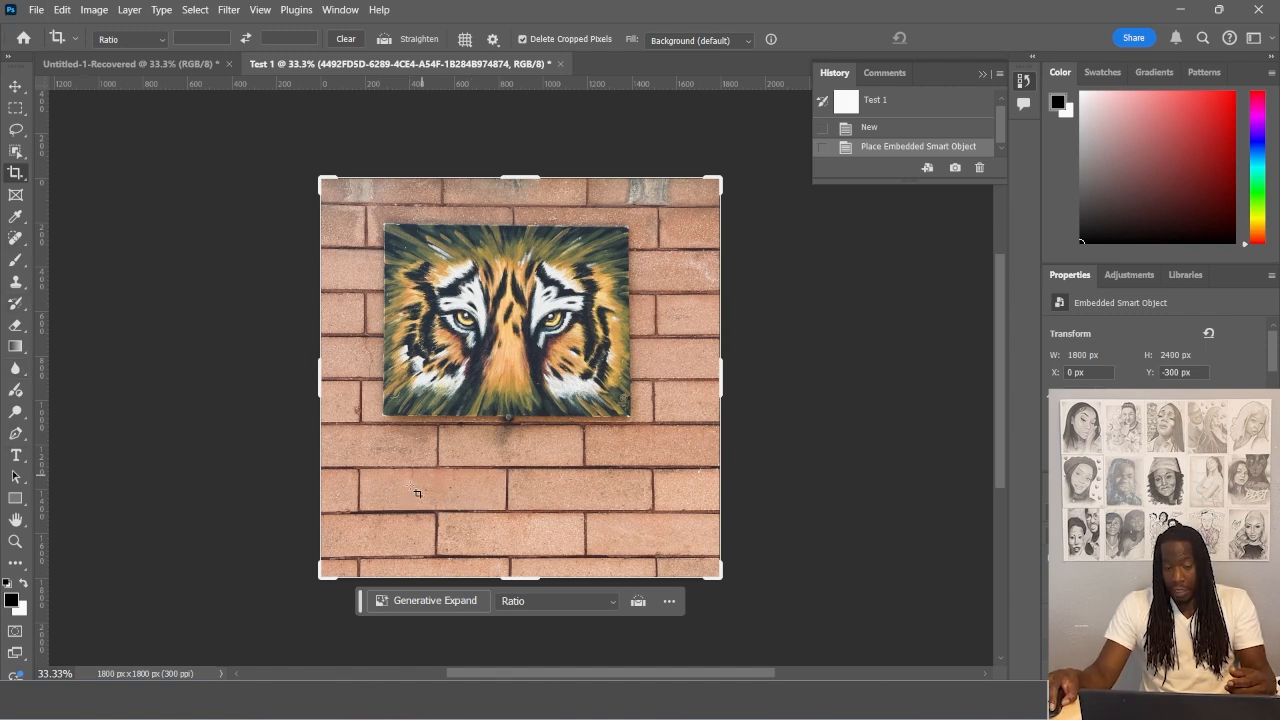
# Select the whole brick at the lower left below the painting with a rectangular marquee of about 667 x 205 px
pyautogui.click(17, 110)
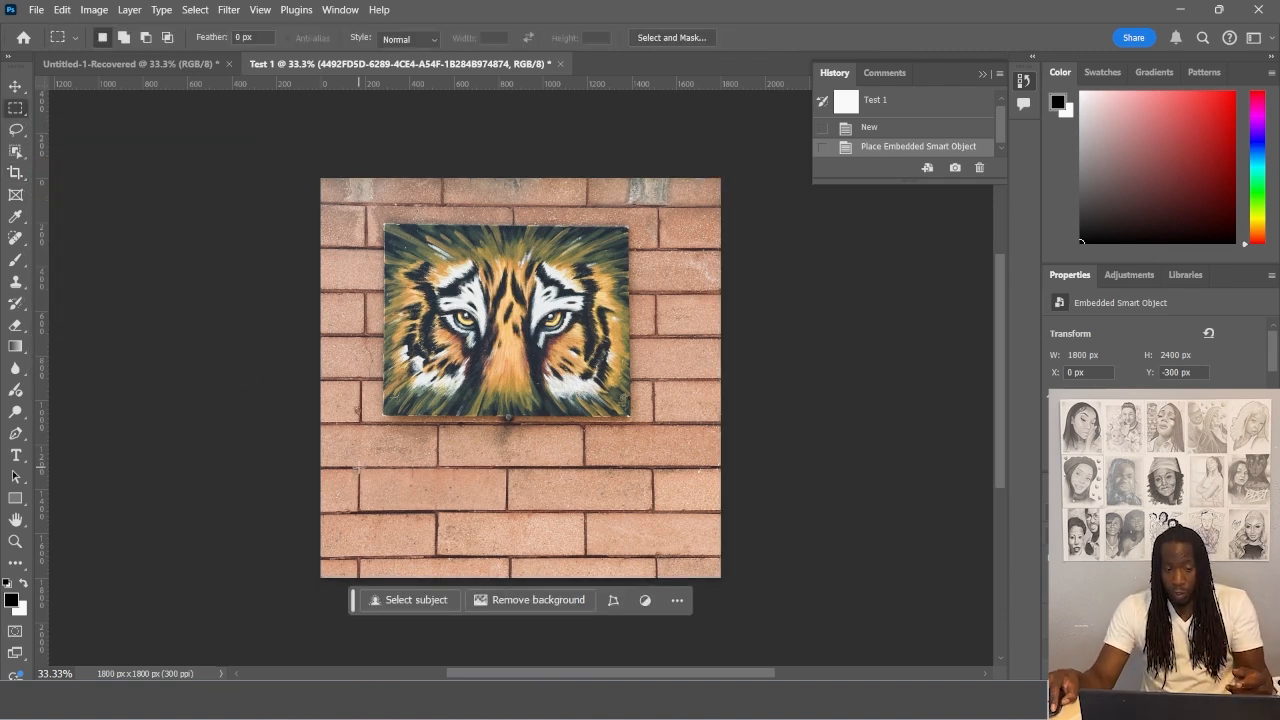
pyautogui.moveTo(359, 468); pyautogui.dragTo(506, 510)
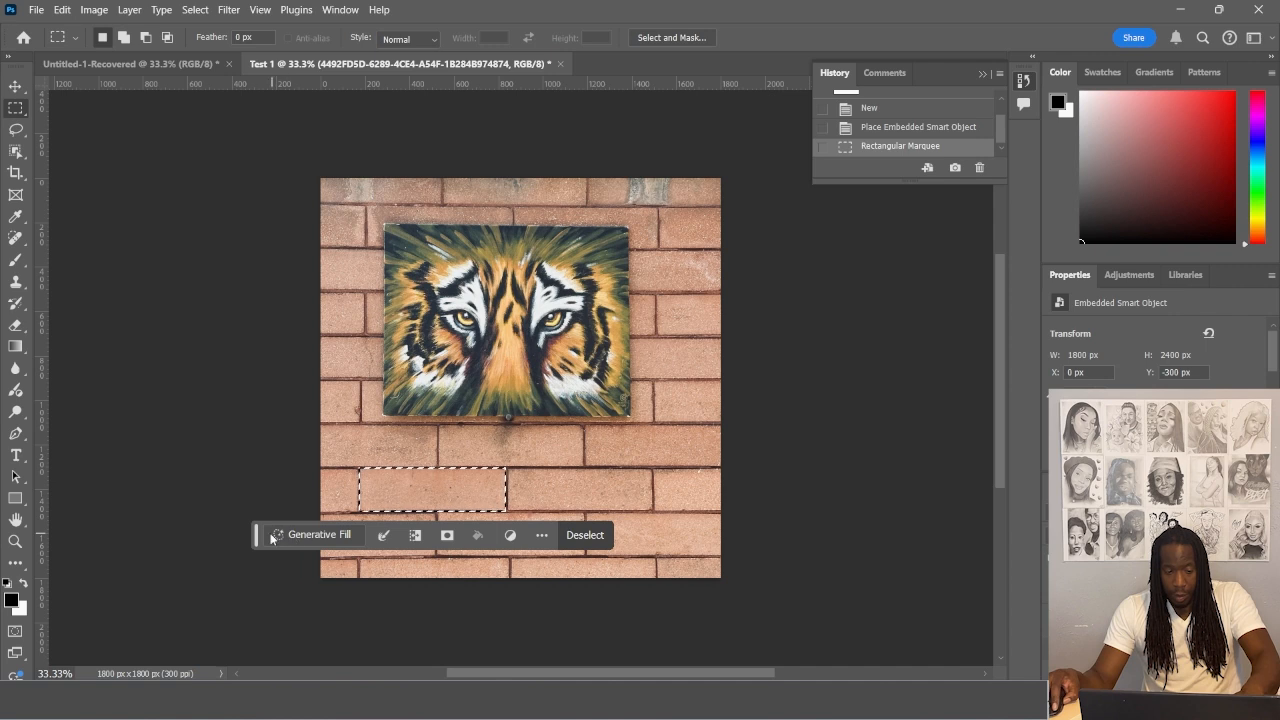
pyautogui.moveTo(260, 540); pyautogui.dragTo(311, 560)
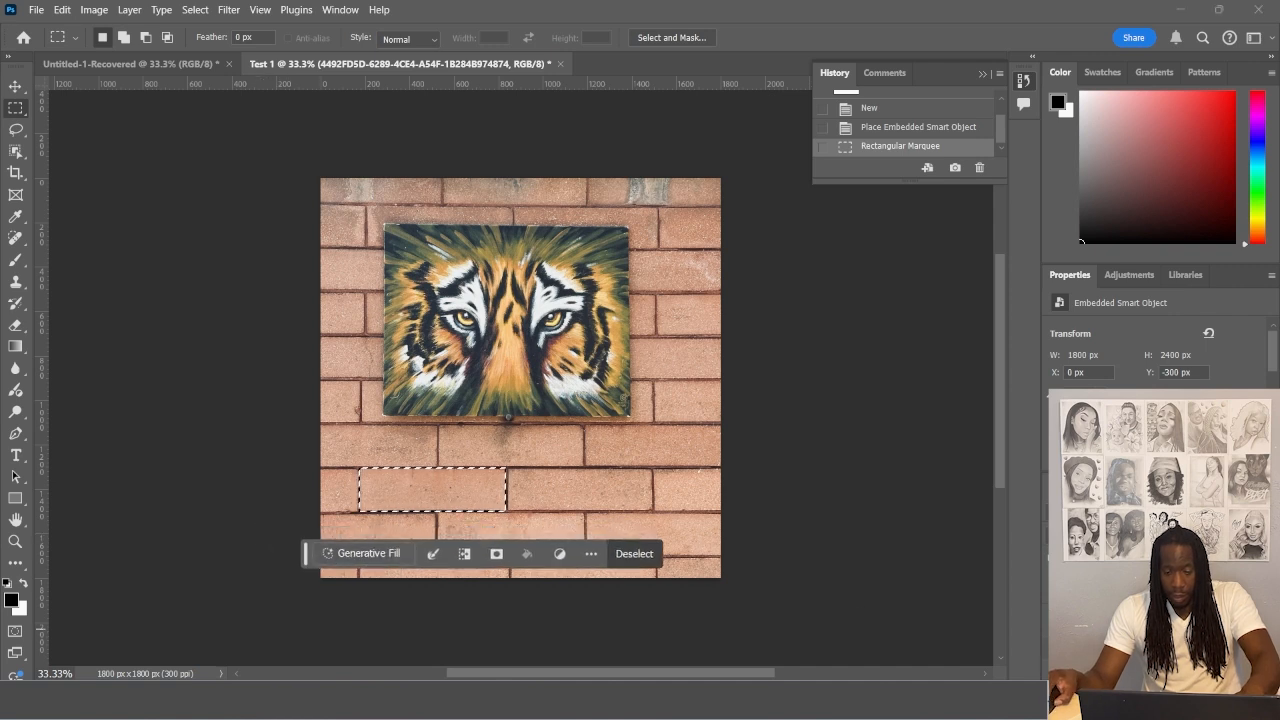
# Hide the background layer and rasterize the tiger photo's smart object layer
pyautogui.click(1058, 622)
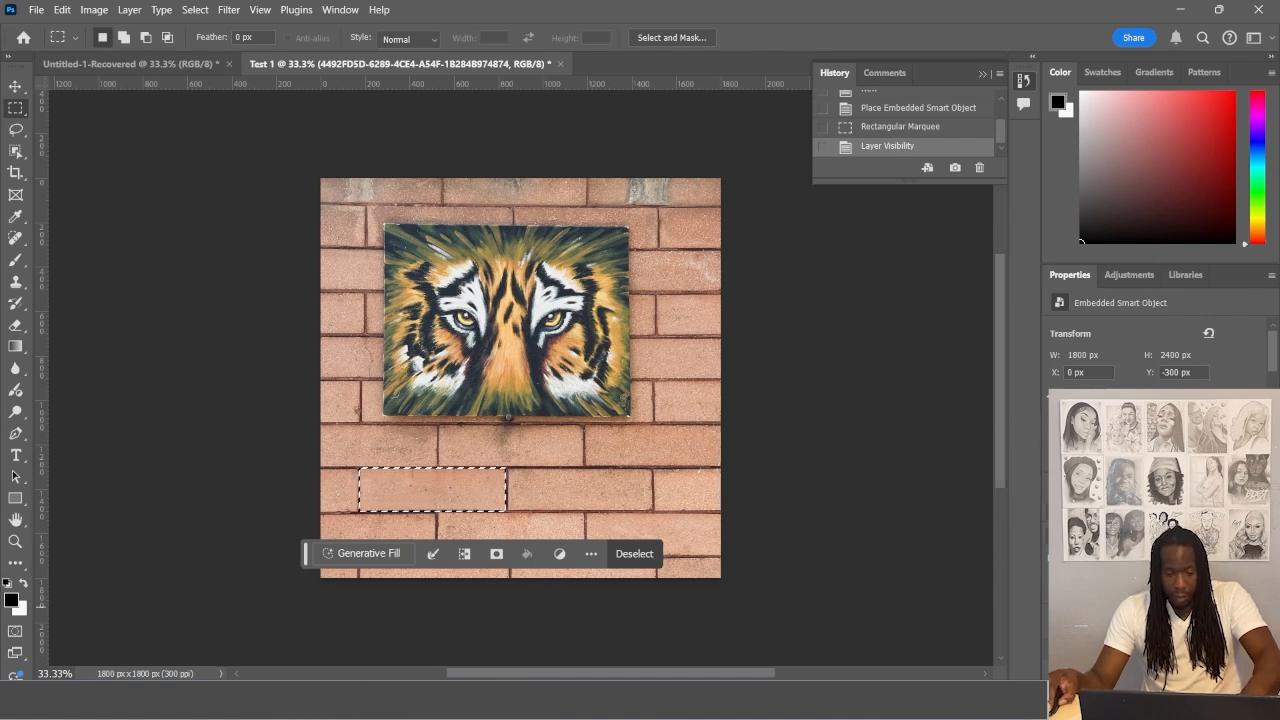
pyautogui.rightClick(1160, 554)
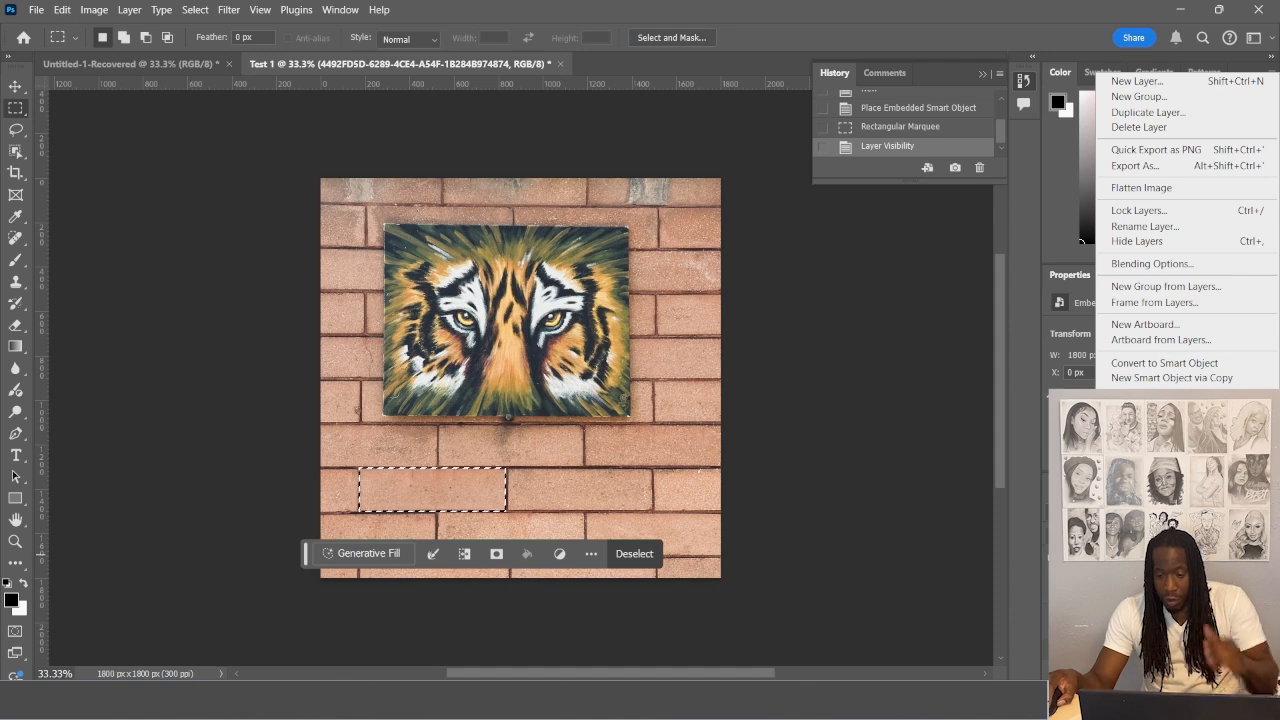
pyautogui.click(1140, 528)
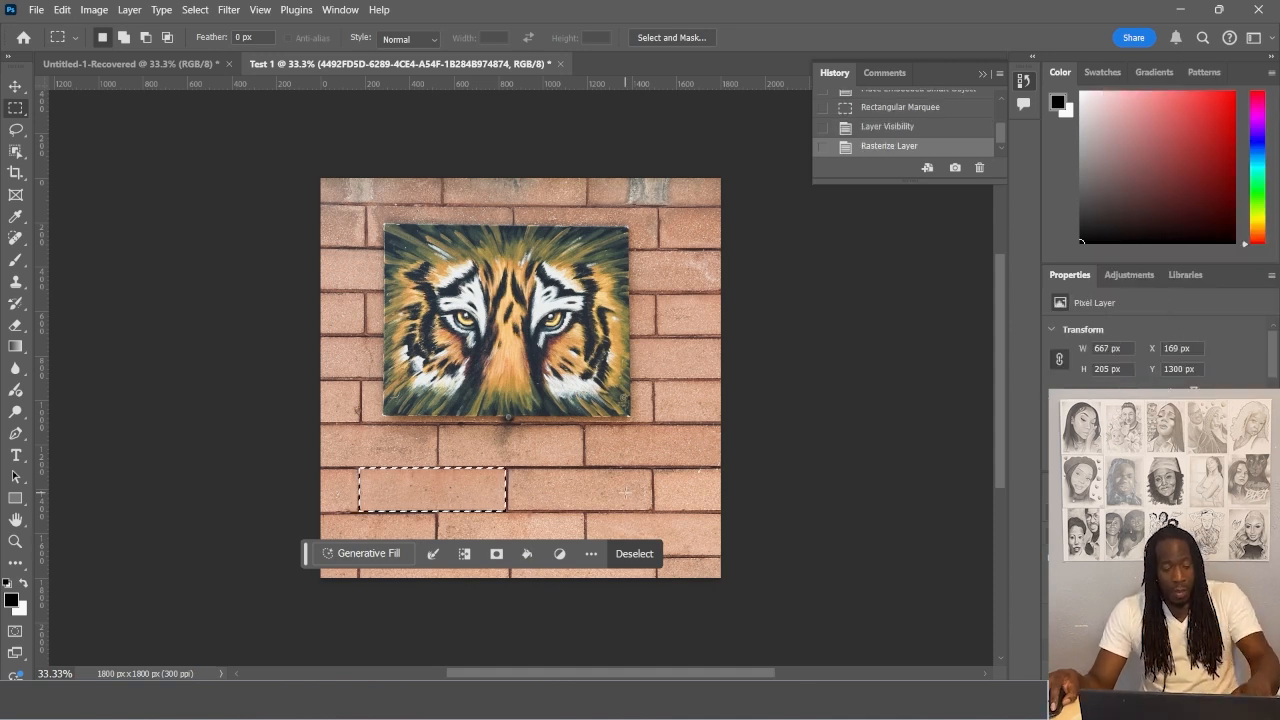
# Cut the selected brick out of the tiger photo and undo the cut
pyautogui.hotkey('ctrl', 'x')
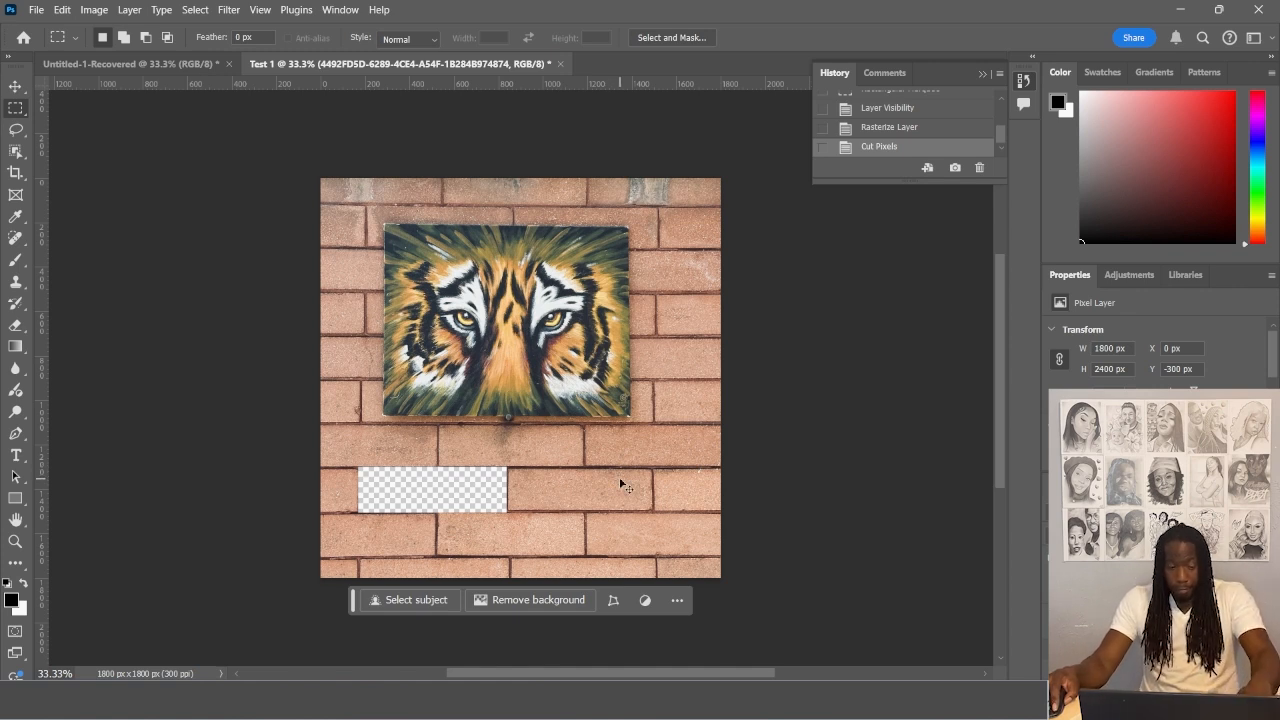
pyautogui.hotkey('ctrl', 'z')
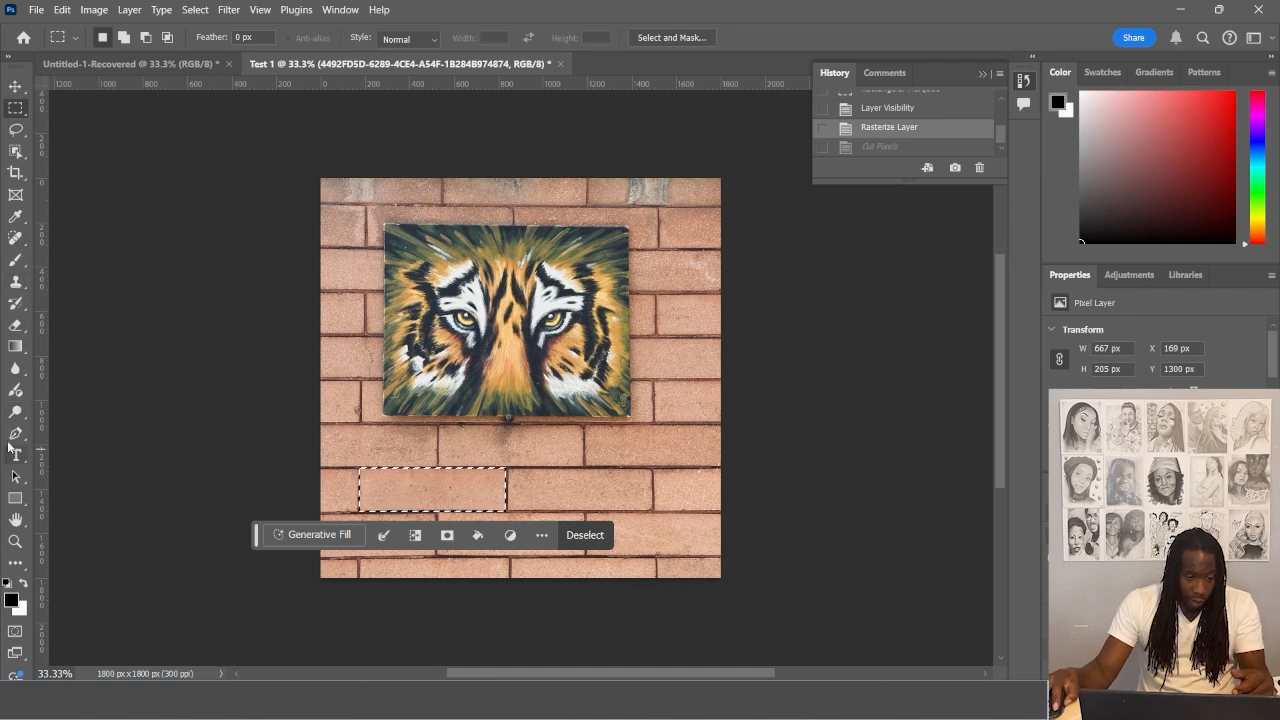
# Erase the pixels inside the brick selection with the Eraser Tool and undo the erasure
pyautogui.click(17, 328)
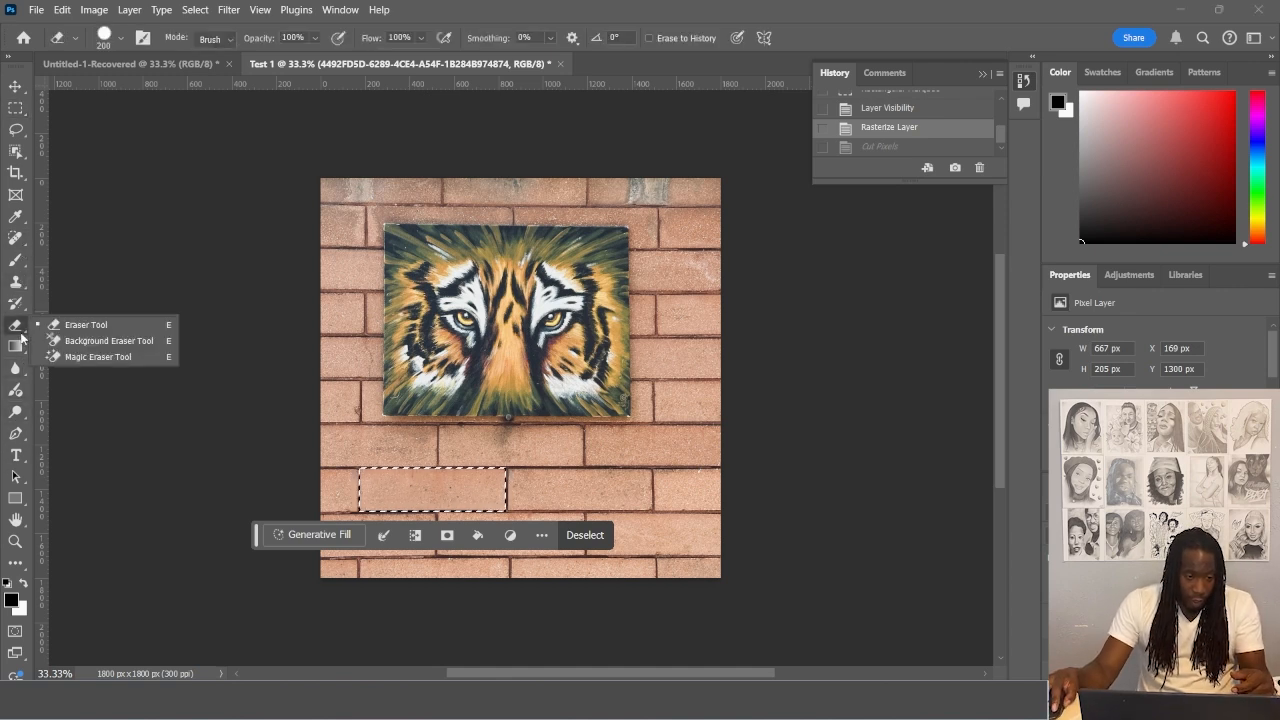
pyautogui.click(80, 325)
pyautogui.moveTo(432, 490)
pyautogui.mouseDown()
pyautogui.moveTo(320, 489)
pyautogui.moveTo(380, 521)
pyautogui.moveTo(498, 475)
pyautogui.moveTo(621, 477)
pyautogui.moveTo(464, 500)
pyautogui.mouseUp()
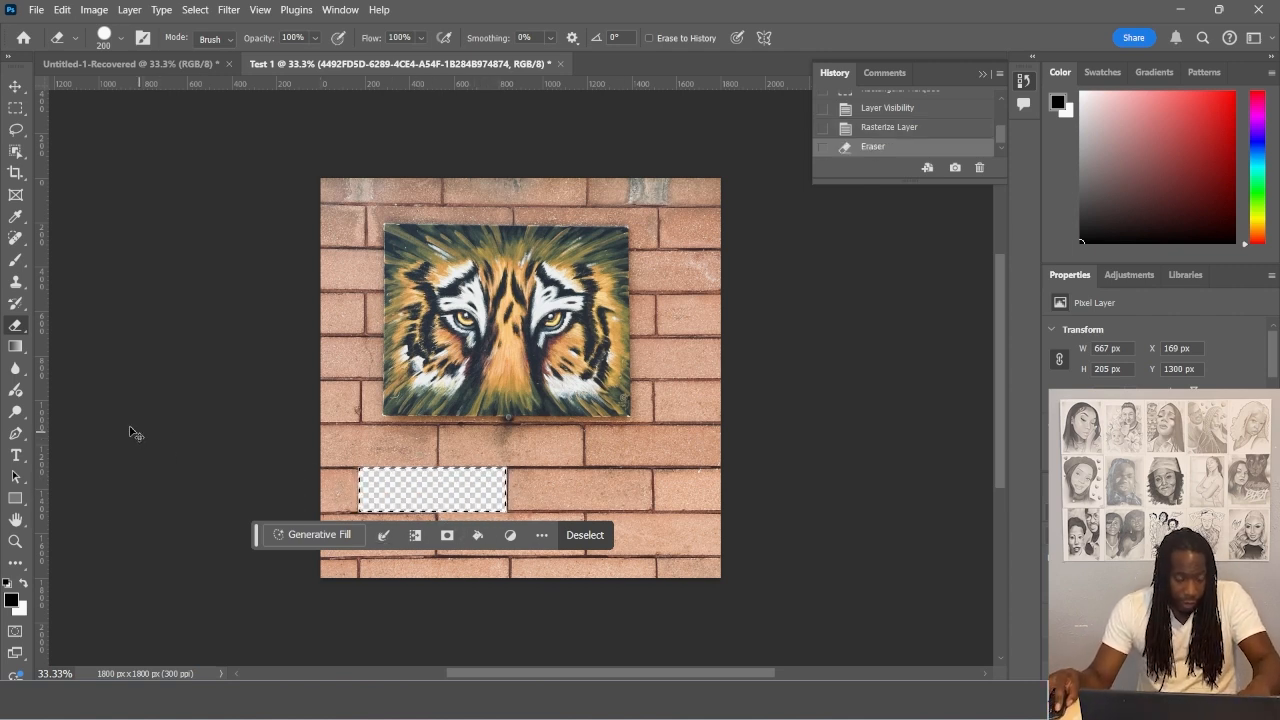
pyautogui.hotkey('ctrl', 'z')
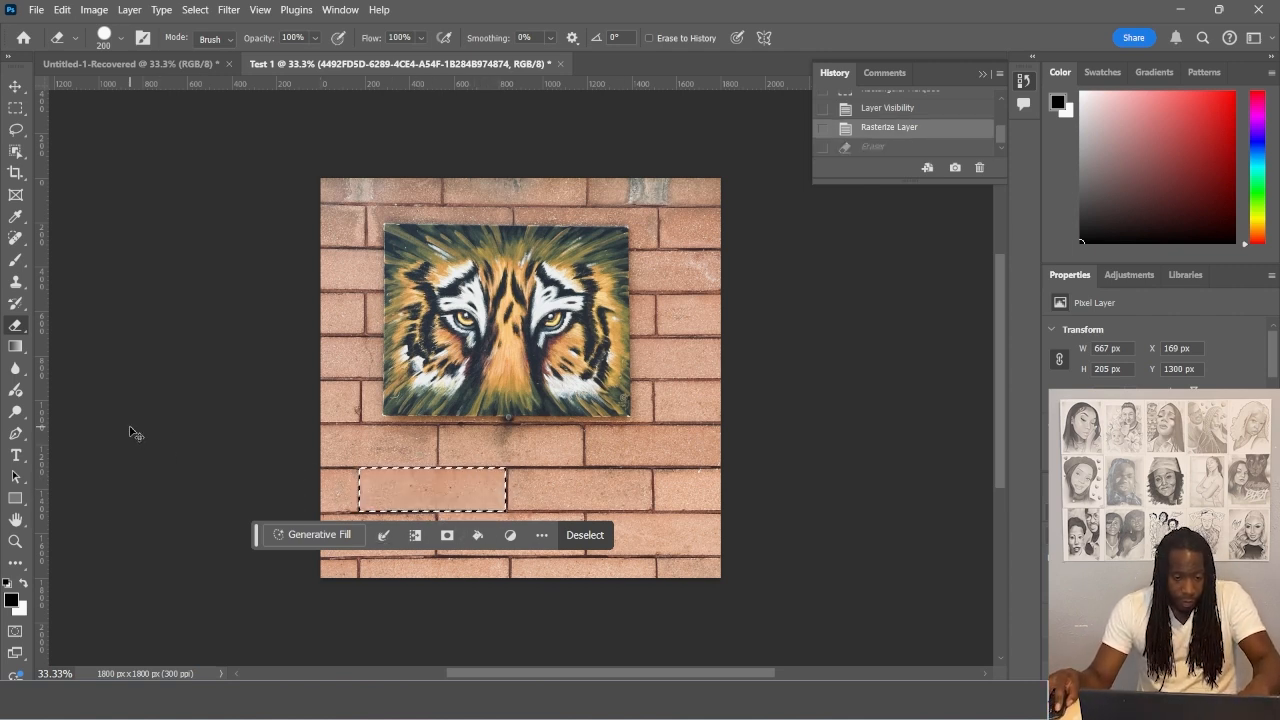
# Look at the fill options available for the brick selection without applying a fill
pyautogui.click(478, 536)
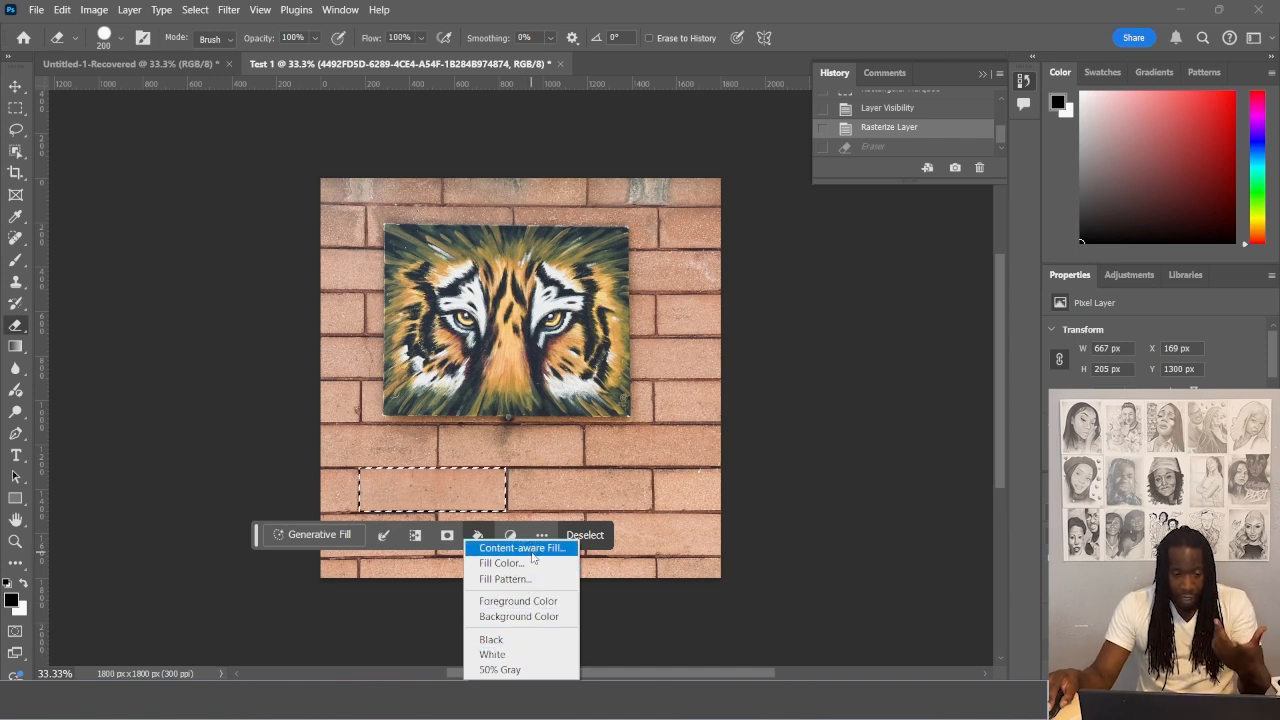
pyautogui.click(107, 427)
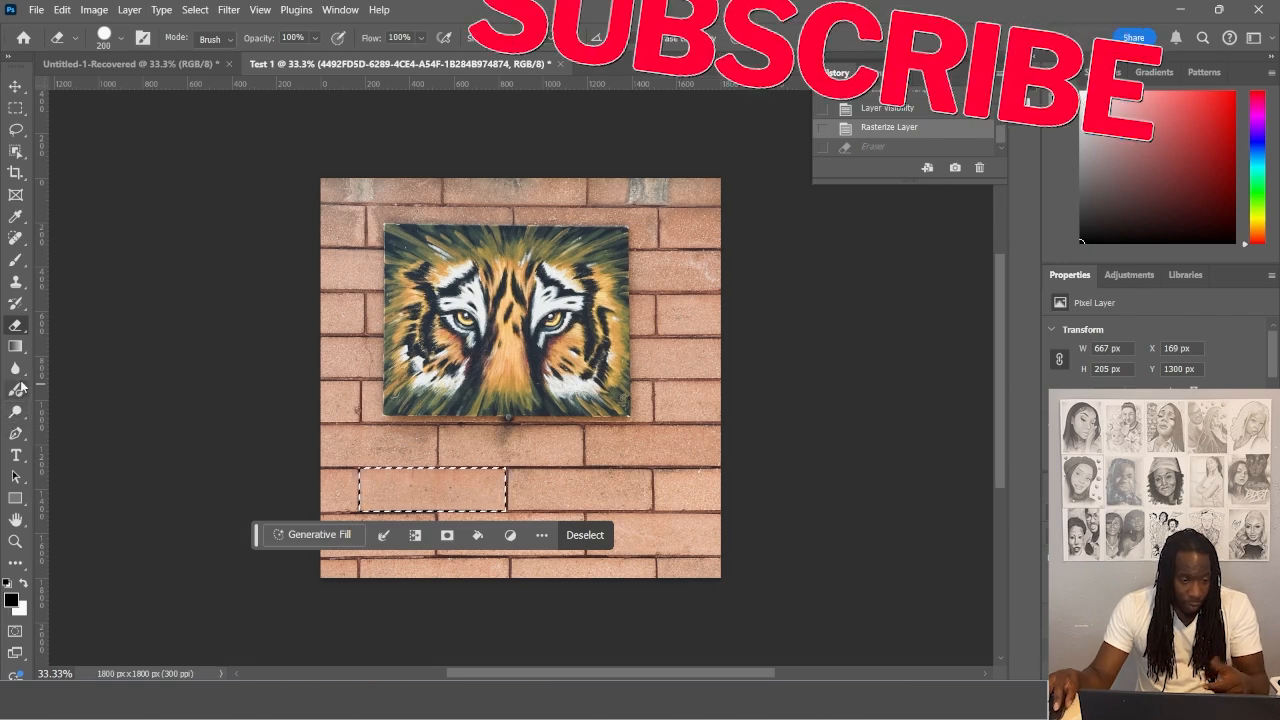
# Activate the Clone Stamp Tool and enlarge its brush to 250 px
pyautogui.rightClick(20, 313)
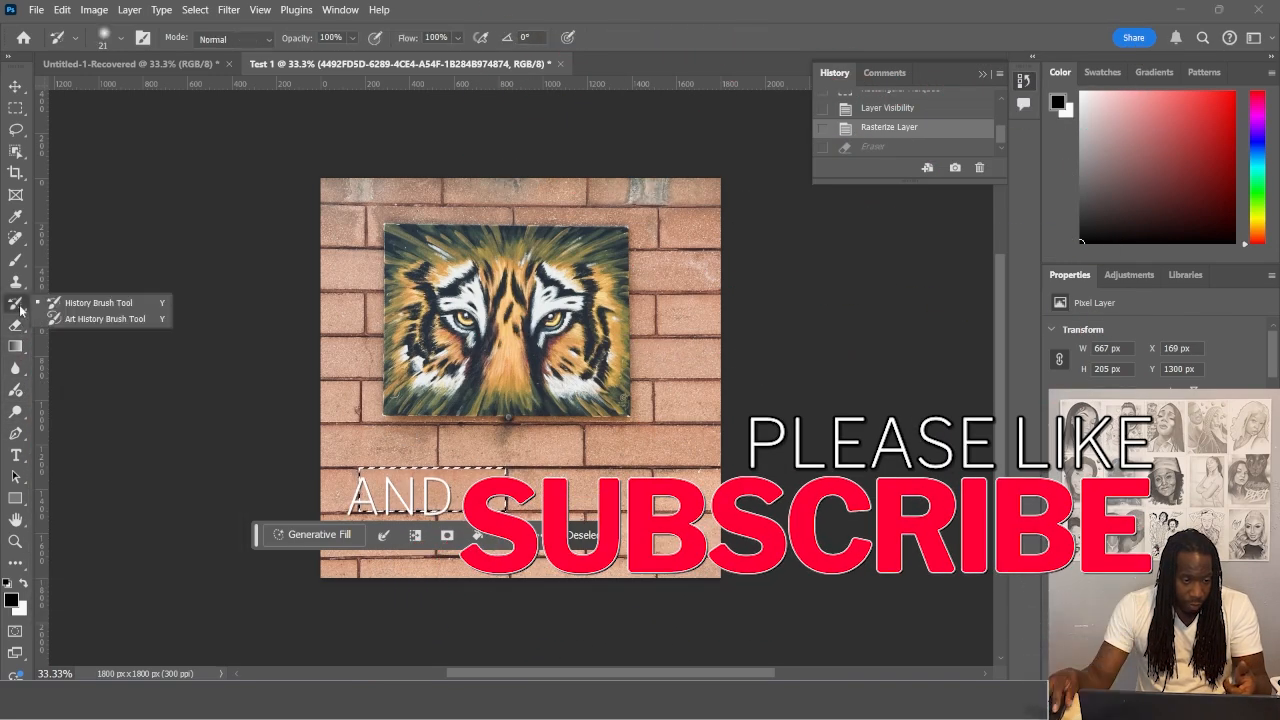
pyautogui.click(15, 281)
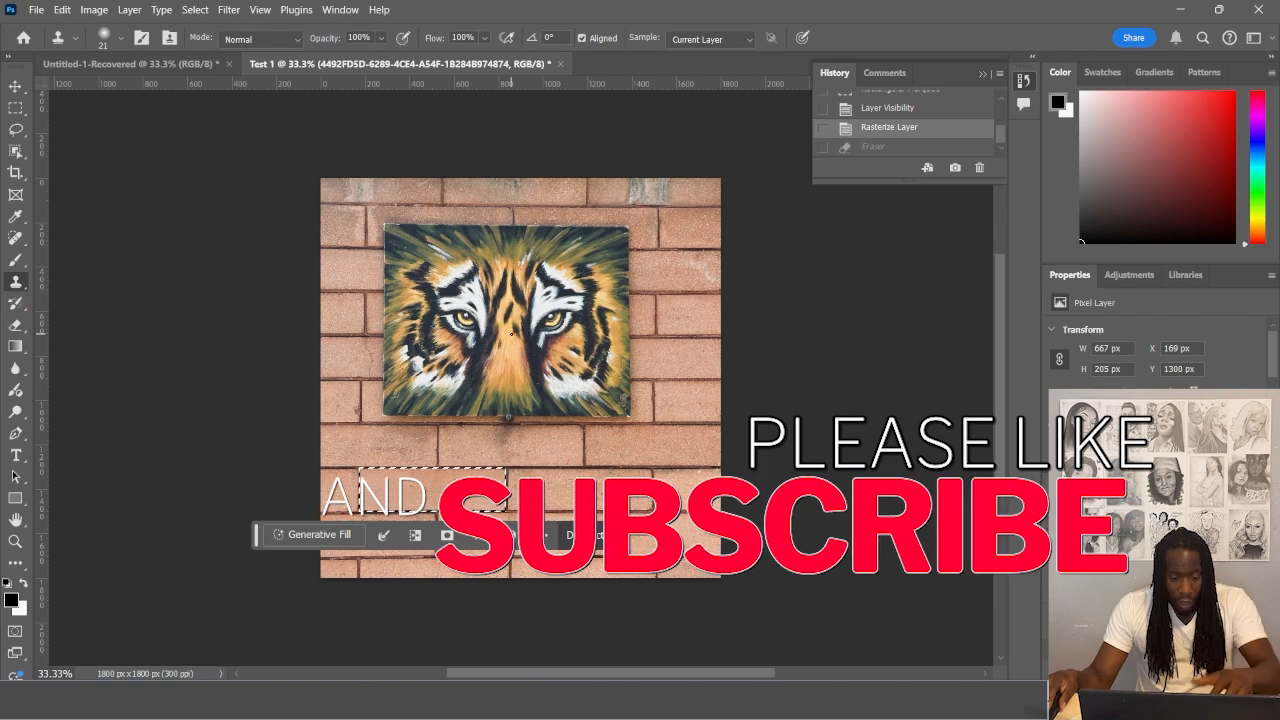
pyautogui.press(']')
pyautogui.press(']')
pyautogui.press(']')
pyautogui.press(']')
pyautogui.press(']')
pyautogui.press(']')
pyautogui.press(']')
pyautogui.press(']')
pyautogui.press(']')
pyautogui.press(']')
pyautogui.press(']')
pyautogui.press(']')
pyautogui.press(']')
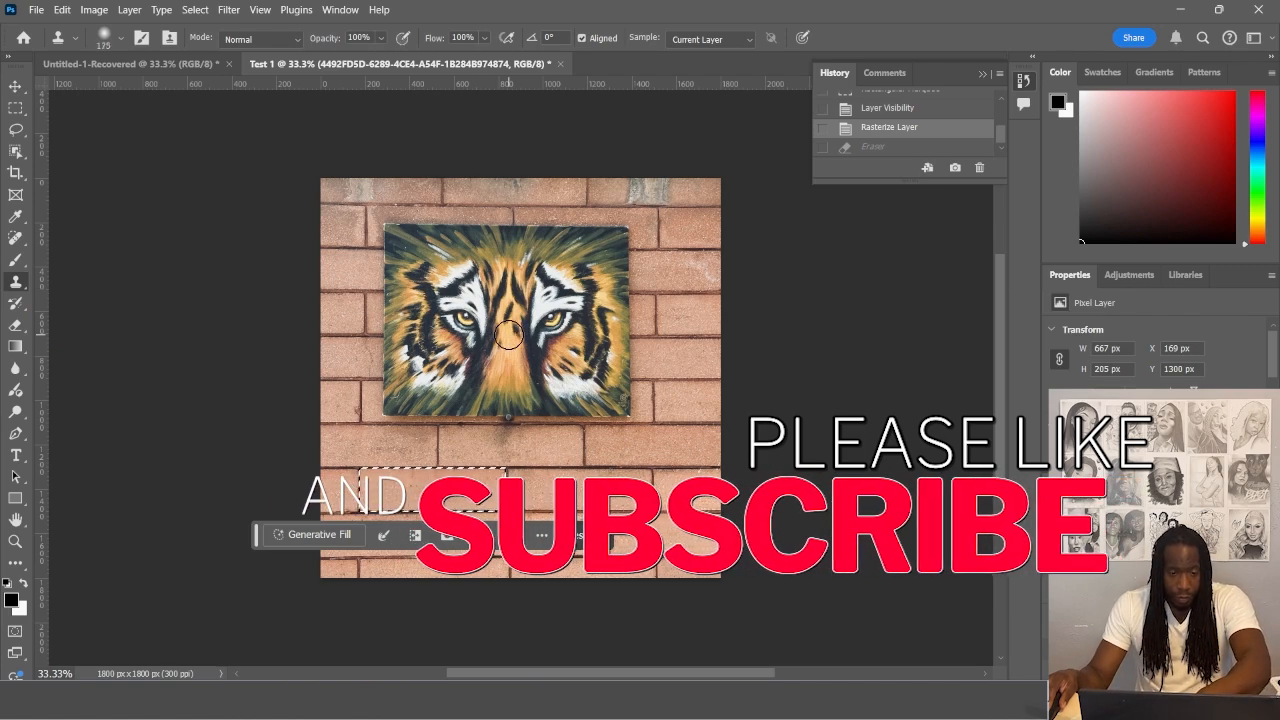
pyautogui.press('super')
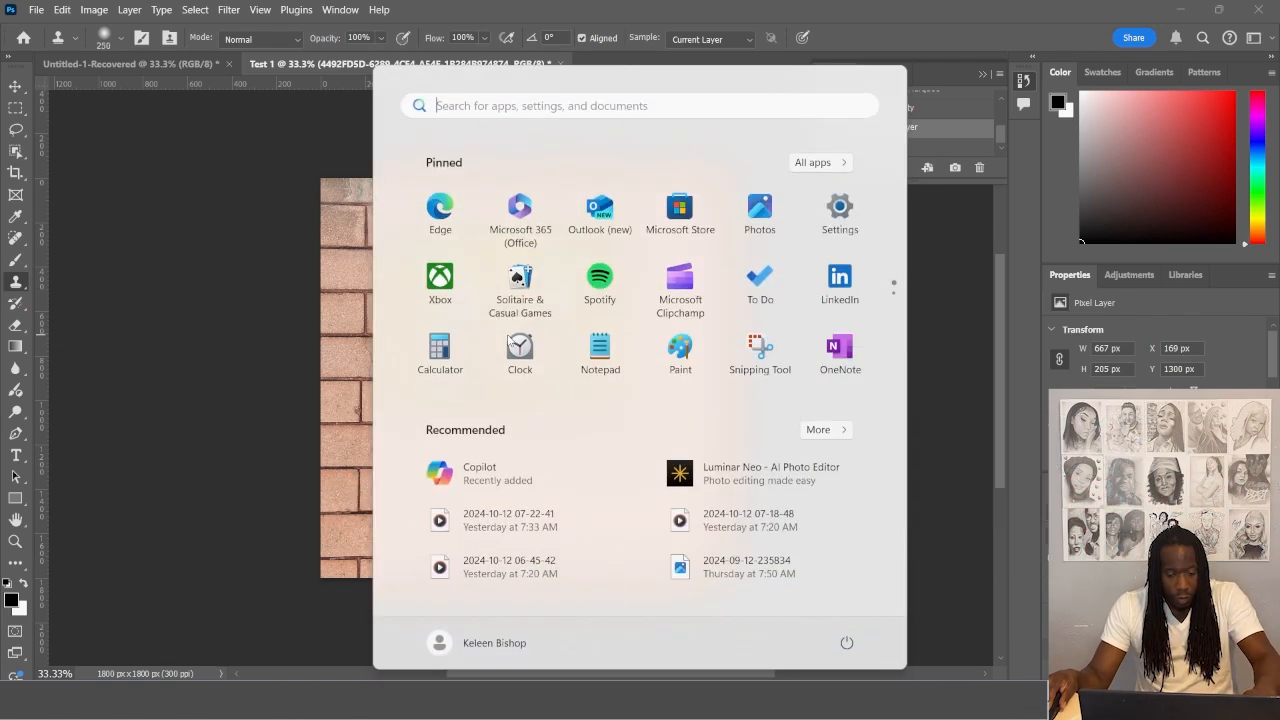
pyautogui.press('super')
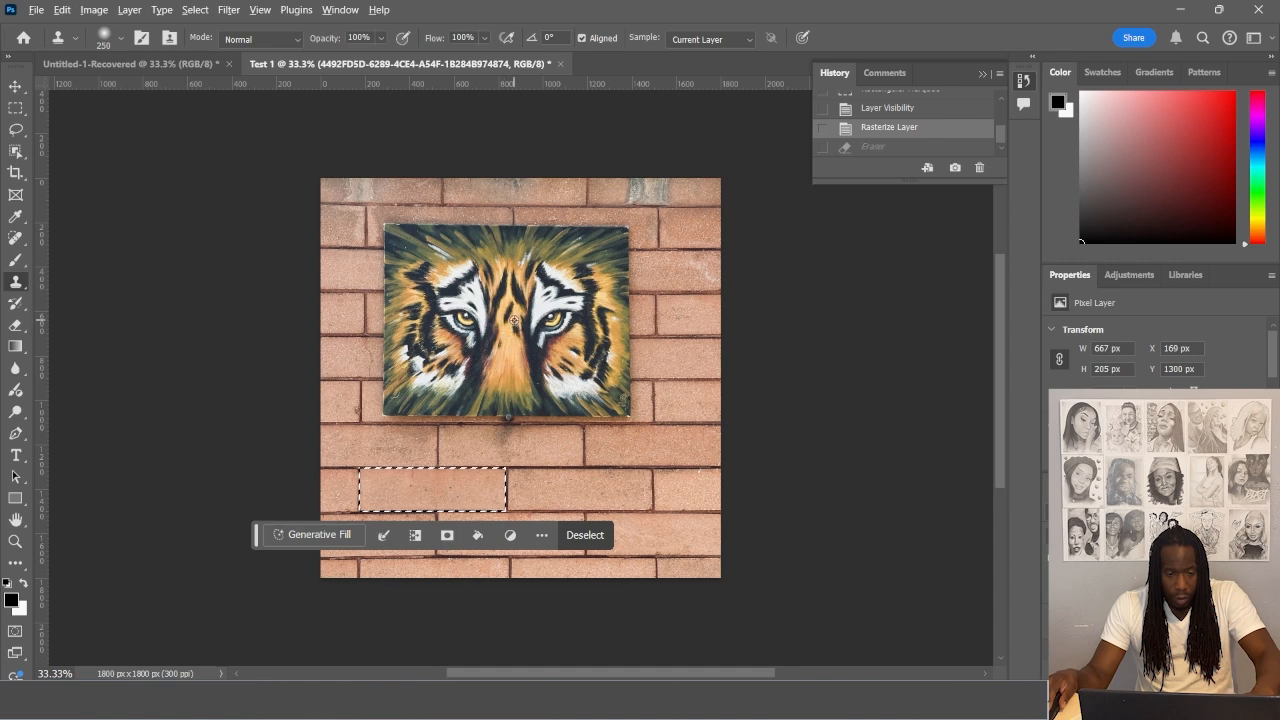
# Clone the tiger's eyes from the painting into the brick selection and undo the clone strokes
pyautogui.keyDown('alt'); pyautogui.click(513, 326); pyautogui.keyUp('alt')
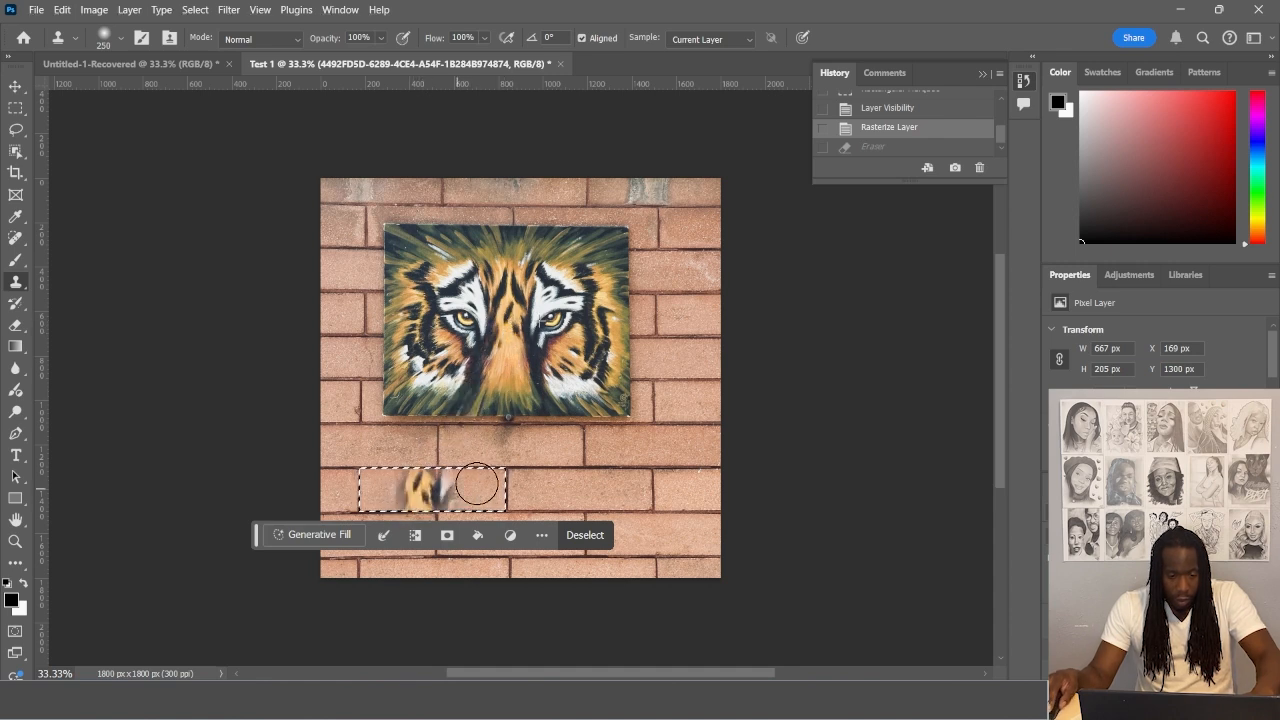
pyautogui.moveTo(477, 485); pyautogui.dragTo(366, 490)
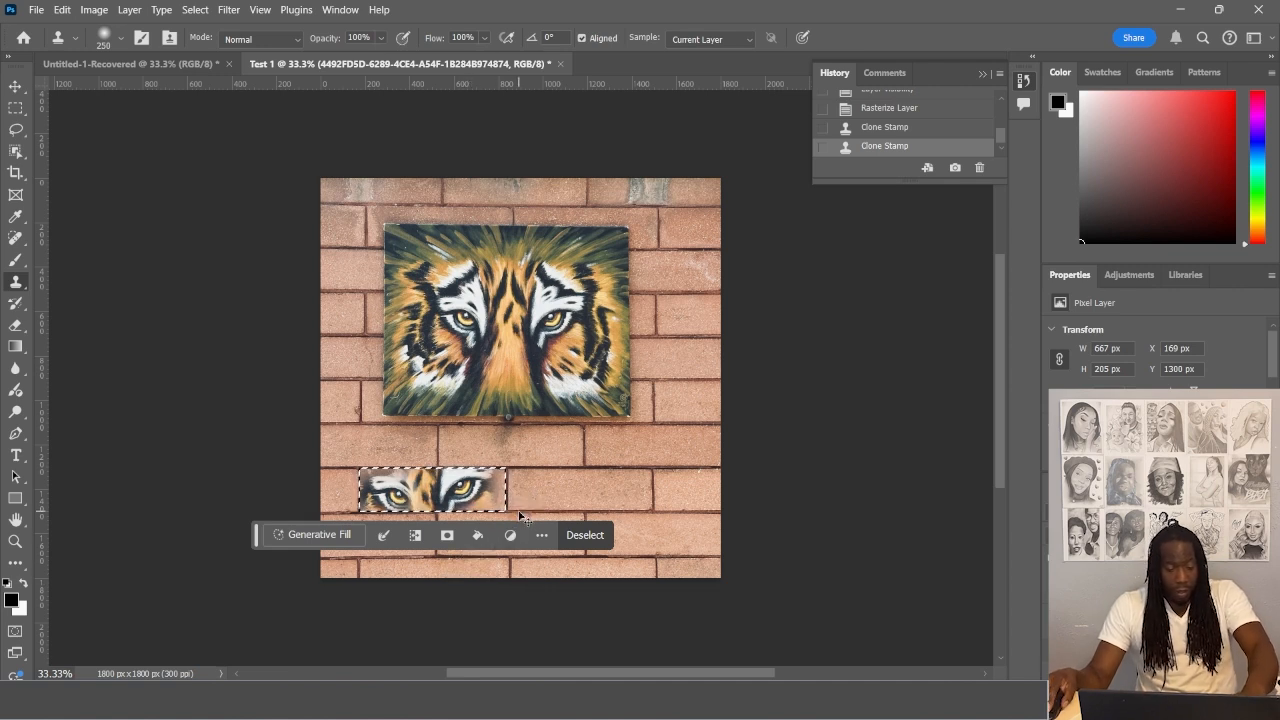
pyautogui.hotkey('ctrl', 'z')
pyautogui.hotkey('ctrl', 'z')
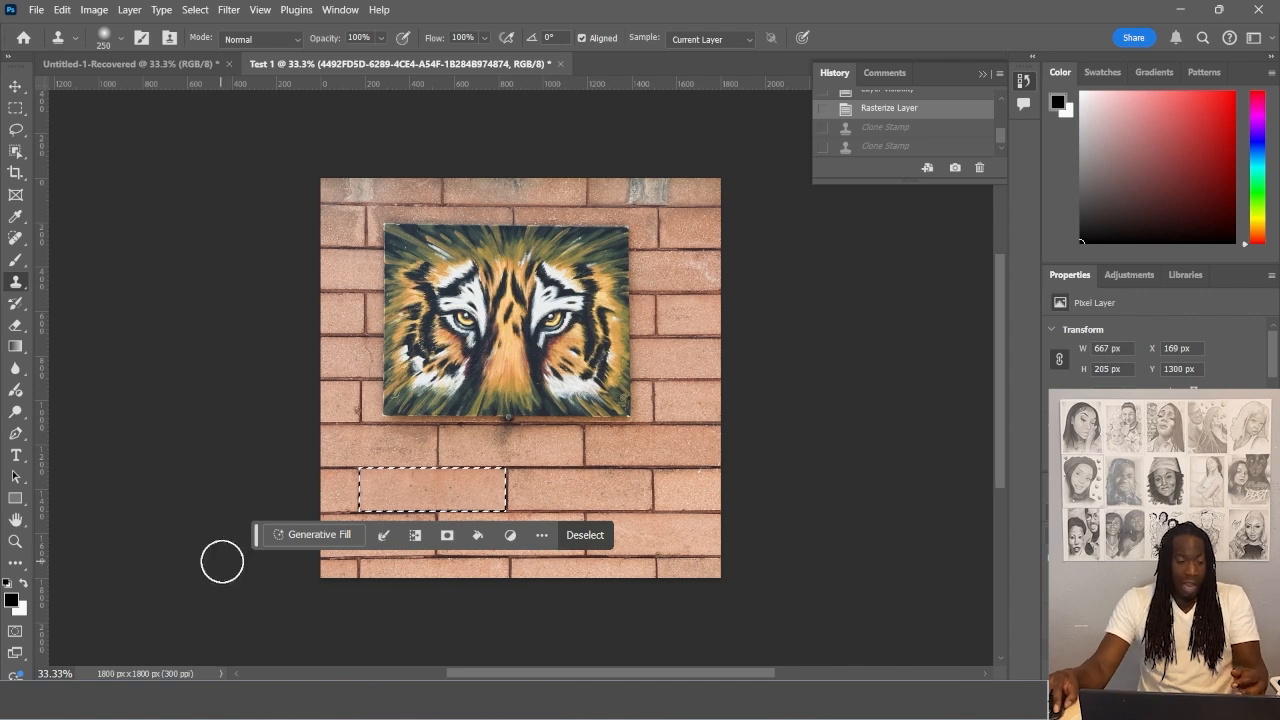
# Undo the rasterizing, the background layer hiding, the brick selection and the photo placement, back to the newly created blank document
pyautogui.hotkey('ctrl', 'z')
pyautogui.hotkey('ctrl', 'z')
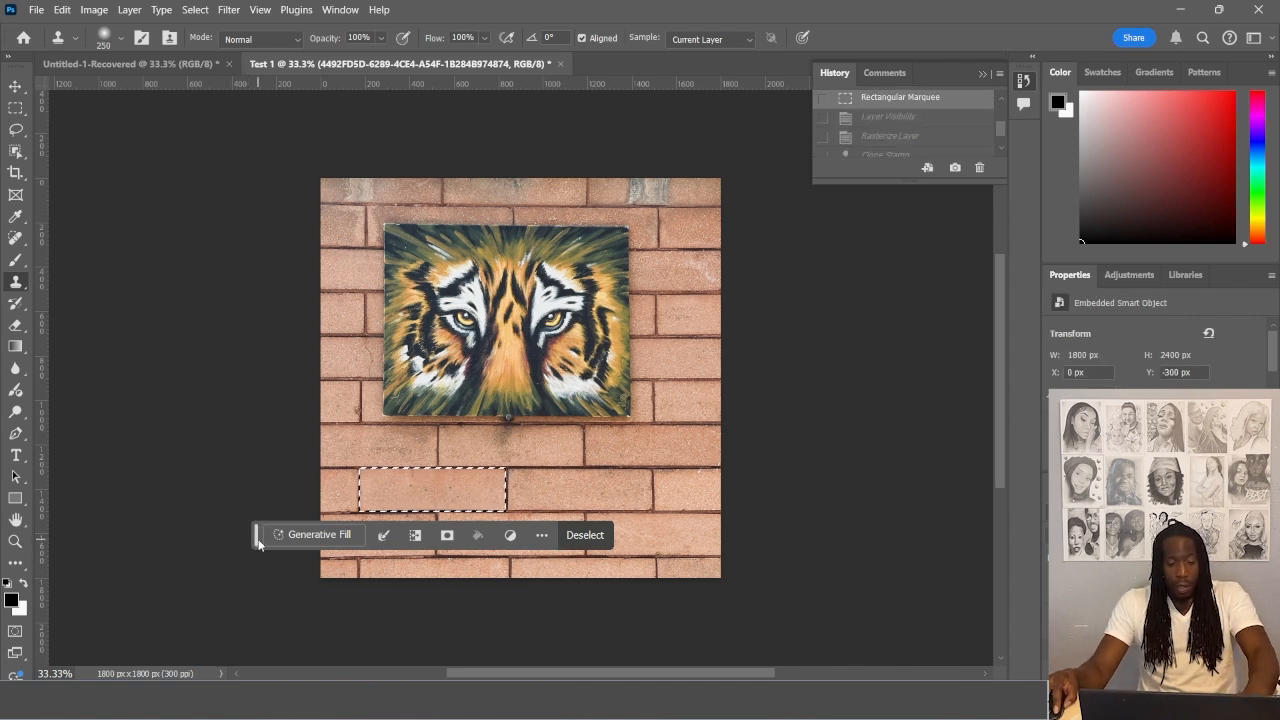
pyautogui.hotkey('ctrl', 'z')
pyautogui.hotkey('ctrl', 'z')
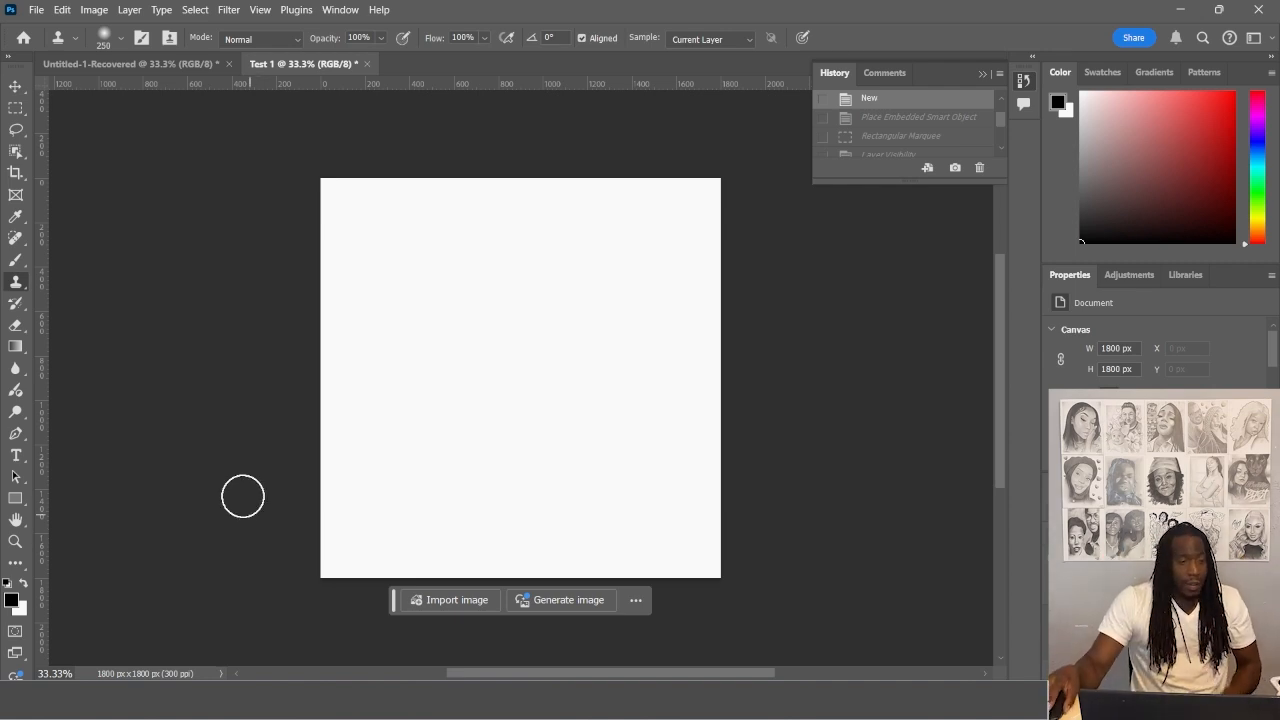
# Look through the file commands for creating, opening, saving and placing, and the general editing commands
pyautogui.click(36, 12)
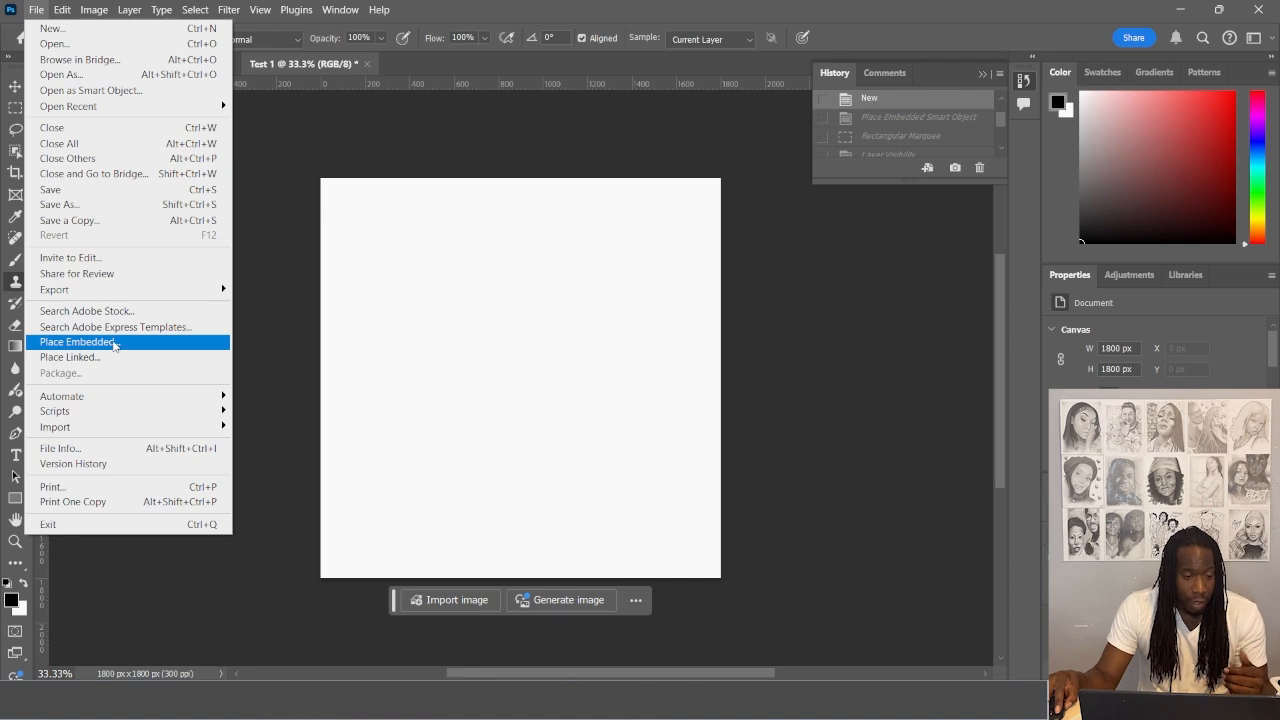
pyautogui.moveTo(145, 292)
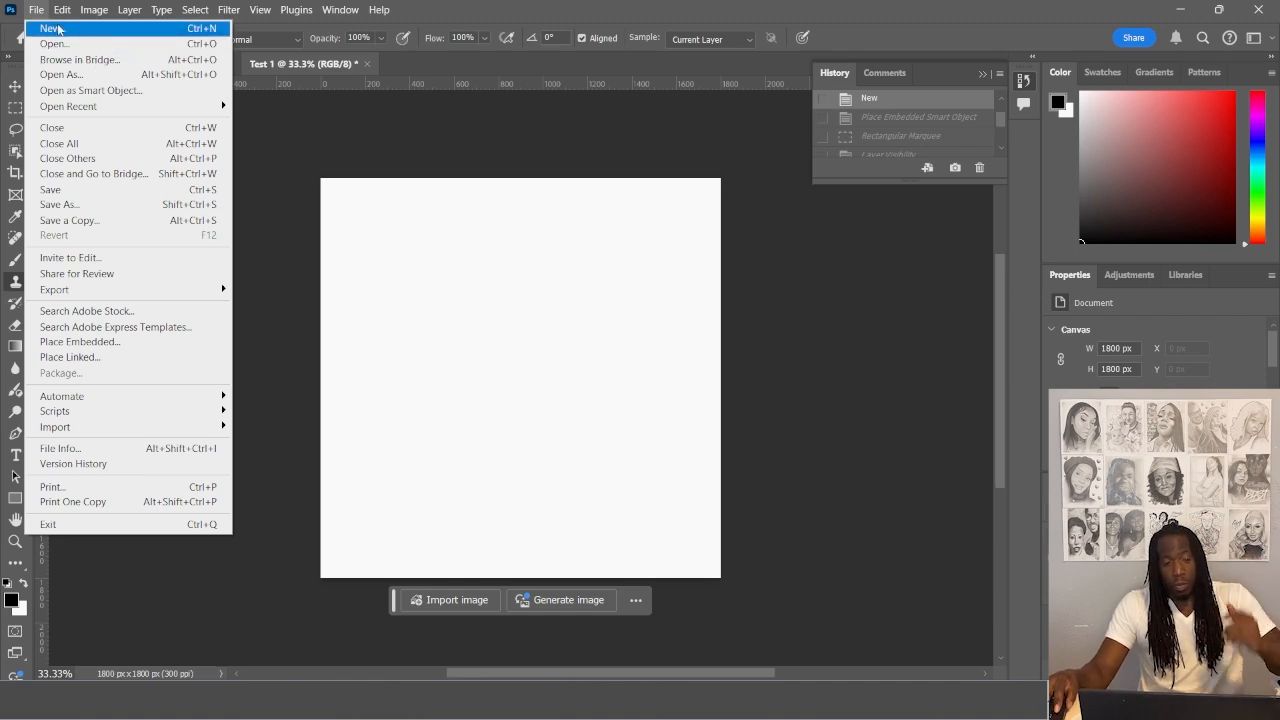
pyautogui.moveTo(58, 21)
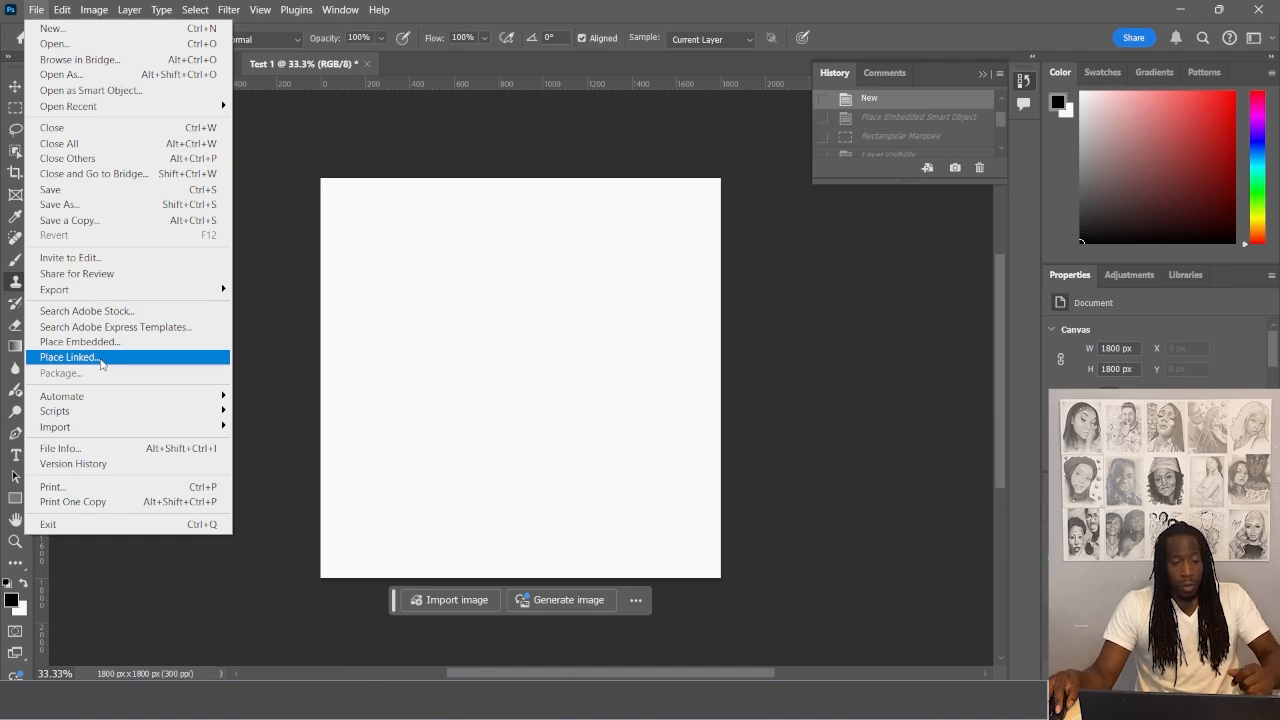
pyautogui.click(57, 14)
pyautogui.click(57, 14)
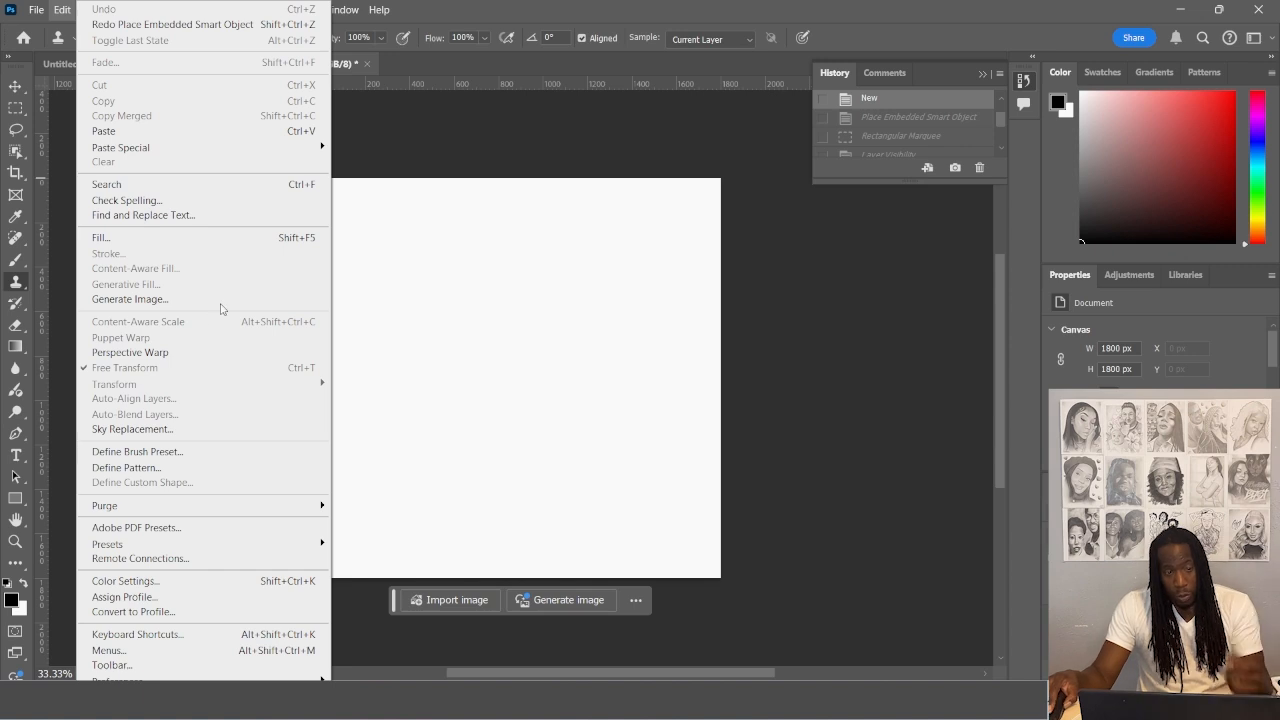
pyautogui.click(417, 198)
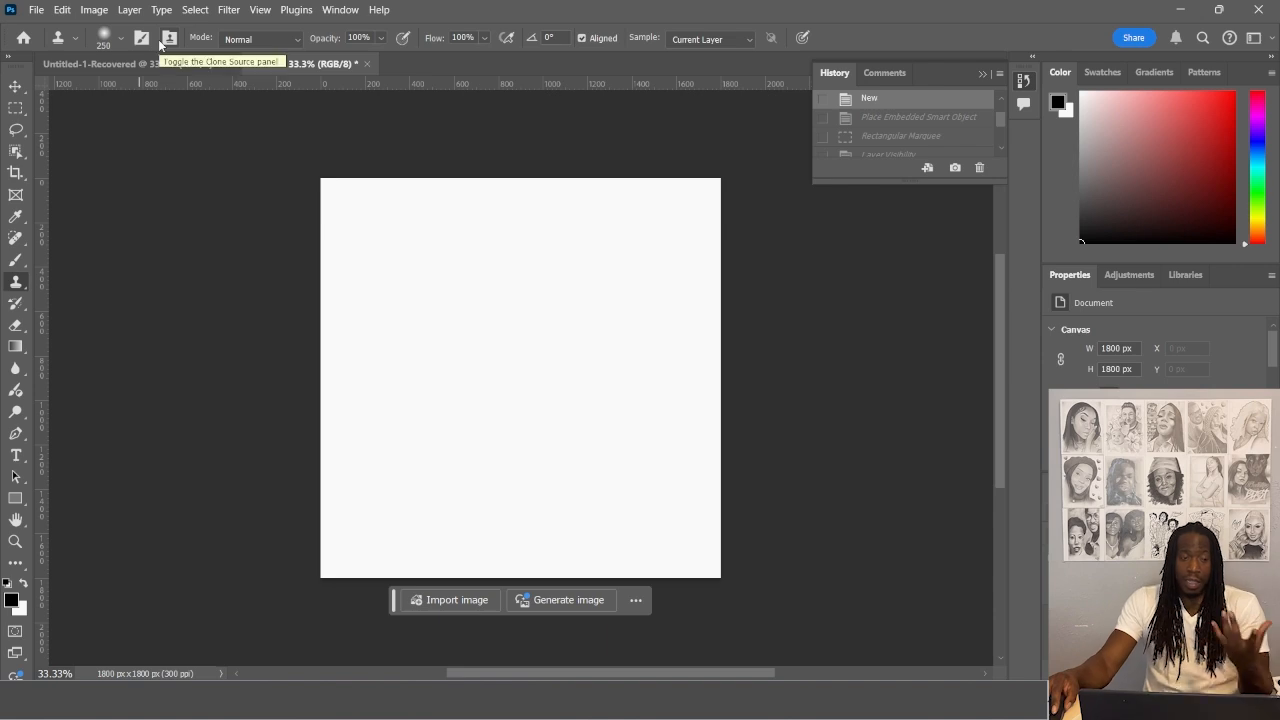
pyautogui.click(40, 10)
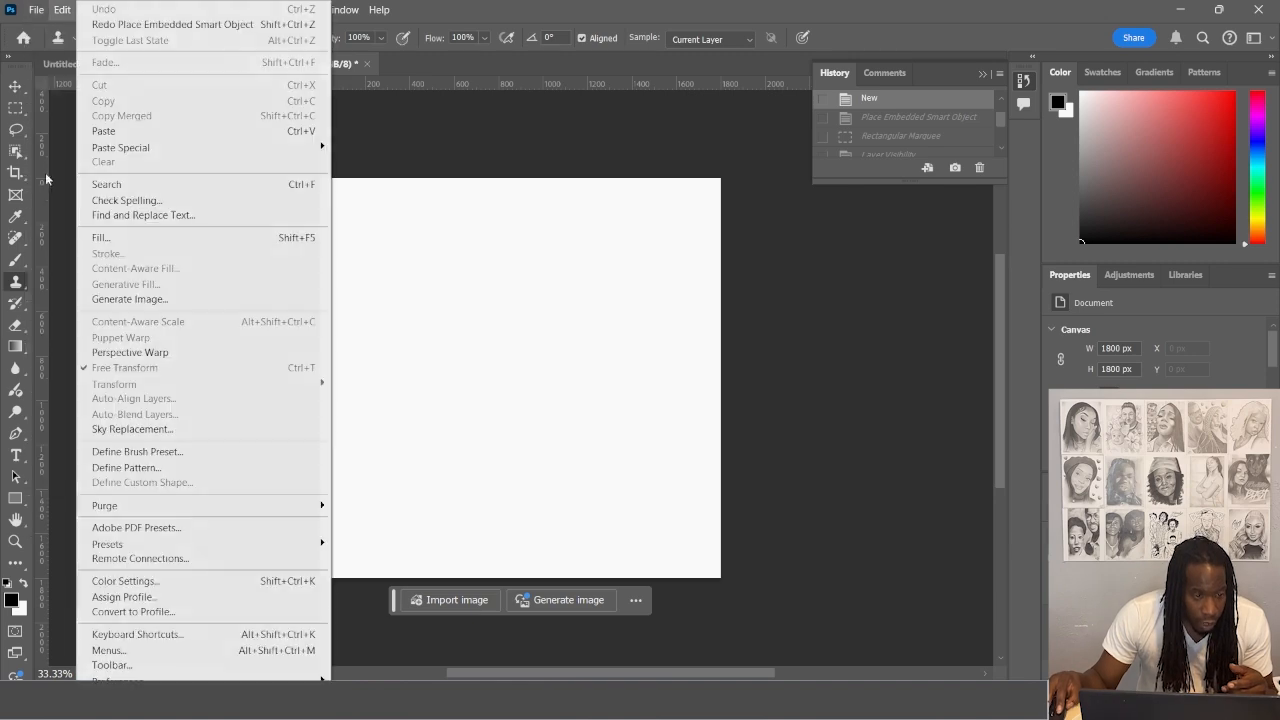
pyautogui.click(62, 10)
pyautogui.click(62, 10)
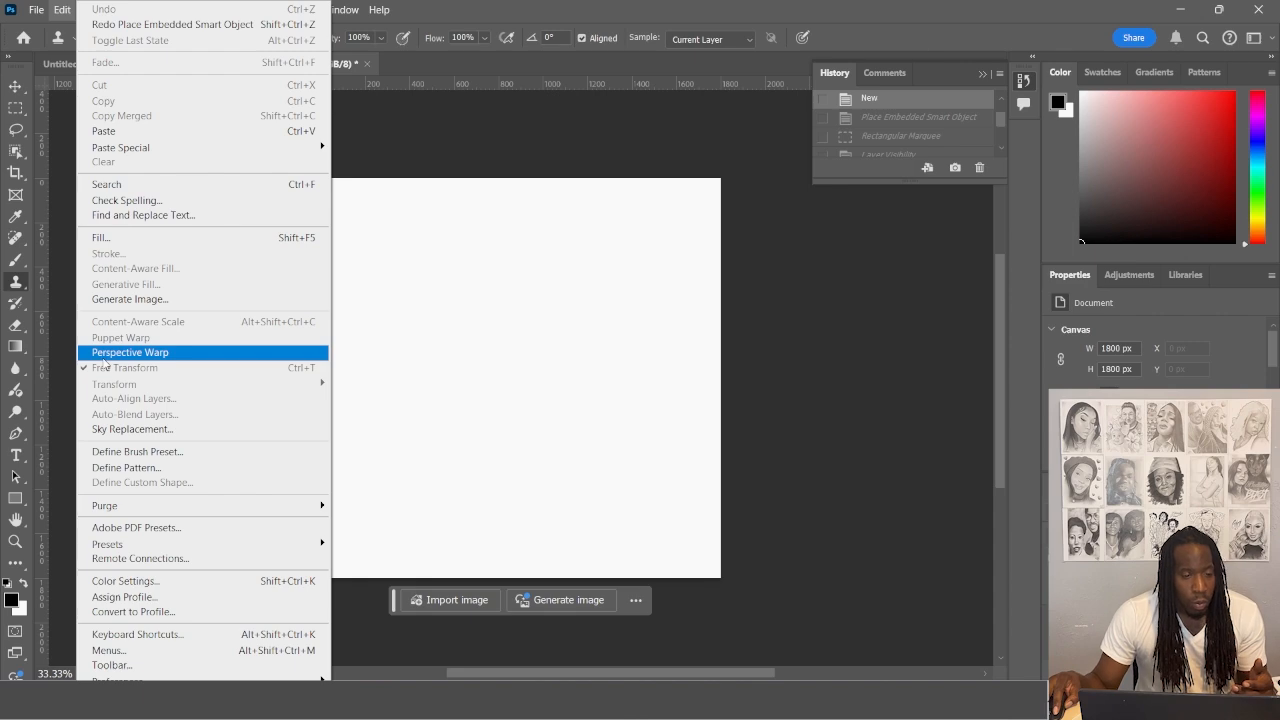
pyautogui.click(62, 10)
pyautogui.click(62, 10)
pyautogui.click(62, 10)
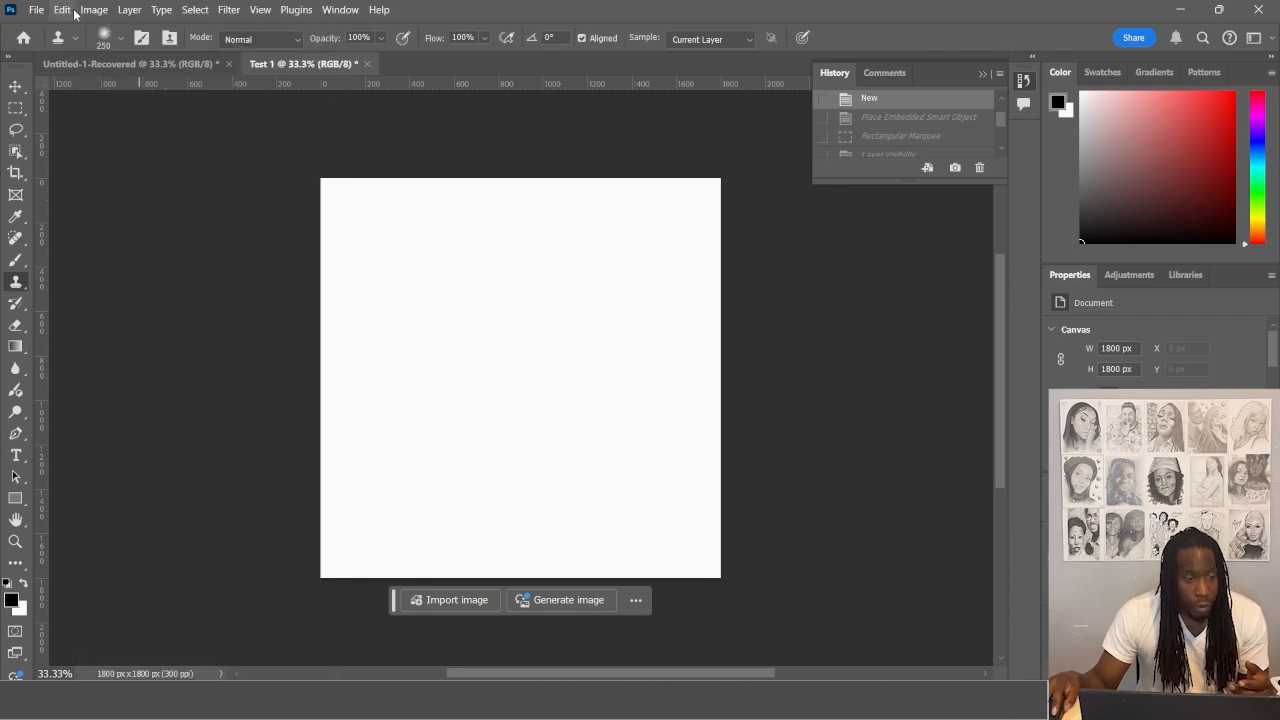
# Look through the image mode, adjustment and size commands and the commands for managing layers
pyautogui.click(94, 10)
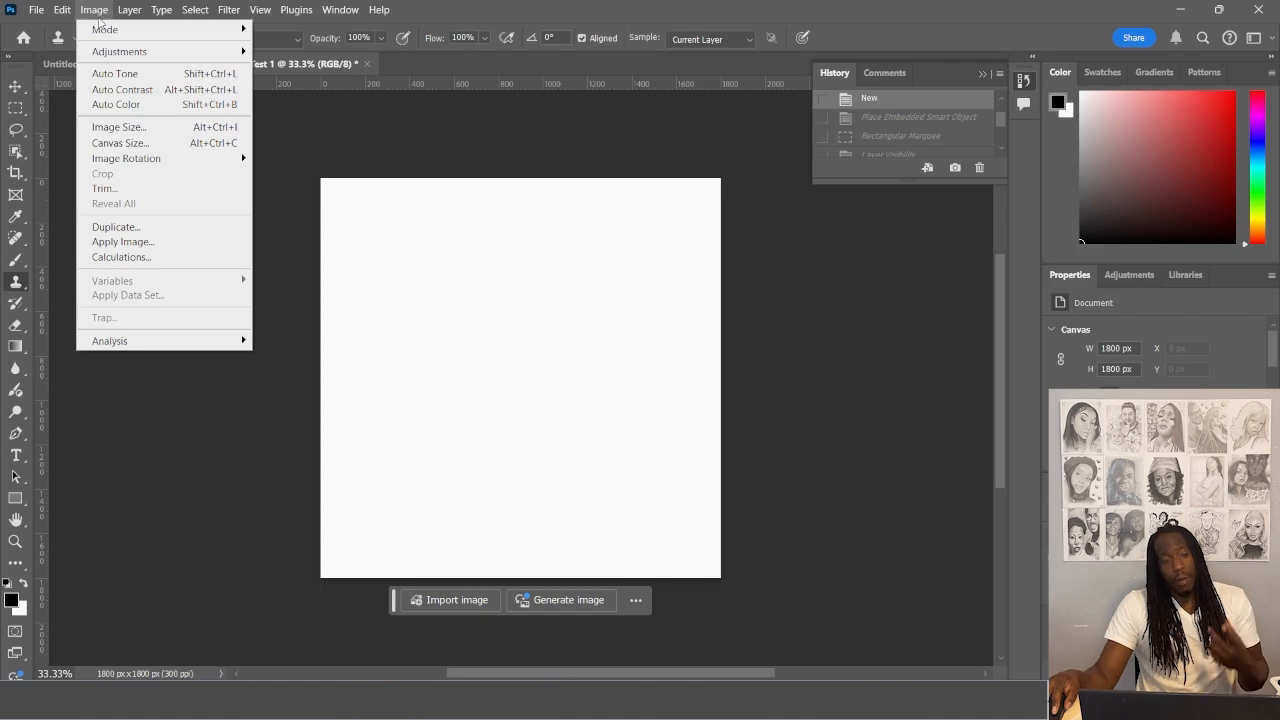
pyautogui.moveTo(96, 28)
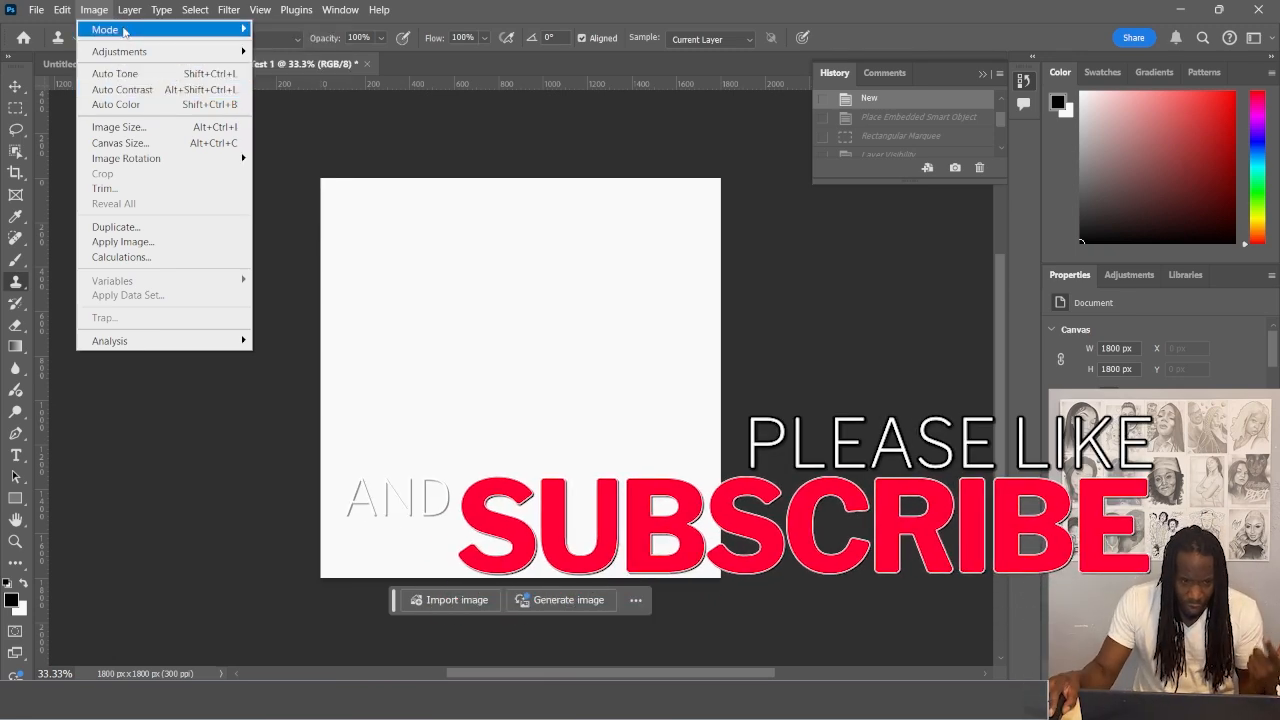
pyautogui.click(127, 12)
pyautogui.click(127, 12)
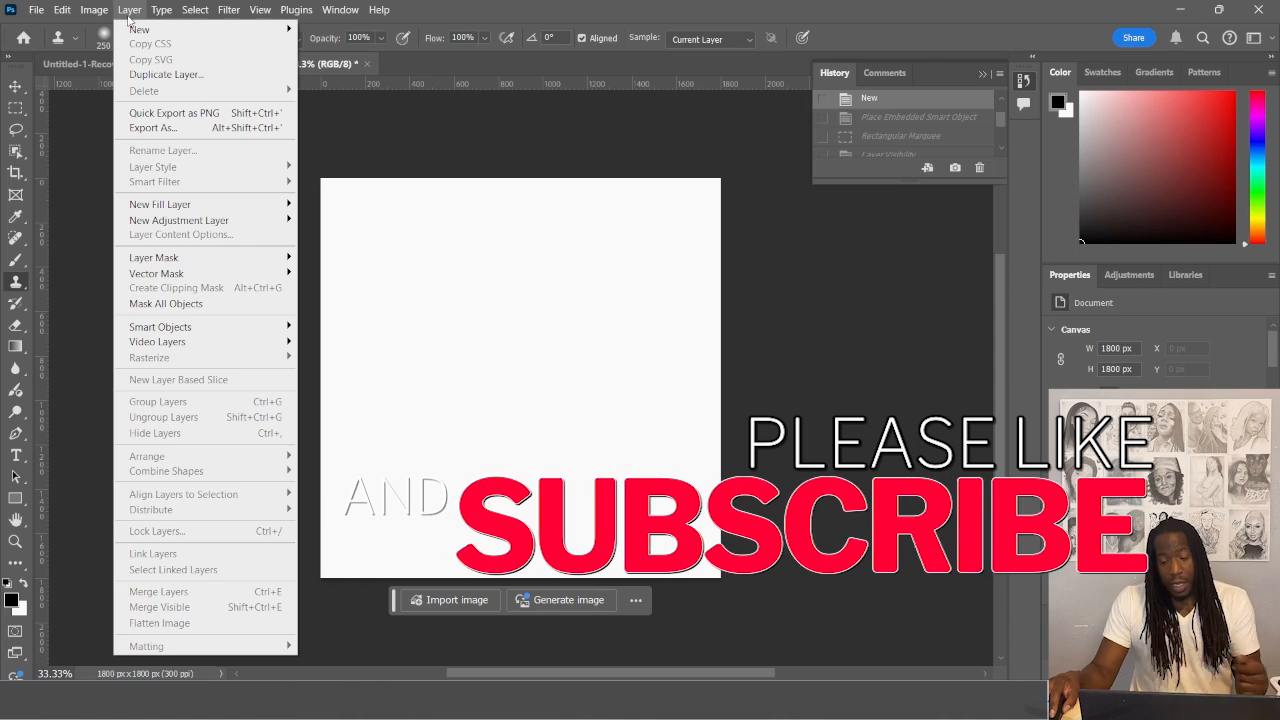
pyautogui.click(127, 12)
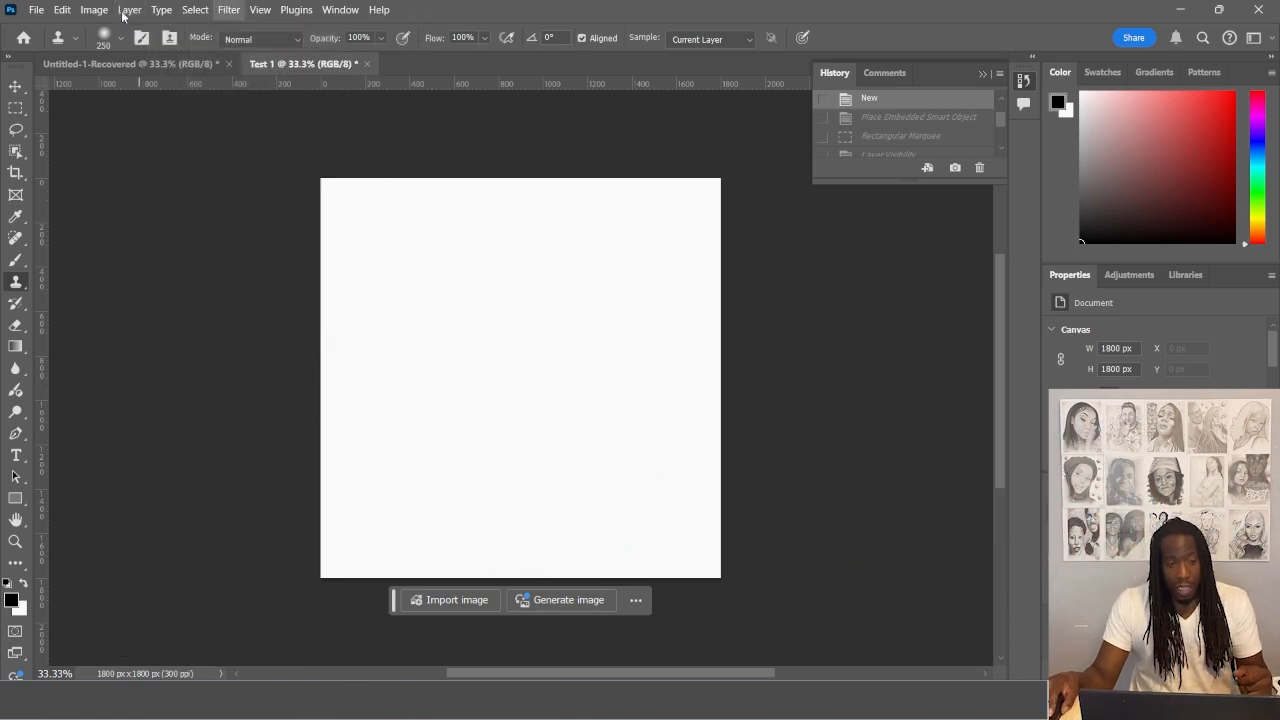
pyautogui.click(133, 14)
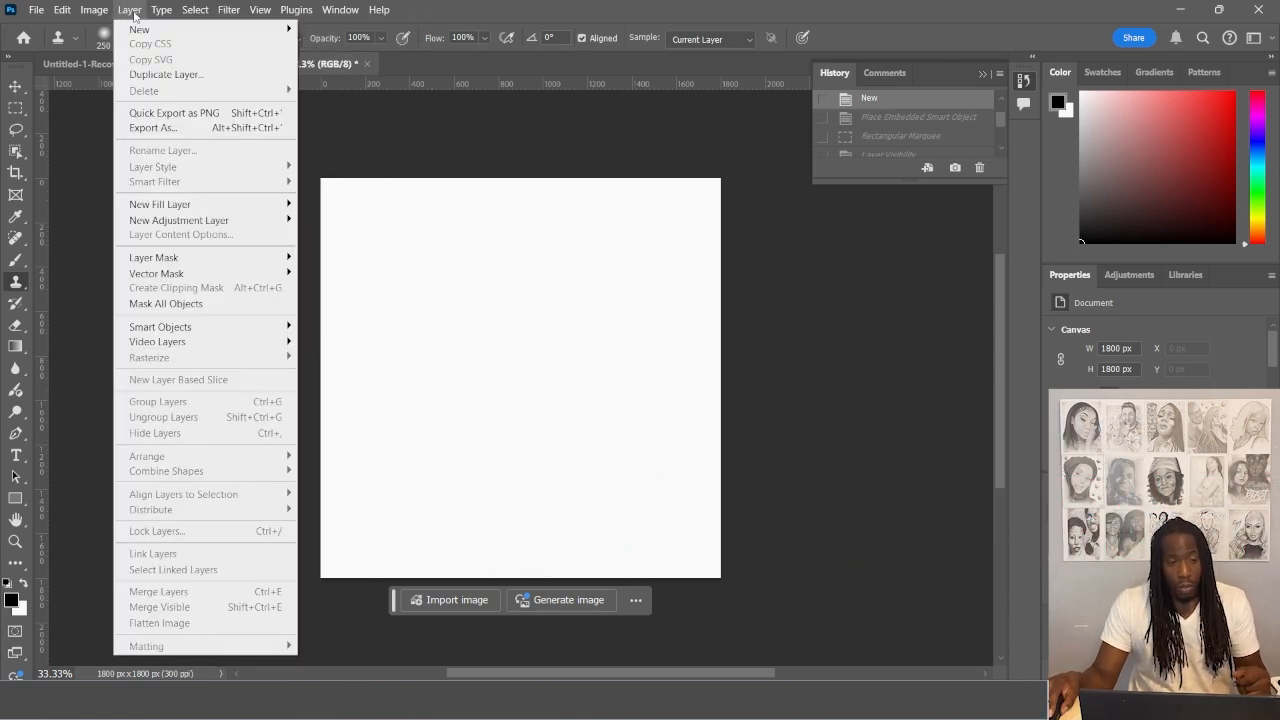
pyautogui.click(131, 12)
pyautogui.click(133, 14)
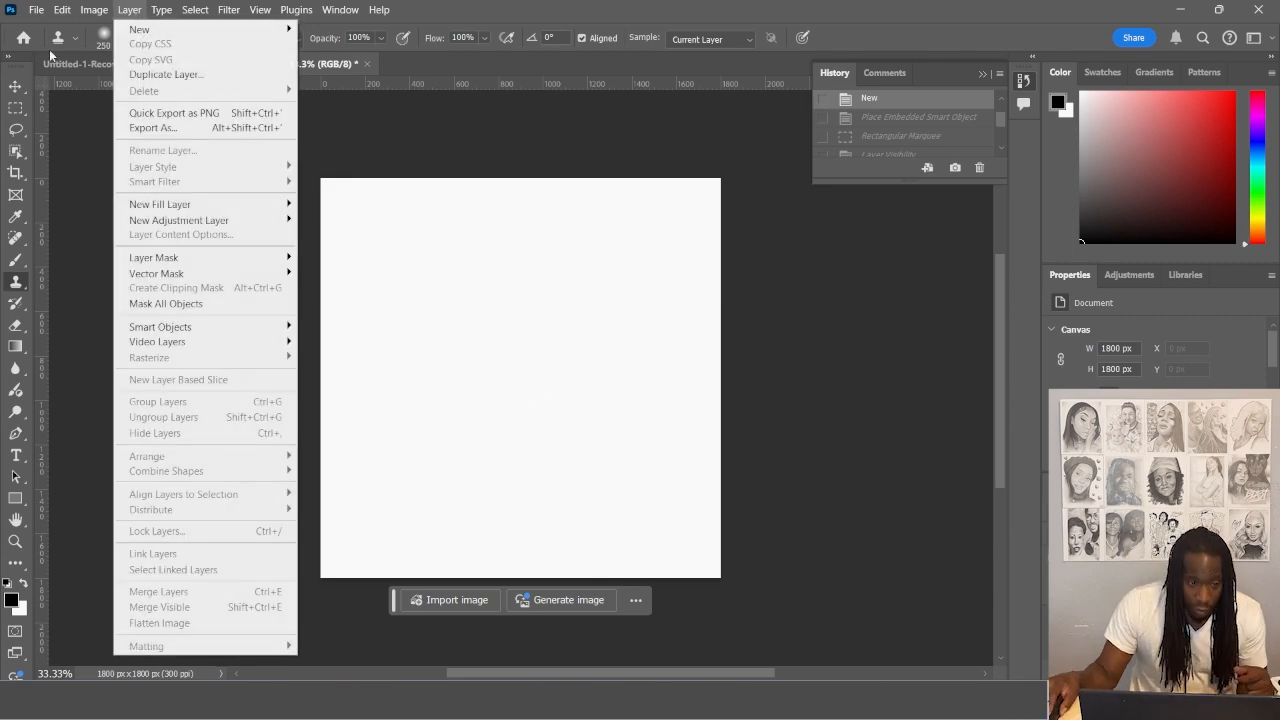
pyautogui.click(137, 13)
pyautogui.click(138, 14)
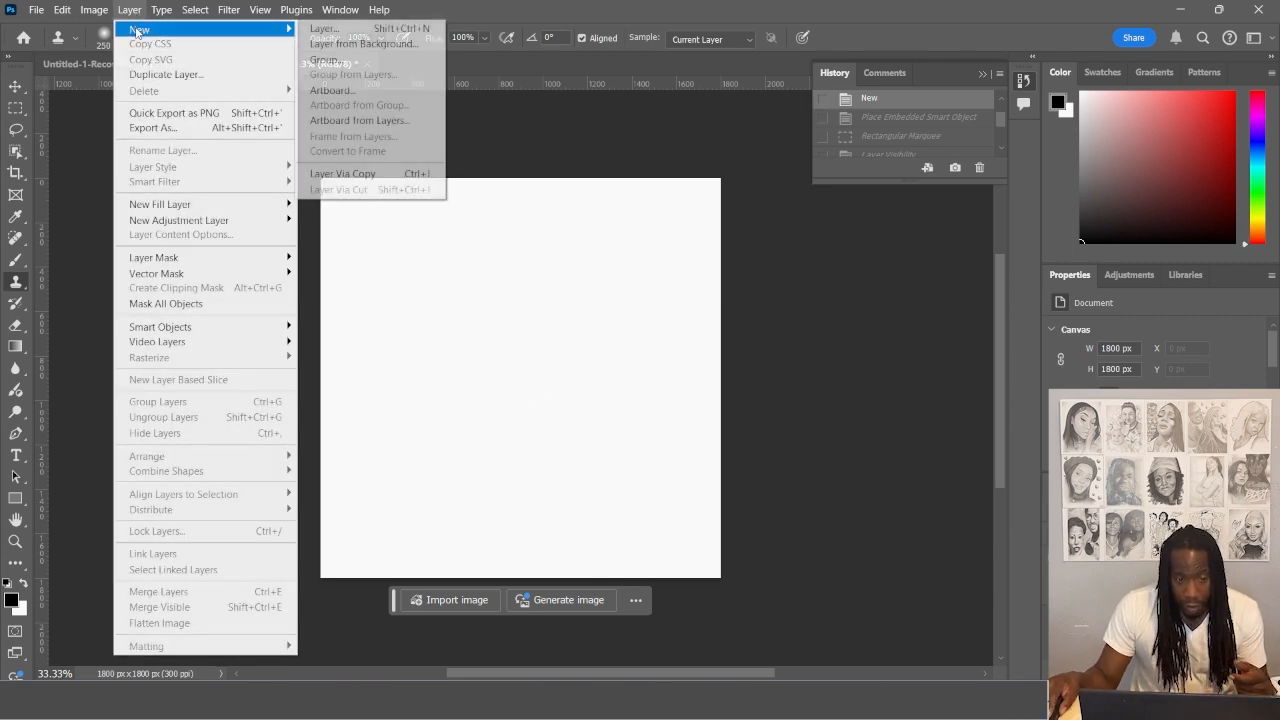
# Add two new empty layers to the document, giving the first one Normal mode and 100% opacity
pyautogui.moveTo(172, 12)
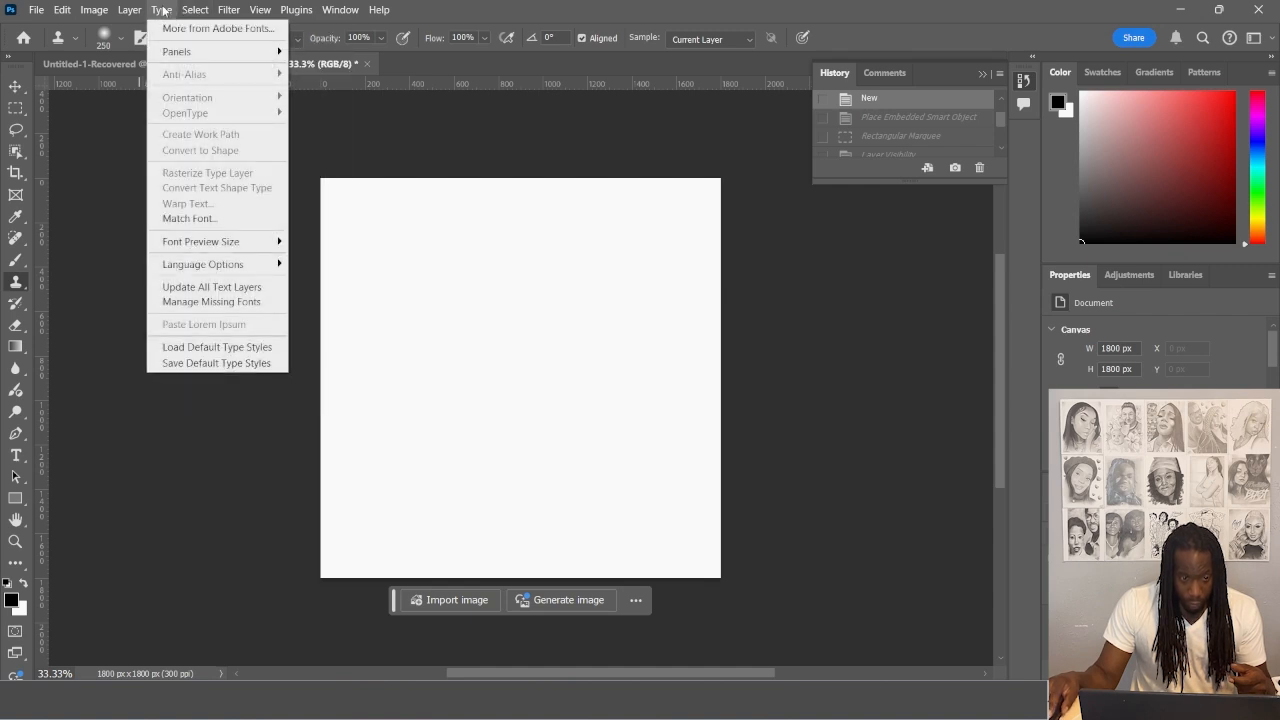
pyautogui.click(136, 12)
pyautogui.click(136, 12)
pyautogui.moveTo(150, 29)
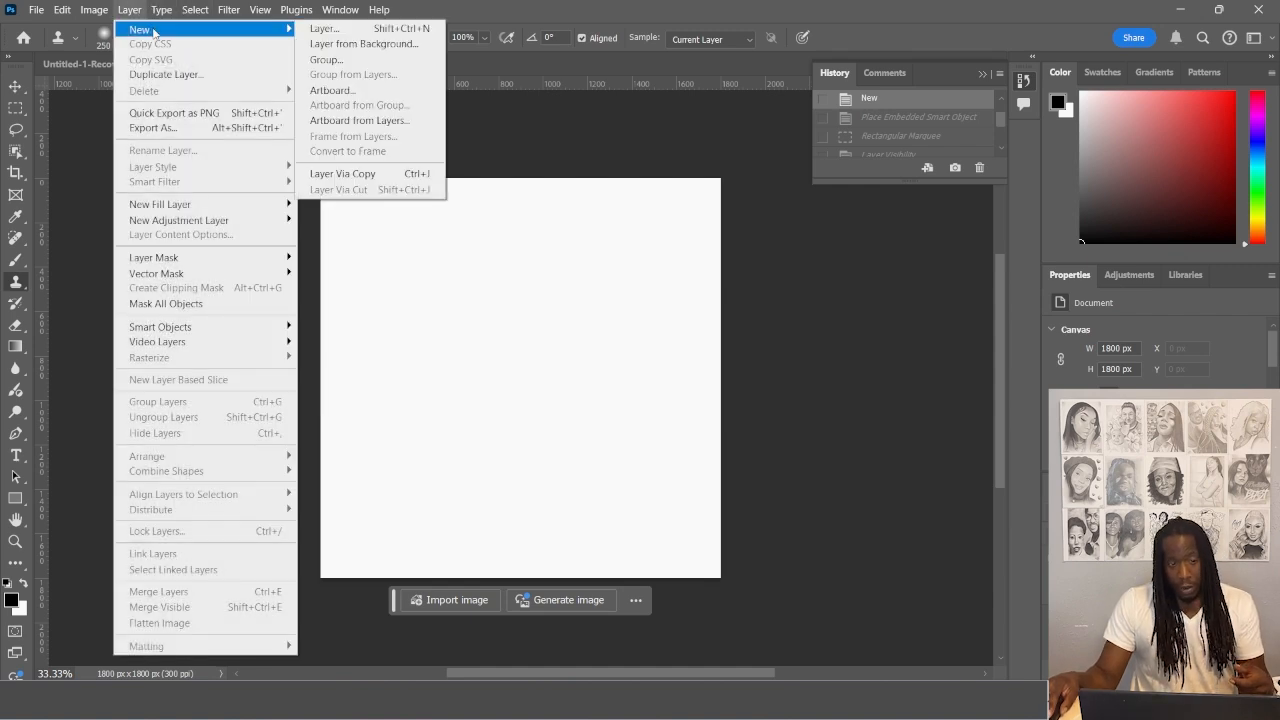
pyautogui.click(333, 30)
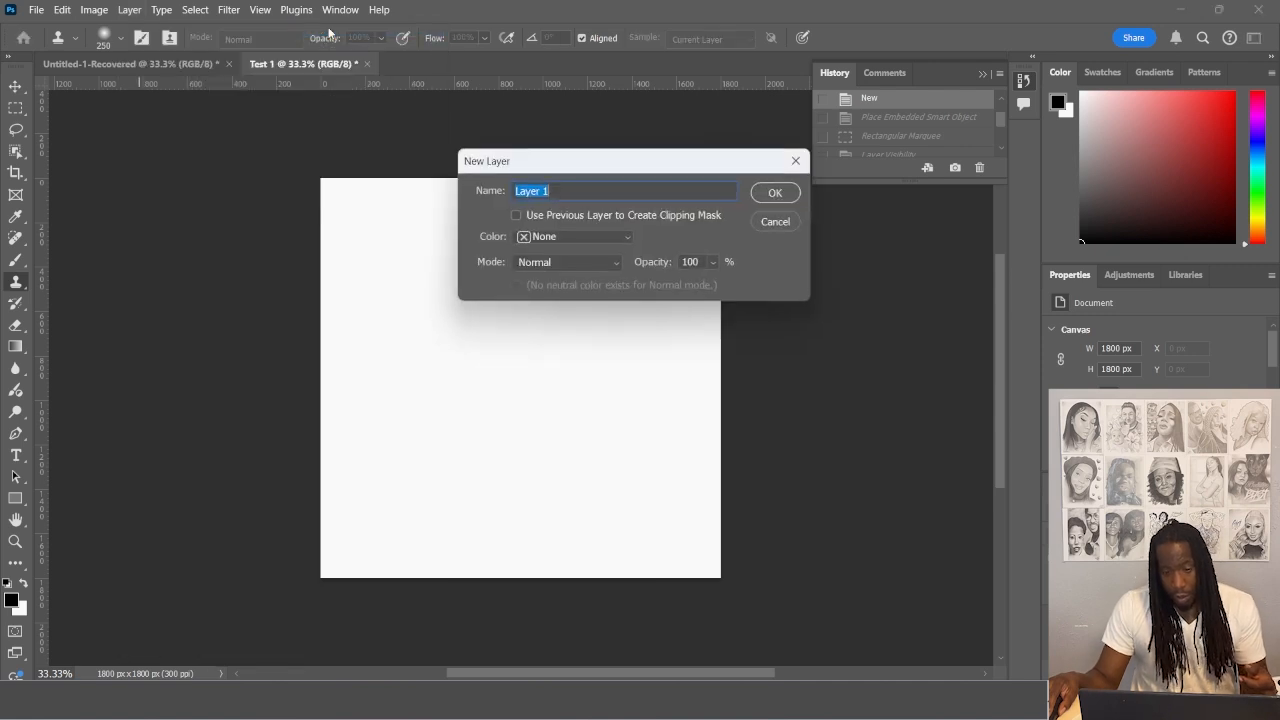
pyautogui.click(774, 193)
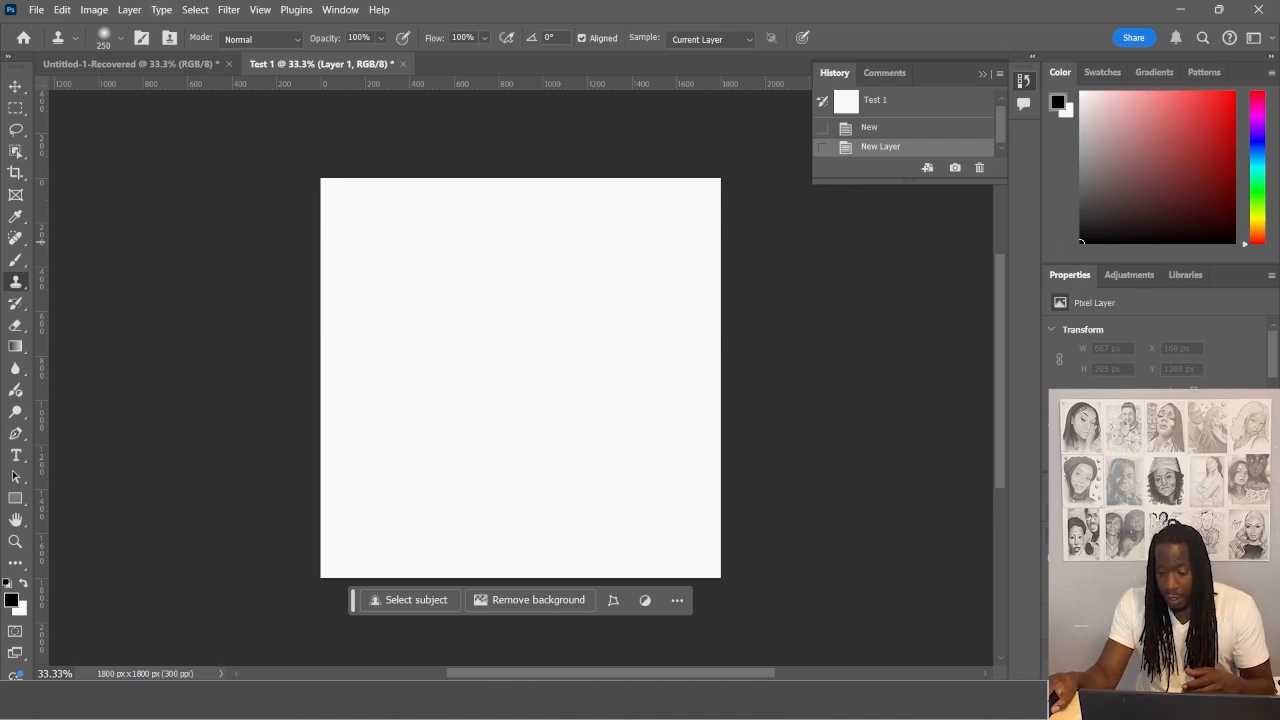
pyautogui.hotkey('ctrl', 'shift', 'alt', 'n')
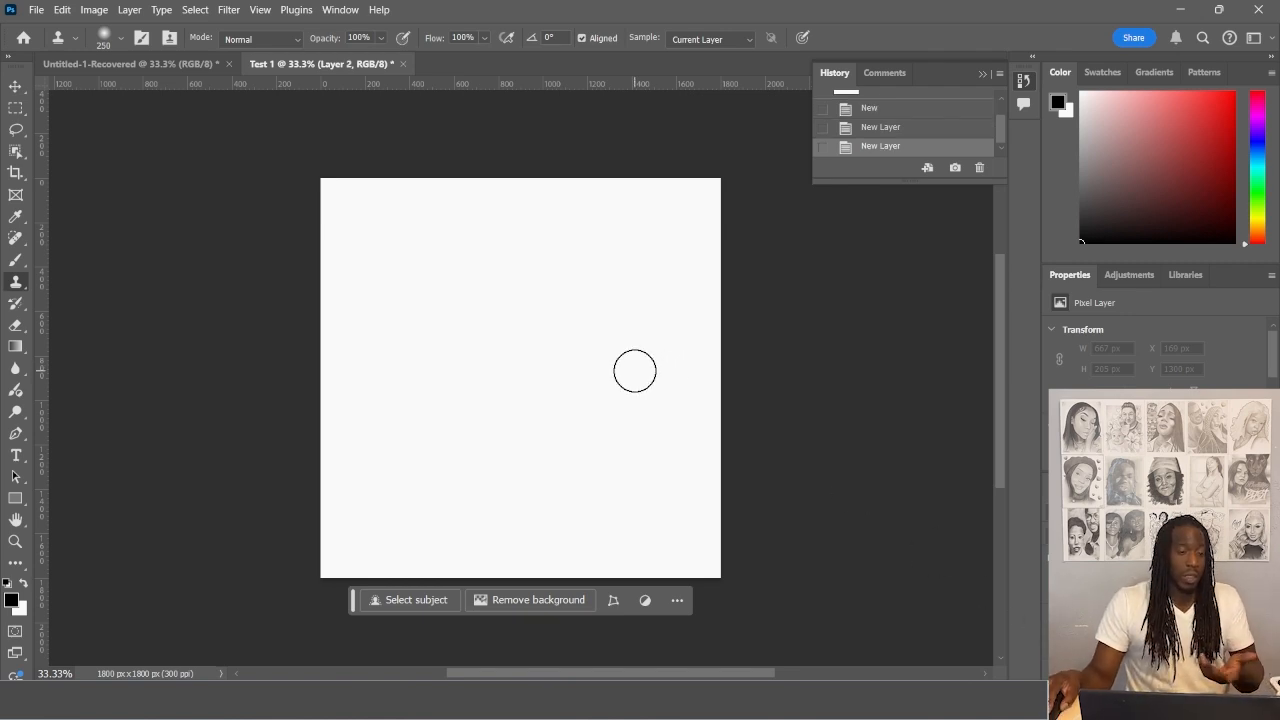
# Look through the commands for managing layers and the commands for working with type
pyautogui.click(127, 9)
pyautogui.moveTo(195, 221)
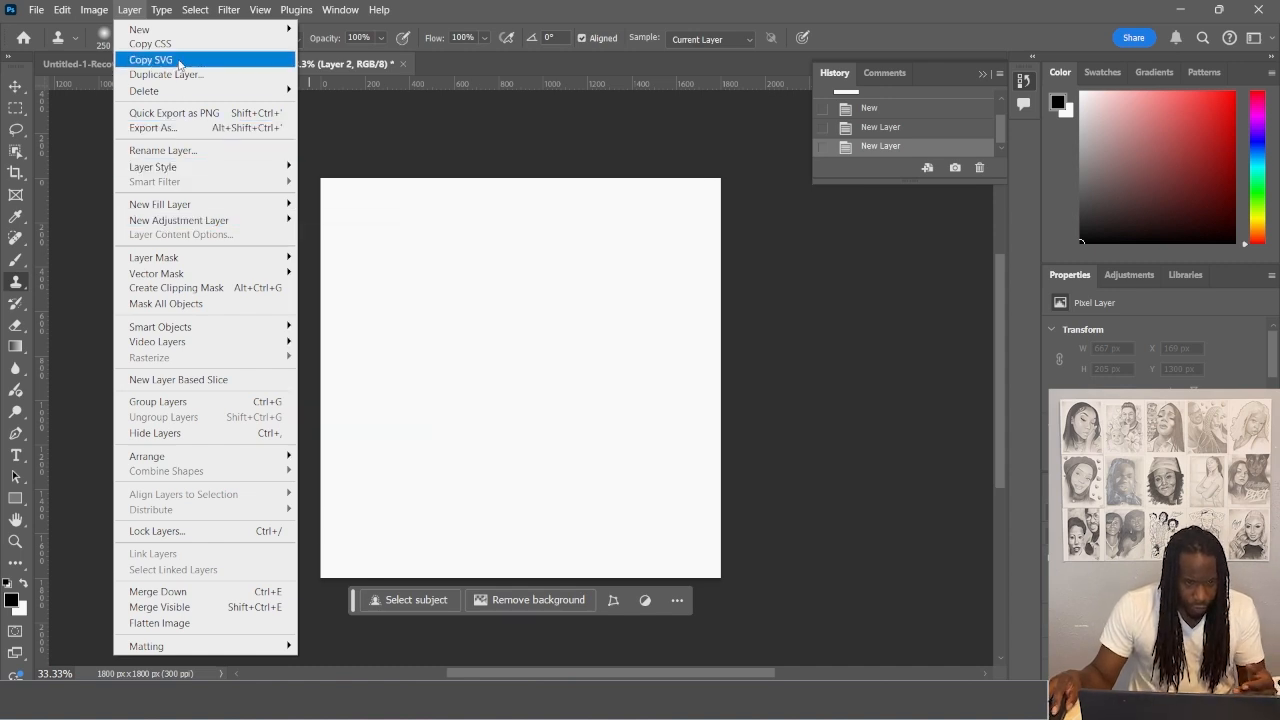
pyautogui.click(174, 13)
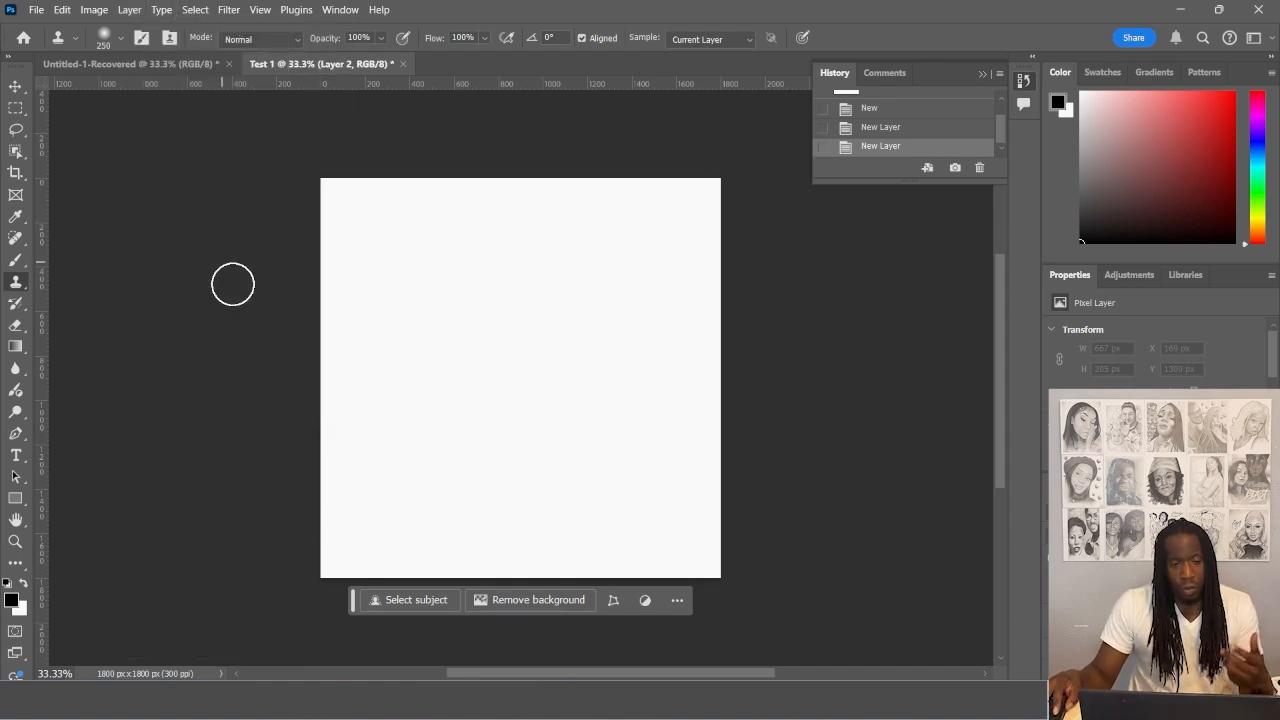
pyautogui.click(162, 14)
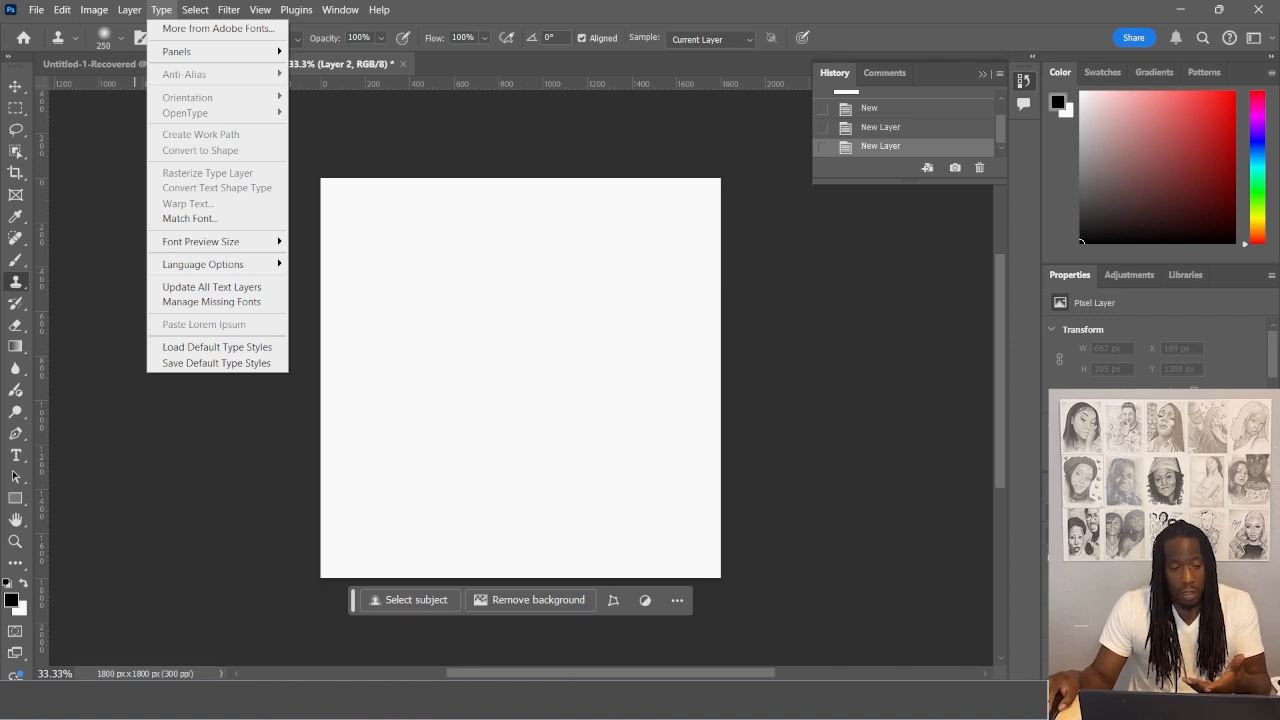
# Add the horizontal text "fgfhhd" in the upper part of the canvas in Gelo Bold, 36 pt
pyautogui.click(16, 456)
pyautogui.click(453, 272)
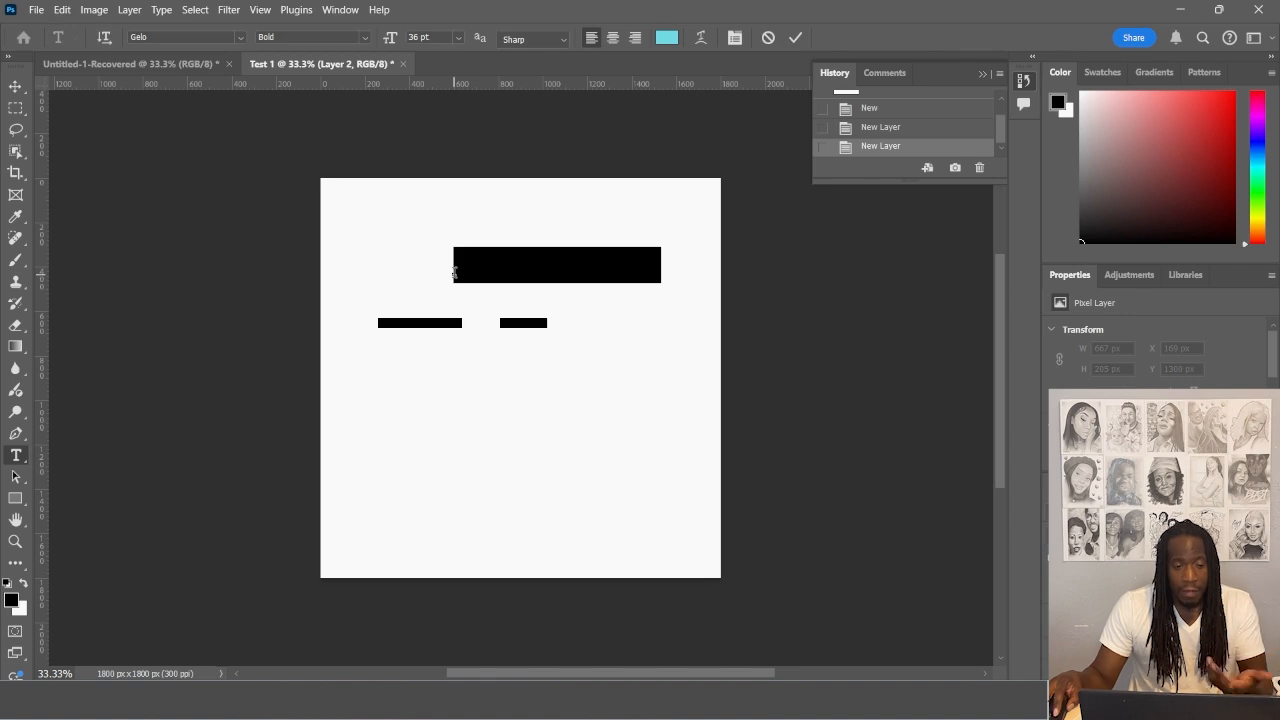
pyautogui.write('fgfhhd')
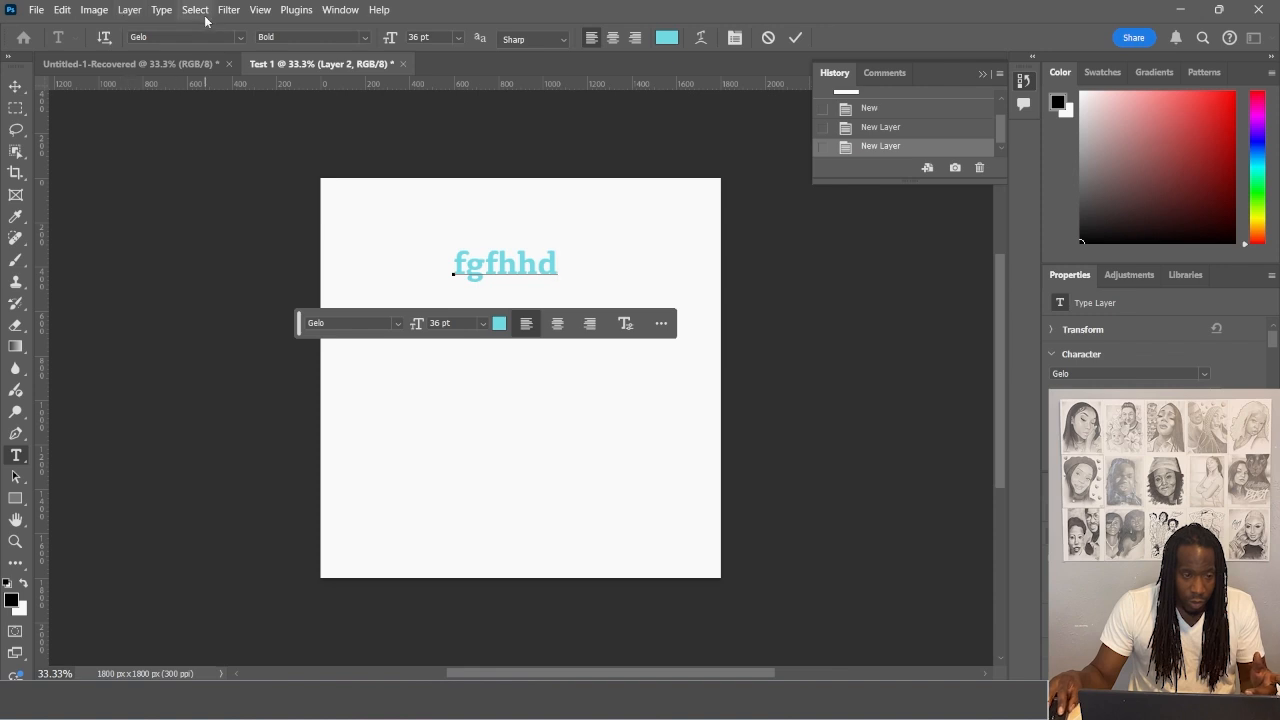
# Open the Warp Text settings for the text and accept them with the style set to None
pyautogui.click(158, 11)
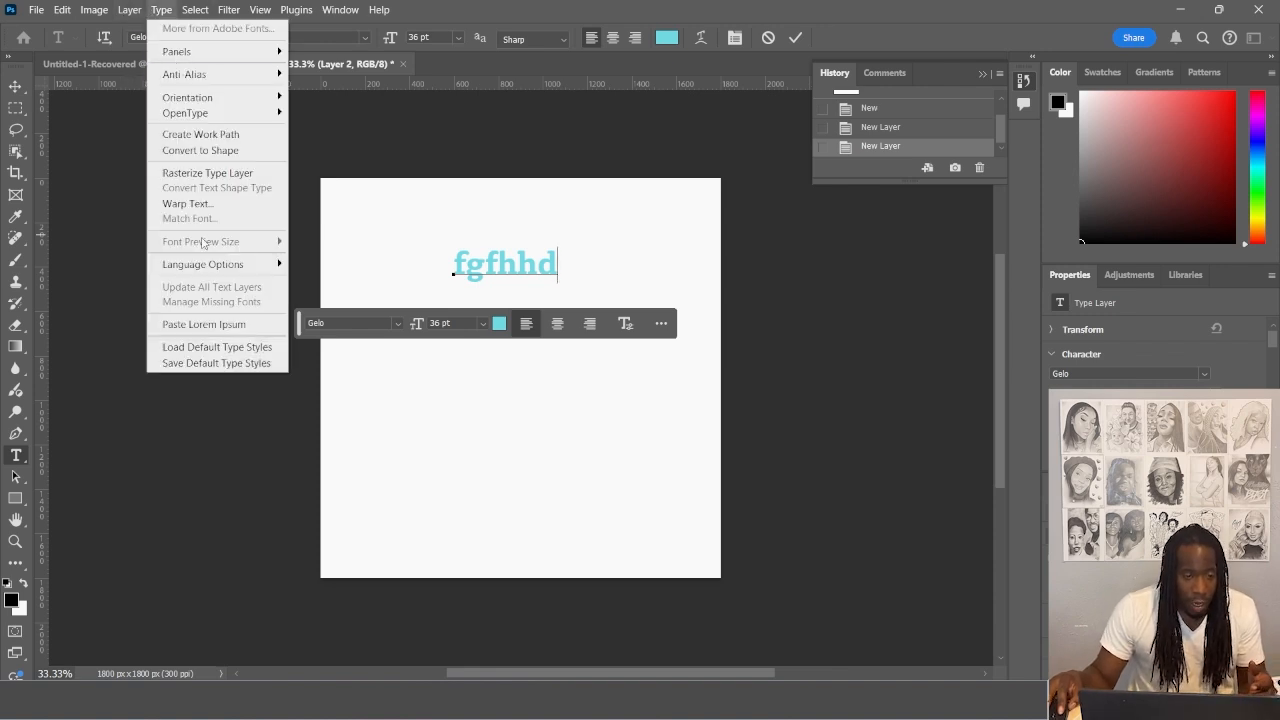
pyautogui.click(200, 204)
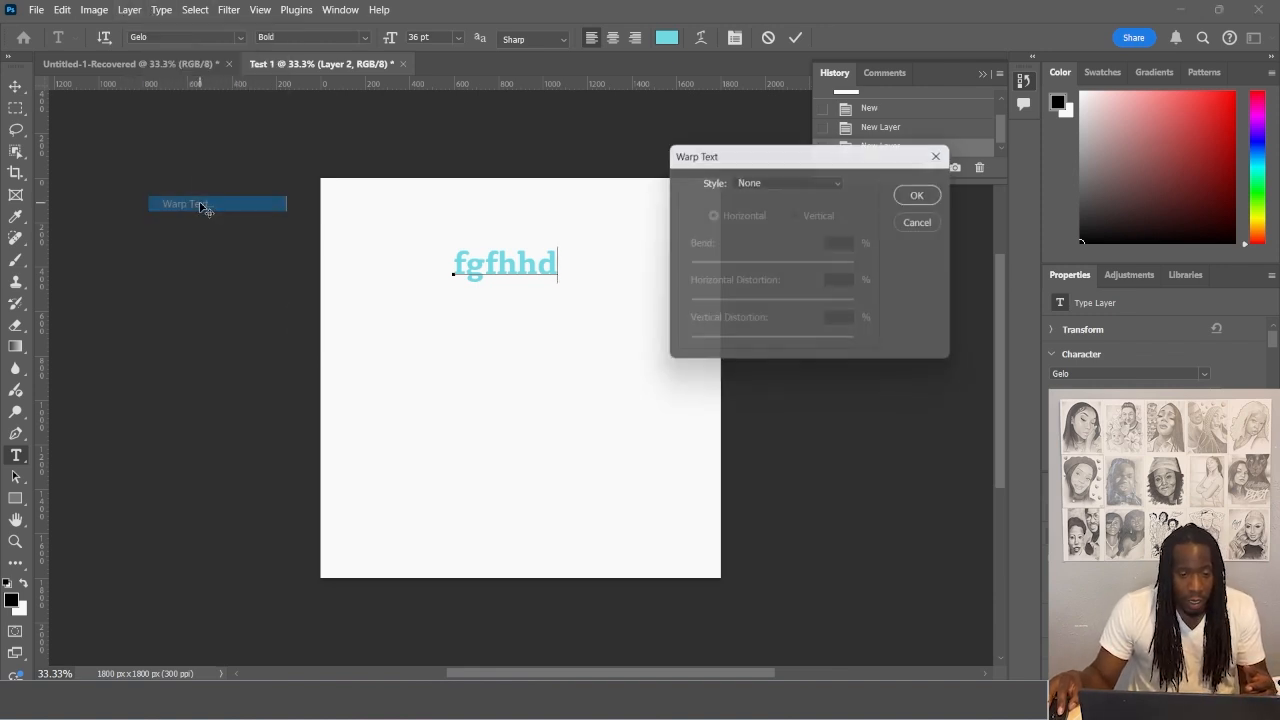
pyautogui.click(917, 195)
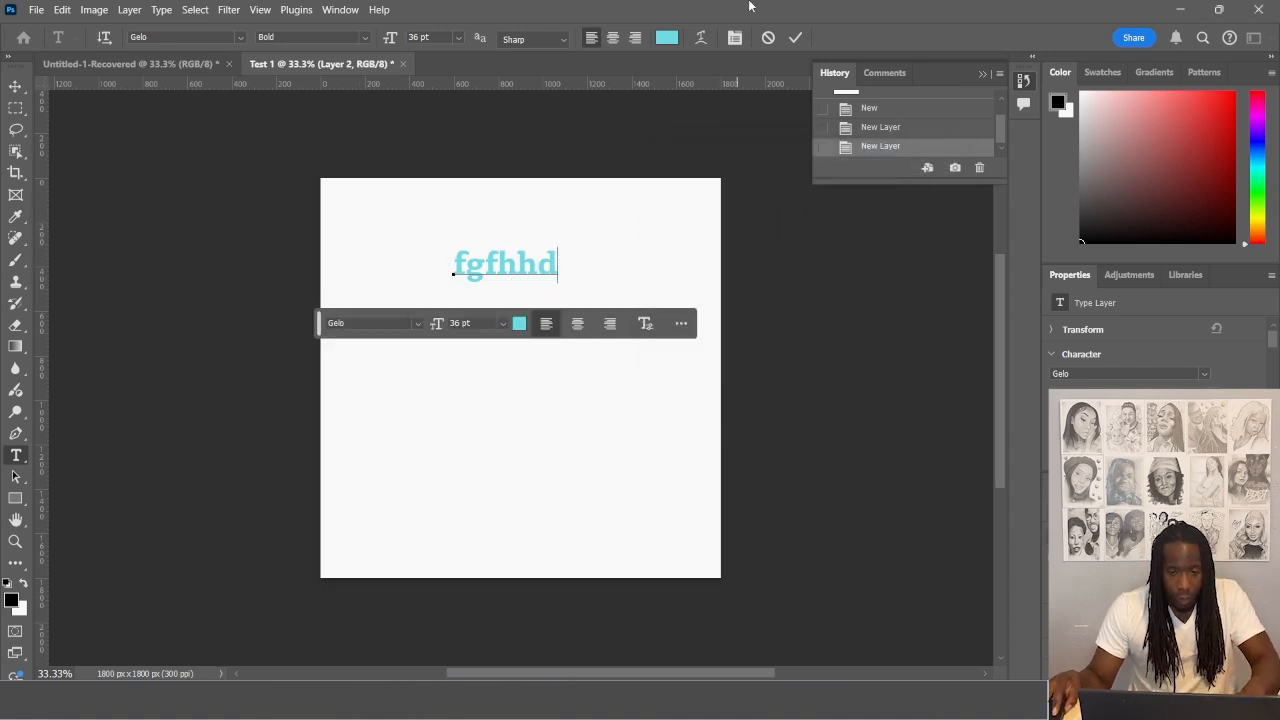
# Discard the uncommitted text and undo the creation of both empty layers
pyautogui.click(769, 39)
pyautogui.hotkey('ctrl', 'z')
pyautogui.hotkey('ctrl', 'z')
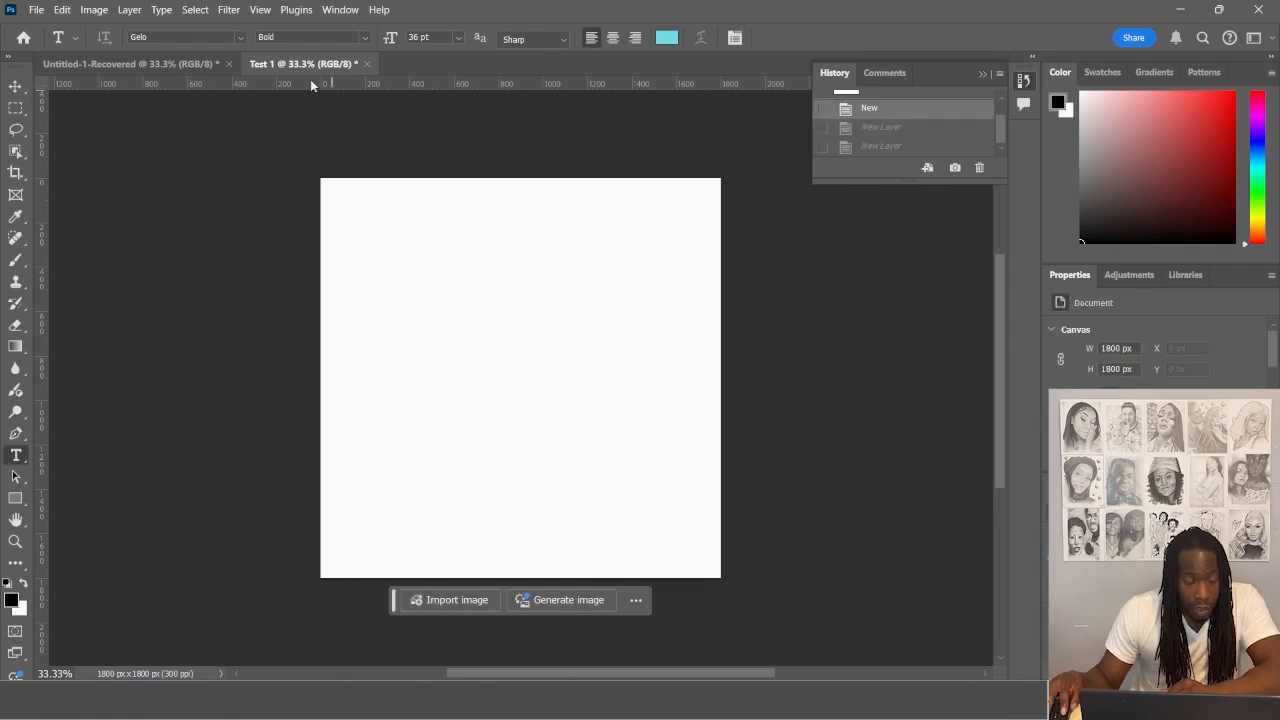
# Look through the selection, filter, view and plugin commands and the list of panels that can be displayed
pyautogui.click(188, 11)
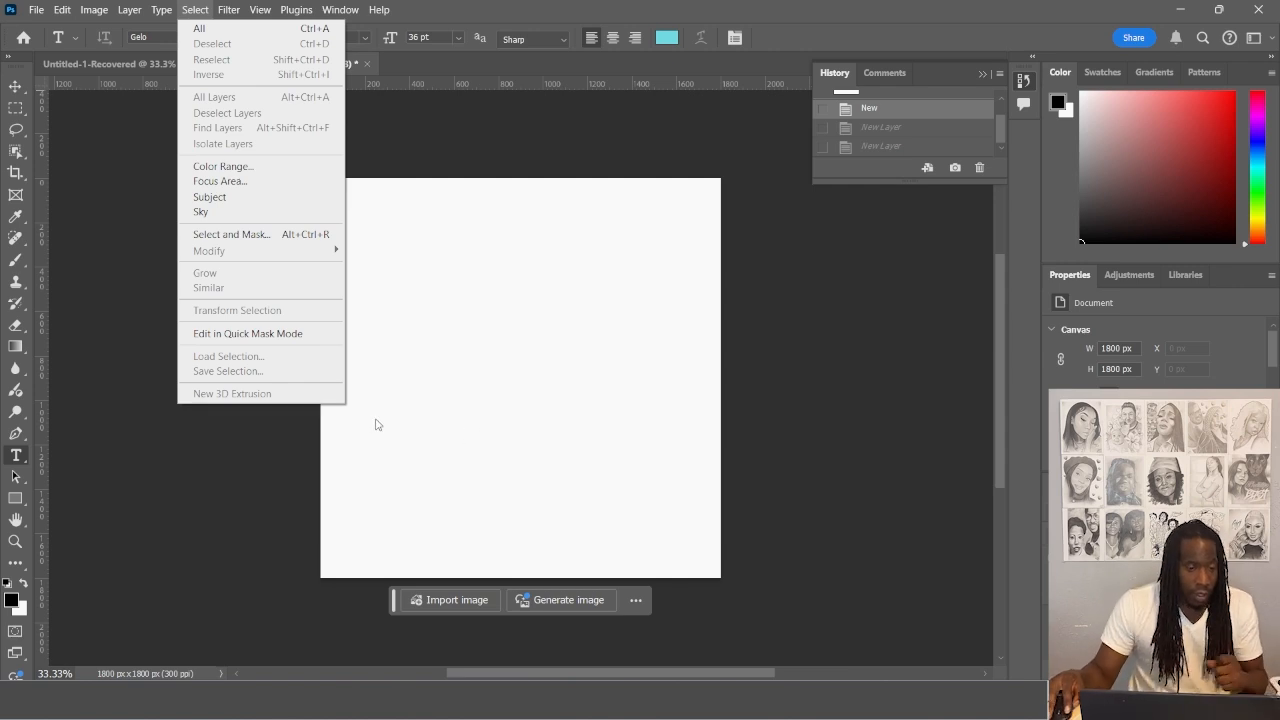
pyautogui.click(225, 10)
pyautogui.click(223, 11)
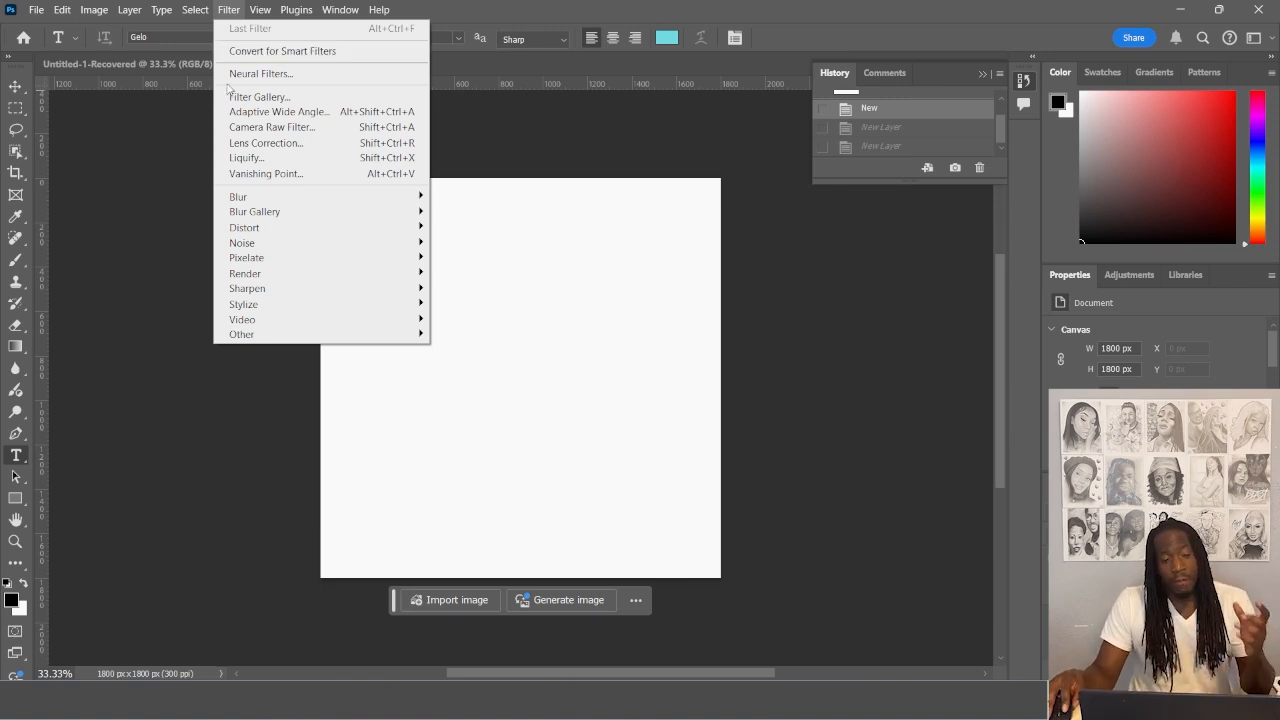
pyautogui.moveTo(260, 10)
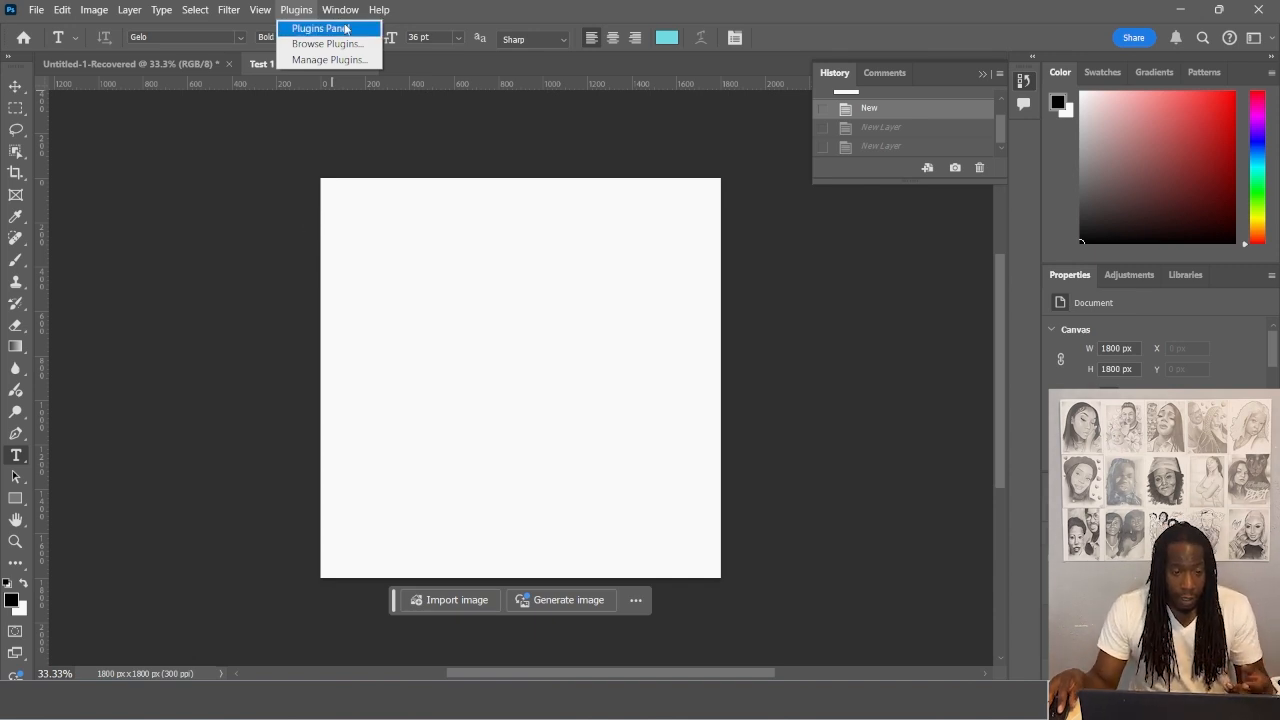
pyautogui.moveTo(350, 8)
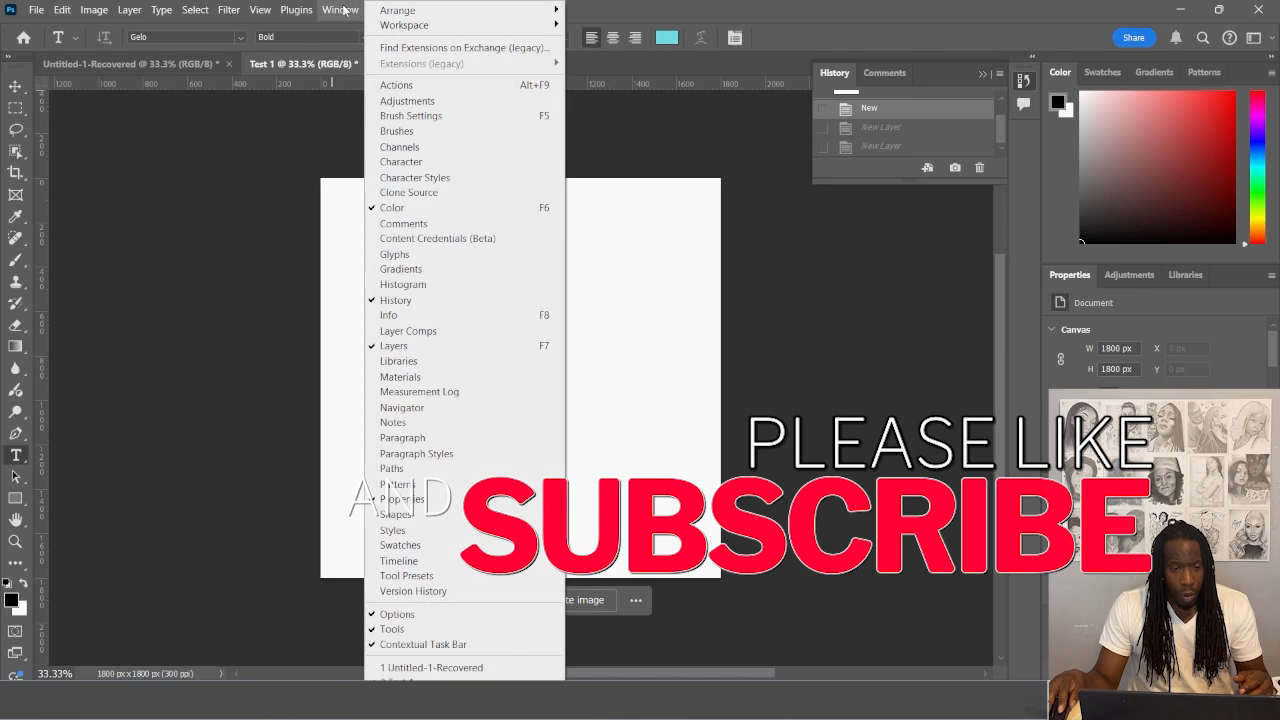
pyautogui.click(338, 10)
pyautogui.click(36, 10)
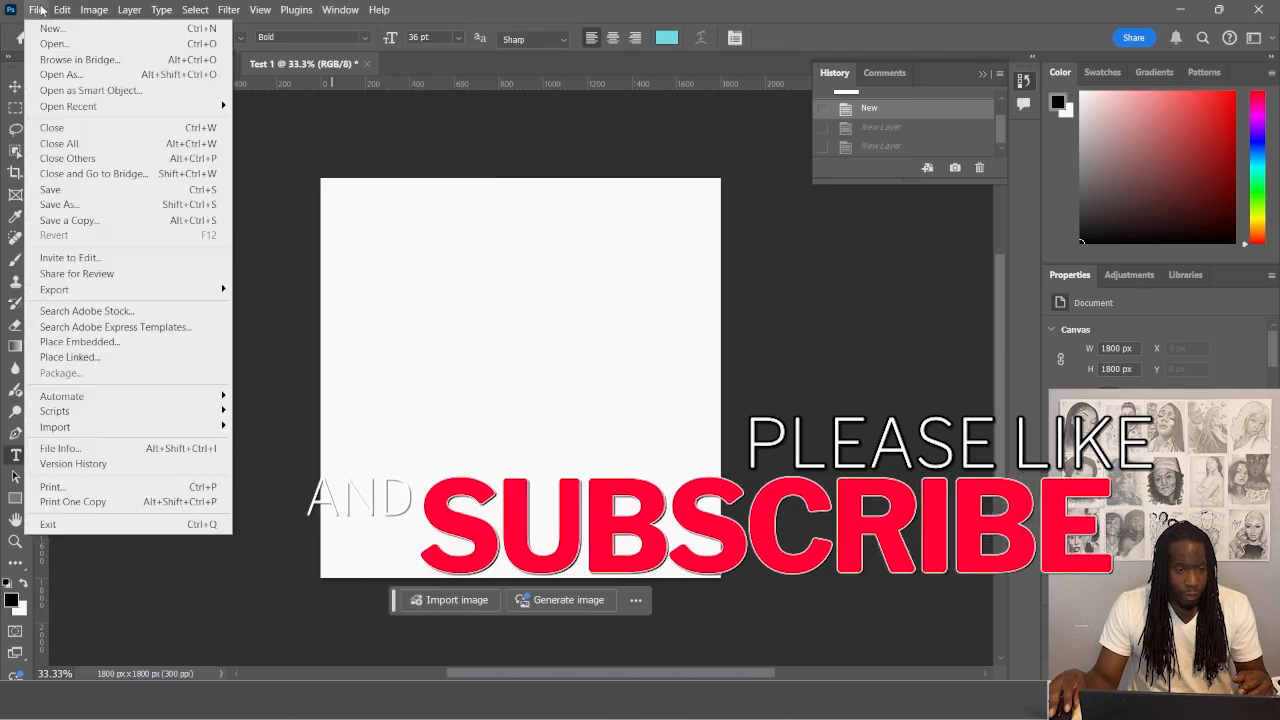
pyautogui.moveTo(93, 12)
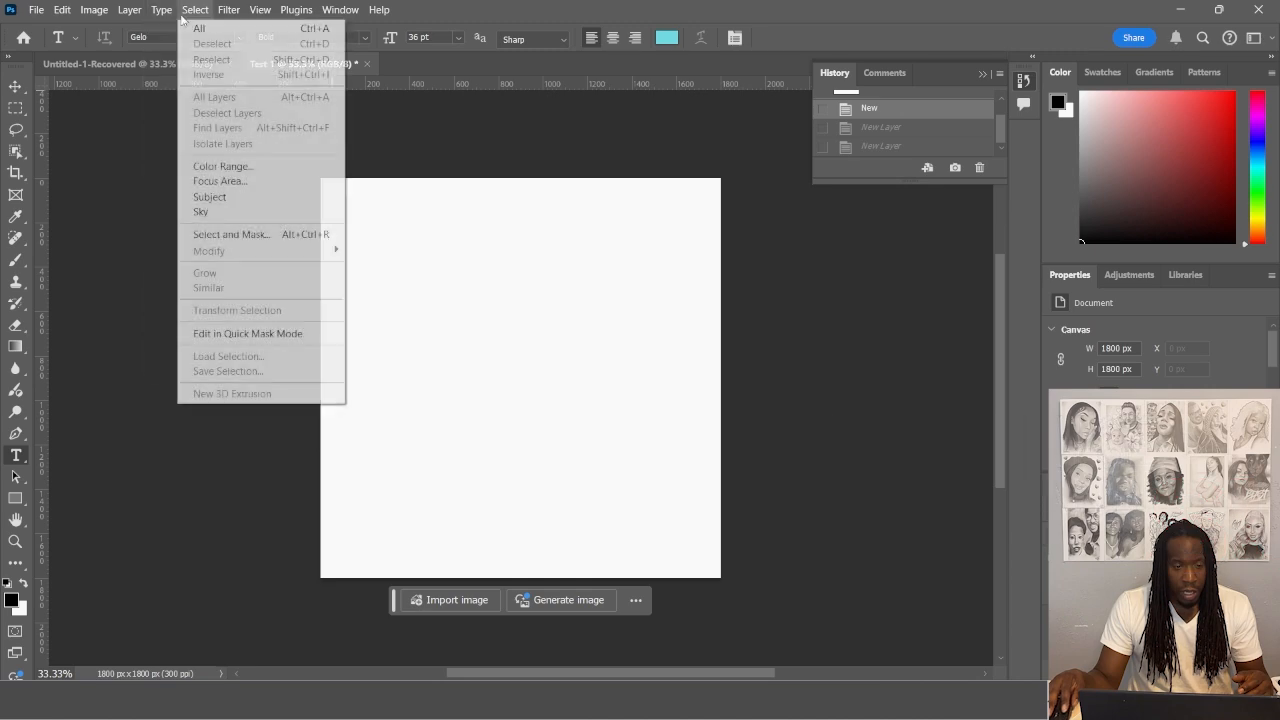
pyautogui.moveTo(390, 12)
# Hide the Layers panel and display it again
pyautogui.click(338, 12)
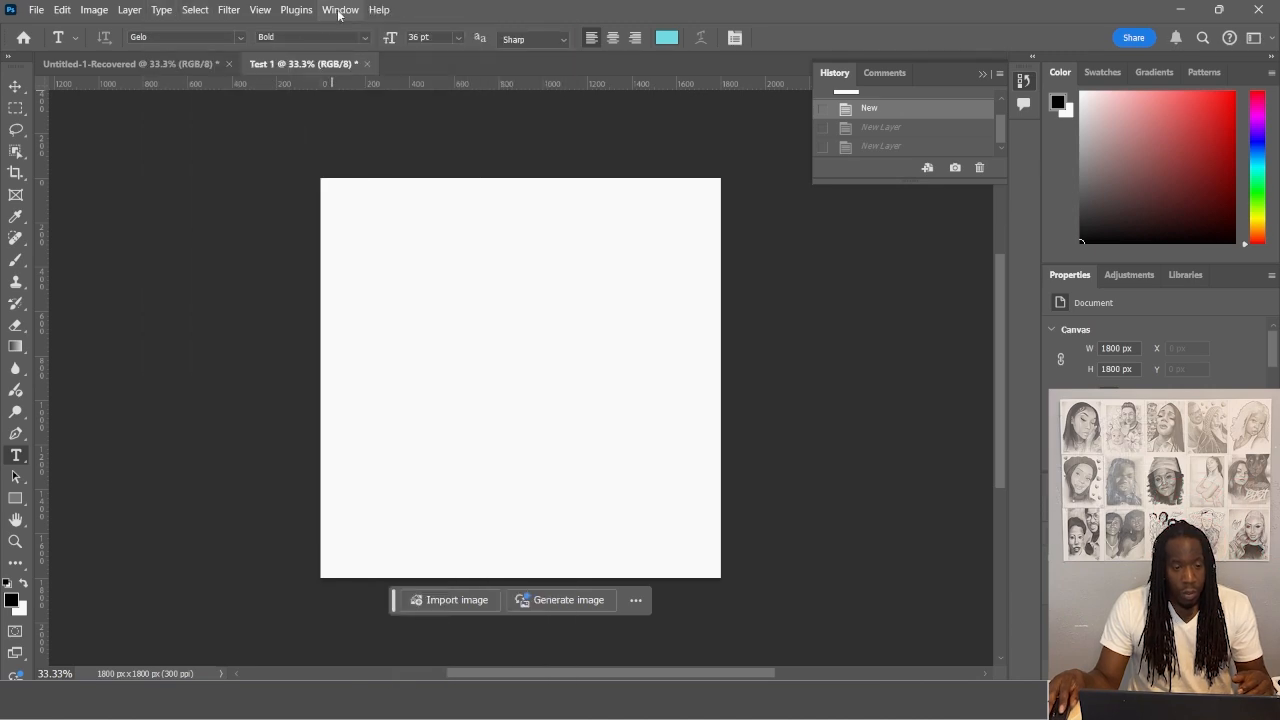
pyautogui.click(338, 12)
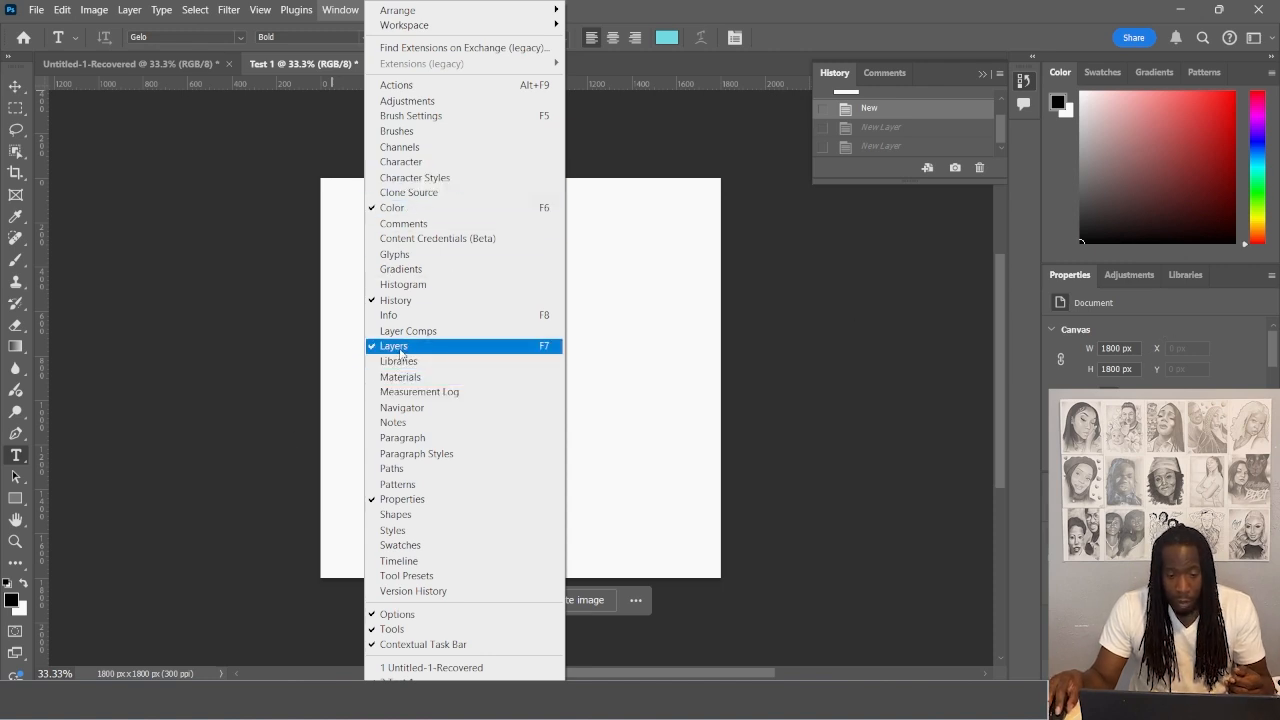
pyautogui.click(1049, 491)
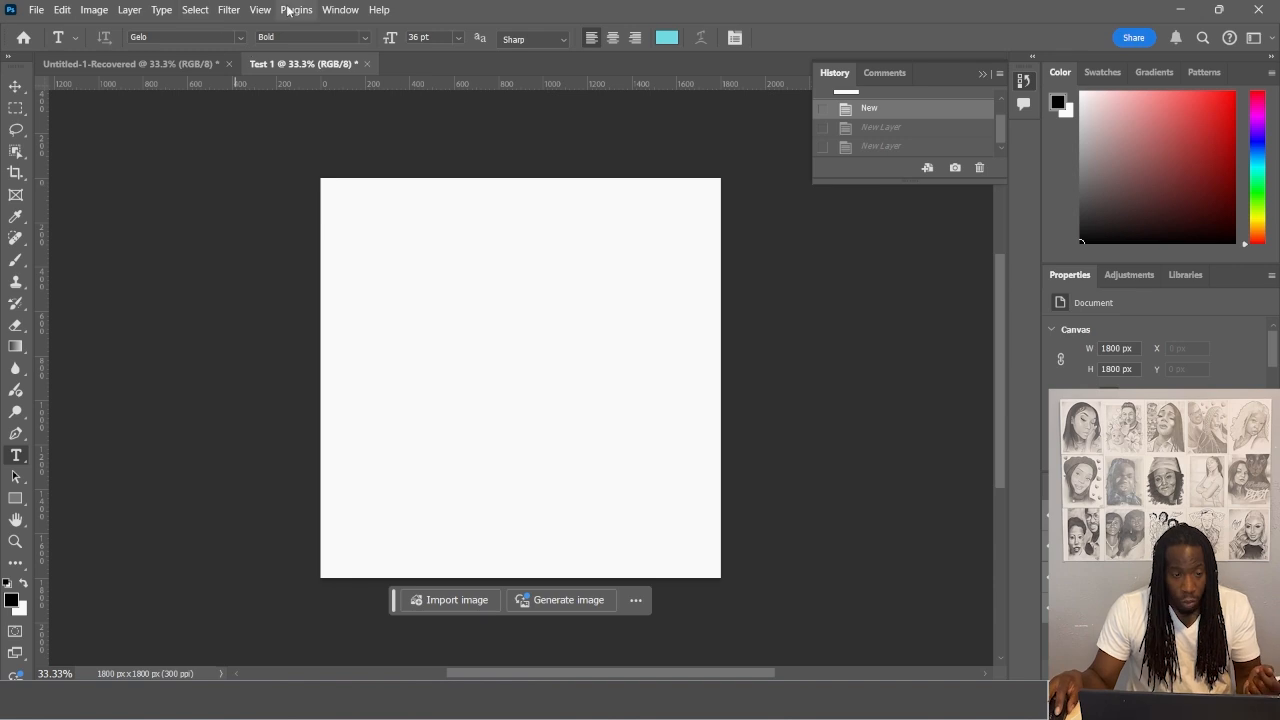
pyautogui.click(340, 10)
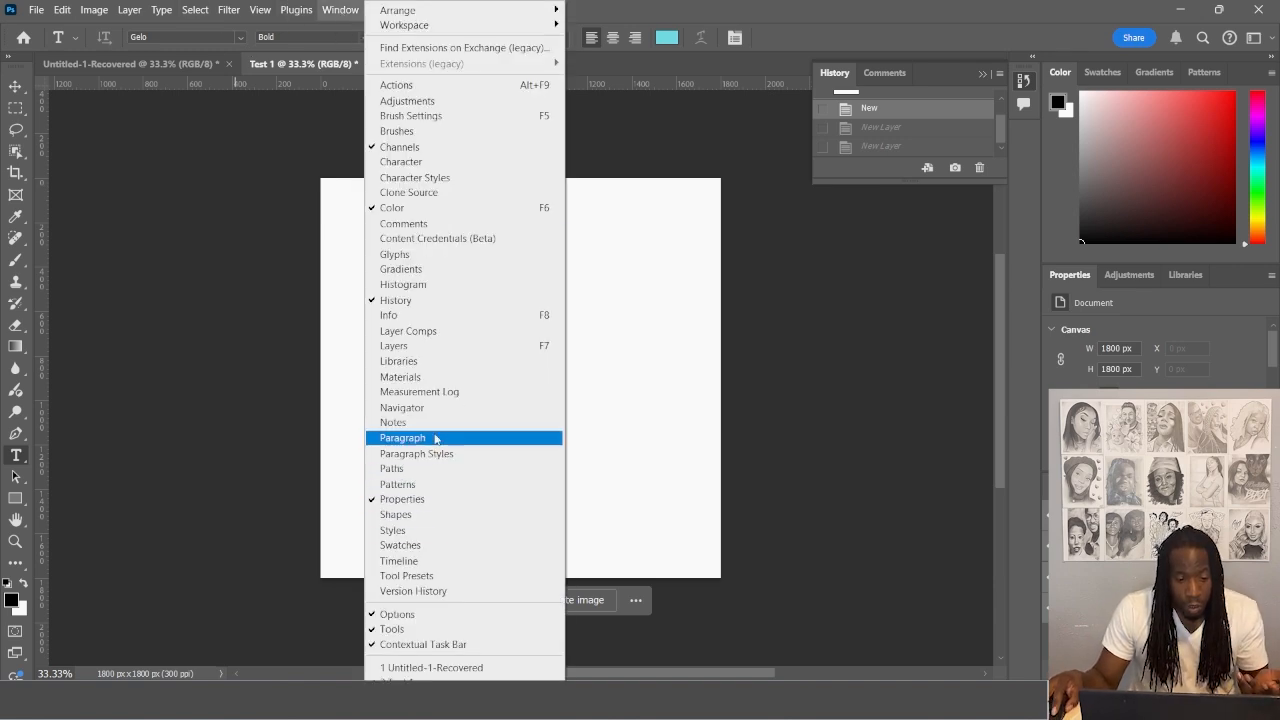
pyautogui.click(437, 345)
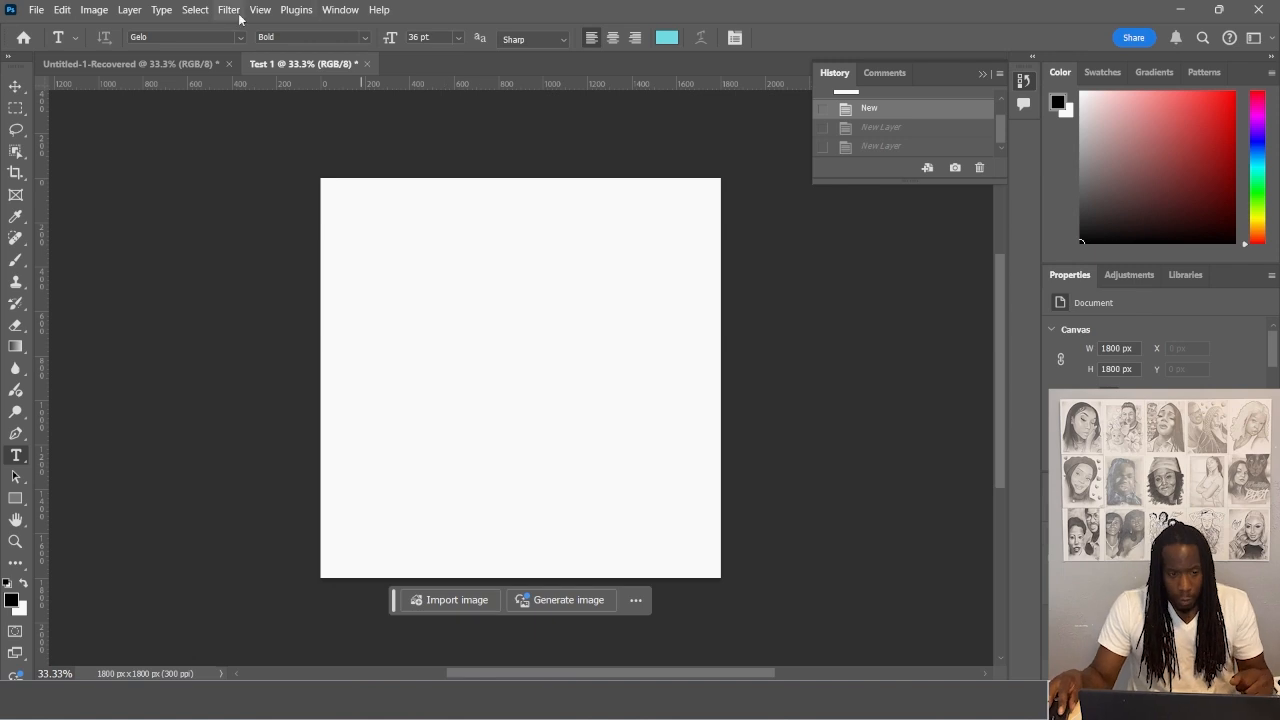
# Display the Brushes panel with the brush preset folders
pyautogui.click(338, 10)
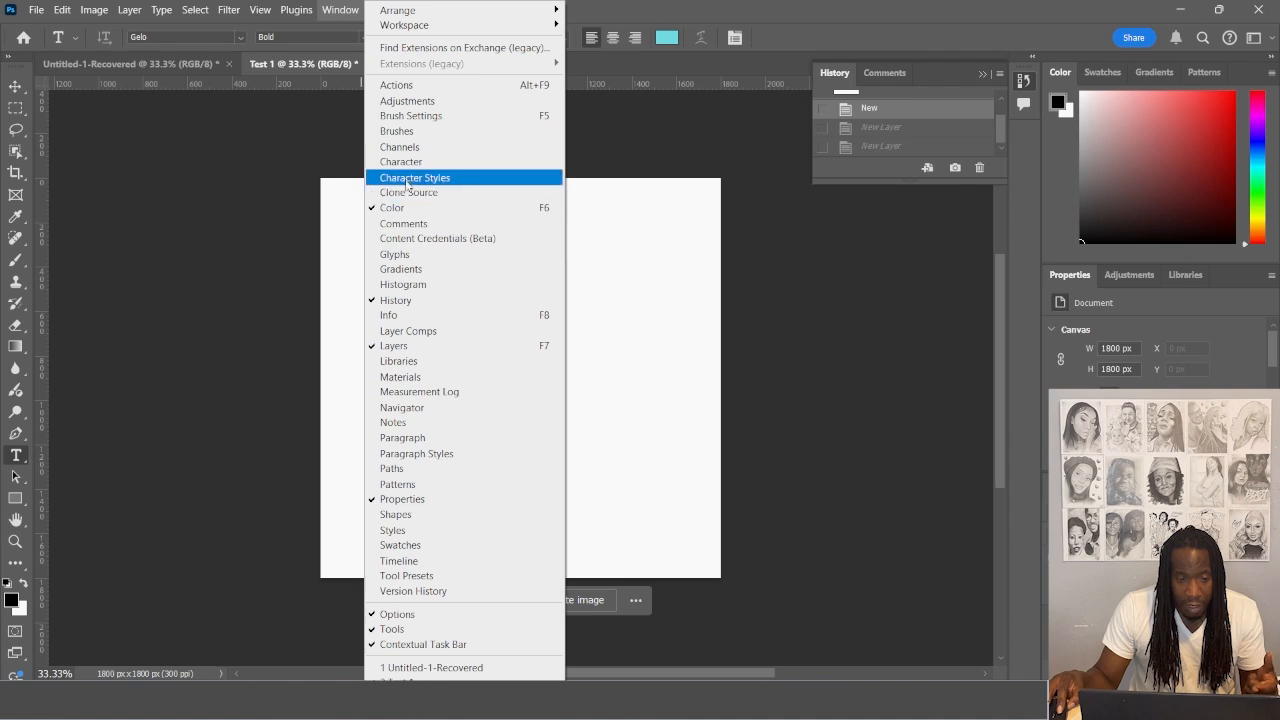
pyautogui.click(415, 131)
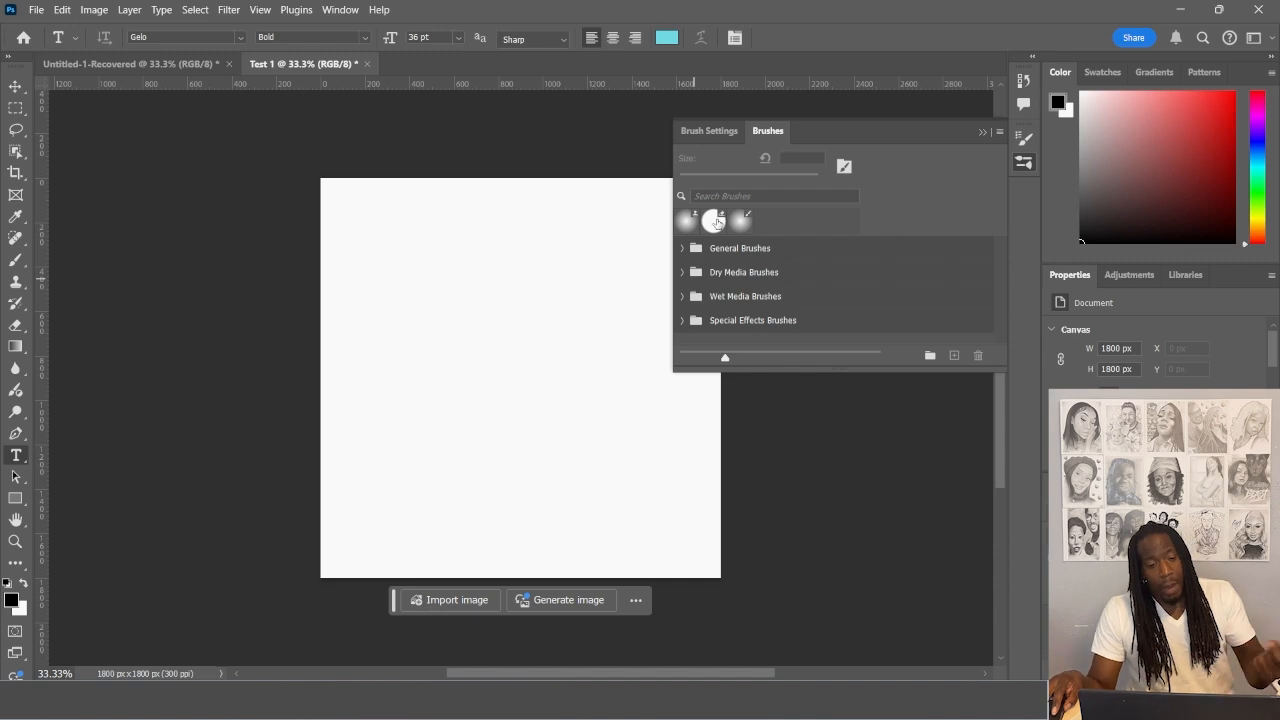
# Switch the workspace to the Photography layout
pyautogui.click(340, 9)
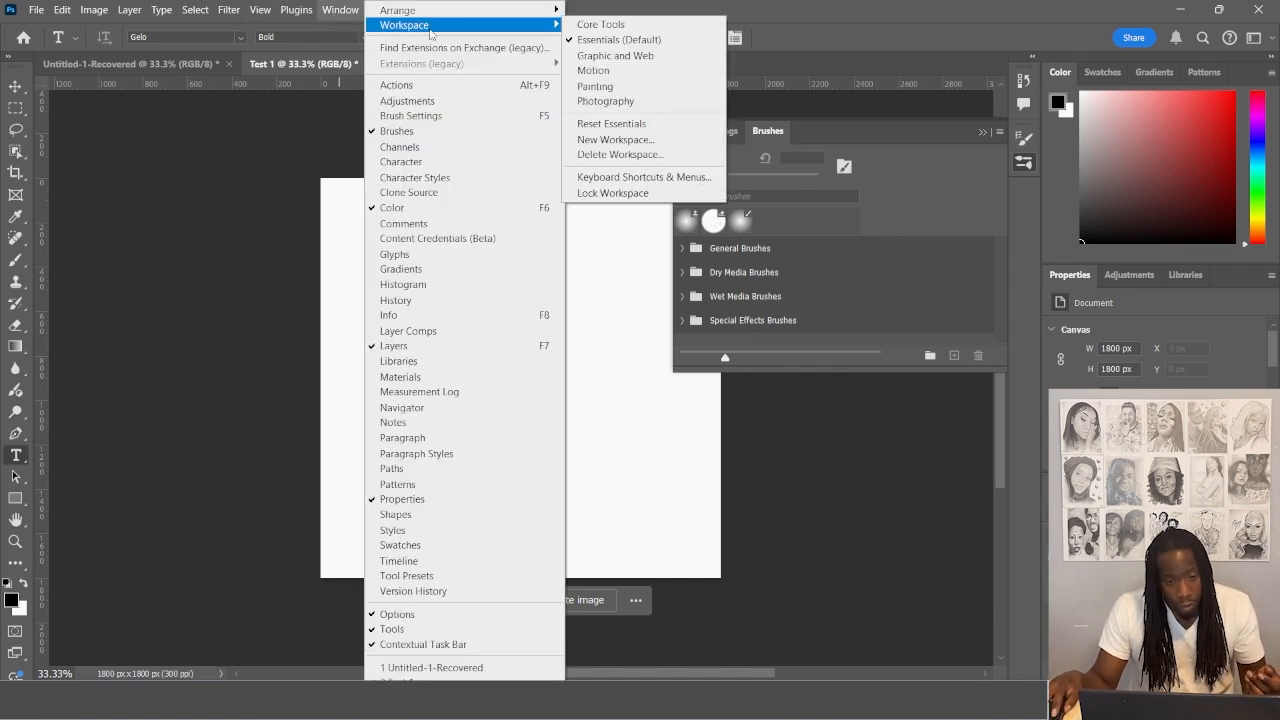
pyautogui.moveTo(503, 27)
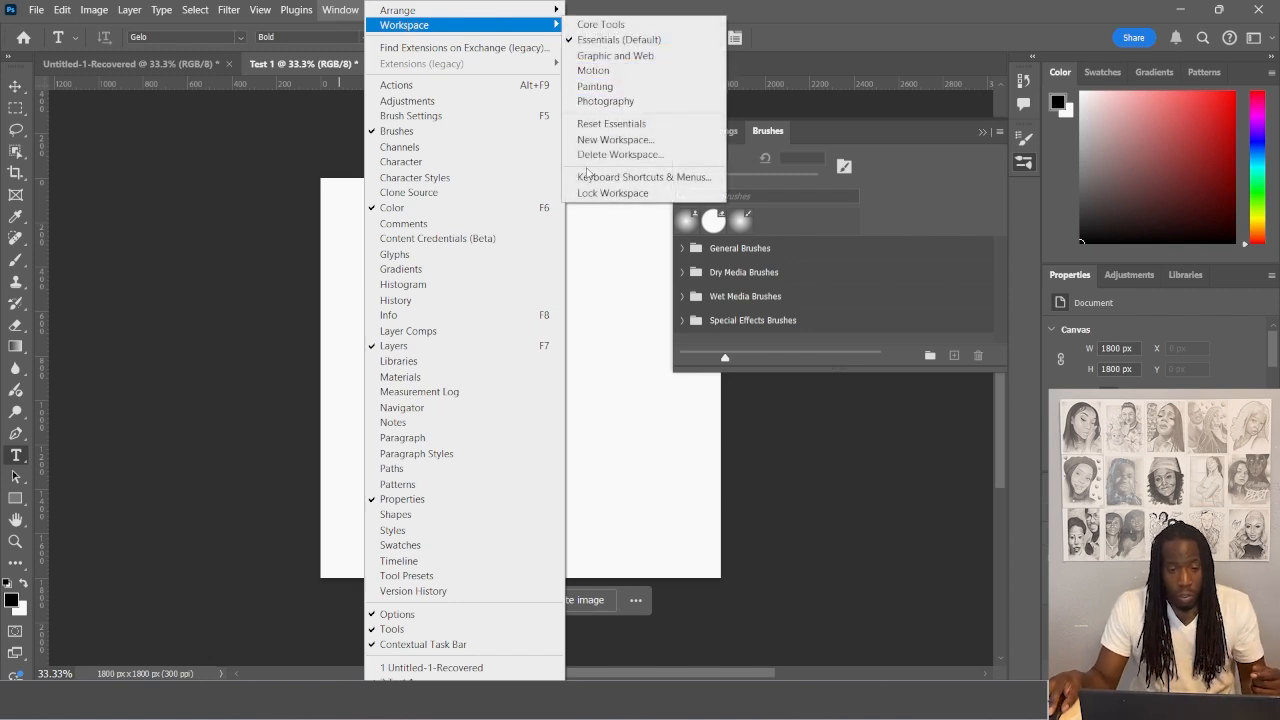
pyautogui.click(607, 102)
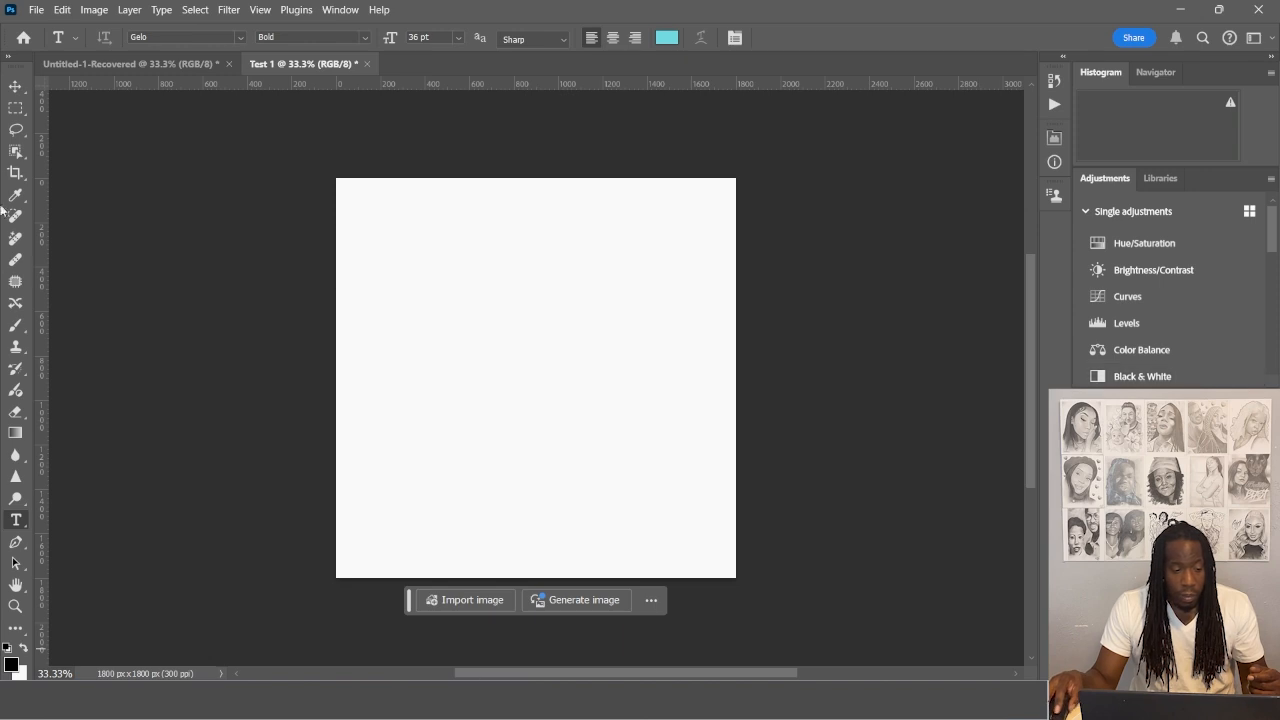
# Return to the Essentials (Default) workspace and collapse the Brushes panel
pyautogui.click(335, 9)
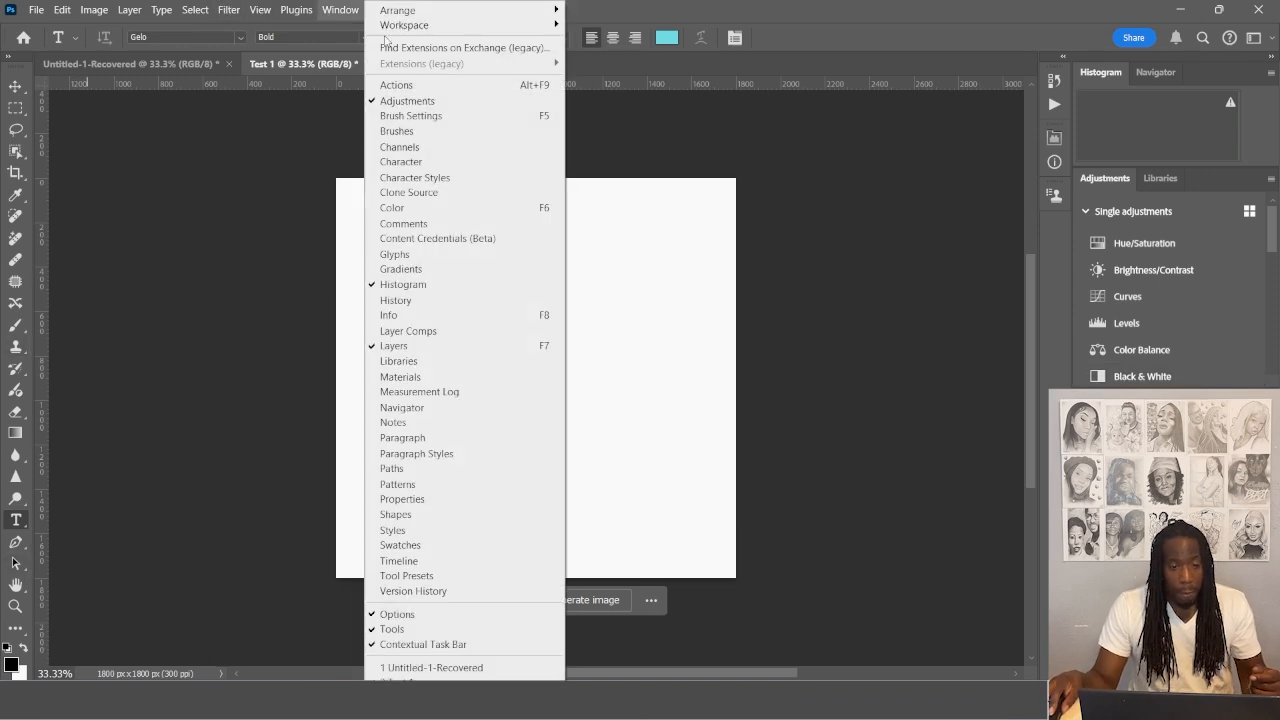
pyautogui.moveTo(425, 28)
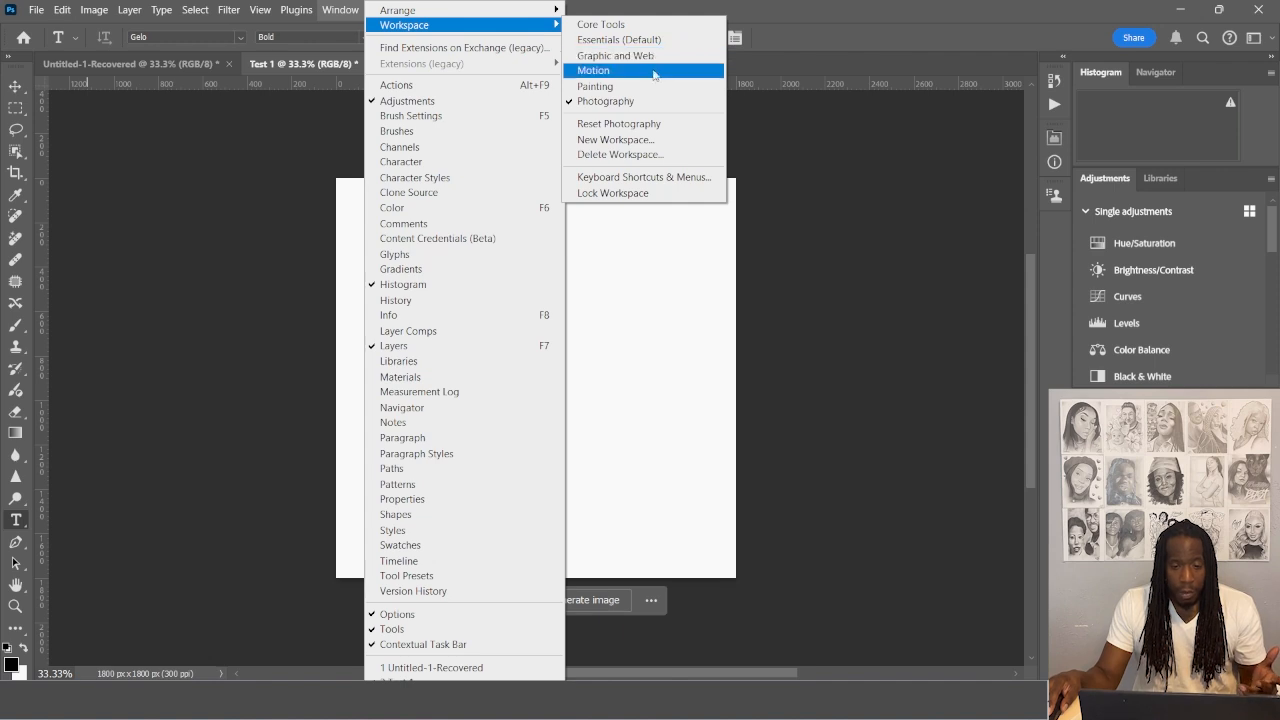
pyautogui.click(644, 40)
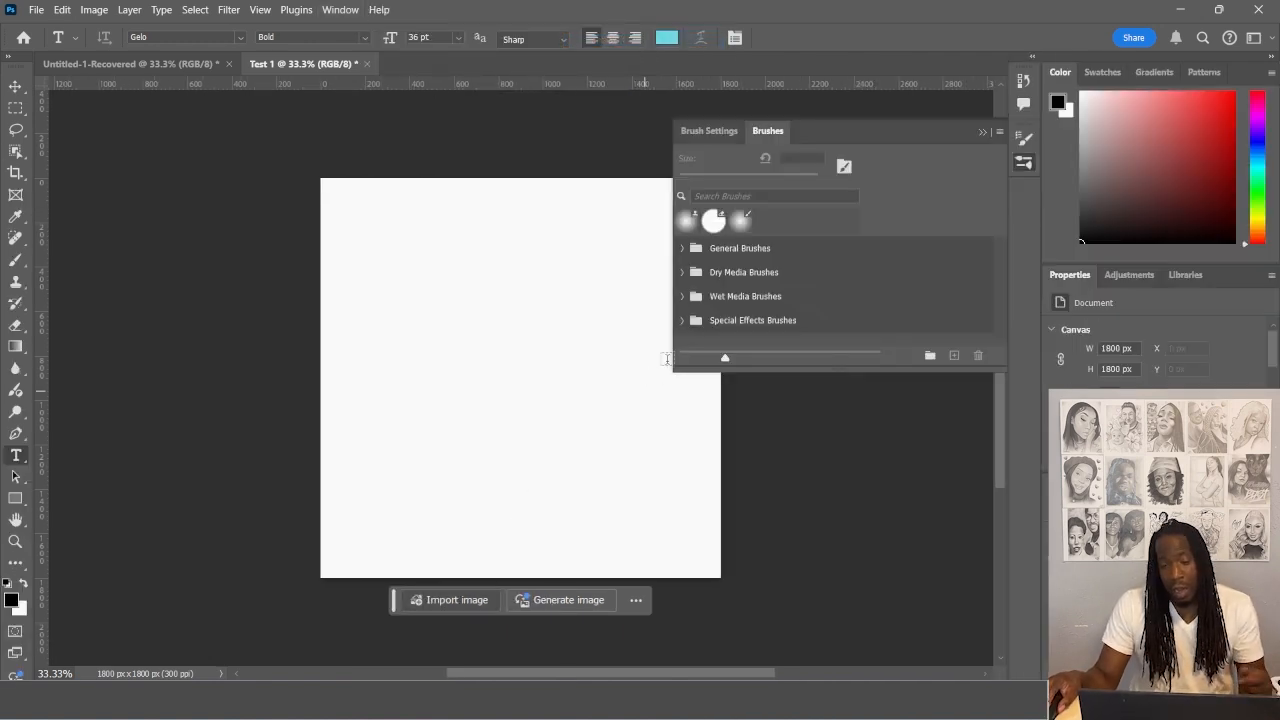
pyautogui.click(984, 132)
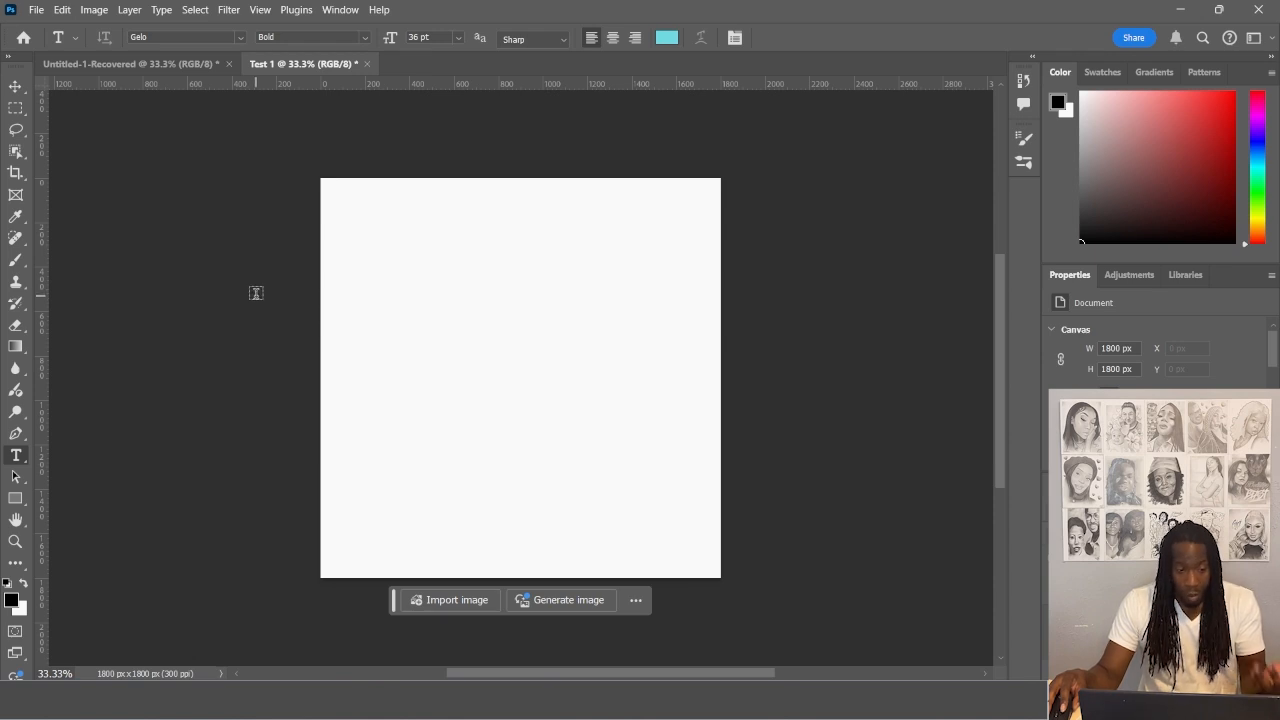
# Select a rounded freehand area in the canvas's upper left with the Lasso and fill it with red fb0000
pyautogui.click(15, 130)
pyautogui.moveTo(405, 251)
pyautogui.mouseDown()
pyautogui.moveTo(453, 255)
pyautogui.moveTo(461, 329)
pyautogui.moveTo(382, 308)
pyautogui.moveTo(403, 249)
pyautogui.mouseUp()
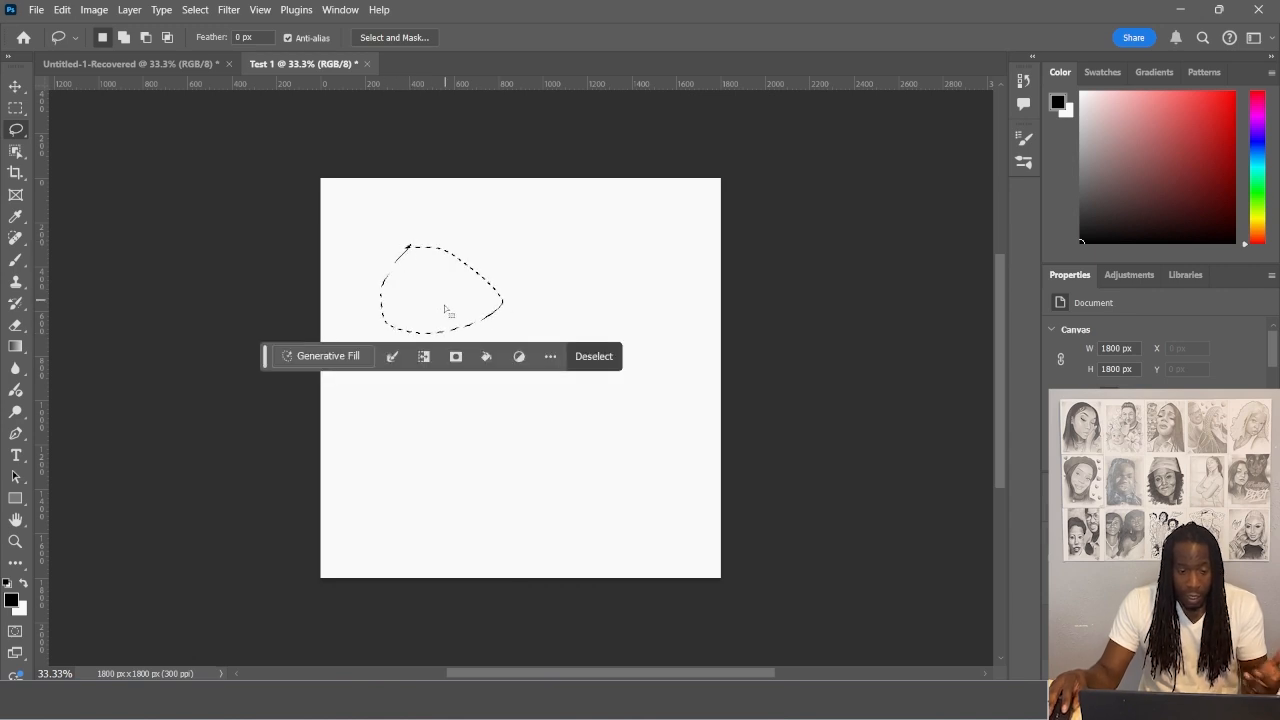
pyautogui.click(494, 358)
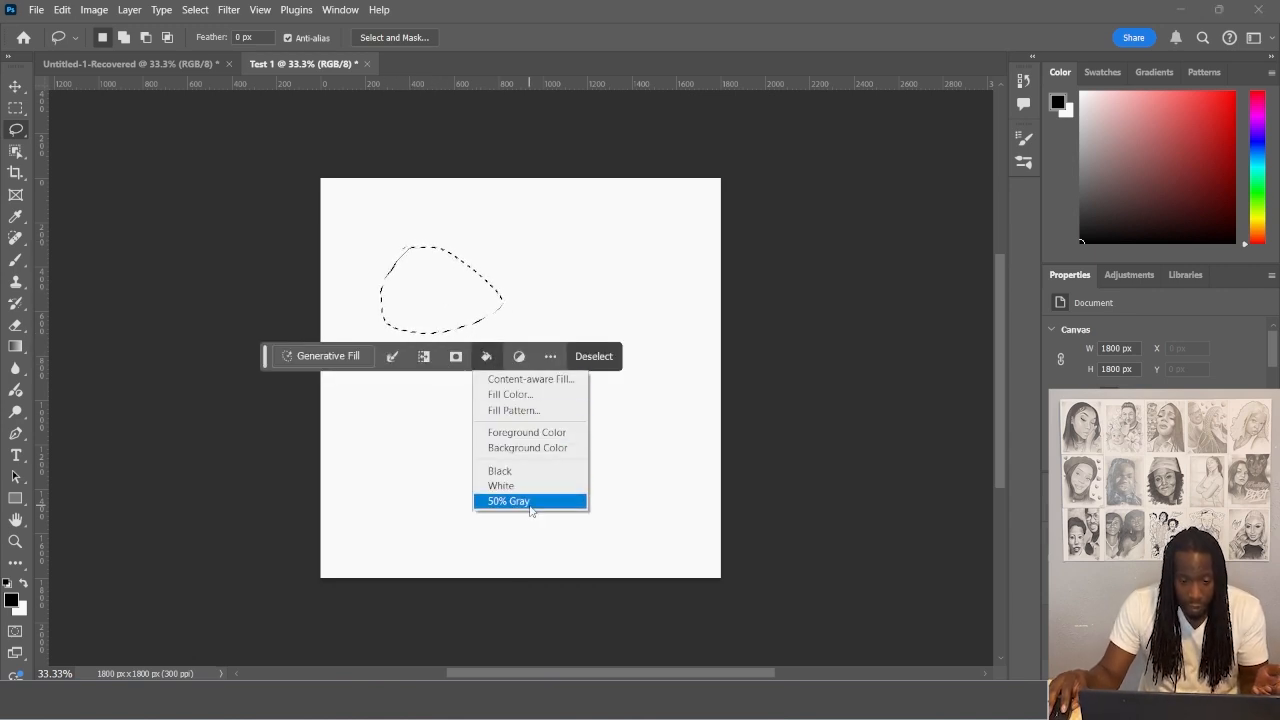
pyautogui.click(528, 395)
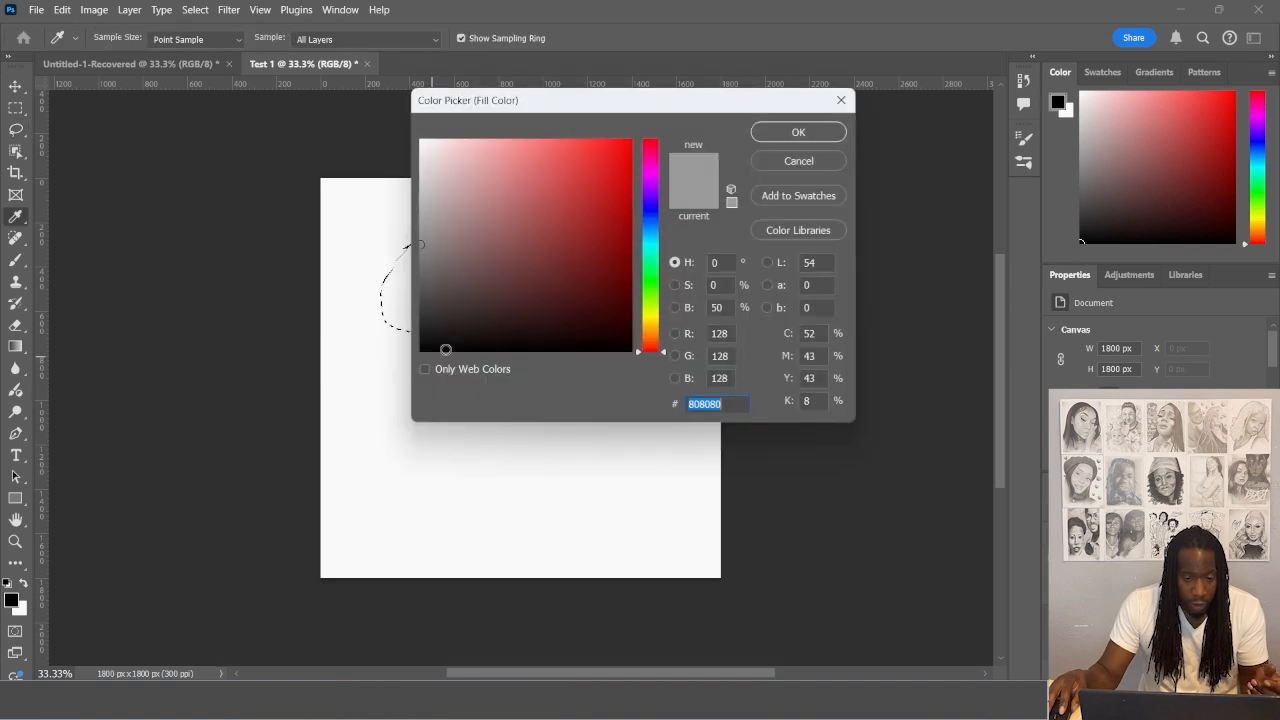
pyautogui.click(606, 157)
pyautogui.click(630, 140)
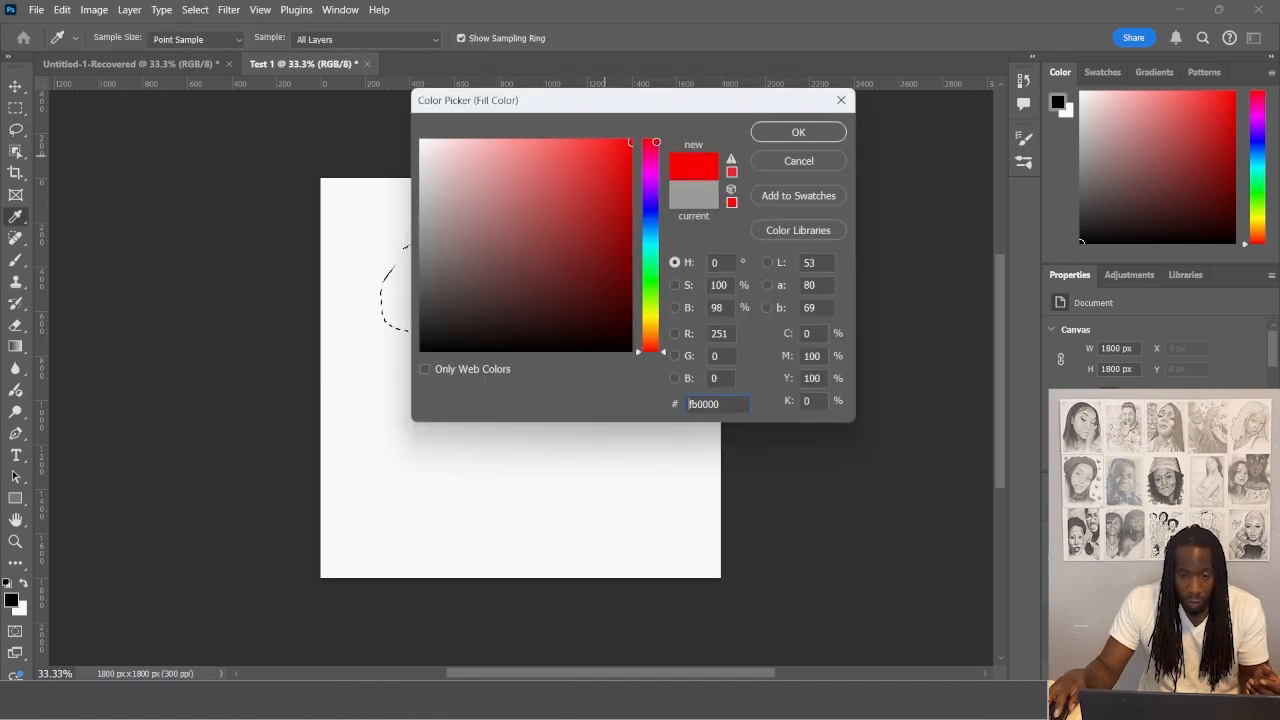
pyautogui.click(798, 132)
pyautogui.click(744, 177)
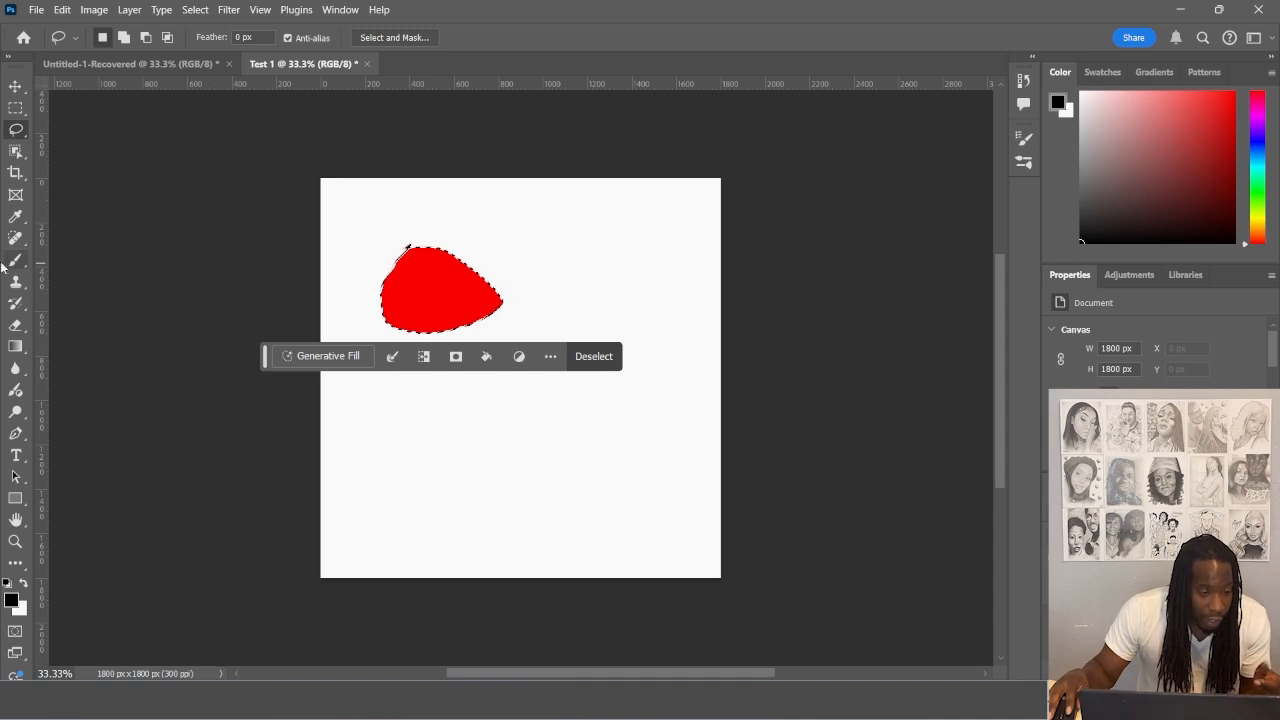
# Select a circle about 600 px across in the canvas's upper right with the Elliptical Marquee and fill it with red fc0000
pyautogui.click(15, 151)
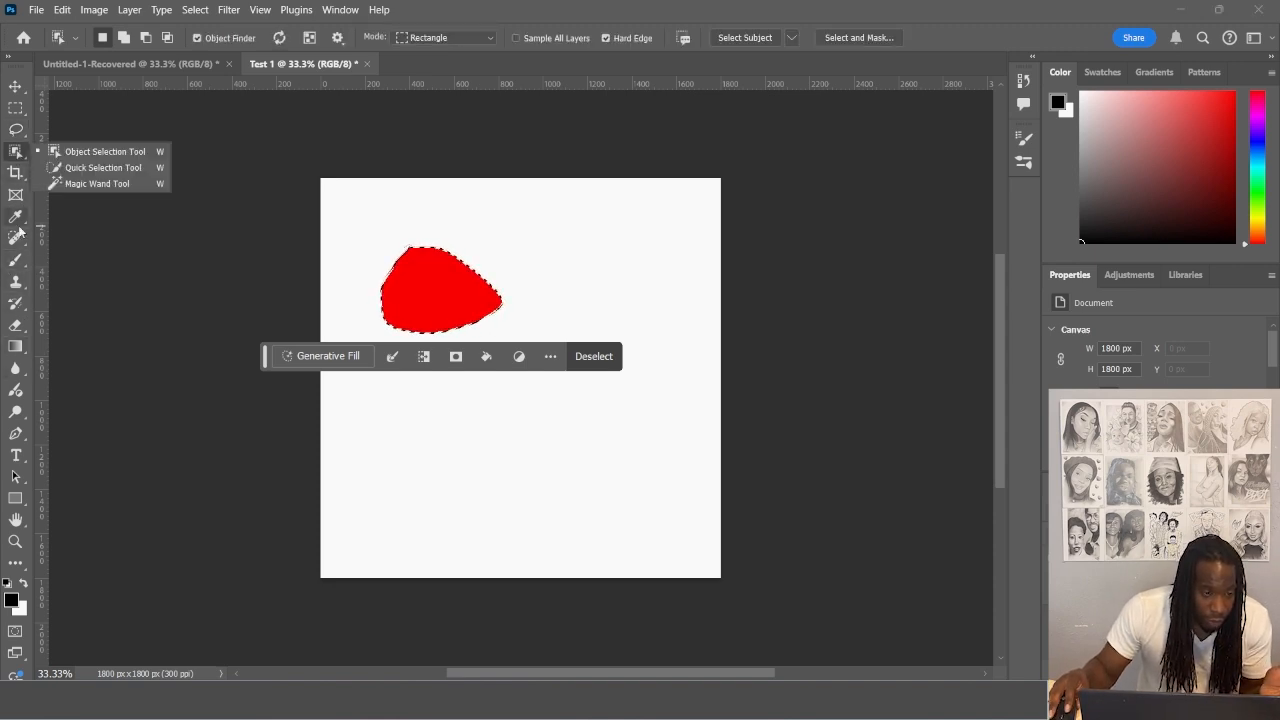
pyautogui.click(15, 107)
pyautogui.rightClick(15, 107)
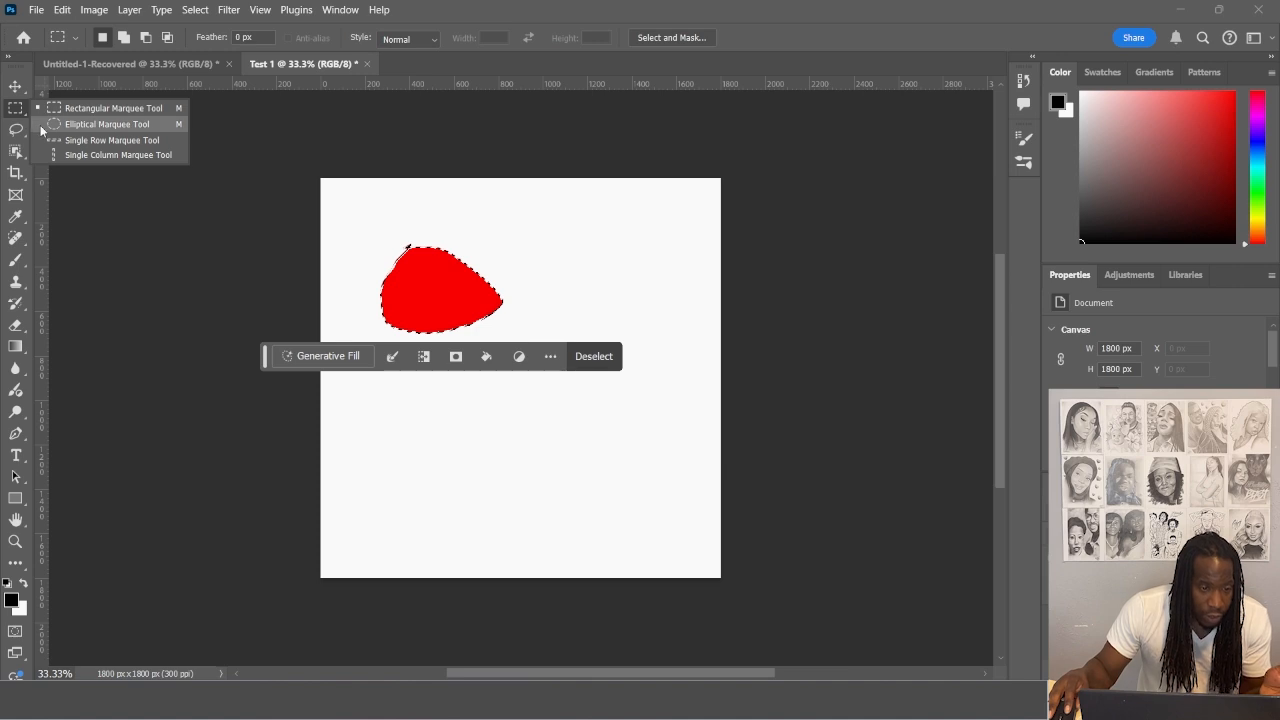
pyautogui.click(60, 120)
pyautogui.moveTo(560, 265); pyautogui.dragTo(693, 452)
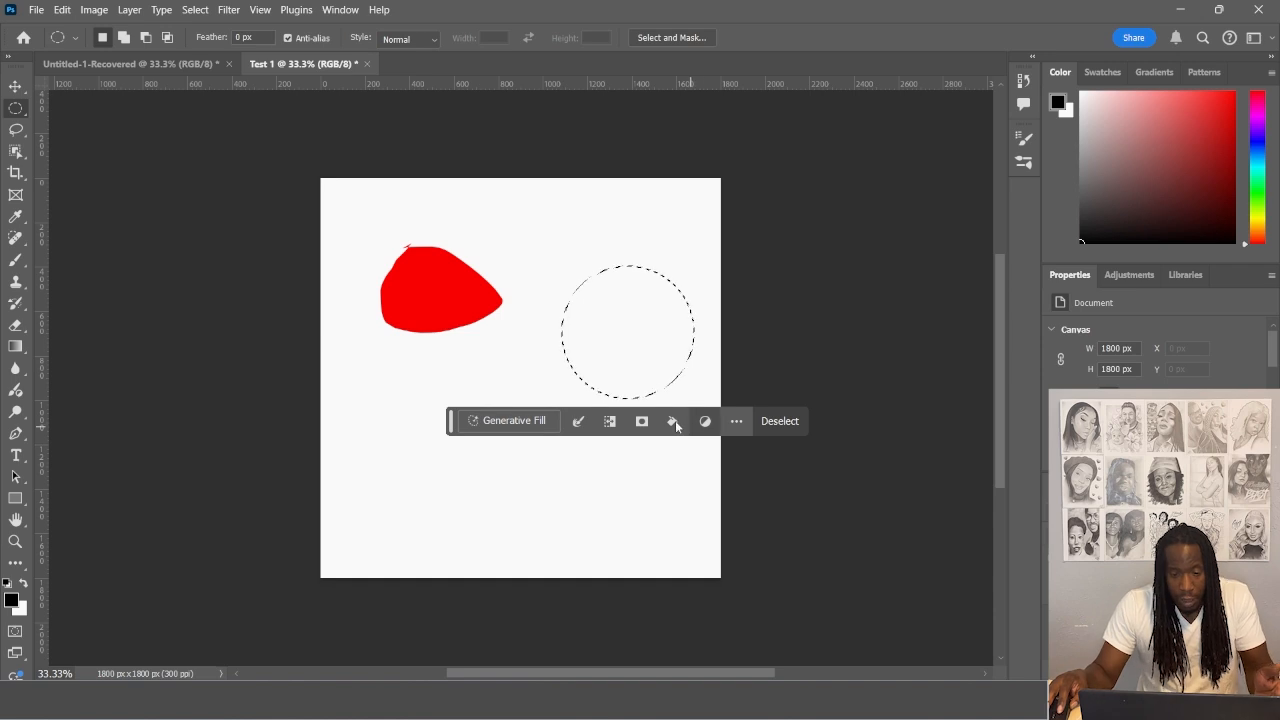
pyautogui.click(672, 421)
pyautogui.click(698, 459)
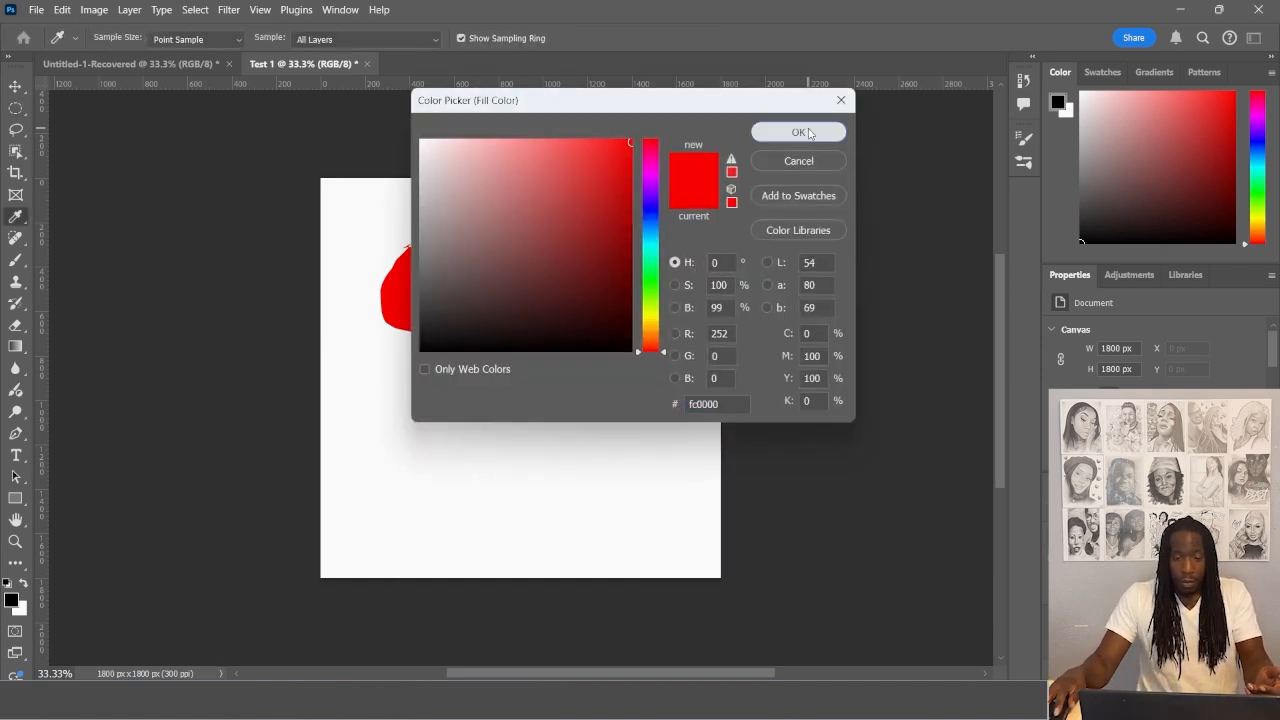
pyautogui.click(811, 133)
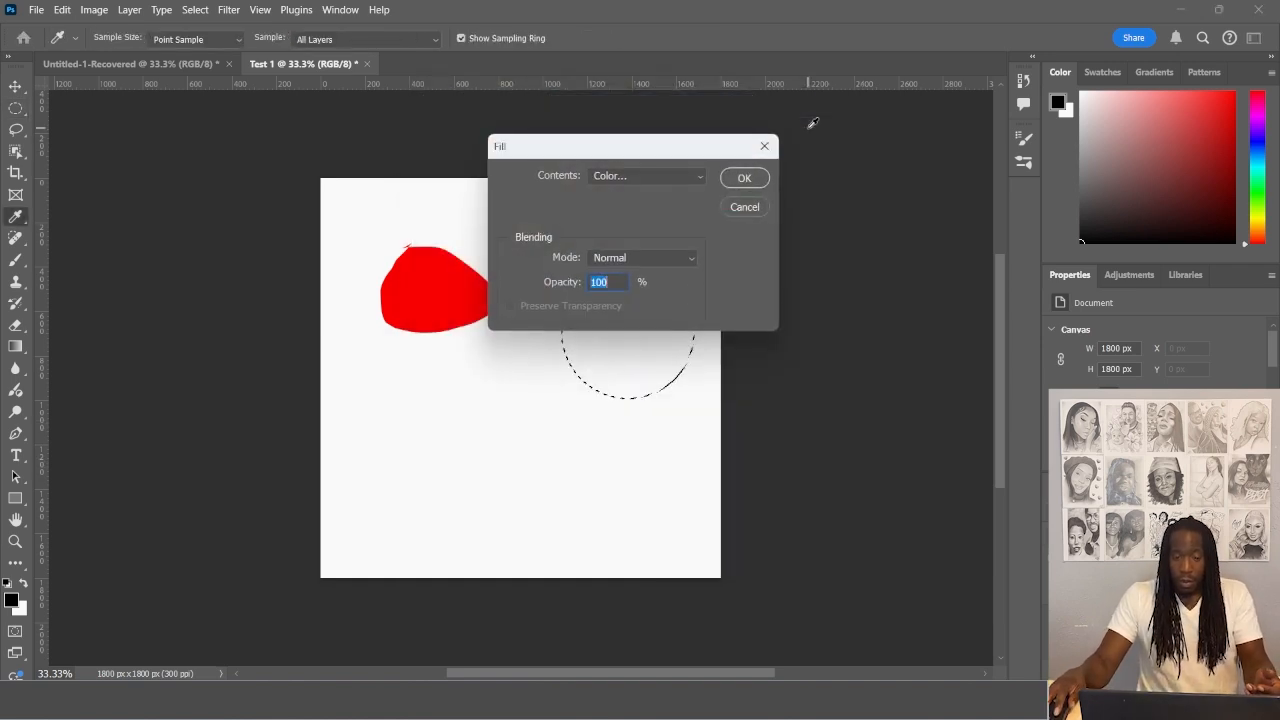
pyautogui.click(746, 178)
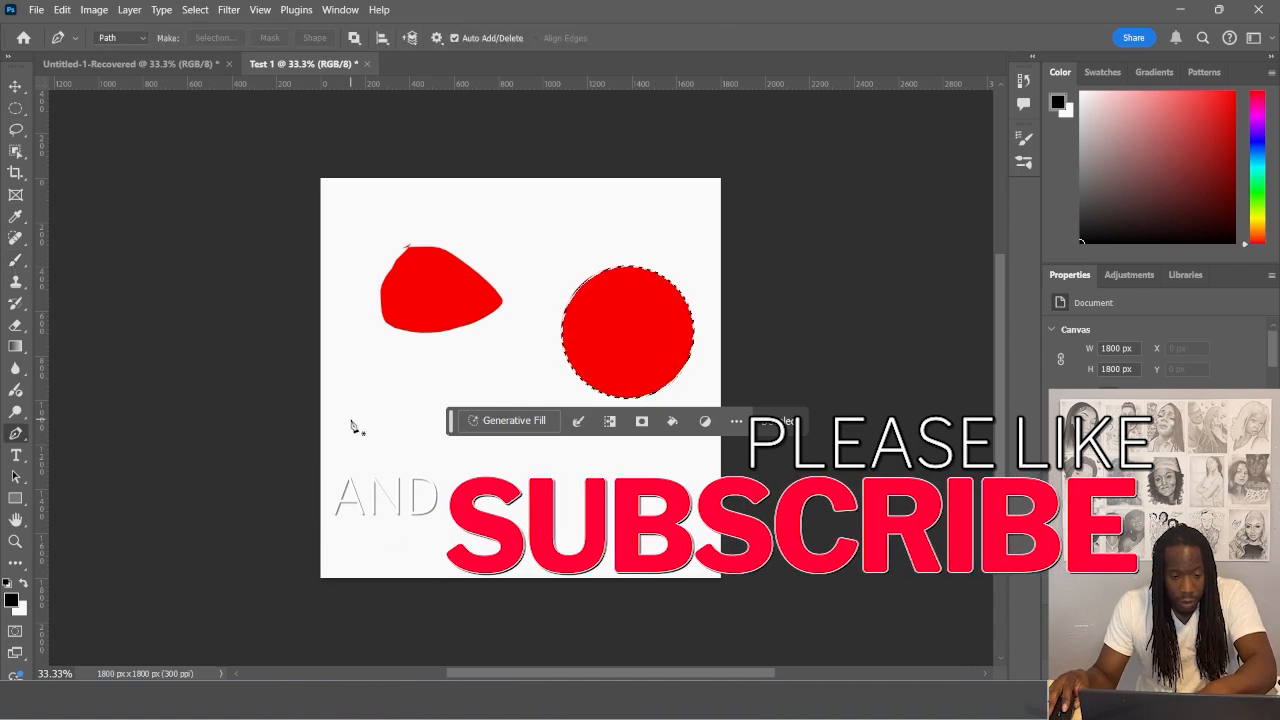
# Draw a closed, irregular path with the Pen tool in the canvas's lower left
pyautogui.press('p')
pyautogui.click(370, 467)
pyautogui.click(378, 432)
pyautogui.click(449, 462)
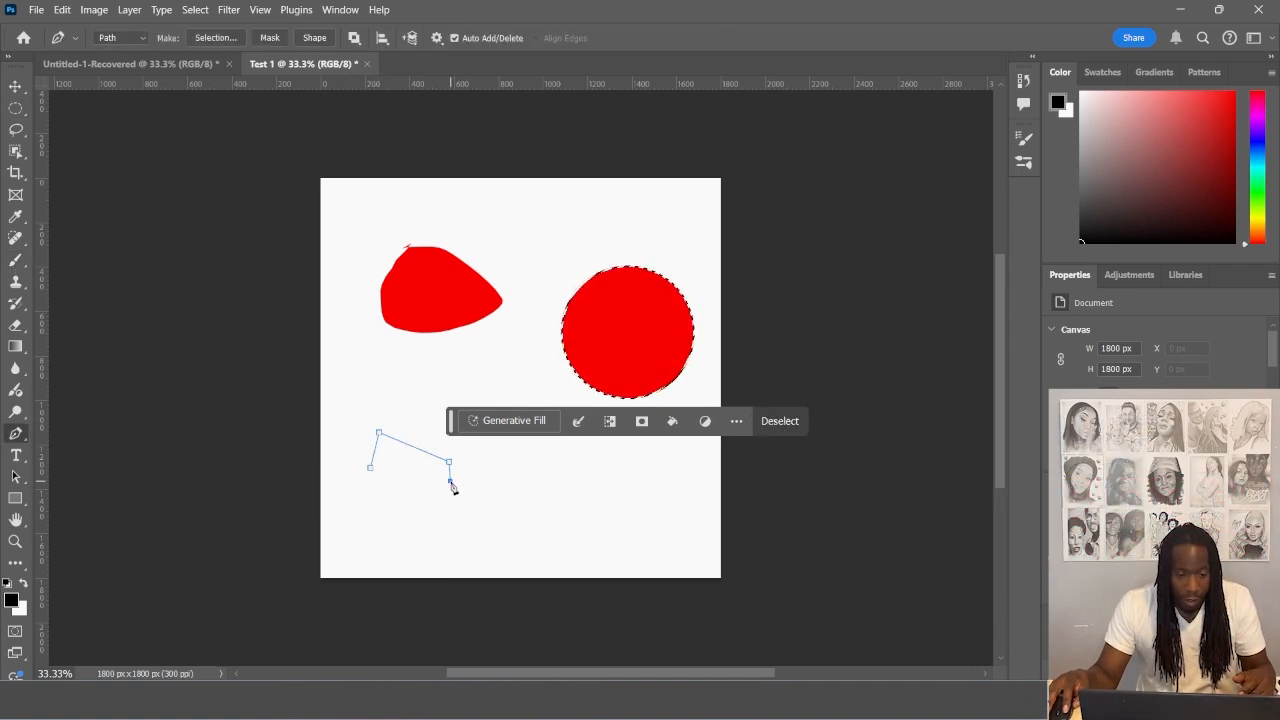
pyautogui.click(364, 462)
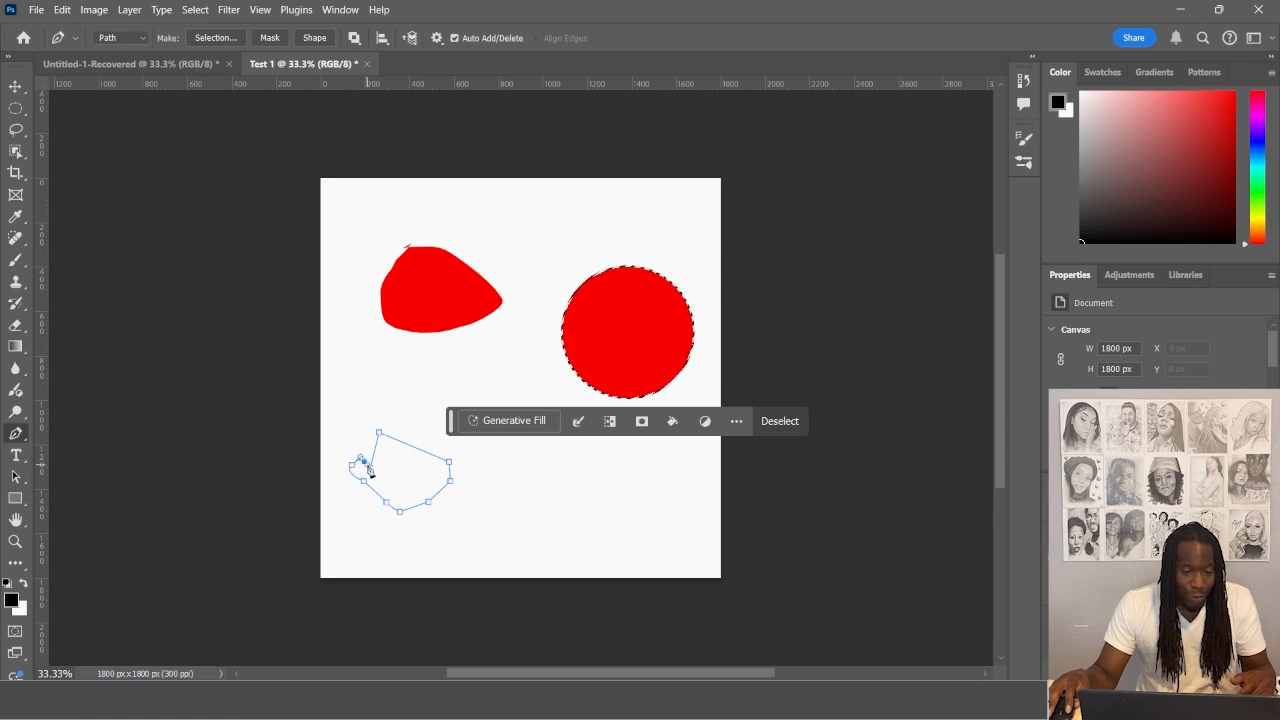
pyautogui.click(369, 466)
# Convert the pen path into a new anti-aliased selection with a feather radius of 0 pixels
pyautogui.rightClick(372, 470)
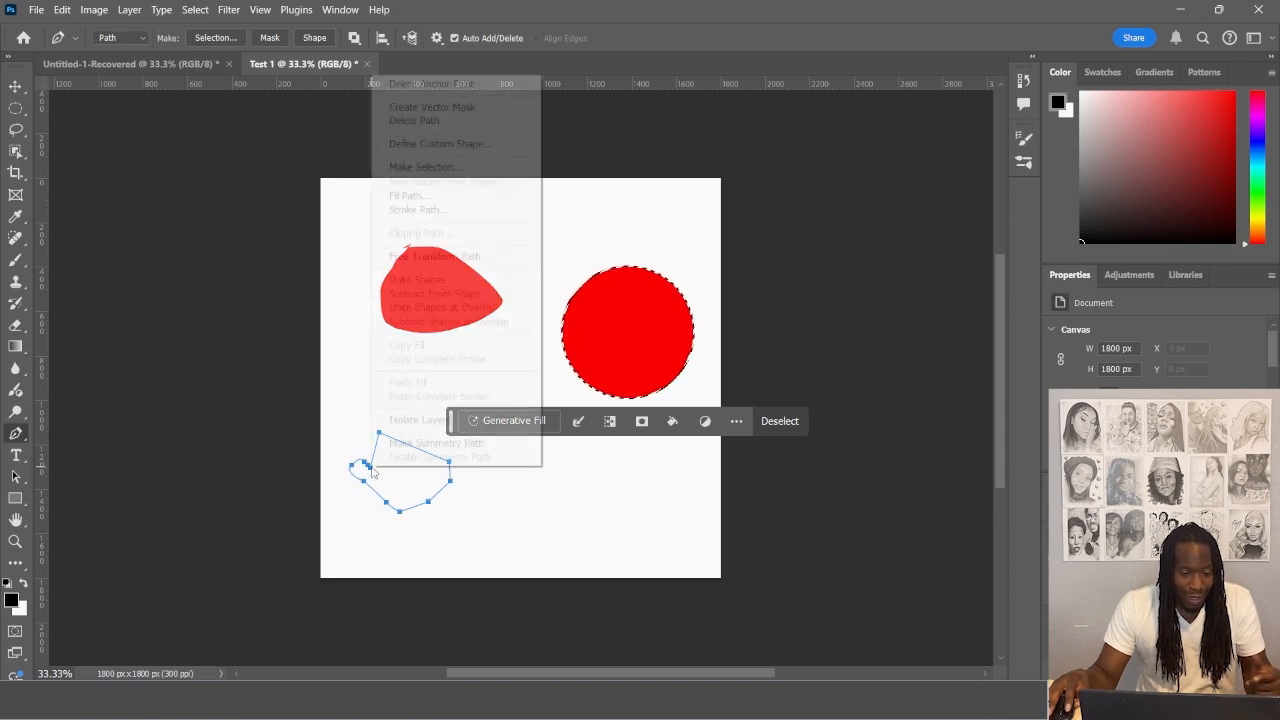
pyautogui.click(445, 167)
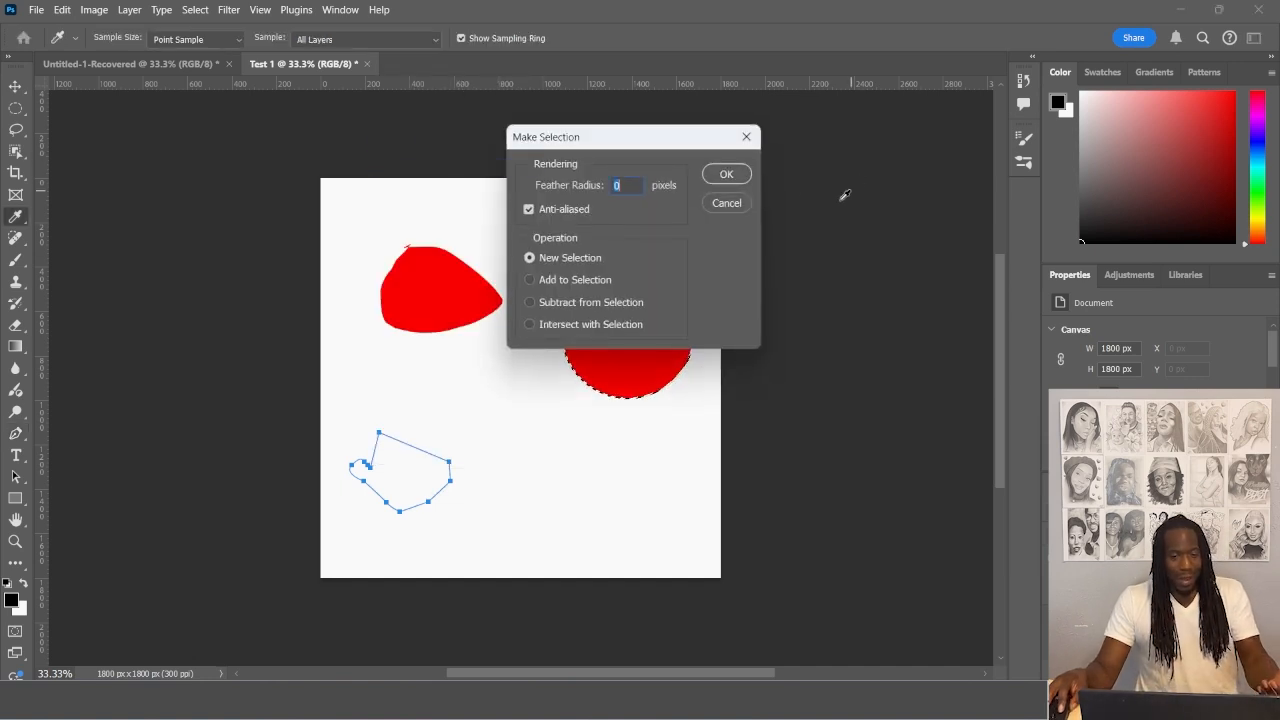
pyautogui.click(727, 175)
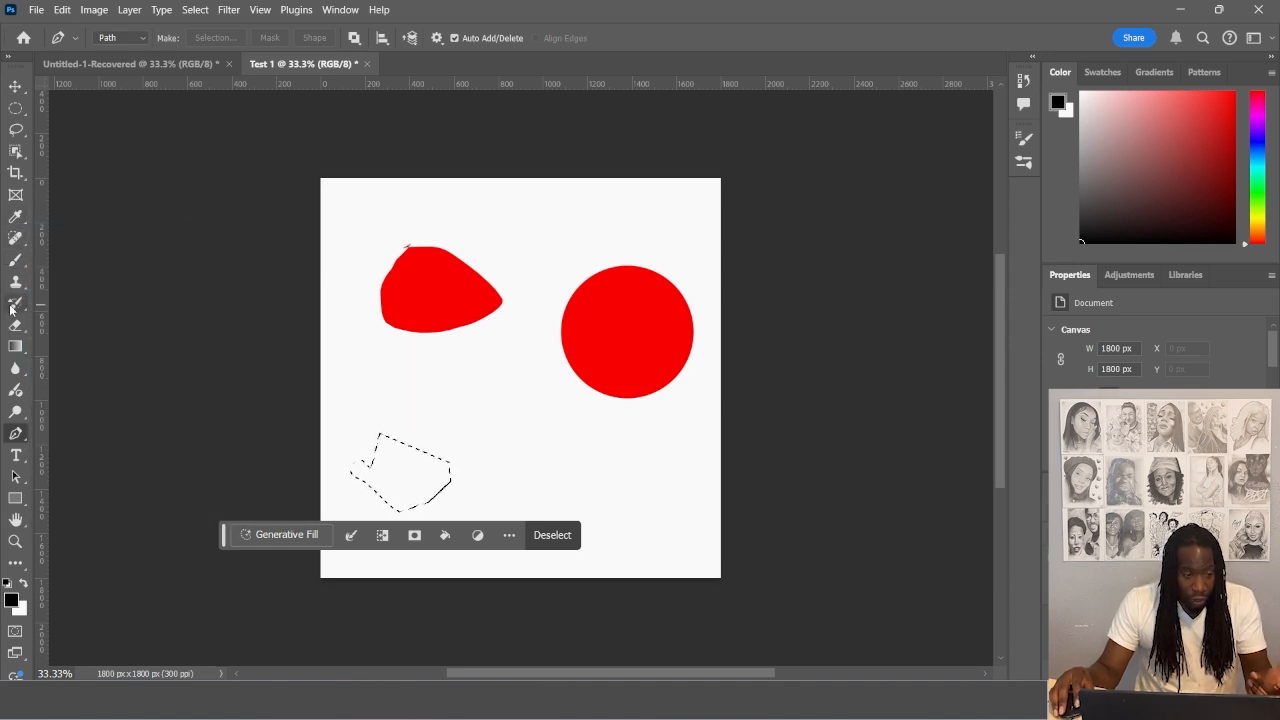
# Choose the Brush tool, set the foreground colour to bright red, and swap the foreground and background colours back and forth
pyautogui.click(16, 242)
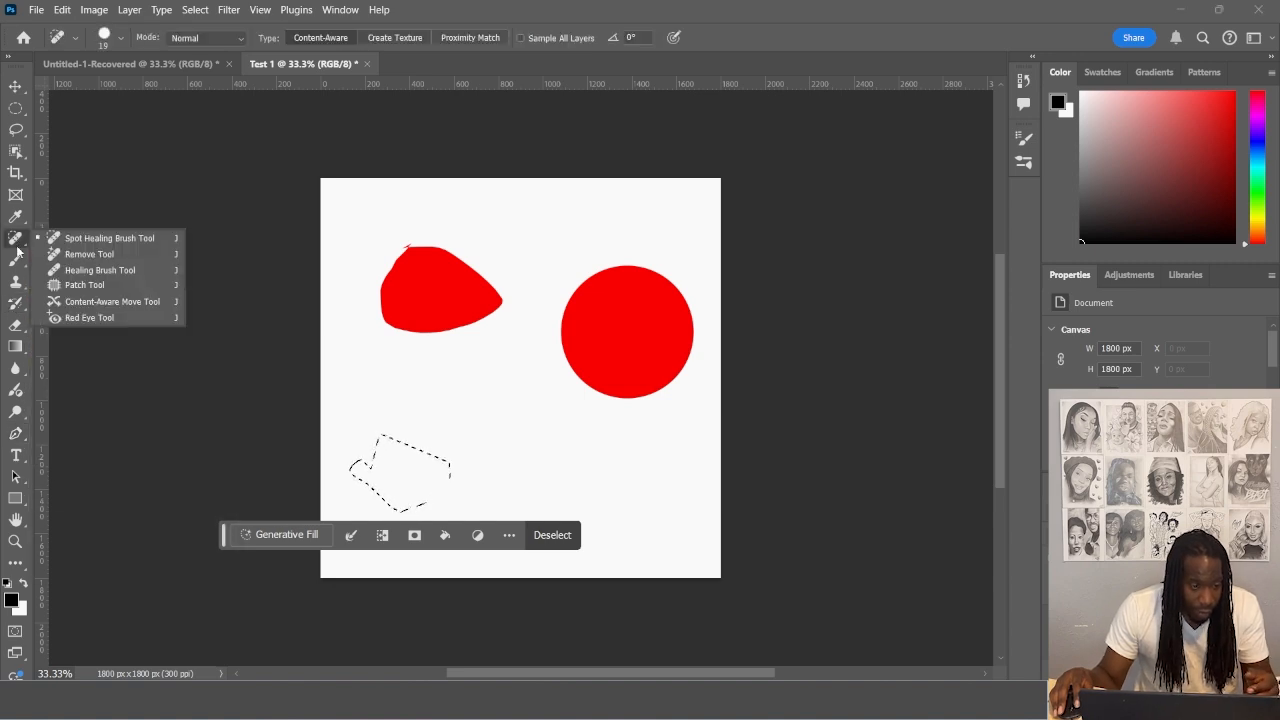
pyautogui.click(17, 259)
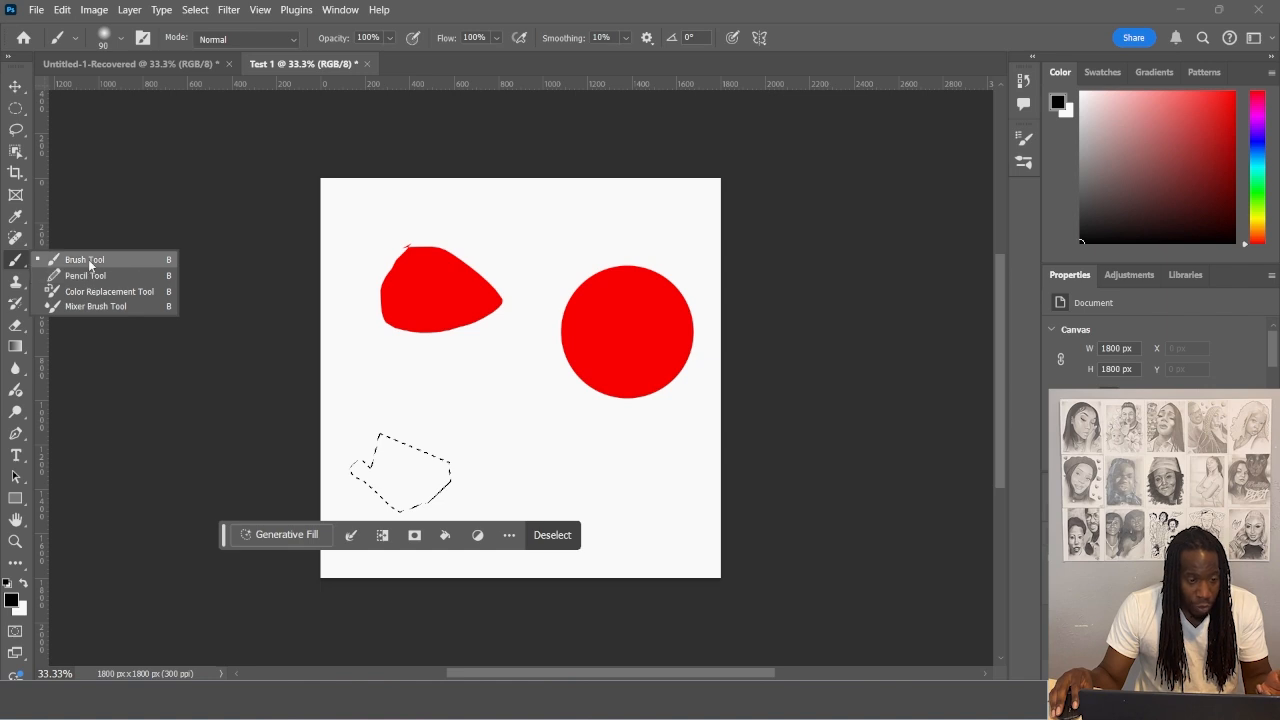
pyautogui.click(88, 260)
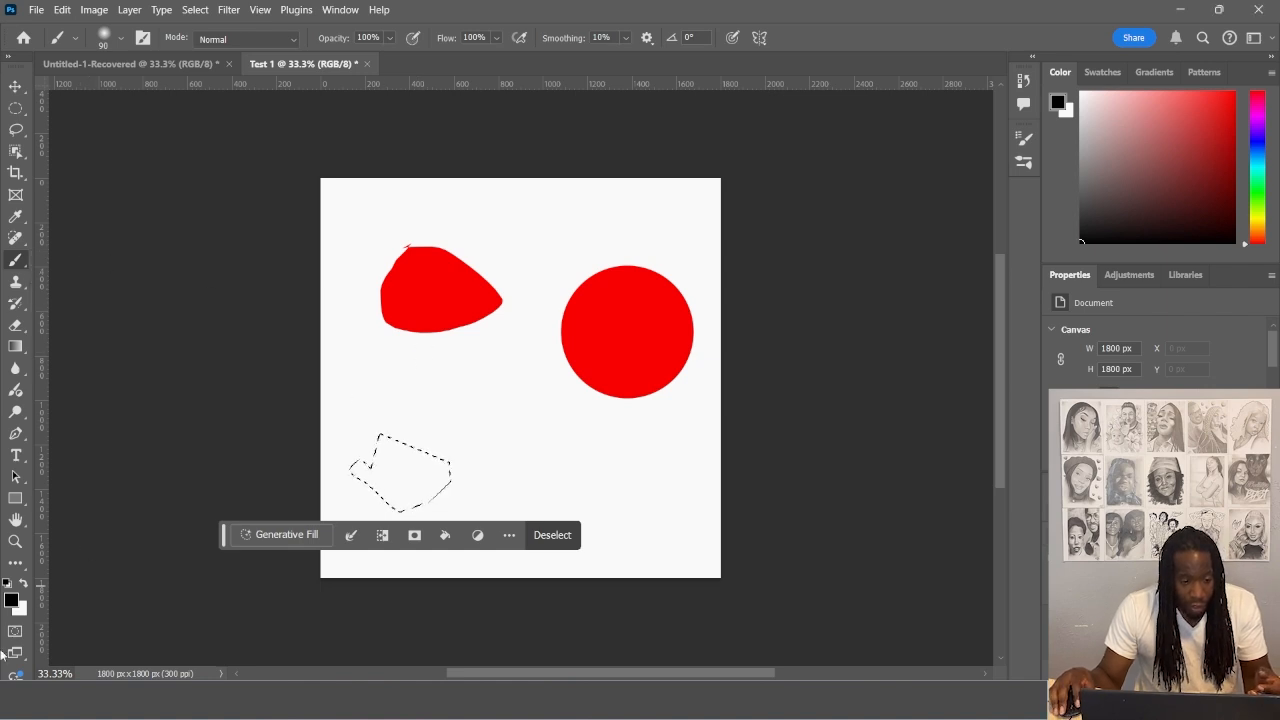
pyautogui.click(11, 599)
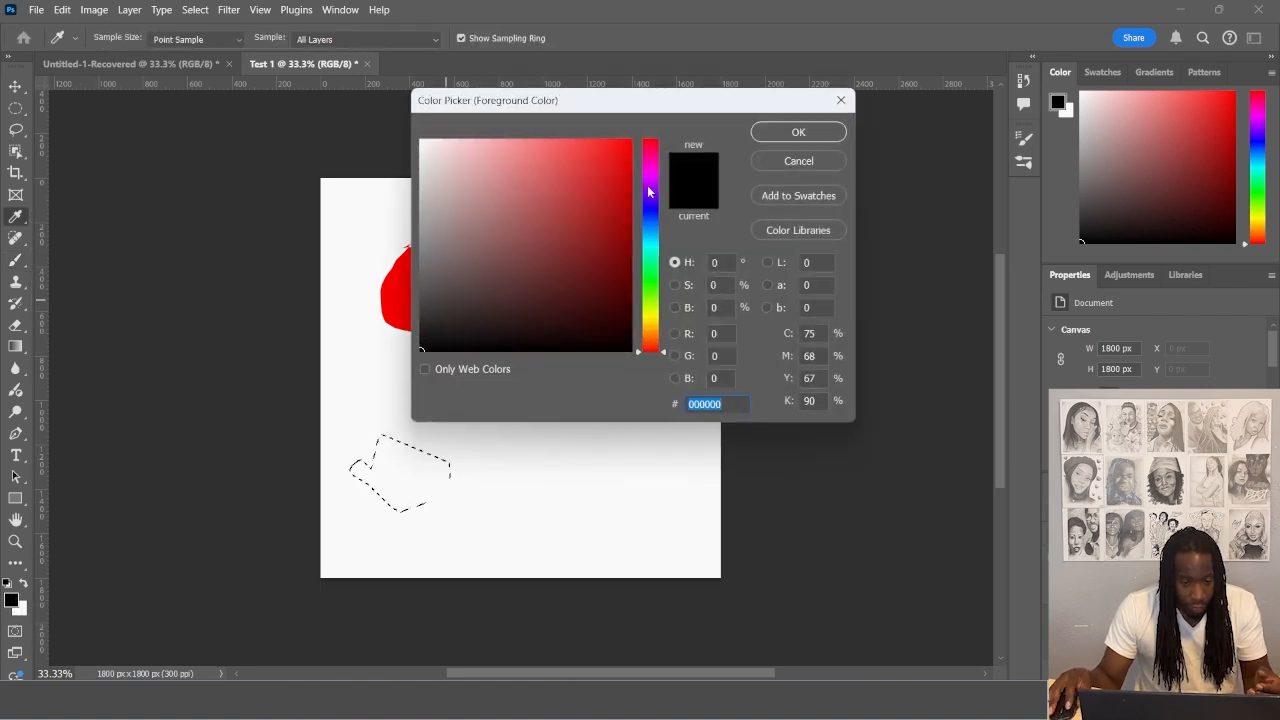
pyautogui.click(650, 156)
pyautogui.click(636, 142)
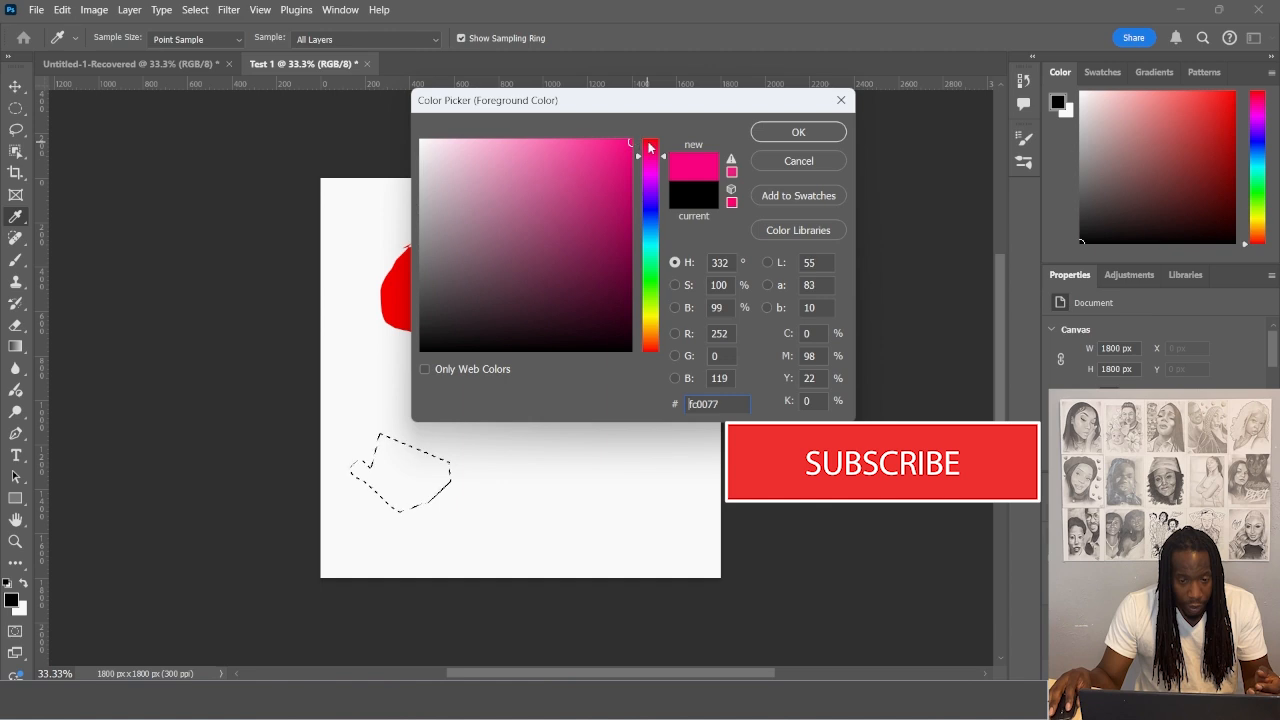
pyautogui.moveTo(650, 148); pyautogui.dragTo(702, 128)
pyautogui.click(797, 133)
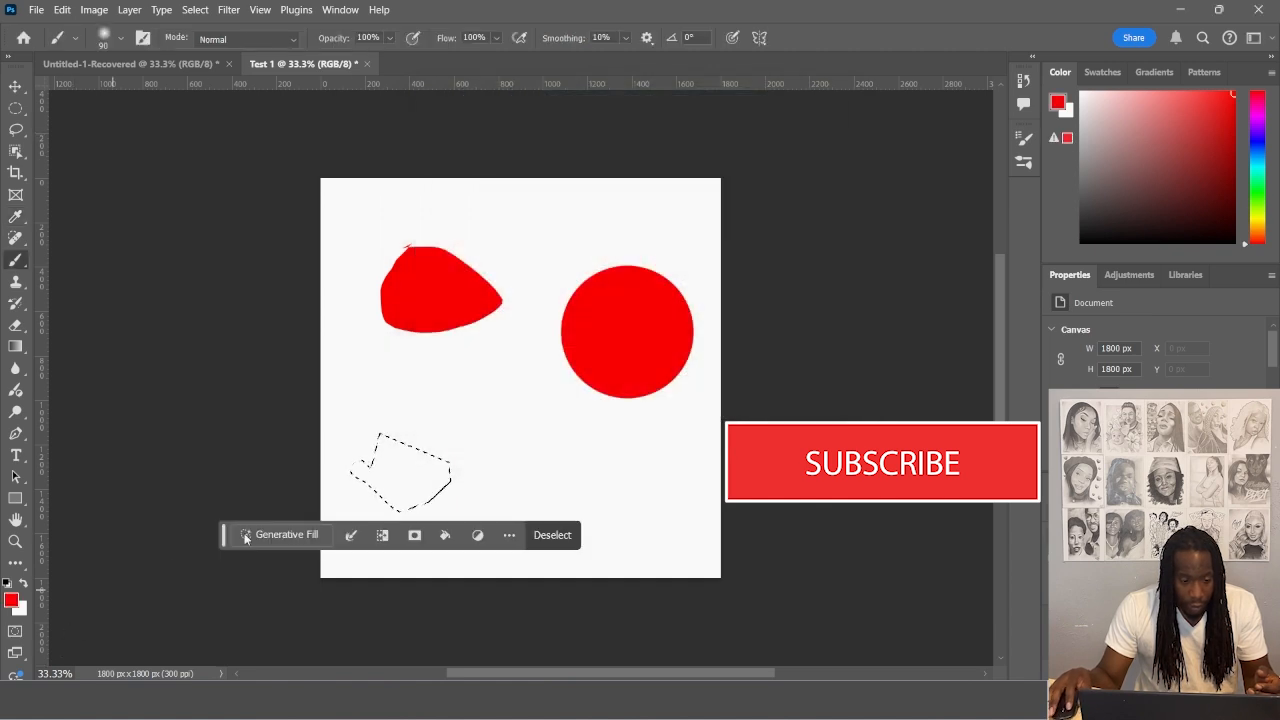
pyautogui.click(22, 587)
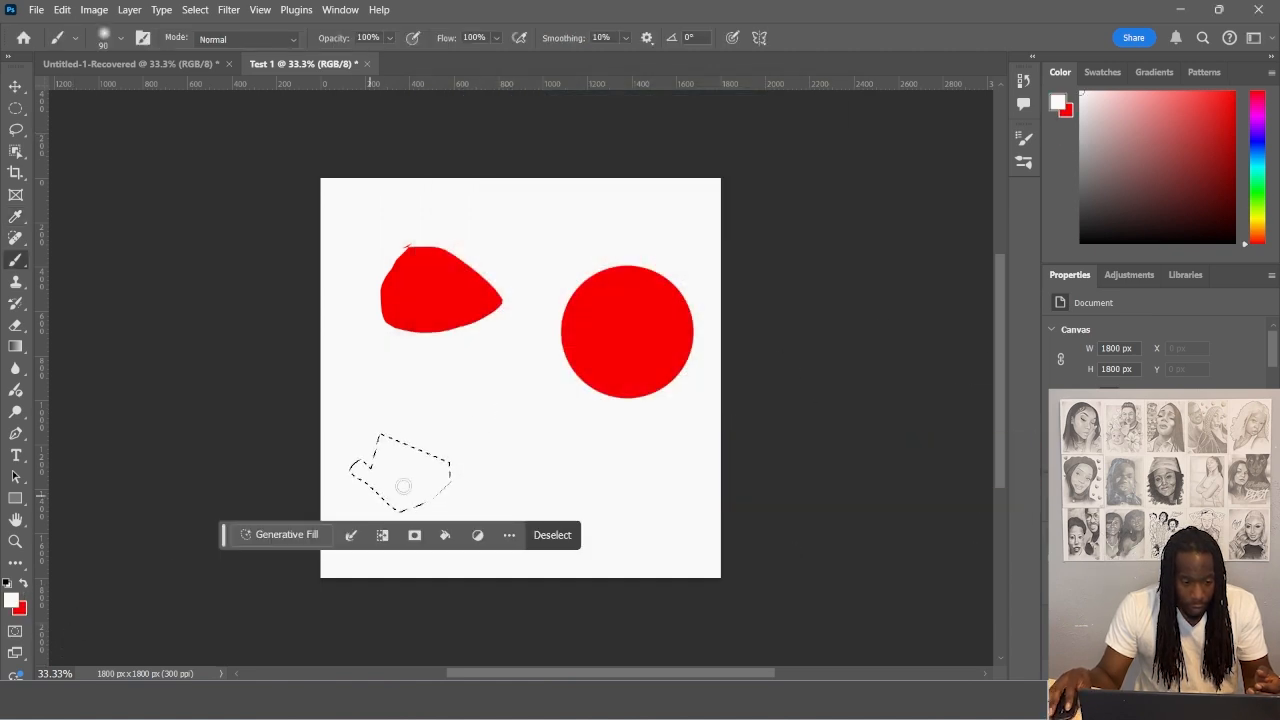
pyautogui.click(23, 587)
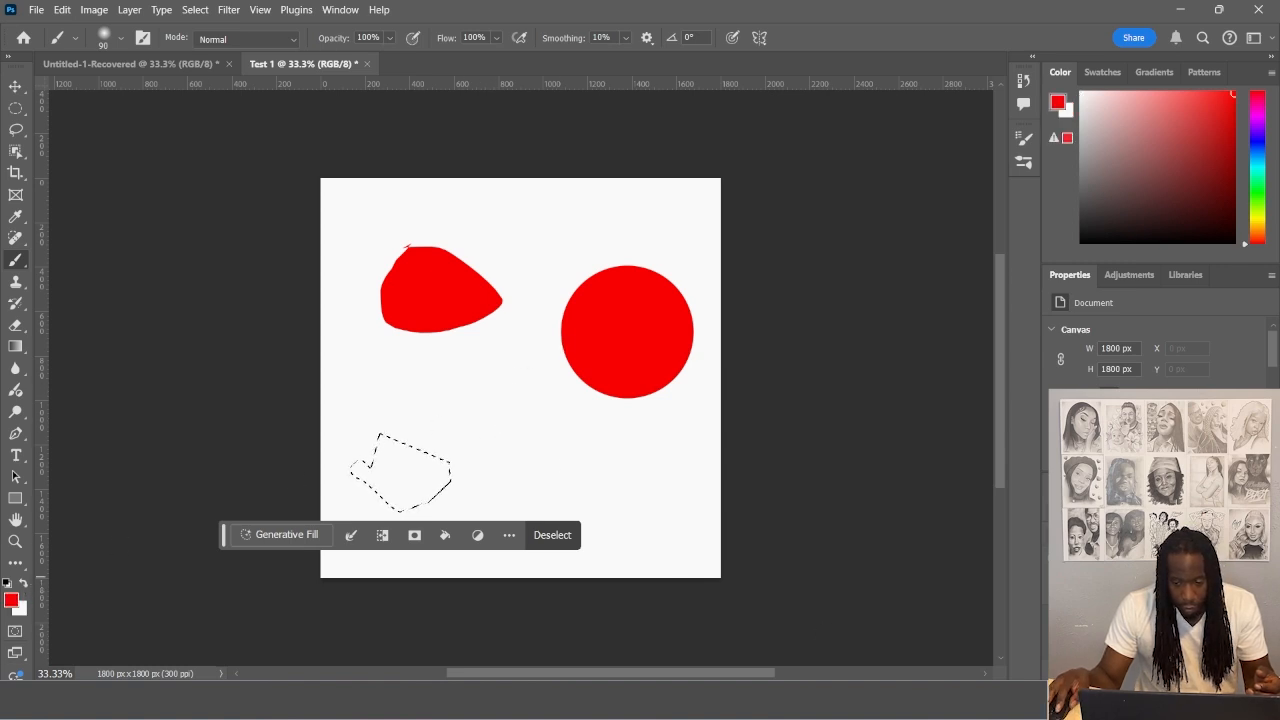
# Add a new layer and set the background colour to red ff0000
pyautogui.click(1145, 572)
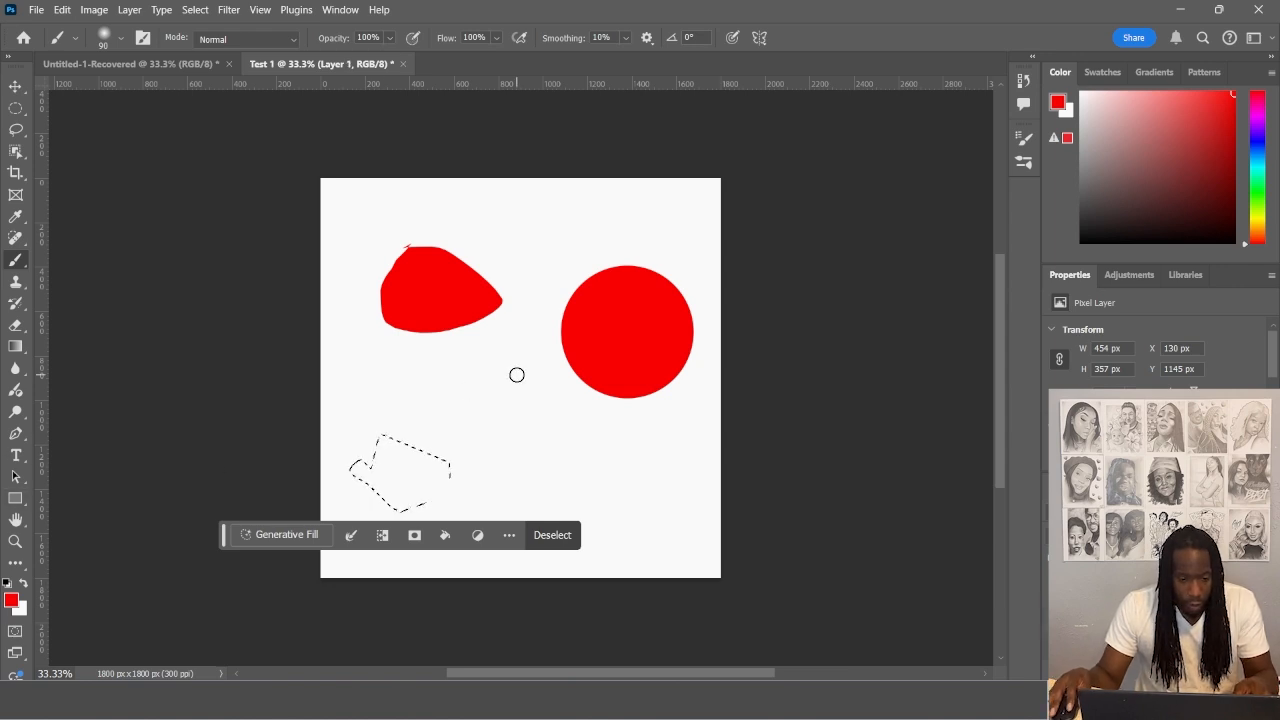
pyautogui.click(18, 609)
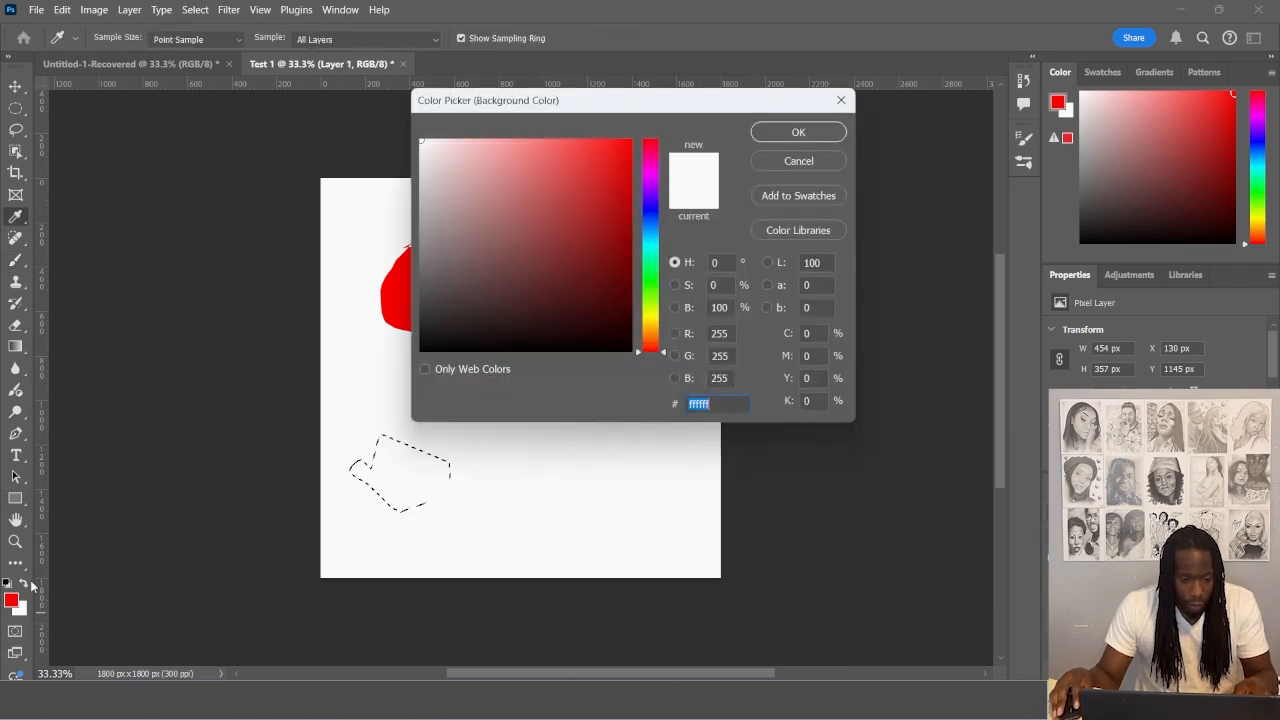
pyautogui.write('ff0000')
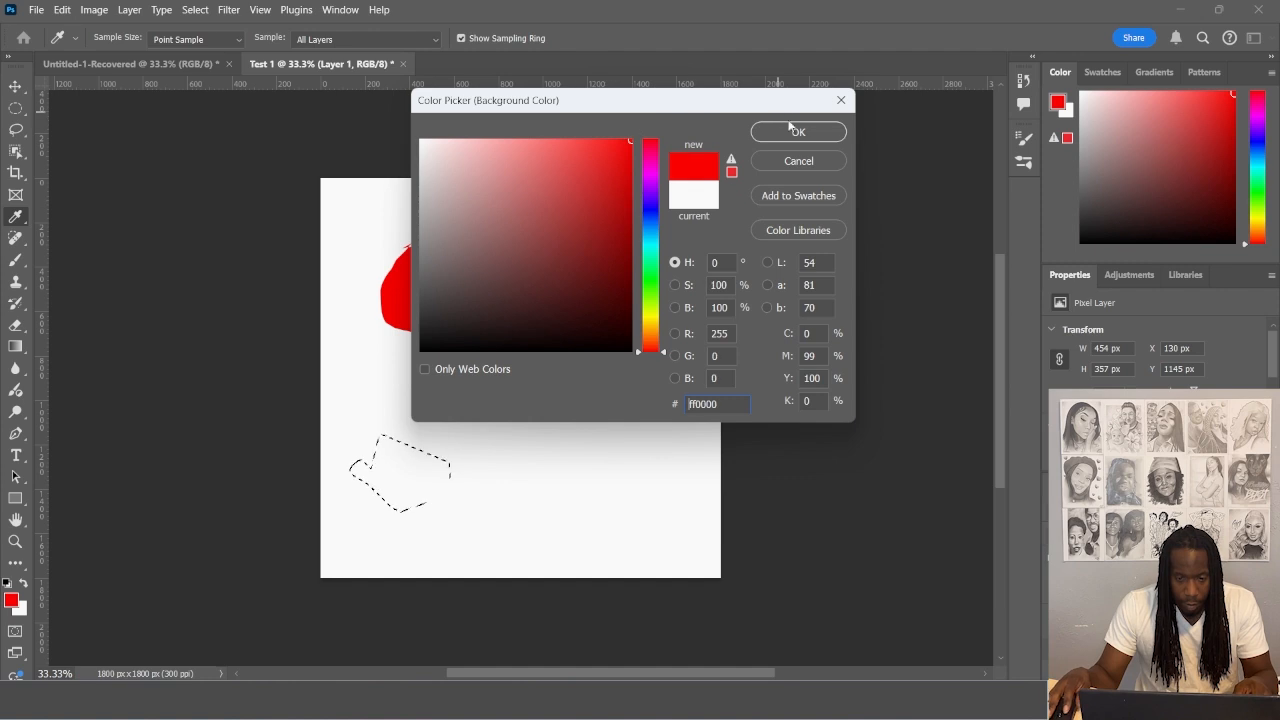
pyautogui.click(798, 131)
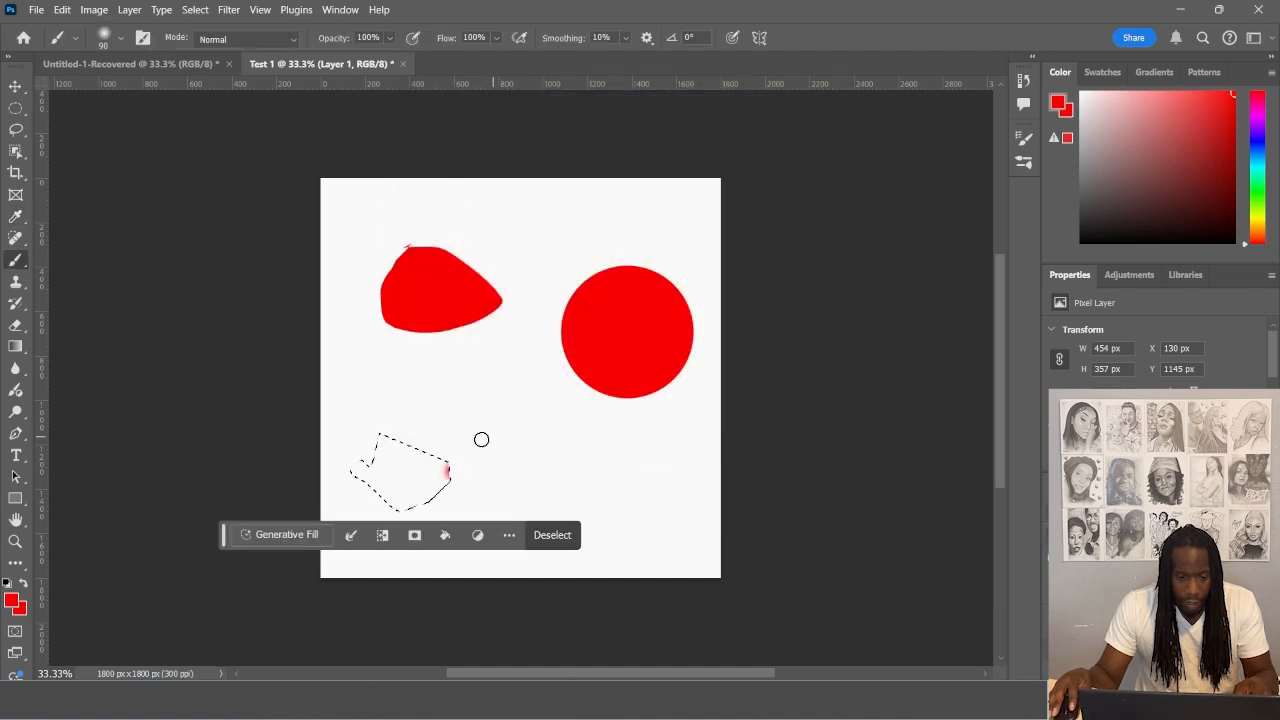
# Brush soft red strokes inside the pen-shaped selection, deselect it, and paint a red patch outside that area
pyautogui.moveTo(406, 470)
pyautogui.mouseDown()
pyautogui.moveTo(392, 472)
pyautogui.moveTo(377, 442)
pyautogui.mouseUp()
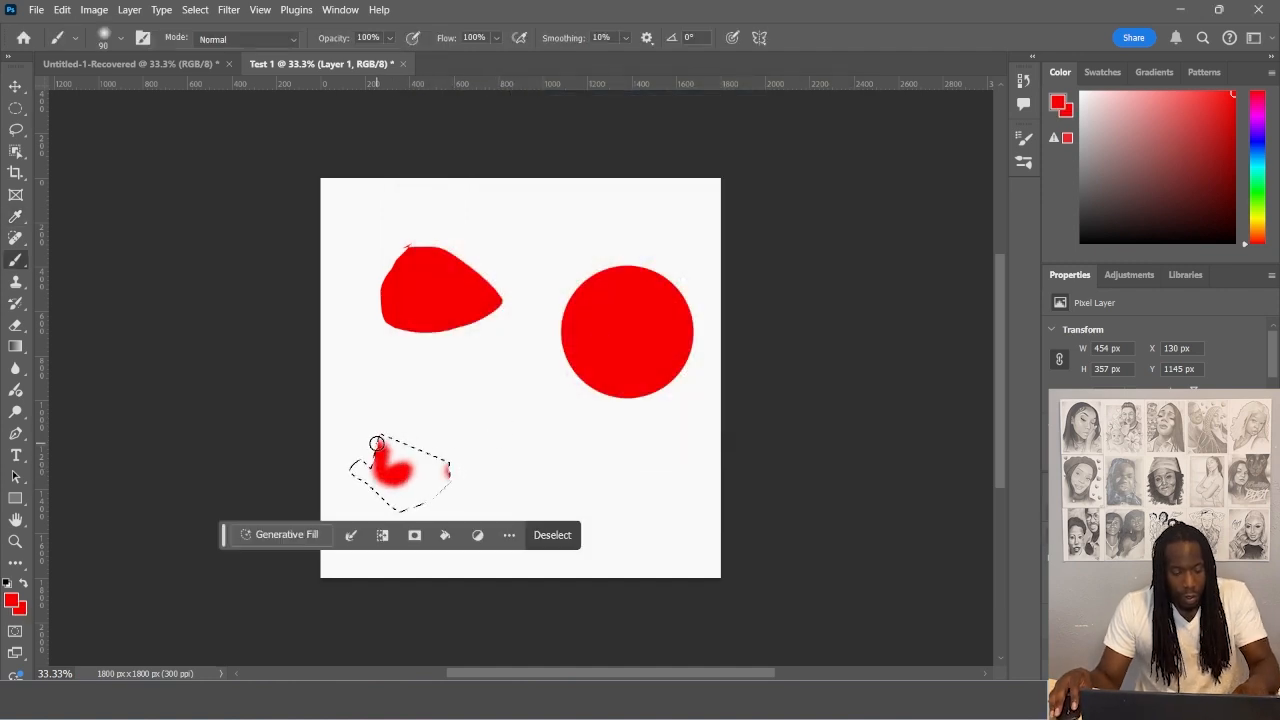
pyautogui.hotkey('ctrl', 'd')
pyautogui.moveTo(471, 423)
pyautogui.mouseDown()
pyautogui.moveTo(469, 409)
pyautogui.moveTo(450, 440)
pyautogui.moveTo(520, 417)
pyautogui.moveTo(474, 437)
pyautogui.mouseUp()
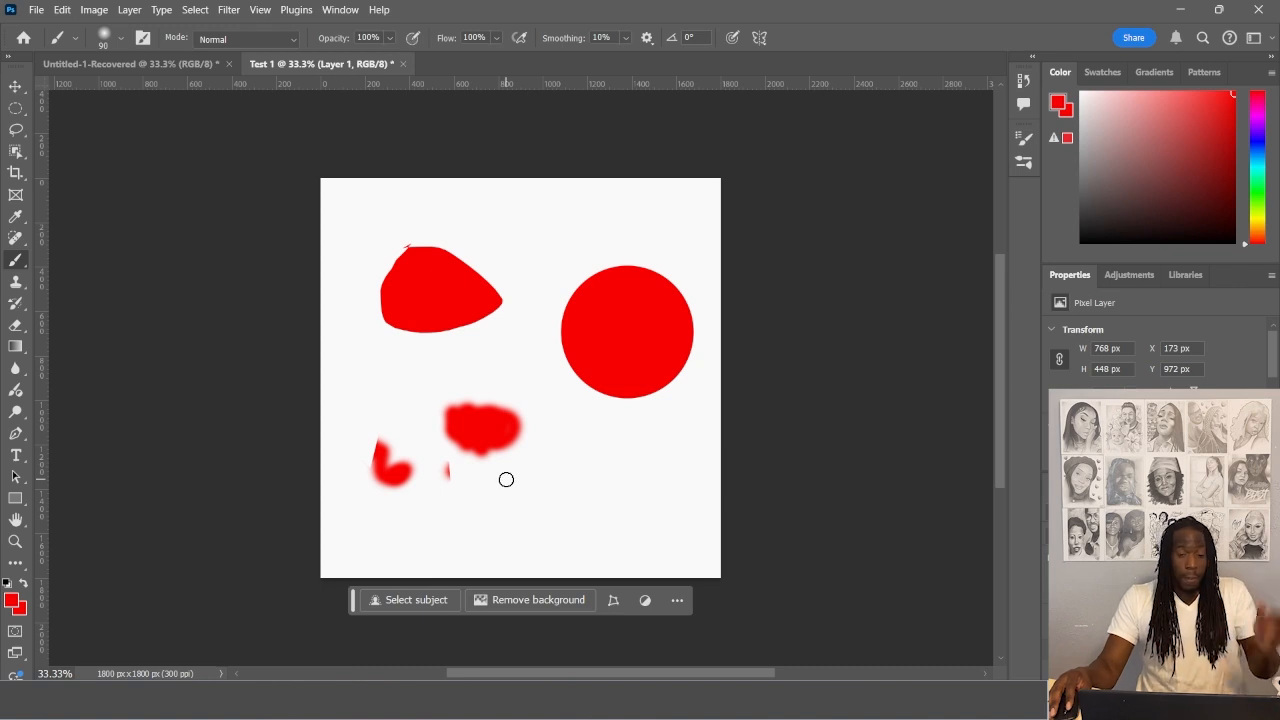
# Undo all brush strokes, selections, paths and red fills back to a blank white canvas
pyautogui.hotkey('ctrl', 'z')
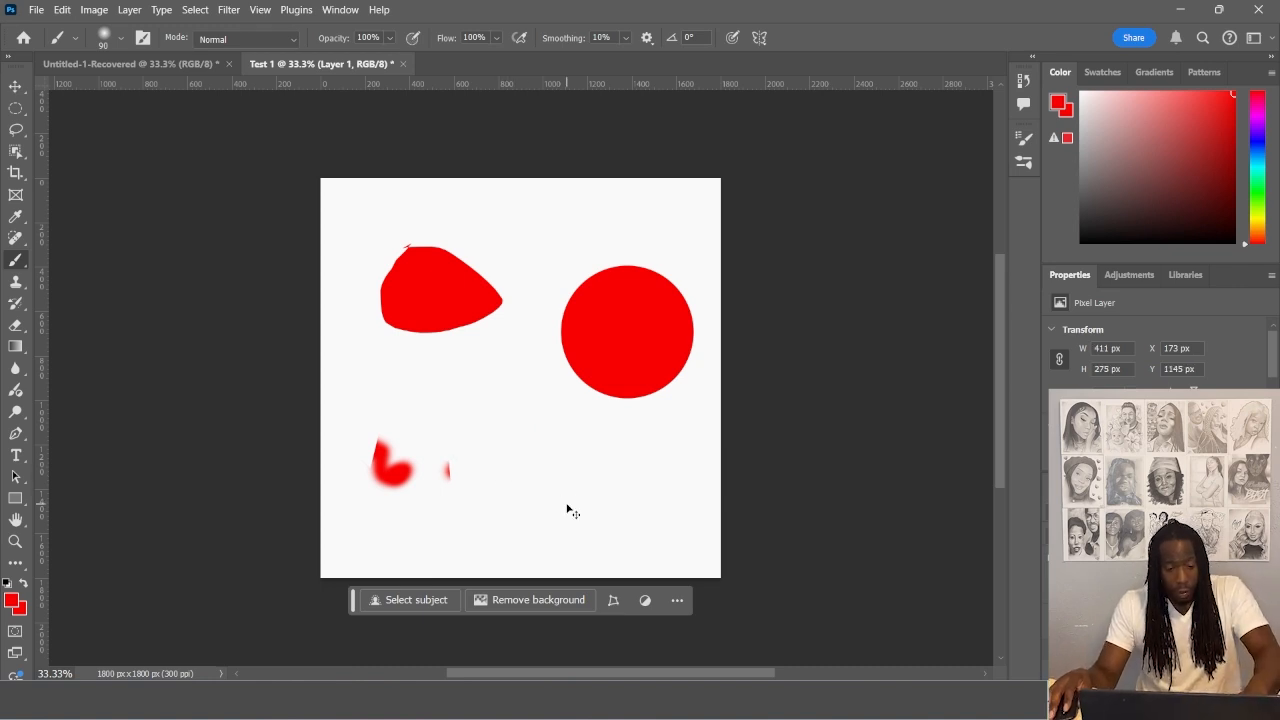
pyautogui.hotkey('ctrl', 'z')
pyautogui.hotkey('ctrl', 'z')
pyautogui.hotkey('ctrl', 'z')
pyautogui.hotkey('ctrl', 'z')
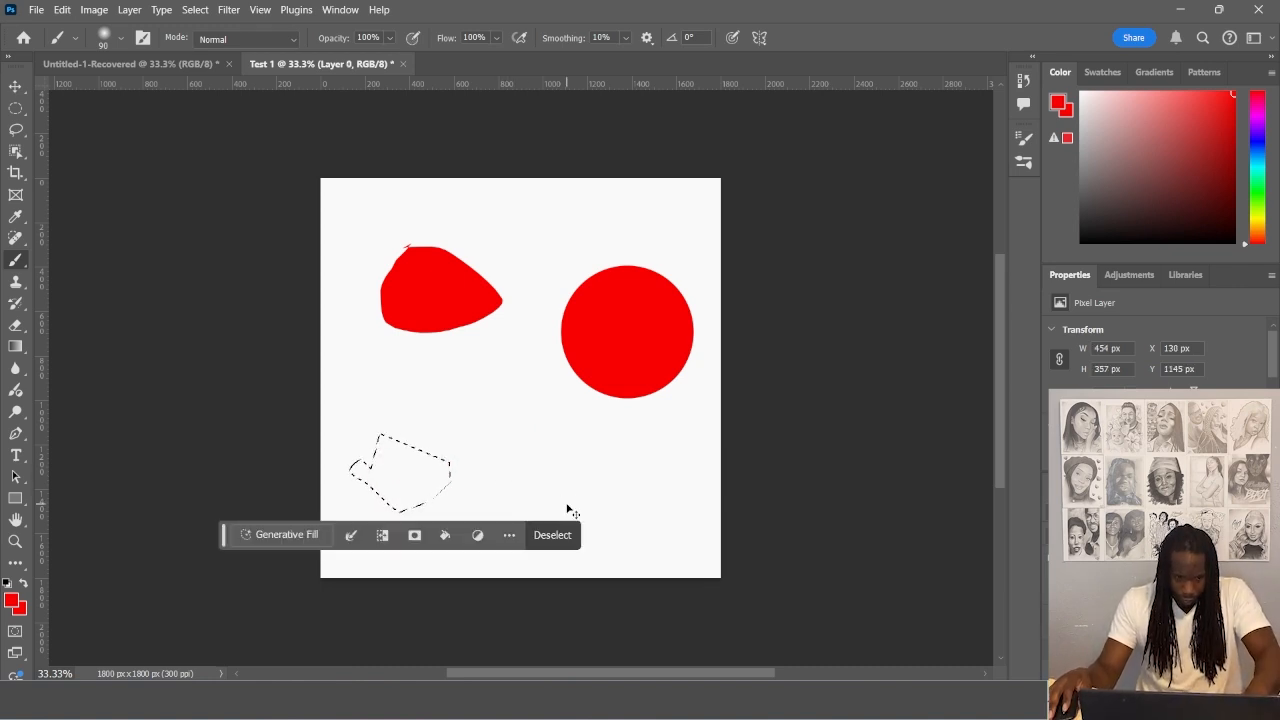
pyautogui.hotkey('ctrl', 'z')
pyautogui.hotkey('ctrl', 'z')
pyautogui.hotkey('ctrl', 'z')
pyautogui.hotkey('ctrl', 'z')
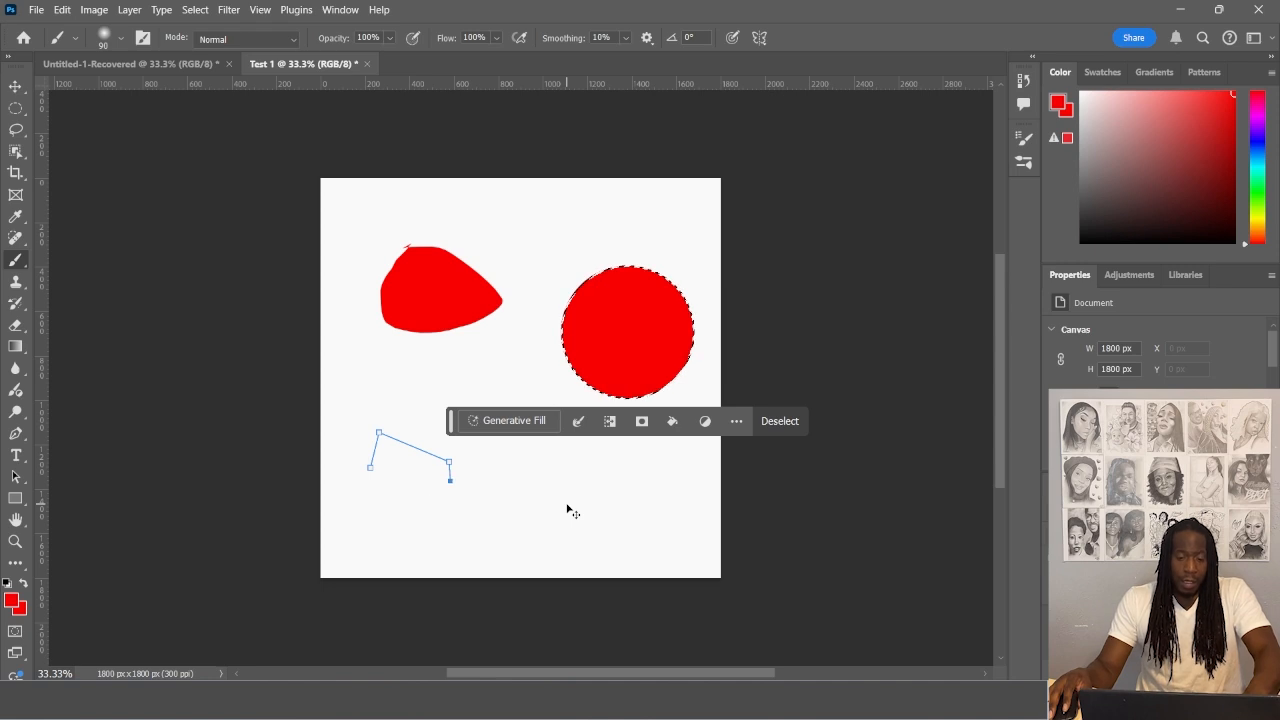
pyautogui.hotkey('ctrl', 'z')
pyautogui.hotkey('ctrl', 'z')
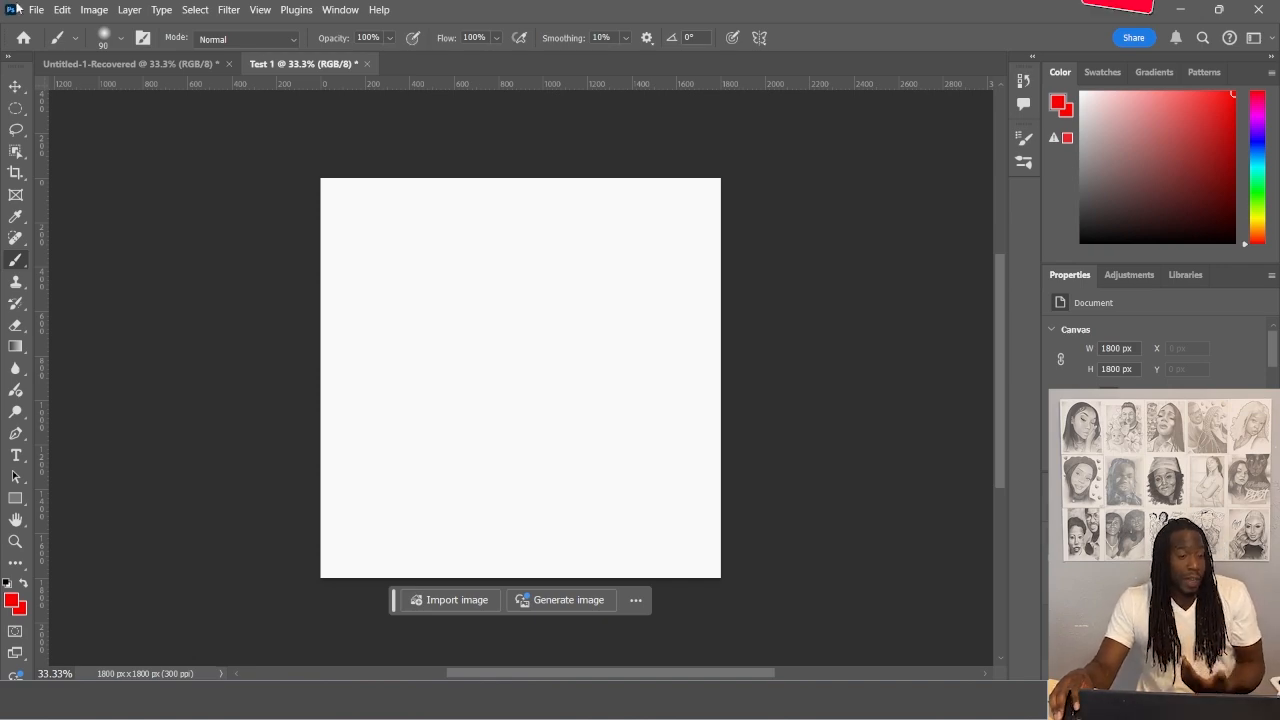
# Activate the Move tool, watch its built-in tutorial video to the end, and close it
pyautogui.click(16, 88)
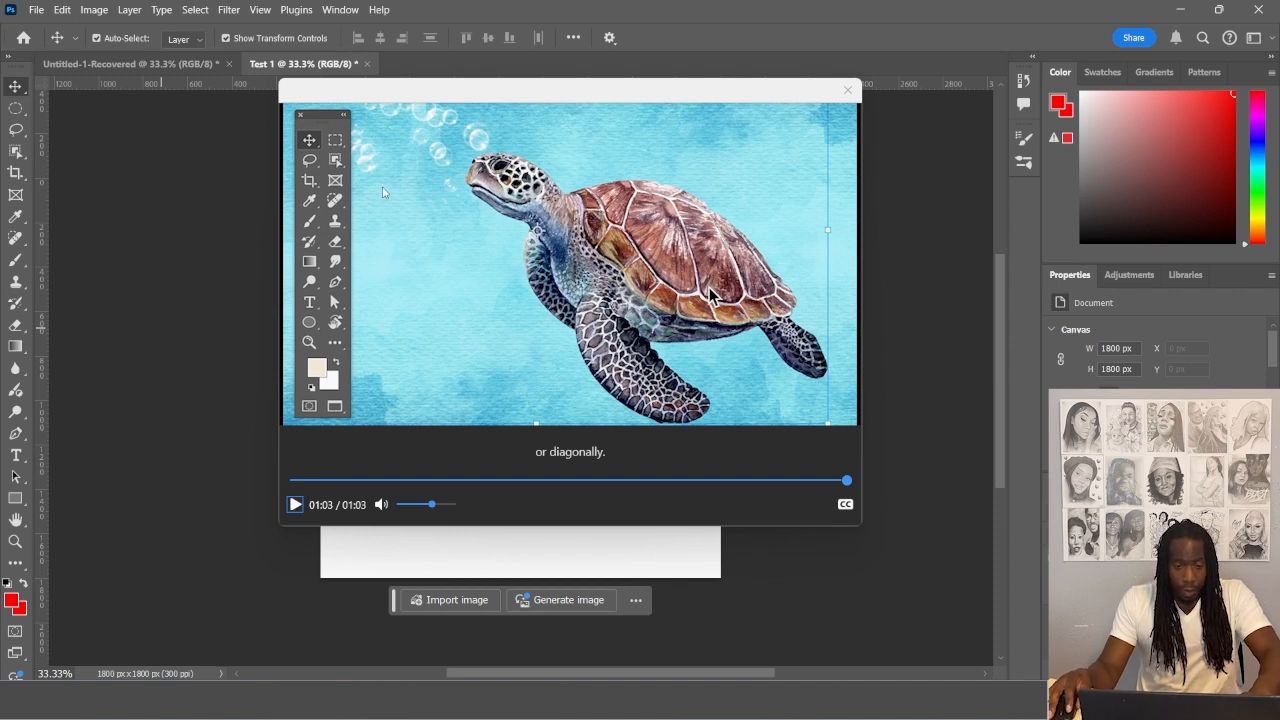
pyautogui.click(847, 90)
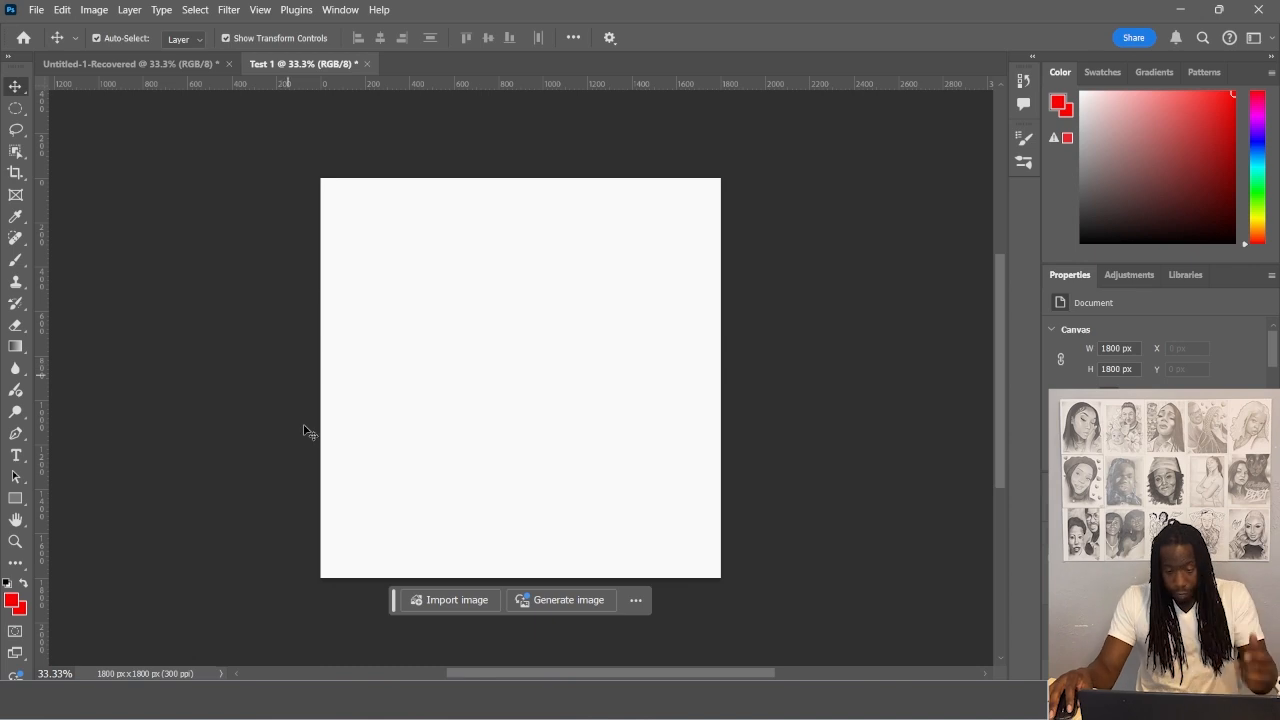
# Add a new layer and create a cyan 00dbfc solid colour fill layer above it
pyautogui.moveTo(677, 700)
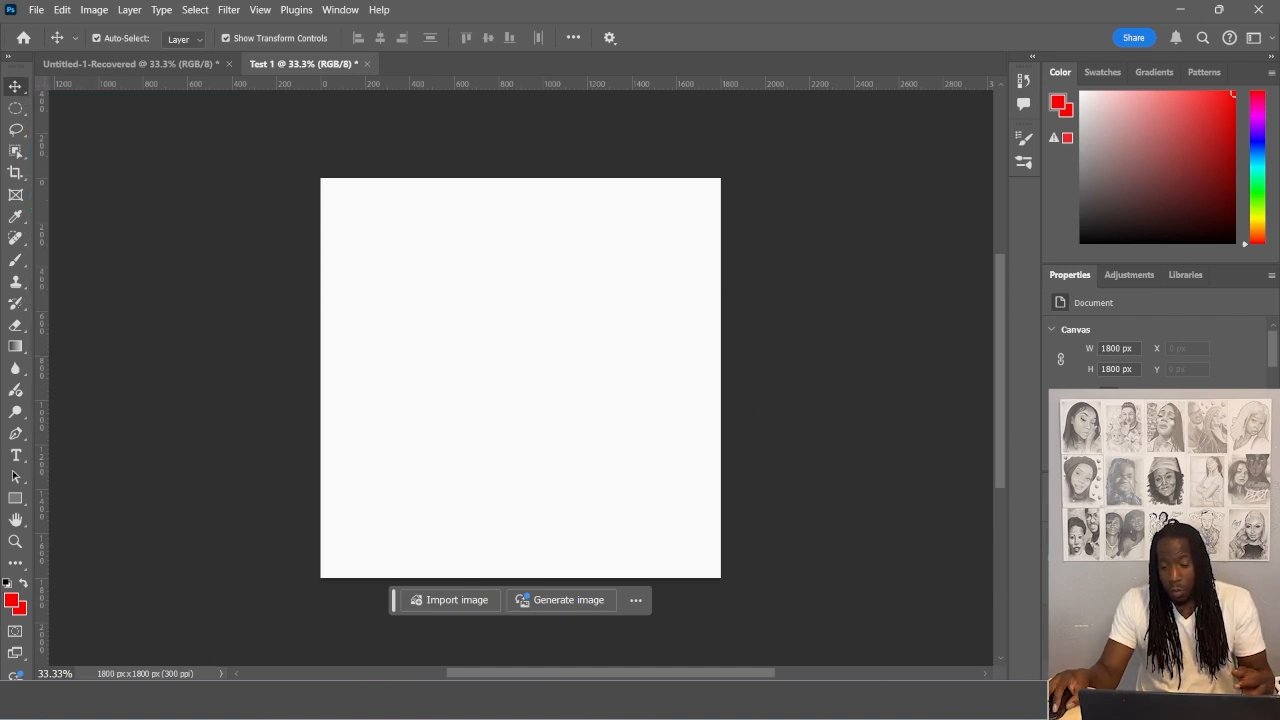
pyautogui.click(1130, 566)
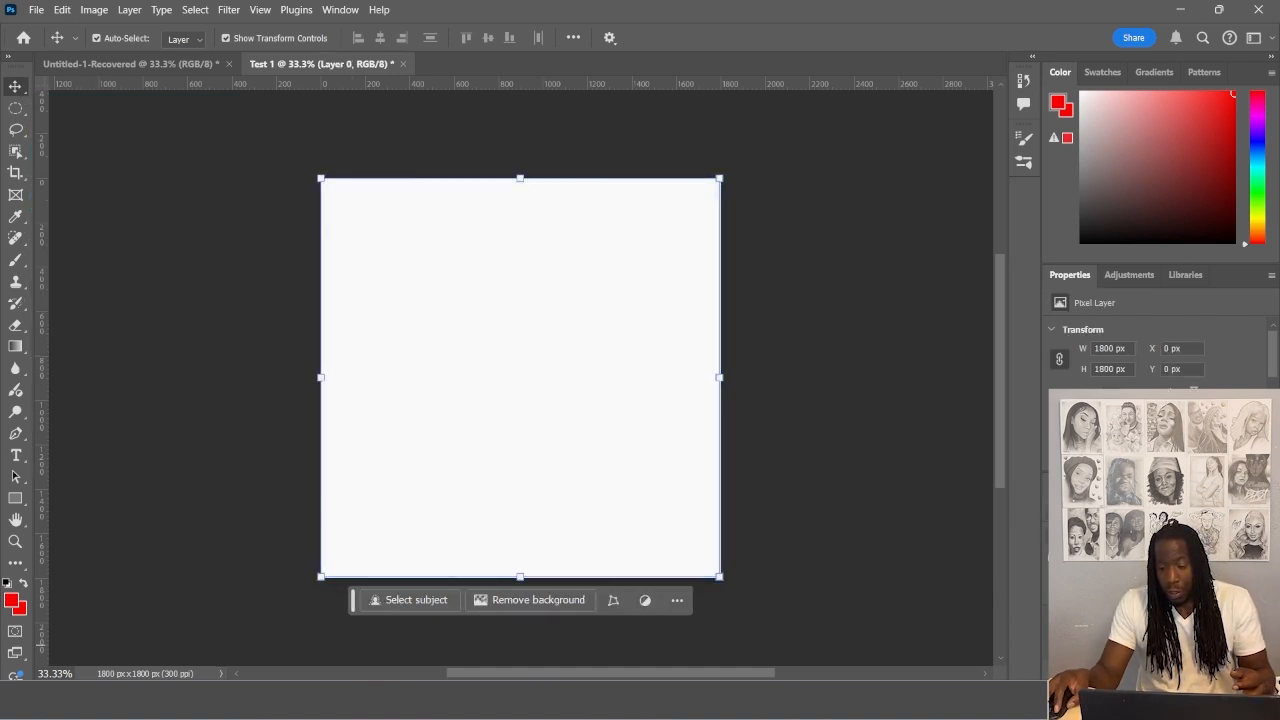
pyautogui.click(1209, 673)
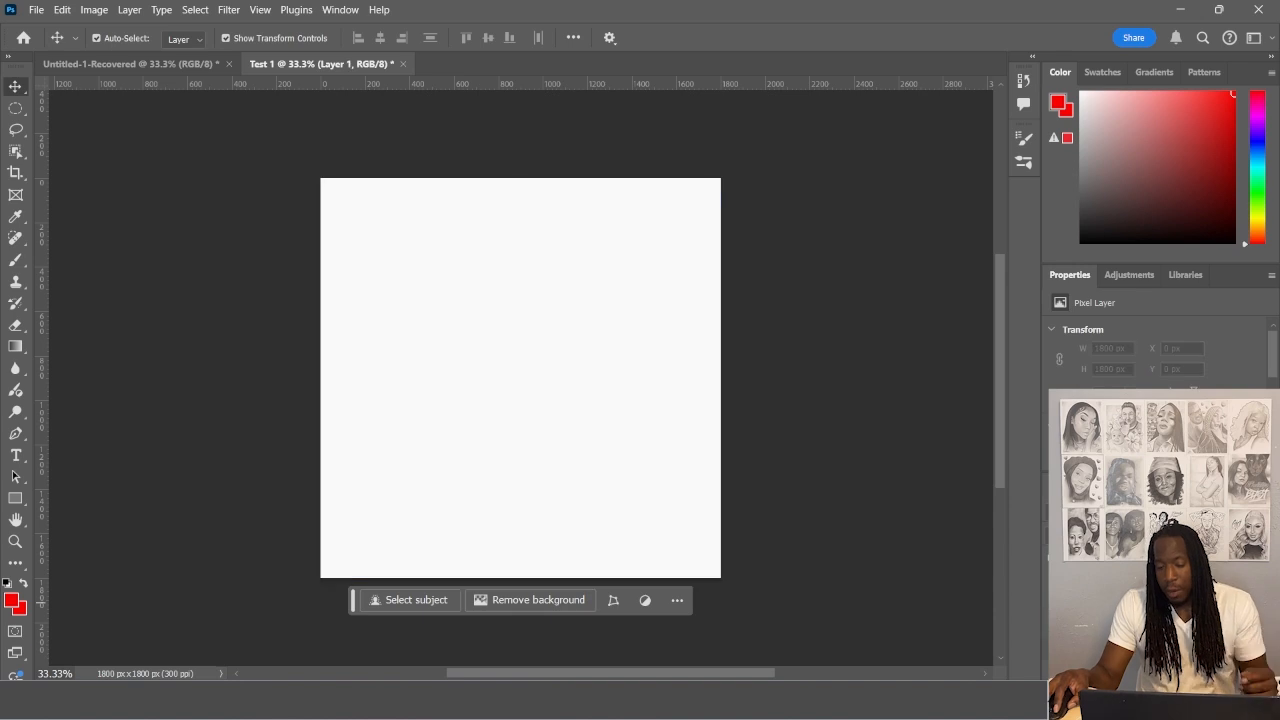
pyautogui.click(1164, 673)
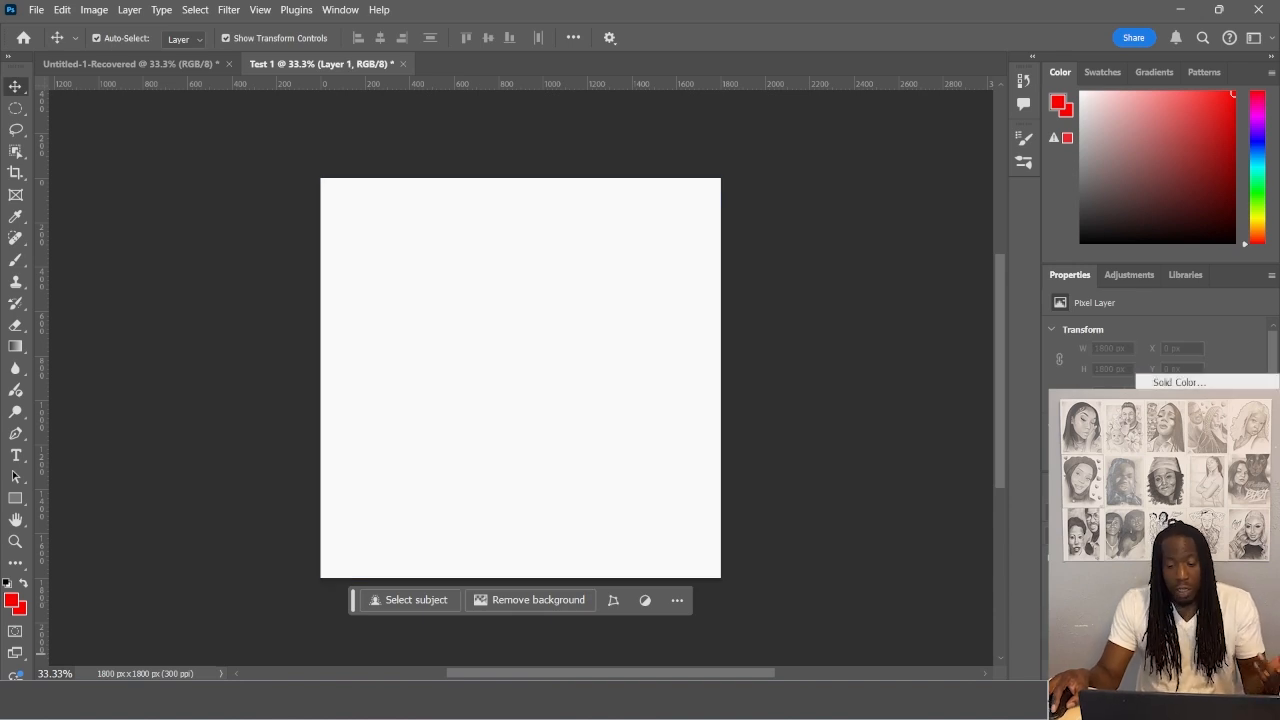
pyautogui.click(1180, 382)
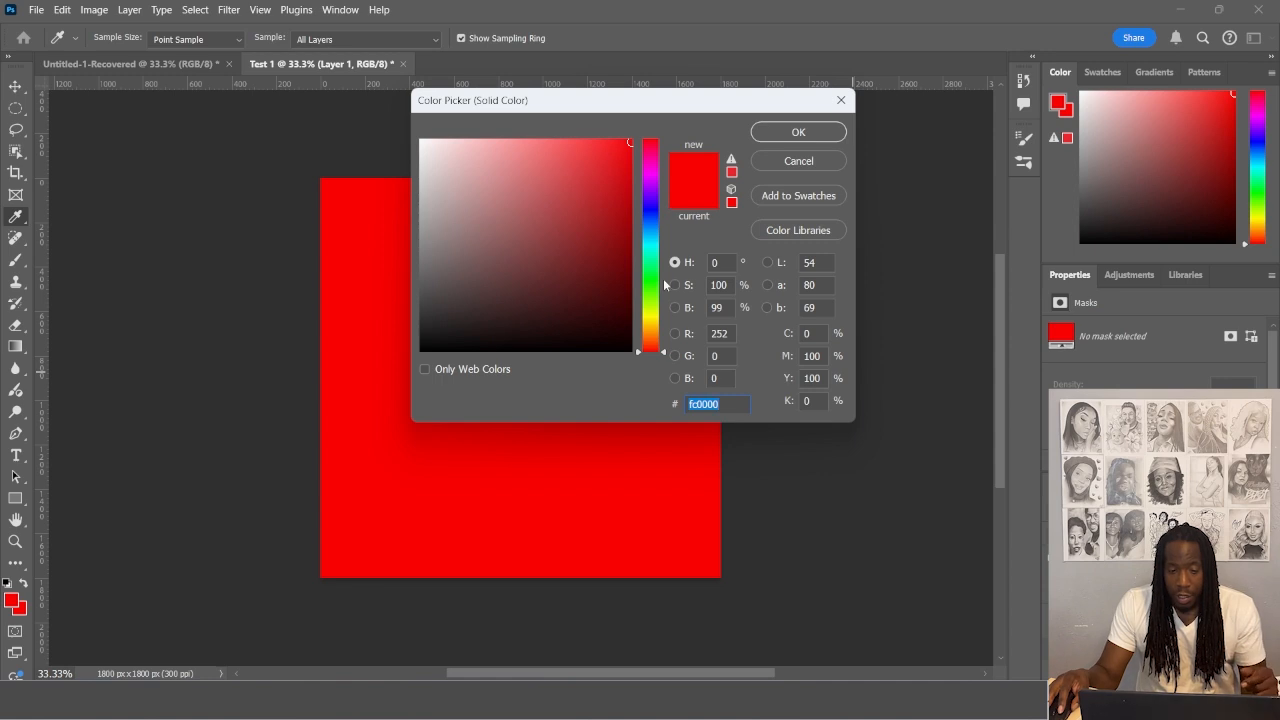
pyautogui.moveTo(664, 286); pyautogui.dragTo(657, 244)
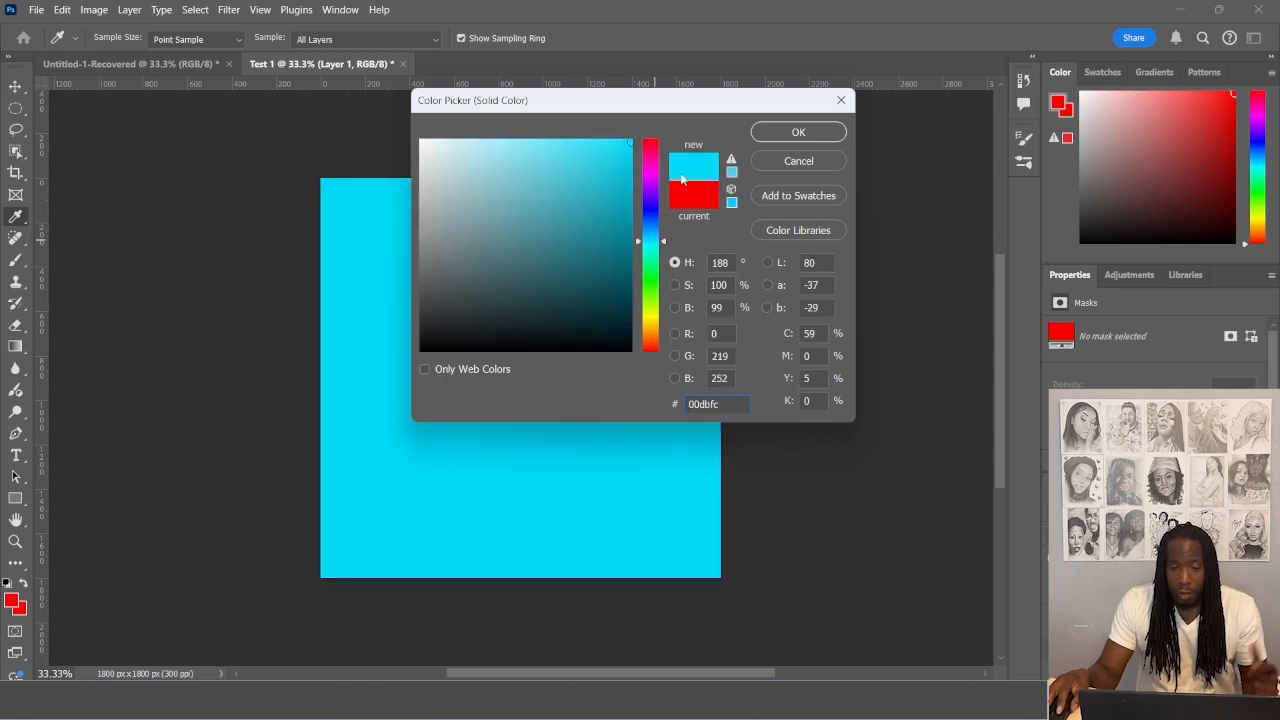
pyautogui.click(794, 131)
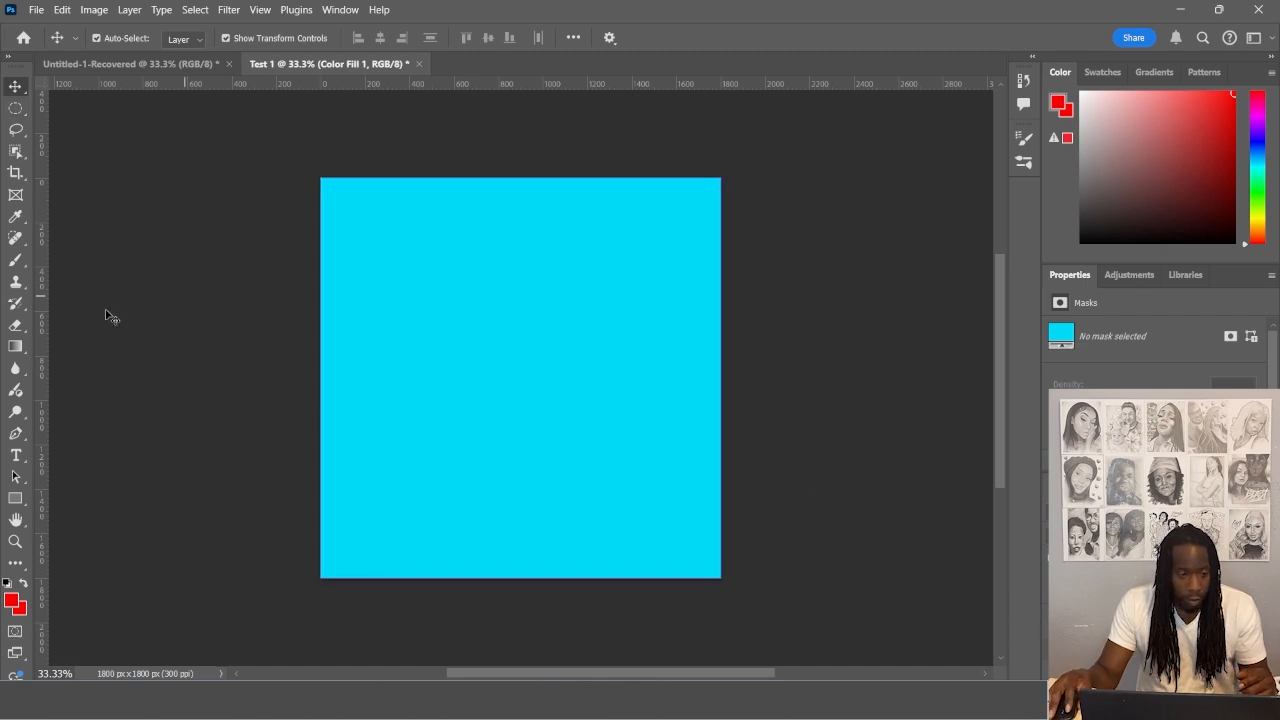
# Activate the Crop tool, convert the cyan colour fill layer to a smart object, and open its contents
pyautogui.click(15, 172)
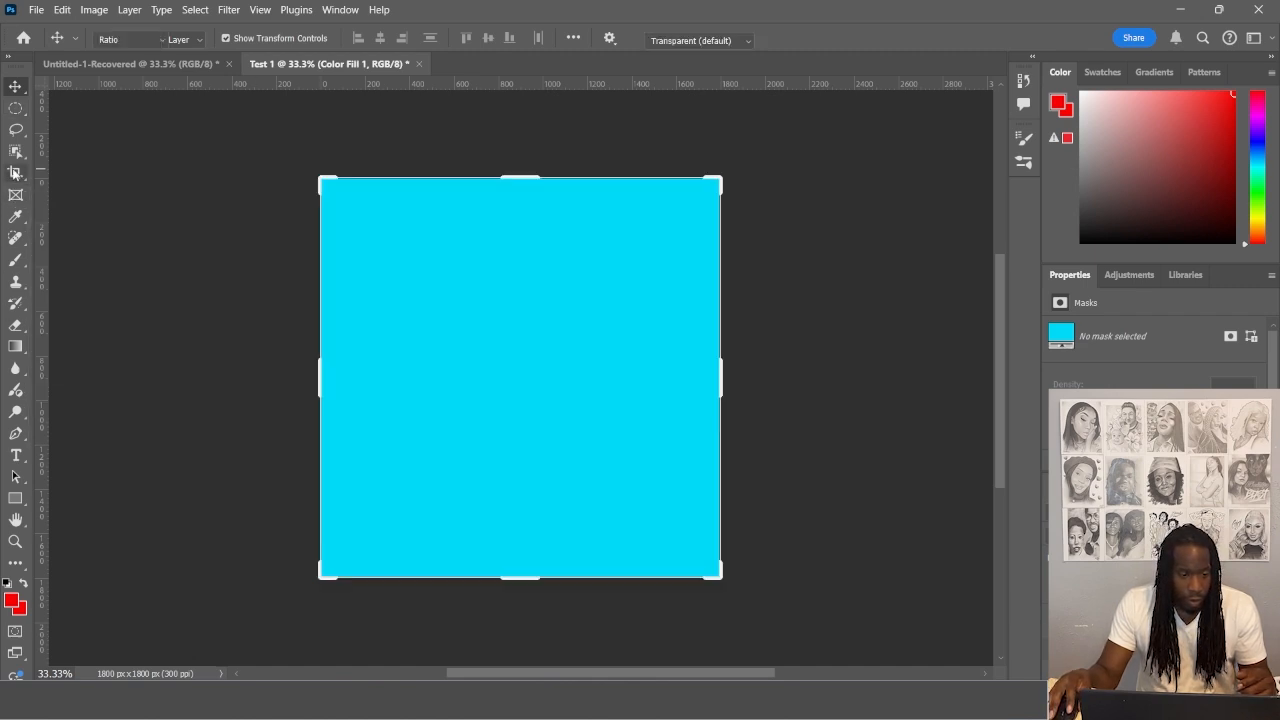
pyautogui.rightClick(1150, 575)
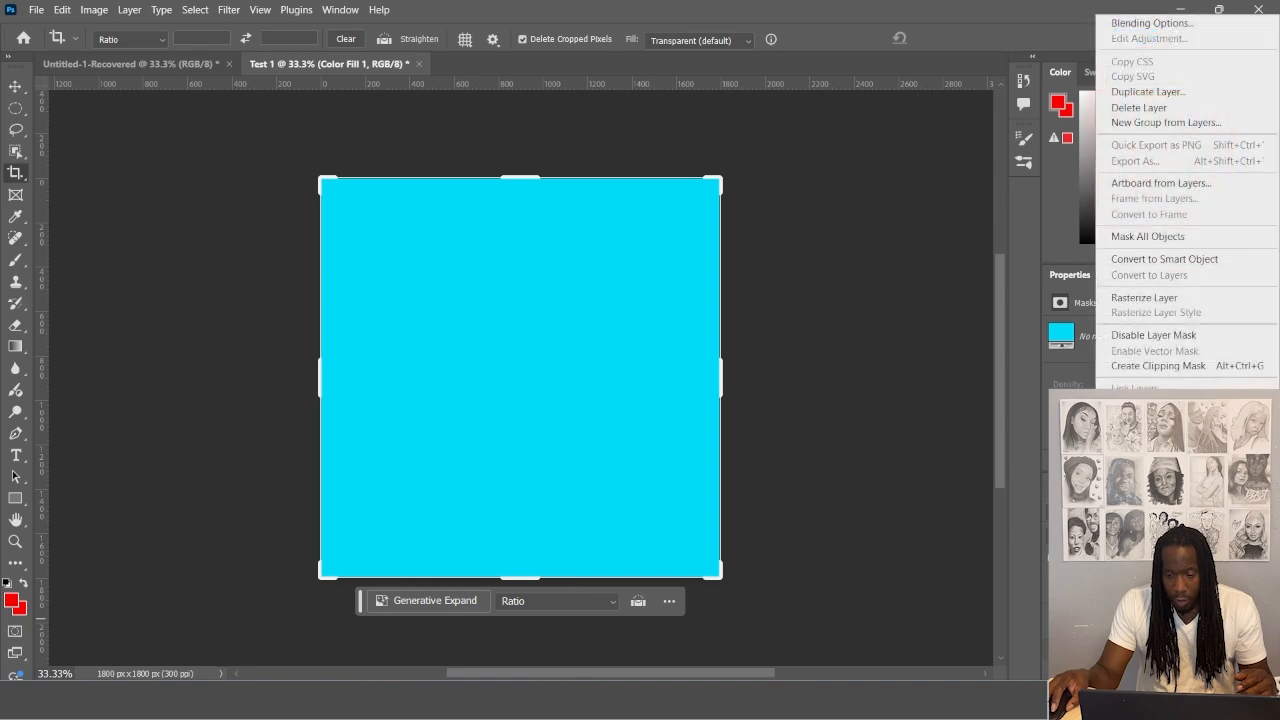
pyautogui.click(1150, 570)
pyautogui.rightClick(1150, 567)
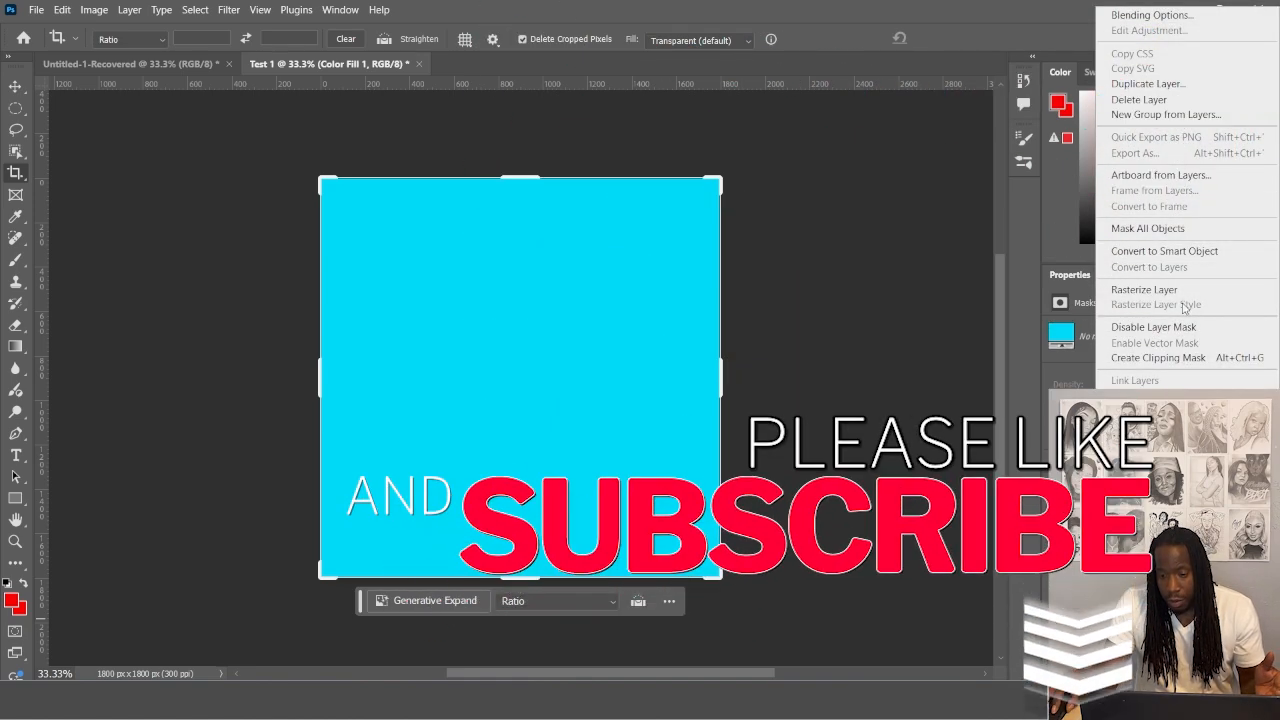
pyautogui.click(1160, 251)
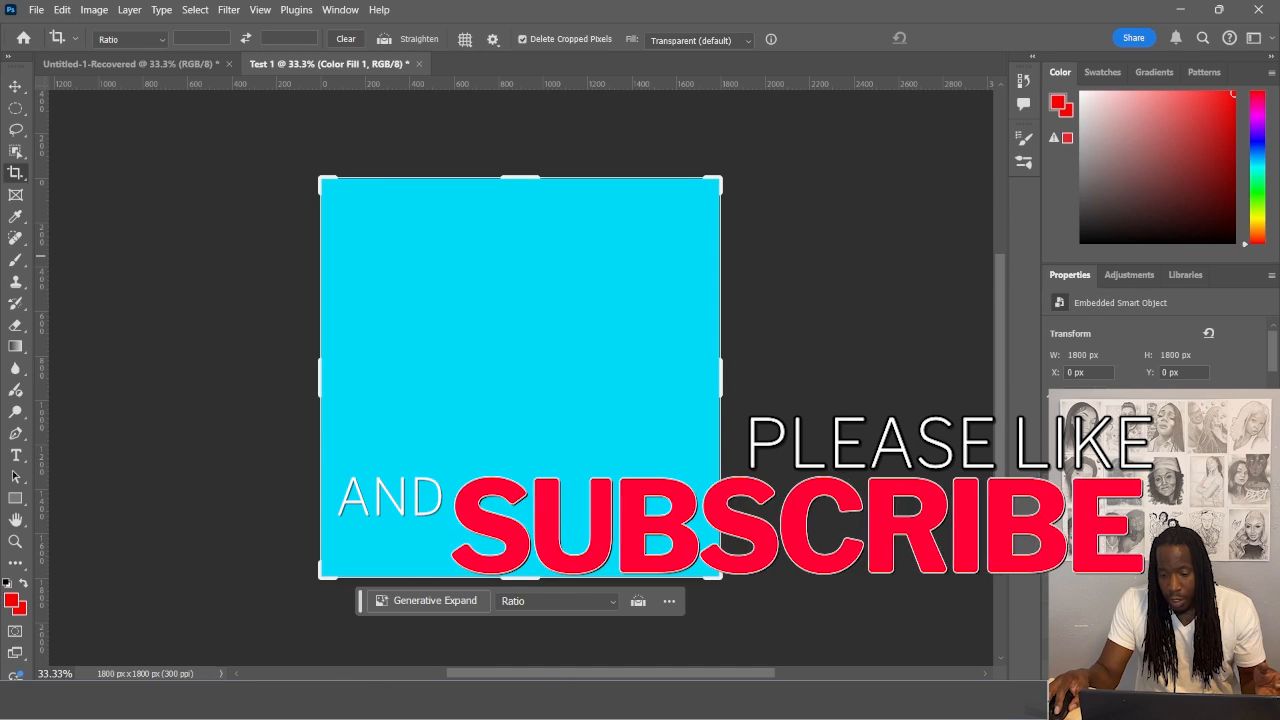
pyautogui.doubleClick(1088, 570)
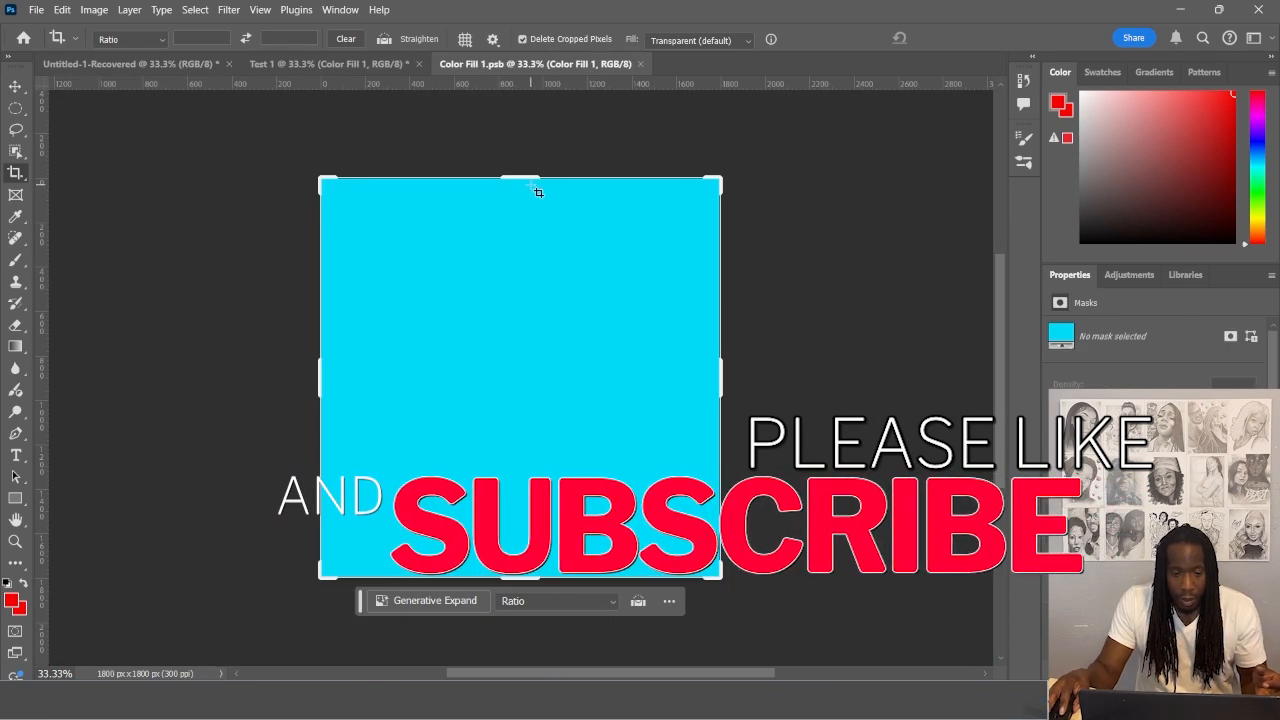
# Crop the smart object's cyan contents to about 666 x 990 px, then save and close them
pyautogui.moveTo(538, 192); pyautogui.dragTo(538, 314)
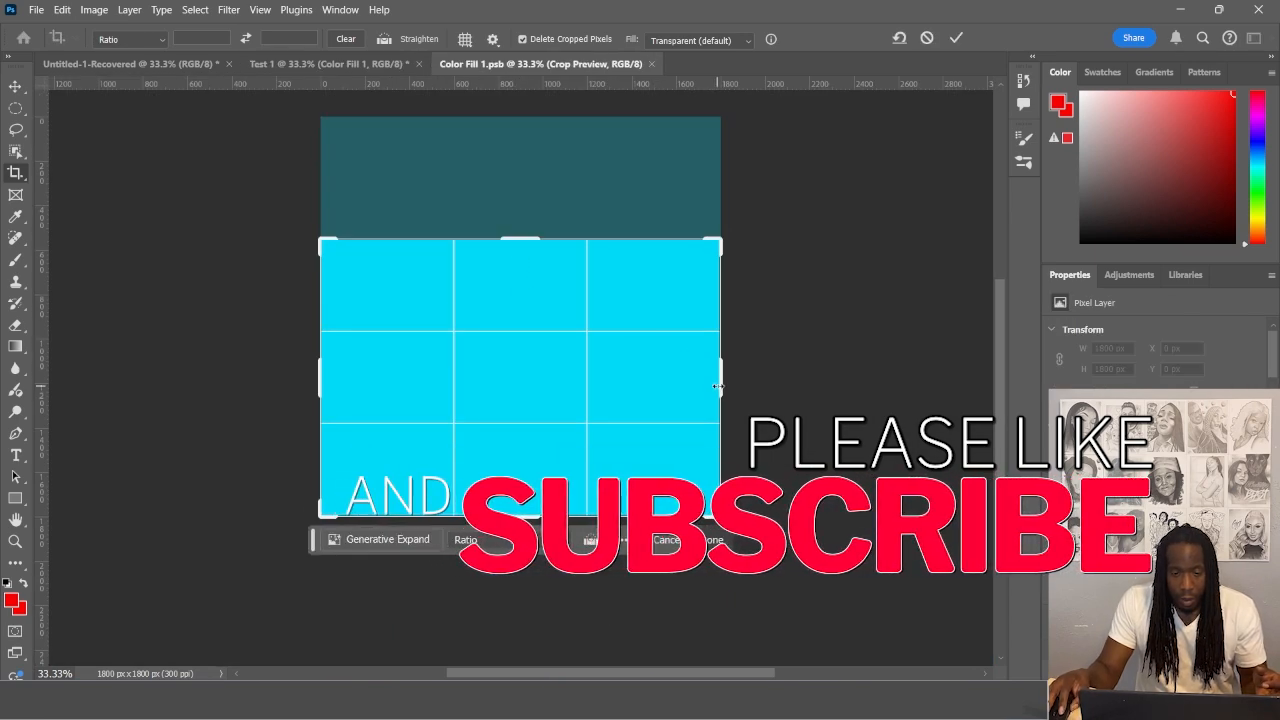
pyautogui.moveTo(718, 386); pyautogui.dragTo(603, 378)
pyautogui.moveTo(436, 395); pyautogui.dragTo(450, 376)
pyautogui.moveTo(517, 523); pyautogui.dragTo(523, 495)
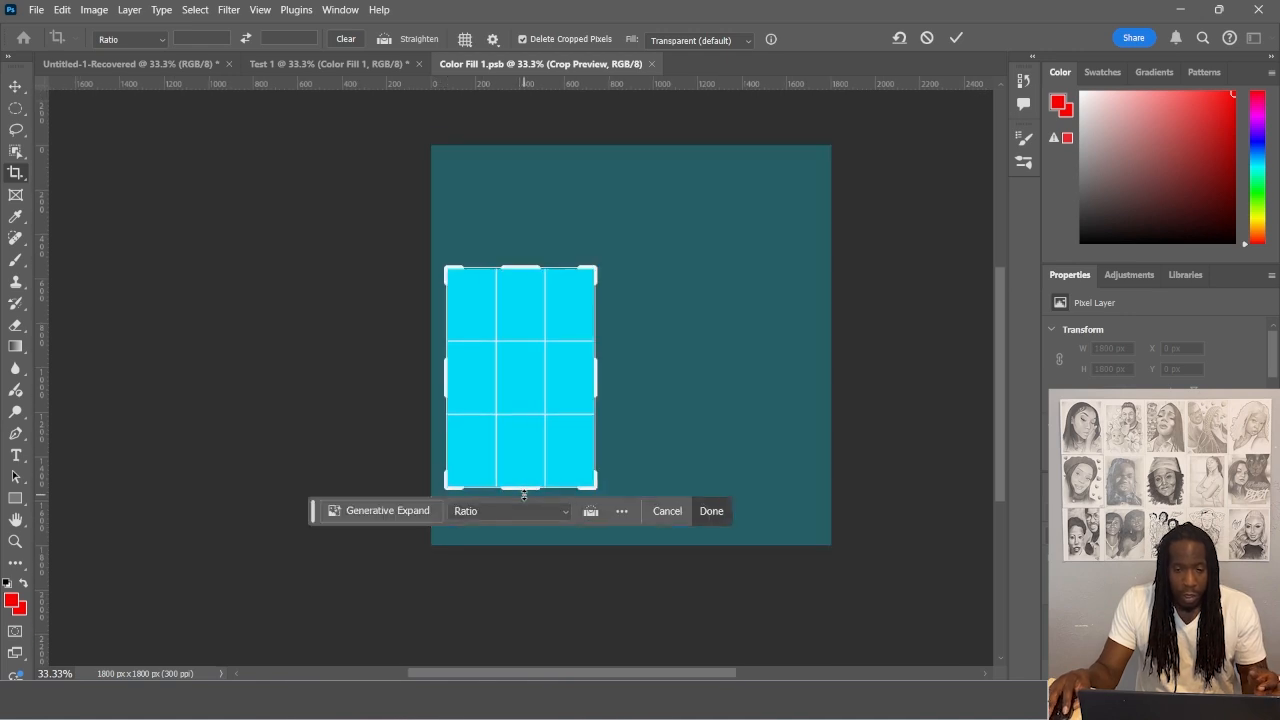
pyautogui.click(953, 39)
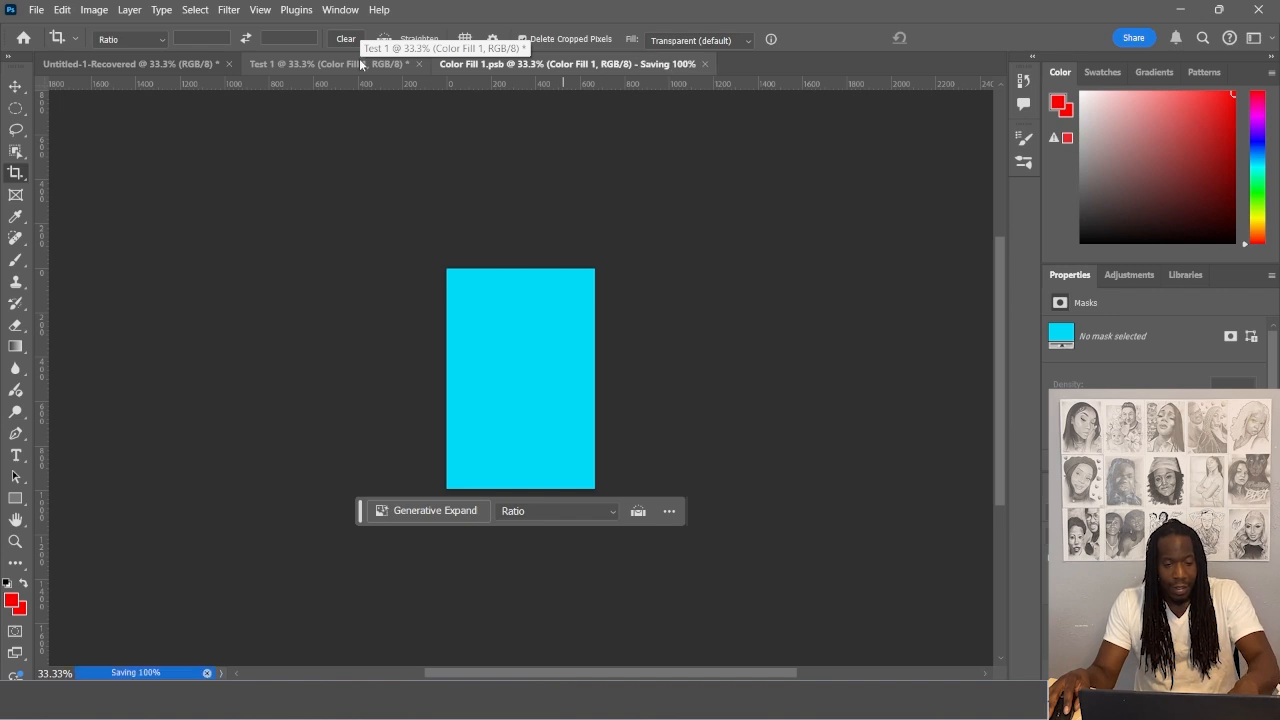
pyautogui.click(640, 64)
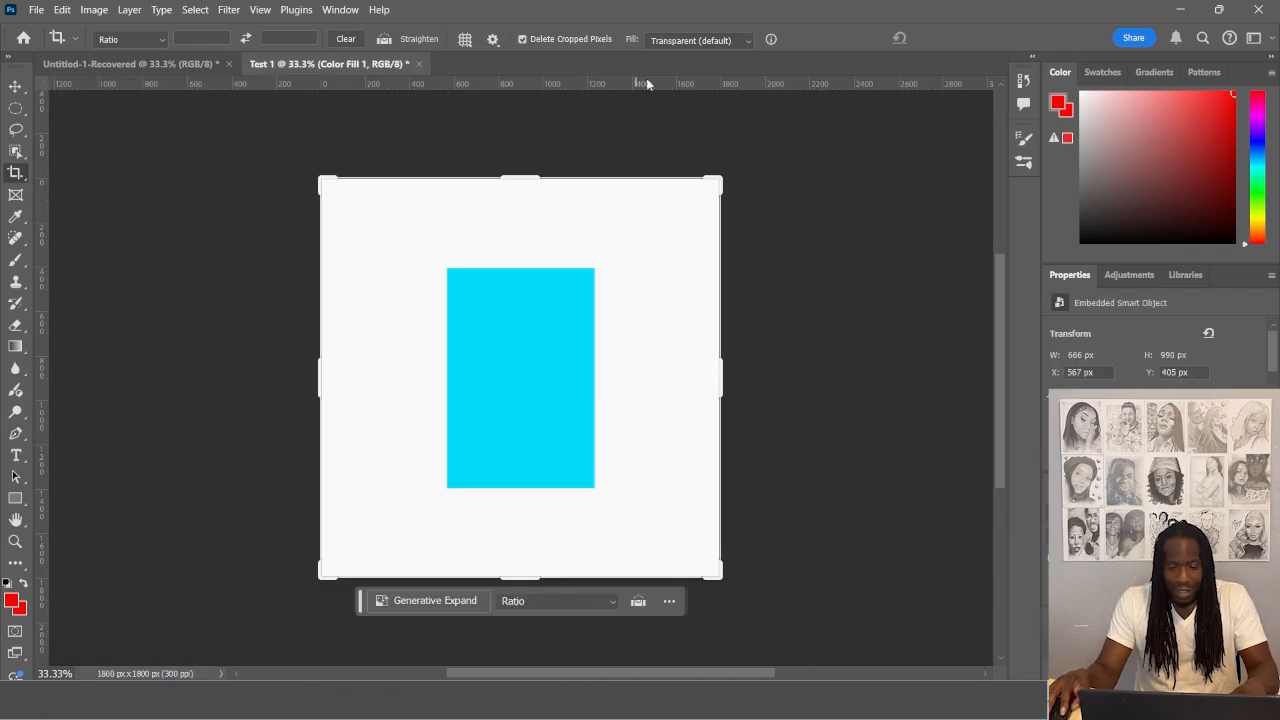
# With the Move tool, shift the cyan rectangle up and left, and nudge it down to about X 363, Y 345 px
pyautogui.click(14, 90)
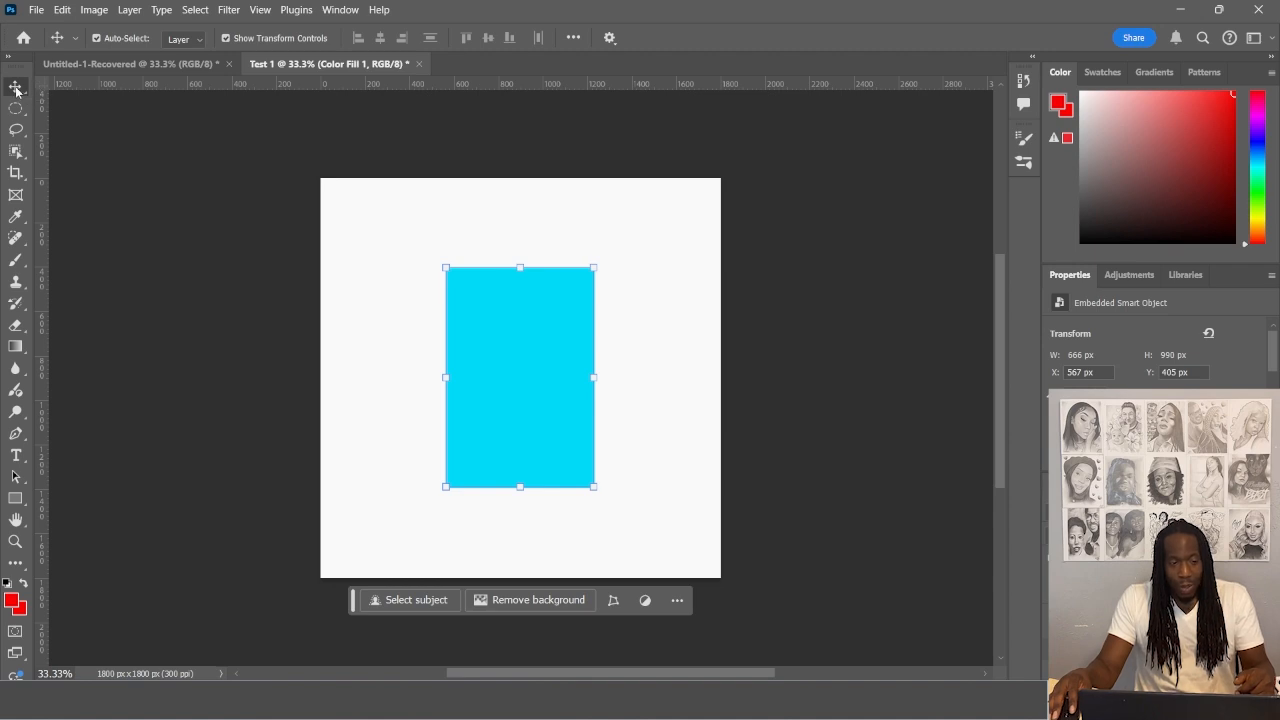
pyautogui.moveTo(541, 408); pyautogui.dragTo(506, 390)
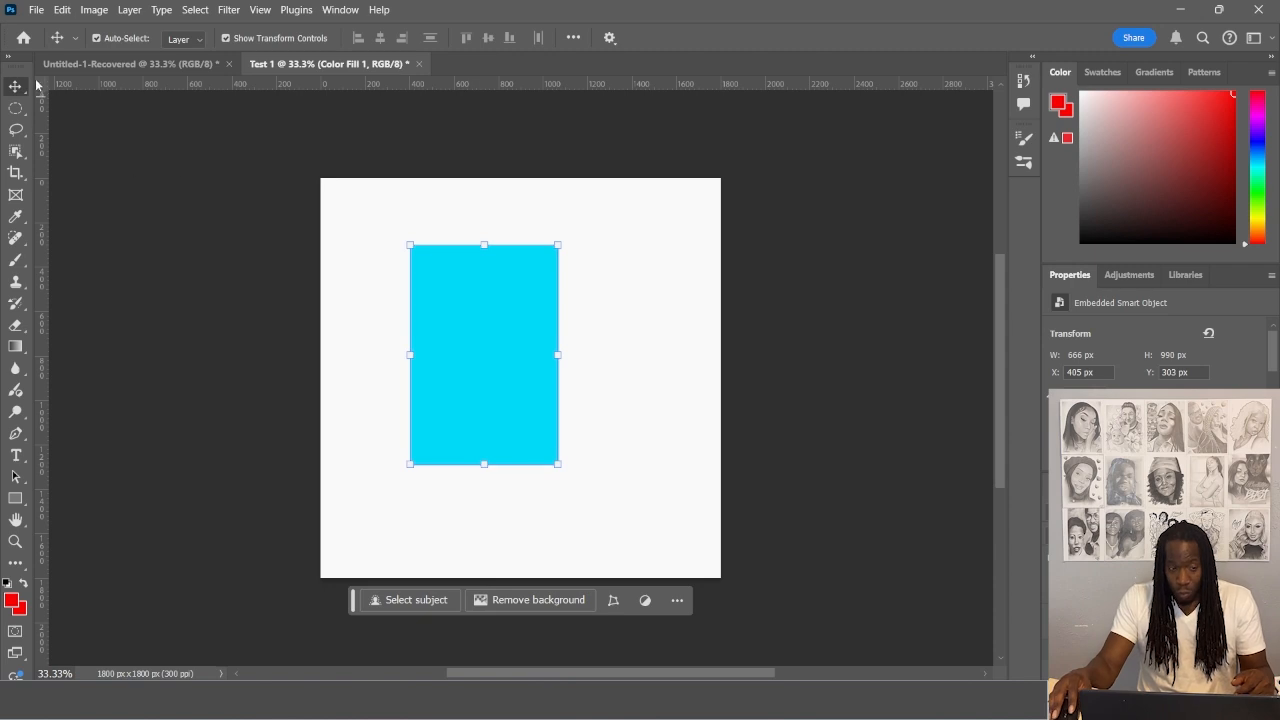
pyautogui.moveTo(481, 349)
pyautogui.mouseDown()
pyautogui.moveTo(560, 394)
pyautogui.moveTo(467, 348)
pyautogui.mouseUp()
pyautogui.press('Down')
pyautogui.press('Down')
pyautogui.press('Down')
pyautogui.press('Down')
pyautogui.press('Down')
pyautogui.press('Down')
pyautogui.press('Down')
pyautogui.press('Down')
pyautogui.press('Down')
pyautogui.press('Down')
pyautogui.press('Down')
pyautogui.press('Down')
pyautogui.press('Down')
pyautogui.press('Down')
pyautogui.press('Down')
pyautogui.press('Down')
pyautogui.press('Down')
pyautogui.press('Down')
pyautogui.press('Down')
pyautogui.press('Down')
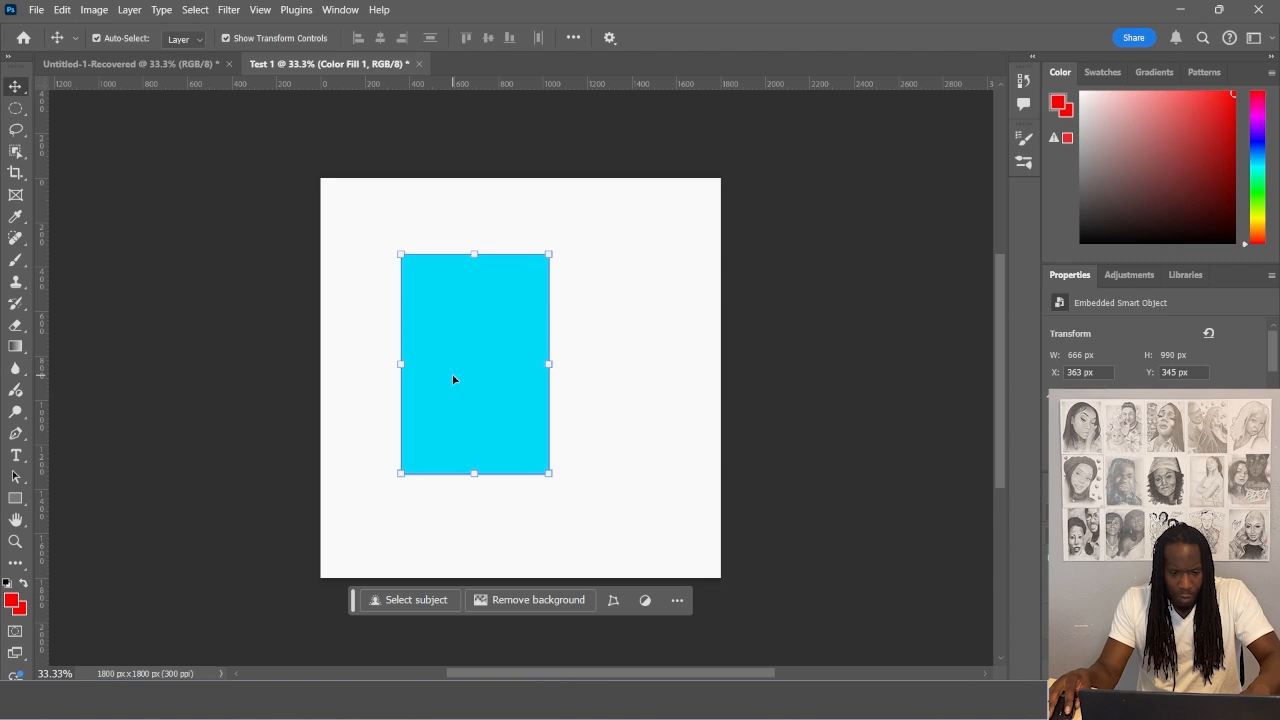
# Move the cyan rectangle against the canvas's left edge and try scaling it down from its upper-left corner
pyautogui.moveTo(452, 380); pyautogui.dragTo(376, 374)
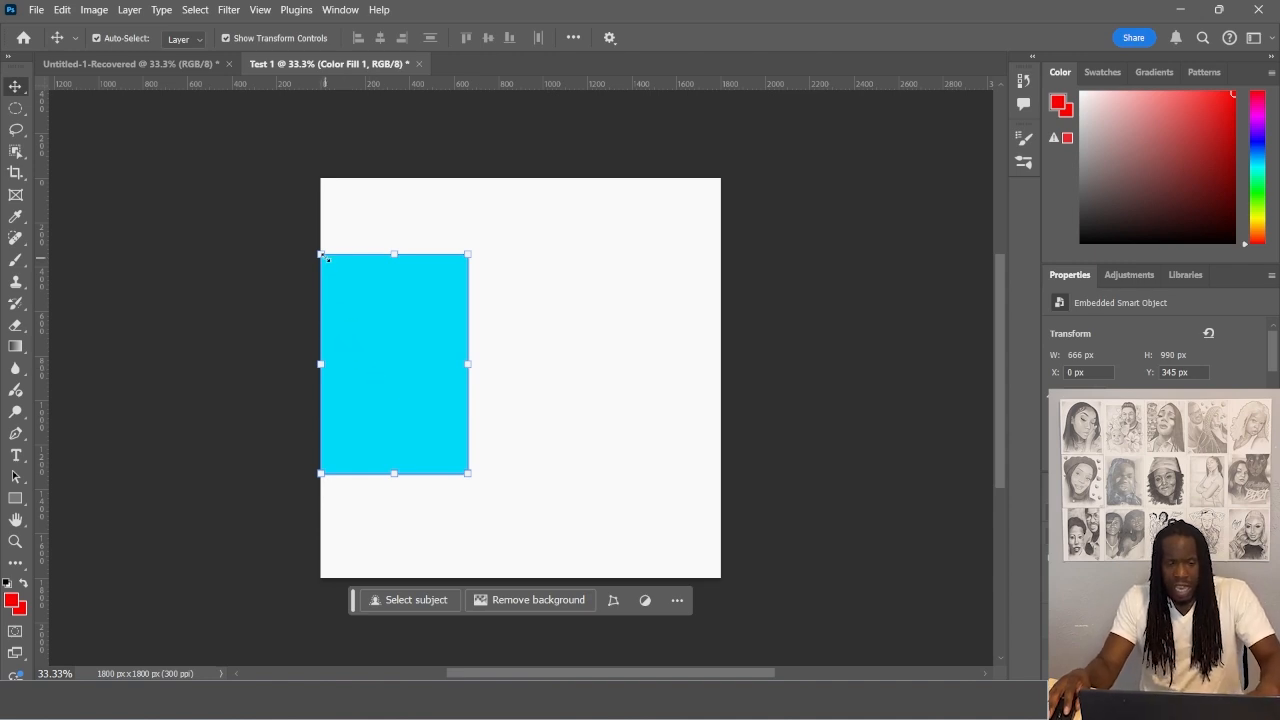
pyautogui.moveTo(320, 253); pyautogui.dragTo(390, 342)
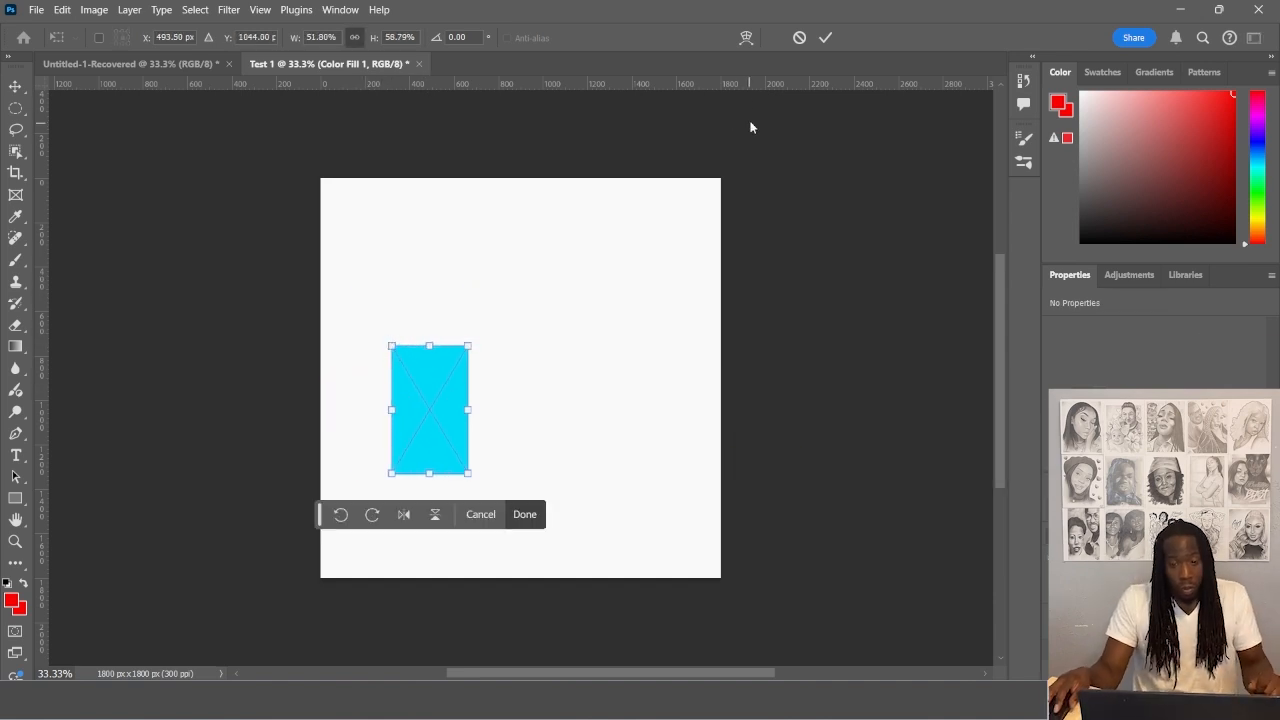
pyautogui.click(800, 37)
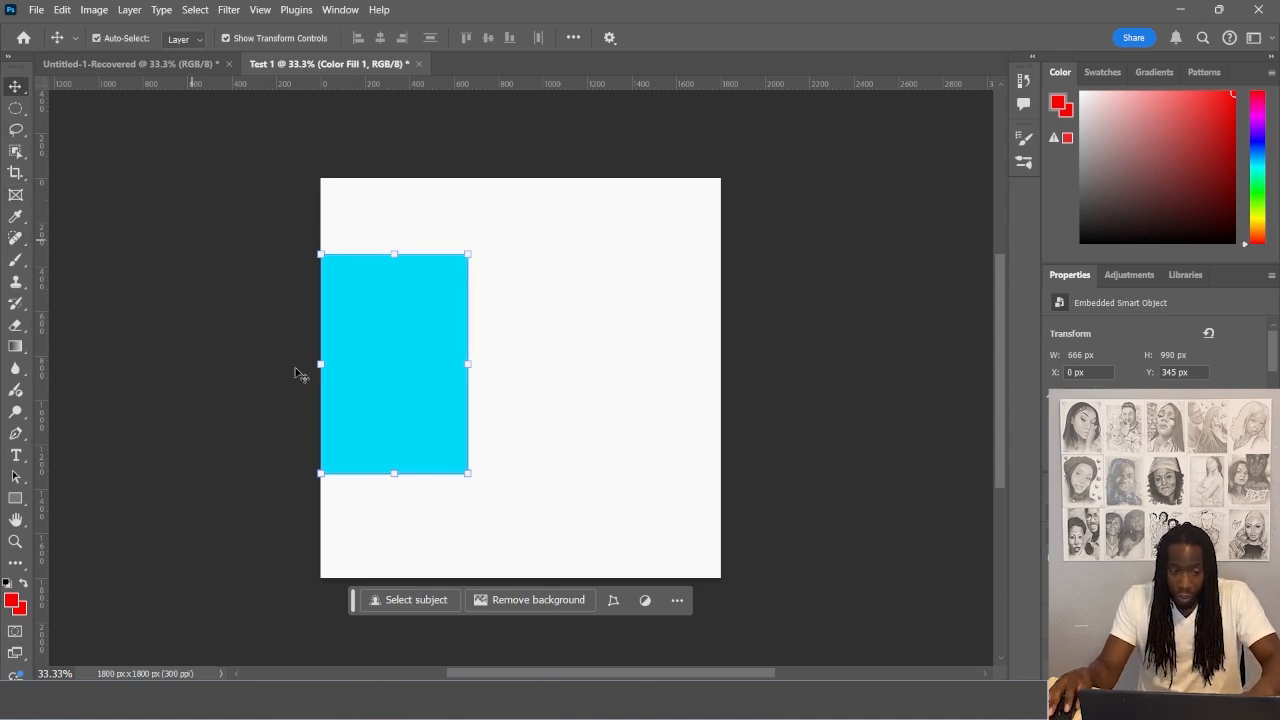
# Duplicate the white background layer and move the cyan rectangle to about X 48, Y 231 px
pyautogui.moveTo(385, 400); pyautogui.dragTo(585, 454)
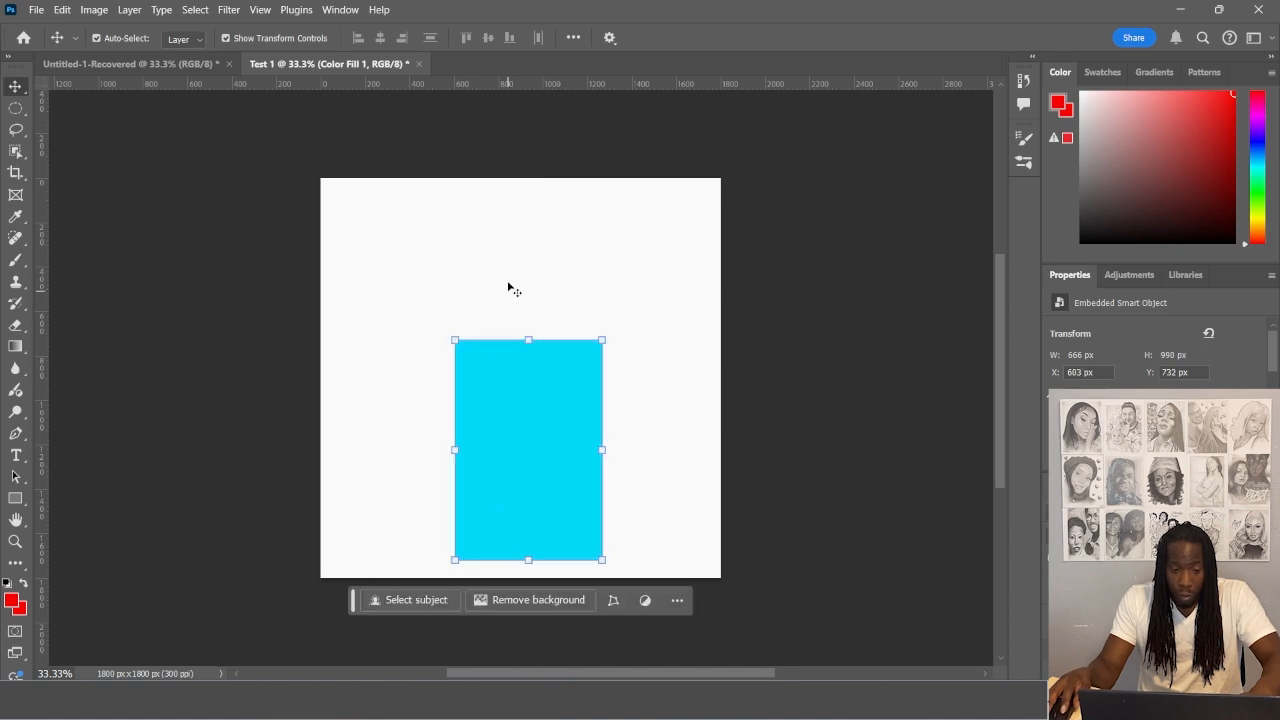
pyautogui.click(402, 231)
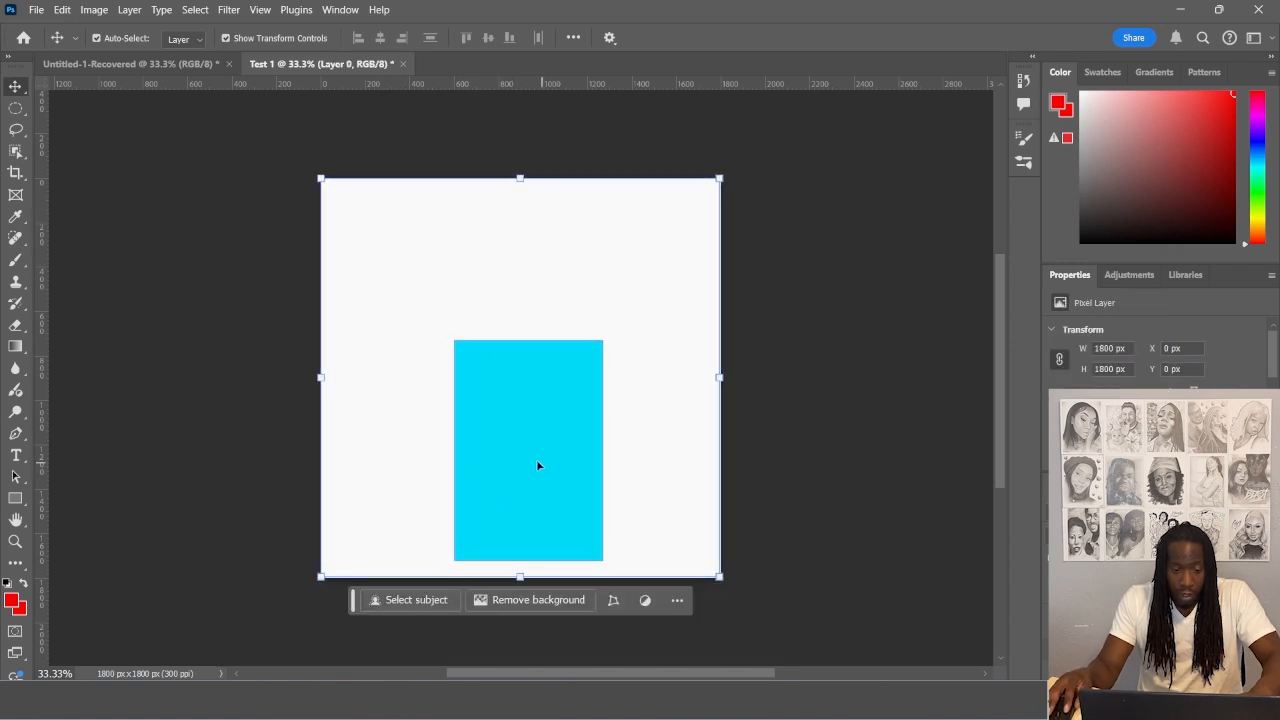
pyautogui.press('ctrl')
pyautogui.hotkey('ctrl', 'j')
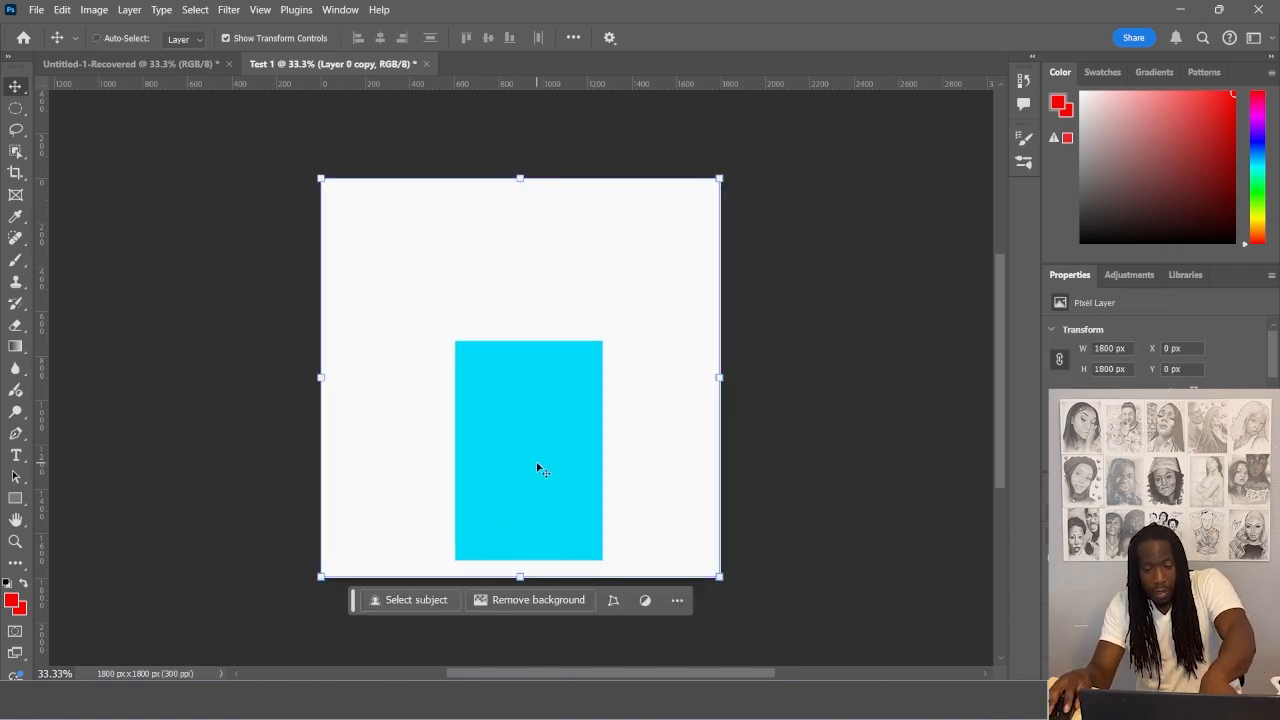
pyautogui.moveTo(544, 495); pyautogui.dragTo(443, 366)
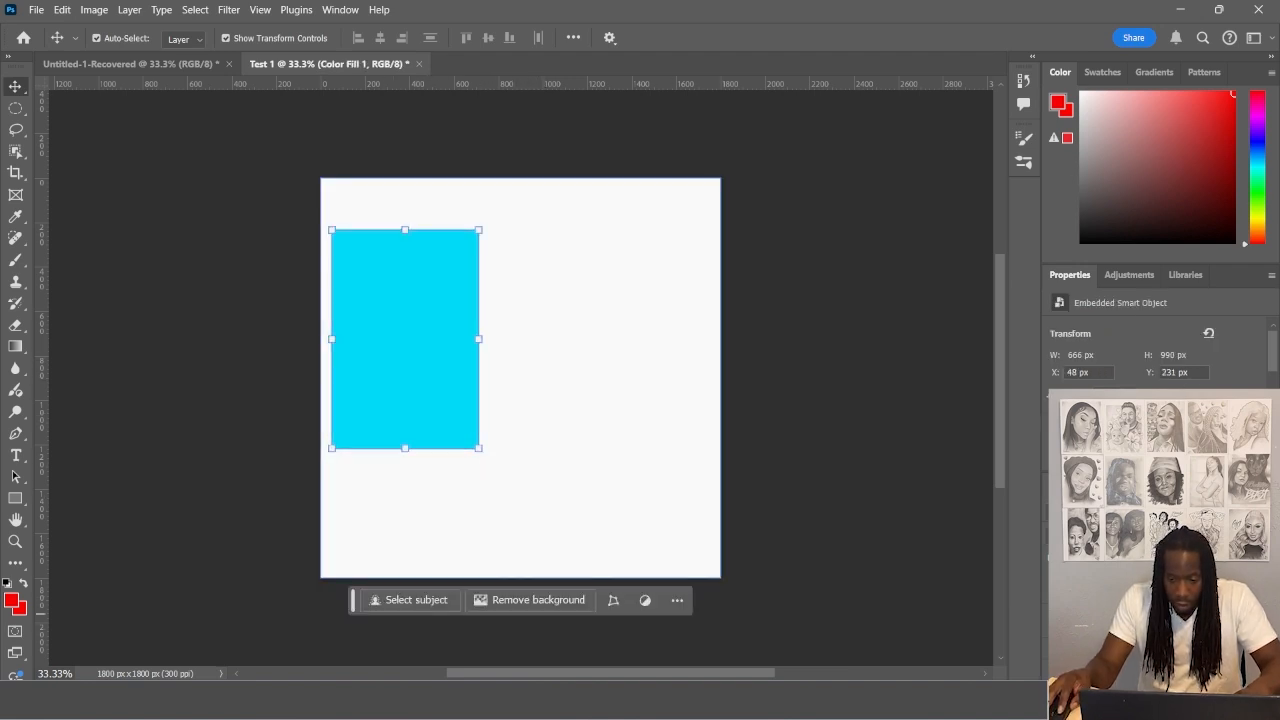
pyautogui.click(670, 507)
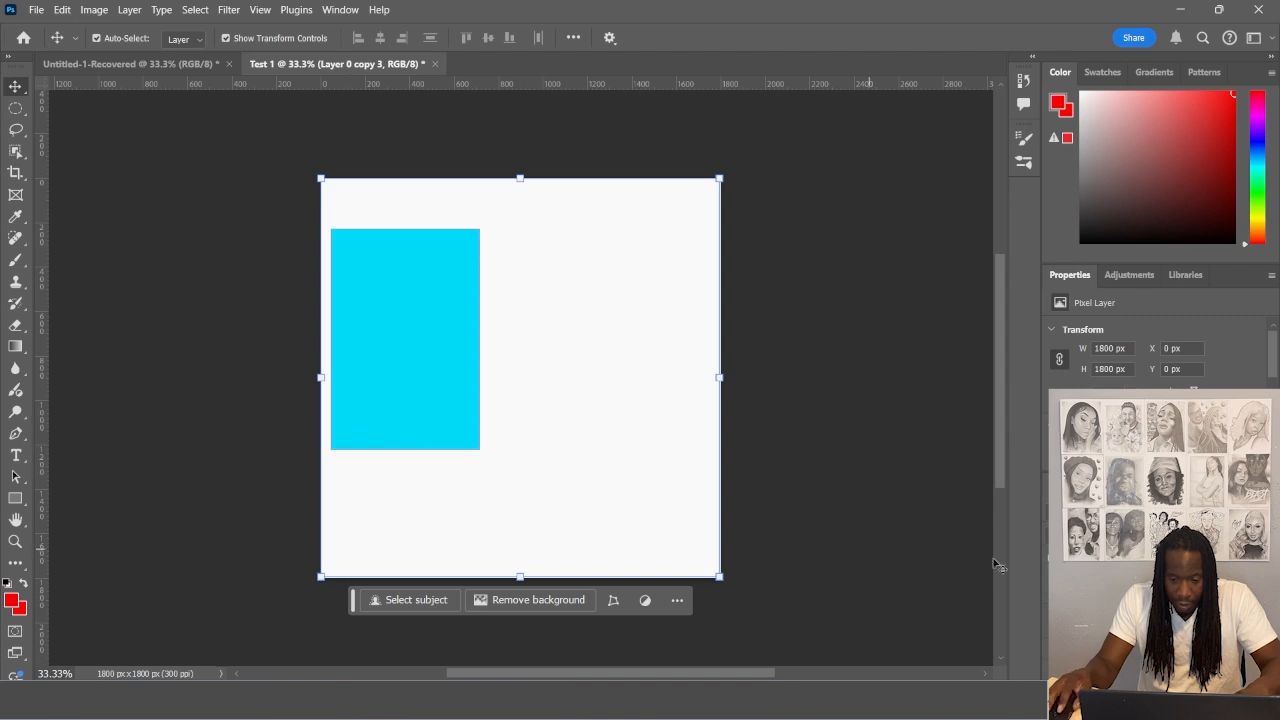
# Duplicate the cyan rectangle layer and spread the copies across the canvas, one at about X 234, Y 516 px
pyautogui.press('ctrl')
pyautogui.click(1150, 581)
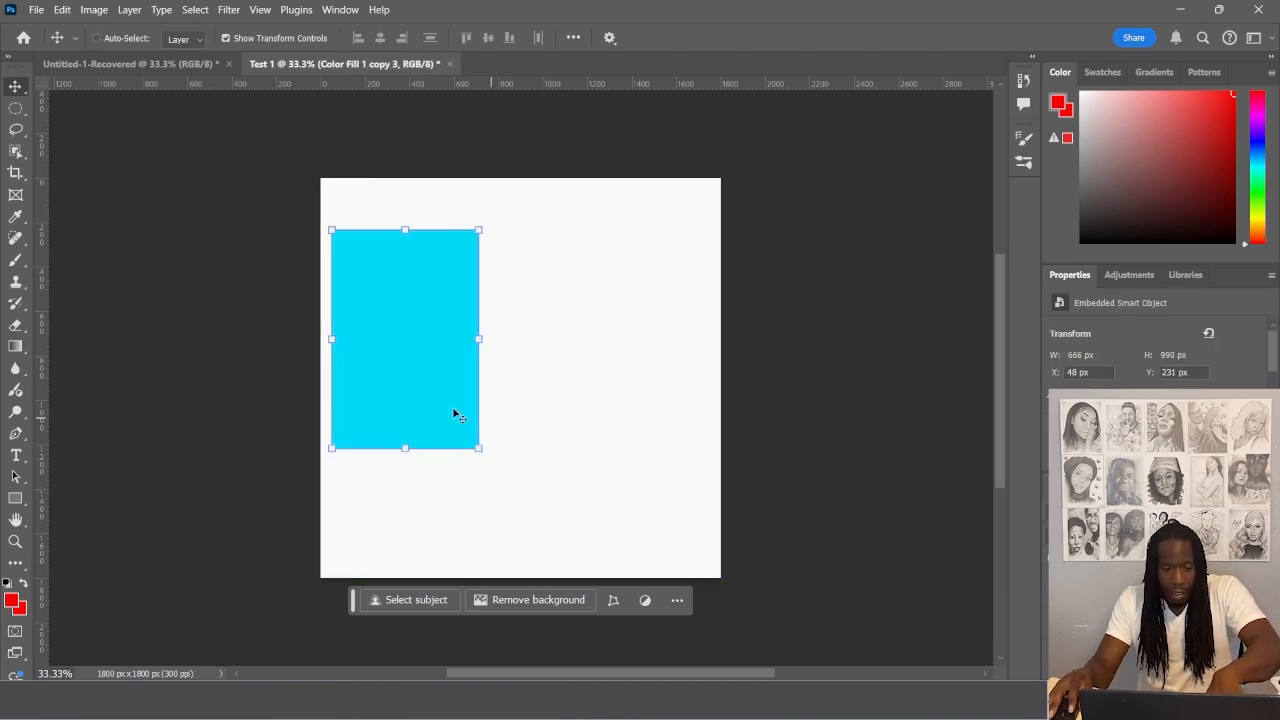
pyautogui.moveTo(437, 389); pyautogui.dragTo(489, 465)
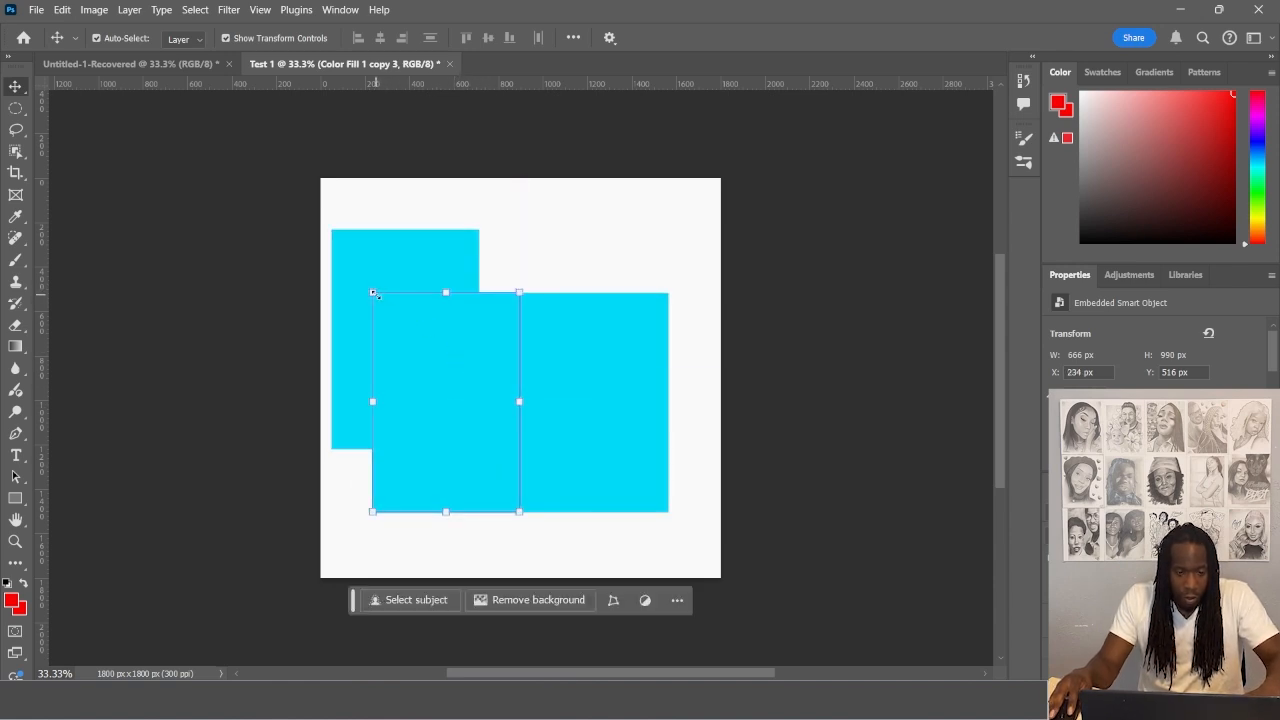
# Shrink the middle rectangle copy to about 303 x 345 px and place it below the large rectangle
pyautogui.hotkey('ctrl', 't')
pyautogui.moveTo(372, 293); pyautogui.dragTo(452, 431)
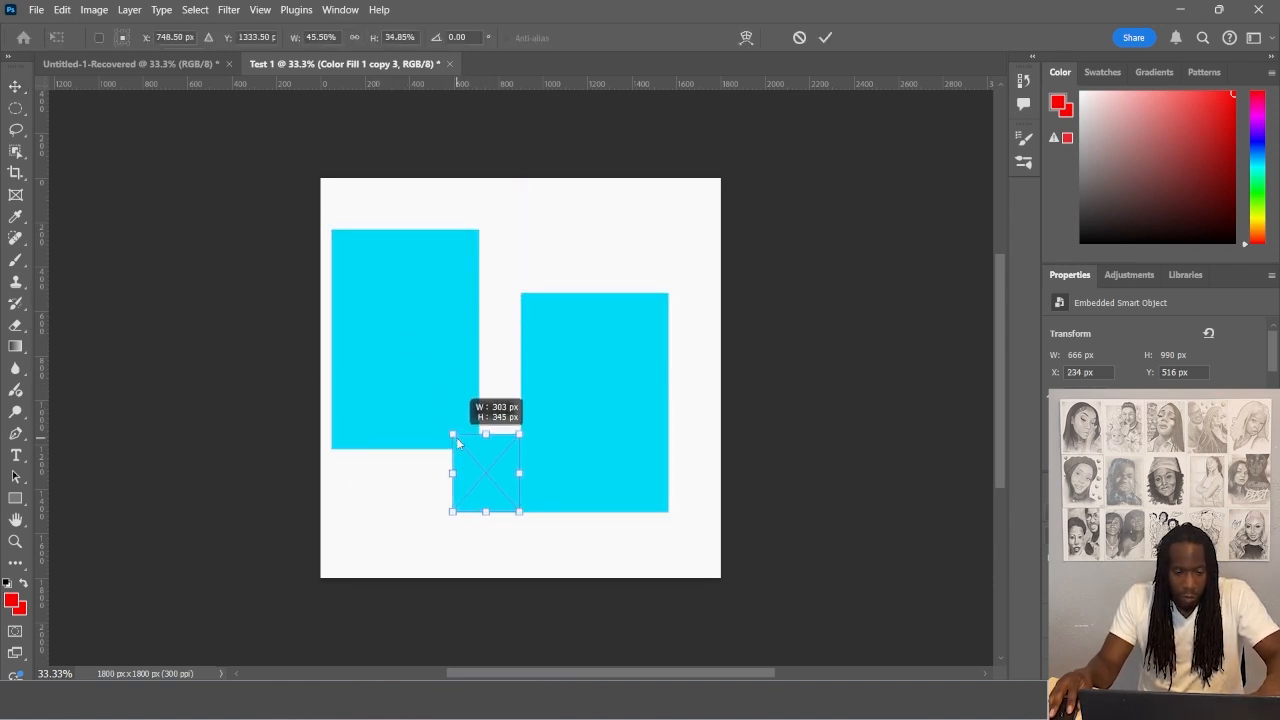
pyautogui.moveTo(485, 479); pyautogui.dragTo(398, 513)
pyautogui.press('Return')
# Move and shrink further rectangle copies, scaling the one in the canvas's upper right to 59.91% width and 37.88% height
pyautogui.moveTo(391, 280); pyautogui.dragTo(555, 298)
pyautogui.click(739, 466)
pyautogui.moveTo(501, 230); pyautogui.dragTo(561, 366)
pyautogui.moveTo(628, 423); pyautogui.dragTo(628, 285)
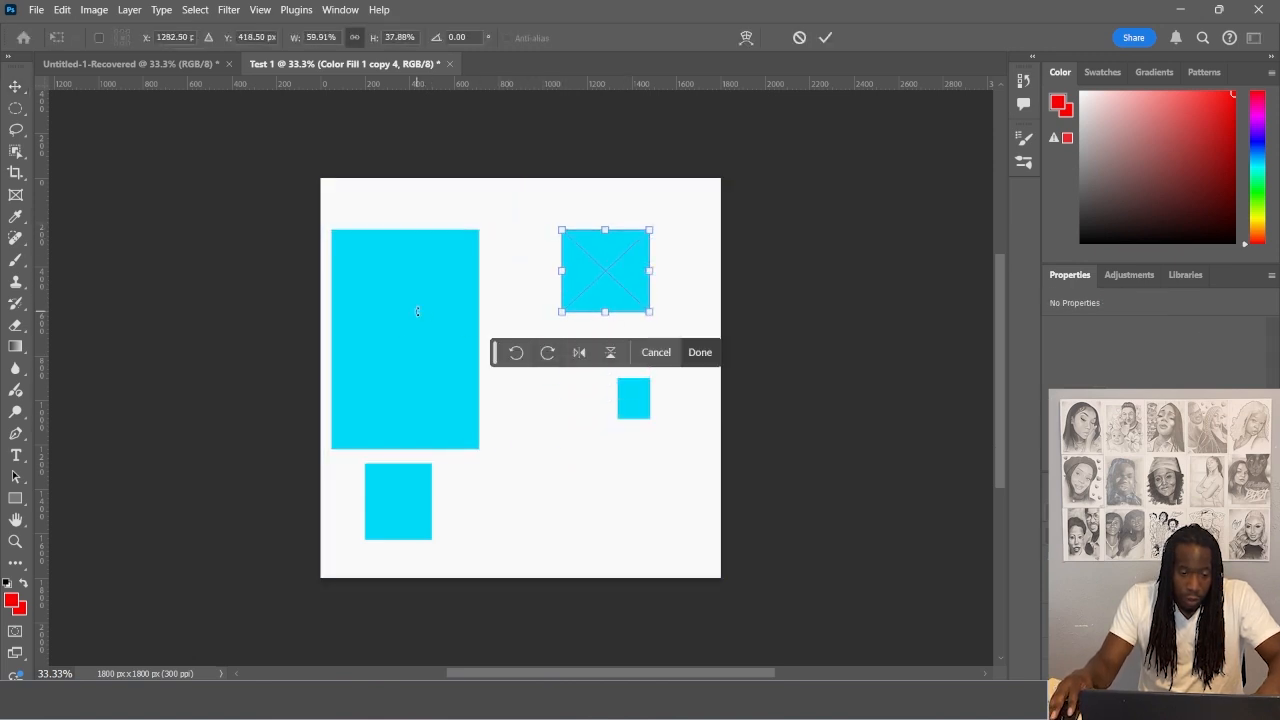
# Rotate the upper-right rectangle copy to about -53.75° and commit the transform
pyautogui.moveTo(424, 308); pyautogui.dragTo(418, 318)
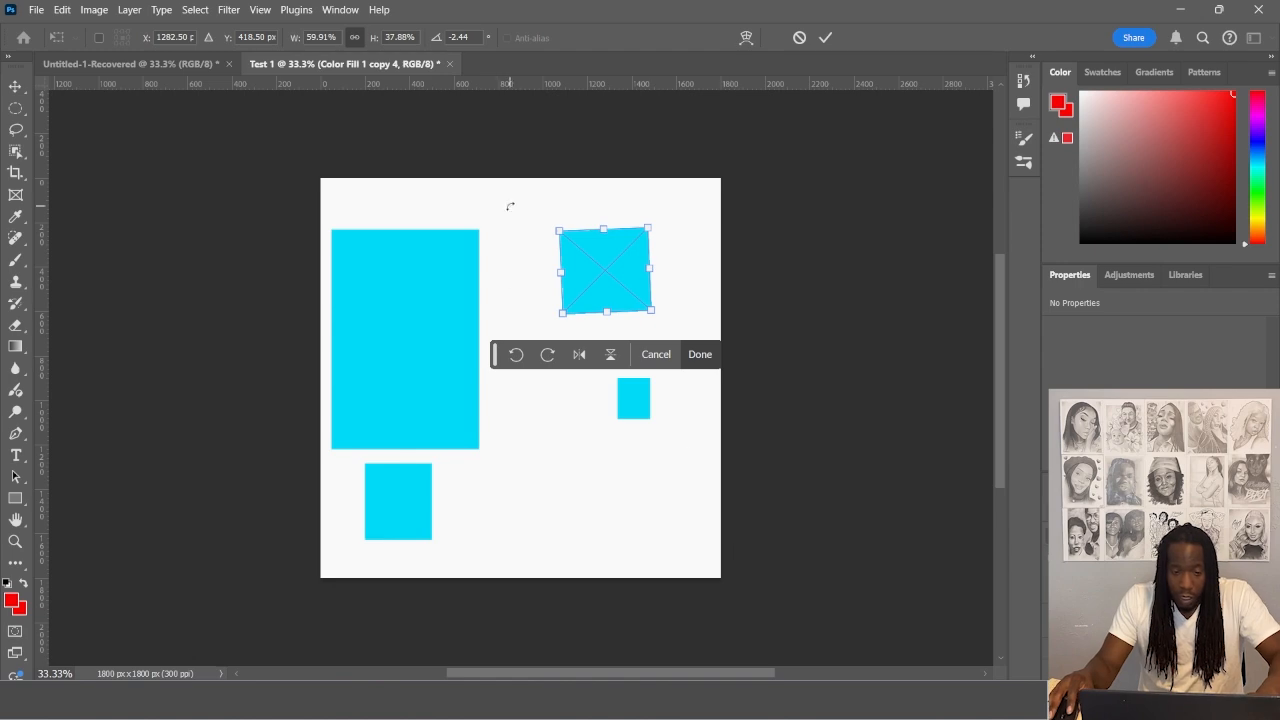
pyautogui.moveTo(524, 246); pyautogui.dragTo(537, 323)
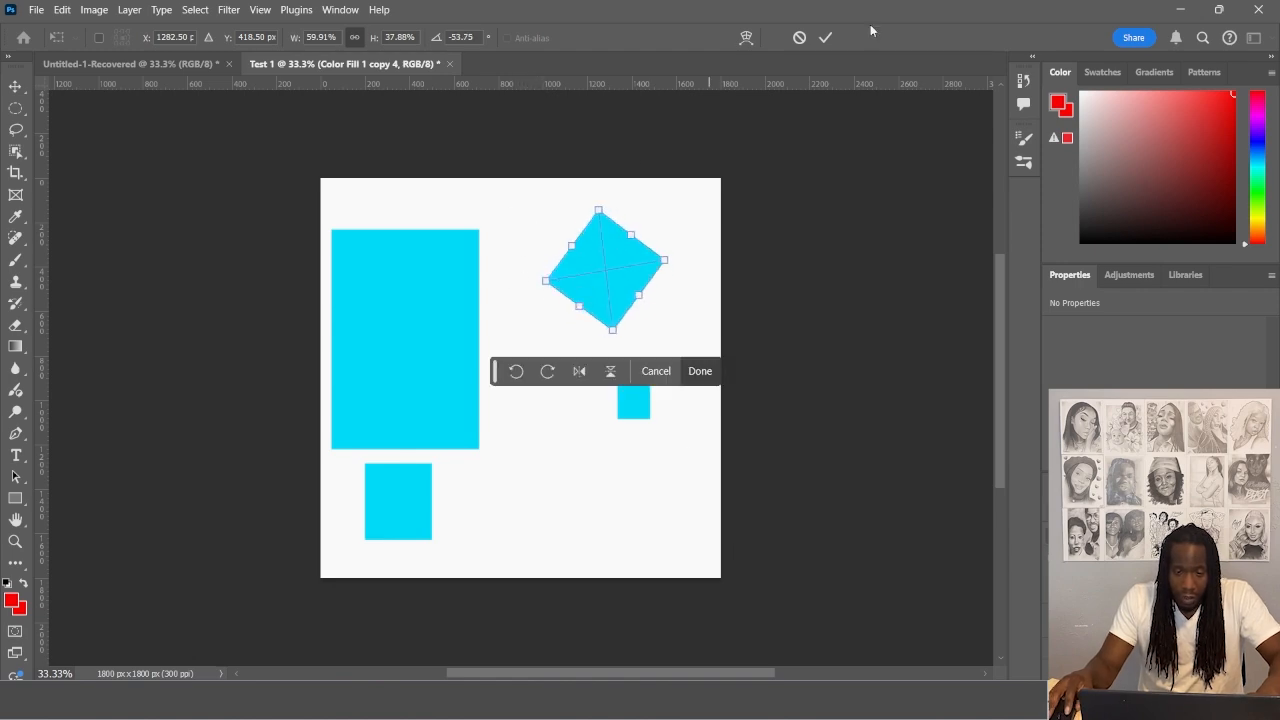
pyautogui.click(825, 38)
# Move the rectangle copy stacked on the large rectangle to the canvas's lower right, scale it to 37.12% and rotate it to -0.21°
pyautogui.moveTo(366, 343); pyautogui.dragTo(504, 421)
pyautogui.moveTo(469, 309); pyautogui.dragTo(566, 489)
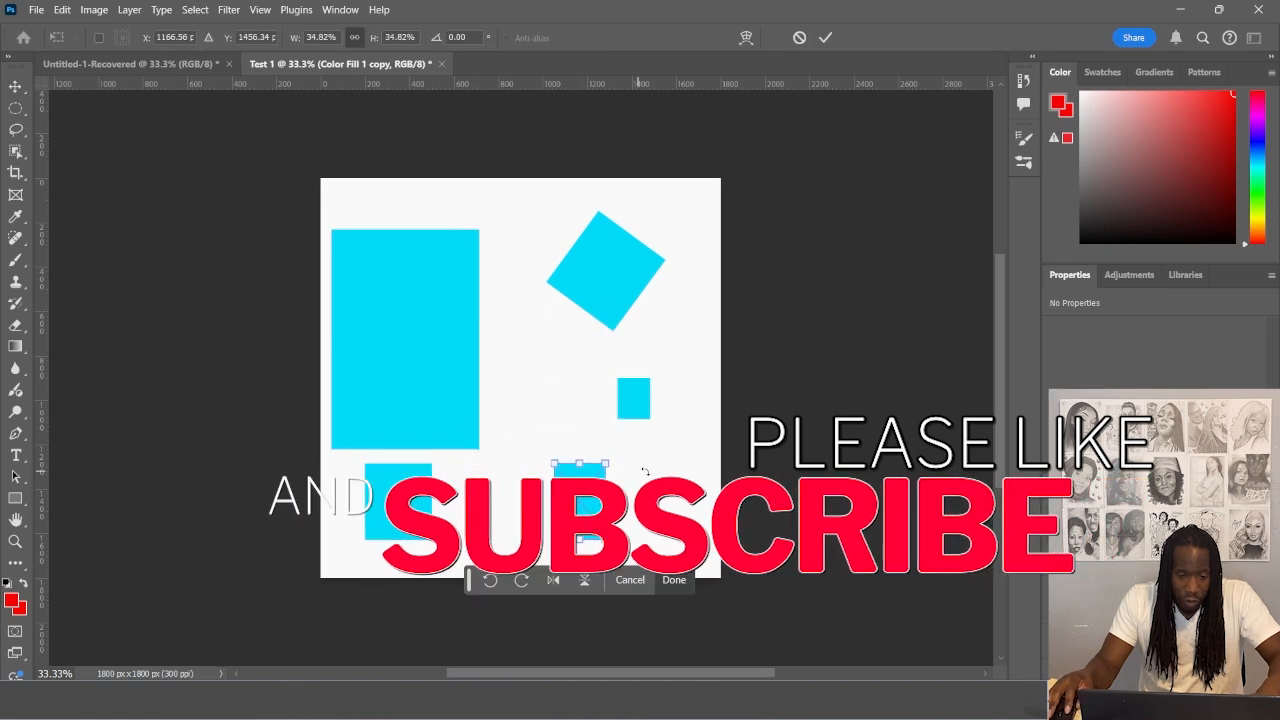
pyautogui.moveTo(620, 451); pyautogui.dragTo(620, 459)
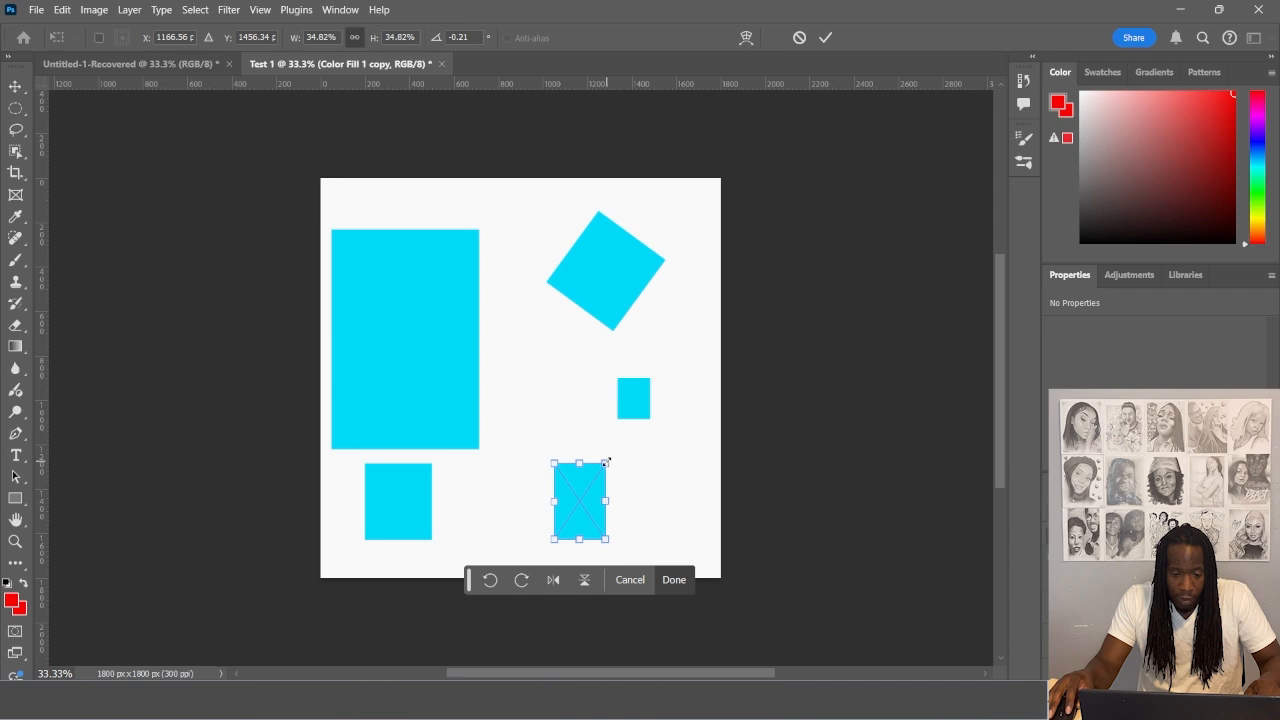
pyautogui.moveTo(608, 461); pyautogui.dragTo(611, 458)
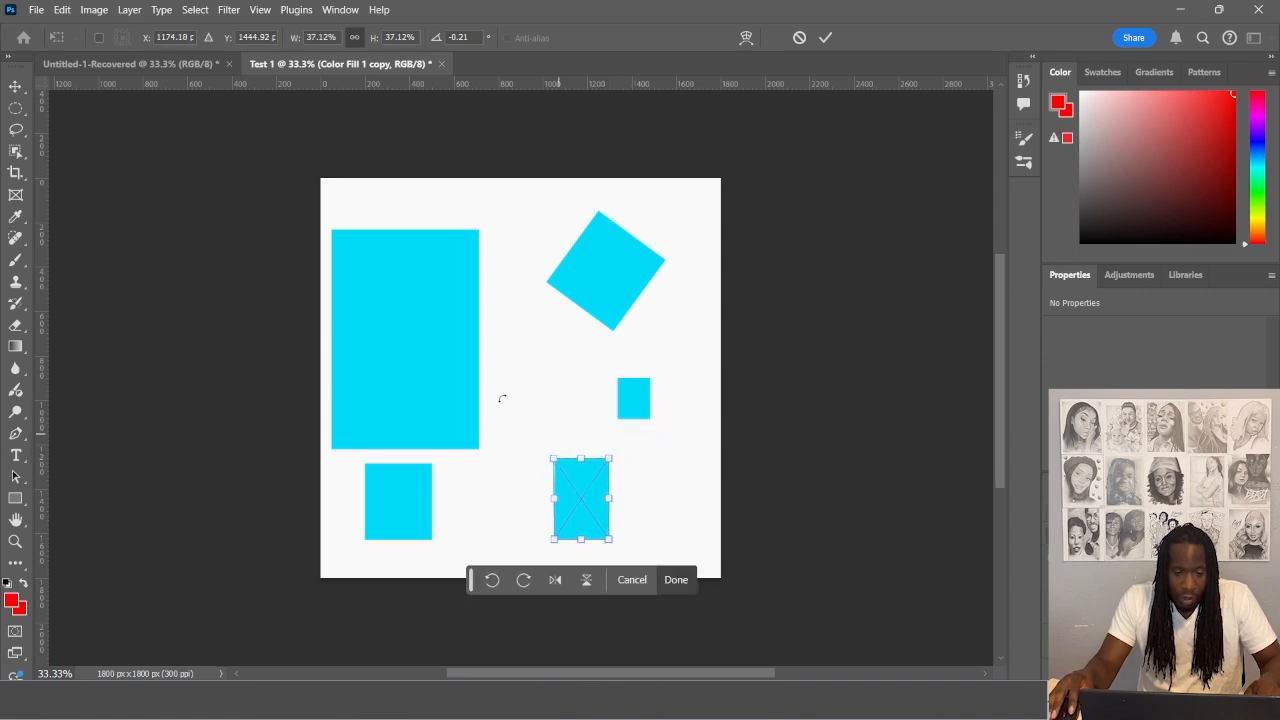
pyautogui.click(826, 37)
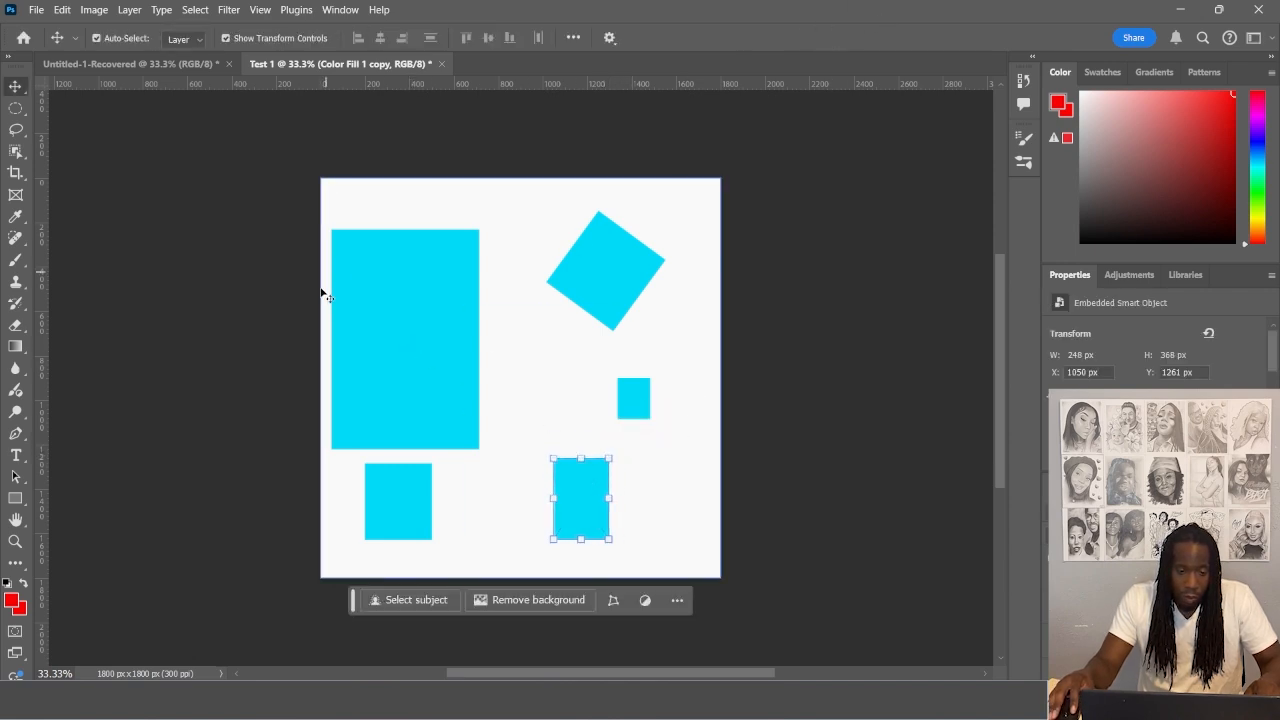
# Scale the large rectangle to 73.11%, about 486 x 724 px, and place it at about X 258, Y 269 px
pyautogui.moveTo(391, 319); pyautogui.dragTo(434, 314)
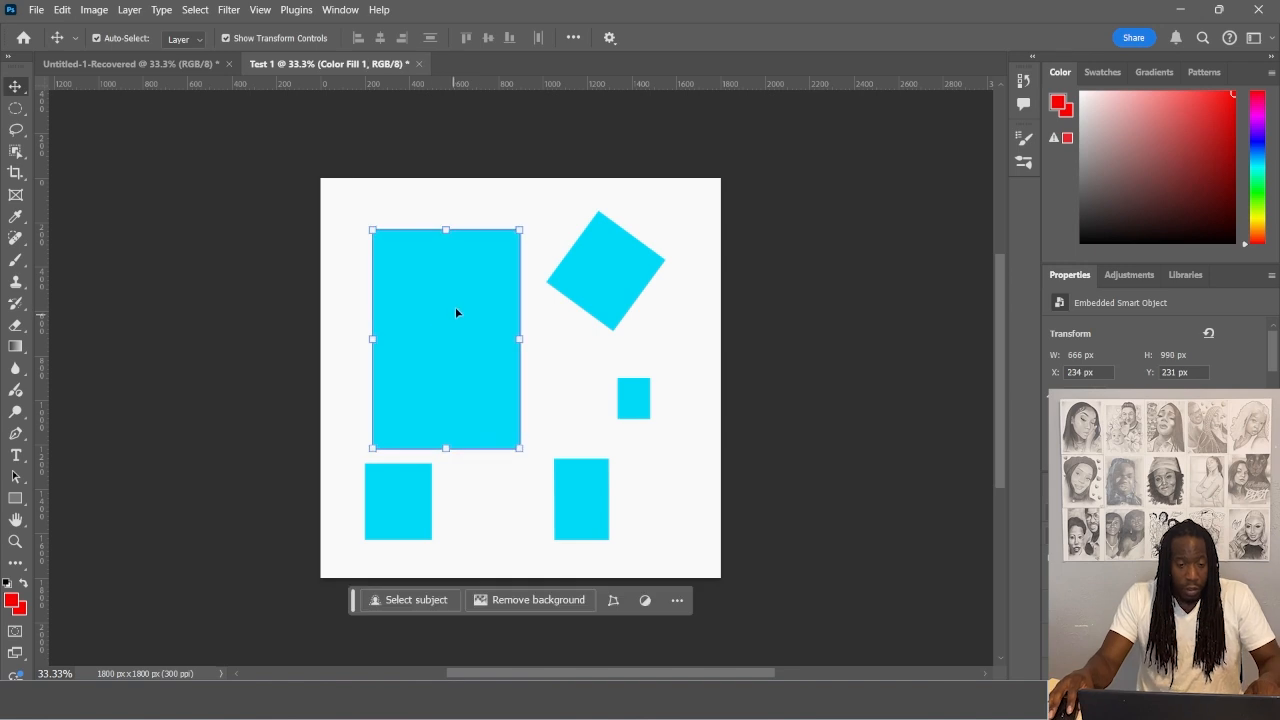
pyautogui.moveTo(518, 238); pyautogui.dragTo(481, 290)
pyautogui.moveTo(415, 352); pyautogui.dragTo(425, 302)
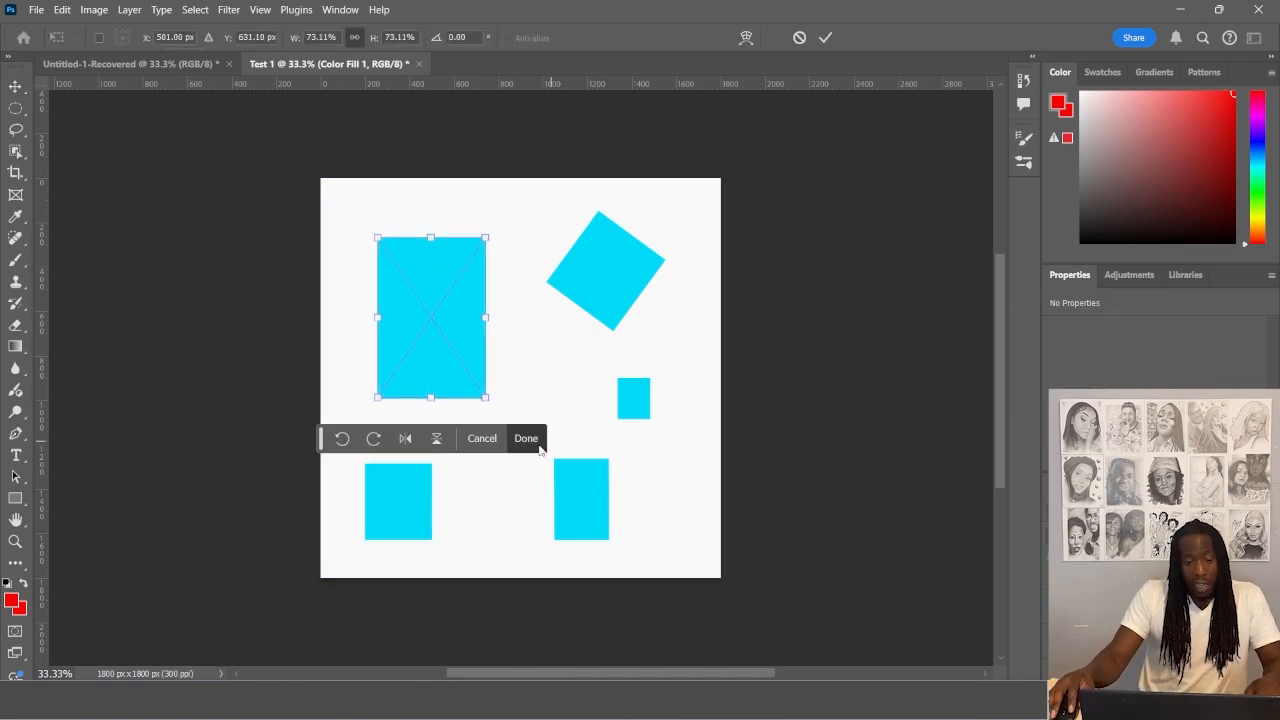
pyautogui.click(540, 451)
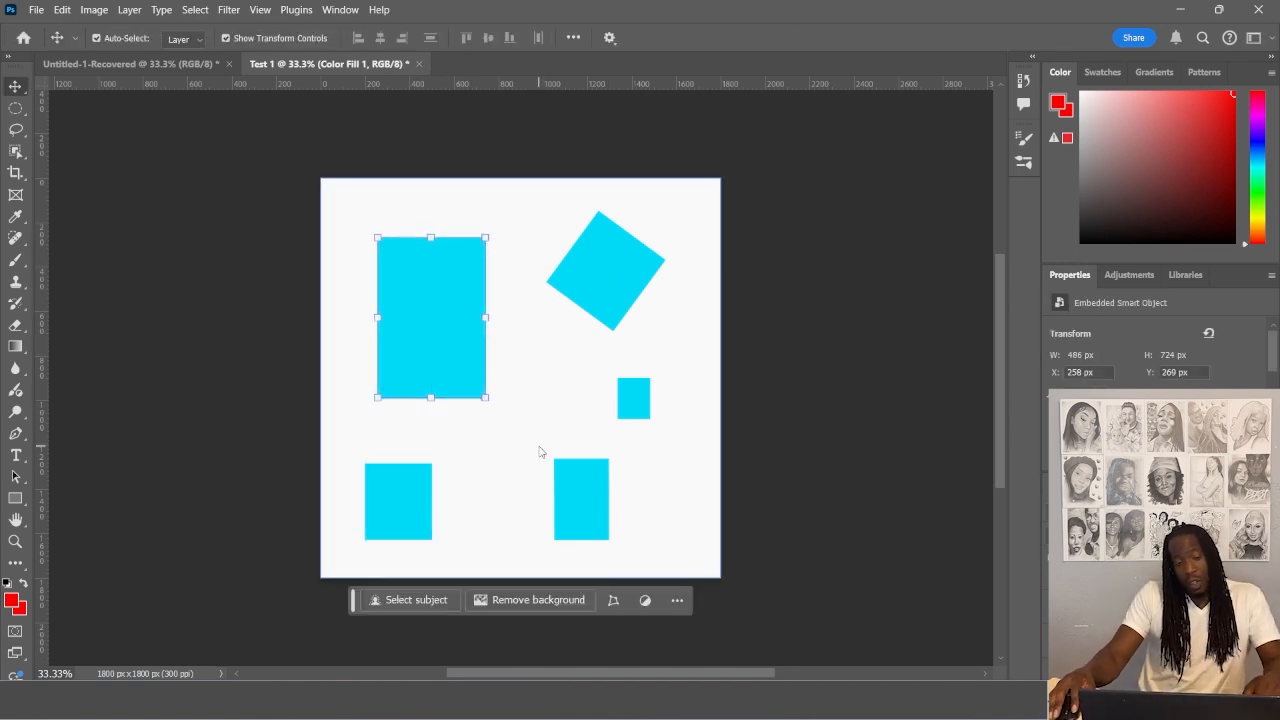
# Look at the built-in help article on the Elliptical Marquee tool and close it
pyautogui.click(15, 110)
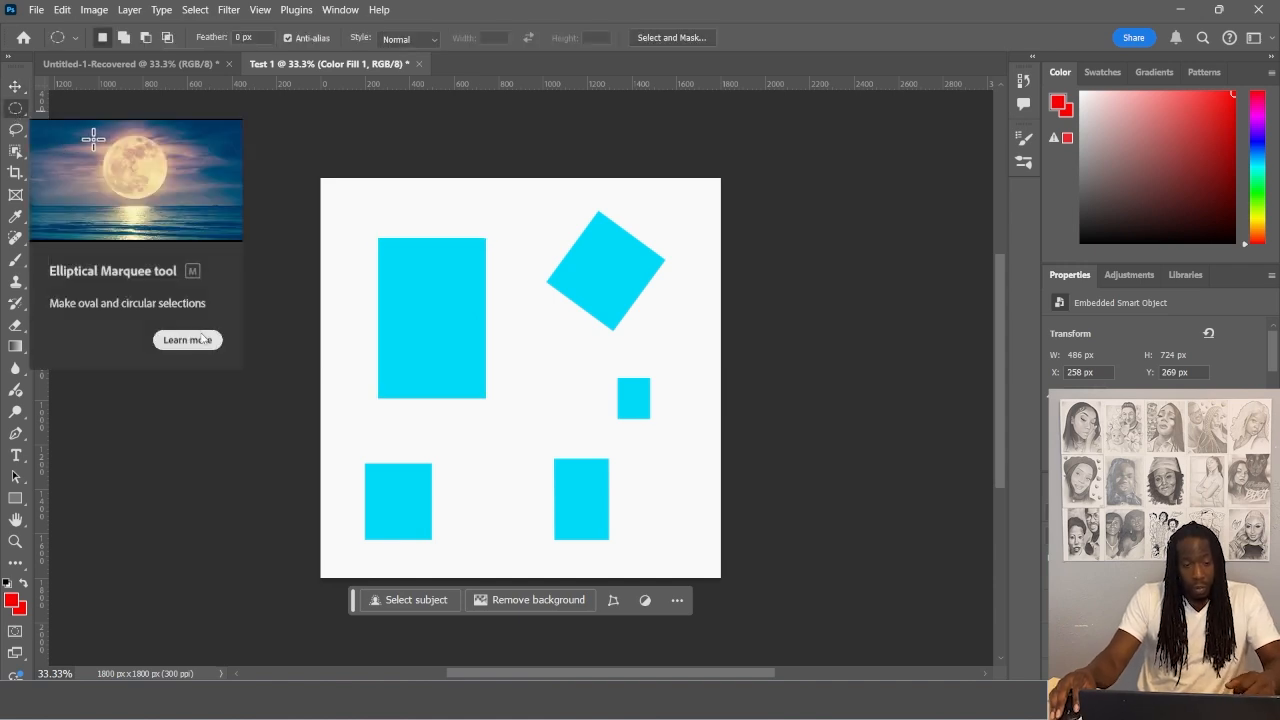
pyautogui.click(187, 339)
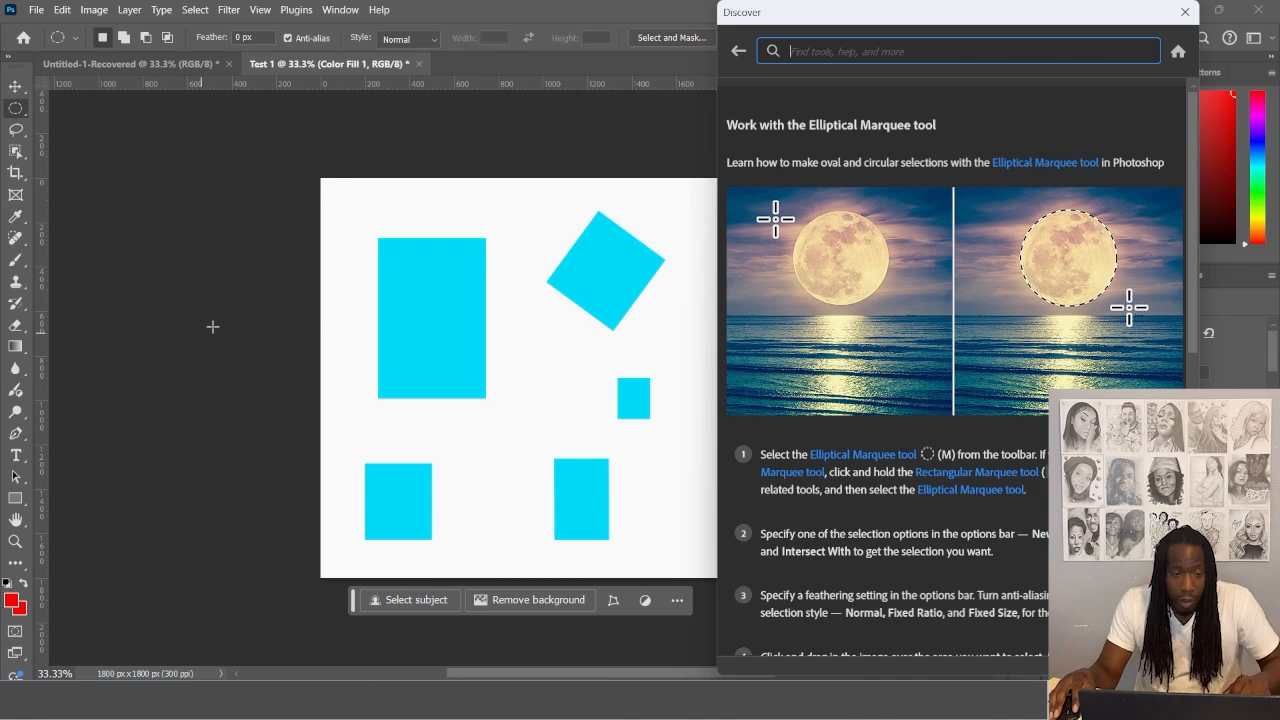
pyautogui.click(1185, 12)
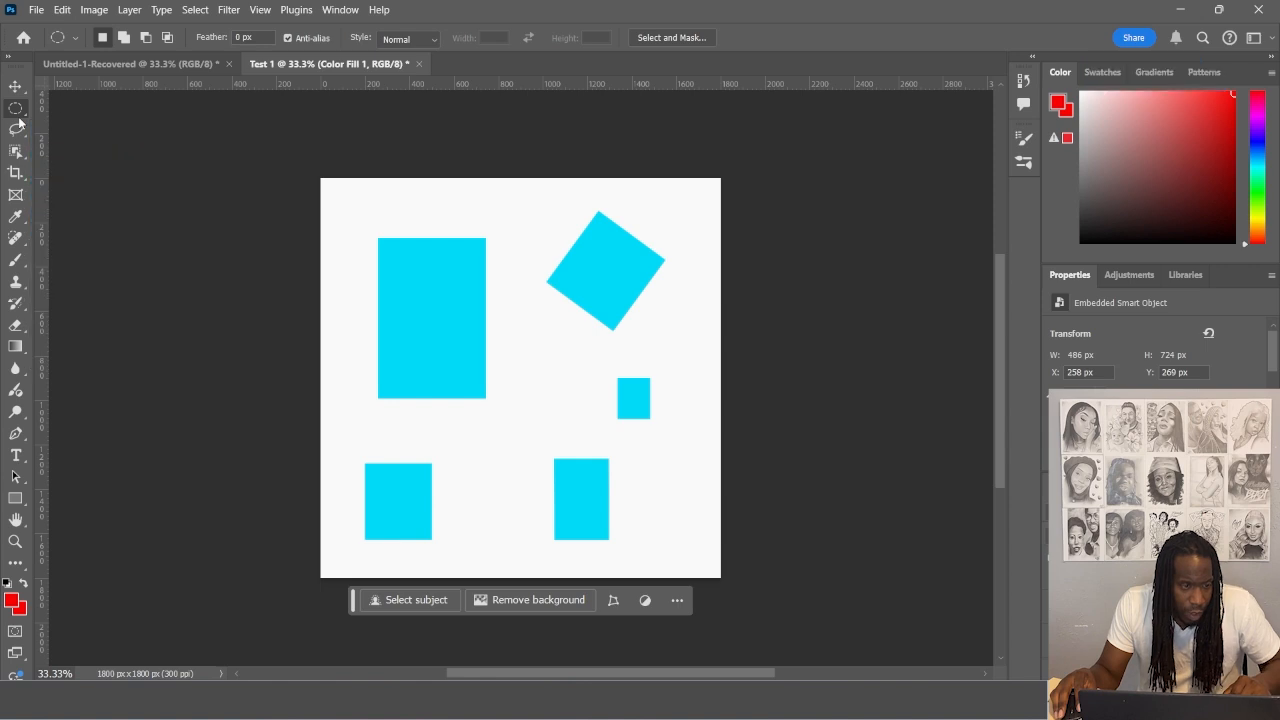
# Select an area about 661 x 259 px across the top of the large rectangle with the Rectangular Marquee tool
pyautogui.rightClick(18, 121)
pyautogui.click(16, 95)
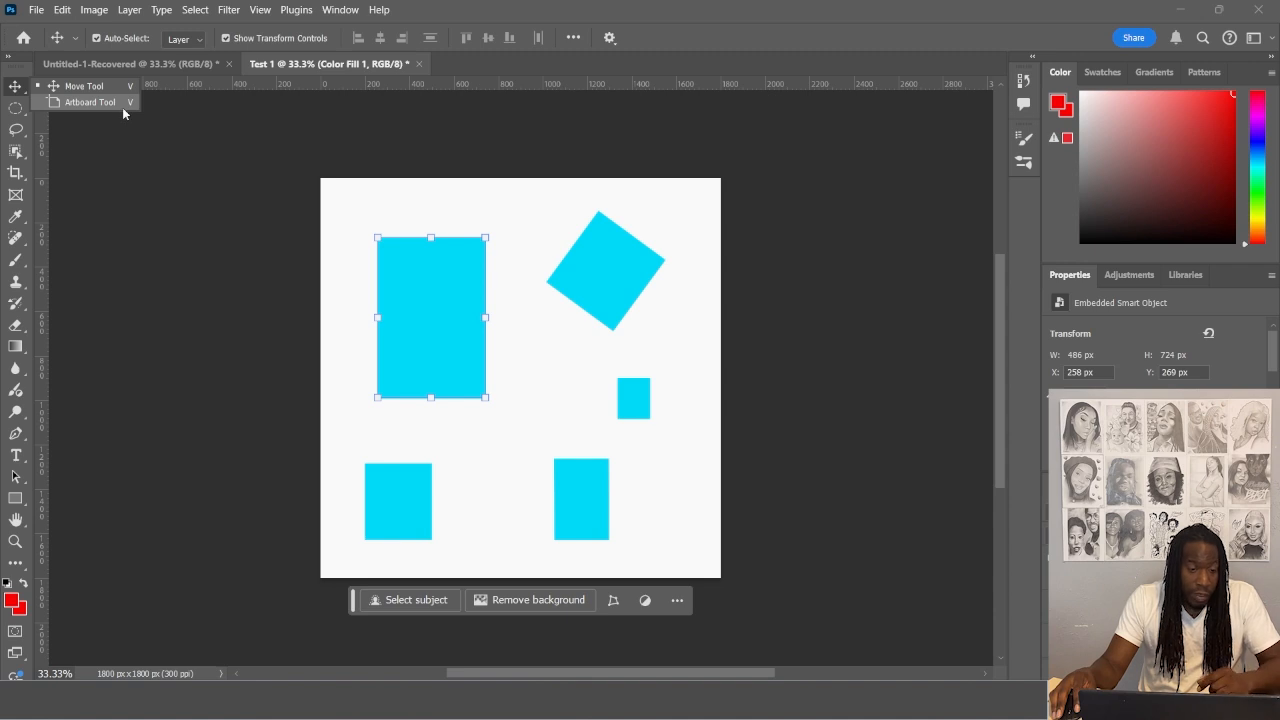
pyautogui.click(120, 138)
pyautogui.click(13, 112)
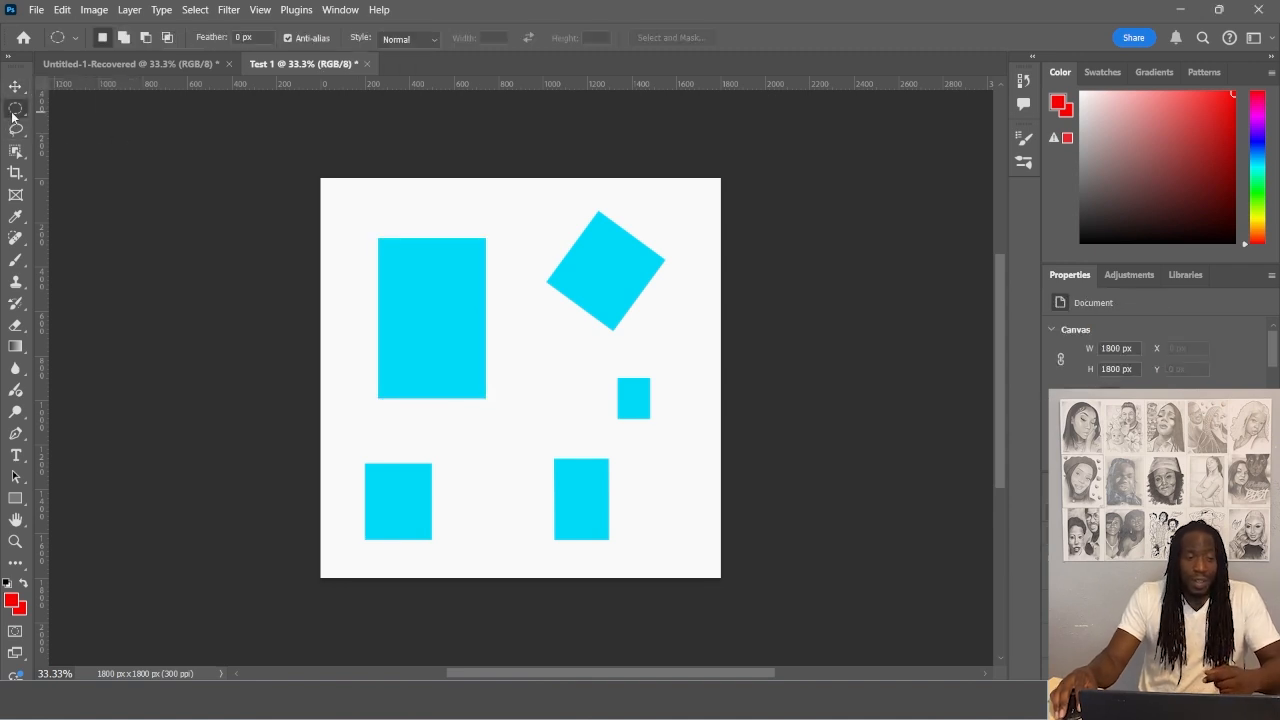
pyautogui.rightClick(13, 116)
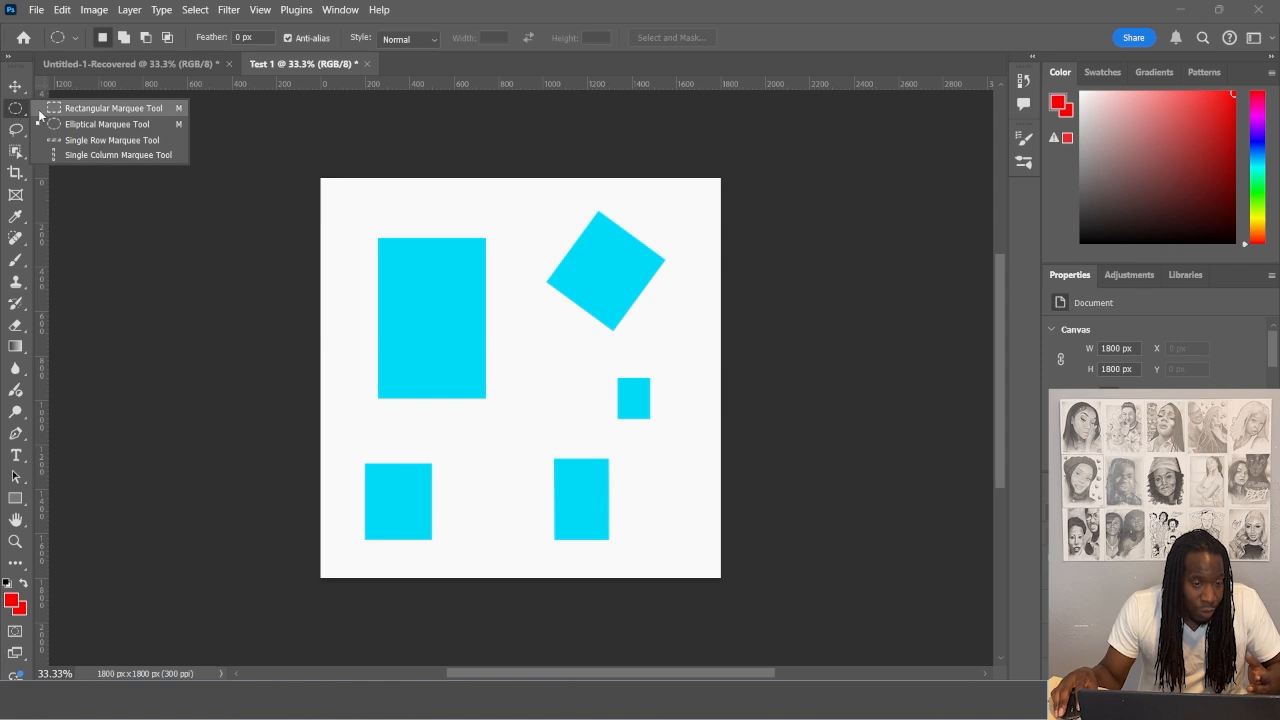
pyautogui.click(91, 107)
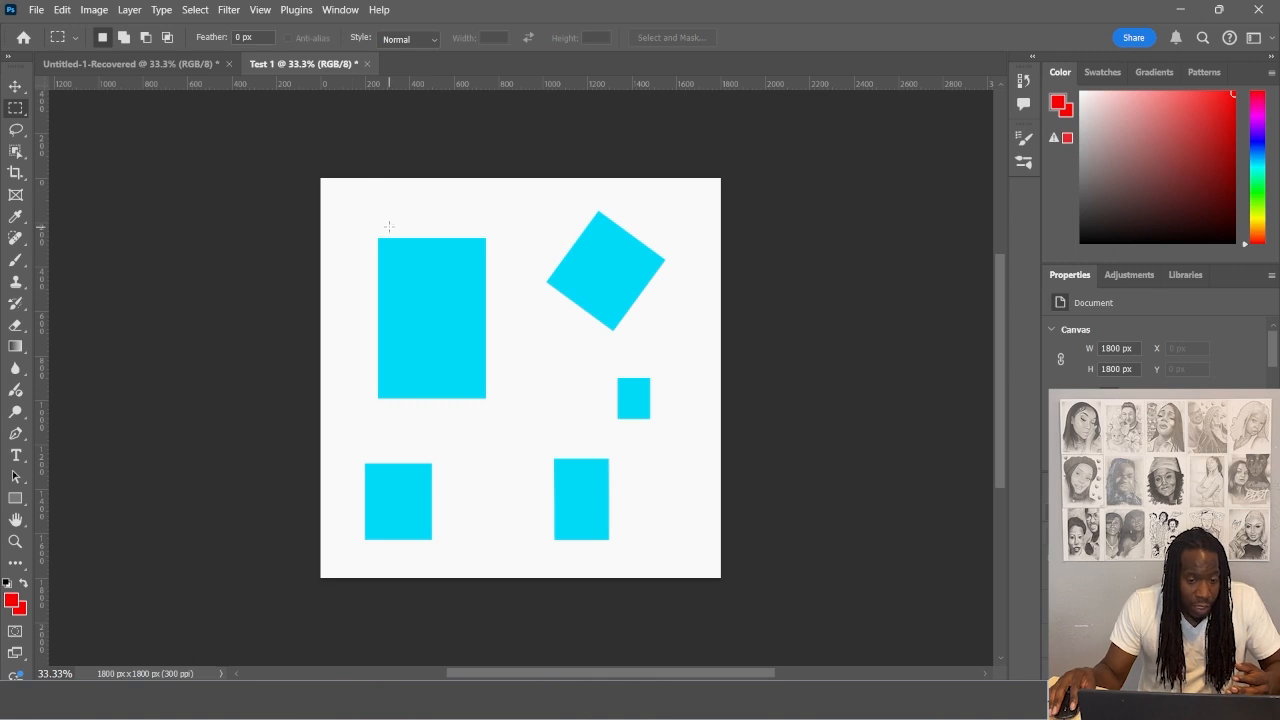
pyautogui.moveTo(365, 229); pyautogui.dragTo(512, 287)
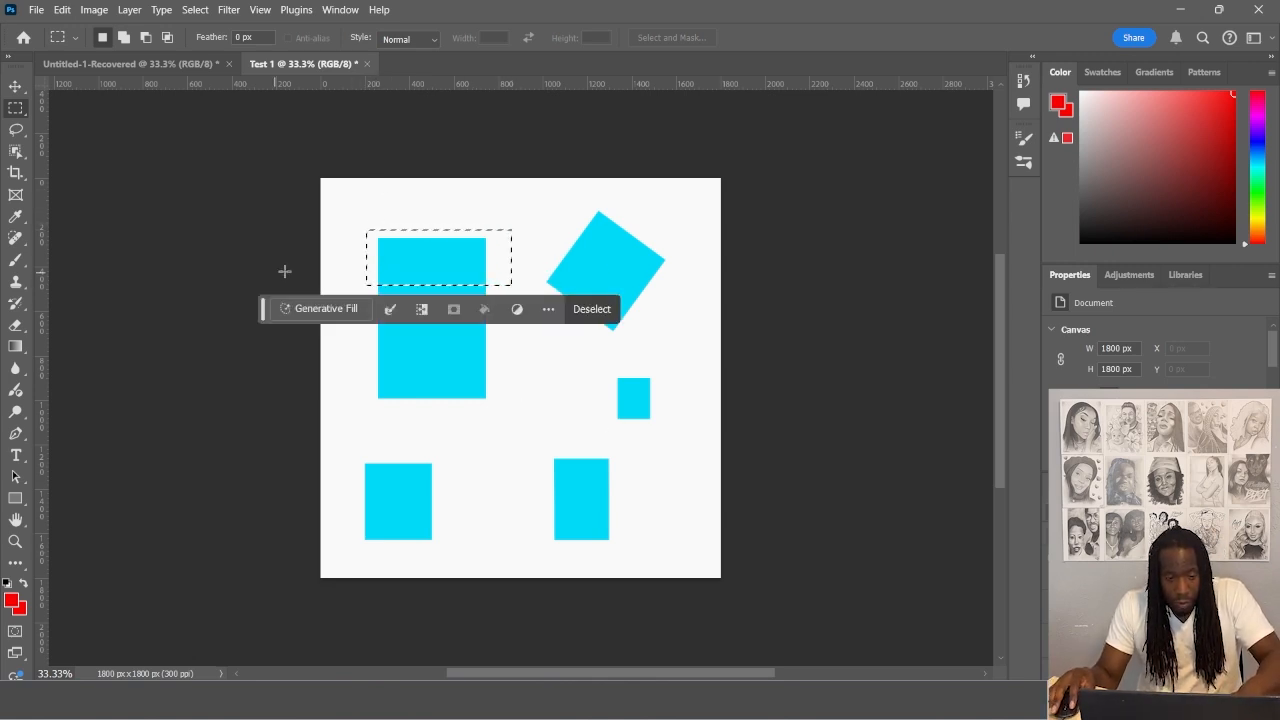
# Cut the marquee-selected strip across the top of the large rectangle out of its layer and undo the cut
pyautogui.click(16, 88)
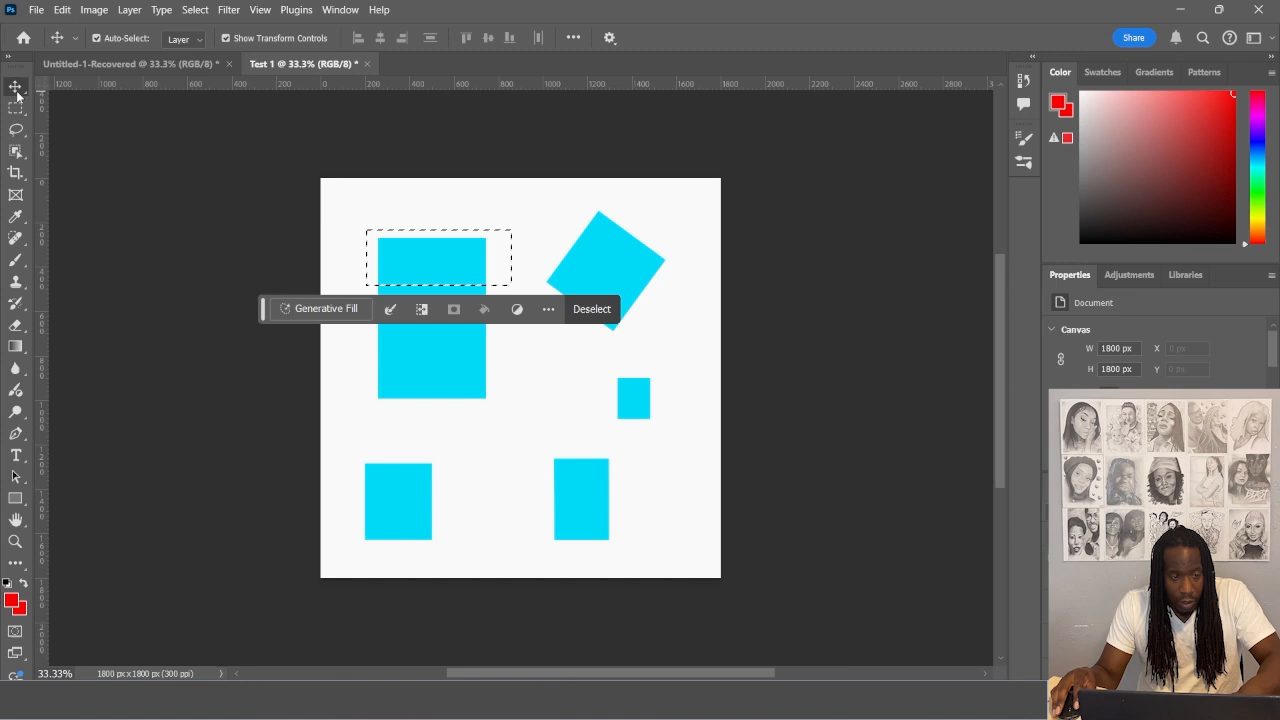
pyautogui.click(438, 382)
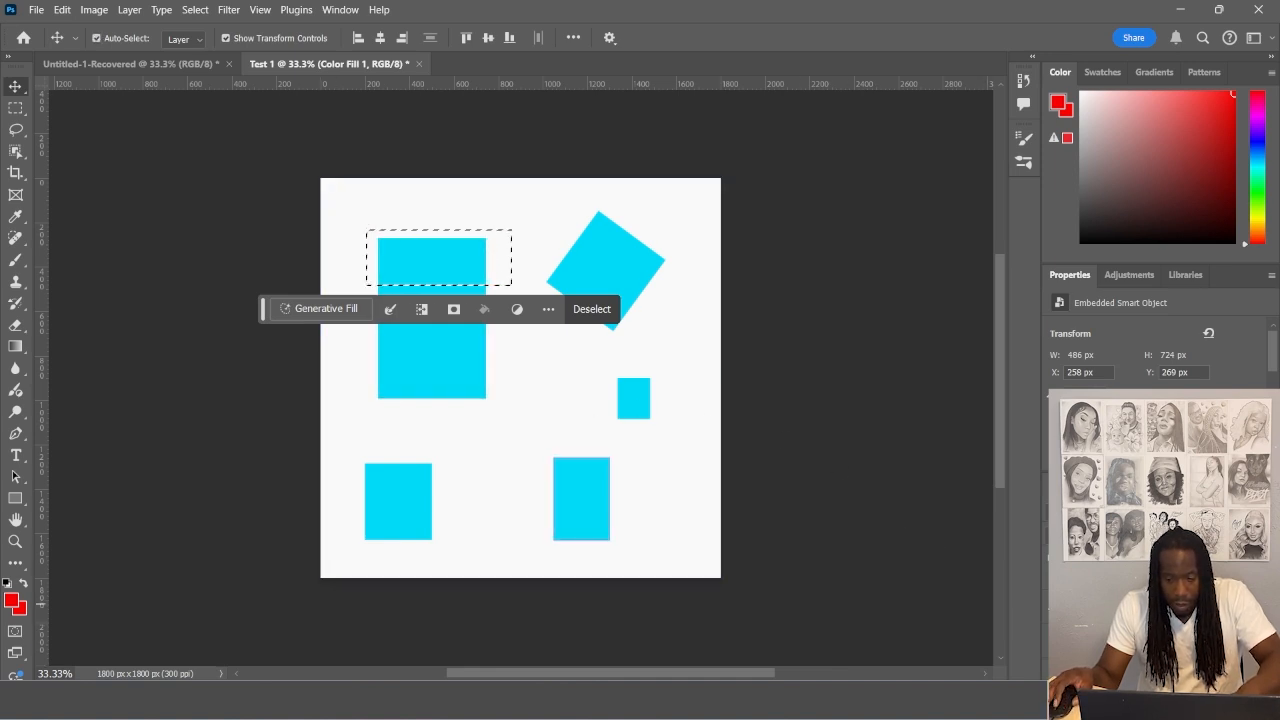
pyautogui.hotkey('ctrl', 'w')
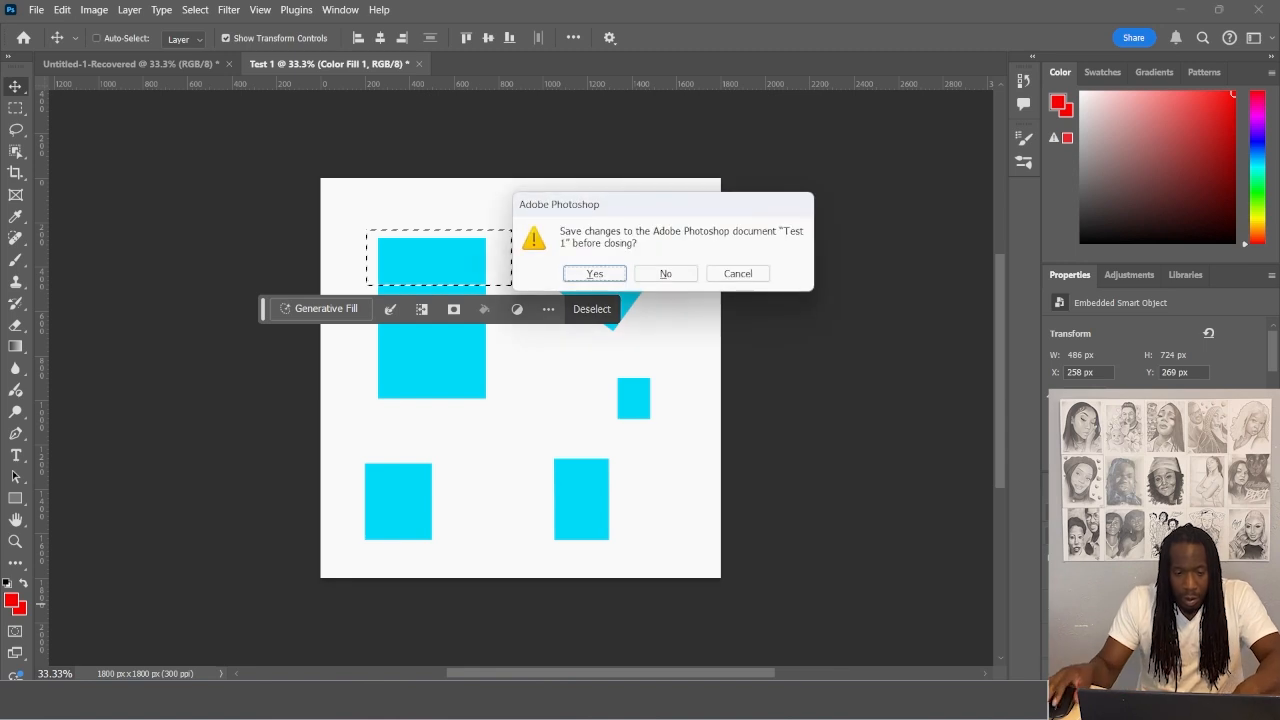
pyautogui.click(740, 274)
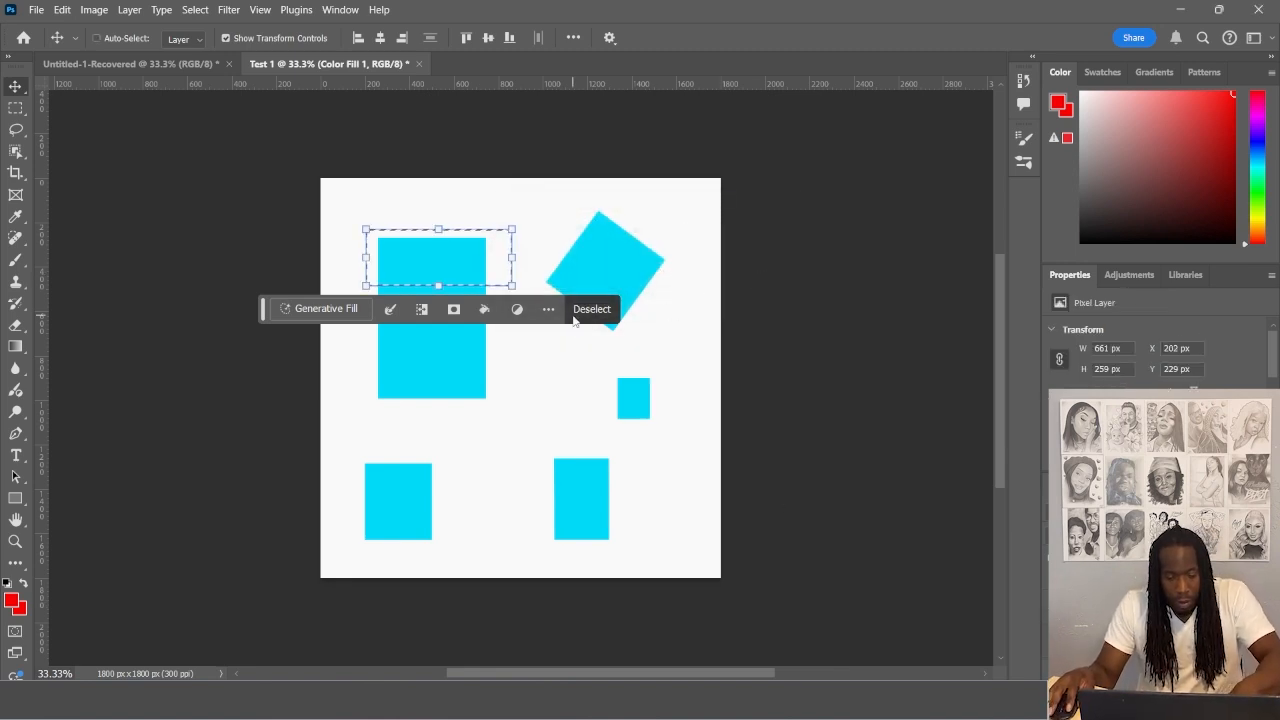
pyautogui.hotkey('ctrl', 'x')
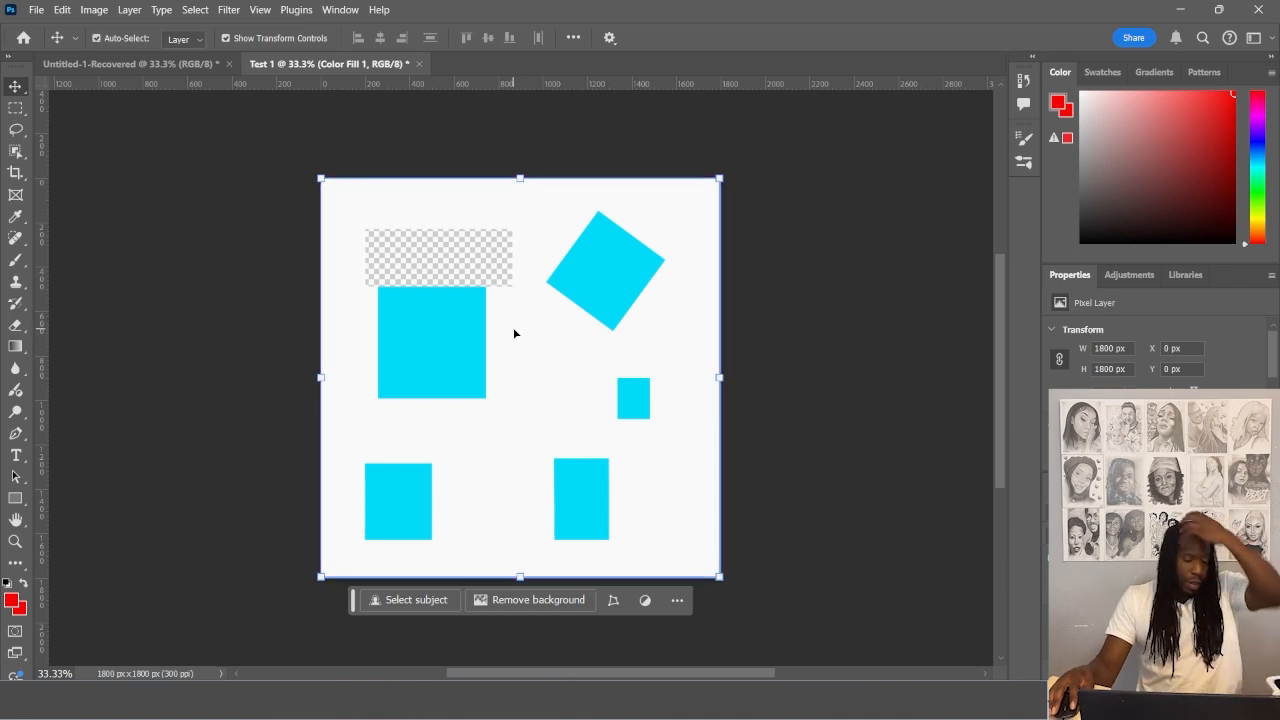
pyautogui.hotkey('ctrl', 'z')
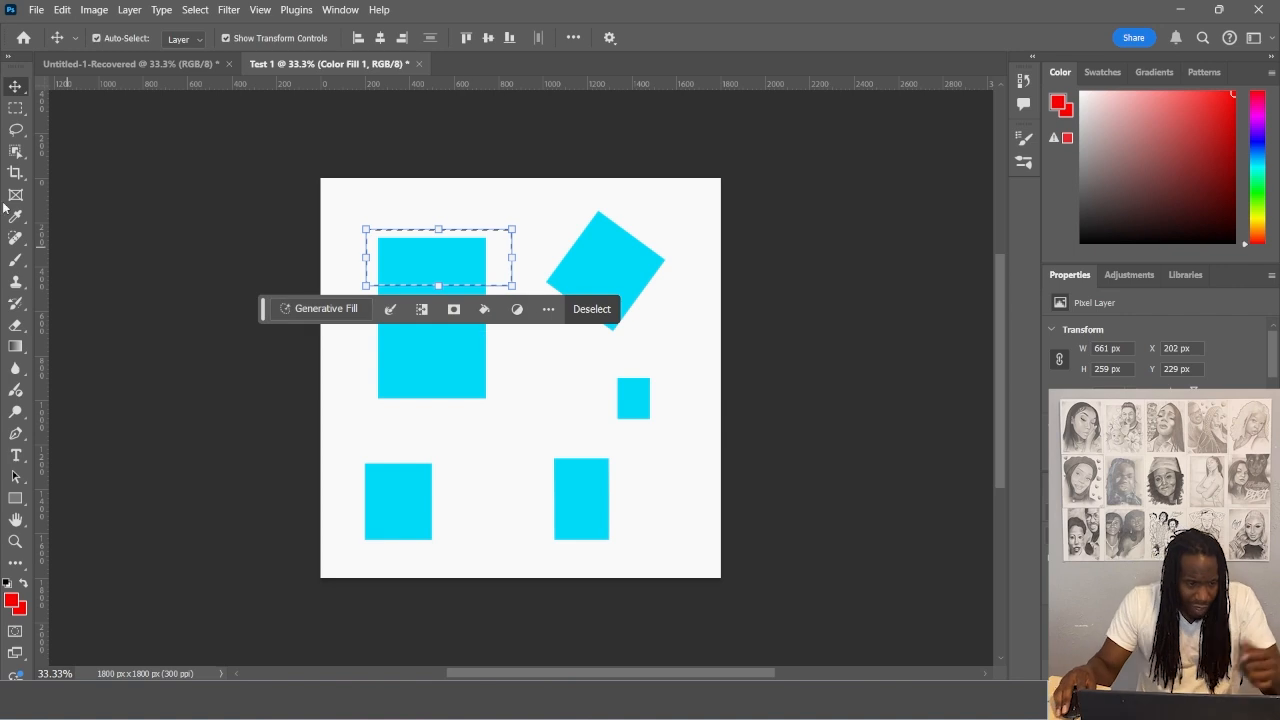
# Deselect the marquee area and activate the Lasso tool for freehand selections
pyautogui.click(20, 133)
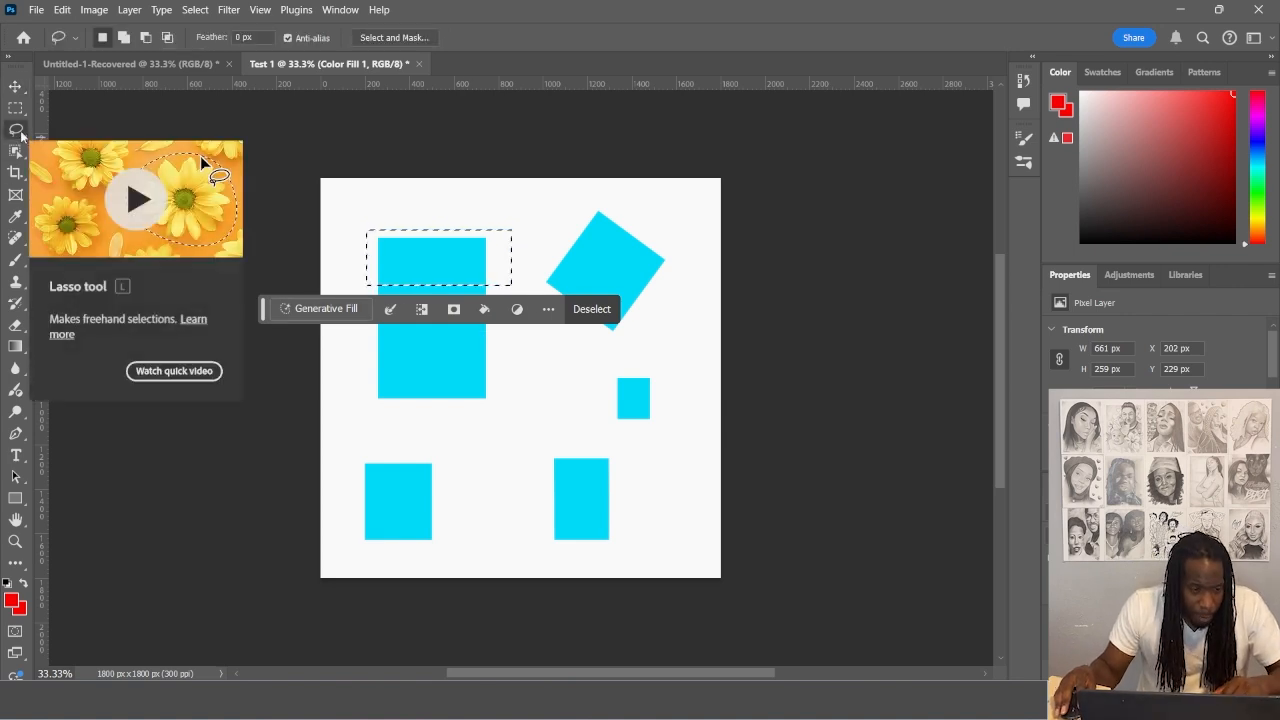
pyautogui.click(17, 112)
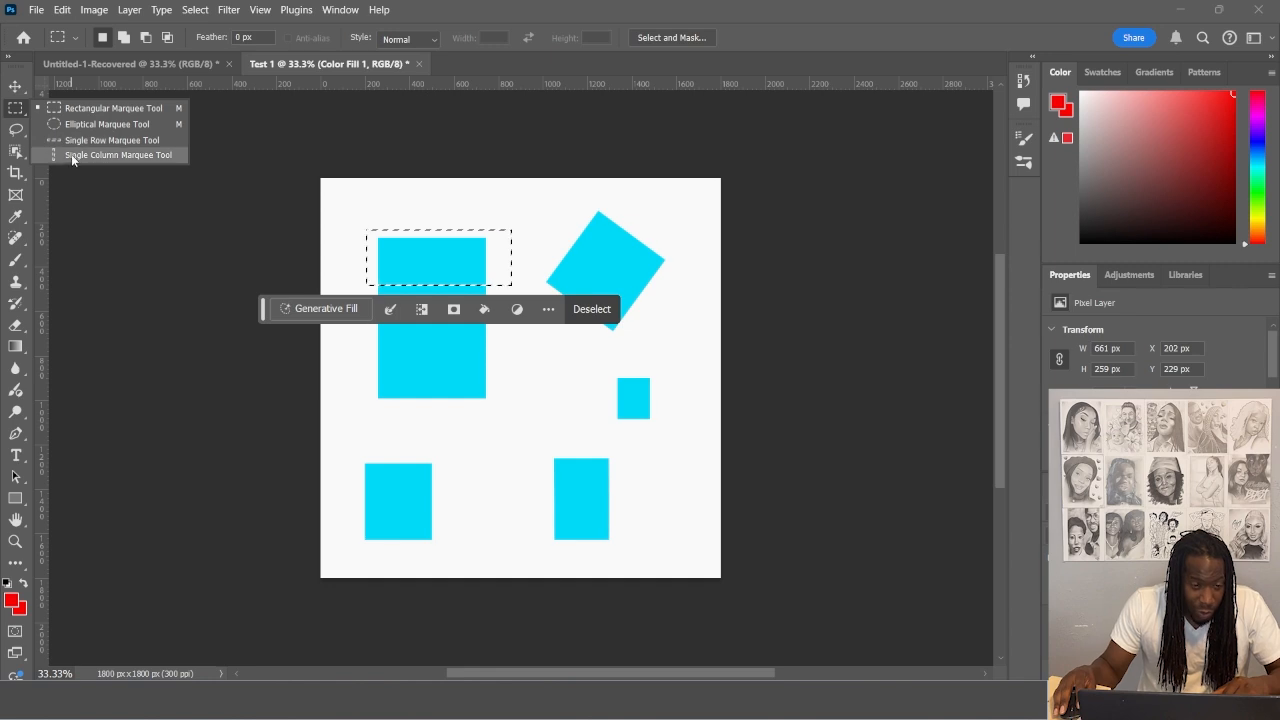
pyautogui.click(15, 128)
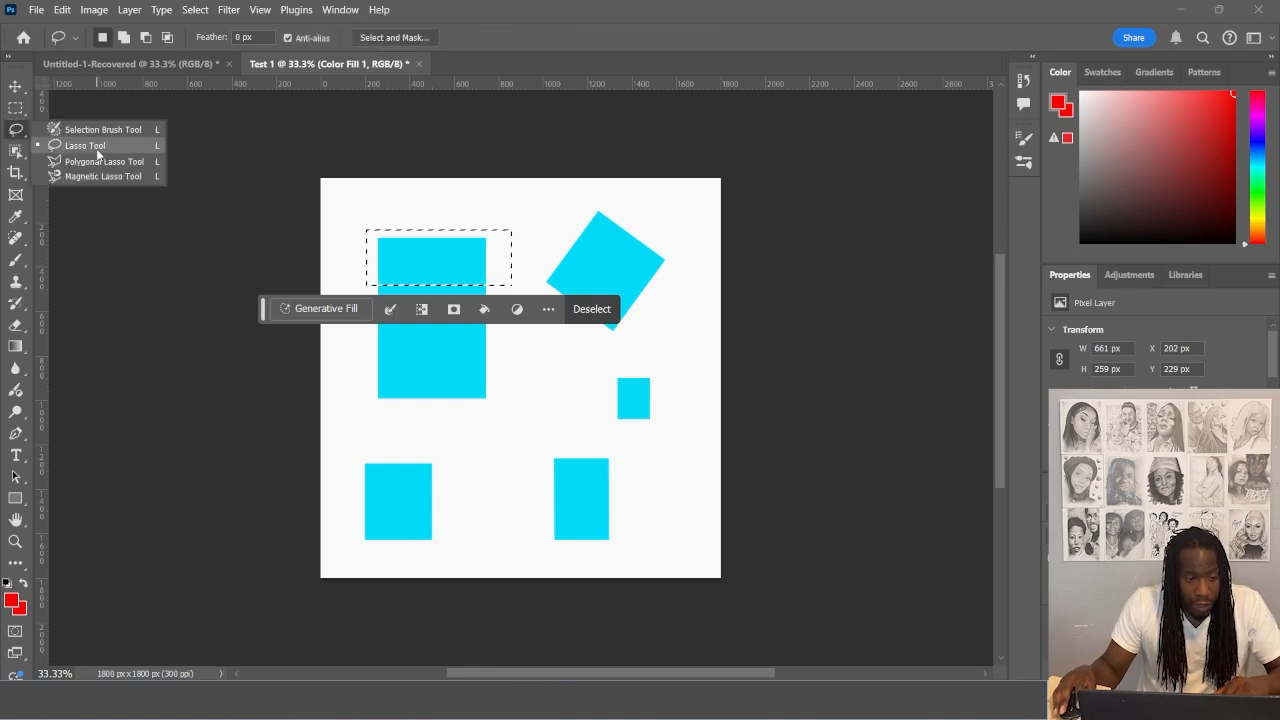
pyautogui.click(16, 131)
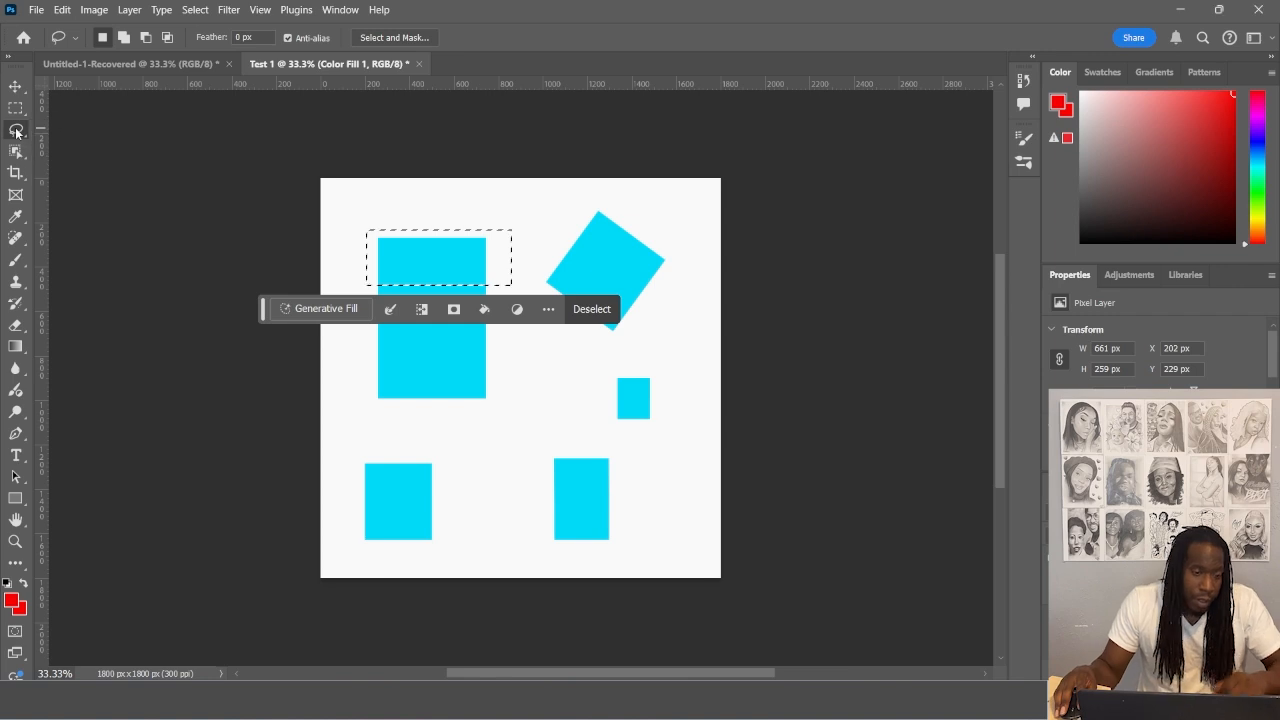
pyautogui.click(16, 131)
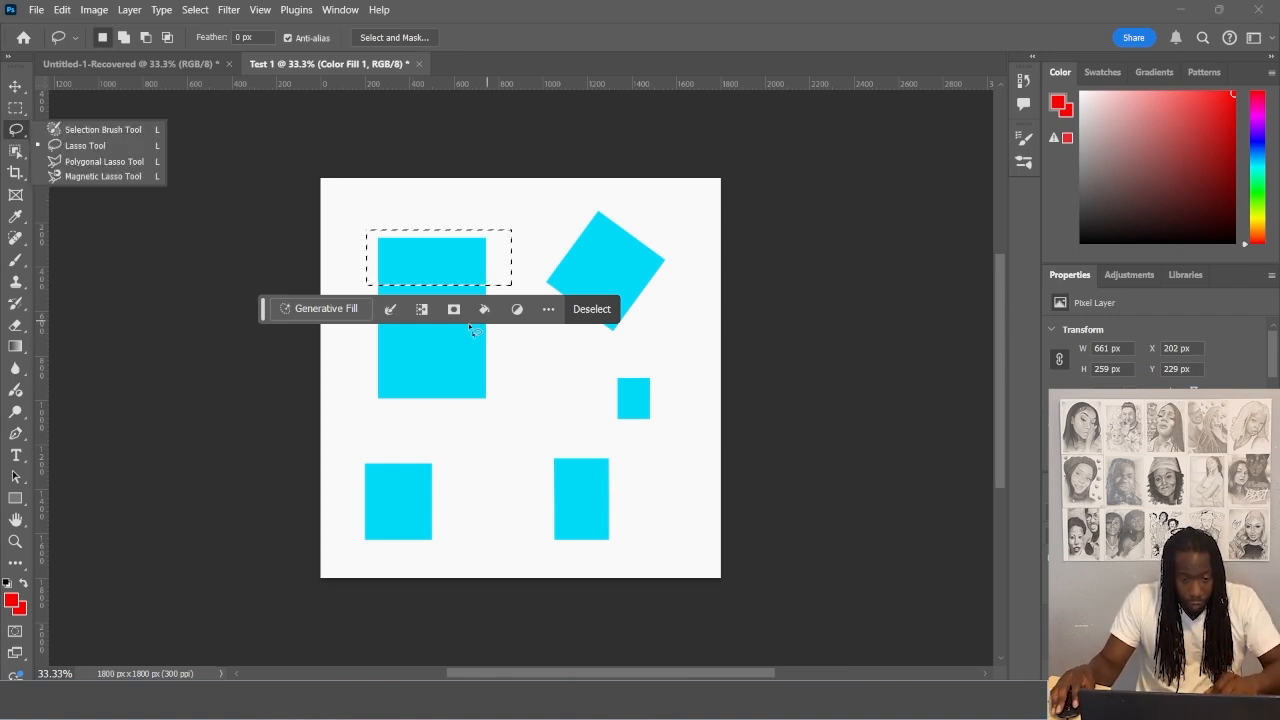
pyautogui.click(595, 311)
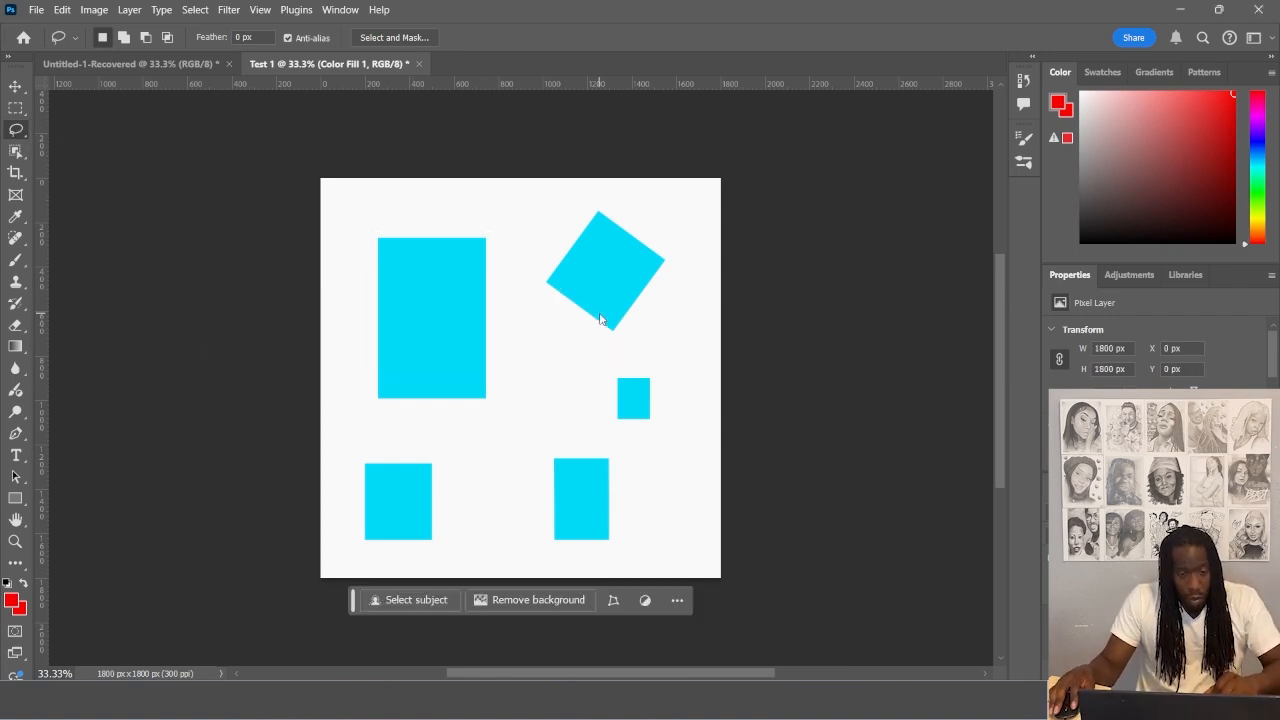
pyautogui.click(14, 131)
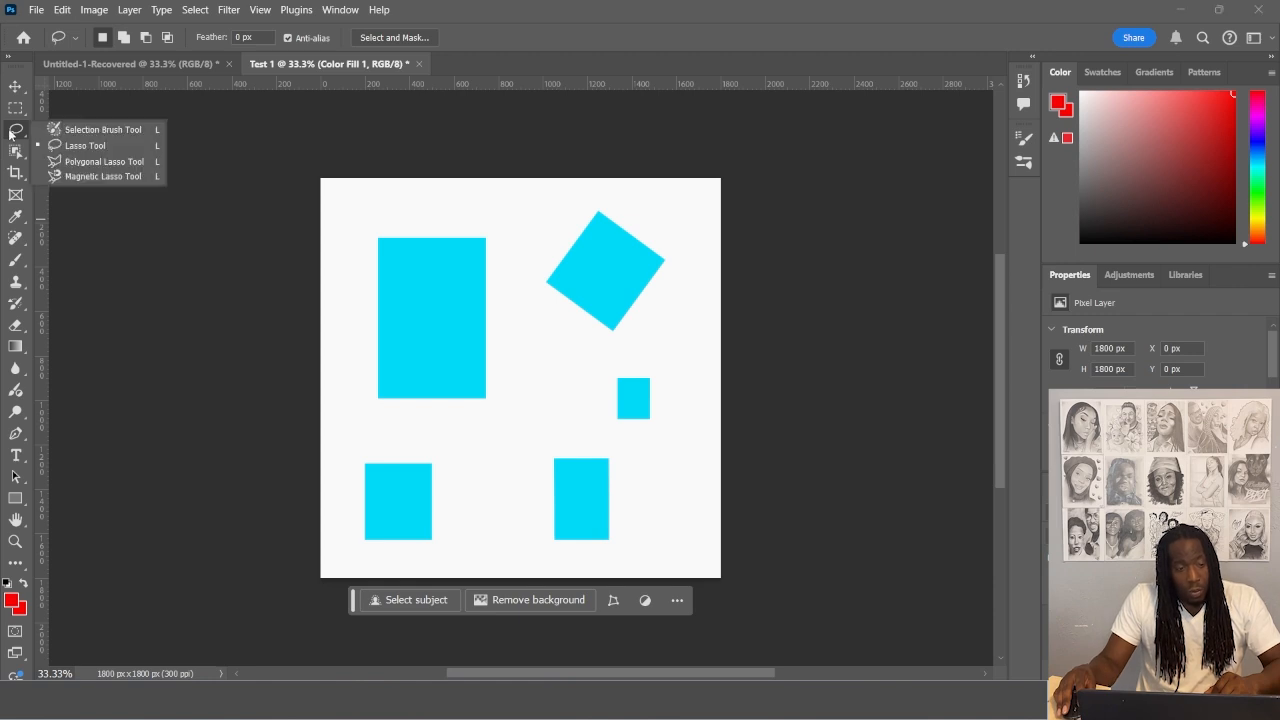
pyautogui.click(110, 145)
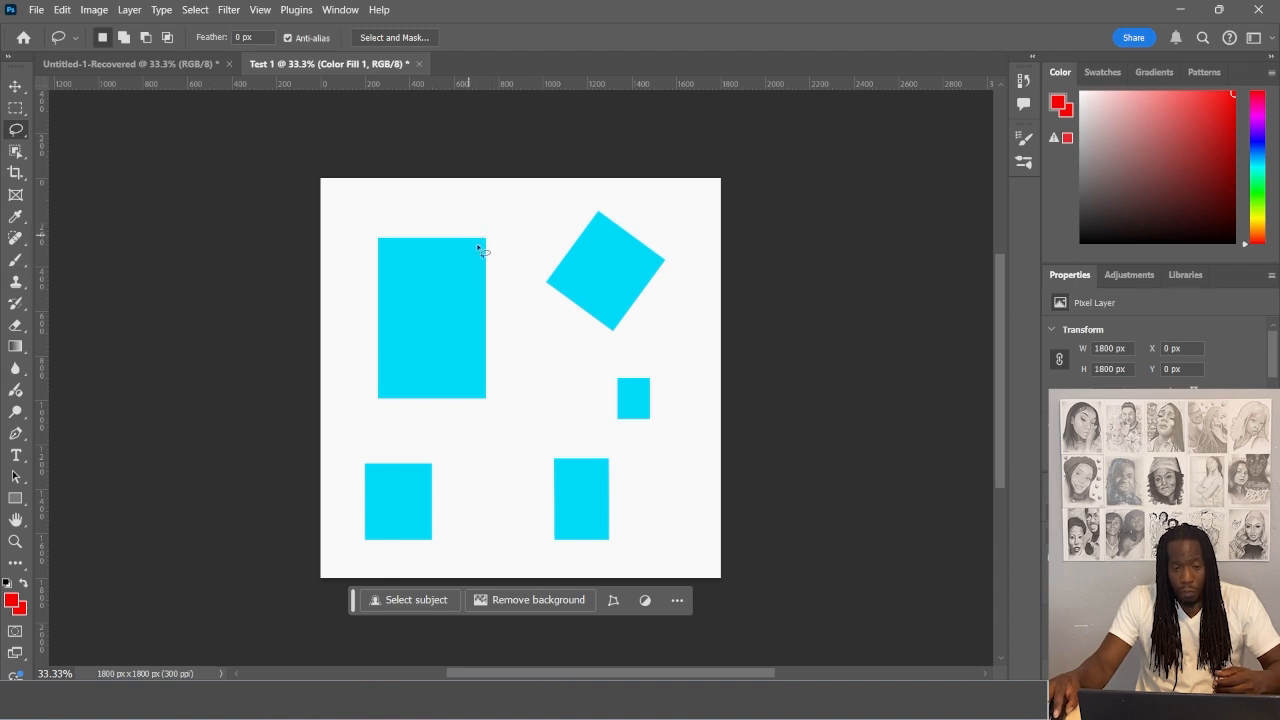
# Lasso a sliver about 250 x 264 px over the large rectangle's upper-right corner, delete its contents, and undo the deletion and selection
pyautogui.moveTo(512, 268)
pyautogui.mouseDown()
pyautogui.moveTo(466, 240)
pyautogui.moveTo(457, 216)
pyautogui.moveTo(489, 222)
pyautogui.moveTo(508, 268)
pyautogui.mouseUp()
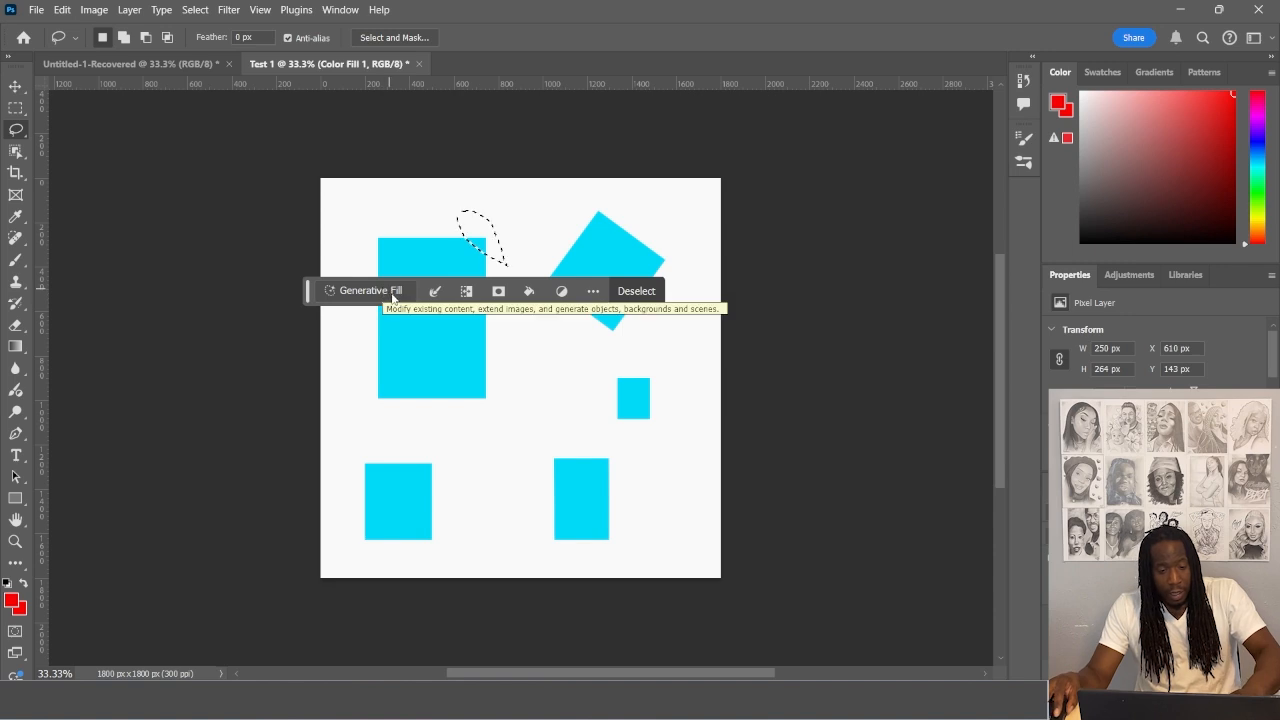
pyautogui.press('Delete')
pyautogui.hotkey('ctrl', 'd')
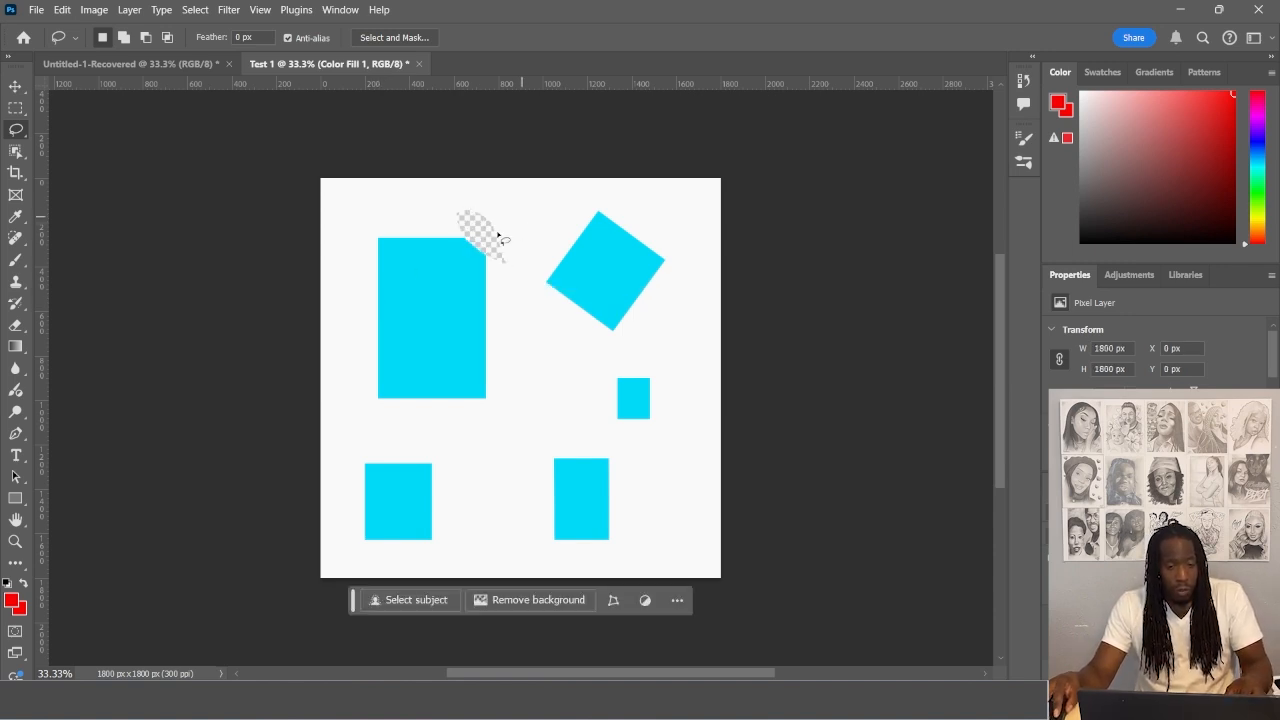
pyautogui.hotkey('ctrl', 'z')
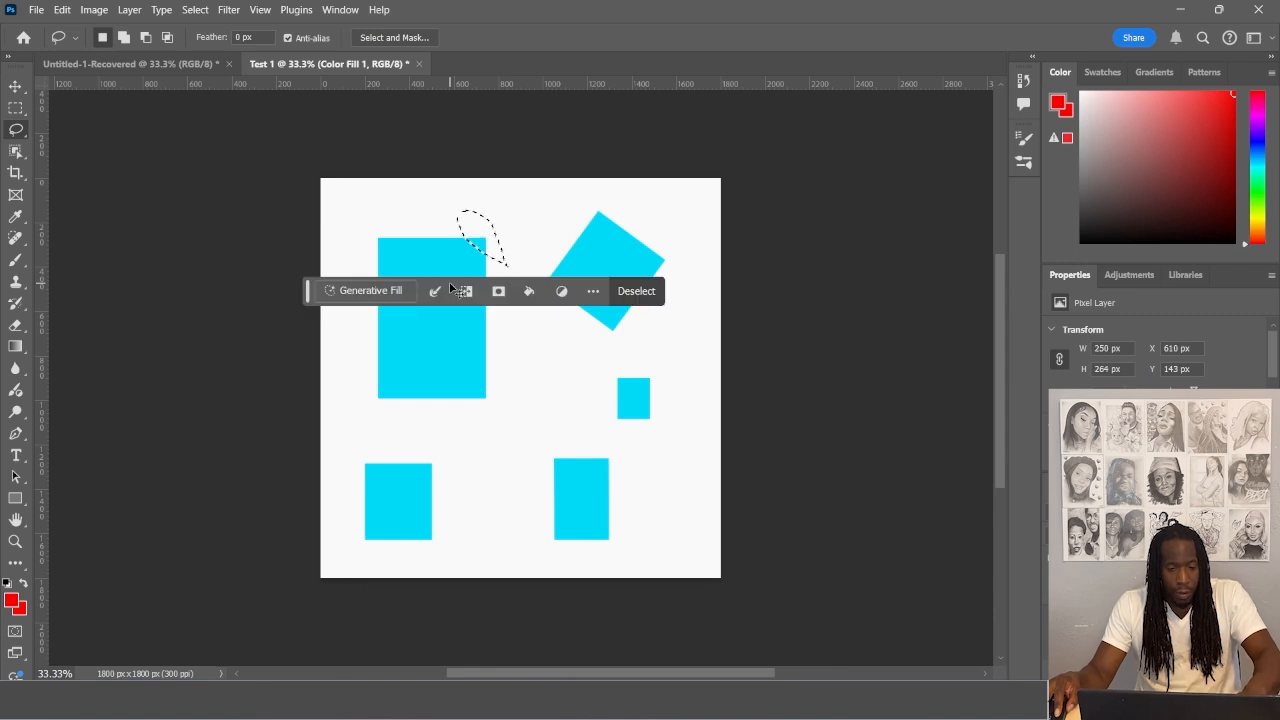
pyautogui.hotkey('ctrl', 'z')
pyautogui.hotkey('ctrl', 'd')
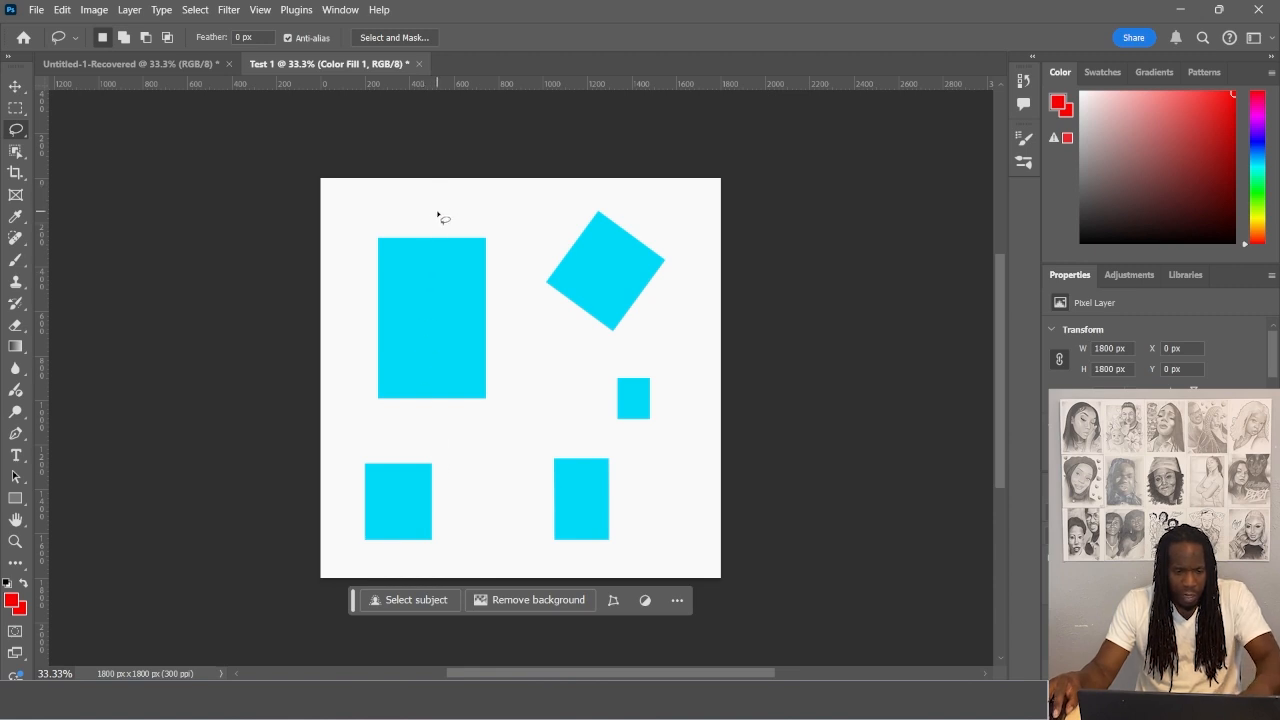
# Lasso a freehand selection about 466 x 988 px over the right half of the large rectangle
pyautogui.moveTo(435, 214); pyautogui.dragTo(432, 229)
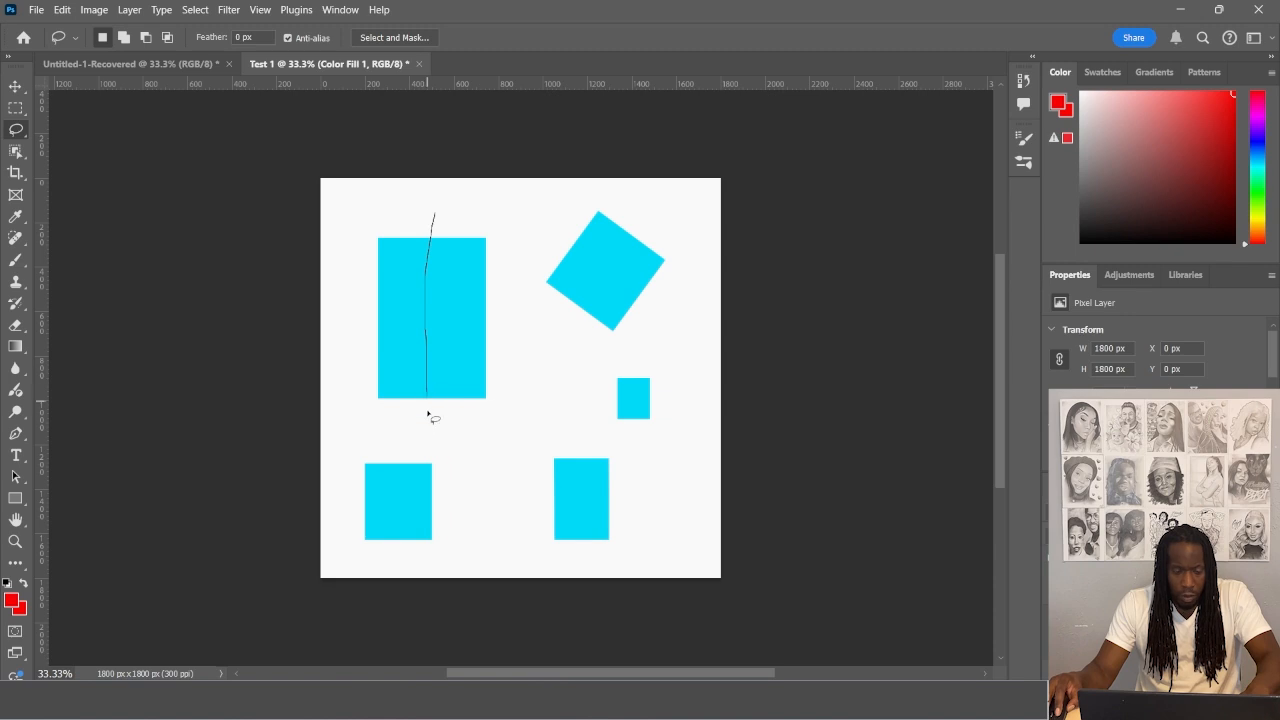
pyautogui.moveTo(428, 412)
pyautogui.mouseDown()
pyautogui.moveTo(432, 430)
pyautogui.moveTo(520, 424)
pyautogui.moveTo(529, 393)
pyautogui.mouseUp()
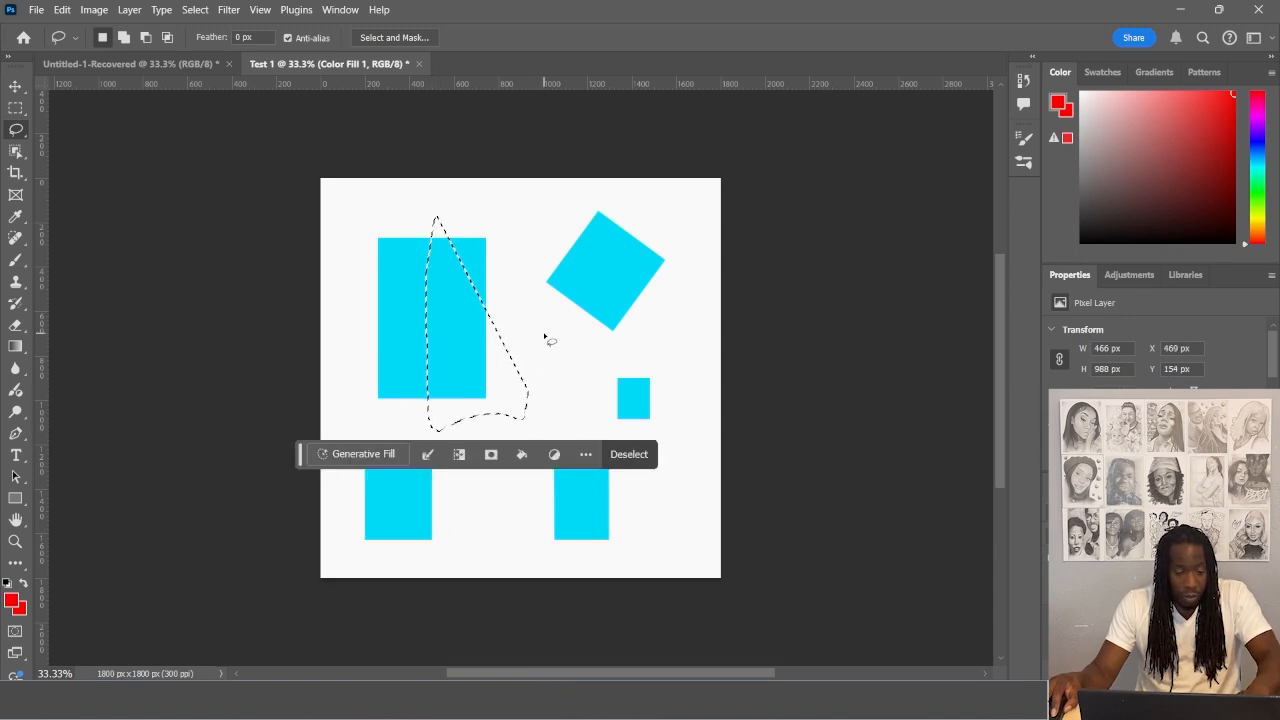
# Replace the freehand selection with a lasso about 562 x 1312 px around the large rectangle's right half, and deselect it
pyautogui.click(545, 330)
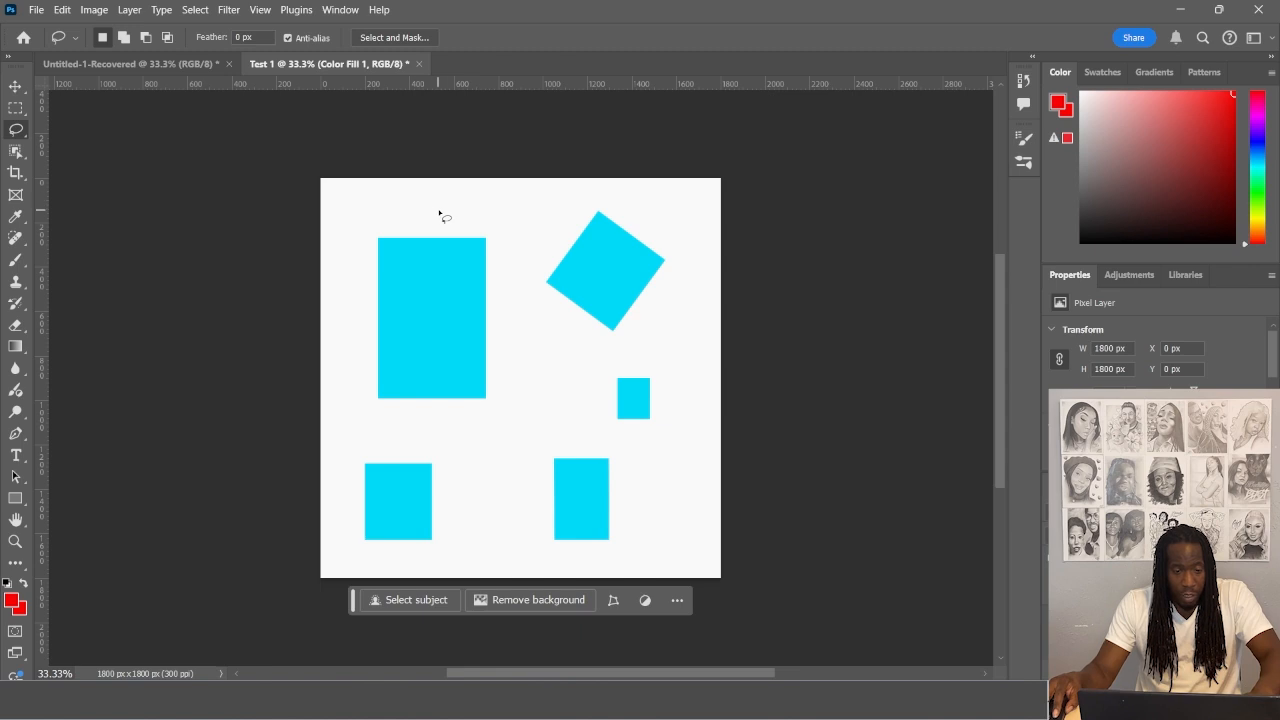
pyautogui.moveTo(440, 215)
pyautogui.mouseDown()
pyautogui.moveTo(433, 473)
pyautogui.moveTo(513, 438)
pyautogui.moveTo(543, 346)
pyautogui.moveTo(539, 232)
pyautogui.moveTo(491, 189)
pyautogui.moveTo(439, 212)
pyautogui.mouseUp()
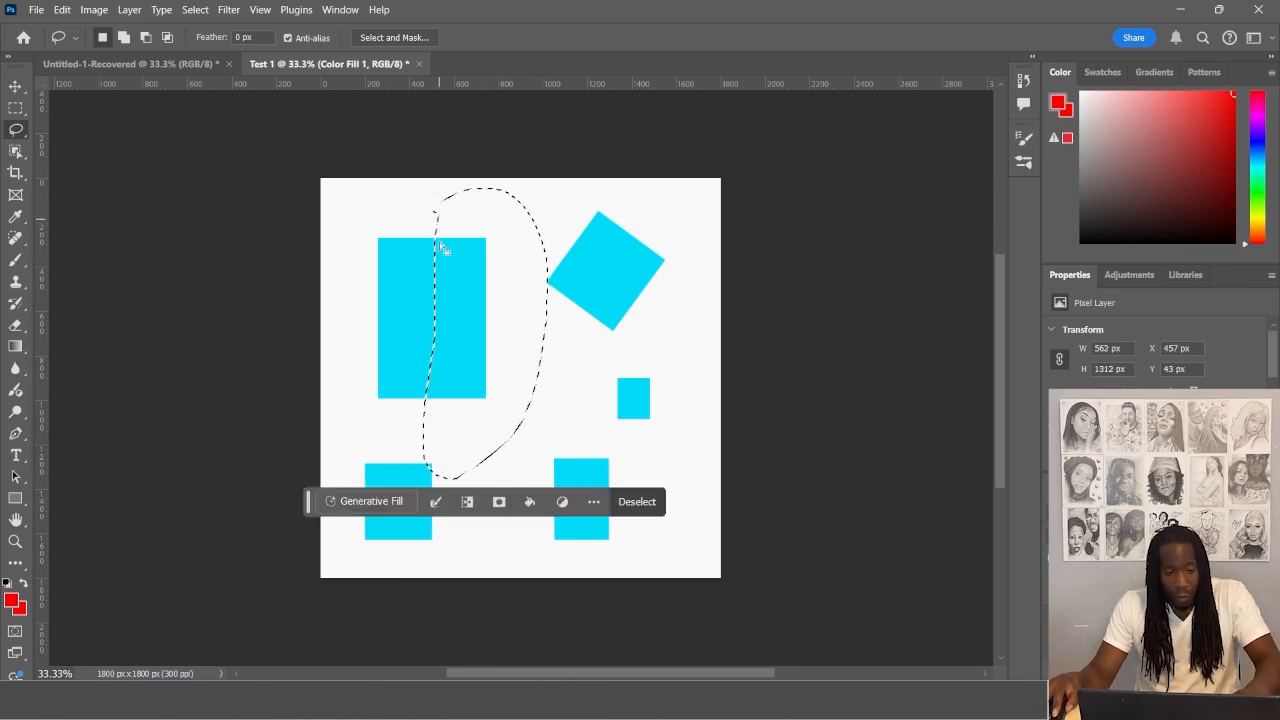
pyautogui.scroll(3, 440, 295)
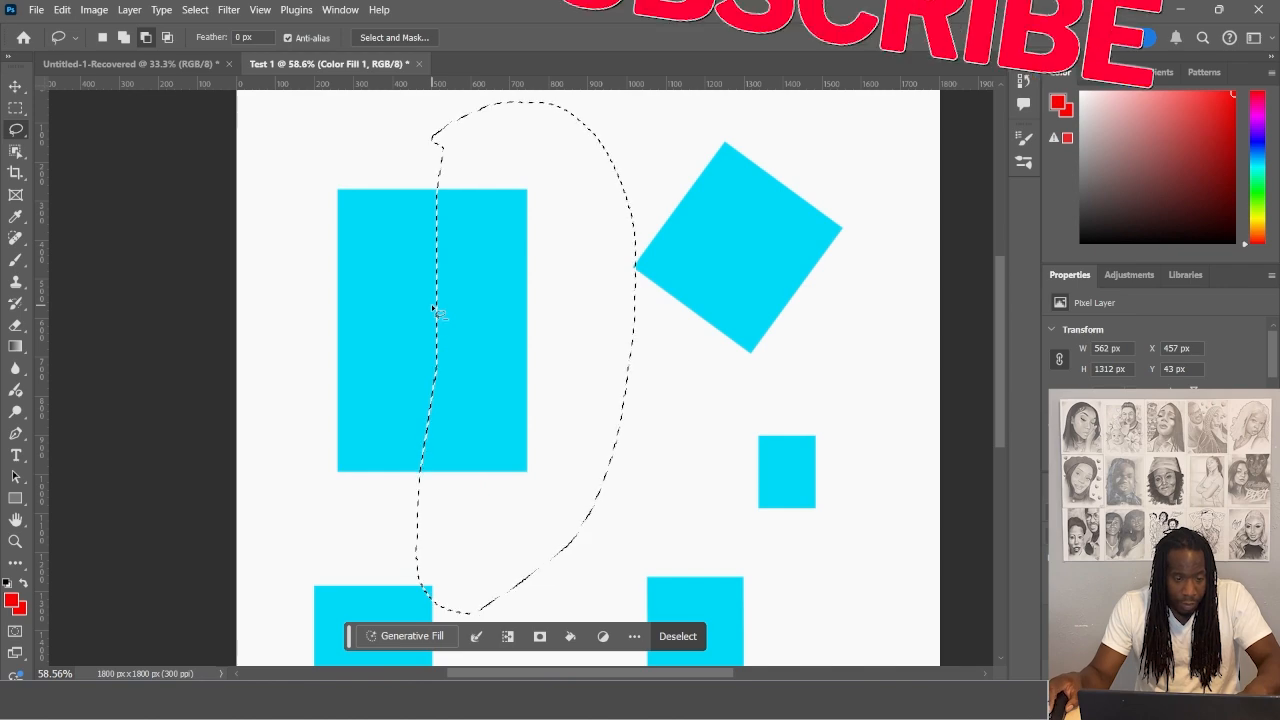
pyautogui.scroll(-3, 433, 309)
pyautogui.hotkey('ctrl', 'd')
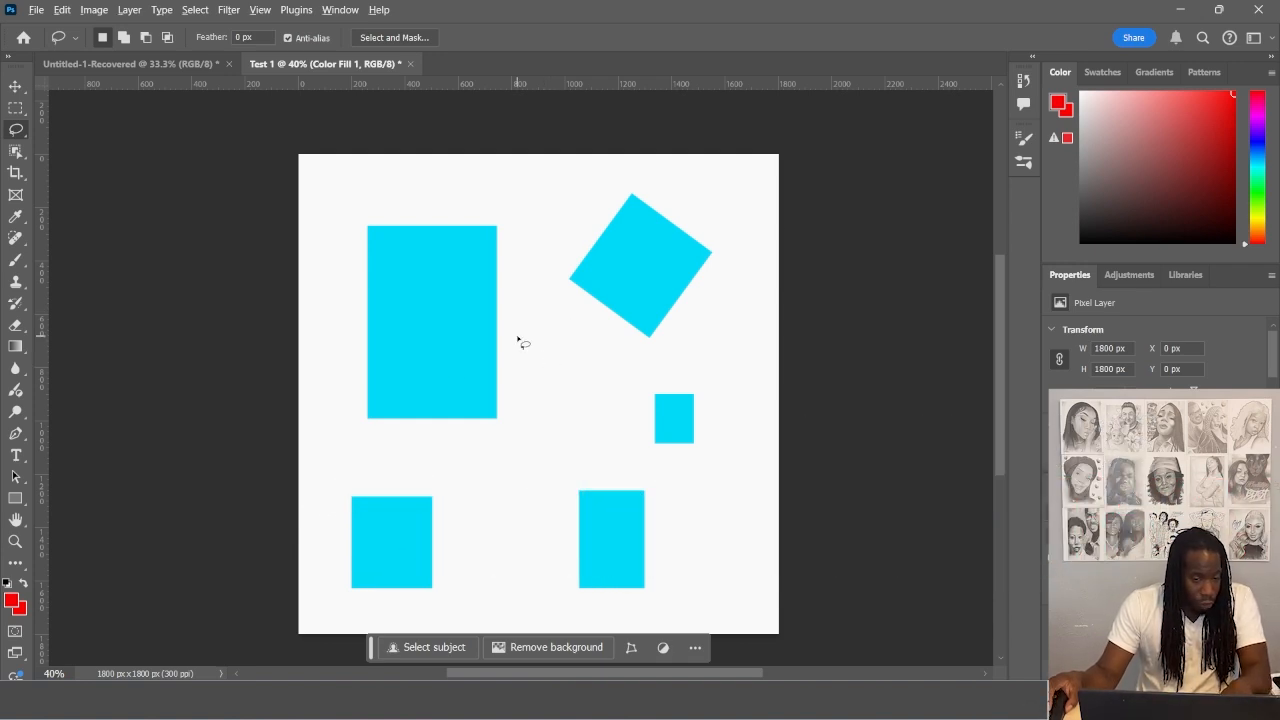
# Examine the cyan shapes across the canvas at different zoom levels, including the large rectangle's corner and the rotated square
pyautogui.scroll(3, 518, 341)
pyautogui.scroll(-5, 518, 341)
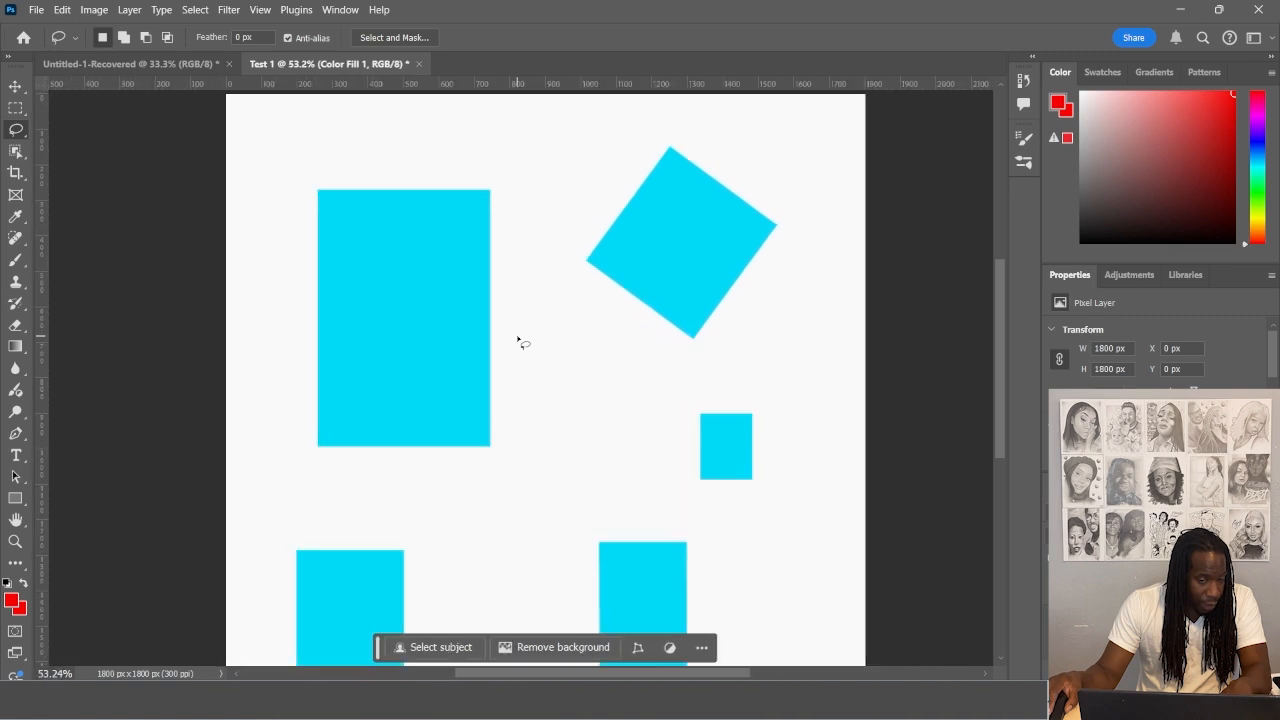
pyautogui.scroll(-2, 518, 341)
pyautogui.scroll(2, 518, 341)
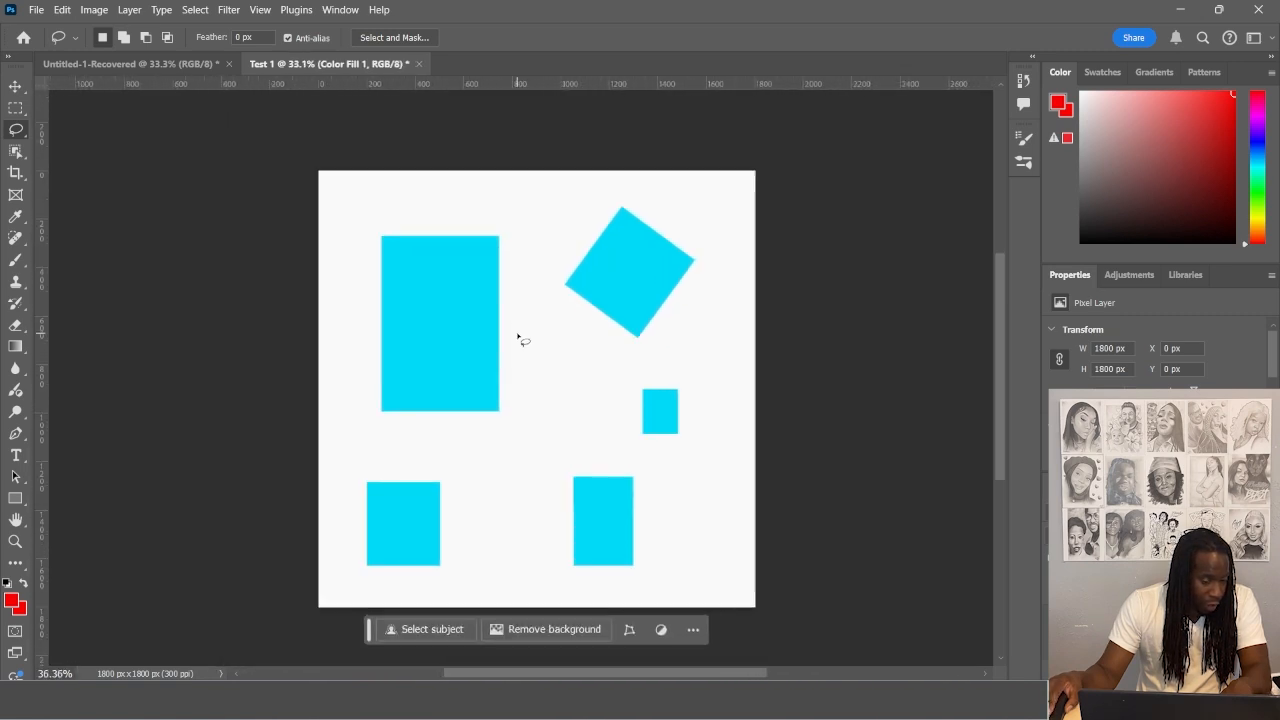
pyautogui.scroll(-2, 518, 341)
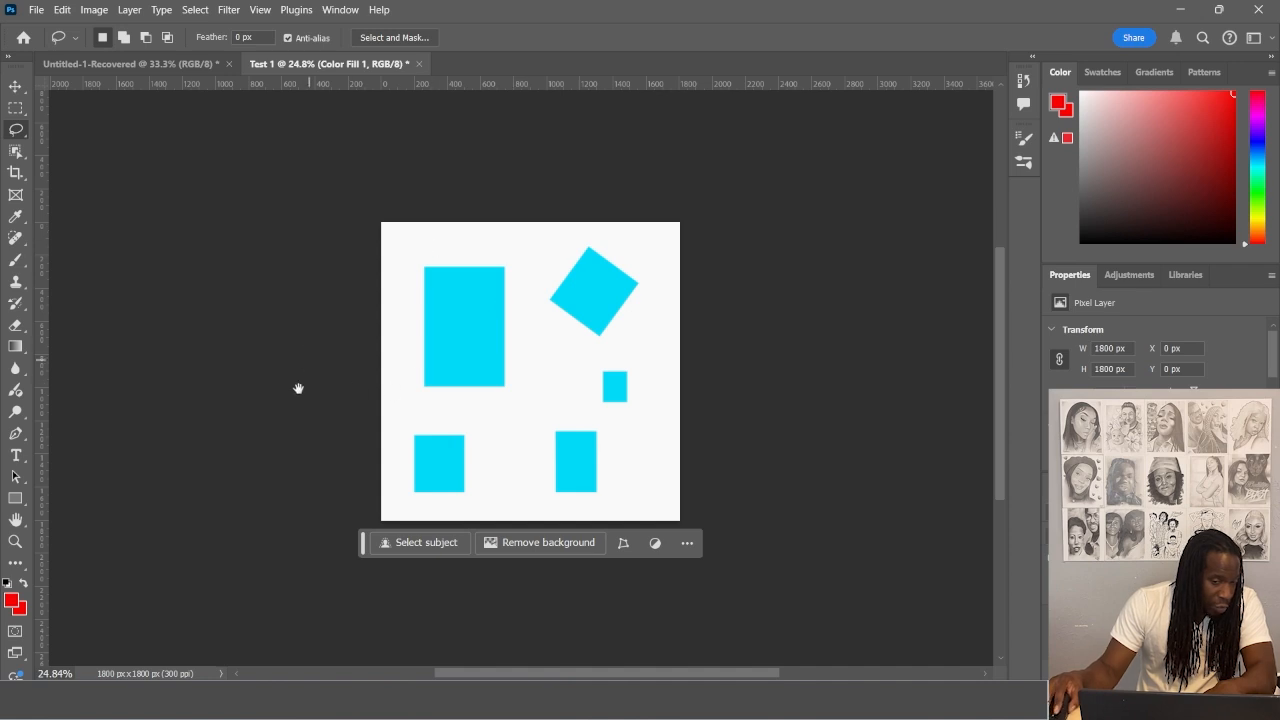
pyautogui.moveTo(475, 349); pyautogui.dragTo(411, 318)
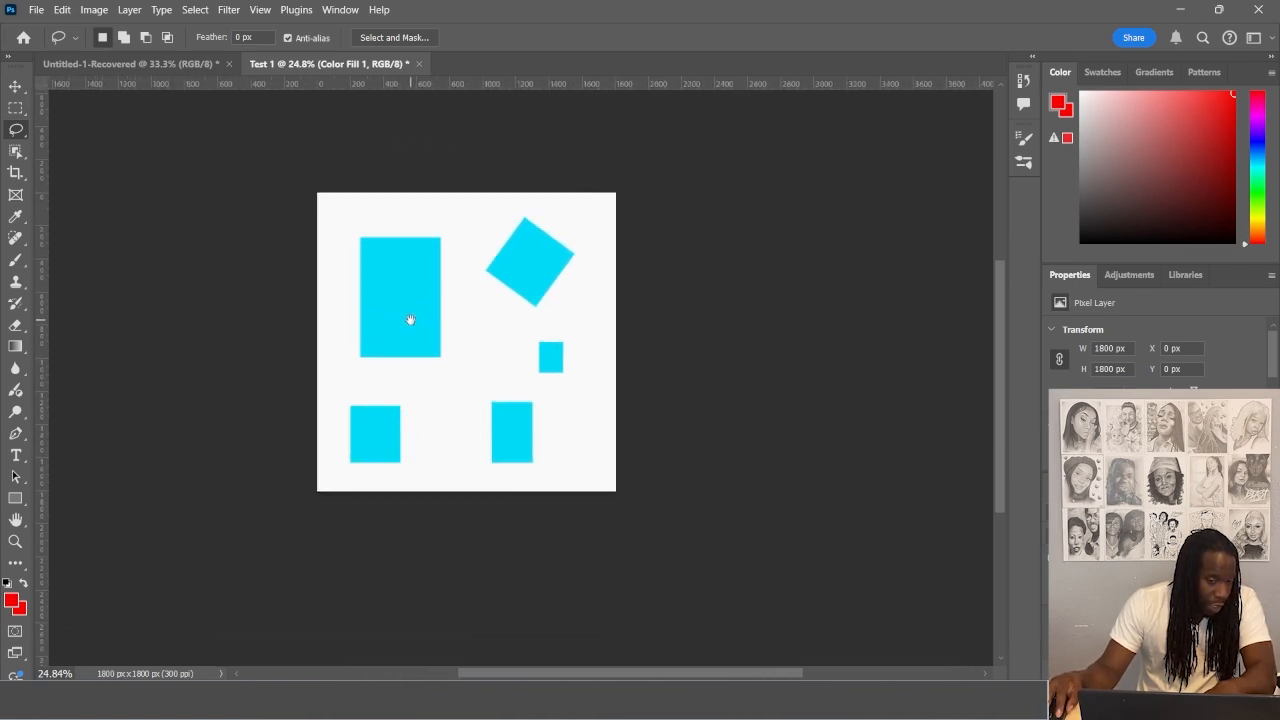
pyautogui.scroll(4, 470, 338)
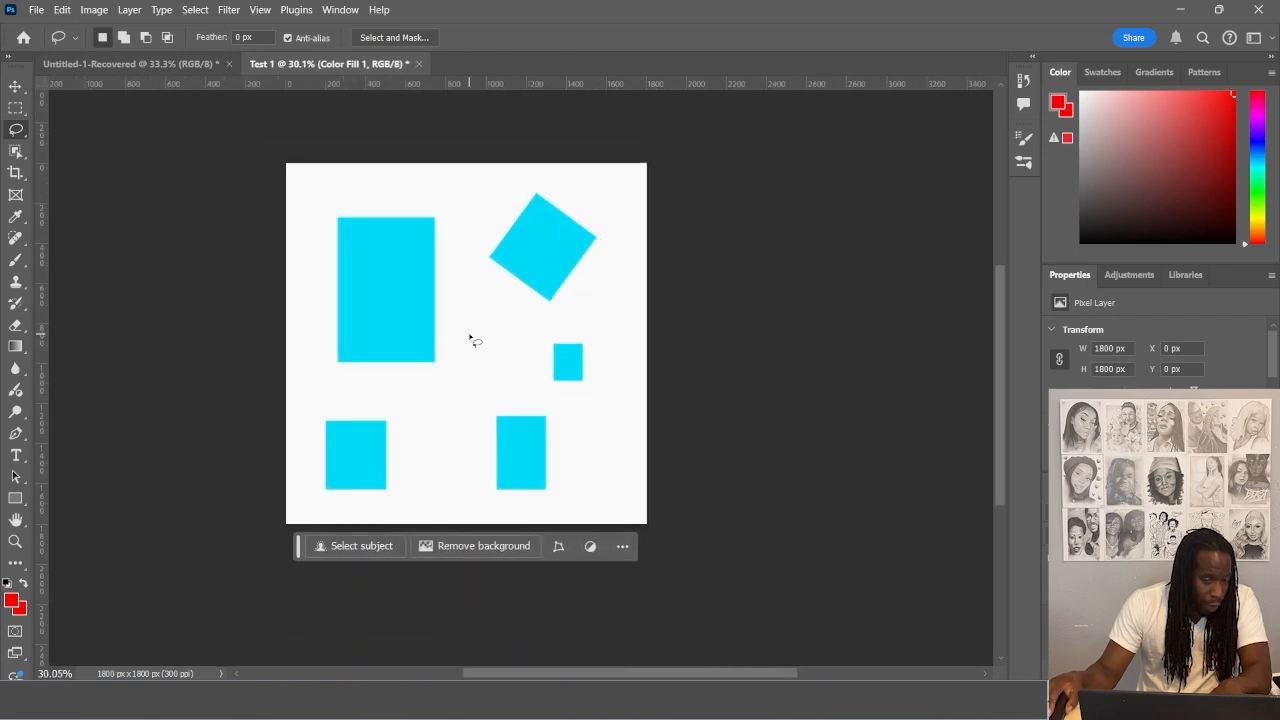
pyautogui.scroll(-1, 470, 338)
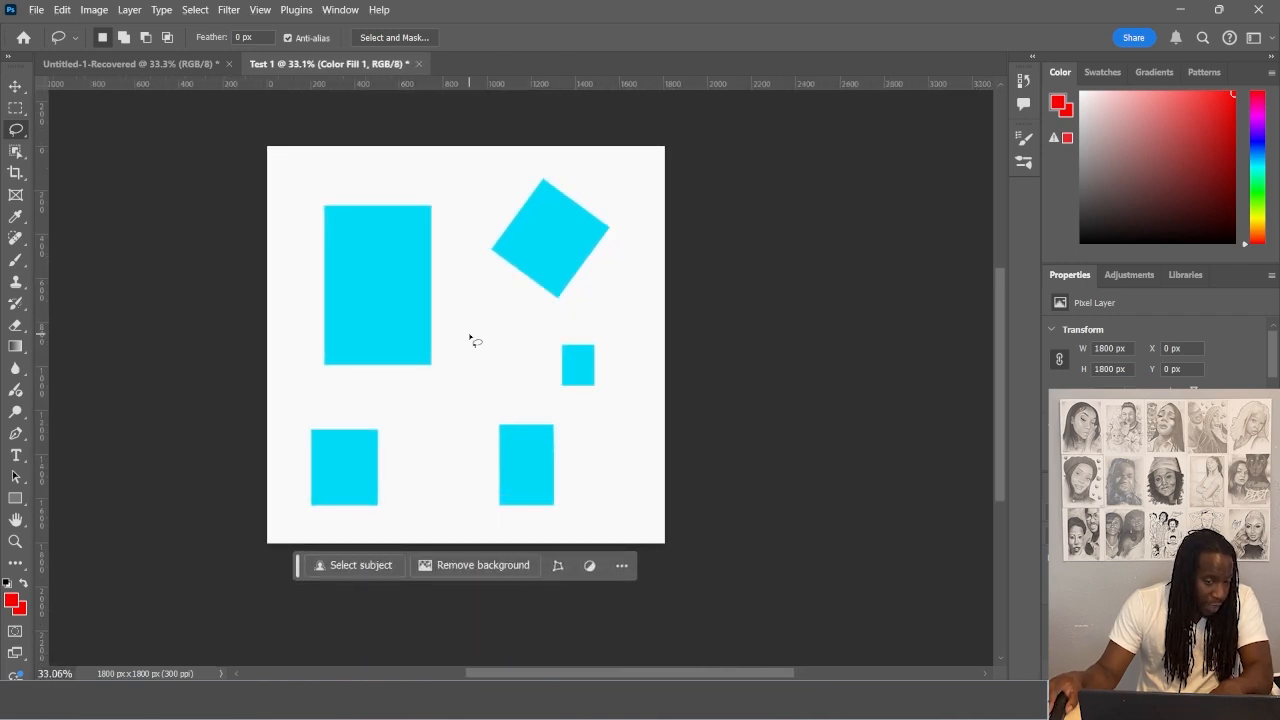
pyautogui.moveTo(459, 346); pyautogui.dragTo(355, 456)
pyautogui.scroll(8, 409, 377)
pyautogui.scroll(10, 409, 385)
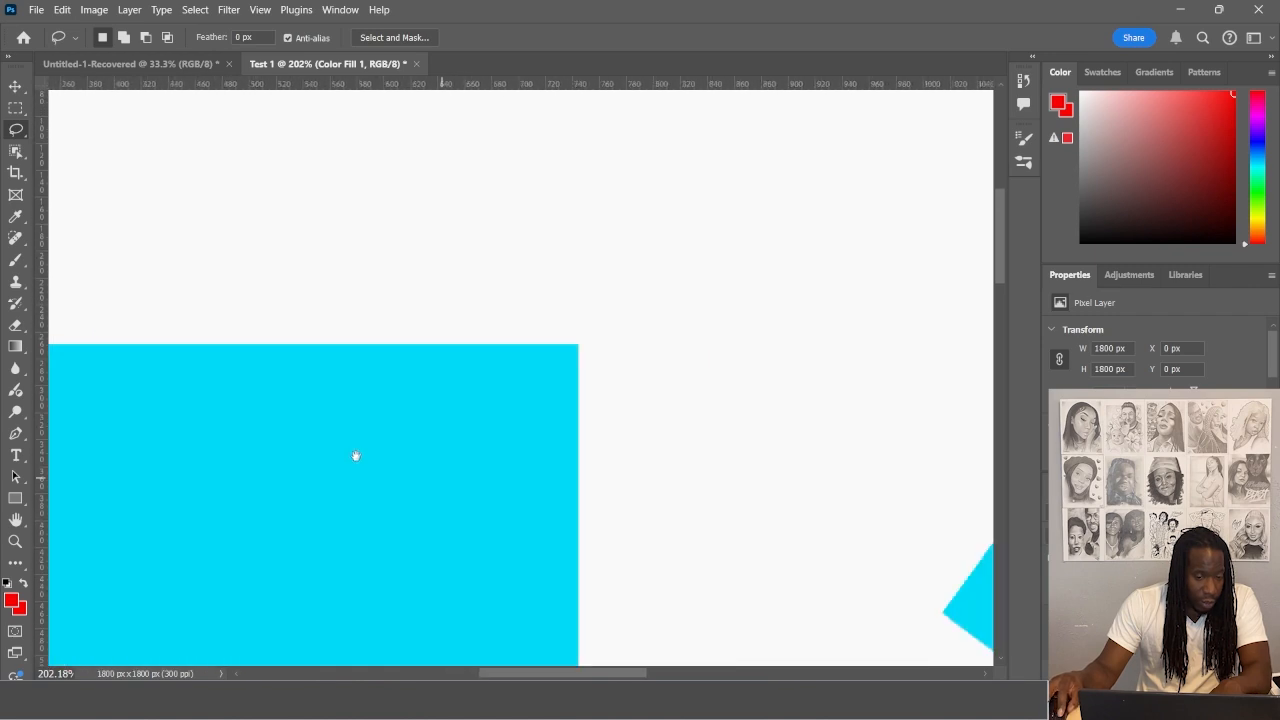
pyautogui.scroll(-6, 372, 397)
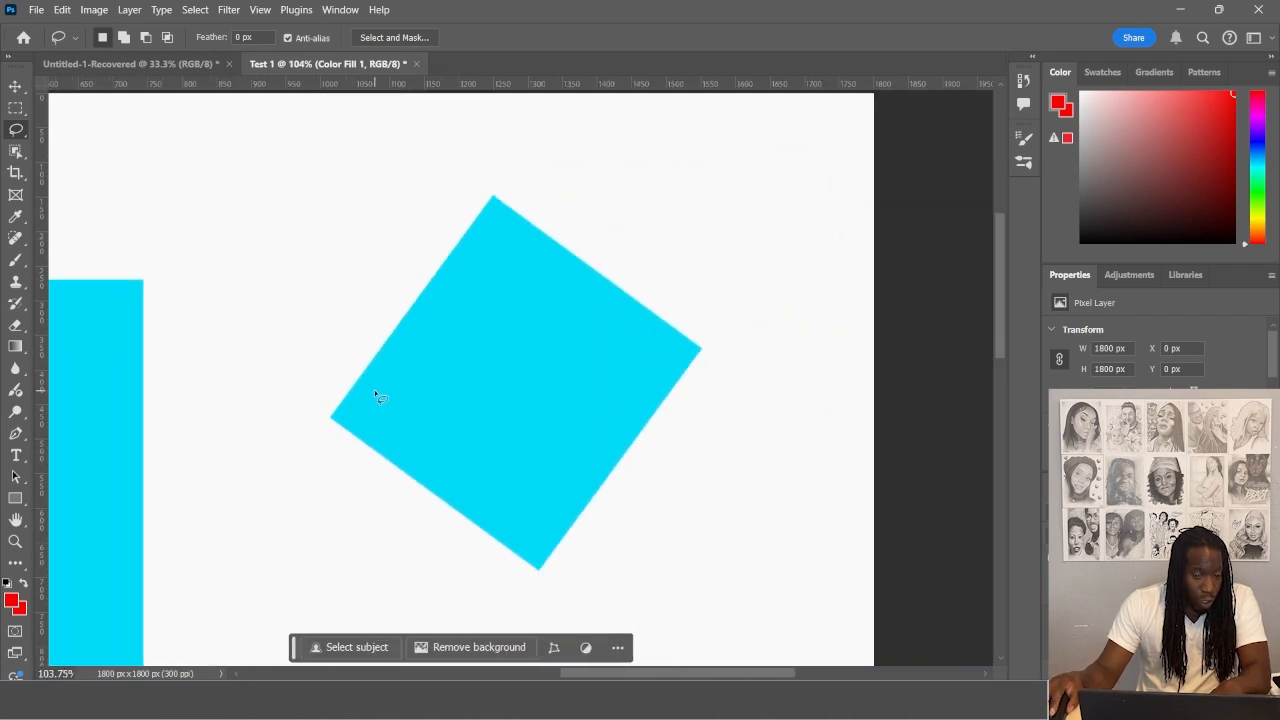
pyautogui.scroll(-4, 376, 397)
pyautogui.moveTo(372, 393); pyautogui.dragTo(451, 206)
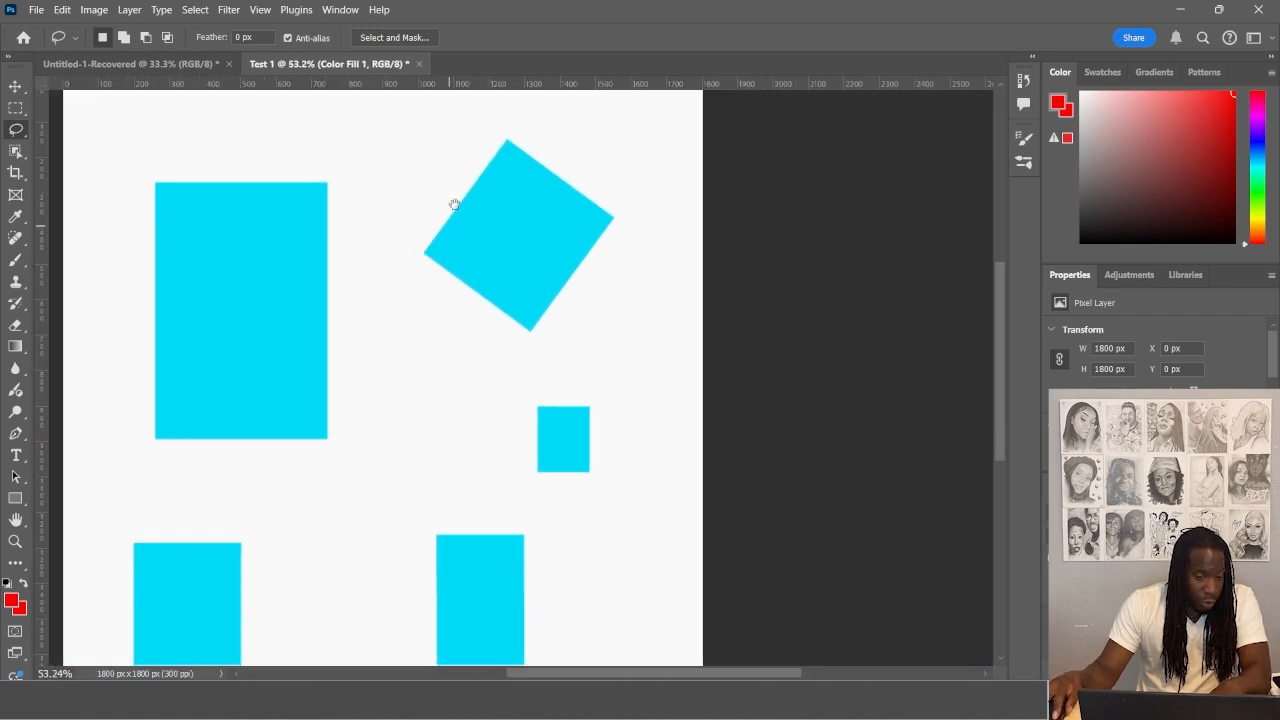
pyautogui.moveTo(409, 289); pyautogui.dragTo(391, 346)
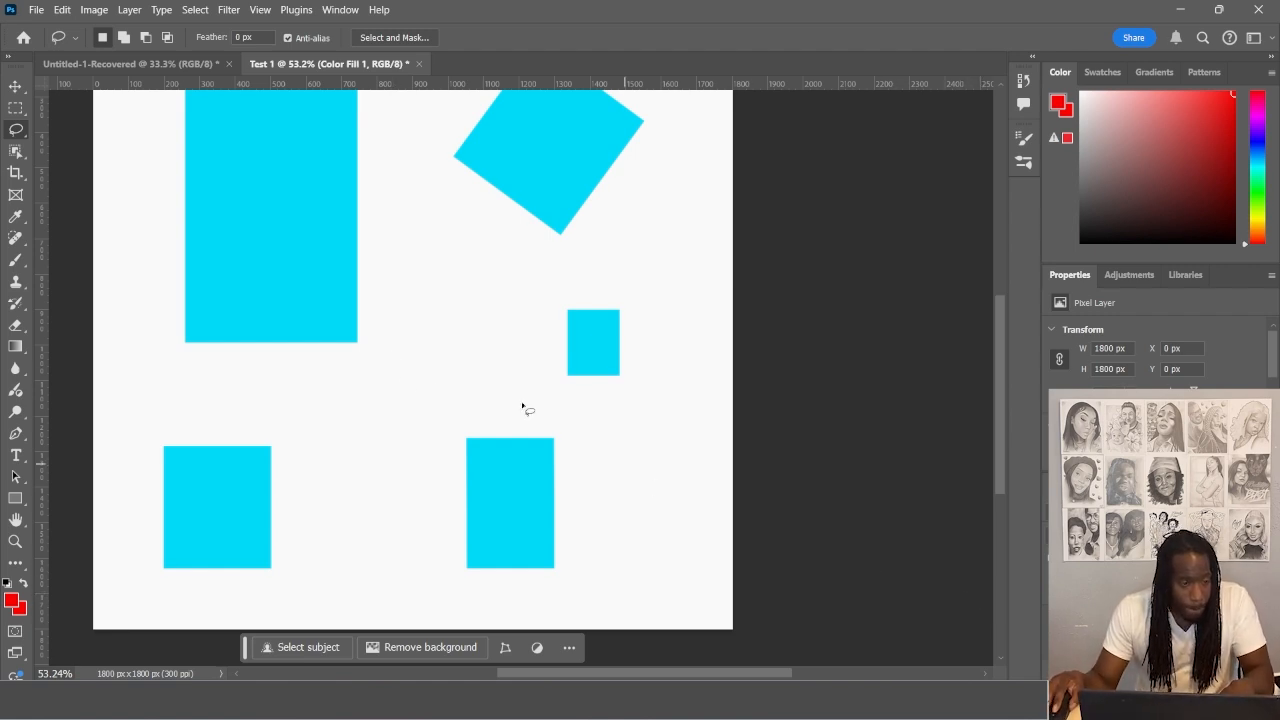
pyautogui.scroll(-2, 338, 283)
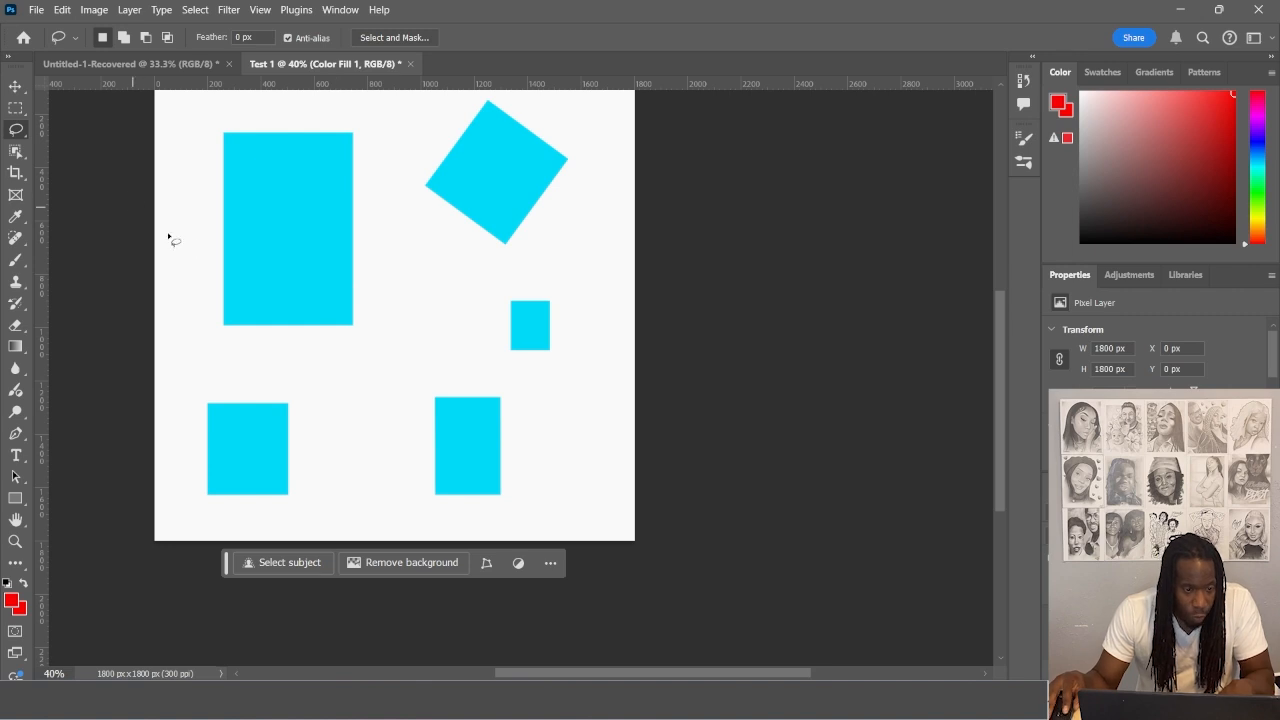
pyautogui.moveTo(208, 238)
pyautogui.mouseDown()
pyautogui.moveTo(274, 406)
pyautogui.moveTo(295, 322)
pyautogui.mouseUp()
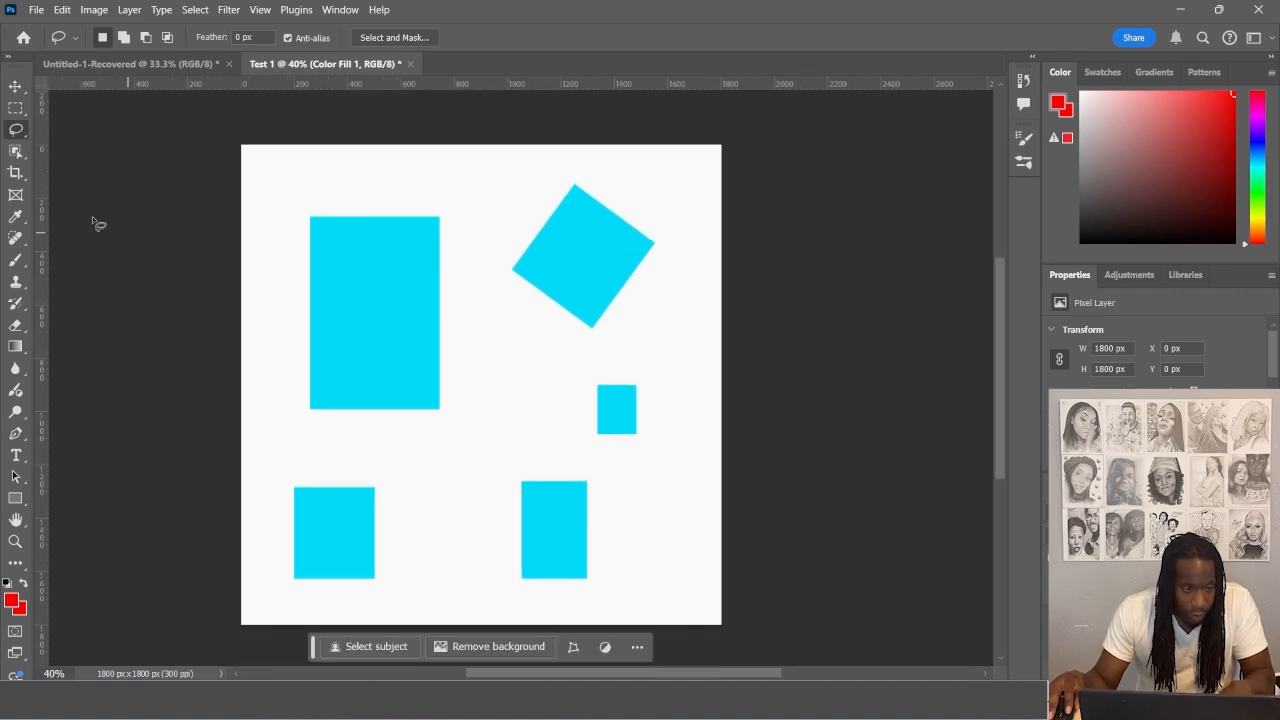
# Select the large cyan rectangle with the Object Selection tool and fill it with black
pyautogui.rightClick(18, 131)
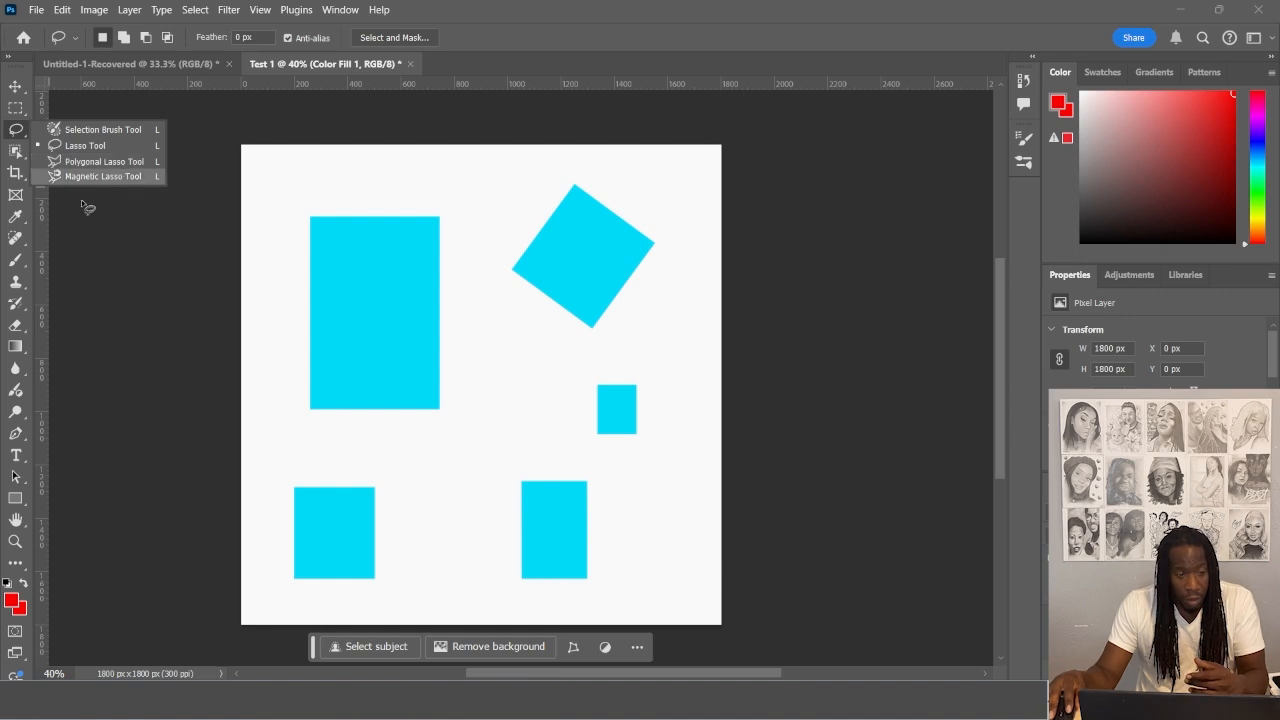
pyautogui.click(15, 151)
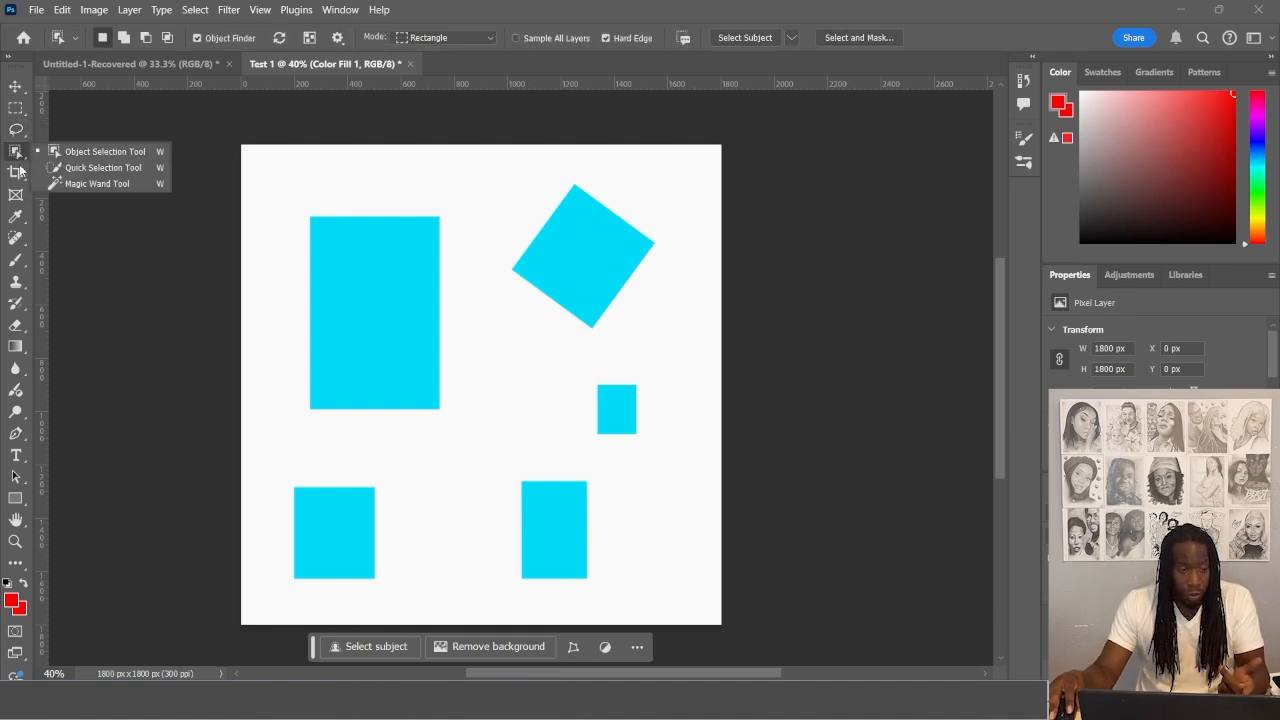
pyautogui.click(104, 151)
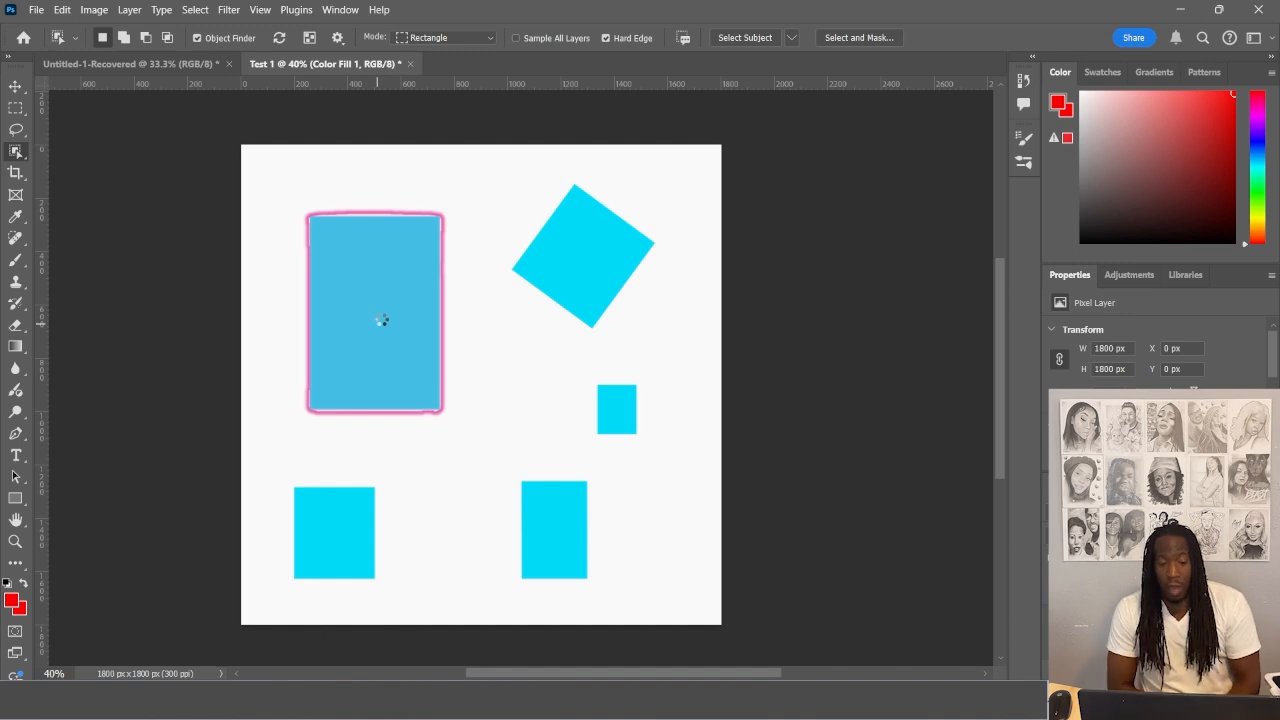
pyautogui.click(382, 322)
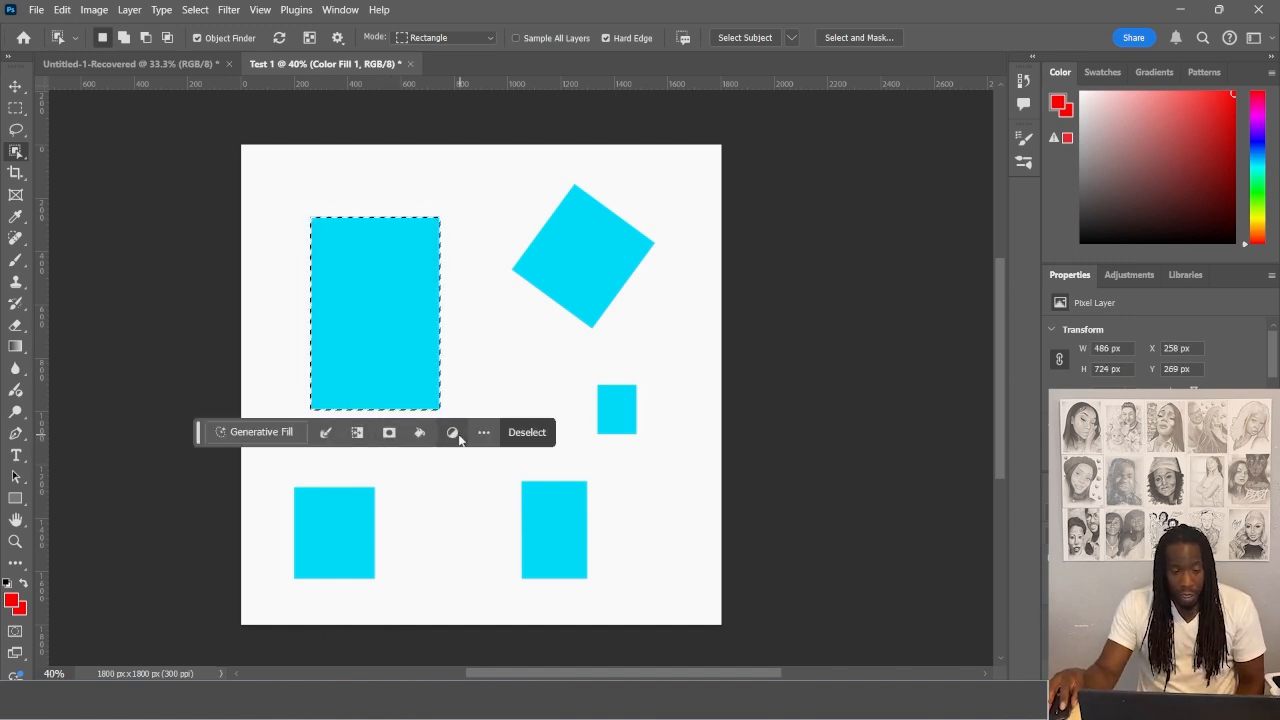
pyautogui.click(420, 433)
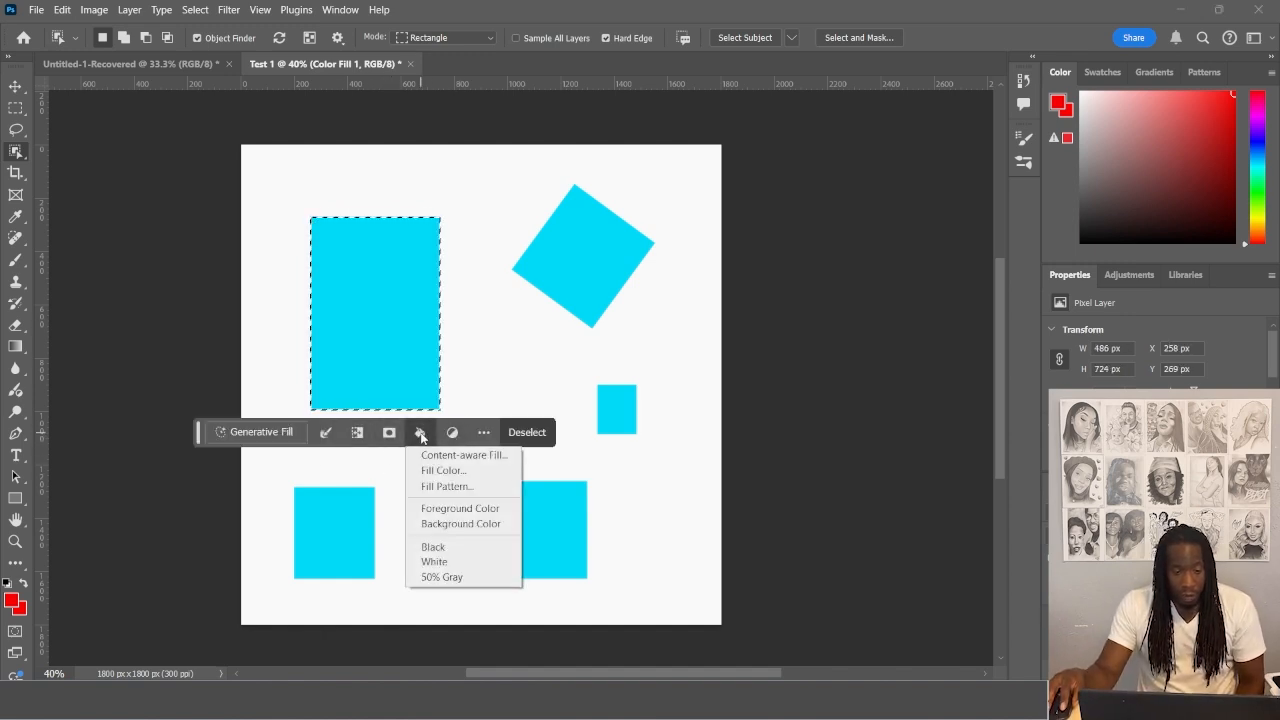
pyautogui.click(456, 553)
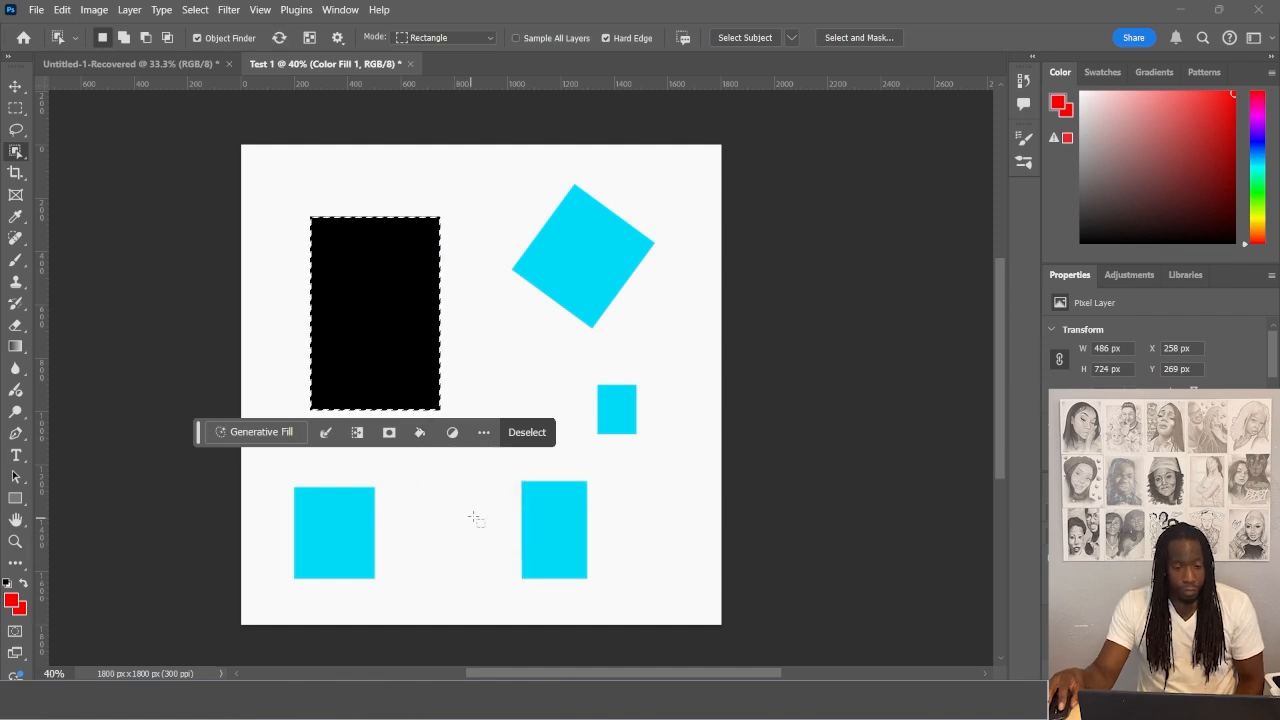
# Refill the selected large rectangle with red dc0606 in Normal mode at 100% opacity, and deselect it
pyautogui.click(420, 433)
pyautogui.click(438, 471)
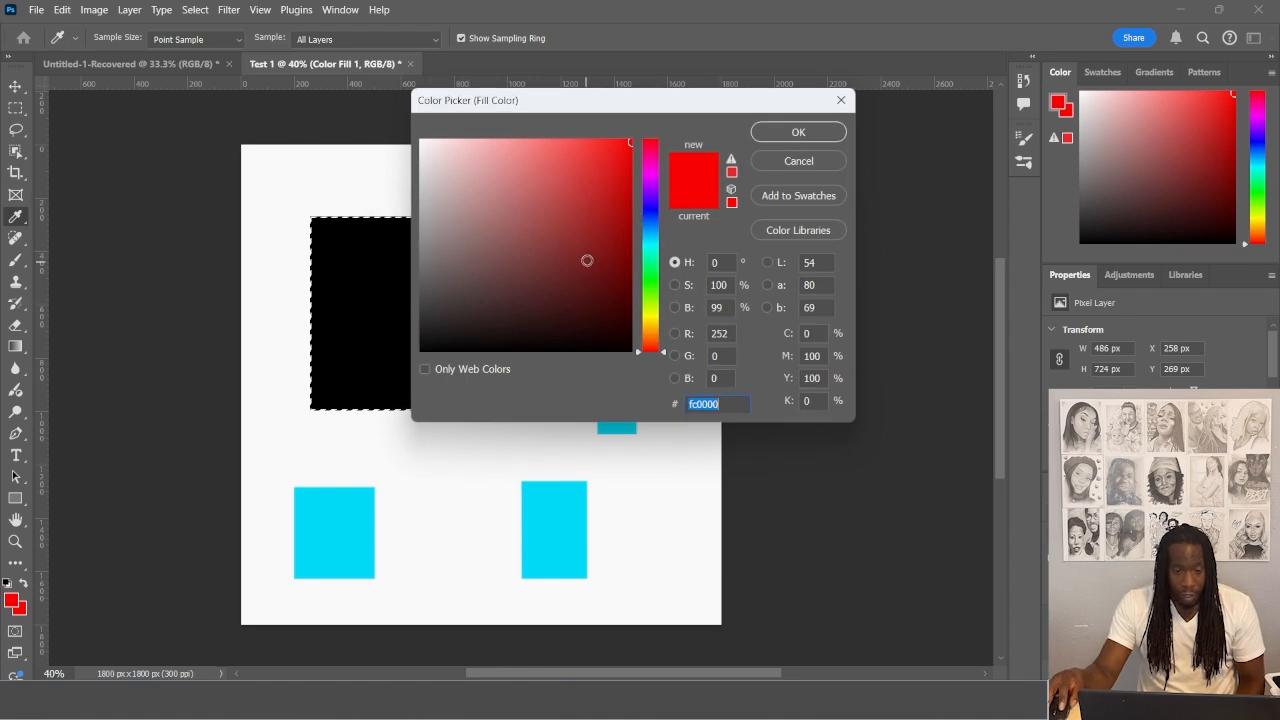
pyautogui.click(626, 168)
pyautogui.click(798, 134)
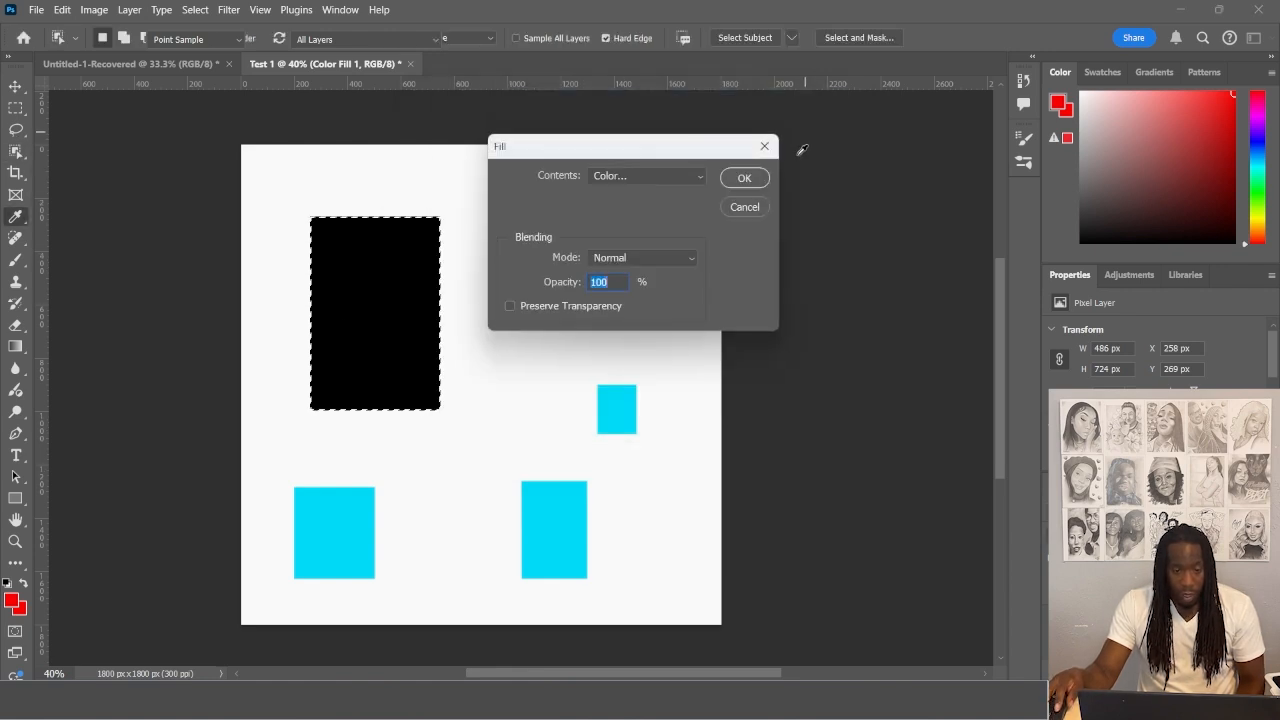
pyautogui.click(757, 178)
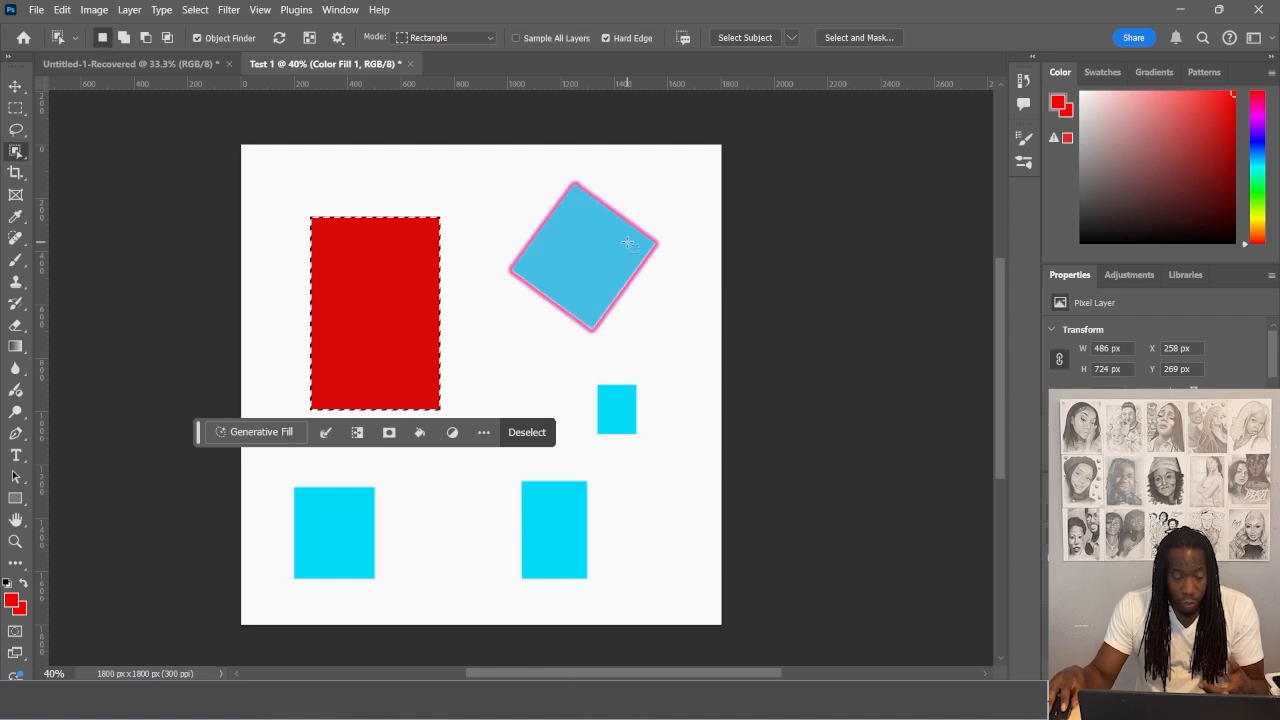
pyautogui.hotkey('ctrl', 'd')
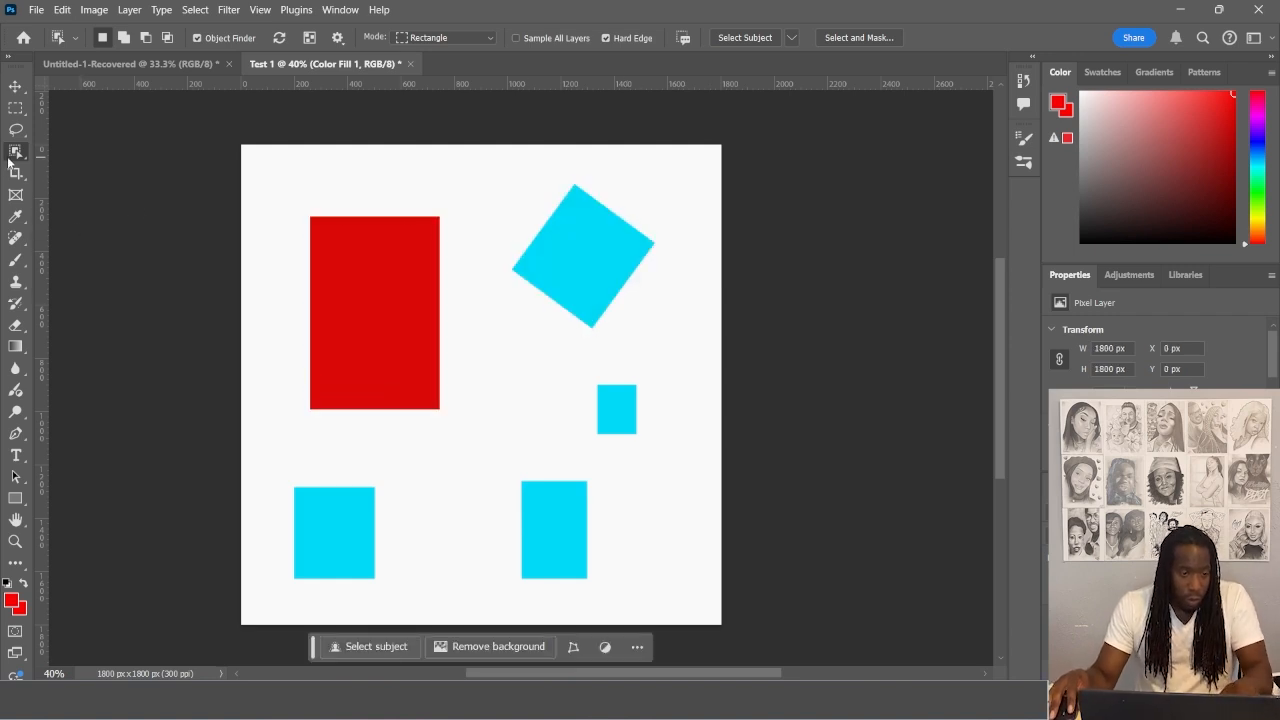
# Select all four cyan shapes together with the Quick Selection tool, leaving out the red rectangle
pyautogui.rightClick(13, 158)
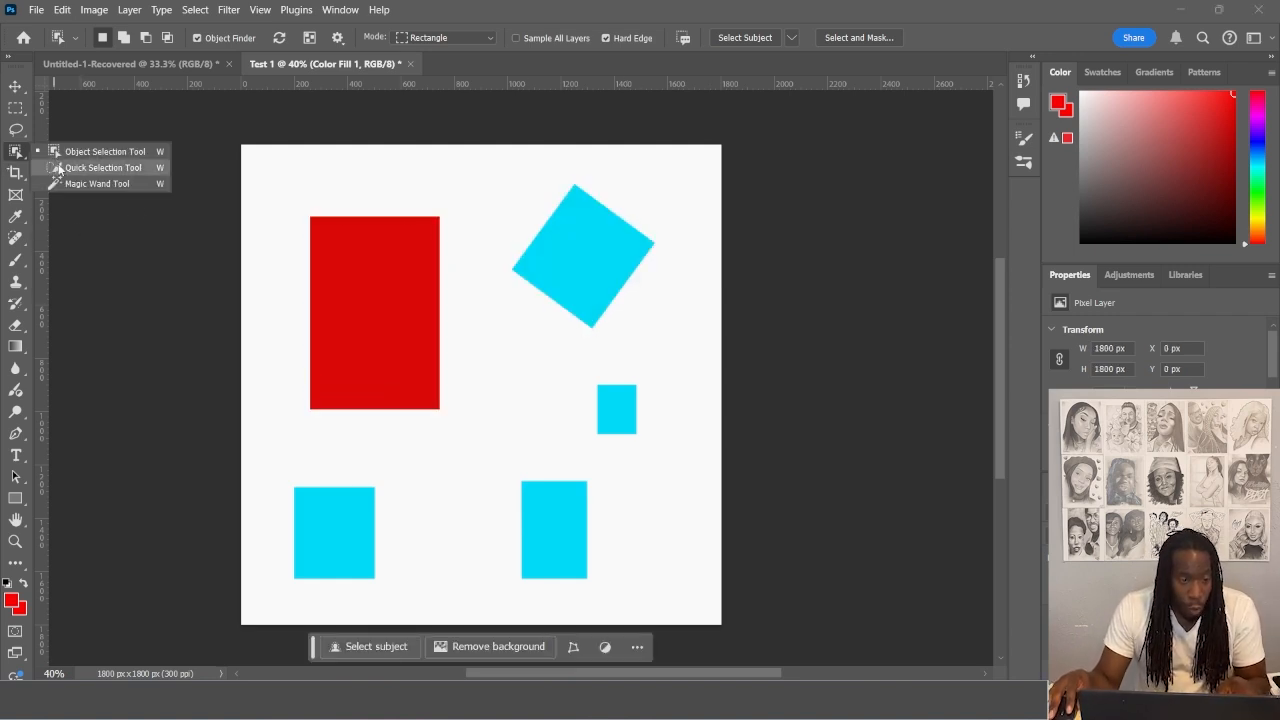
pyautogui.click(60, 168)
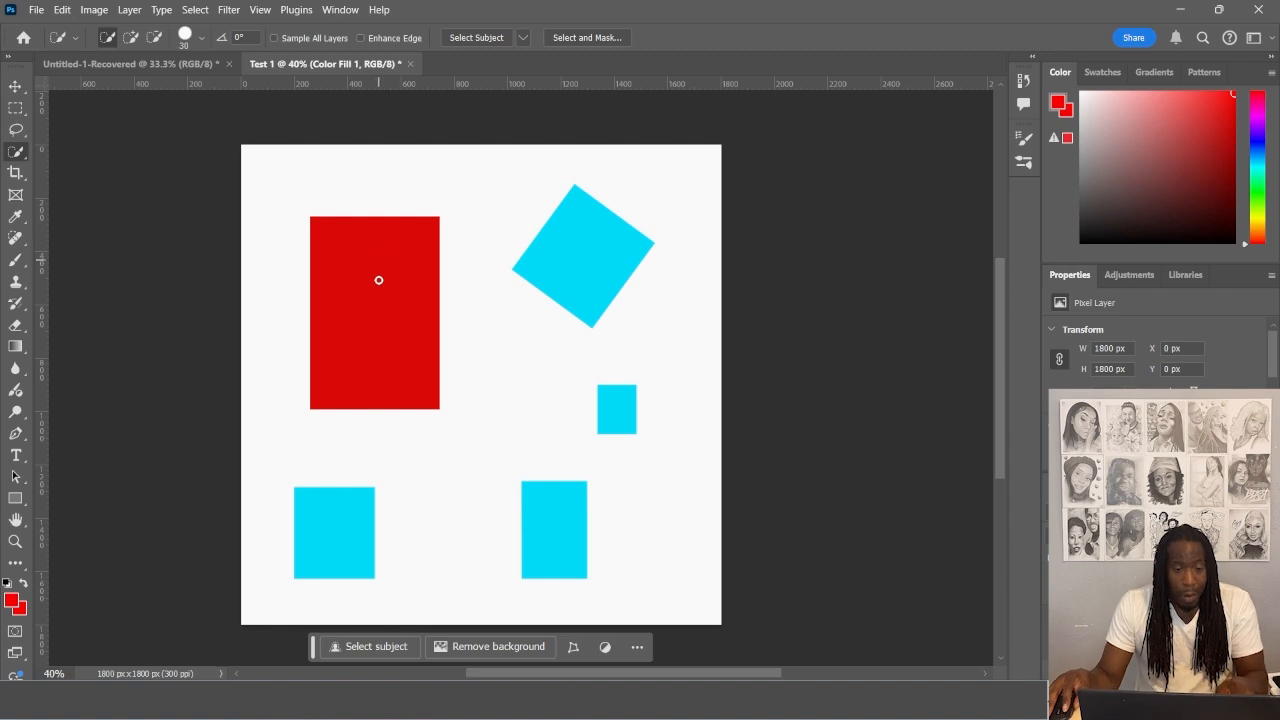
pyautogui.click(591, 262)
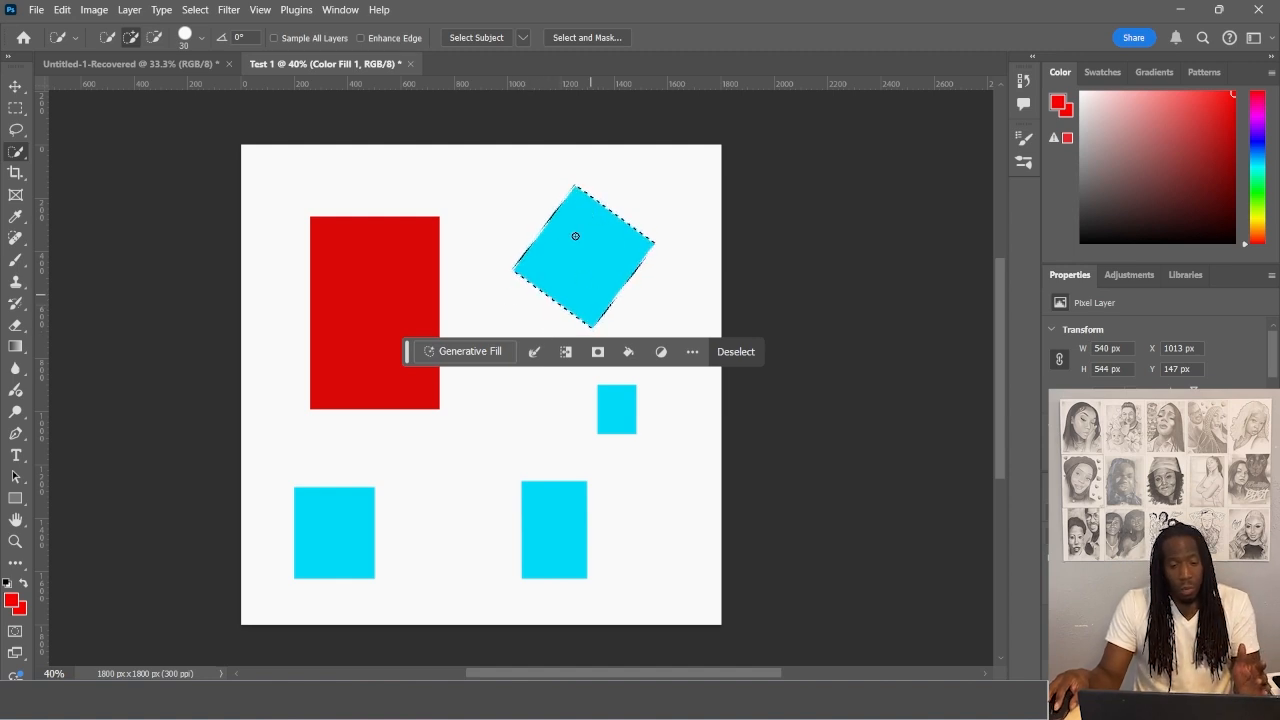
pyautogui.click(547, 545)
pyautogui.click(616, 411)
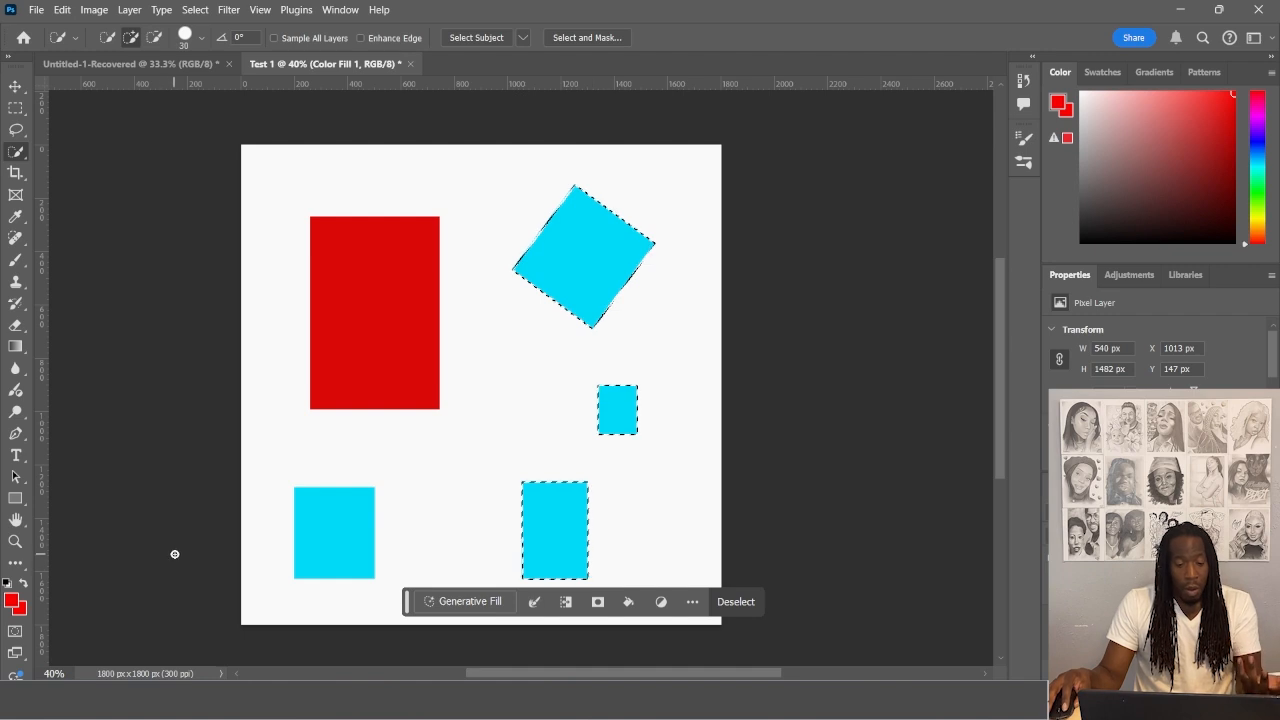
pyautogui.click(316, 539)
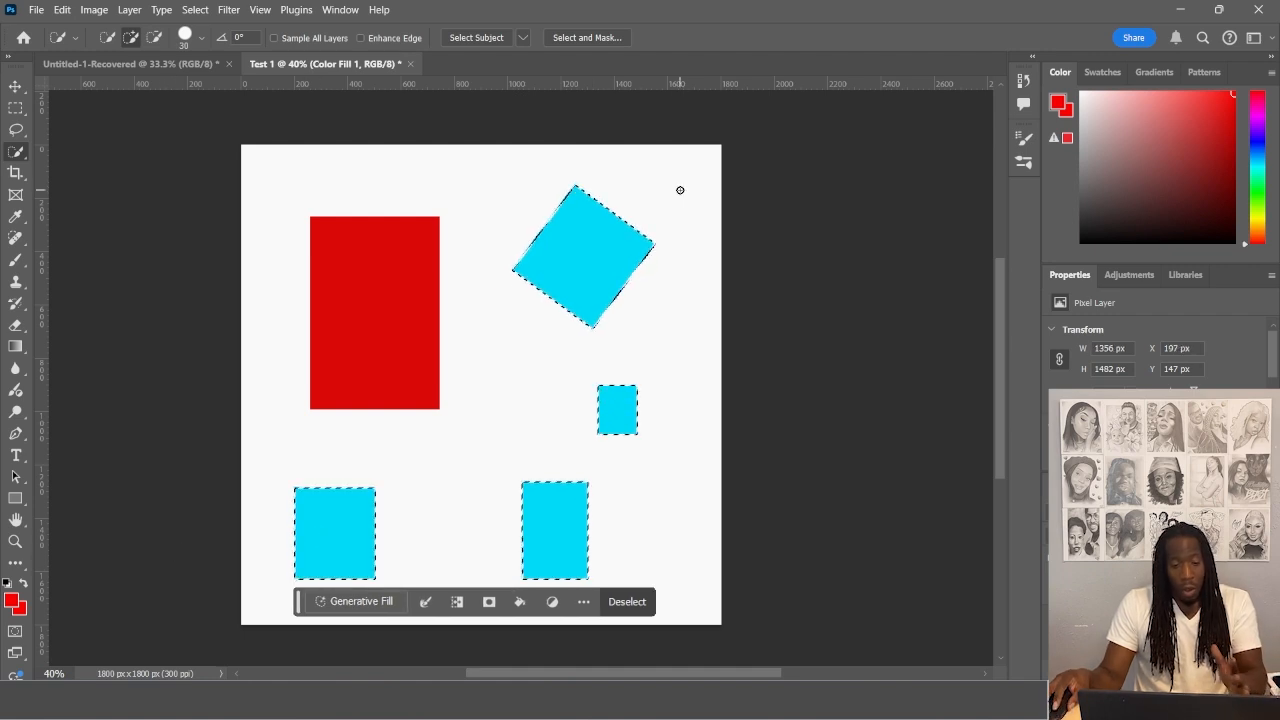
# Fill the four selected cyan shapes with teal 06dcac in Normal mode at 100% opacity
pyautogui.click(524, 604)
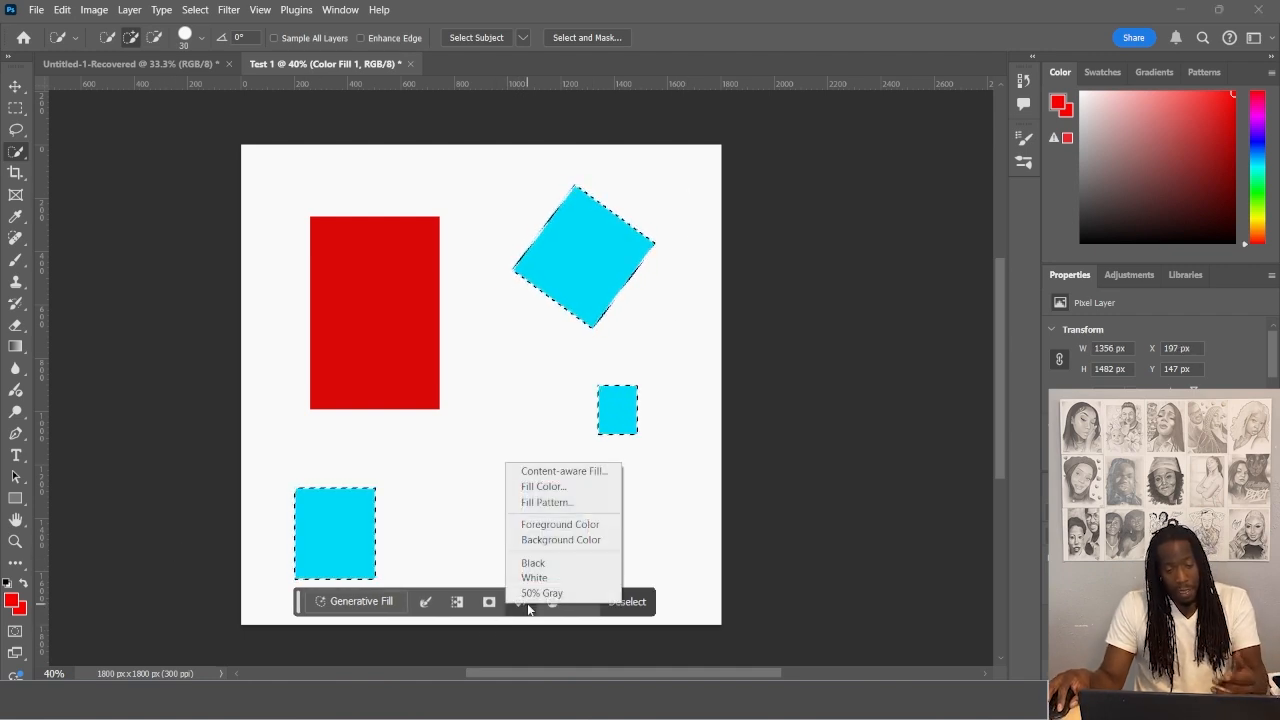
pyautogui.click(564, 488)
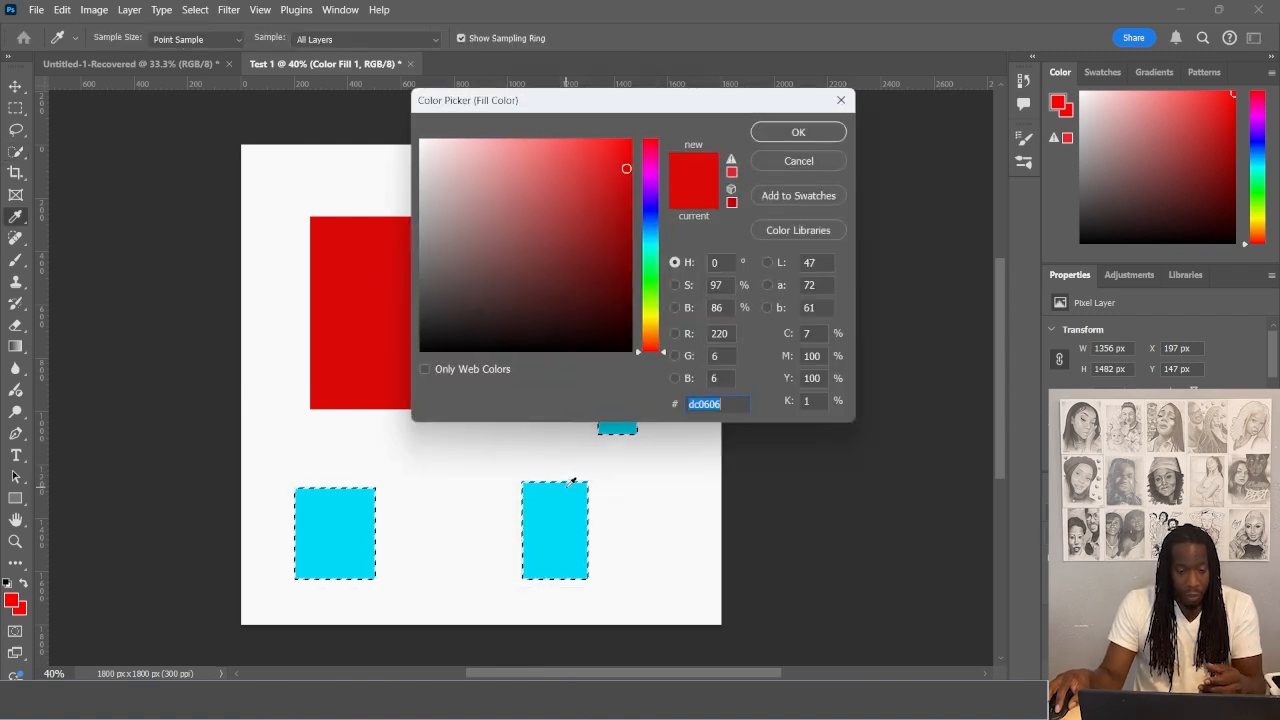
pyautogui.click(658, 236)
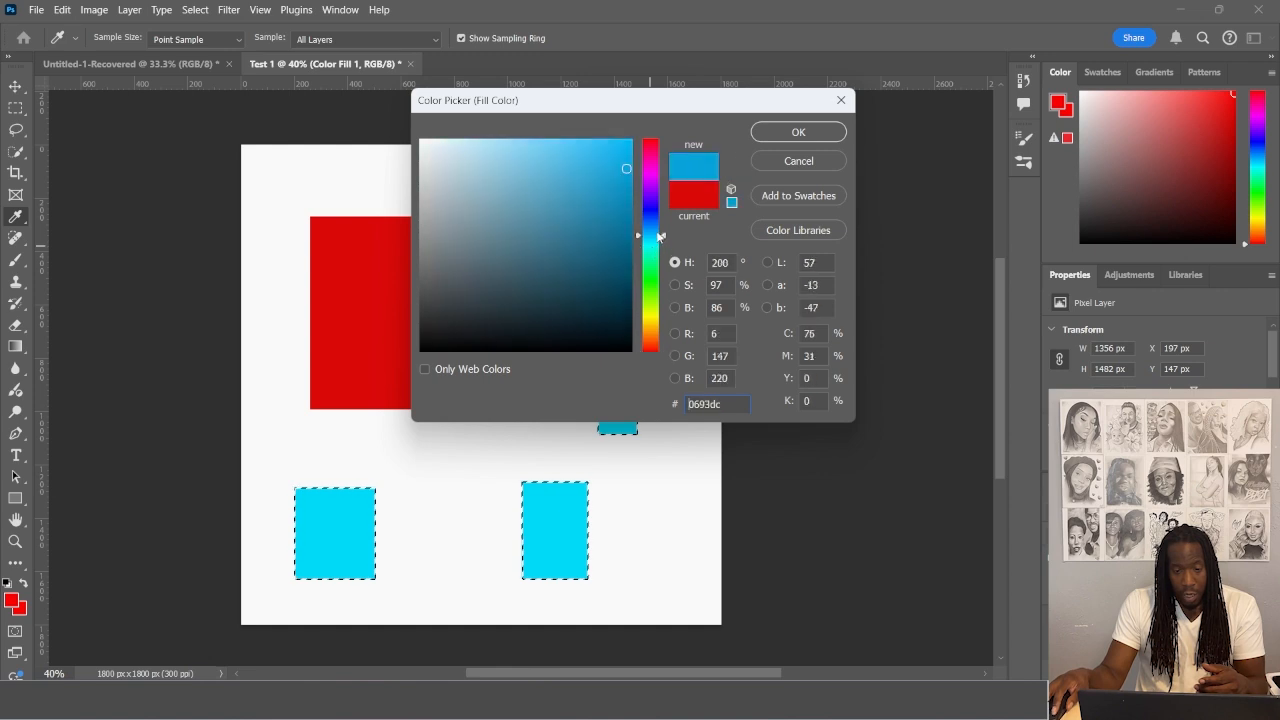
pyautogui.moveTo(660, 236); pyautogui.dragTo(654, 242)
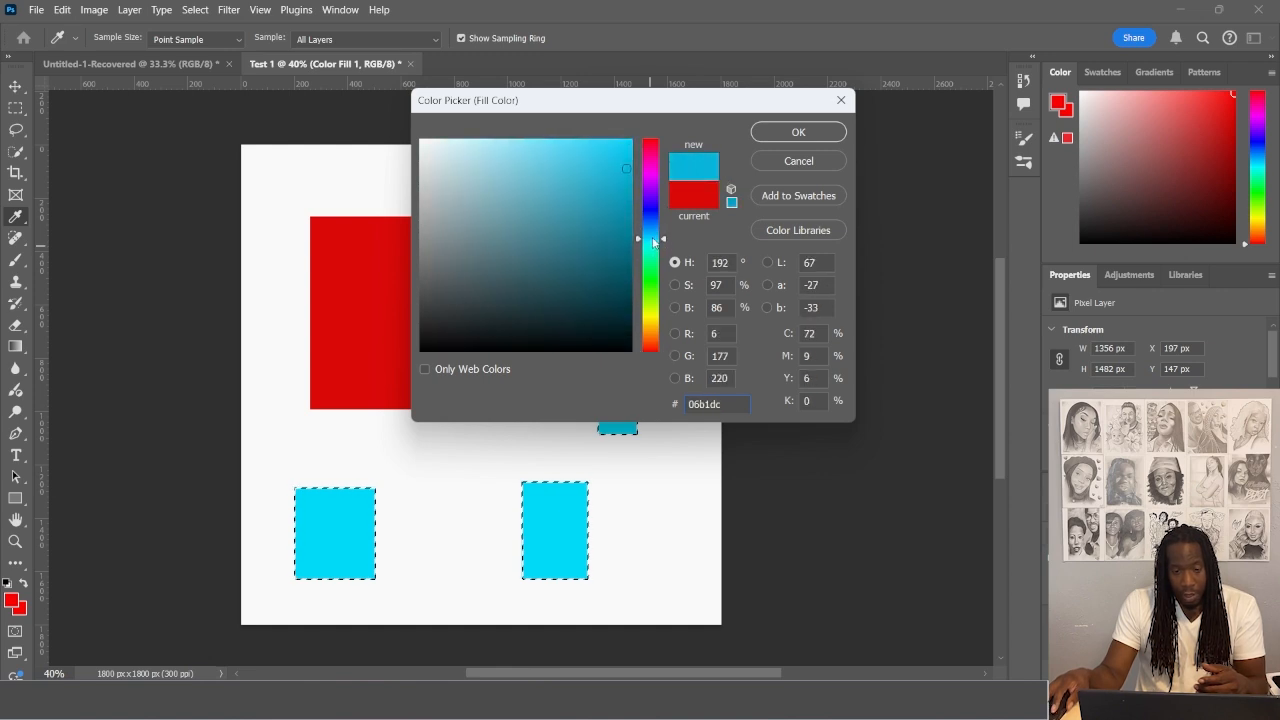
pyautogui.click(645, 291)
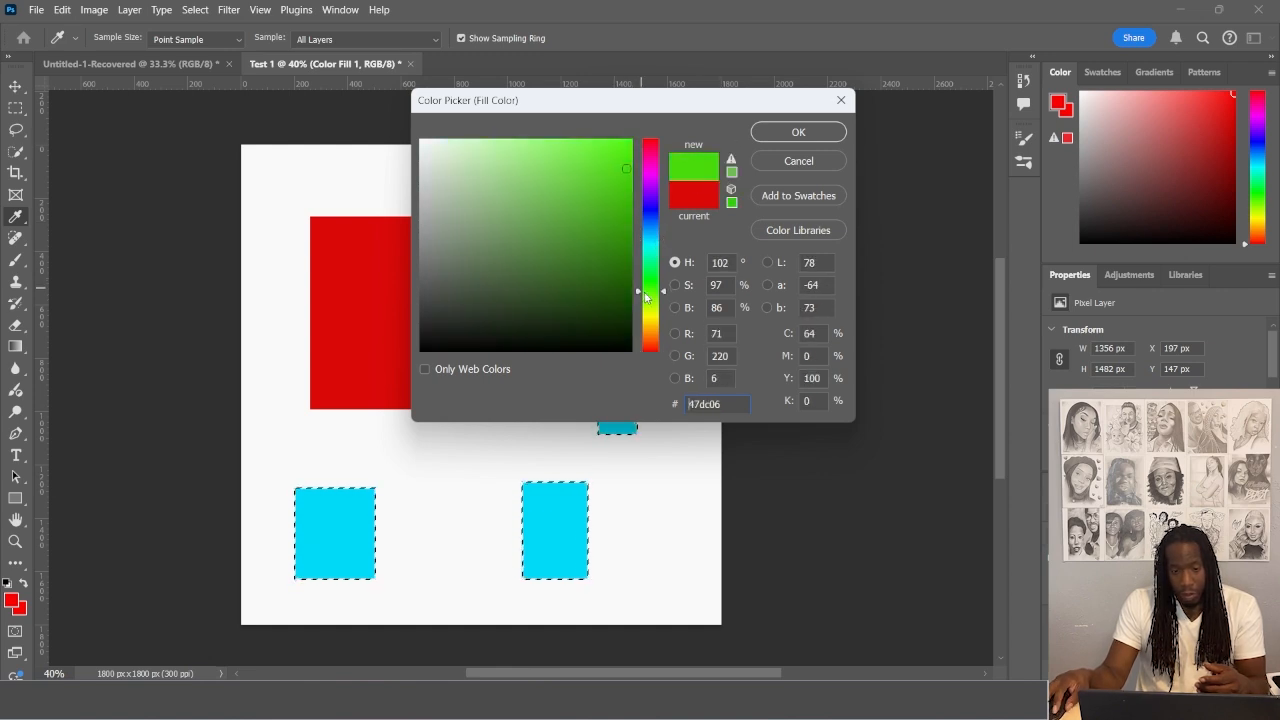
pyautogui.moveTo(645, 297); pyautogui.dragTo(656, 258)
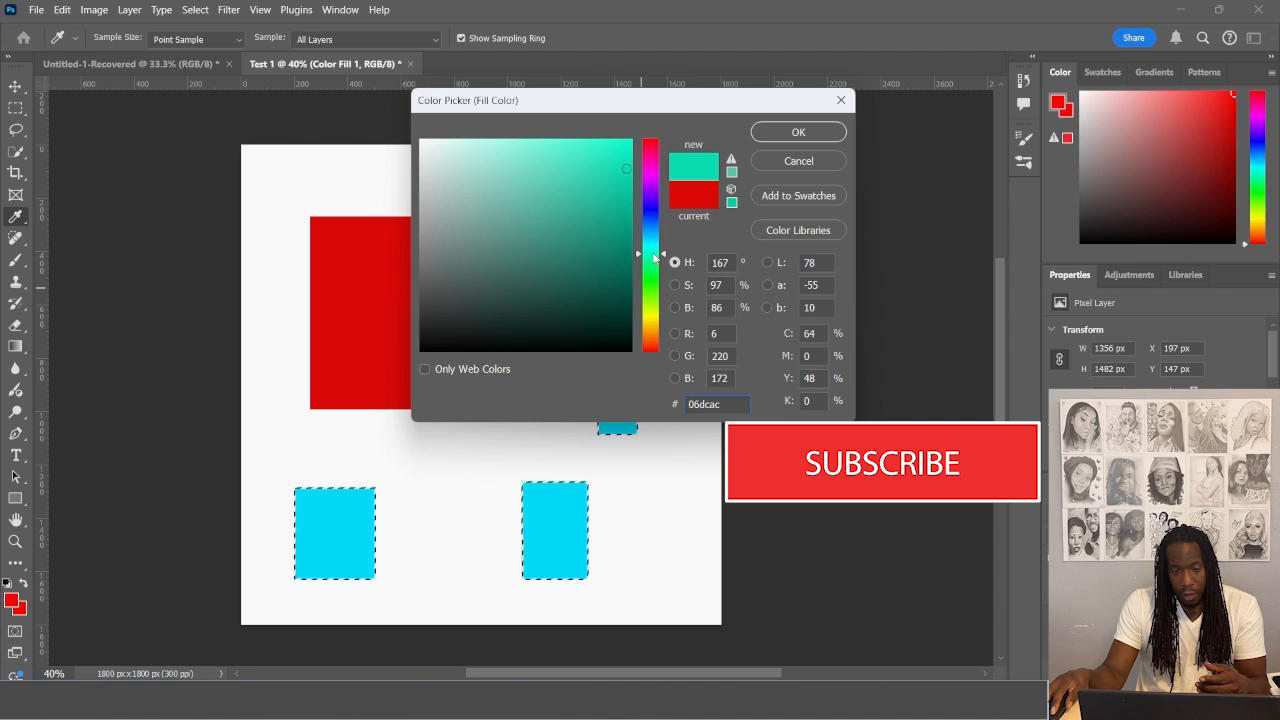
pyautogui.click(798, 132)
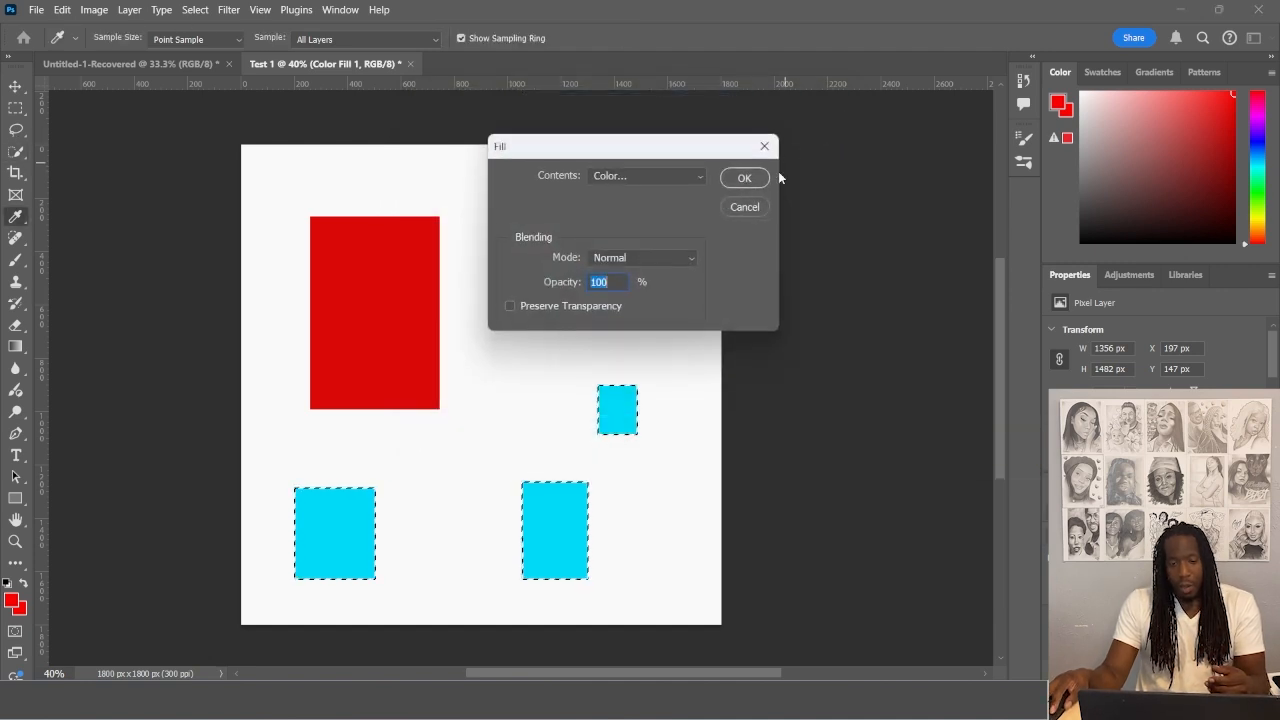
pyautogui.click(766, 179)
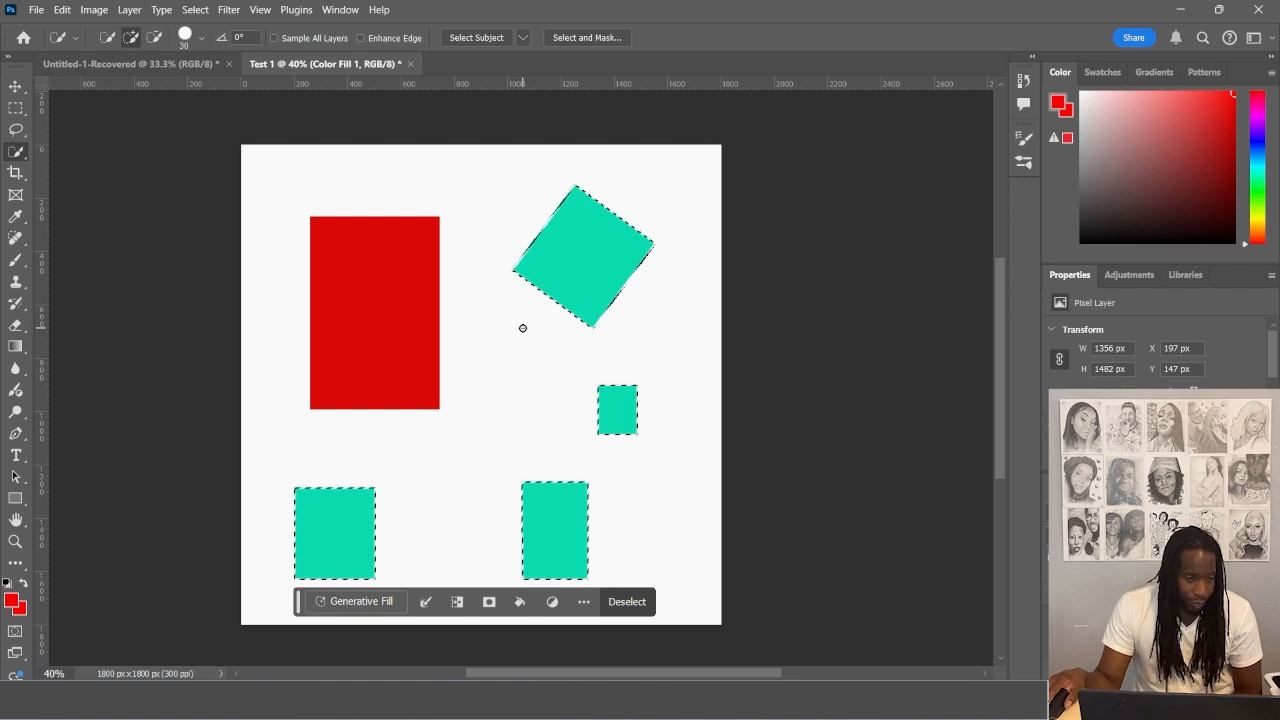
# Start the Crop tool and extend the crop boundary from around the selected shapes out to the full canvas edges
pyautogui.click(14, 155)
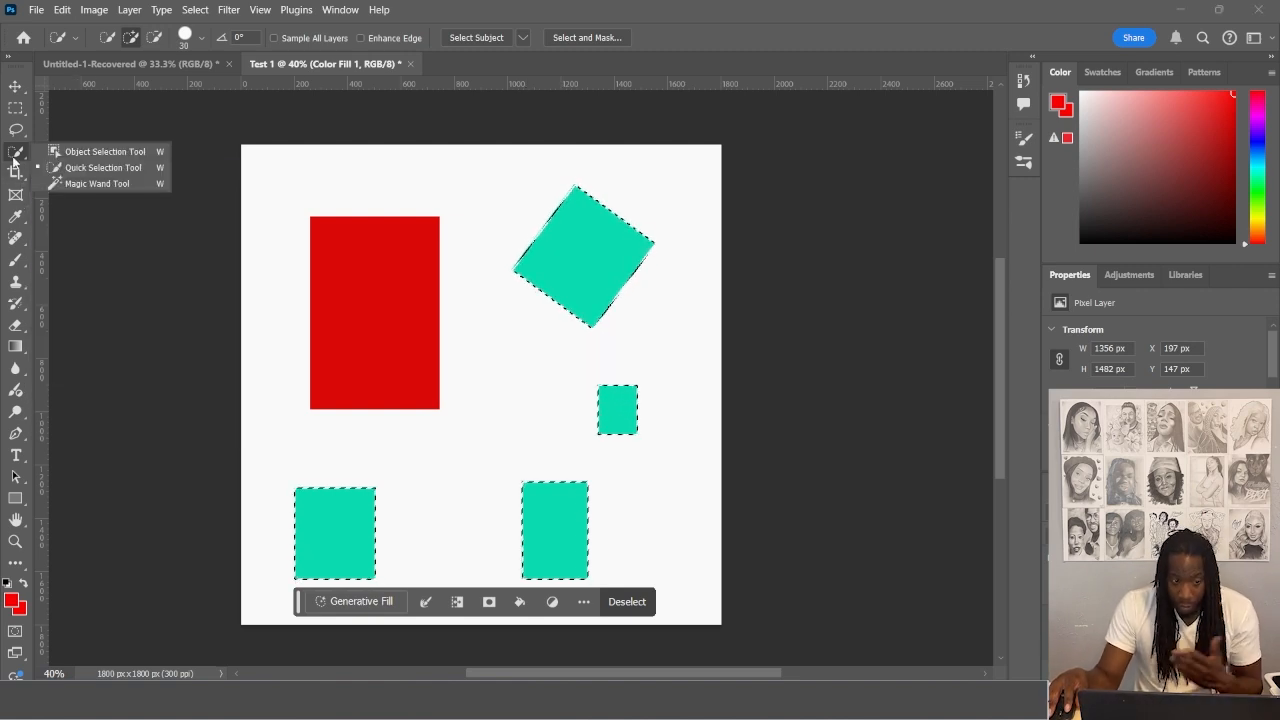
pyautogui.click(15, 172)
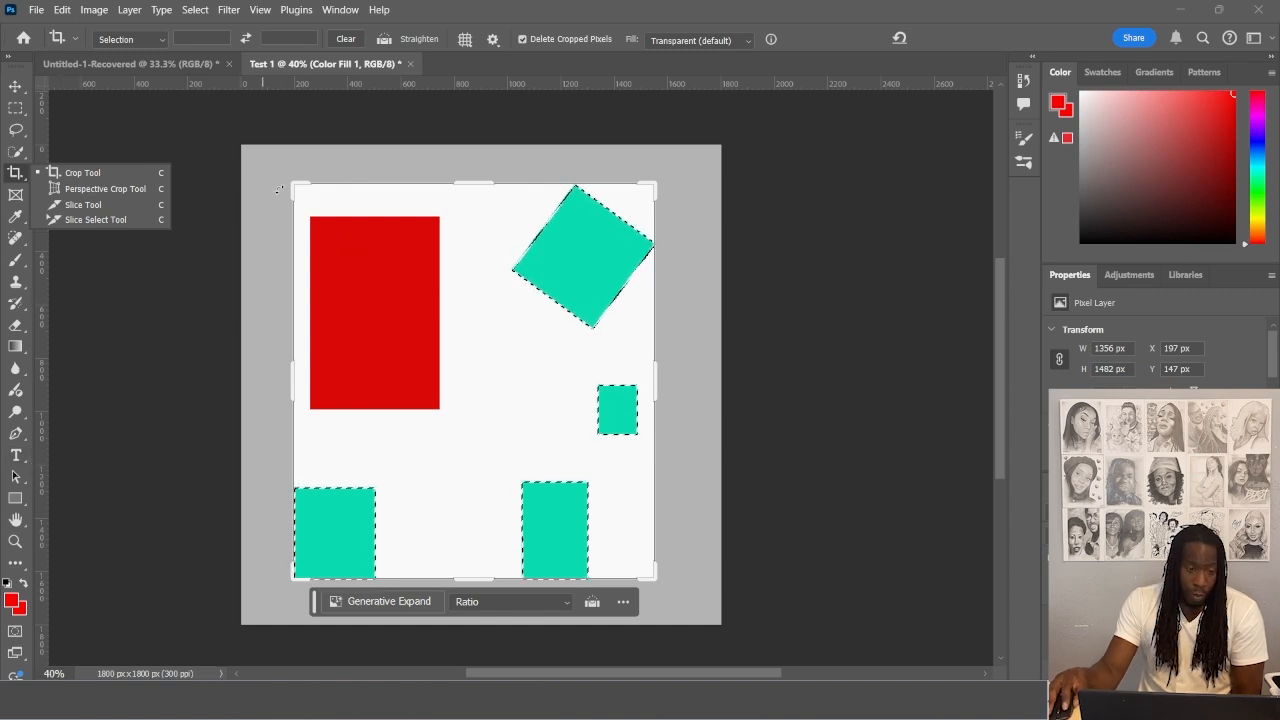
pyautogui.moveTo(293, 185); pyautogui.dragTo(268, 172)
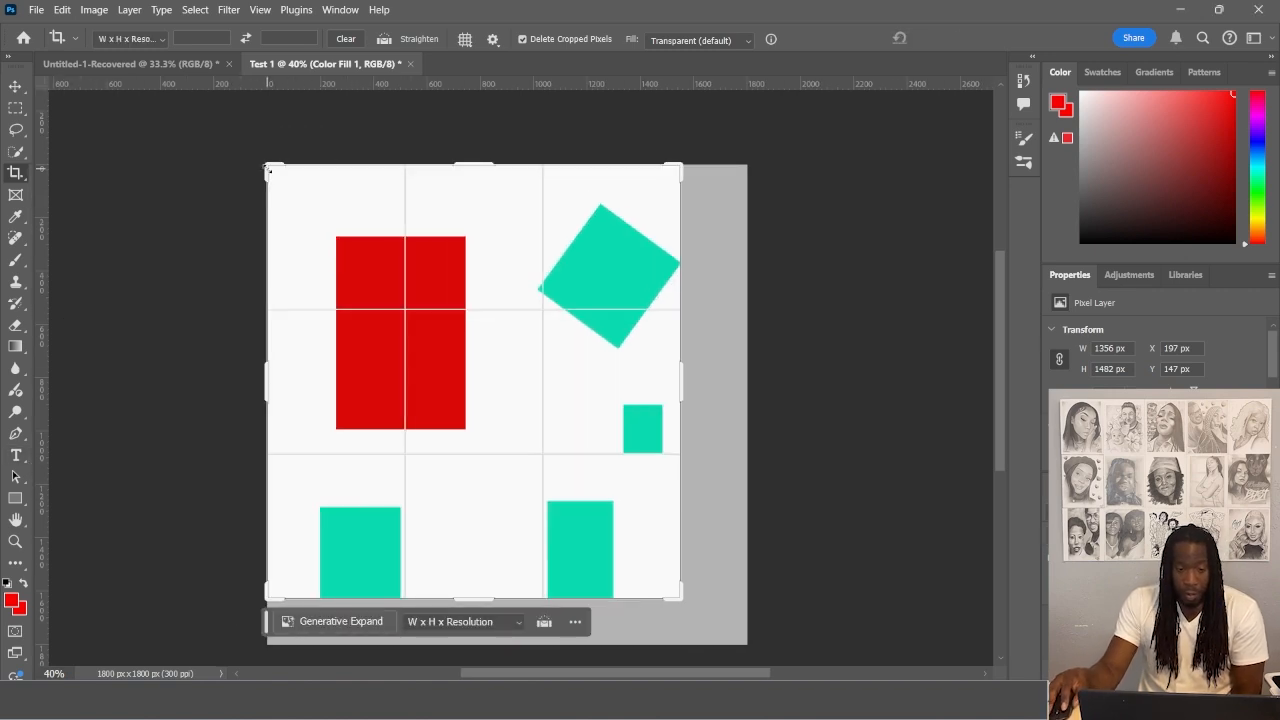
pyautogui.moveTo(691, 389)
pyautogui.mouseDown()
pyautogui.moveTo(738, 372)
pyautogui.moveTo(716, 392)
pyautogui.mouseUp()
pyautogui.scroll(-3, 621, 517)
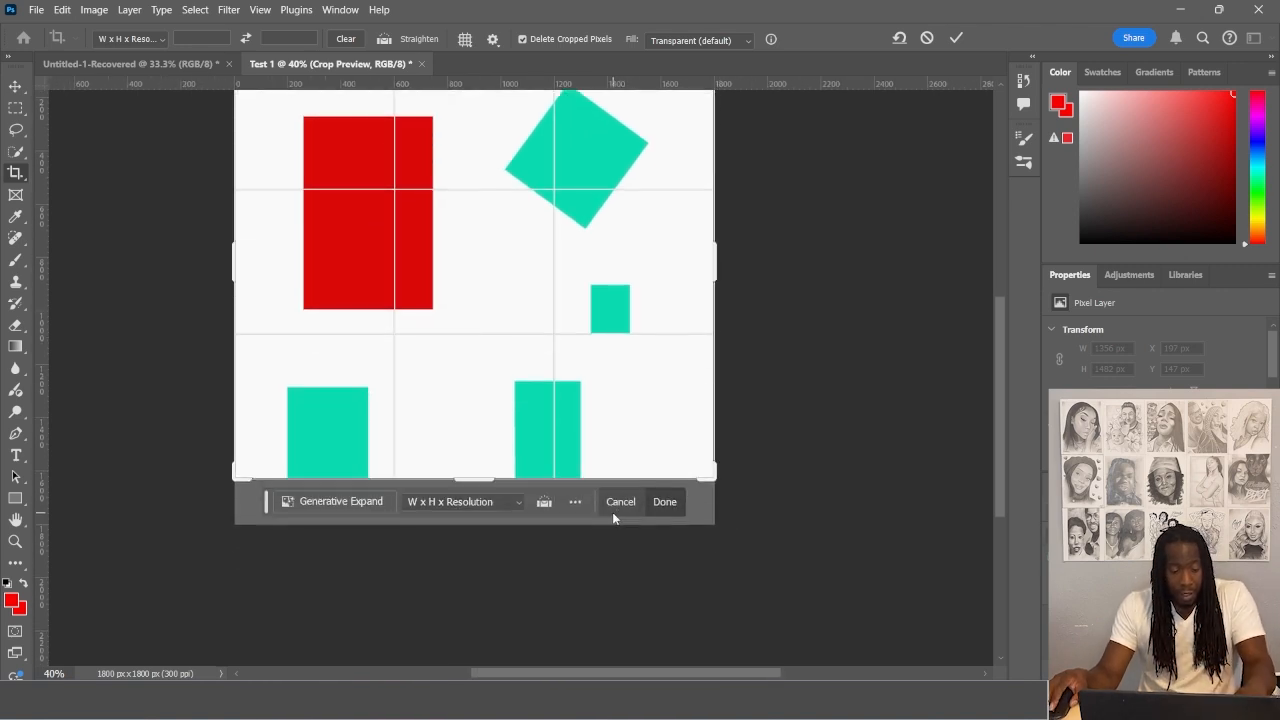
pyautogui.moveTo(464, 479); pyautogui.dragTo(464, 502)
pyautogui.scroll(-5, 358, 370)
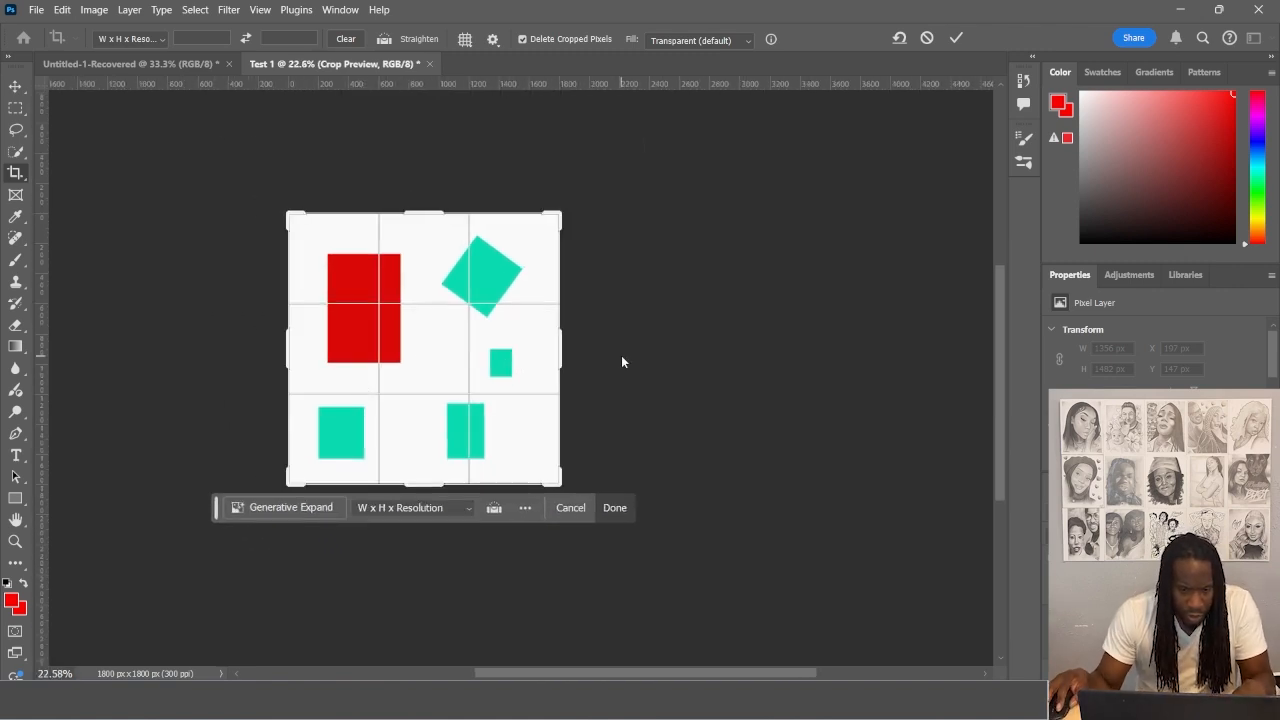
# Try expanding the crop area far beyond the canvas to about 5073 by 4515 px, and cancel the crop
pyautogui.moveTo(563, 350); pyautogui.dragTo(809, 350)
pyautogui.moveTo(416, 213)
pyautogui.mouseDown()
pyautogui.moveTo(429, 106)
pyautogui.moveTo(412, 222)
pyautogui.mouseUp()
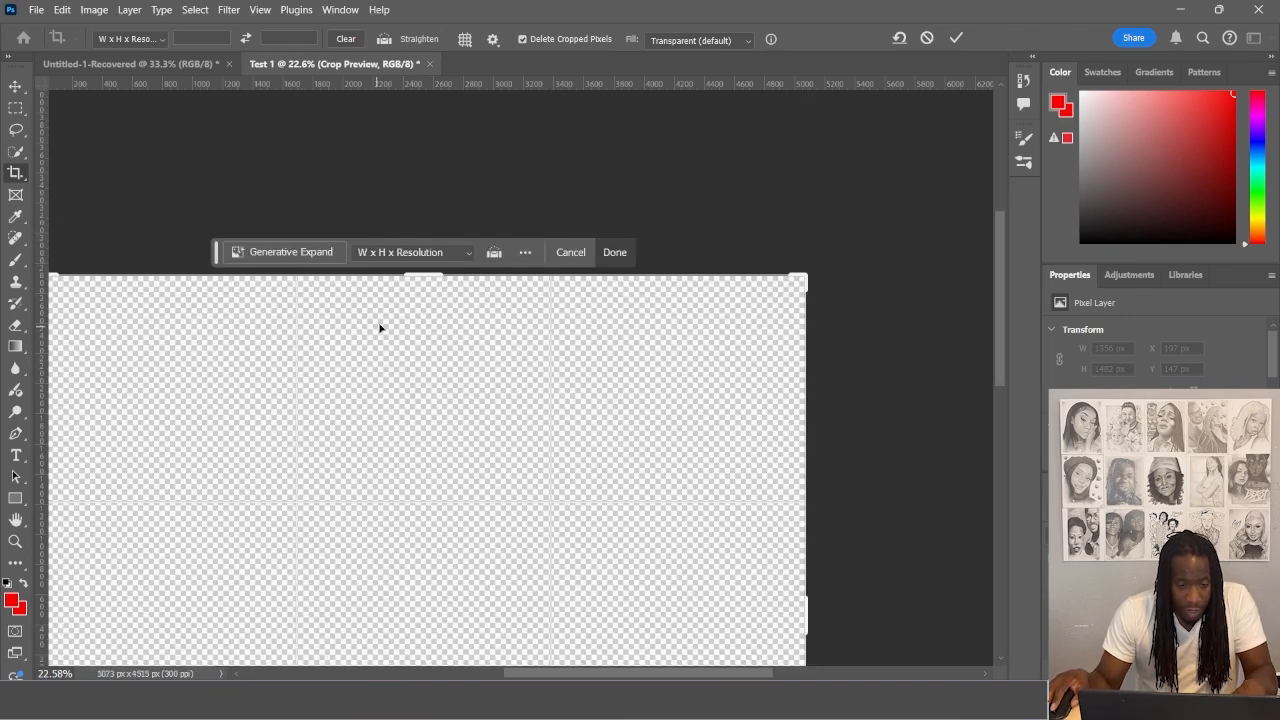
pyautogui.scroll(-5, 364, 437)
pyautogui.hotkey('alt', 'space')
pyautogui.moveTo(369, 451); pyautogui.dragTo(398, 338)
pyautogui.moveTo(382, 414); pyautogui.dragTo(392, 386)
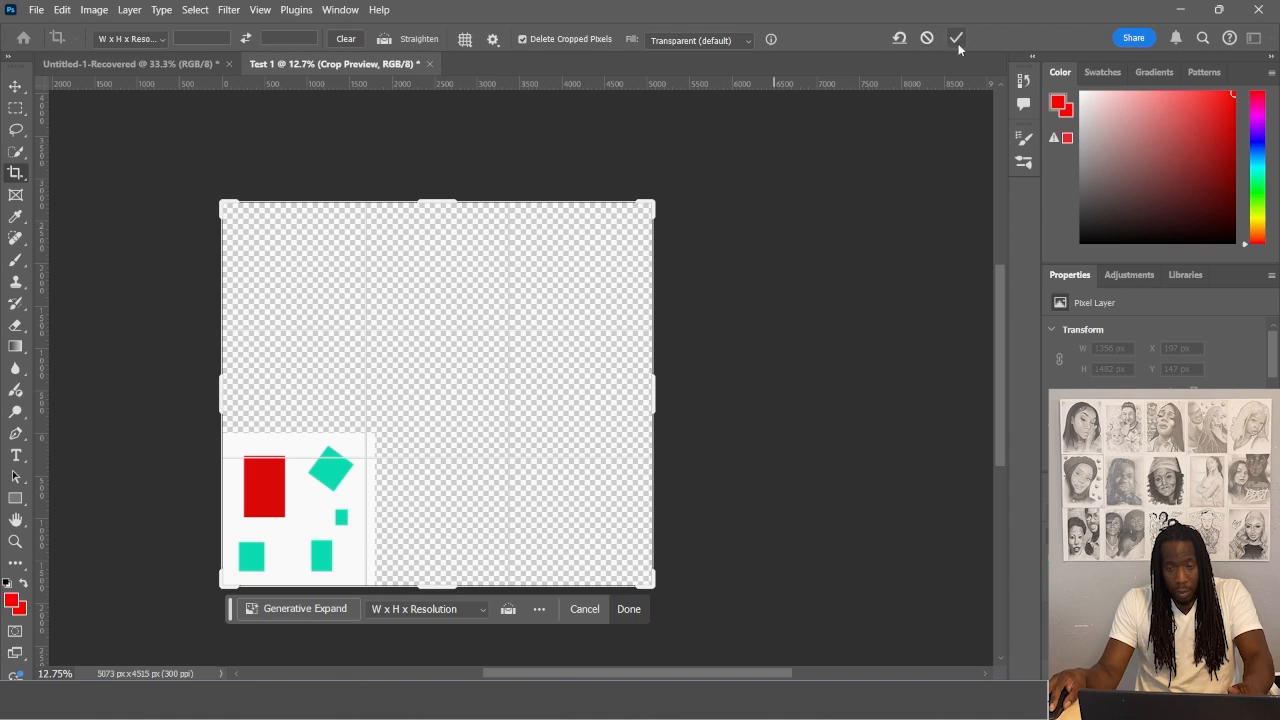
pyautogui.click(928, 39)
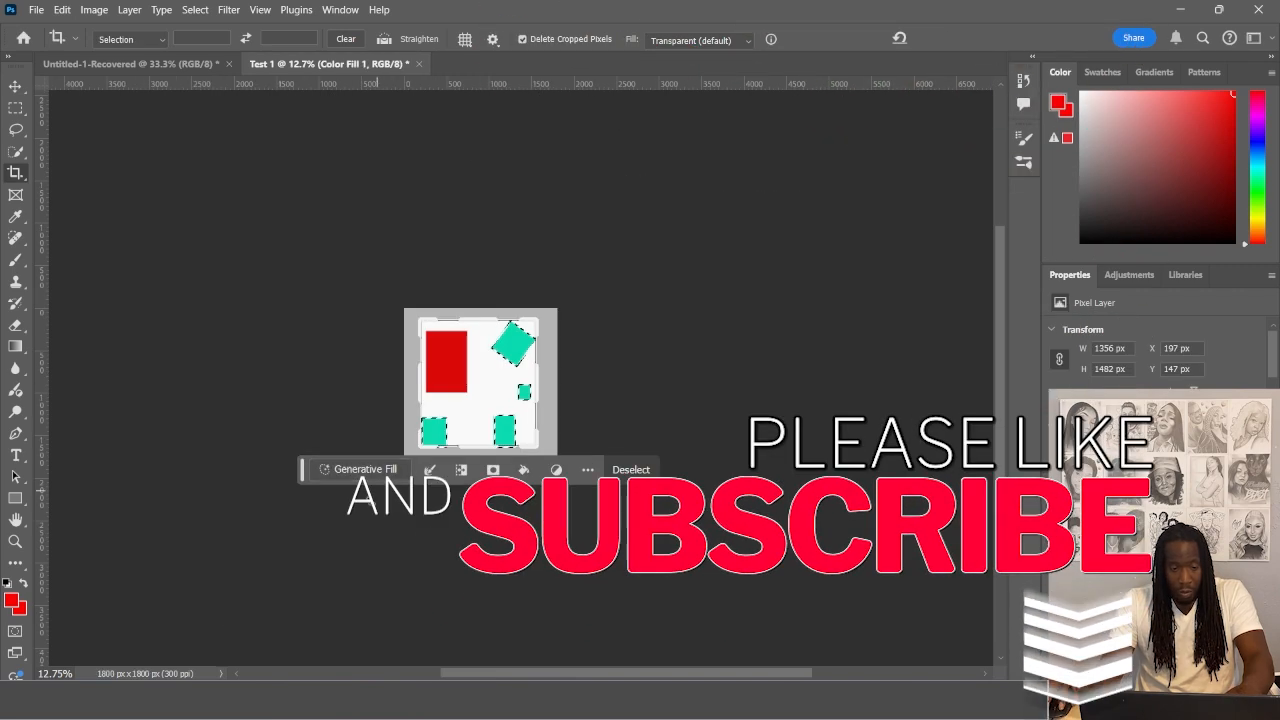
# Extend all four sides of the crop boundary to the edges of the 1800 by 1800 px canvas and apply the crop
pyautogui.scroll(10, 422, 472)
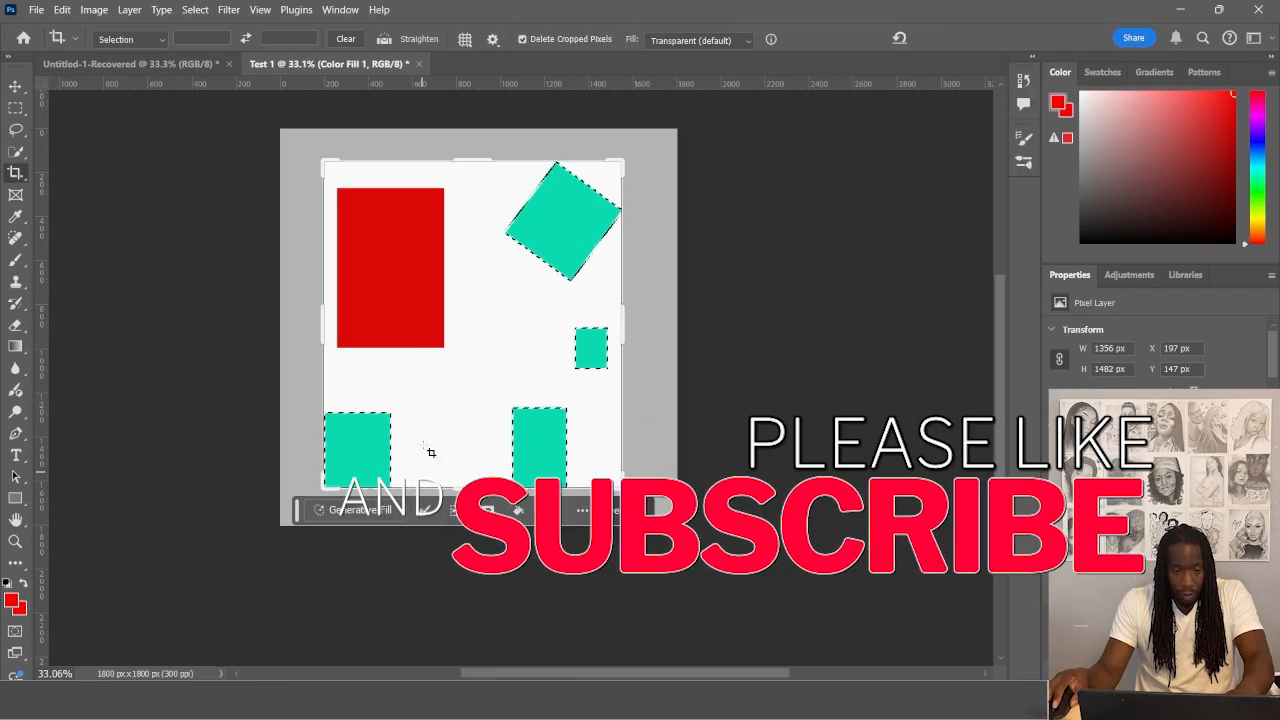
pyautogui.moveTo(323, 329); pyautogui.dragTo(297, 330)
pyautogui.moveTo(486, 488); pyautogui.dragTo(487, 508)
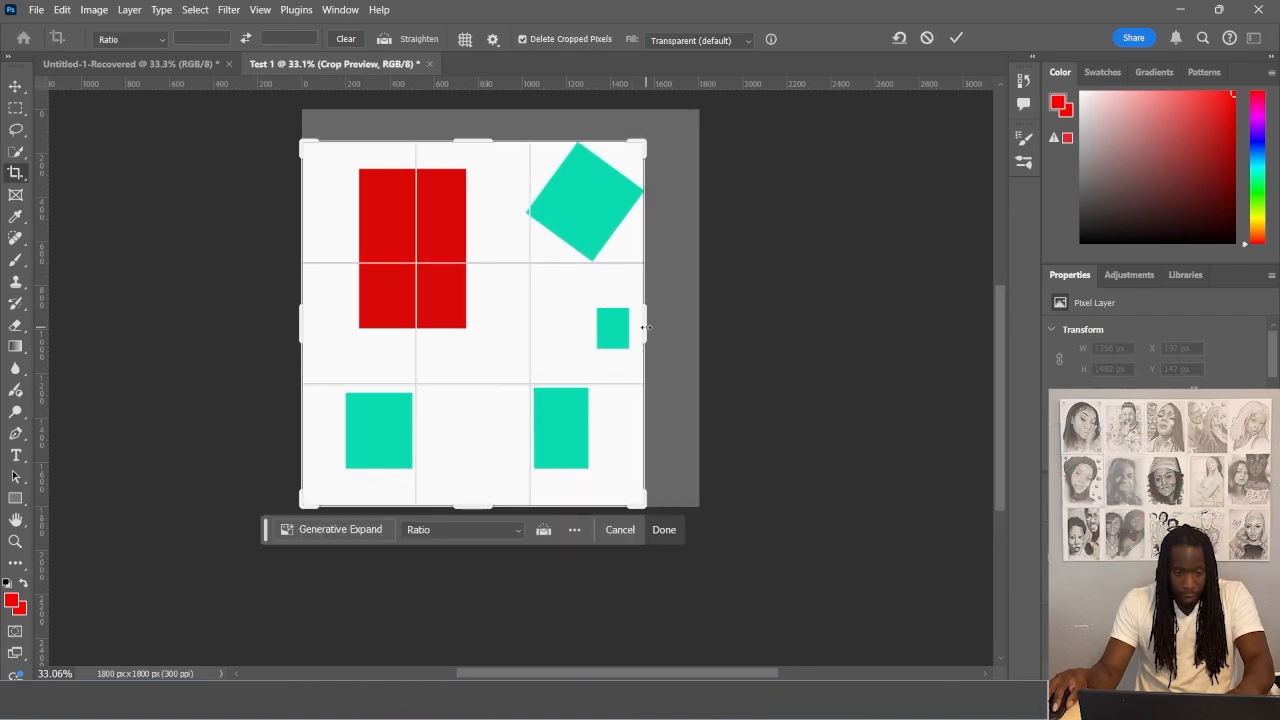
pyautogui.moveTo(645, 327); pyautogui.dragTo(668, 335)
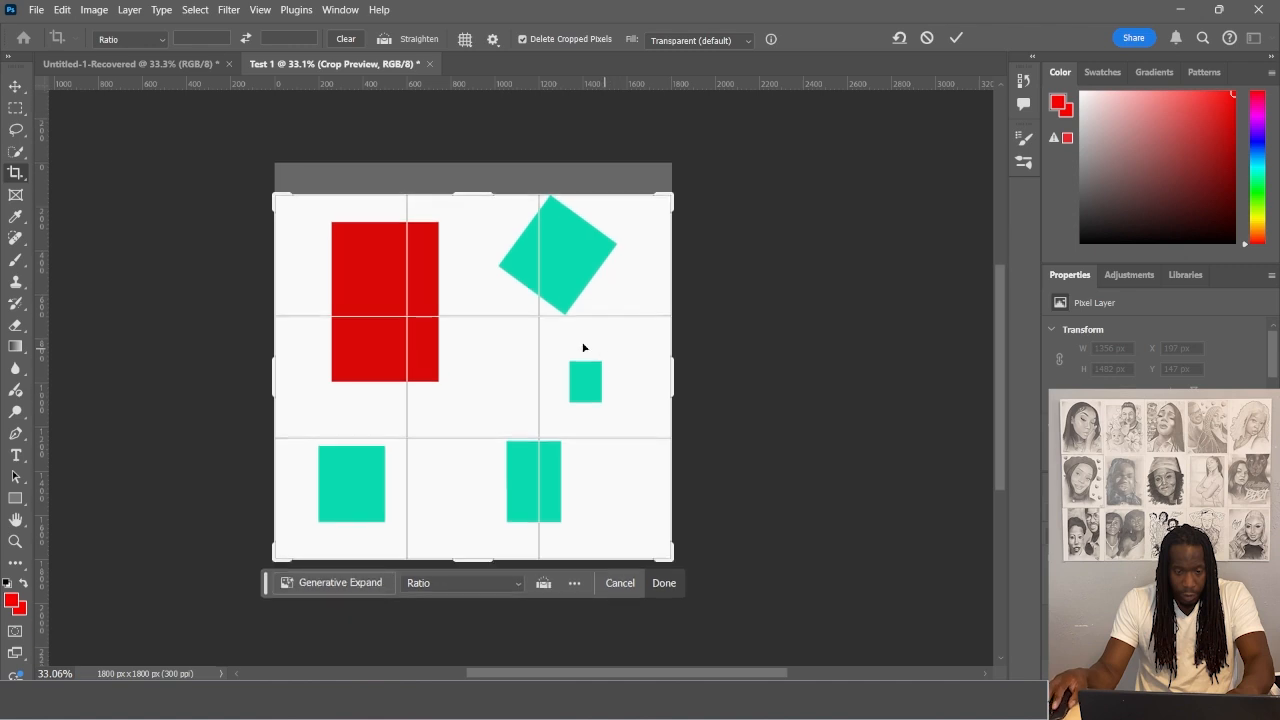
pyautogui.moveTo(470, 190); pyautogui.dragTo(475, 175)
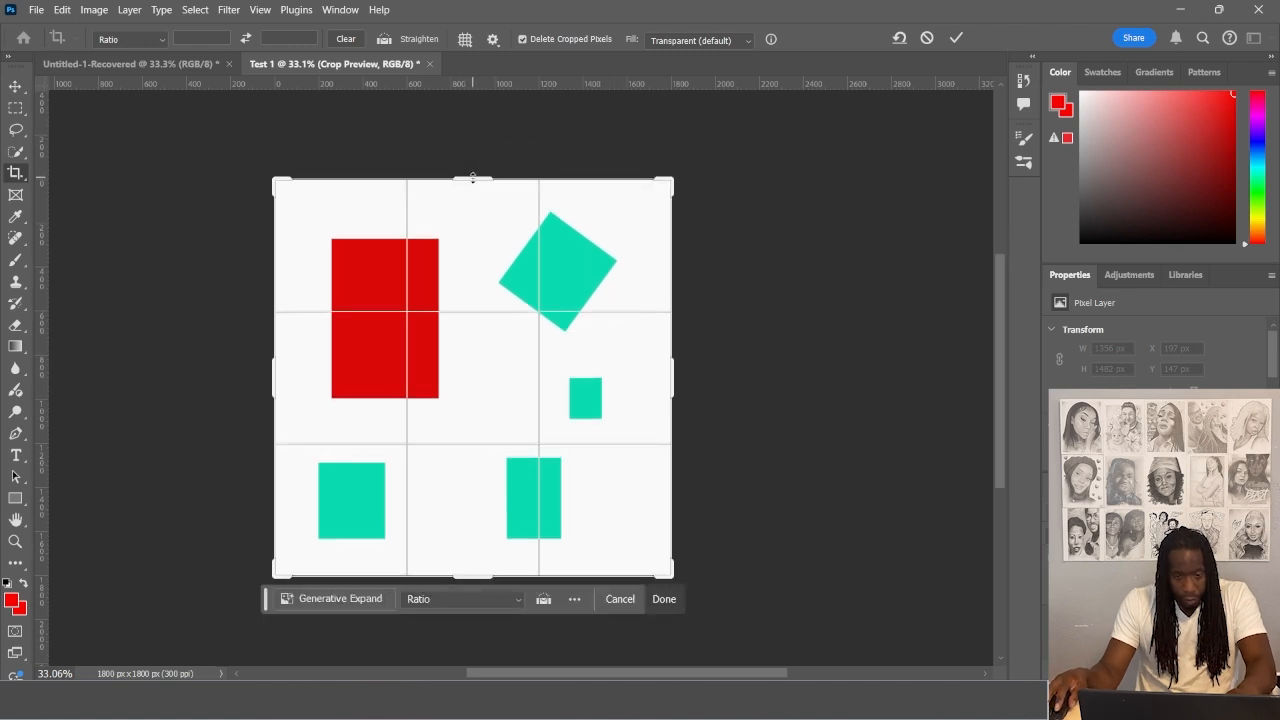
pyautogui.click(954, 38)
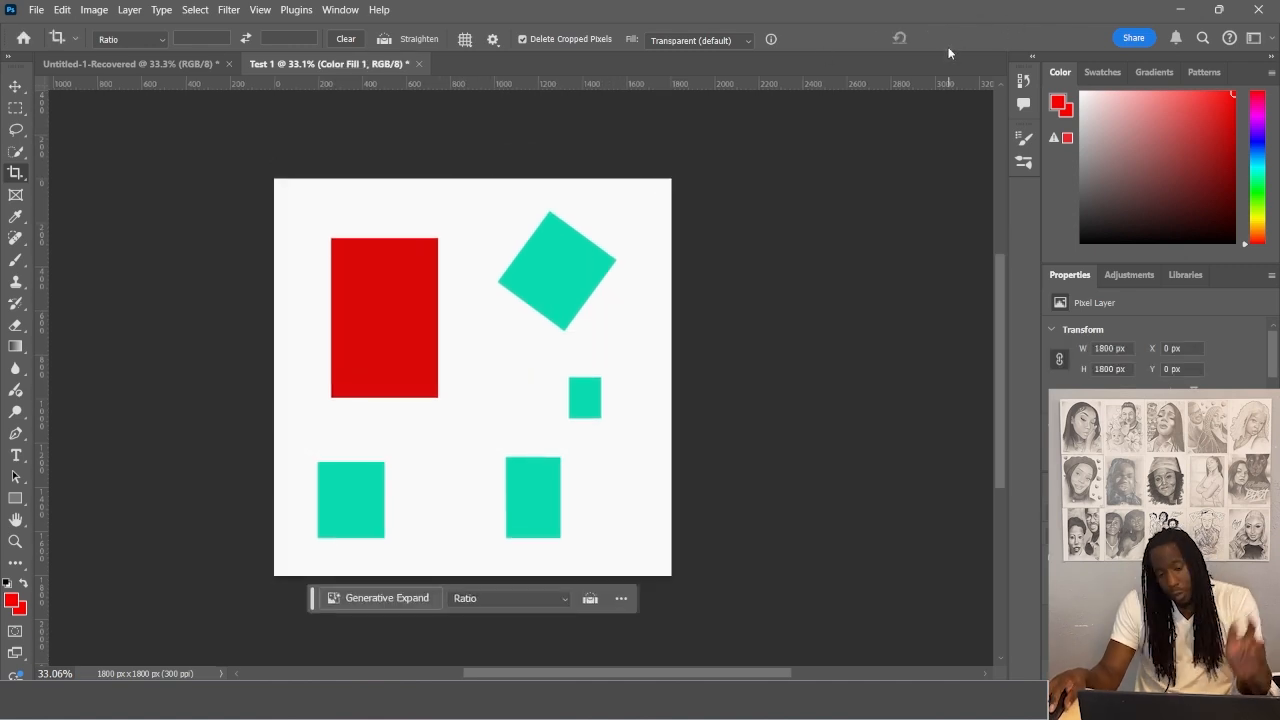
# Draw a rectangular frame of about 498 by 719 px over the large red rectangle with the Frame tool
pyautogui.rightClick(13, 182)
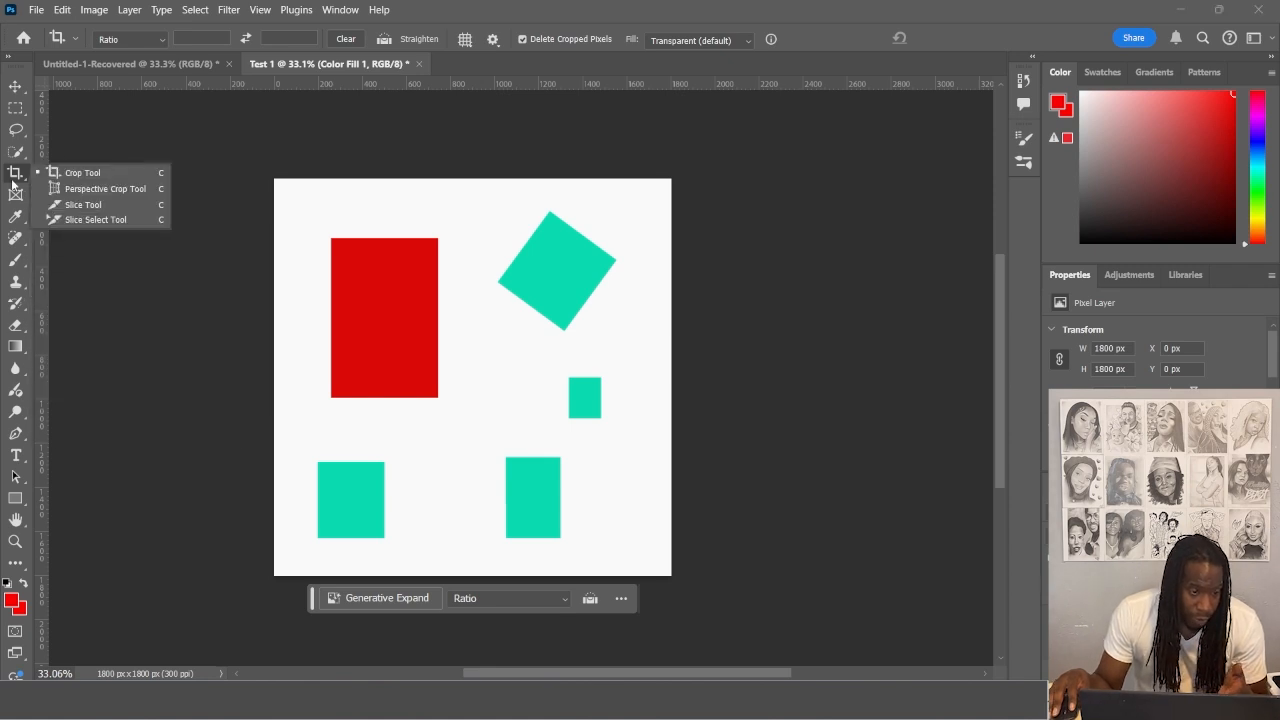
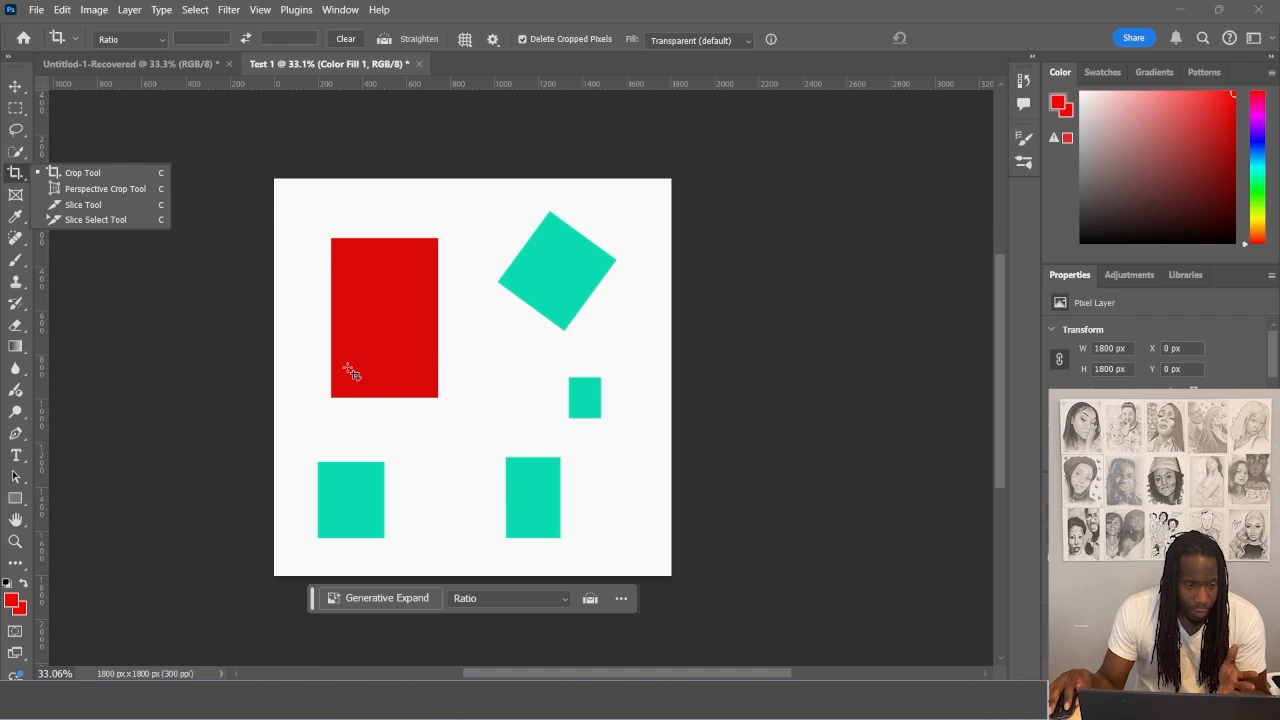
pyautogui.click(22, 196)
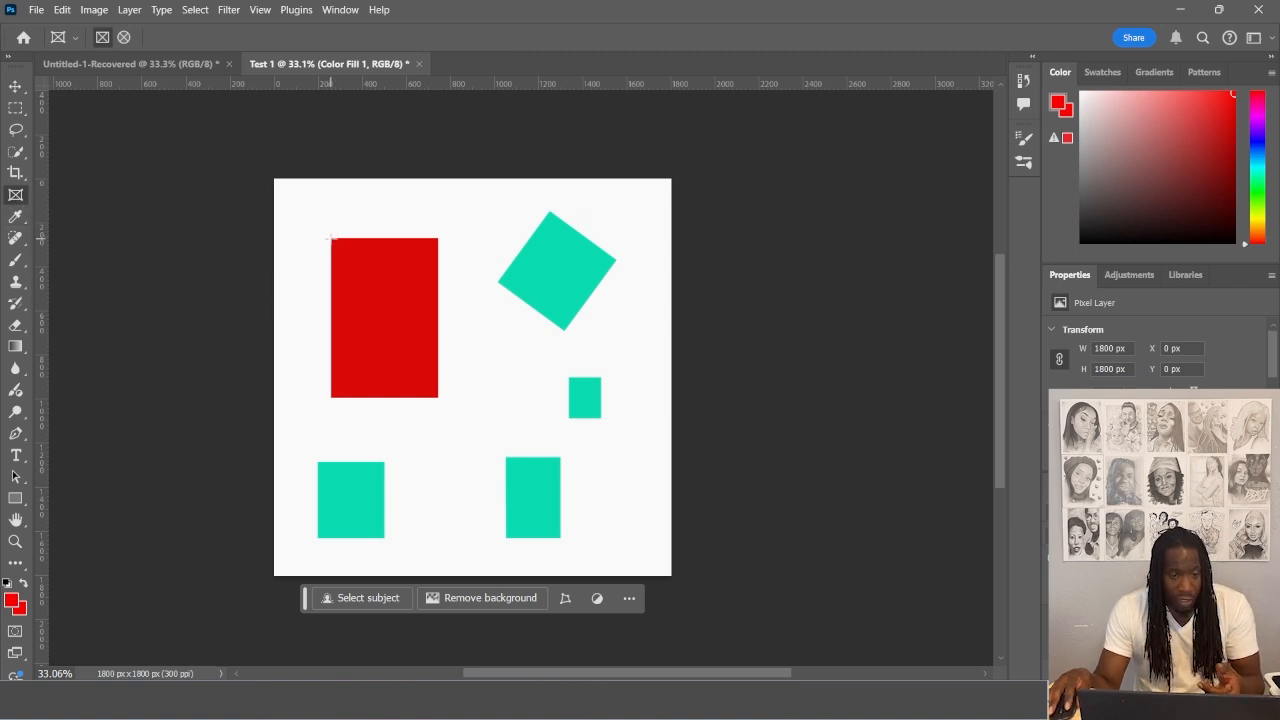
pyautogui.moveTo(331, 238); pyautogui.dragTo(441, 397)
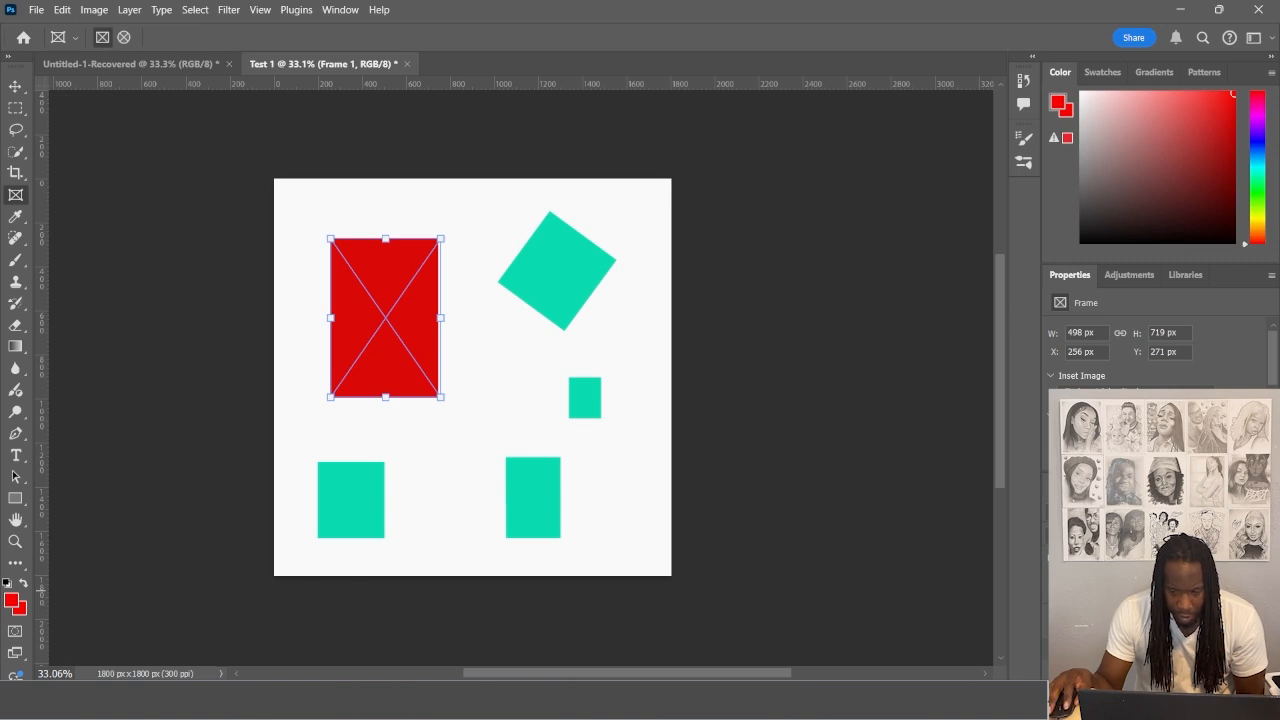
pyautogui.rightClick(1145, 572)
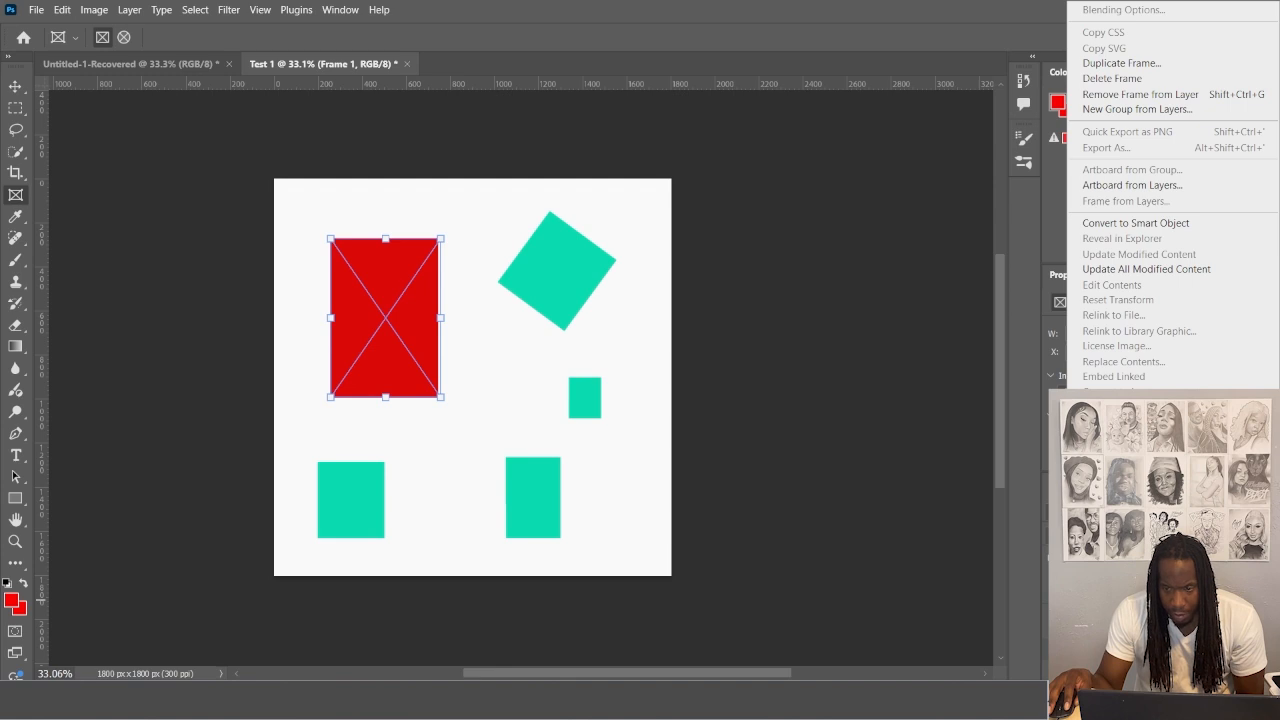
pyautogui.click(910, 520)
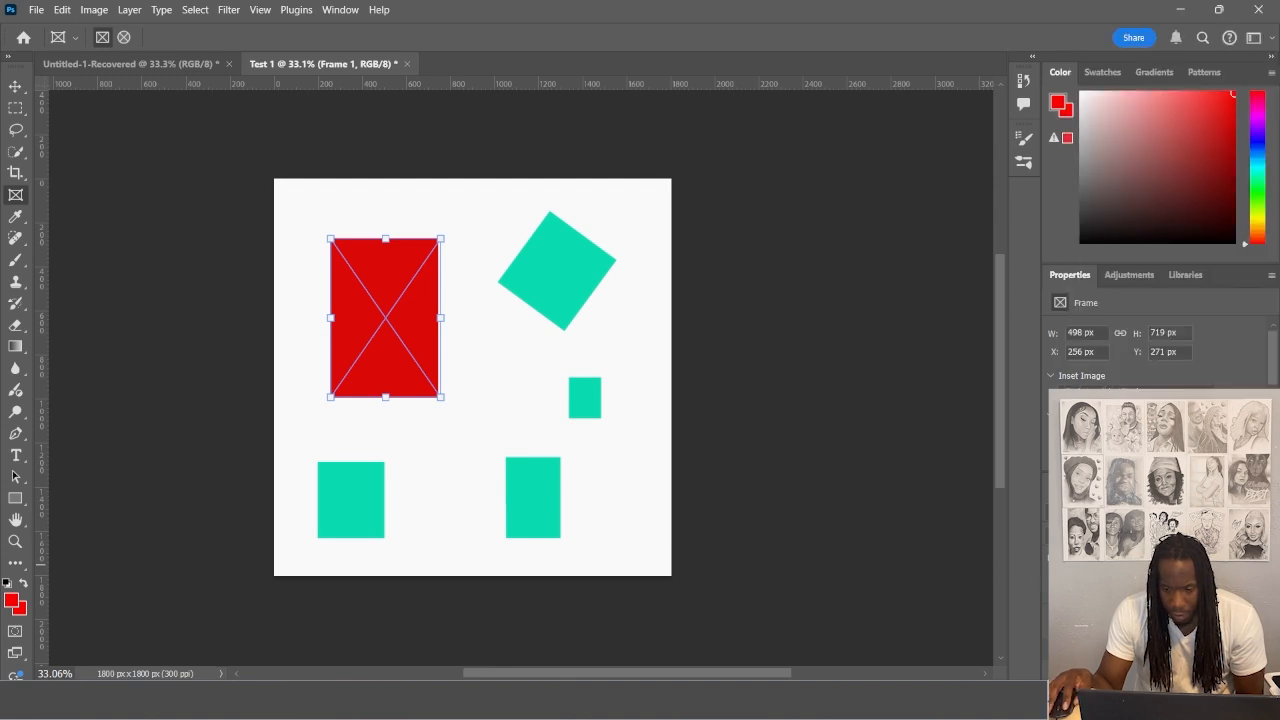
# Bring up the Art Pictures folder in File Explorer and reduce its window so the frame on the canvas stays visible
pyautogui.click(37, 10)
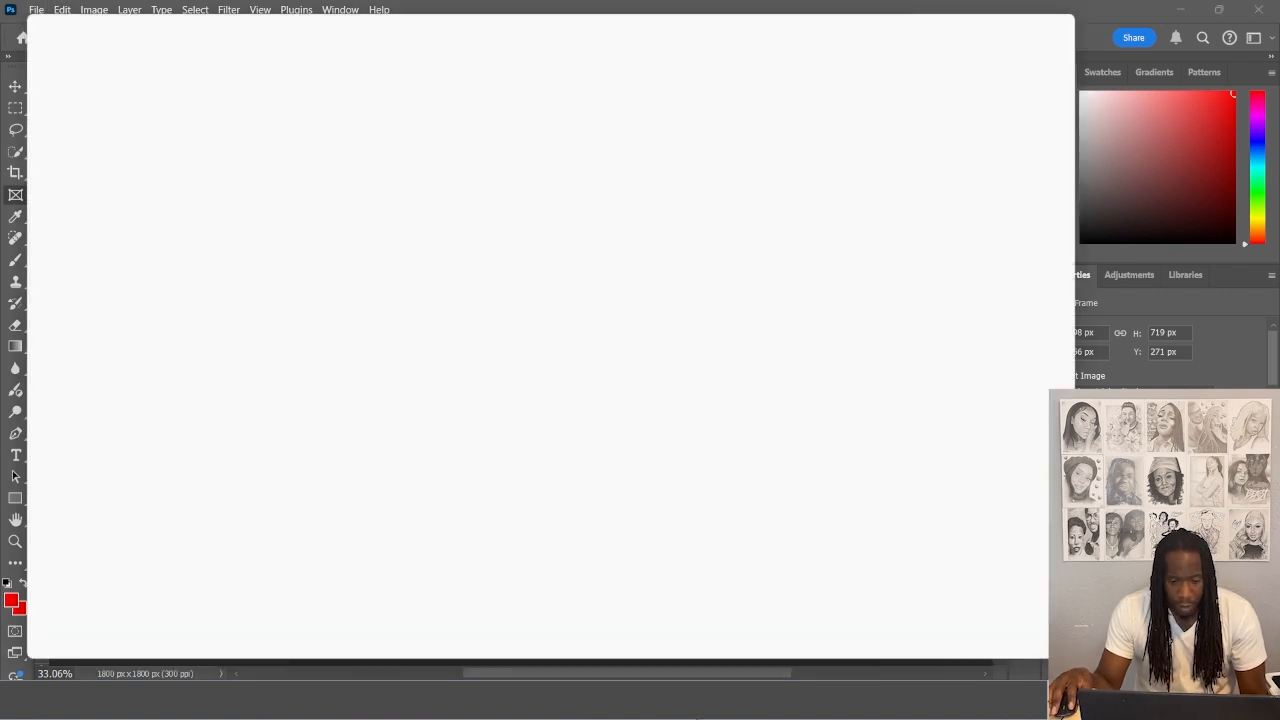
pyautogui.click(679, 612)
pyautogui.click(998, 18)
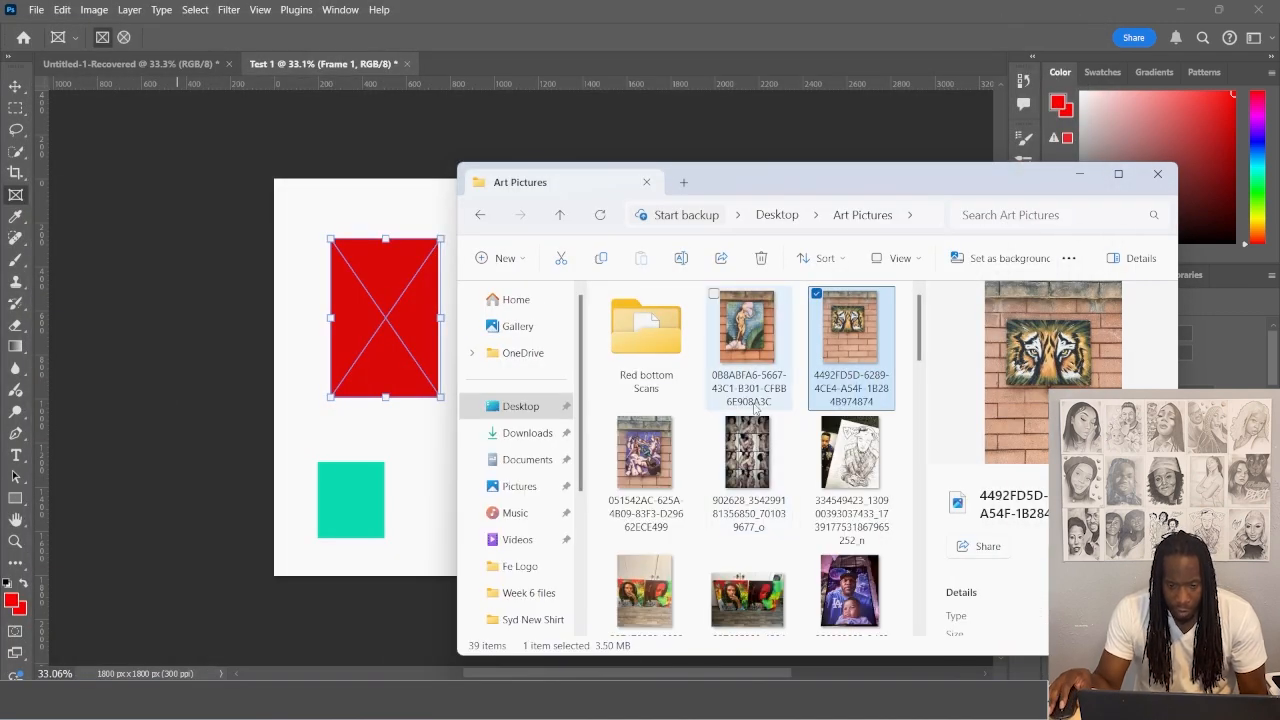
# Place the Art Collage picture from the Art Pictures folder into the frame over the red rectangle
pyautogui.scroll(-5, 748, 420)
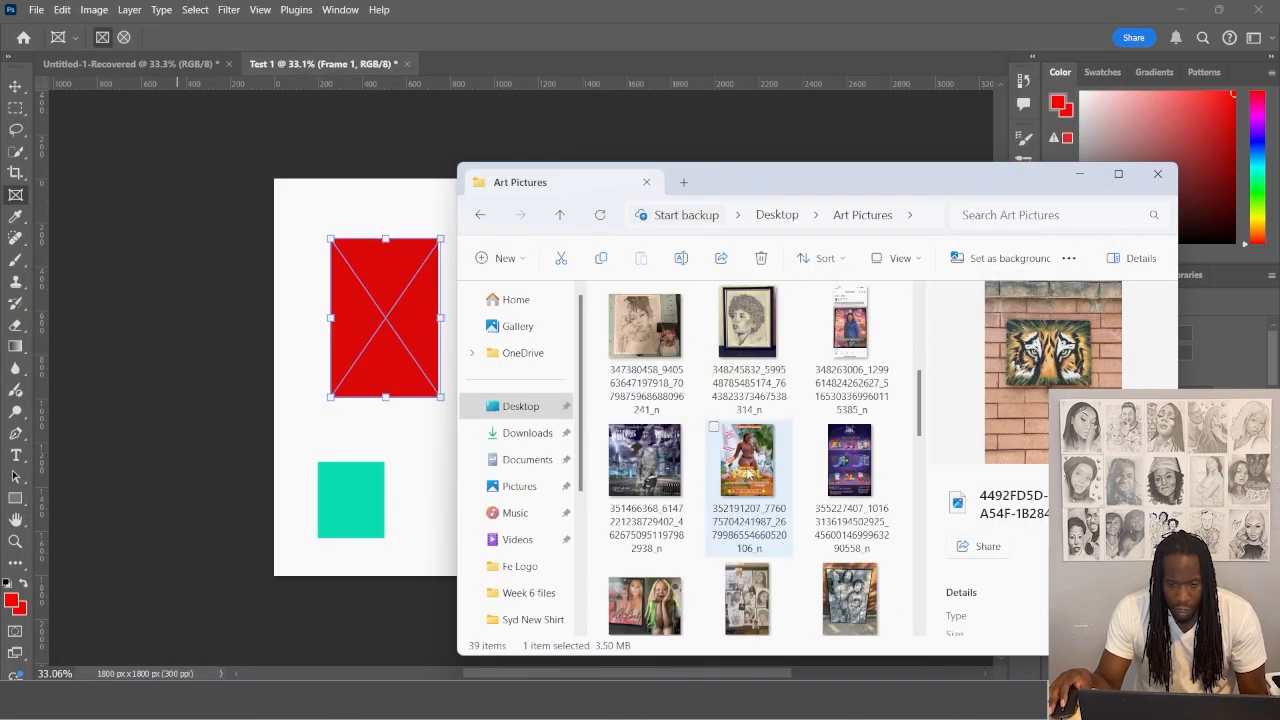
pyautogui.scroll(-5, 748, 478)
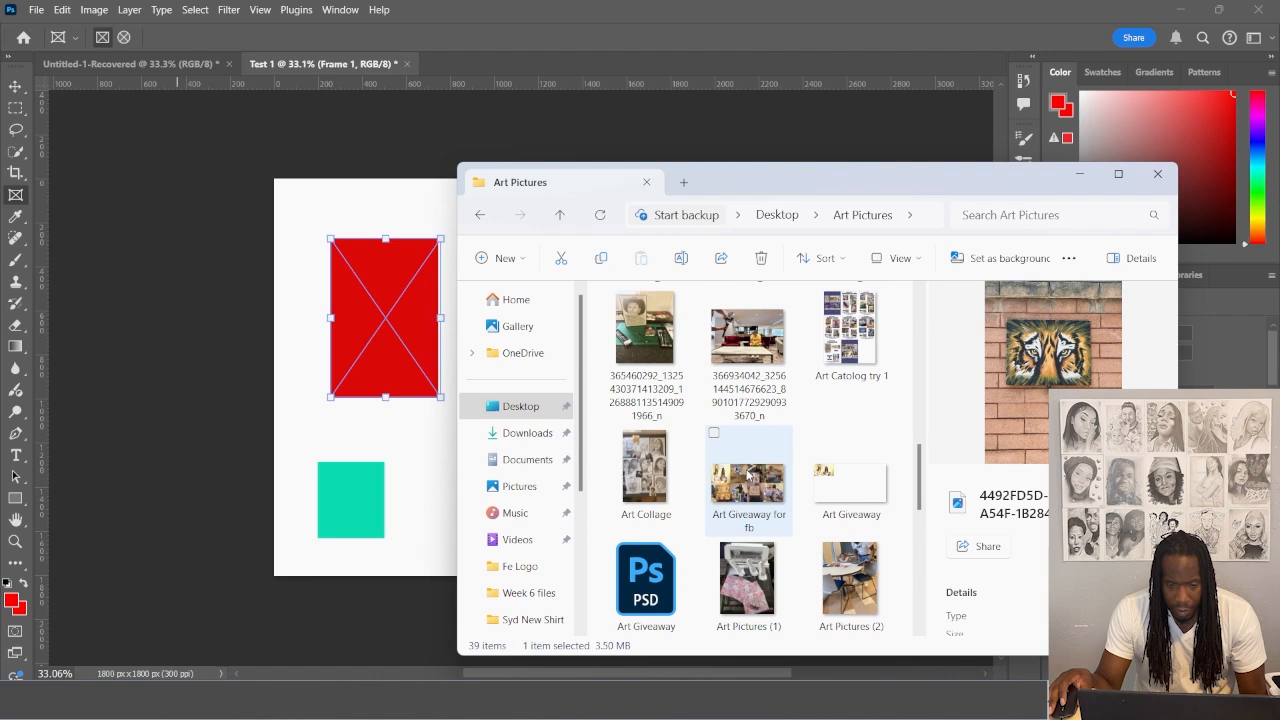
pyautogui.moveTo(648, 487); pyautogui.dragTo(400, 362)
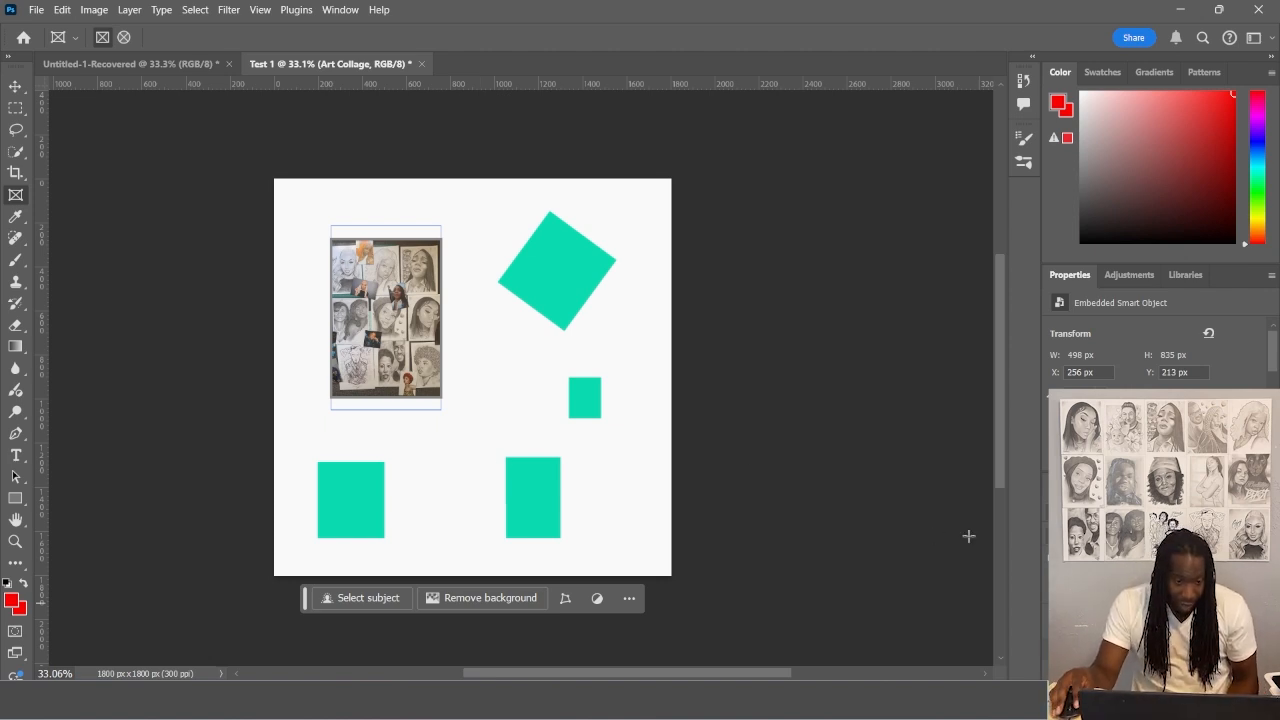
pyautogui.scroll(2, 364, 432)
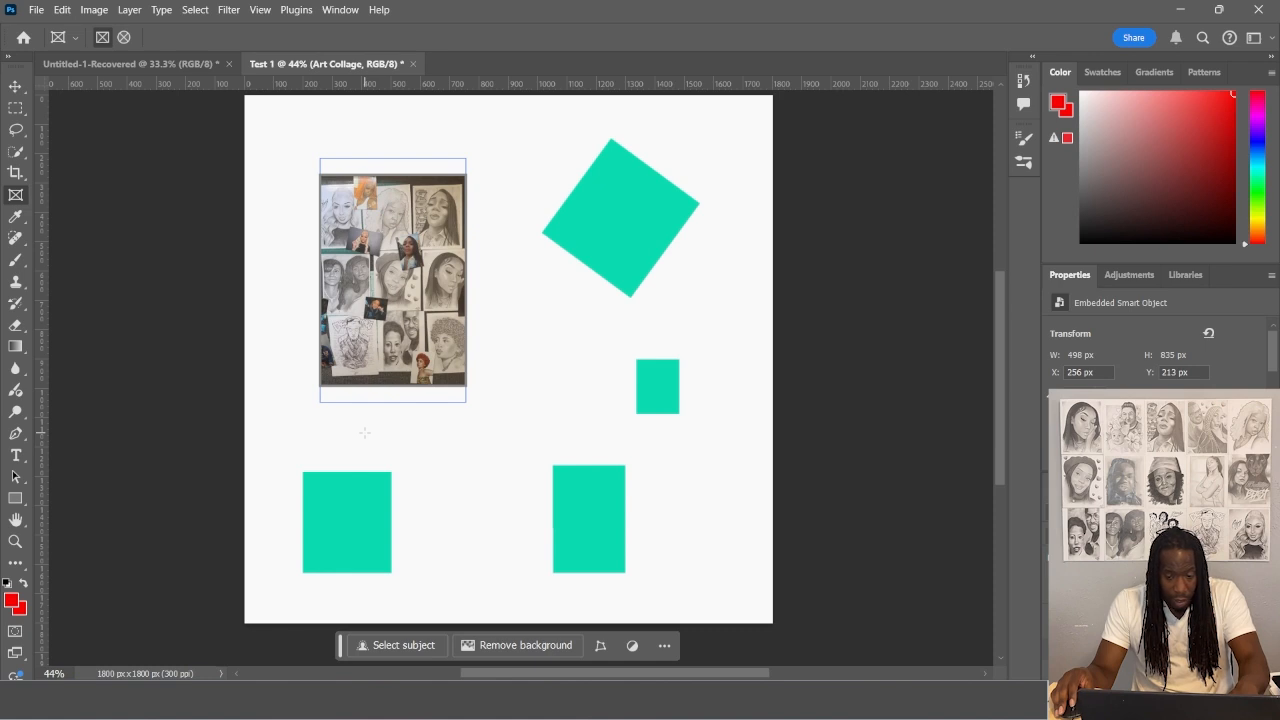
pyautogui.scroll(2, 365, 433)
pyautogui.scroll(-2, 428, 433)
pyautogui.scroll(-1, 430, 432)
pyautogui.scroll(2, 430, 431)
pyautogui.scroll(-2, 430, 431)
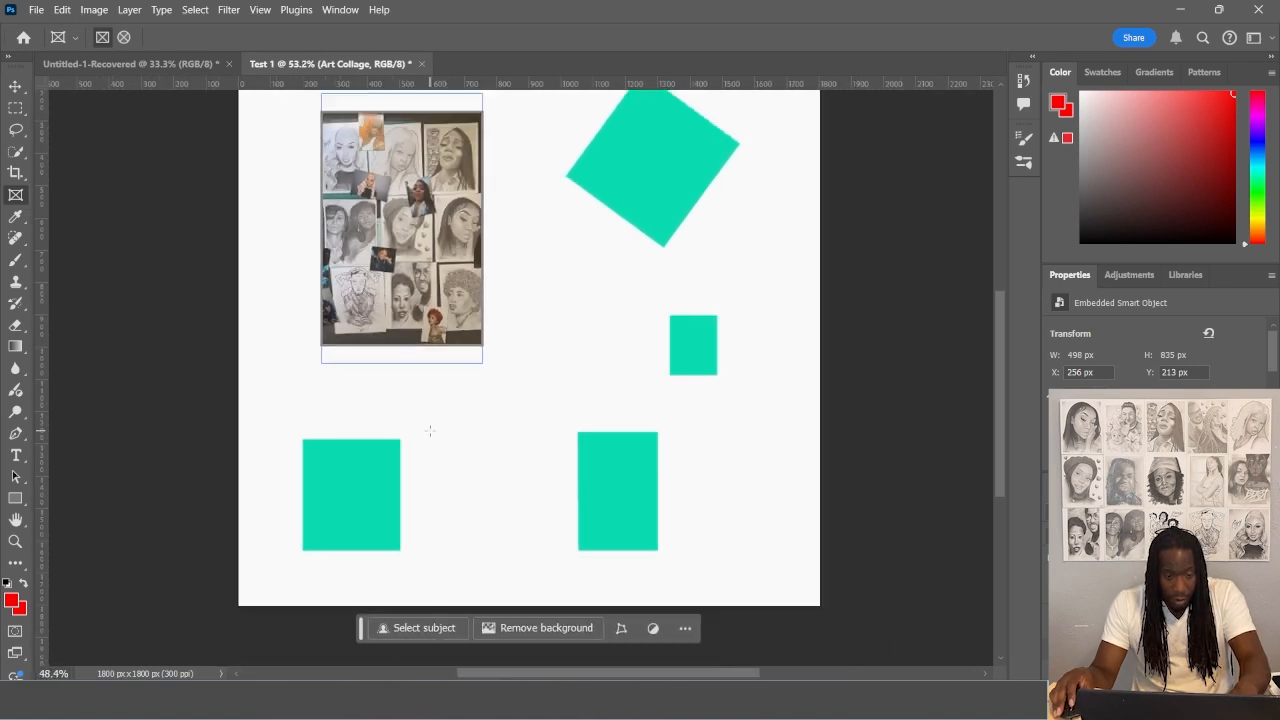
pyautogui.scroll(-3, 430, 431)
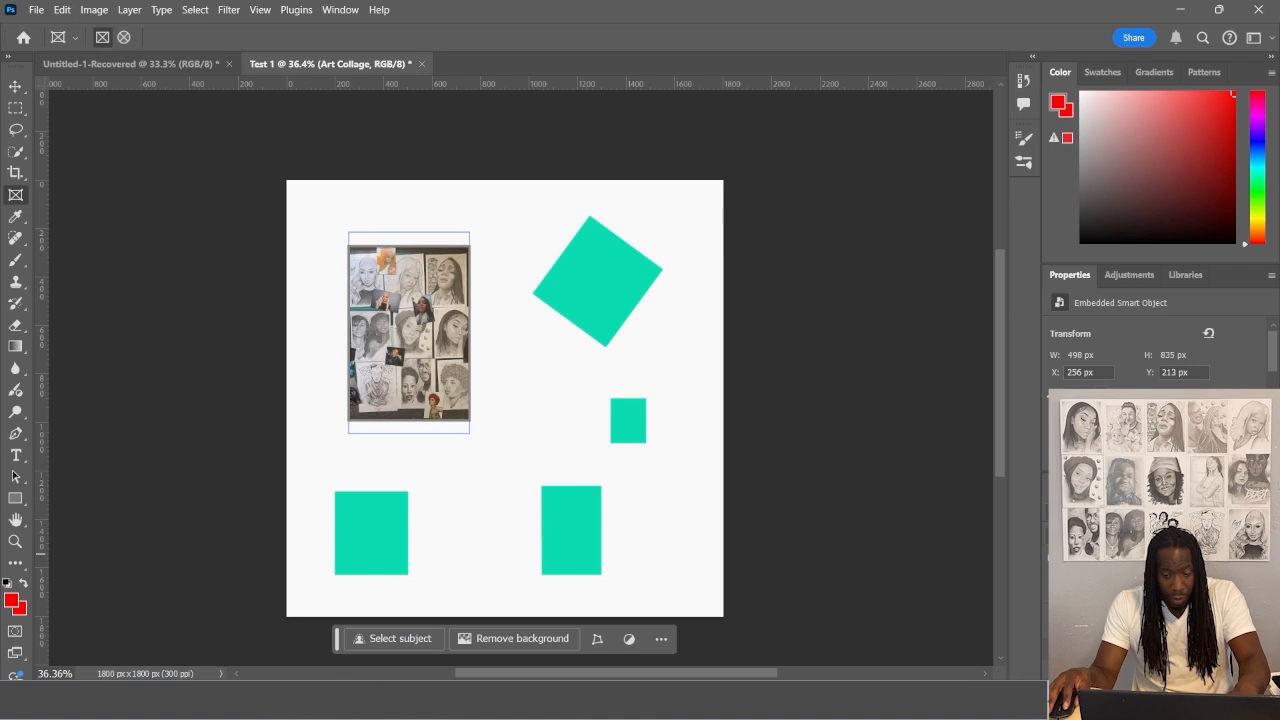
# Toggle the Art Collage layer's visibility off and on, and open its embedded image document and close it again
pyautogui.click(1056, 591)
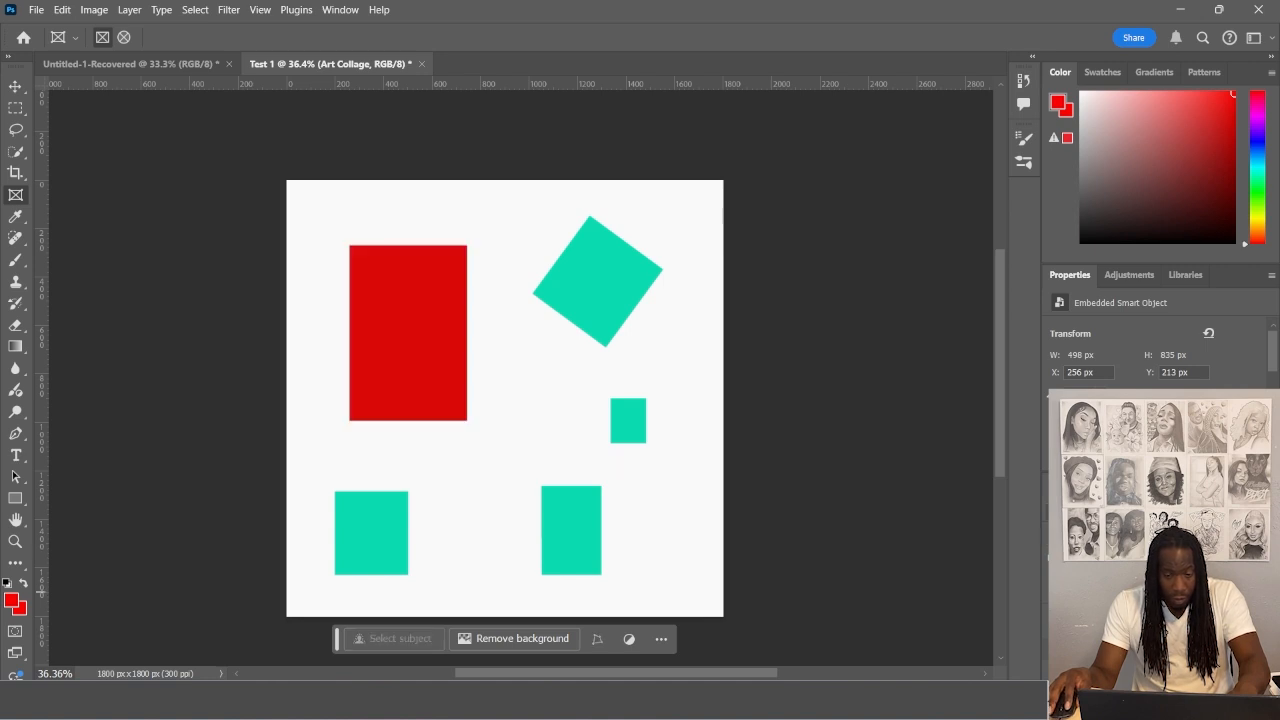
pyautogui.click(1056, 591)
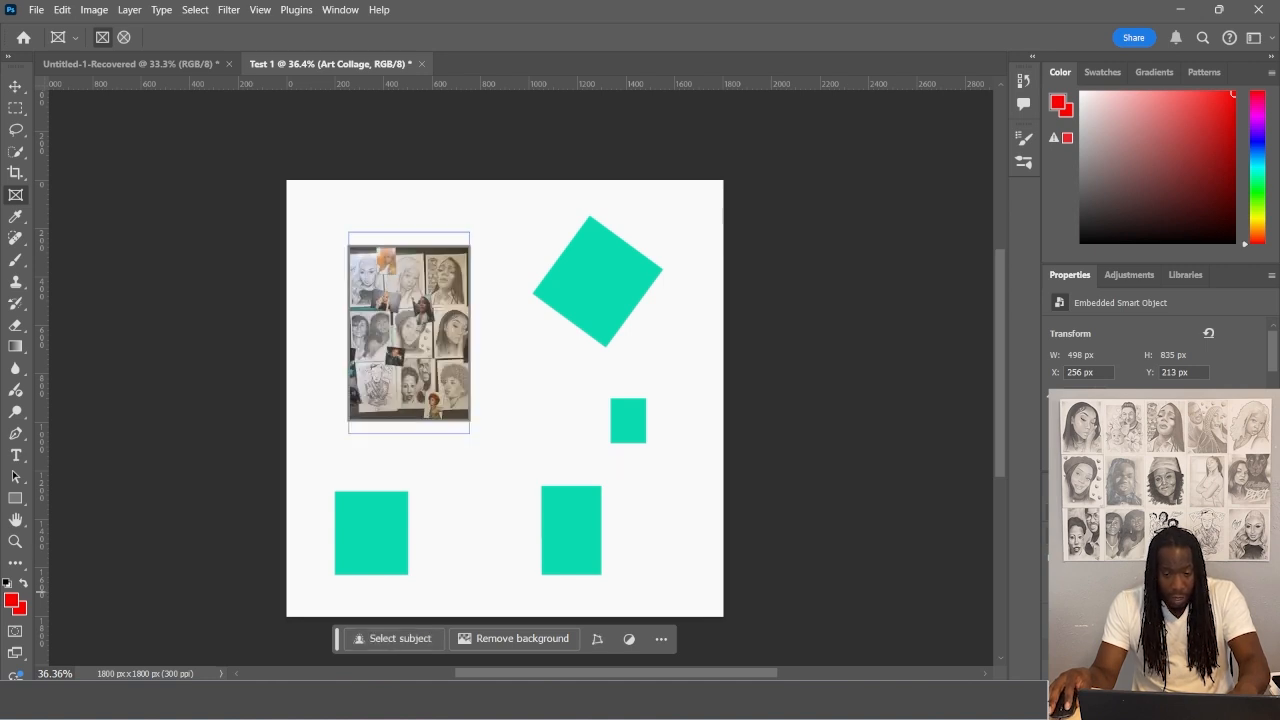
pyautogui.click(1056, 591)
pyautogui.click(1056, 591)
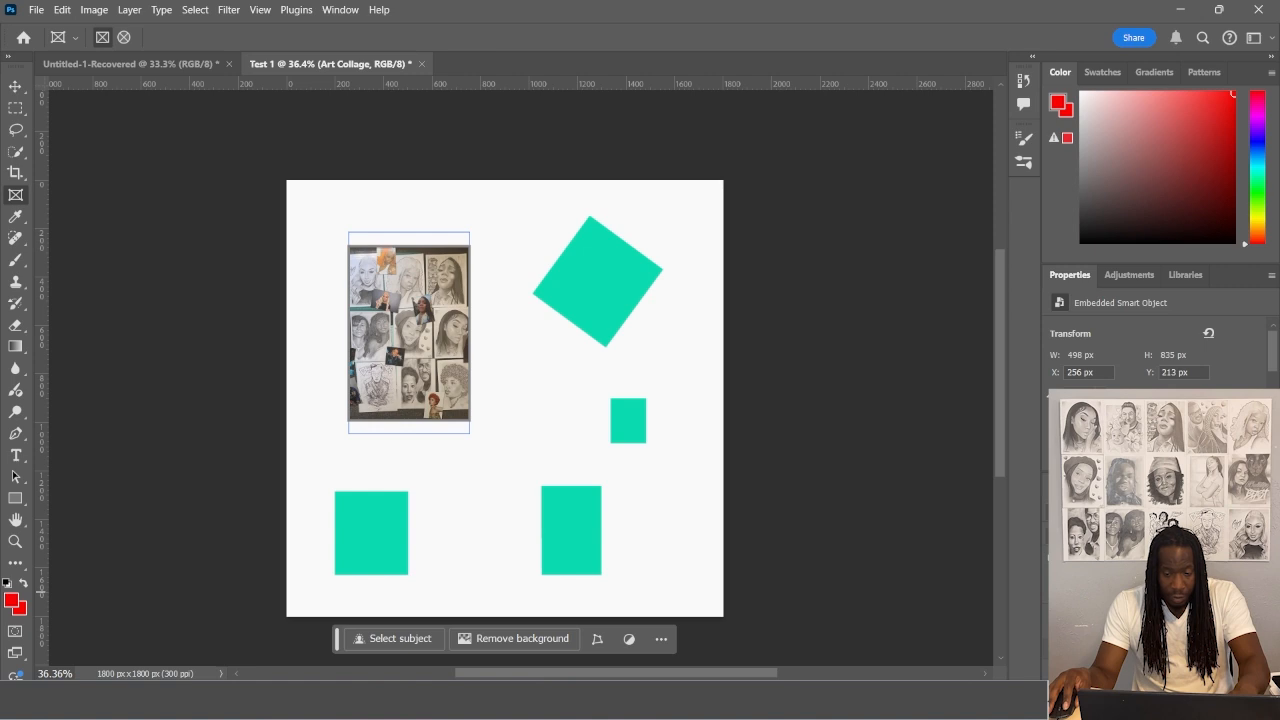
pyautogui.doubleClick(1110, 591)
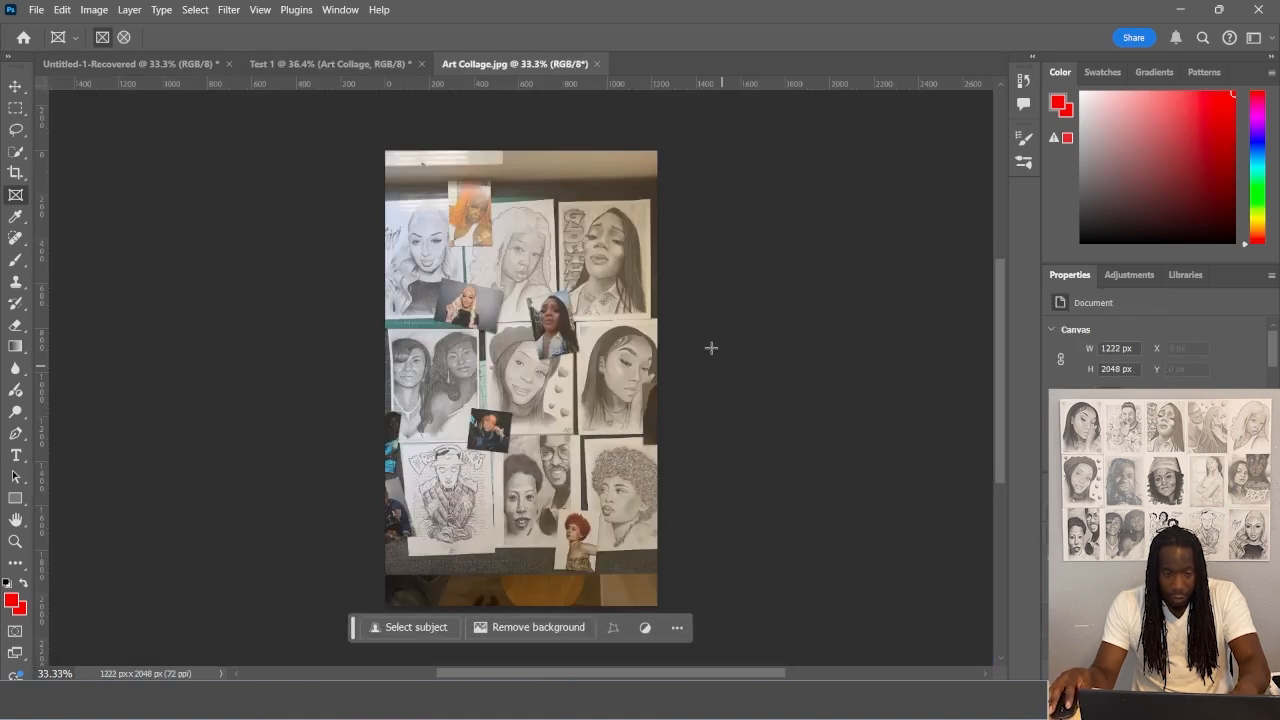
pyautogui.click(595, 64)
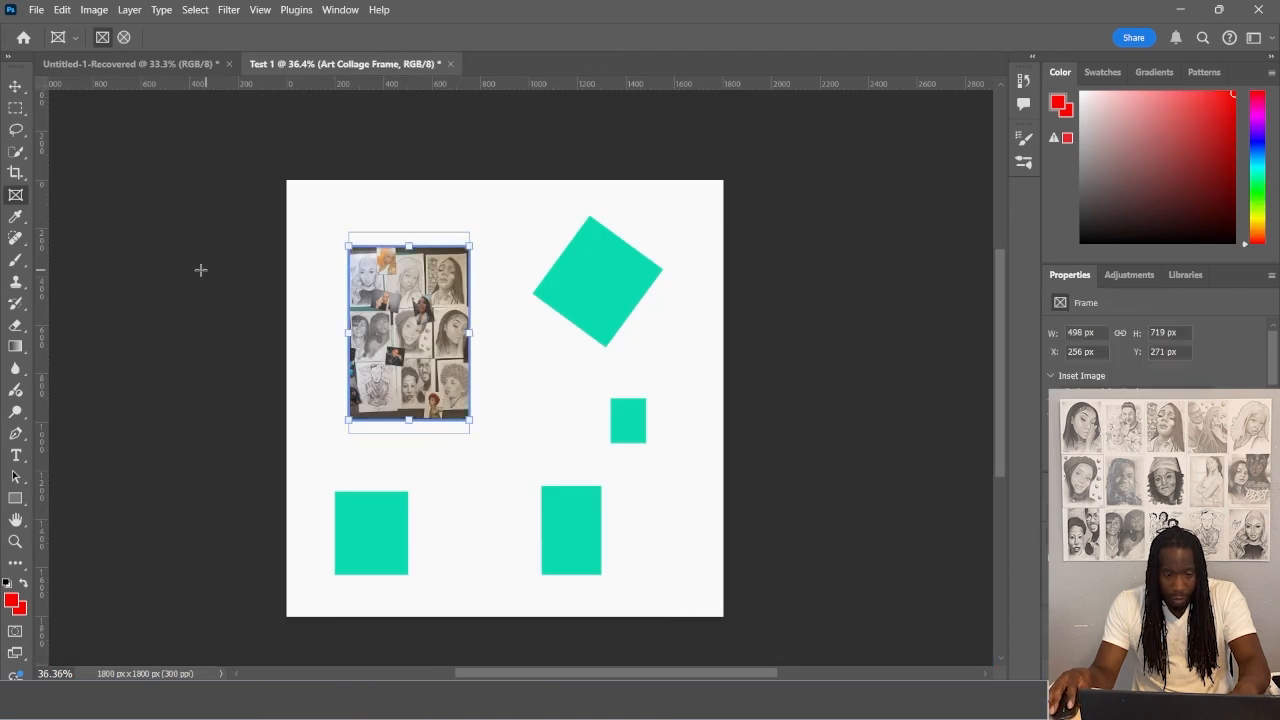
# Shift the collage to X 343 px, Y 354 px inside its frame and enlarge the frame to about 1287 by 961 px
pyautogui.moveTo(432, 378); pyautogui.dragTo(405, 343)
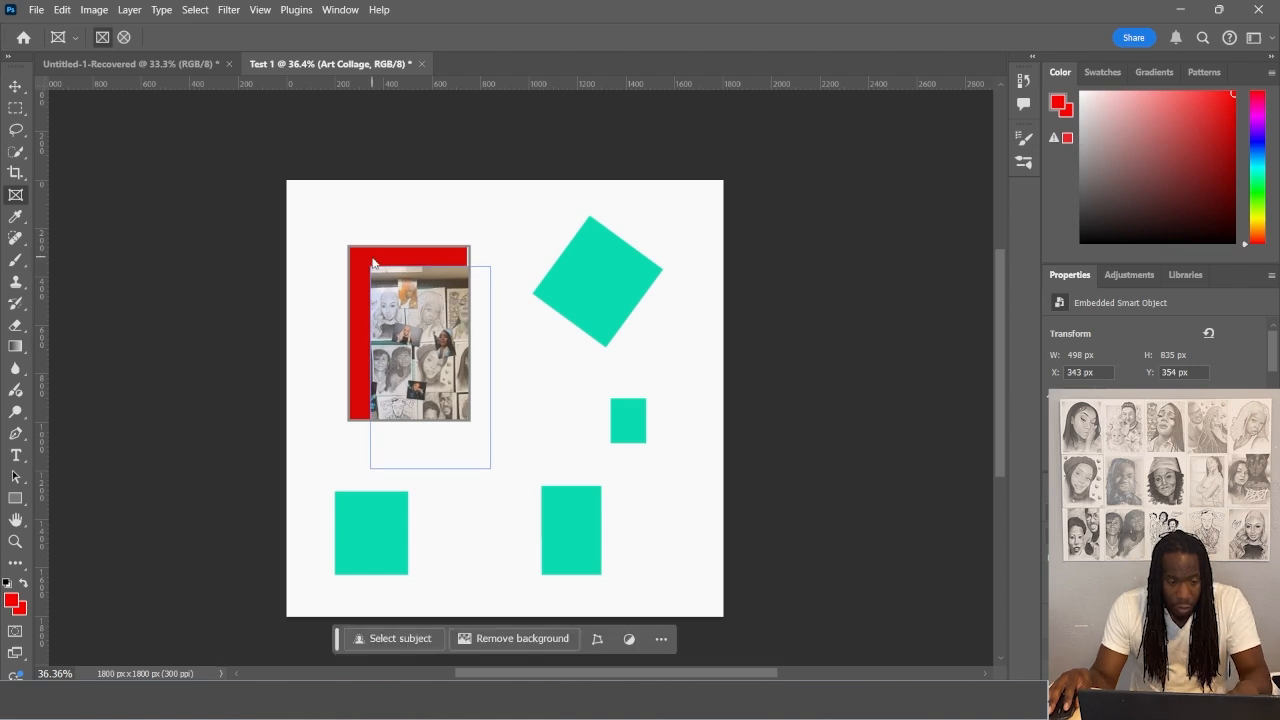
pyautogui.click(455, 256)
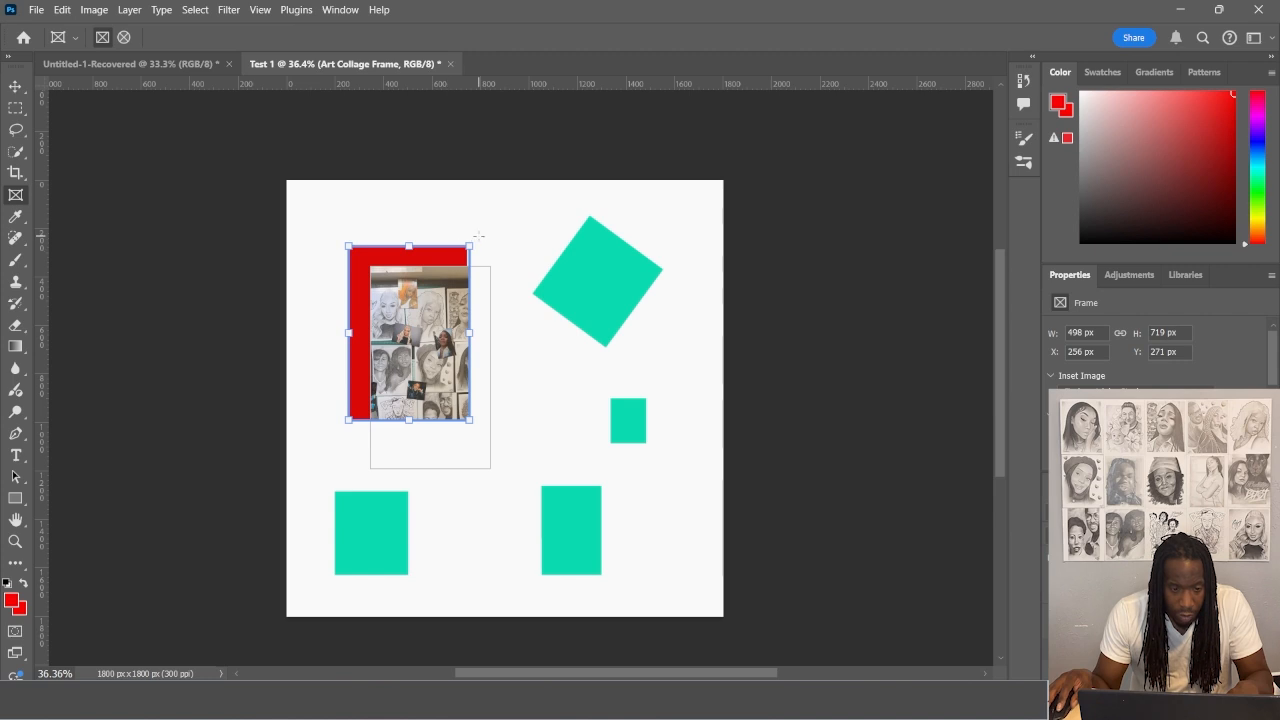
pyautogui.moveTo(469, 245); pyautogui.dragTo(563, 186)
pyautogui.moveTo(343, 303); pyautogui.dragTo(249, 298)
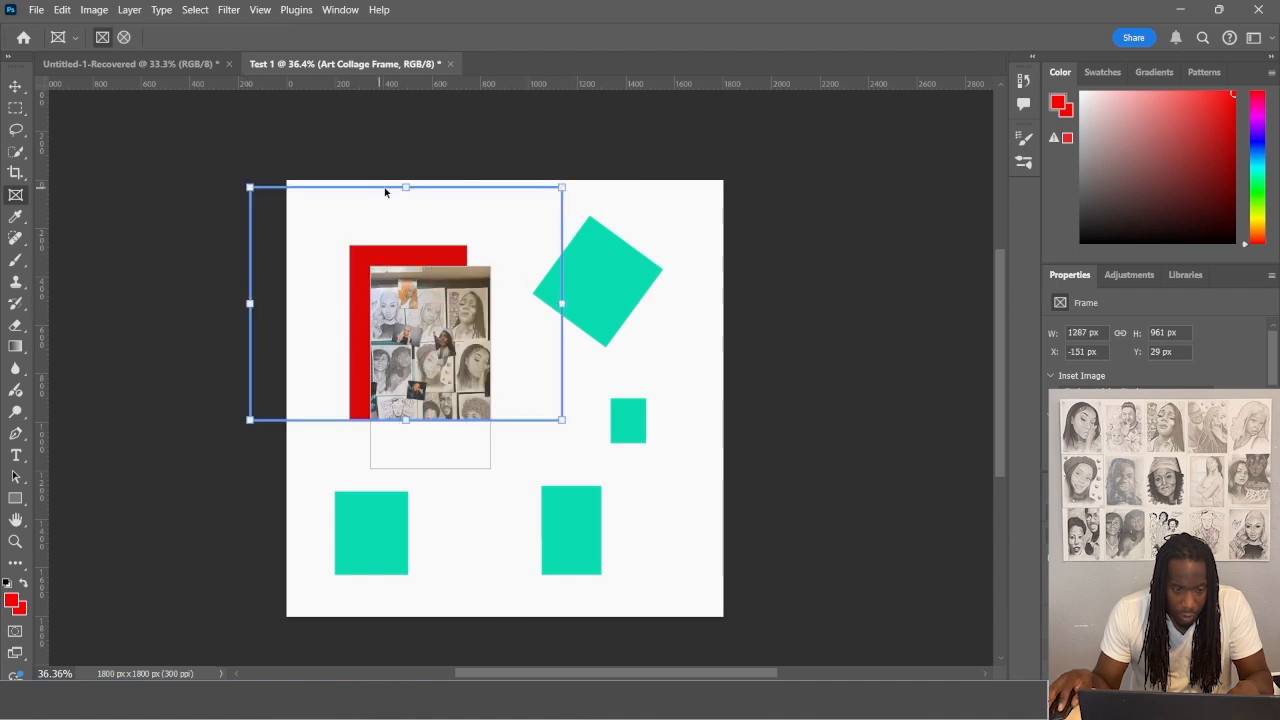
pyautogui.moveTo(408, 180); pyautogui.dragTo(396, 135)
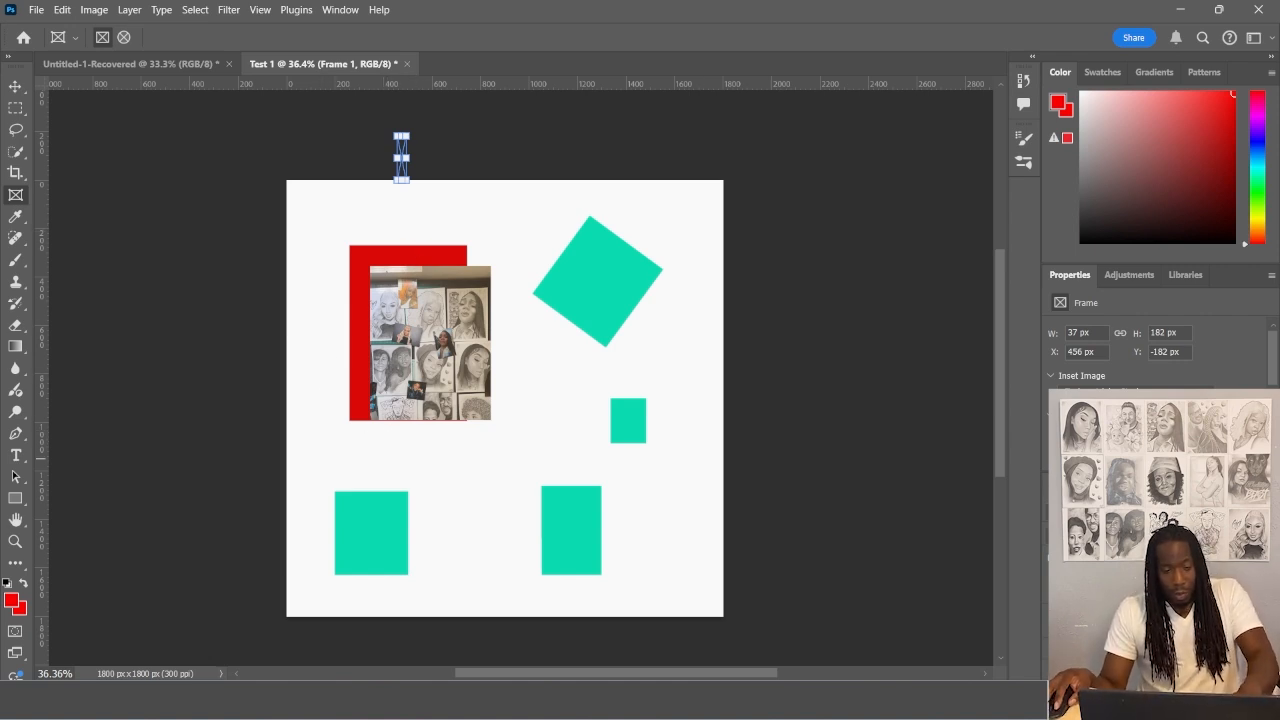
# Undo the frame edits, the collage placement and the frame over the red rectangle
pyautogui.hotkey('ctrl', 'z')
pyautogui.hotkey('ctrl', 'z')
pyautogui.hotkey('ctrl', 'z')
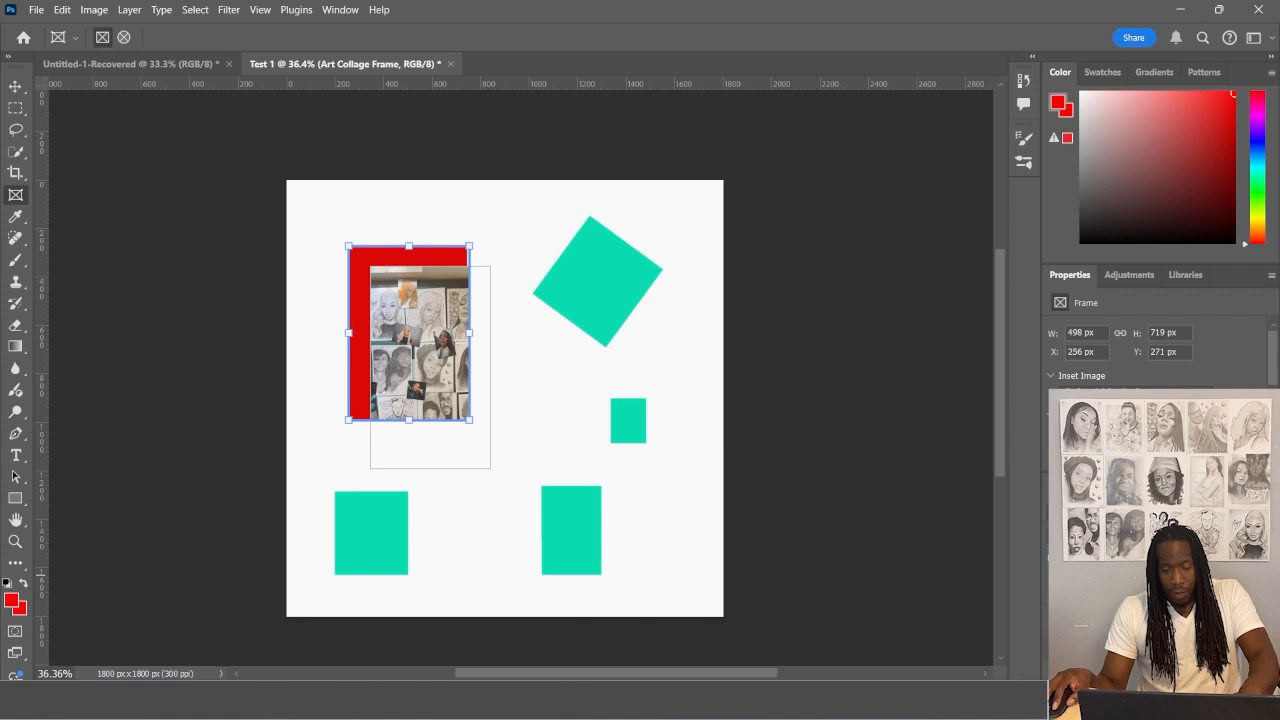
pyautogui.hotkey('ctrl', 'z')
pyautogui.hotkey('ctrl', 'z')
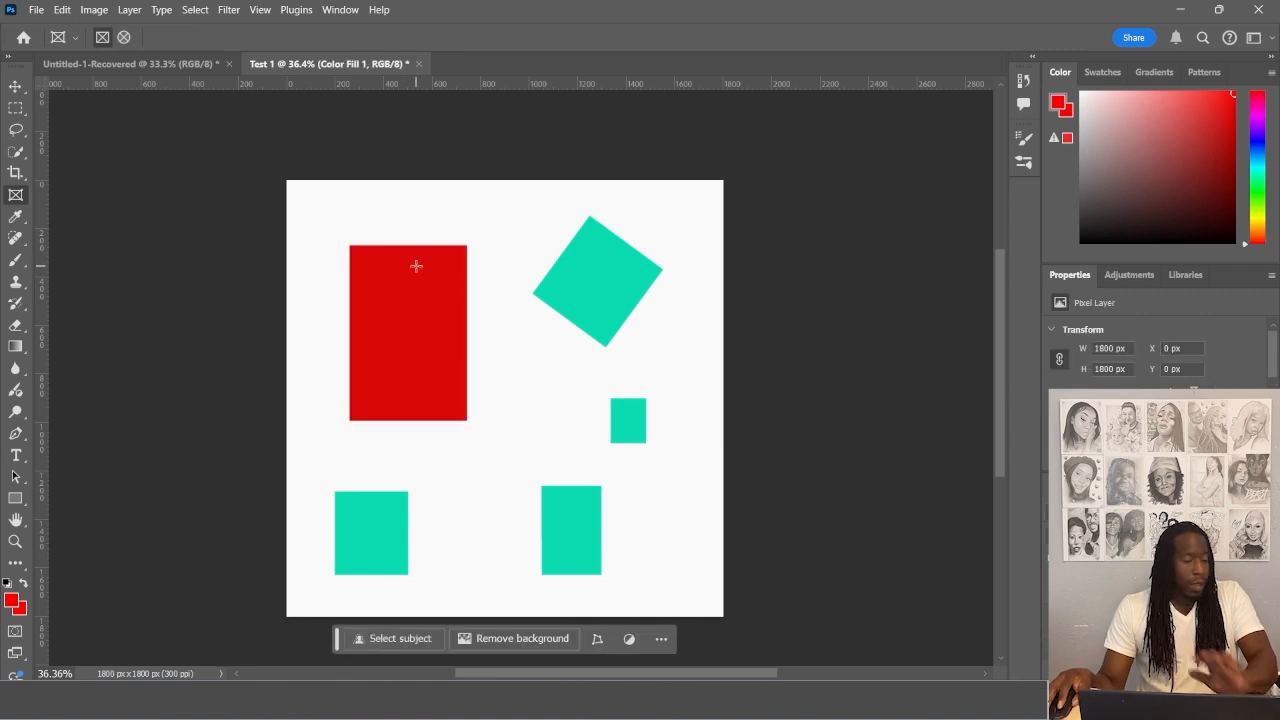
# Sample the teal of the rotated square as the foreground color with the Eyedropper tool
pyautogui.click(15, 219)
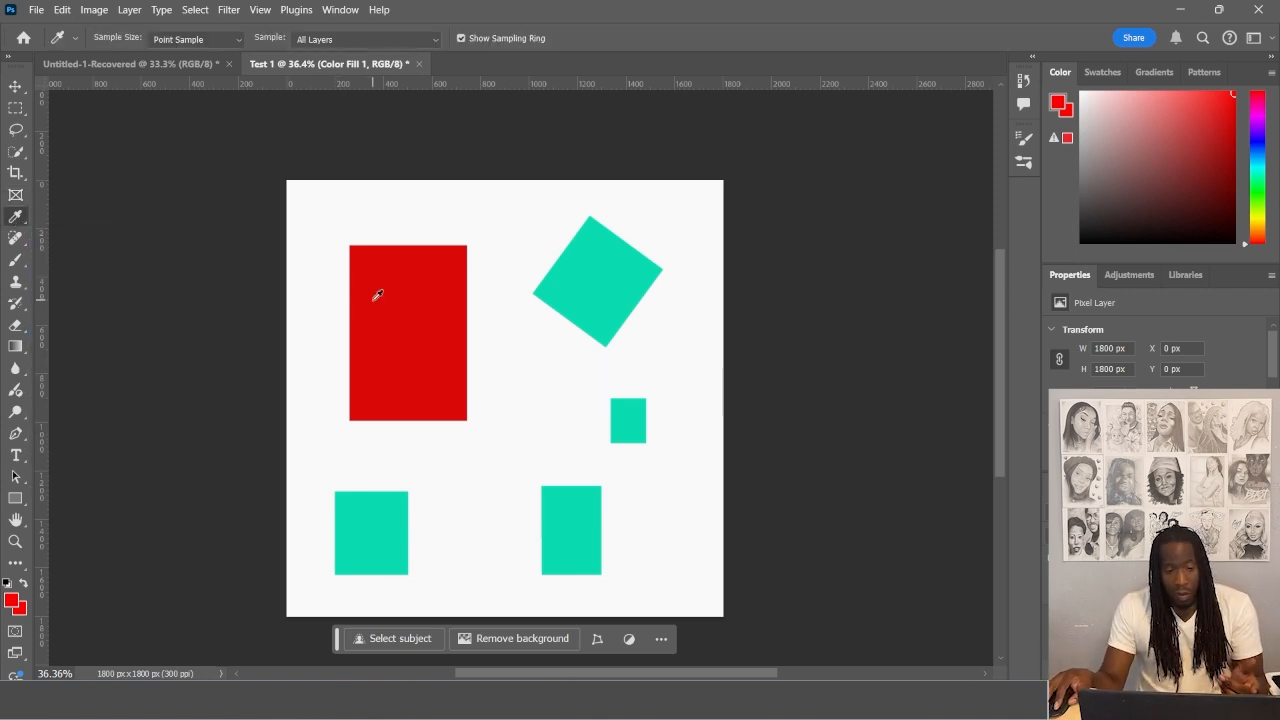
pyautogui.click(605, 264)
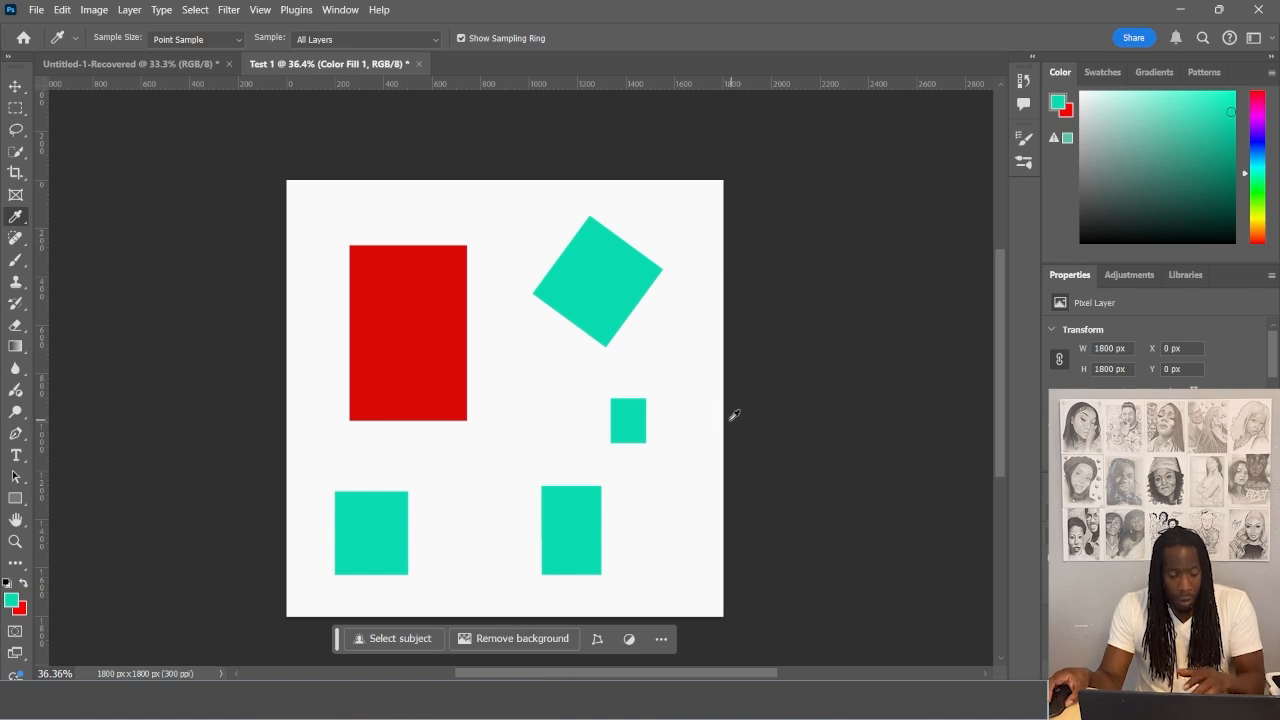
pyautogui.scroll(5, 549, 400)
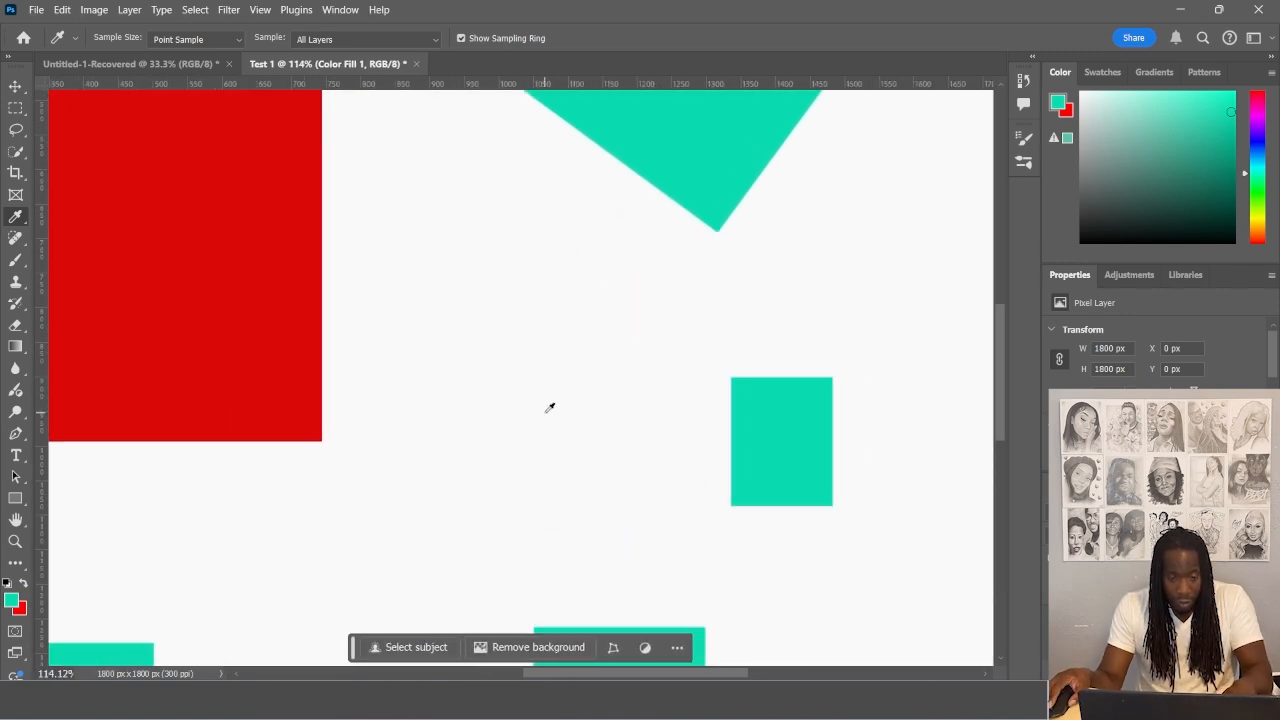
pyautogui.scroll(-5, 494, 369)
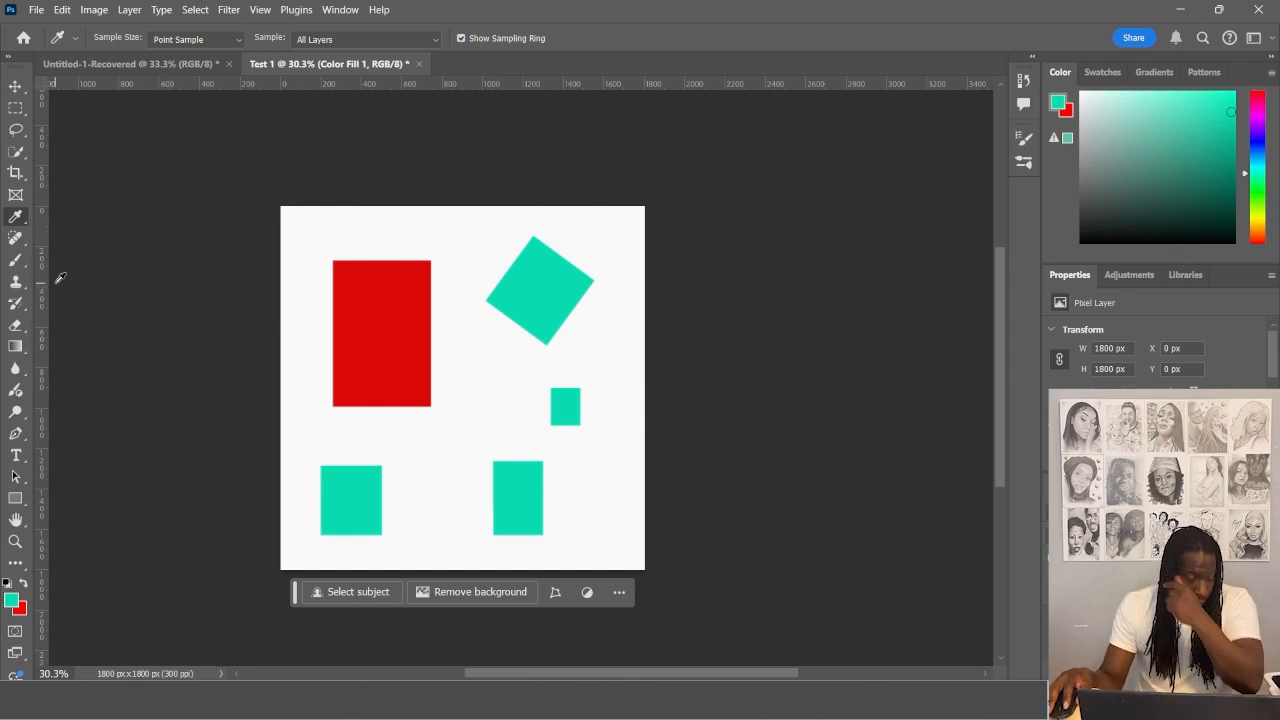
# Activate the Spot Healing Brush tool, try larger and smaller brush sizes, and set the size to 200
pyautogui.click(16, 240)
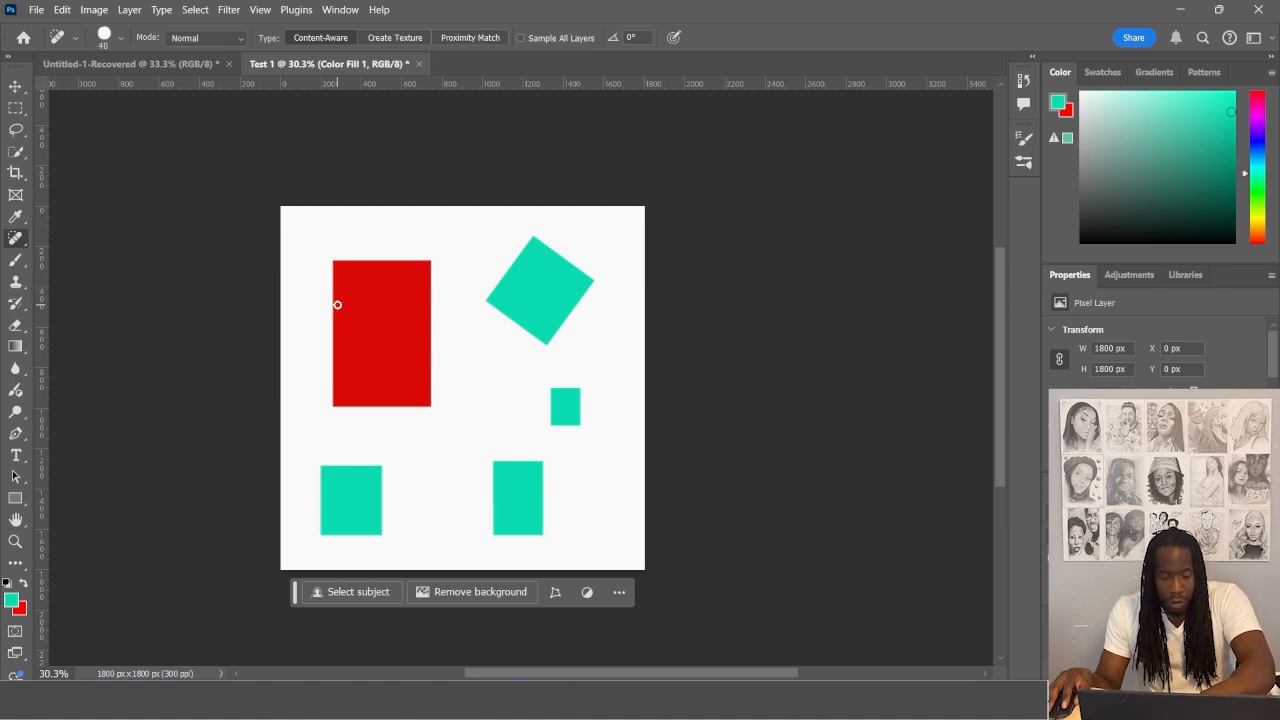
pyautogui.press(']')
pyautogui.press(']')
pyautogui.press(']')
pyautogui.press(']')
pyautogui.press(']')
pyautogui.press(']')
pyautogui.press(']')
pyautogui.press(']')
pyautogui.press(']')
pyautogui.press(']')
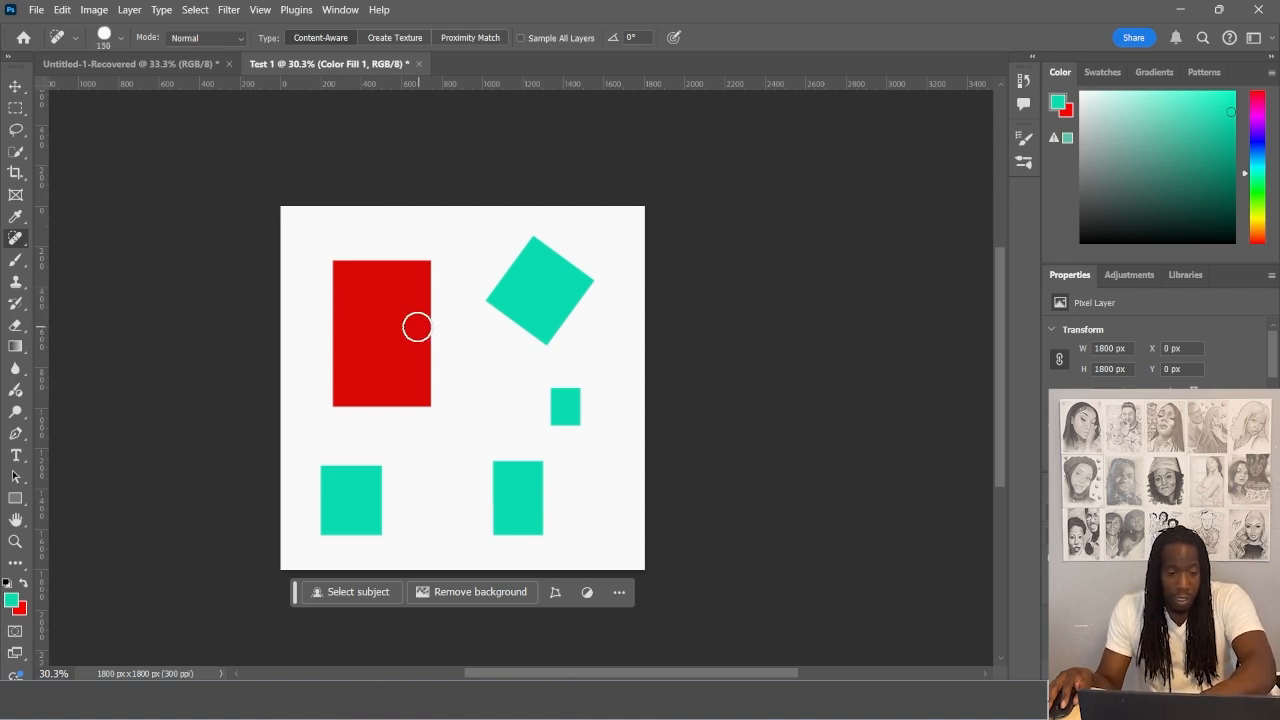
pyautogui.press(']')
pyautogui.press(']')
pyautogui.press(']')
pyautogui.press(']')
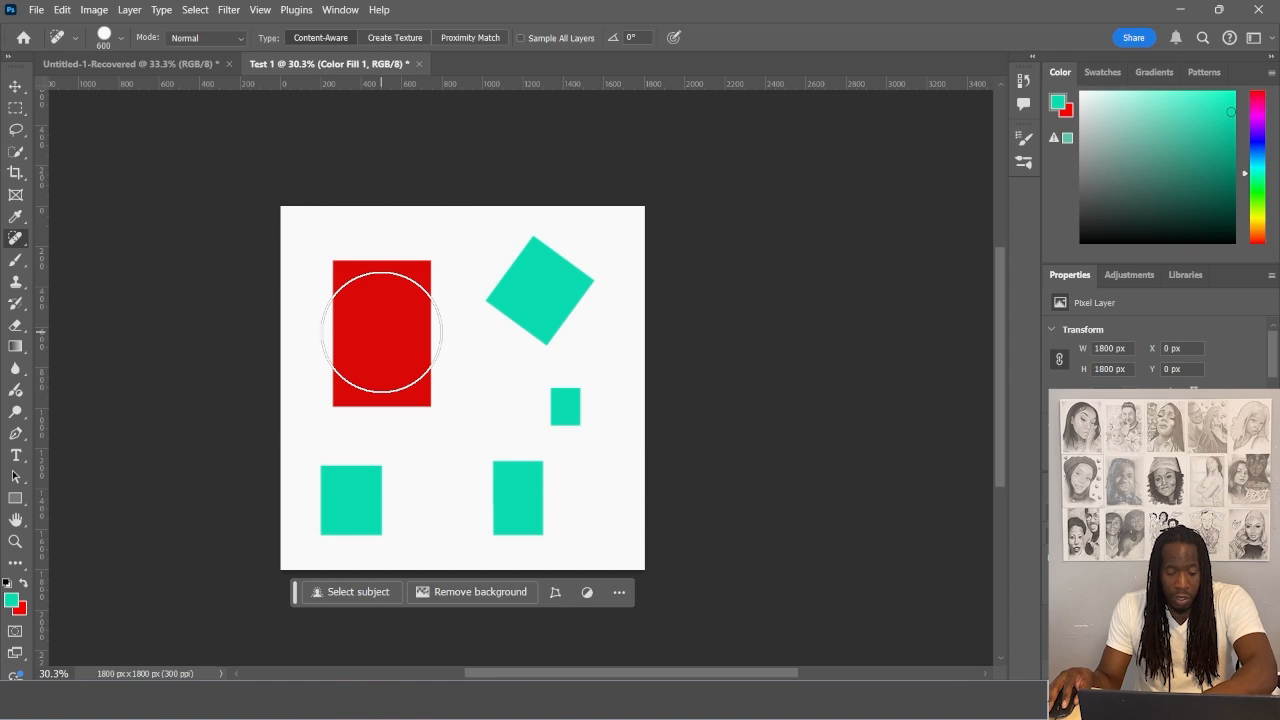
pyautogui.press('[')
pyautogui.press('[')
pyautogui.press('[')
pyautogui.press('[')
pyautogui.press('[')
pyautogui.press('[')
pyautogui.press('[')
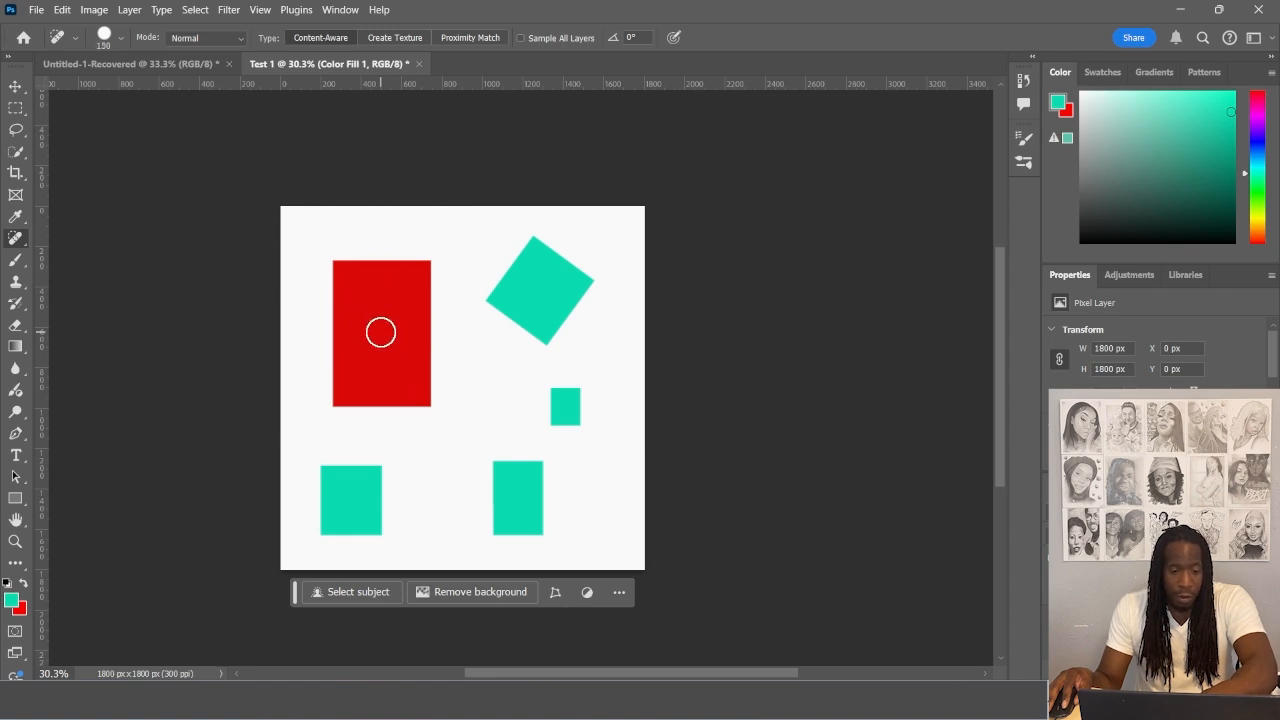
pyautogui.press('[')
pyautogui.press('[')
pyautogui.press('[')
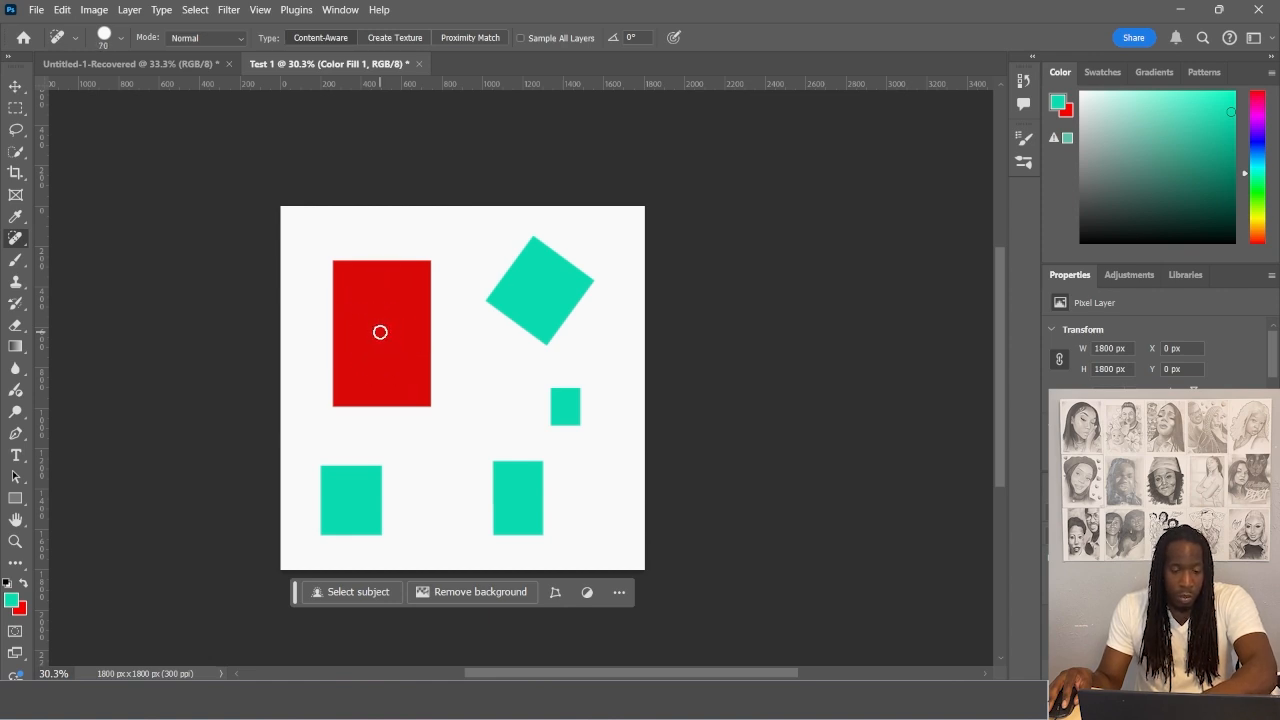
pyautogui.press(']')
pyautogui.press(']')
pyautogui.press(']')
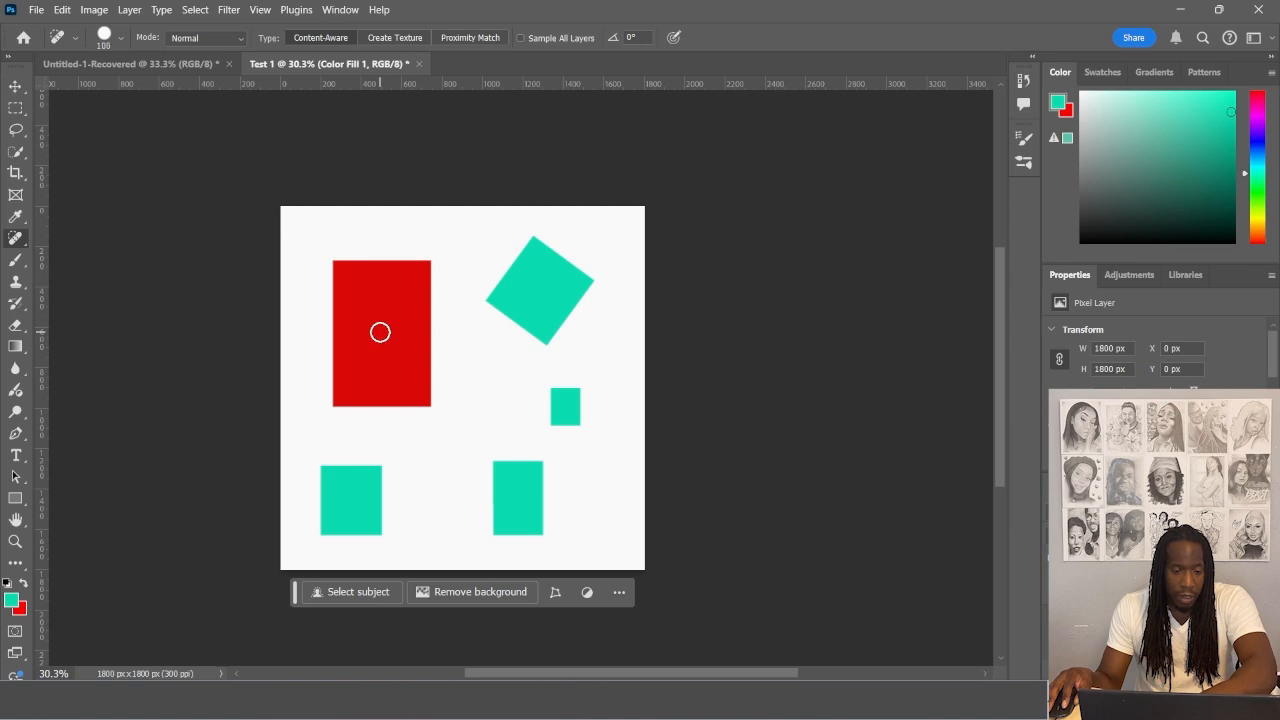
pyautogui.press('[')
pyautogui.press('[')
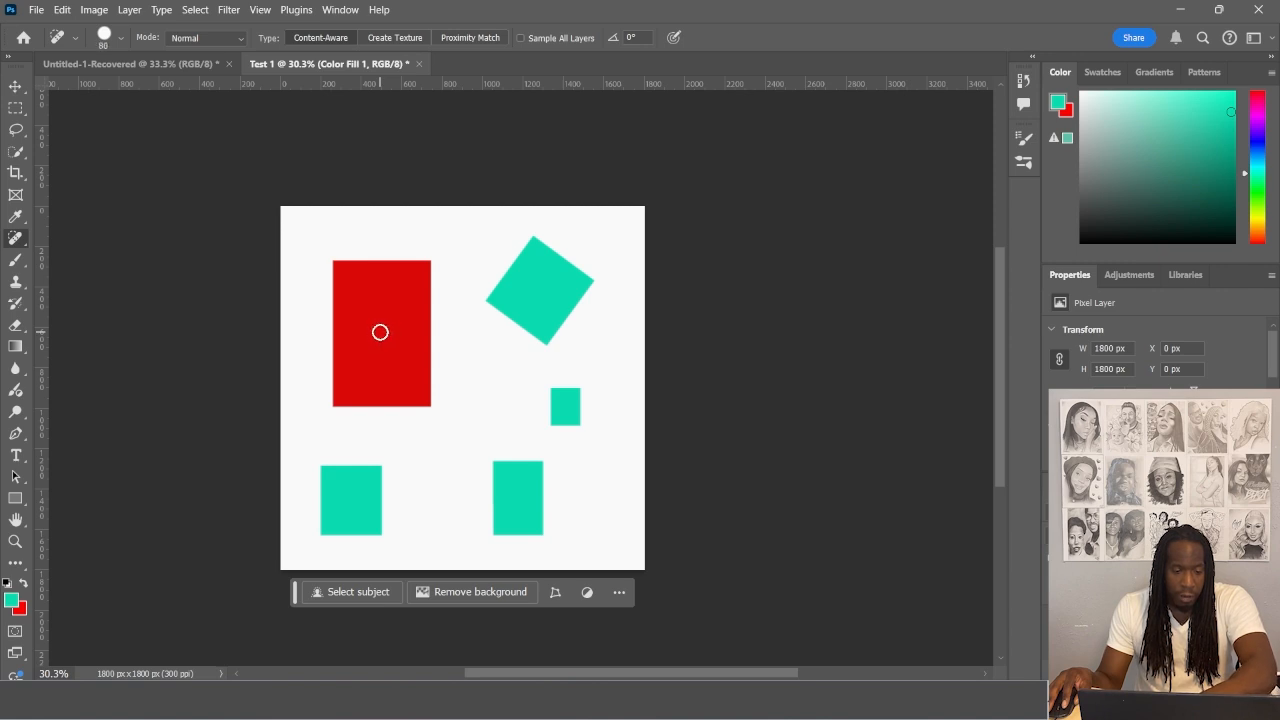
pyautogui.press(']')
pyautogui.press(']')
pyautogui.press(']')
pyautogui.press(']')
pyautogui.press(']')
pyautogui.press(']')
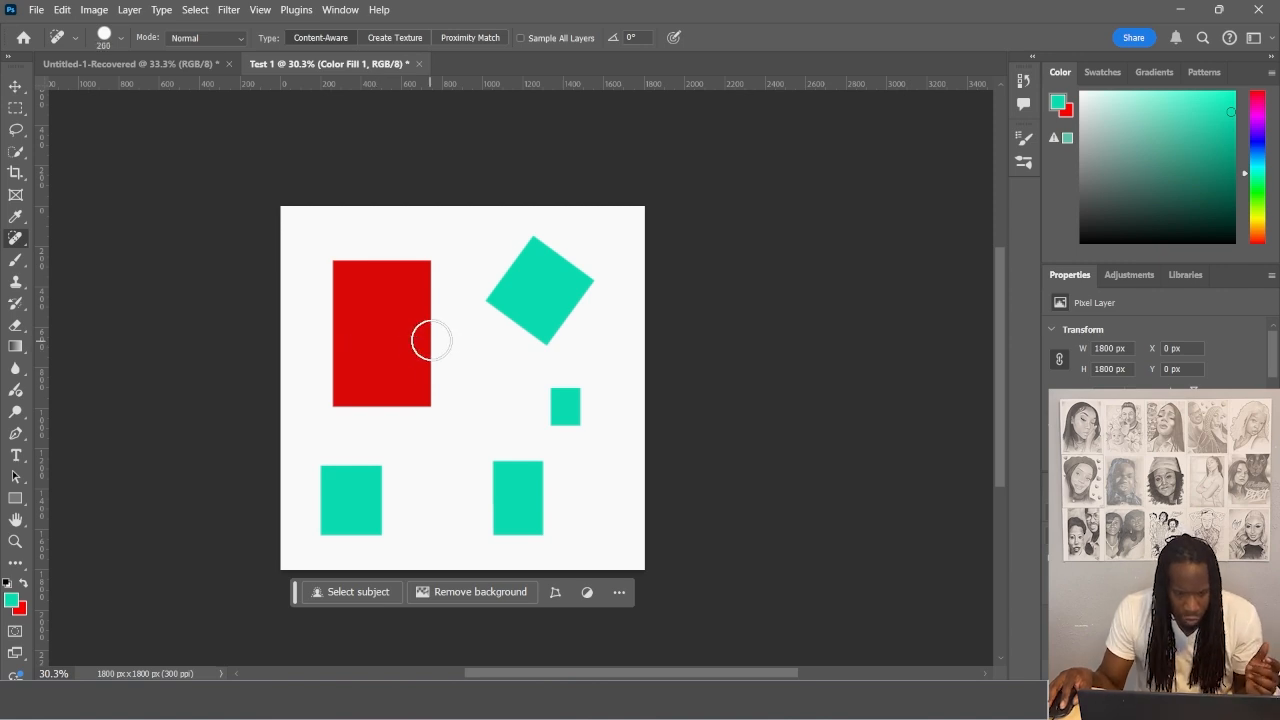
# Paint Spot Healing Brush strokes with a size 200 brush over the red rectangle's interior and edges
pyautogui.moveTo(431, 343)
pyautogui.mouseDown()
pyautogui.moveTo(385, 343)
pyautogui.moveTo(471, 360)
pyautogui.moveTo(400, 357)
pyautogui.mouseUp()
pyautogui.scroll(2, 402, 346)
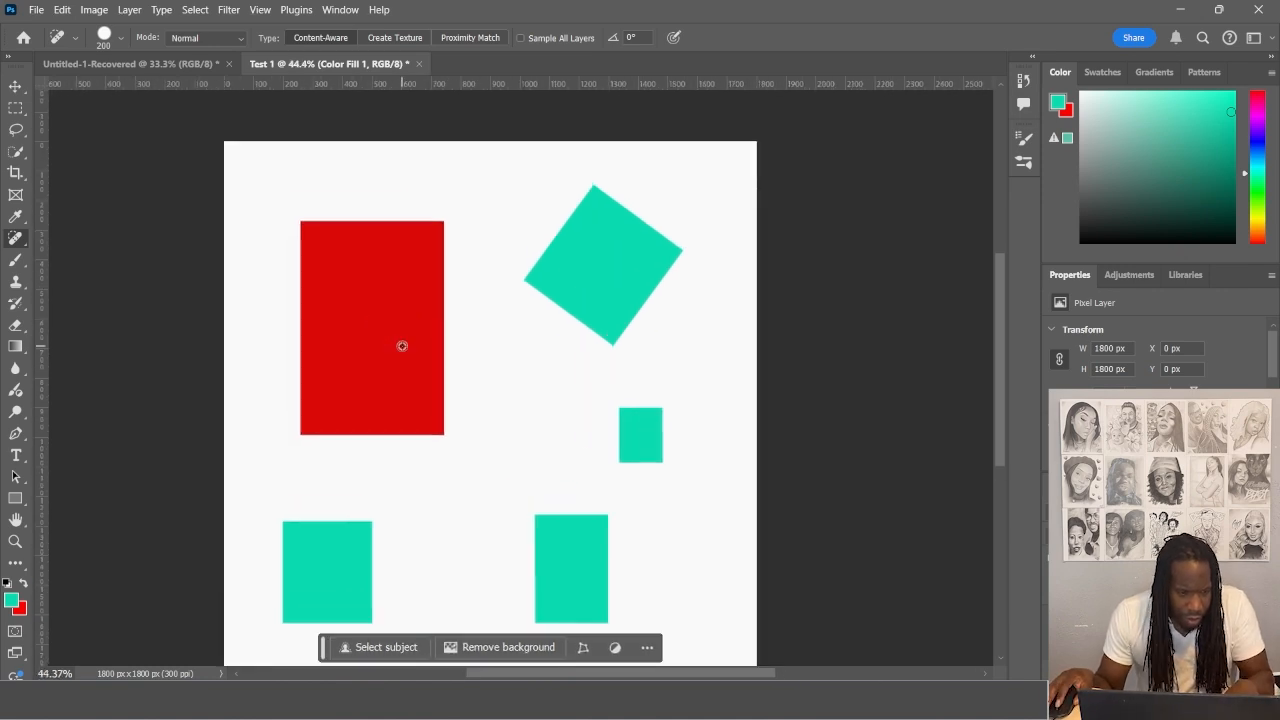
pyautogui.moveTo(405, 300)
pyautogui.mouseDown()
pyautogui.moveTo(374, 317)
pyautogui.moveTo(400, 322)
pyautogui.mouseUp()
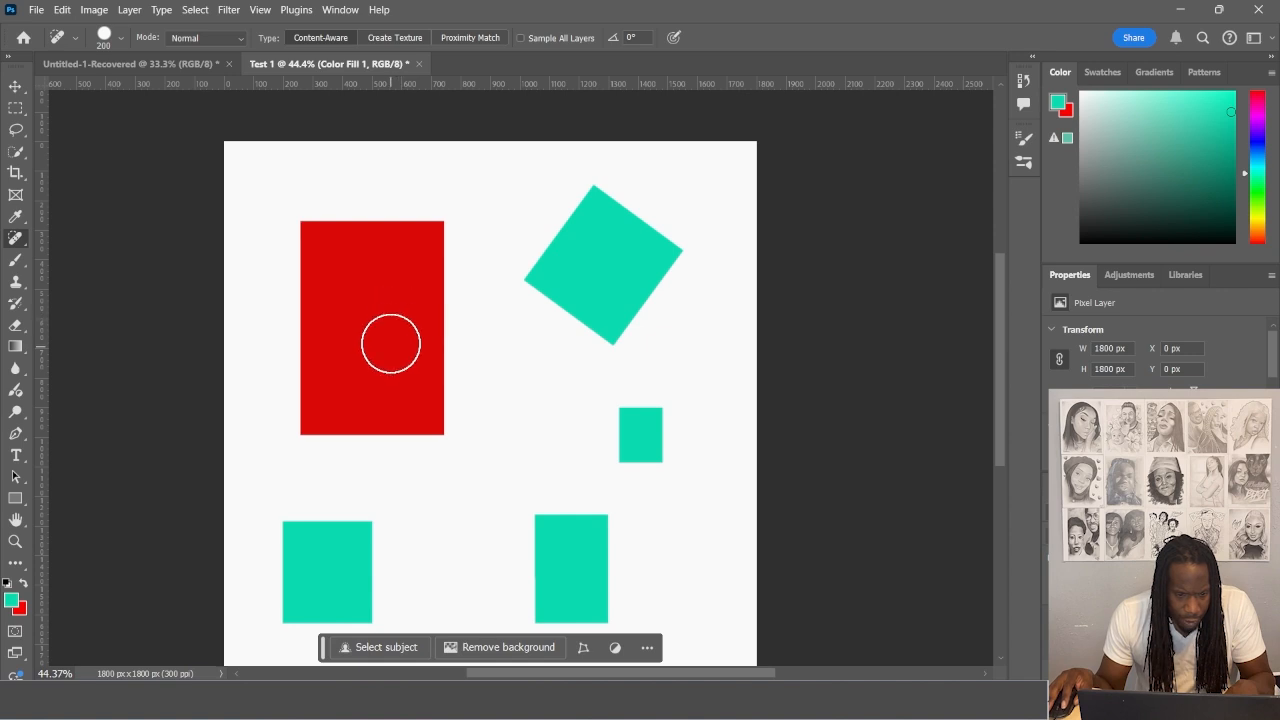
pyautogui.moveTo(448, 244)
pyautogui.mouseDown()
pyautogui.moveTo(370, 309)
pyautogui.moveTo(426, 292)
pyautogui.moveTo(390, 290)
pyautogui.moveTo(366, 390)
pyautogui.mouseUp()
pyautogui.moveTo(414, 286)
pyautogui.mouseDown()
pyautogui.moveTo(446, 268)
pyautogui.moveTo(420, 314)
pyautogui.moveTo(452, 188)
pyautogui.moveTo(449, 257)
pyautogui.moveTo(435, 262)
pyautogui.moveTo(383, 220)
pyautogui.moveTo(329, 229)
pyautogui.moveTo(326, 216)
pyautogui.moveTo(325, 255)
pyautogui.moveTo(424, 206)
pyautogui.moveTo(404, 215)
pyautogui.moveTo(346, 443)
pyautogui.mouseUp()
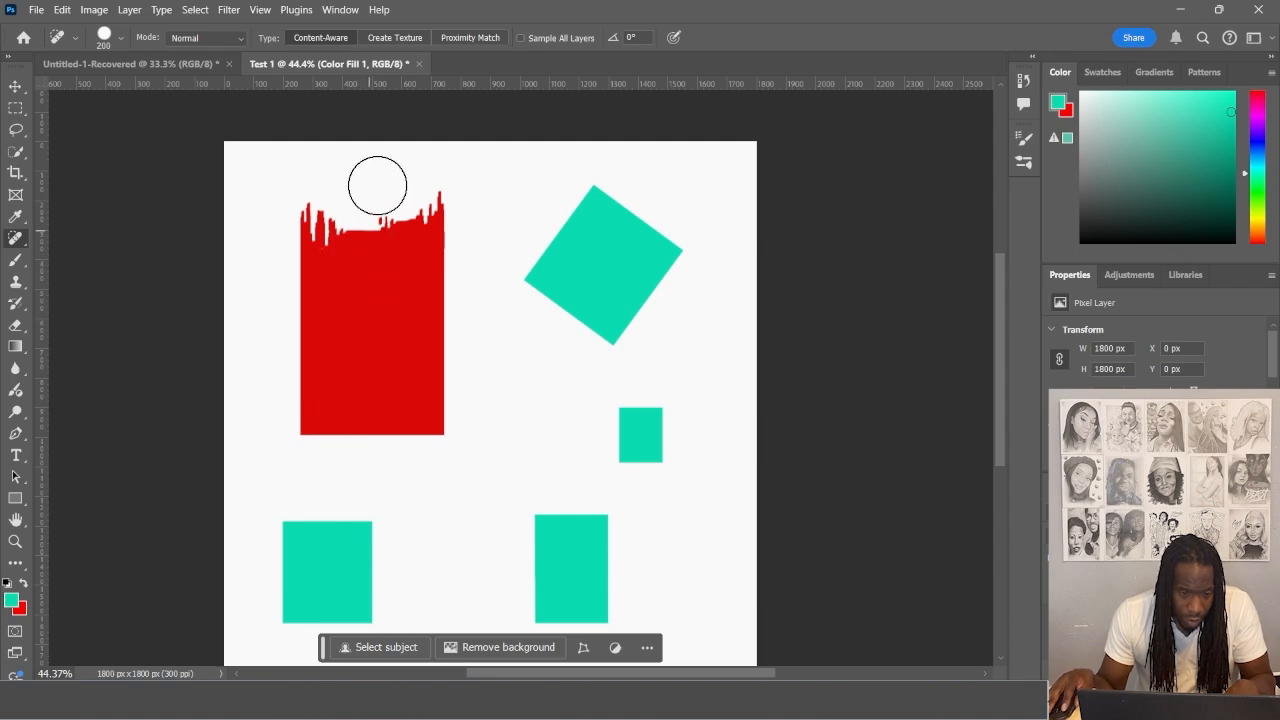
# Try further Spot Healing Brush strokes over the red rectangle's upper edge and body, and undo the latest strokes
pyautogui.moveTo(377, 185)
pyautogui.mouseDown()
pyautogui.moveTo(386, 364)
pyautogui.moveTo(423, 160)
pyautogui.moveTo(410, 193)
pyautogui.mouseUp()
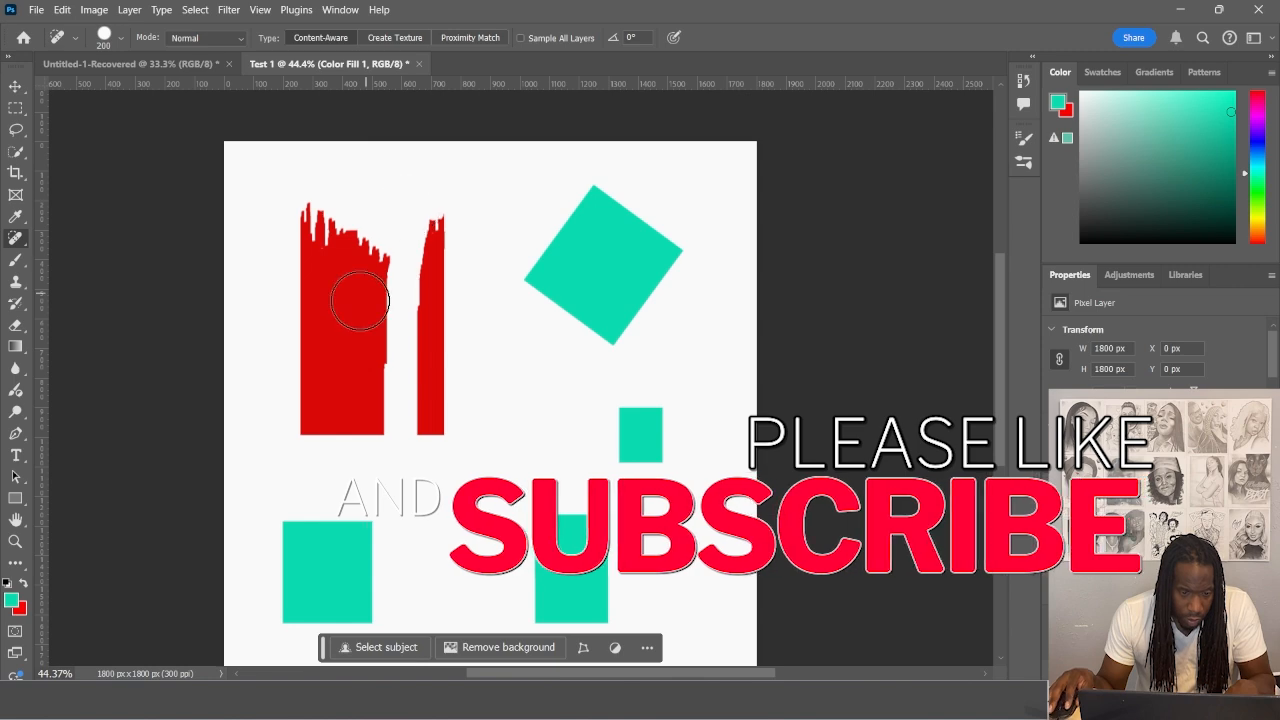
pyautogui.moveTo(362, 390)
pyautogui.mouseDown()
pyautogui.moveTo(422, 176)
pyautogui.moveTo(398, 354)
pyautogui.moveTo(391, 337)
pyautogui.moveTo(345, 360)
pyautogui.mouseUp()
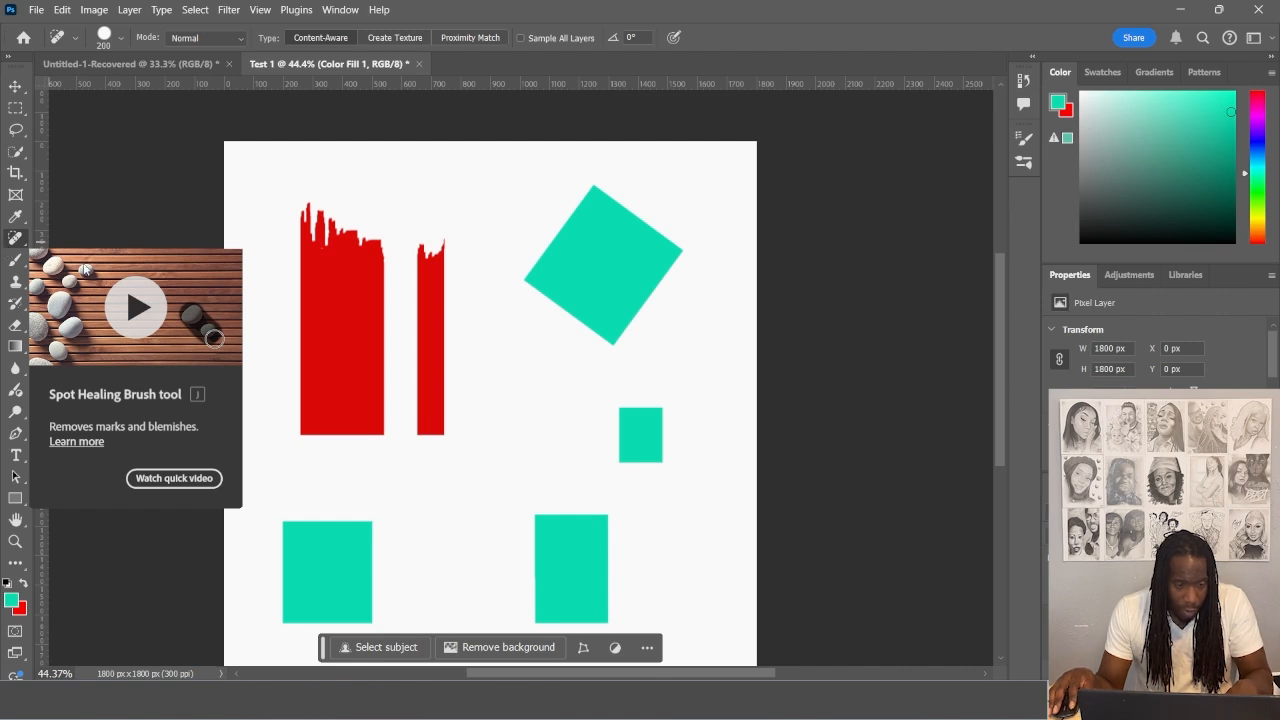
pyautogui.hotkey('ctrl', 'z')
pyautogui.hotkey('ctrl', 'z')
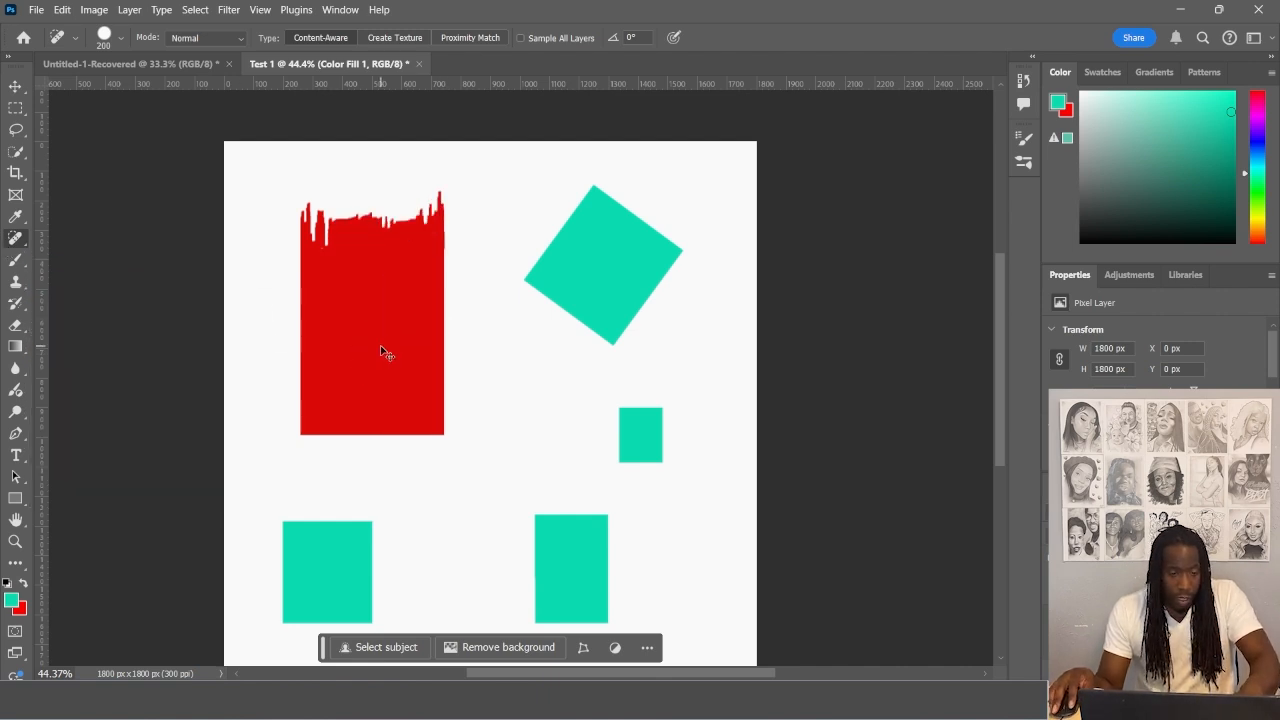
# Undo the remaining Spot Healing Brush strokes on the red rectangle and list the healing tool variants
pyautogui.hotkey('ctrl', 'z')
pyautogui.hotkey('ctrl', 'z')
pyautogui.hotkey('ctrl', 'z')
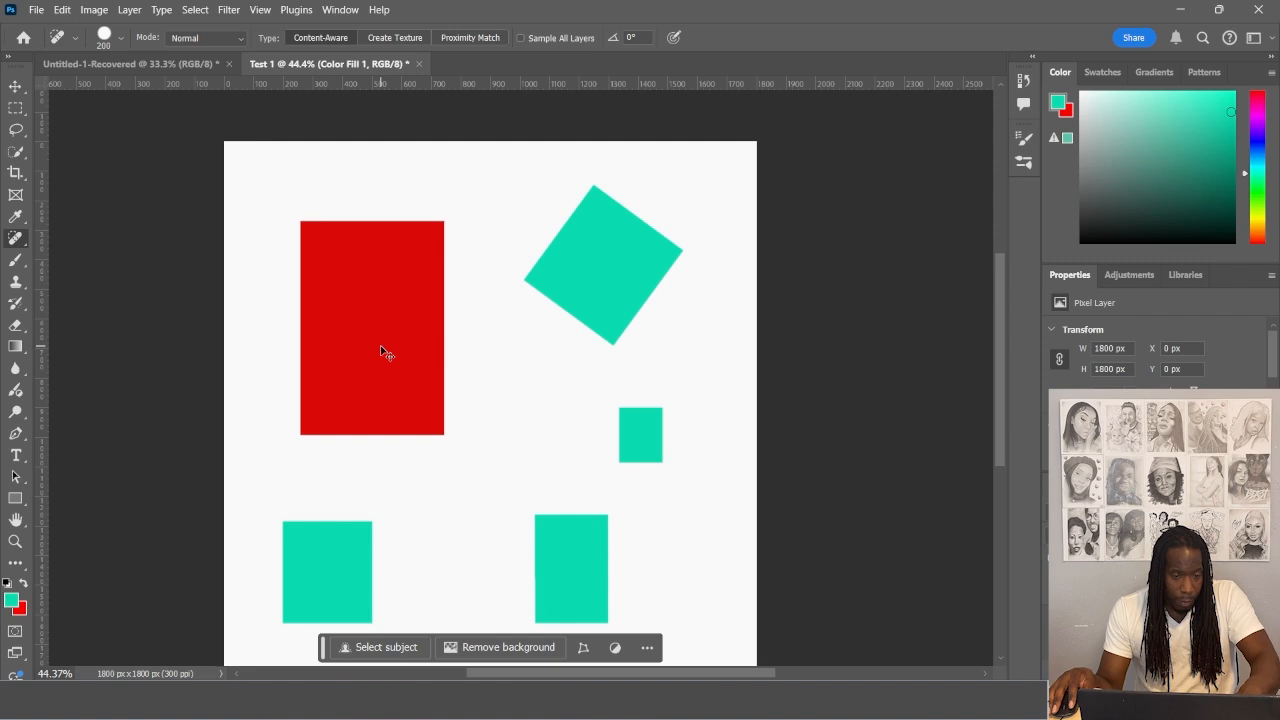
pyautogui.click(21, 246)
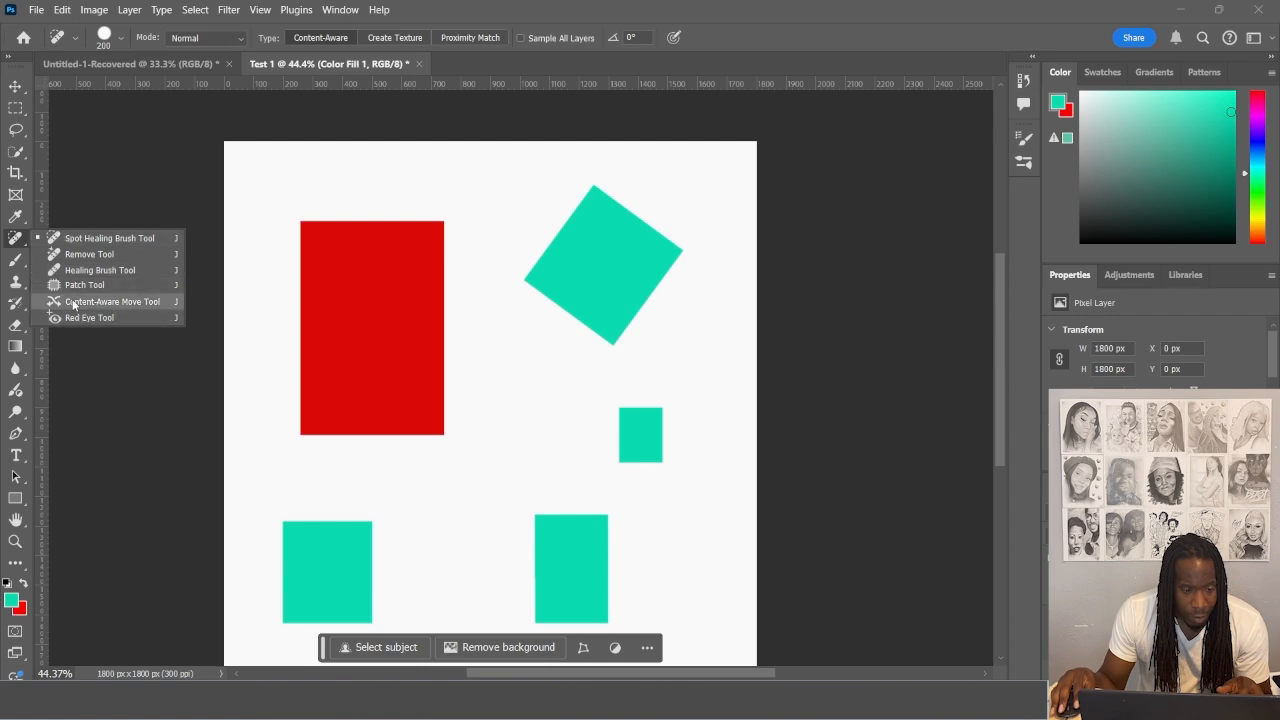
# Paint a soft teal S-shaped stroke in the middle of the red rectangle with the Brush tool
pyautogui.click(17, 261)
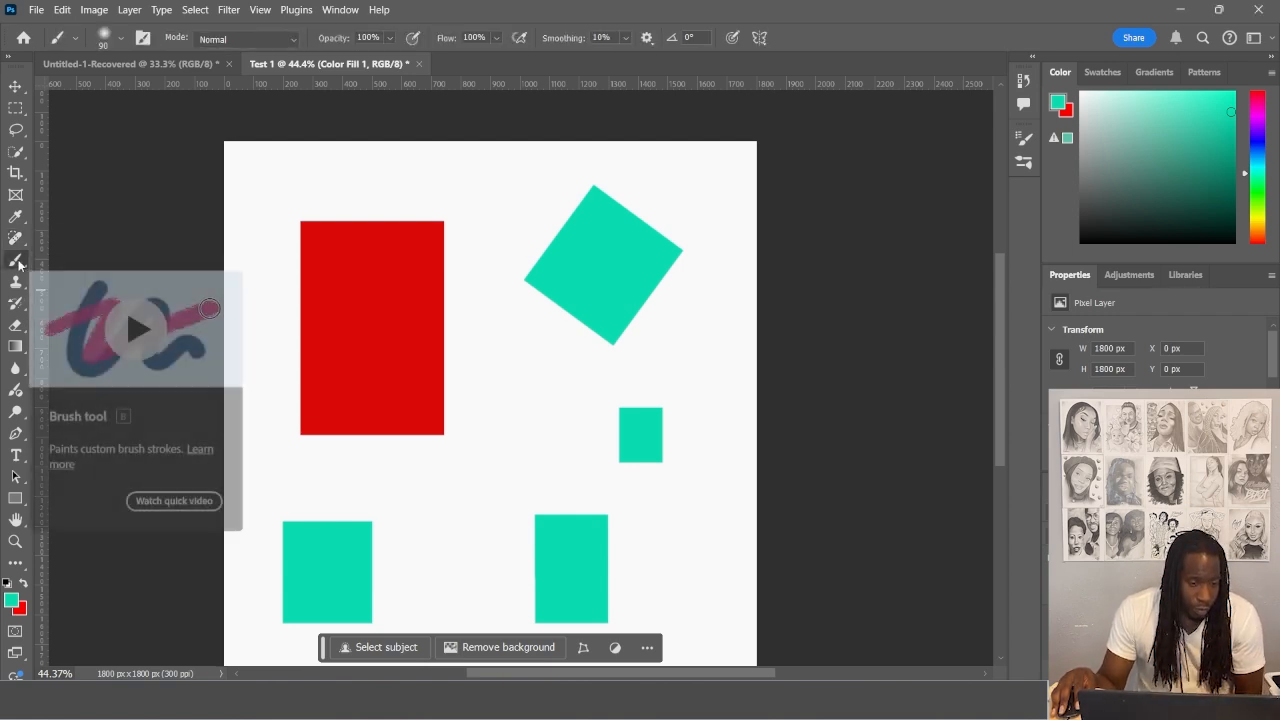
pyautogui.rightClick(17, 261)
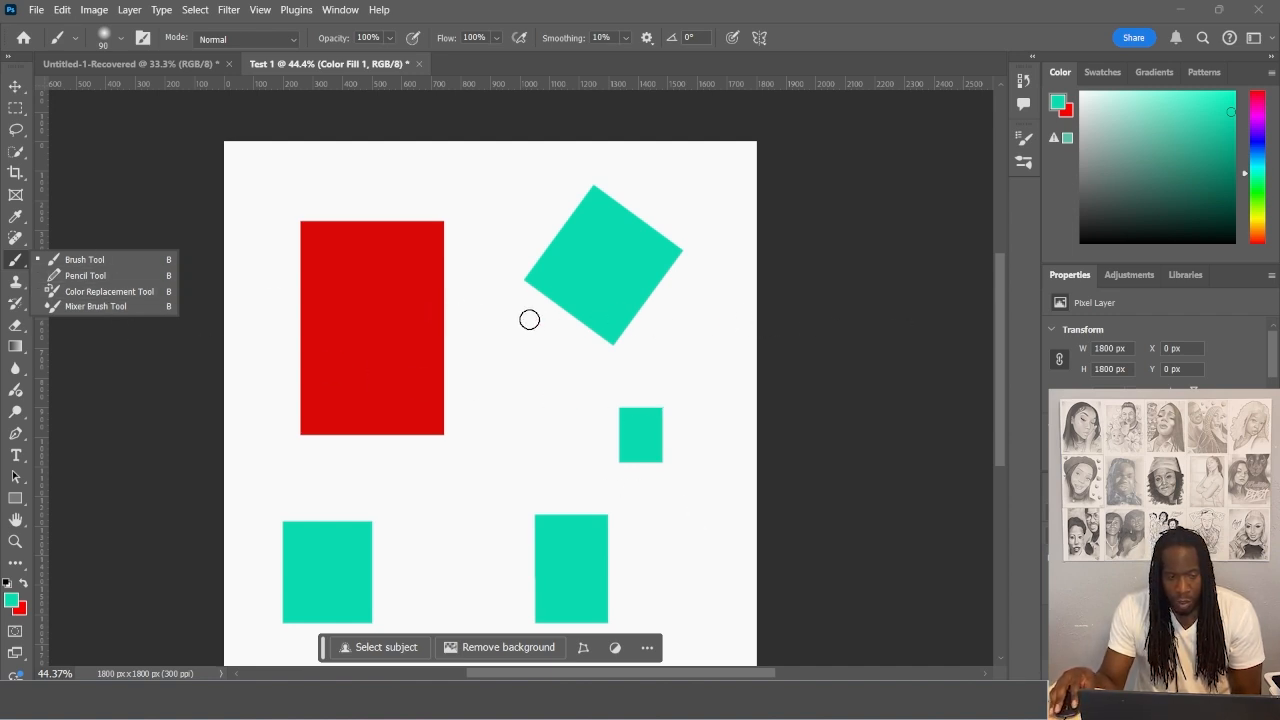
pyautogui.click(85, 260)
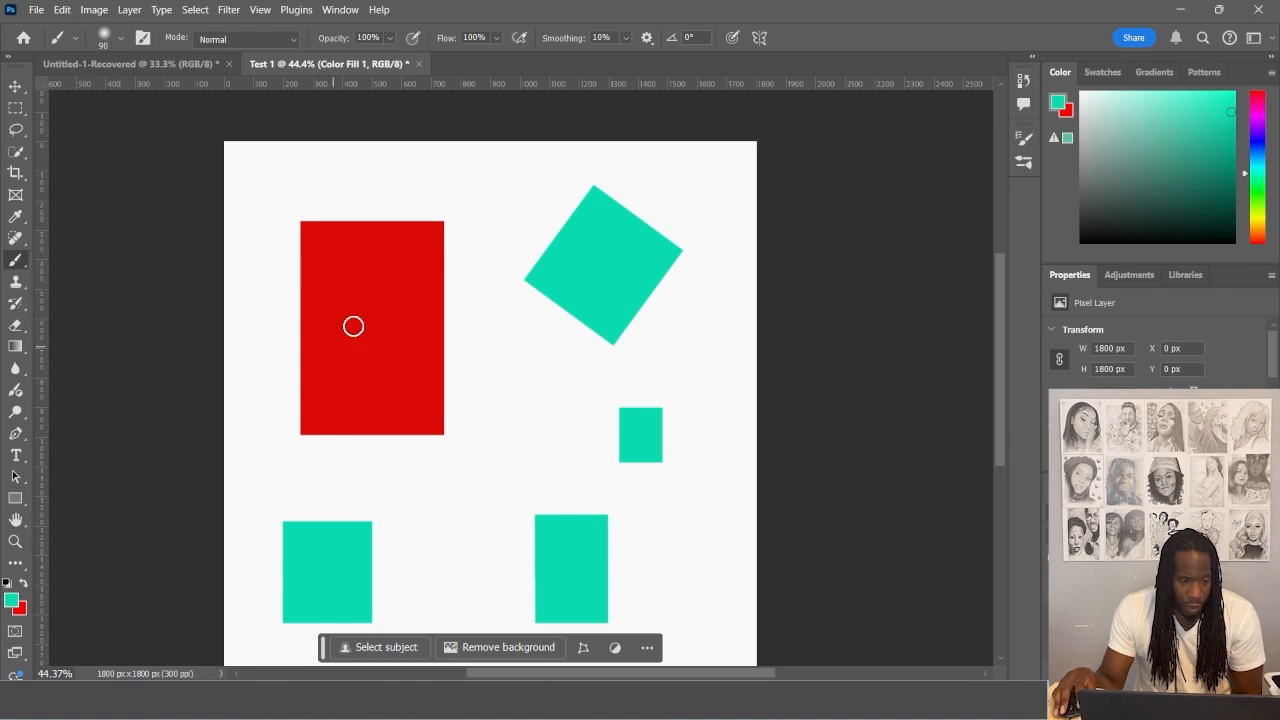
pyautogui.moveTo(388, 287)
pyautogui.mouseDown()
pyautogui.moveTo(367, 351)
pyautogui.moveTo(394, 312)
pyautogui.moveTo(370, 314)
pyautogui.moveTo(358, 343)
pyautogui.mouseUp()
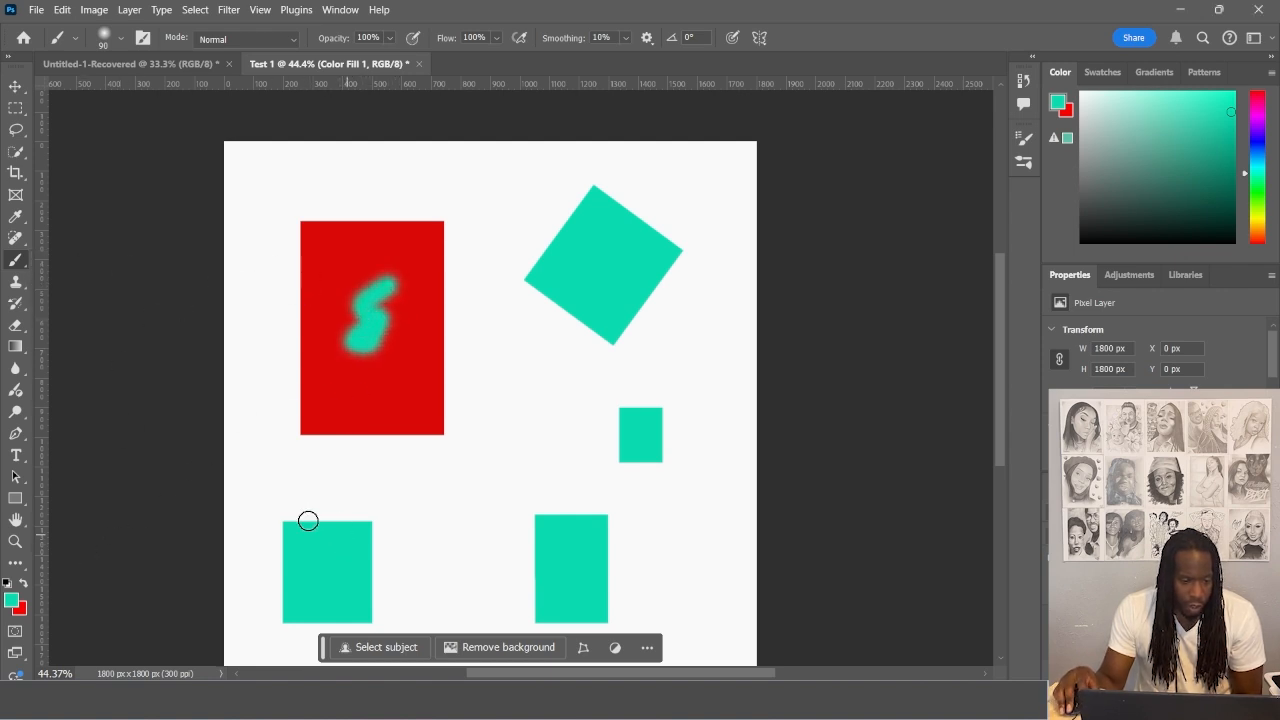
# Draw a thin freehand outline around the teal brush stroke with the Pencil tool at size 1 px
pyautogui.rightClick(17, 262)
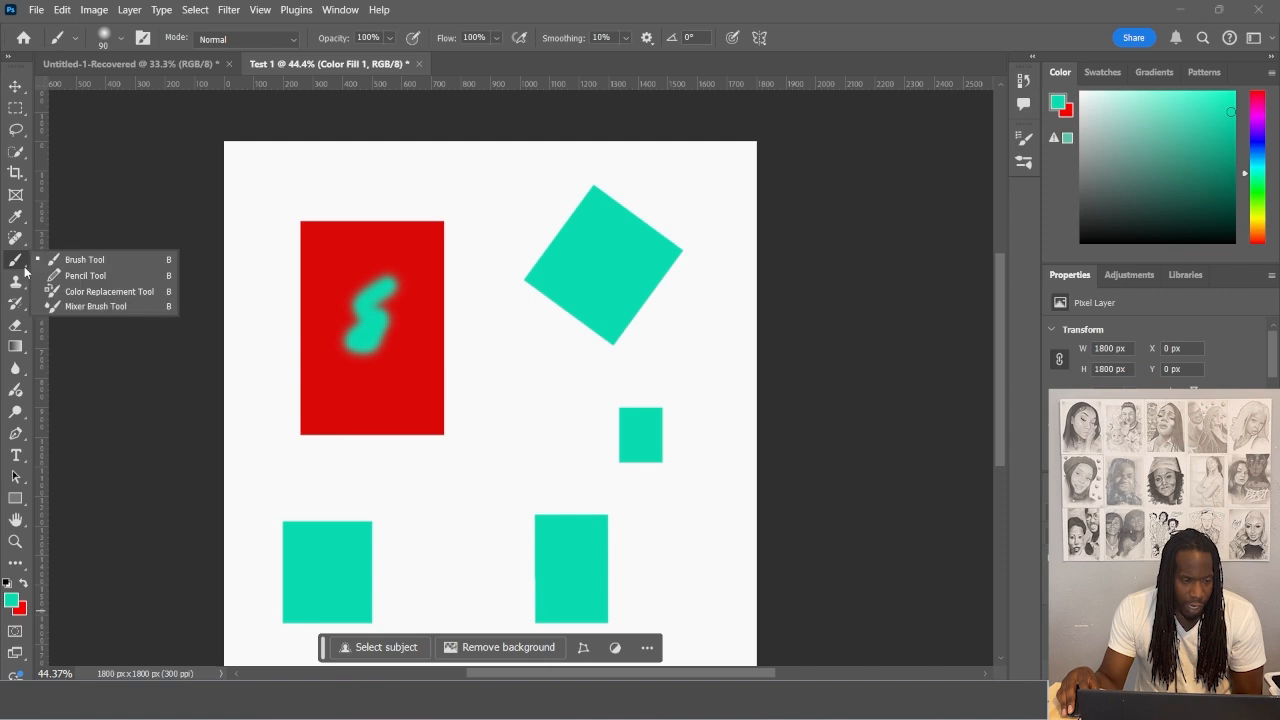
pyautogui.click(85, 276)
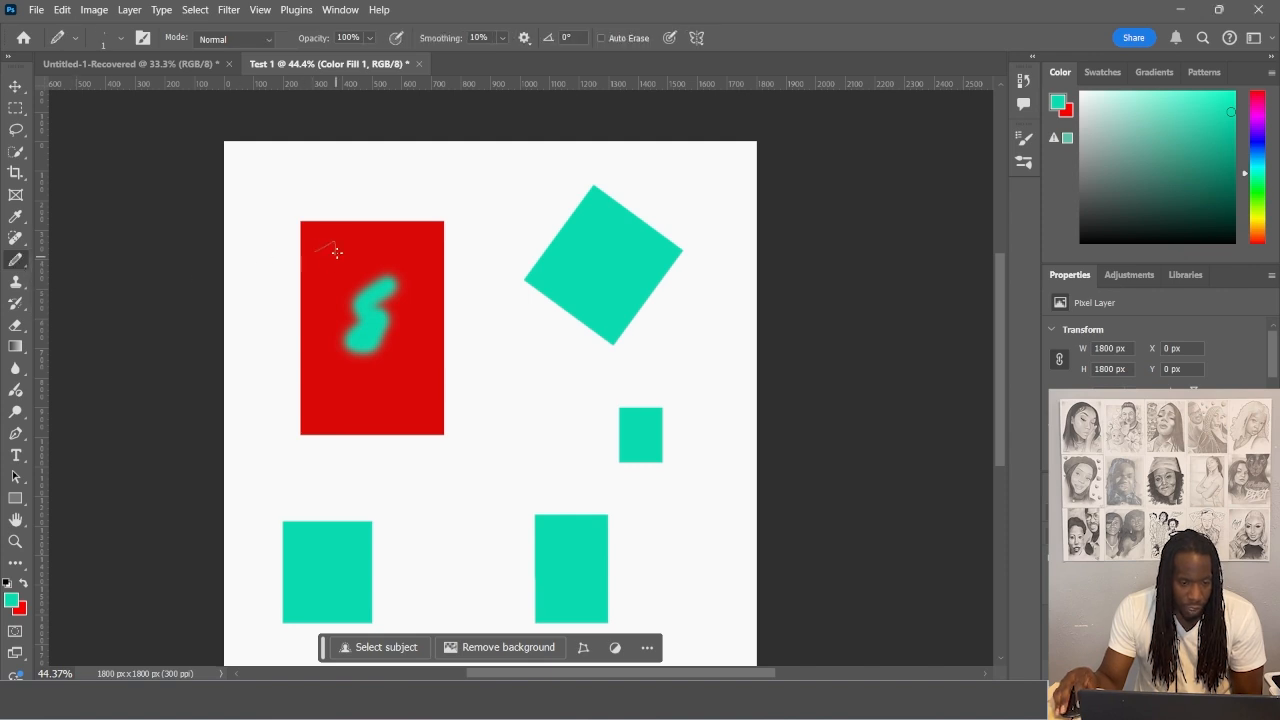
pyautogui.moveTo(362, 232)
pyautogui.mouseDown()
pyautogui.moveTo(404, 273)
pyautogui.moveTo(411, 346)
pyautogui.moveTo(397, 380)
pyautogui.moveTo(344, 314)
pyautogui.mouseUp()
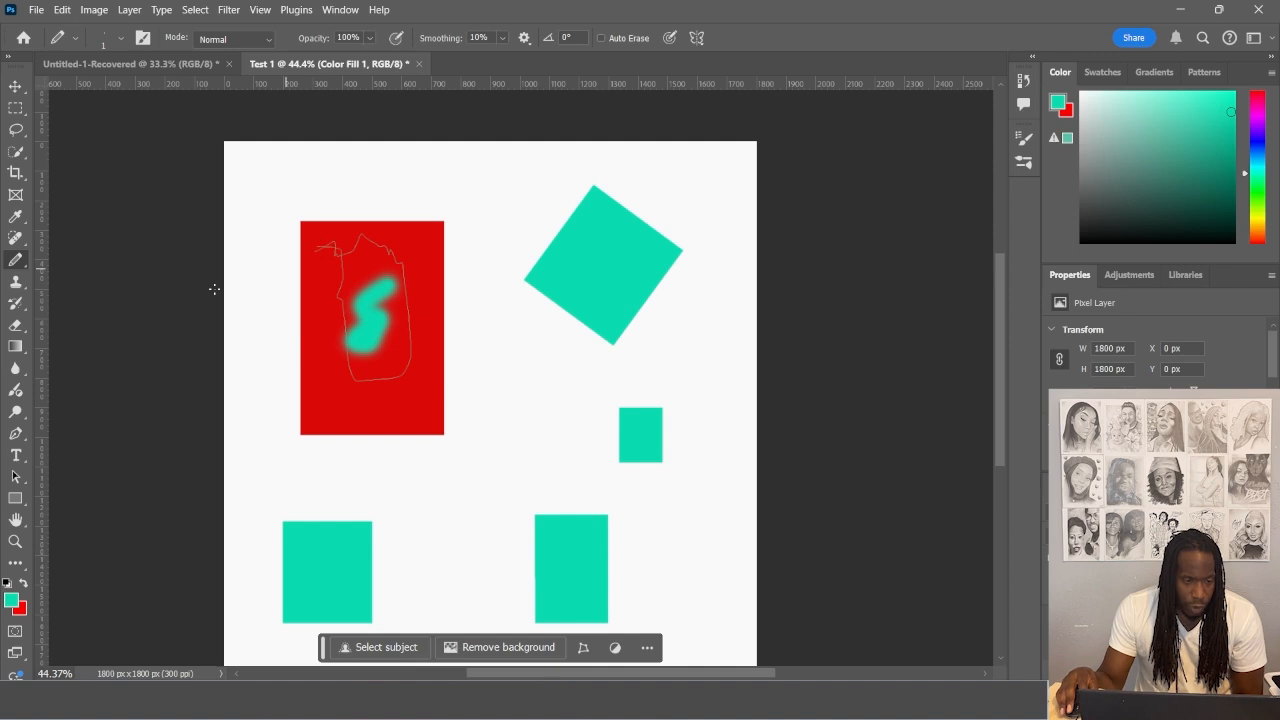
# Set the Pencil size to 25 px and draw a teal zigzag near the red rectangle's lower edge
pyautogui.click(117, 41)
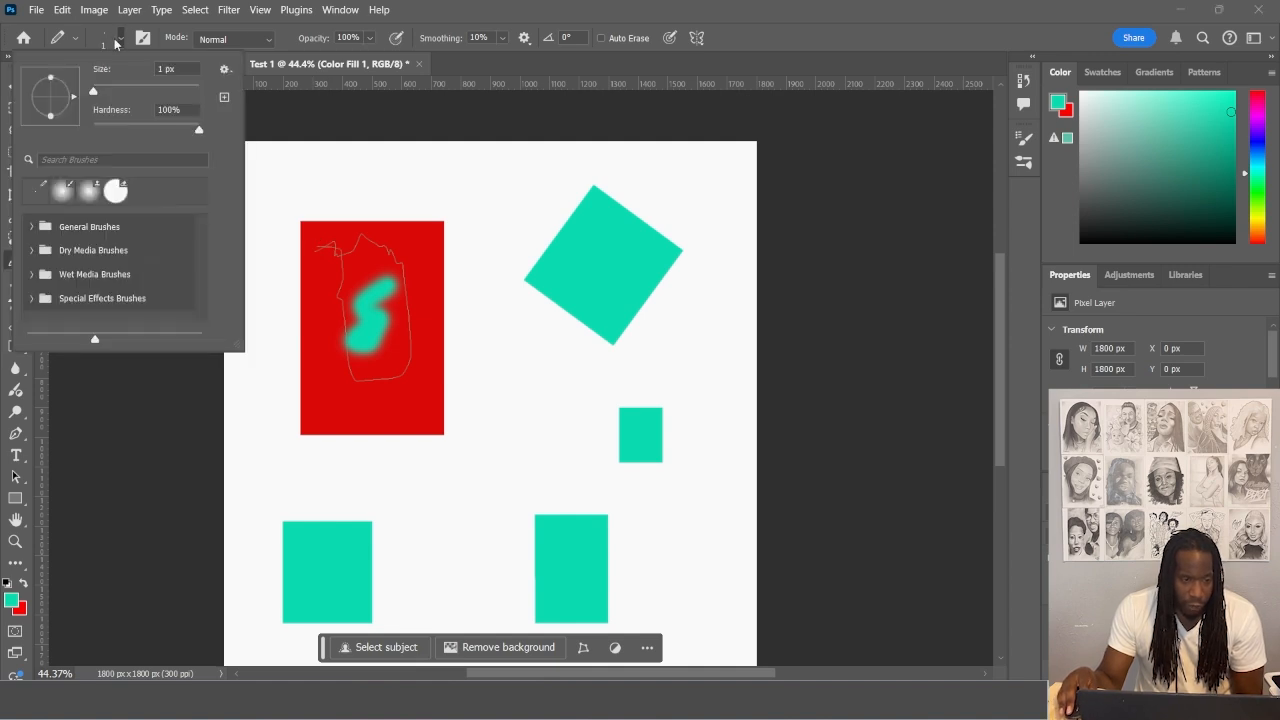
pyautogui.moveTo(93, 91); pyautogui.dragTo(110, 91)
pyautogui.click(400, 423)
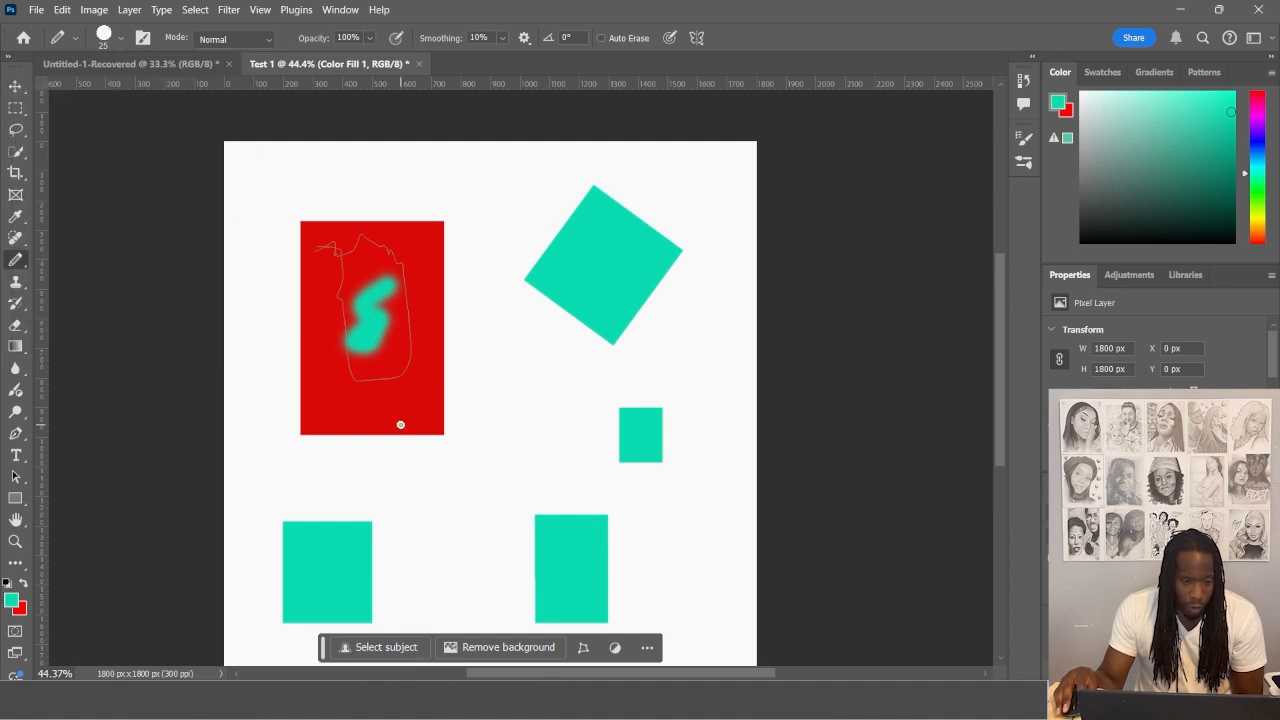
pyautogui.moveTo(400, 423)
pyautogui.mouseDown()
pyautogui.moveTo(366, 408)
pyautogui.moveTo(396, 412)
pyautogui.moveTo(413, 392)
pyautogui.moveTo(354, 390)
pyautogui.mouseUp()
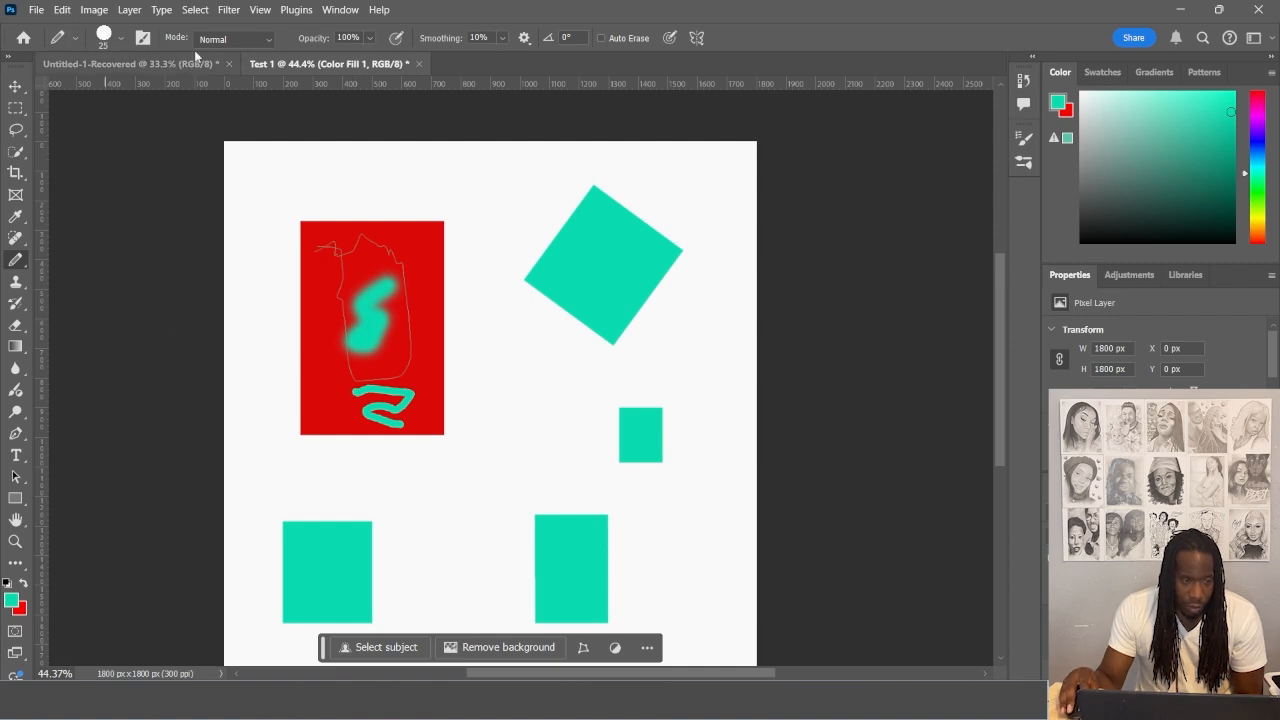
# Review the Pencil's brush settings and place a single teal dot on the white area beside the red rectangle
pyautogui.click(108, 37)
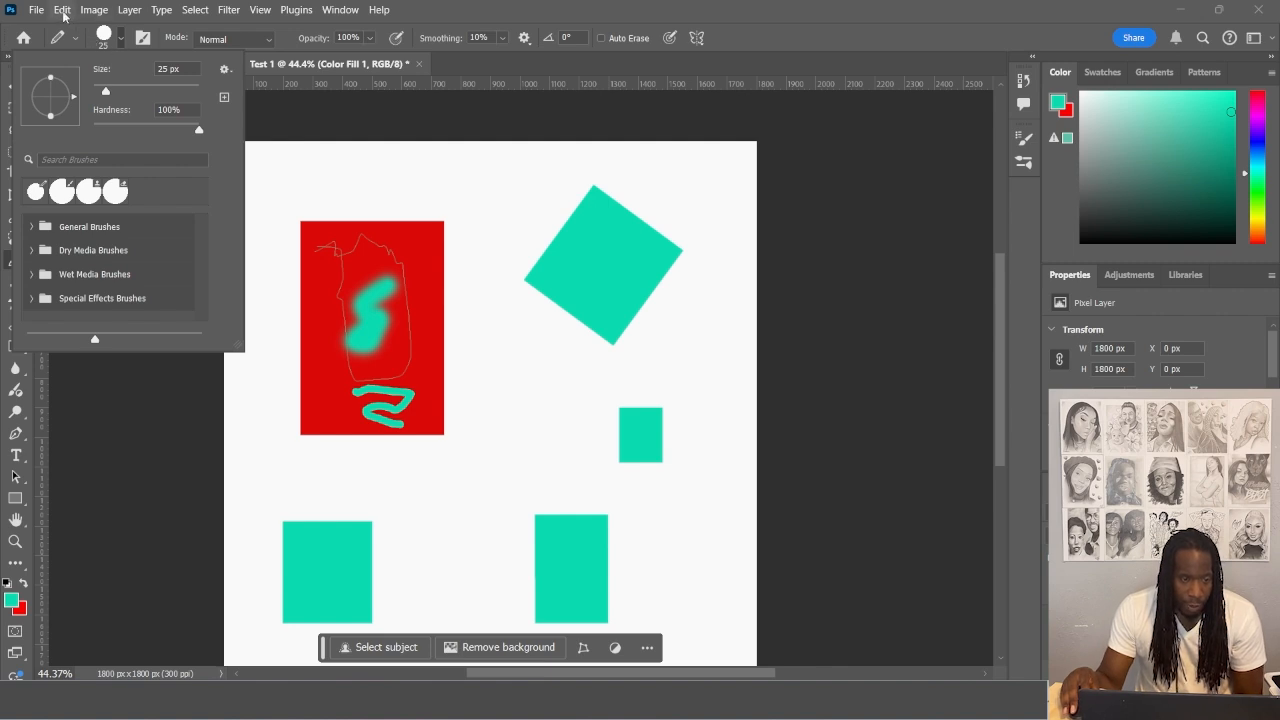
pyautogui.click(254, 423)
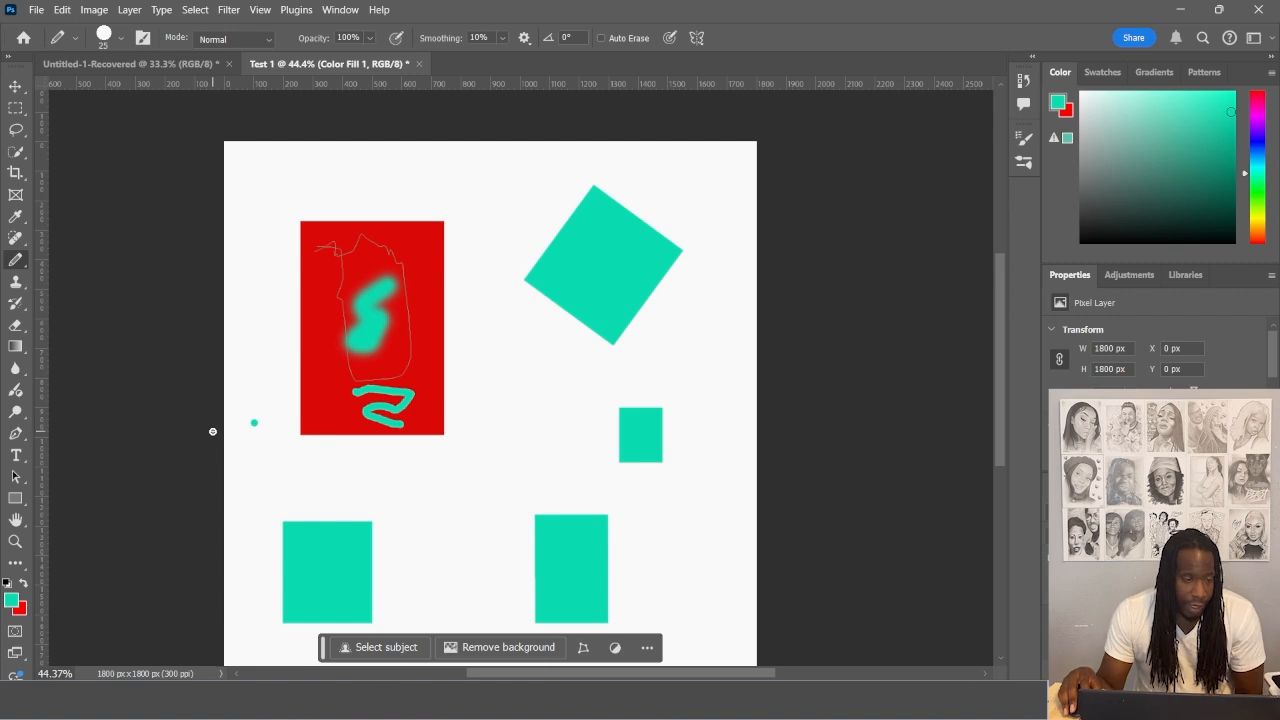
pyautogui.rightClick(16, 263)
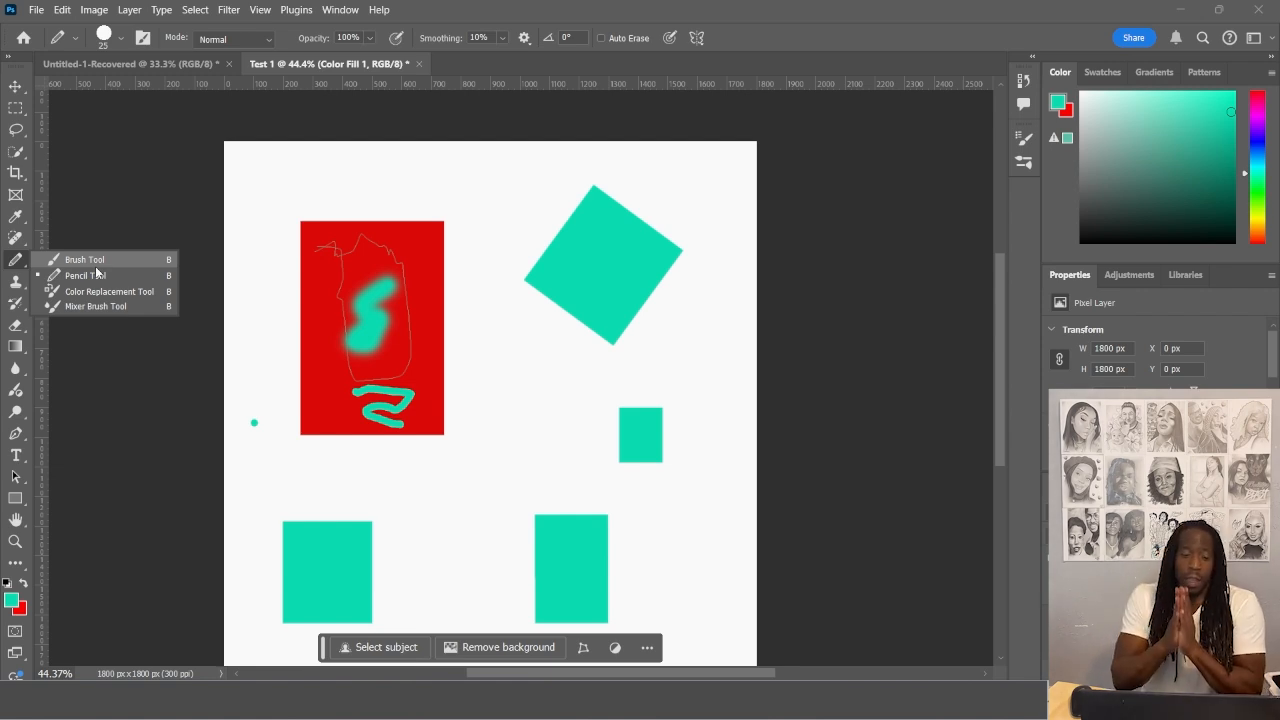
# Activate the Clone Stamp tool and enlarge its brush size to 1000
pyautogui.click(14, 284)
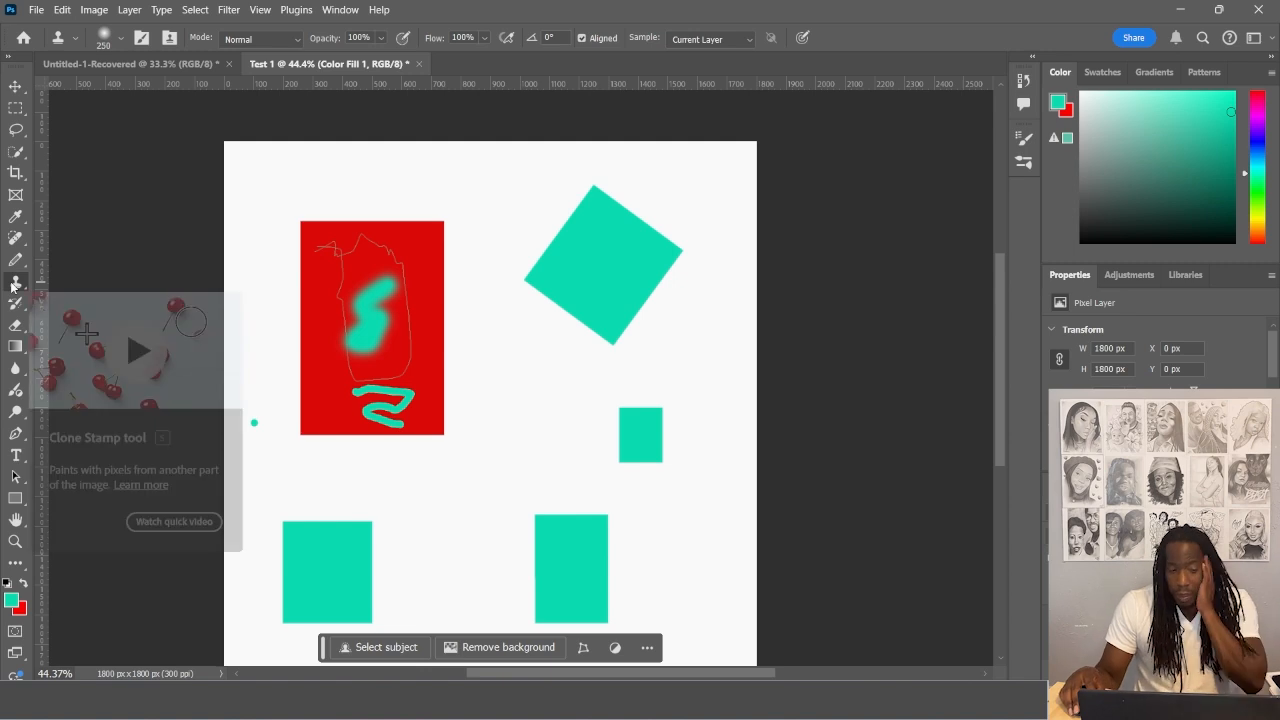
pyautogui.rightClick(17, 284)
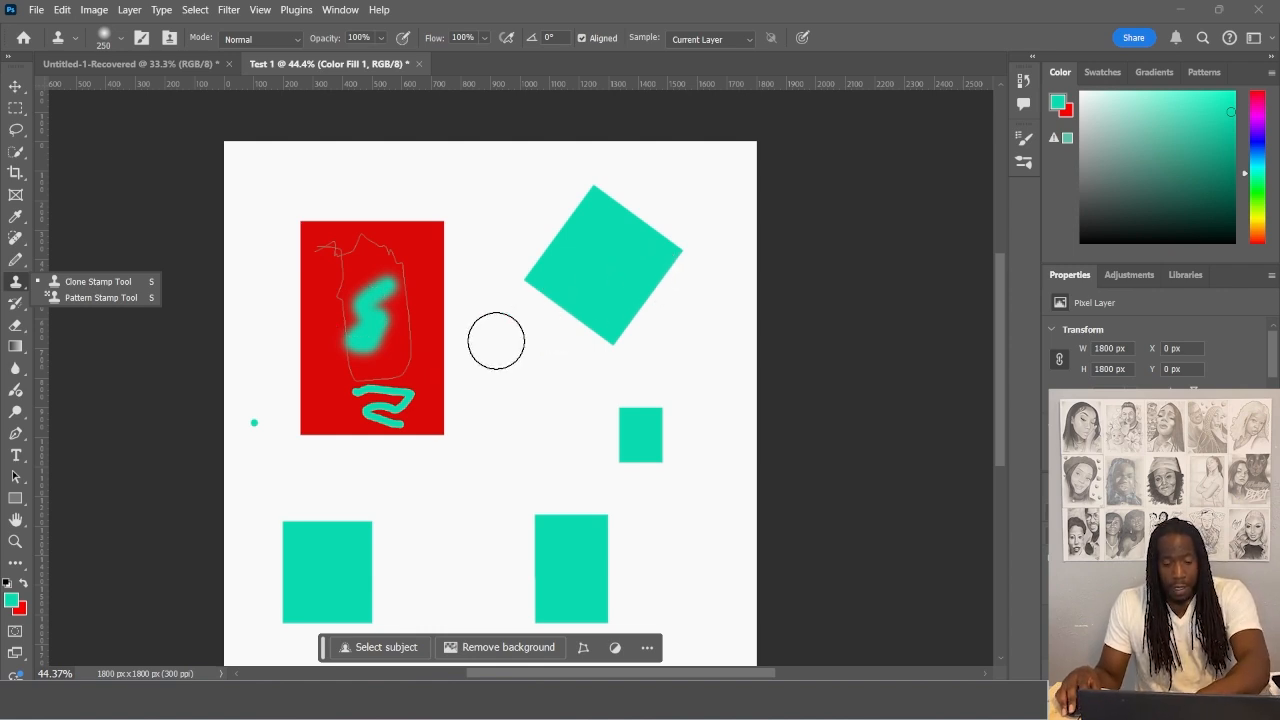
pyautogui.press(']')
pyautogui.press(']')
pyautogui.press(']')
pyautogui.press(']')
pyautogui.press(']')
pyautogui.press(']')
pyautogui.press(']')
pyautogui.press(']')
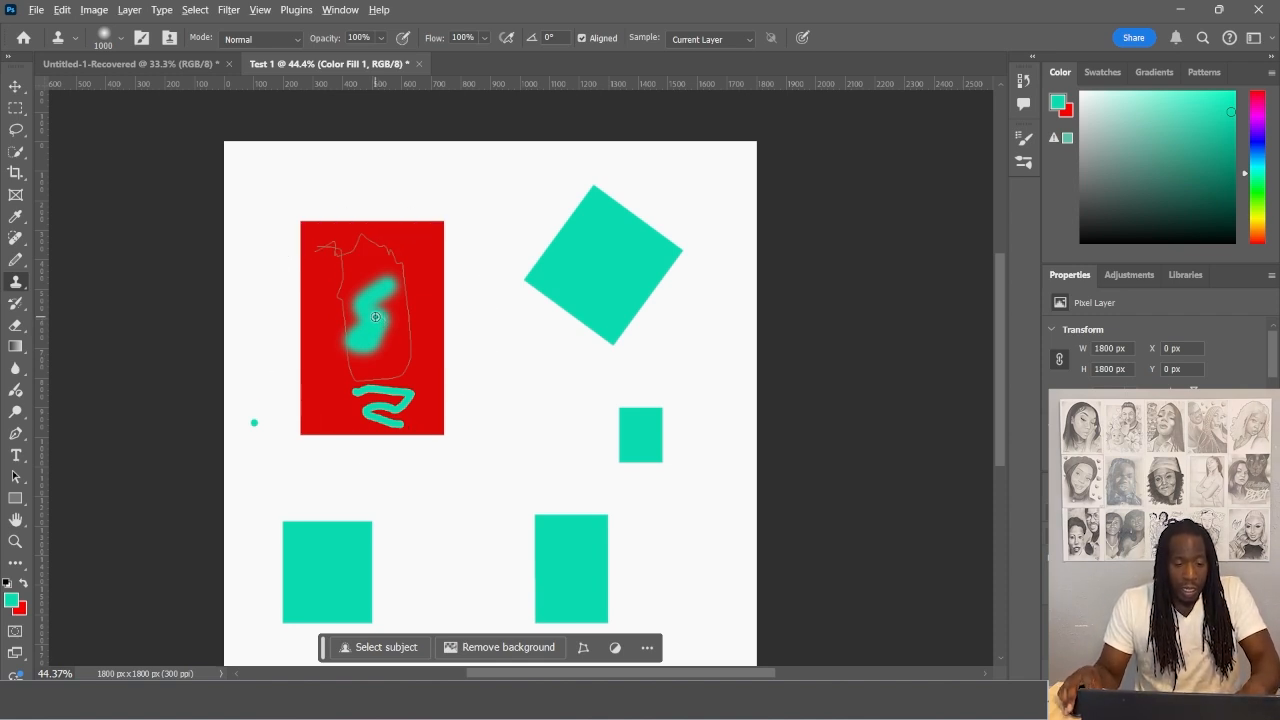
# Sample the middle of the red rectangle as clone source and stamp it repeatedly over the rotated teal square
pyautogui.keyDown('alt'); pyautogui.click(375, 317); pyautogui.keyUp('alt')
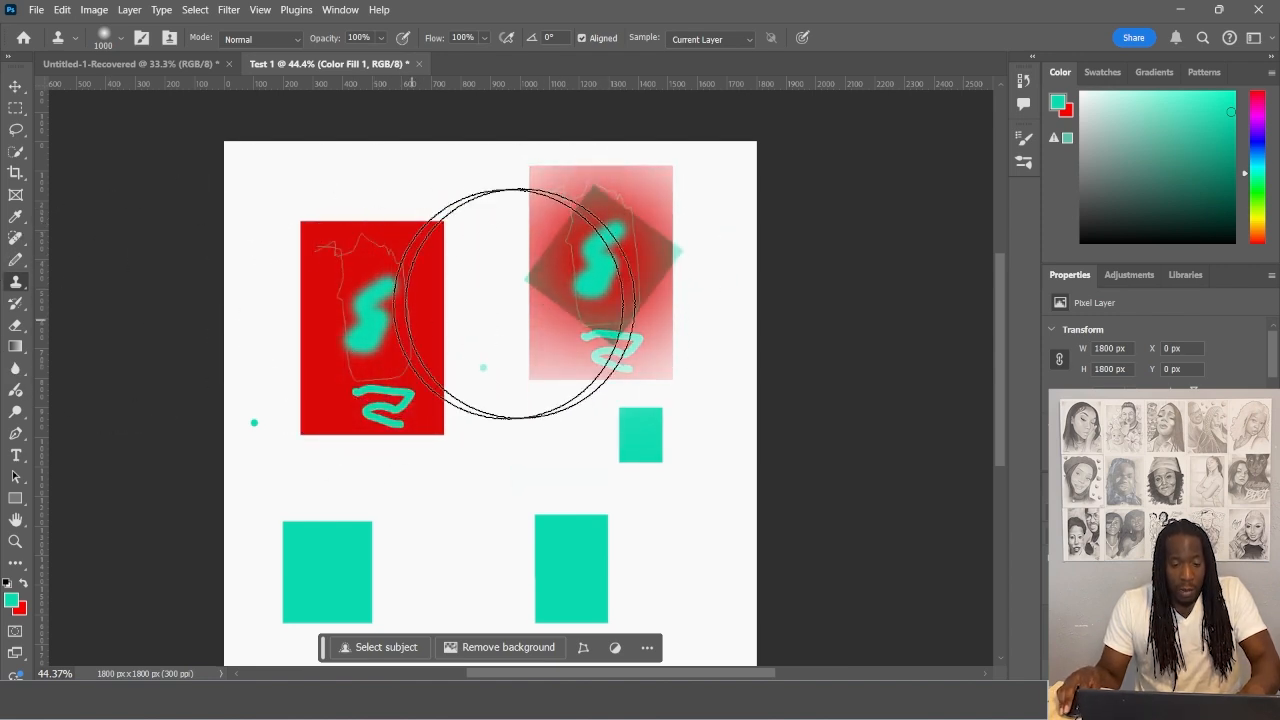
pyautogui.click(598, 270)
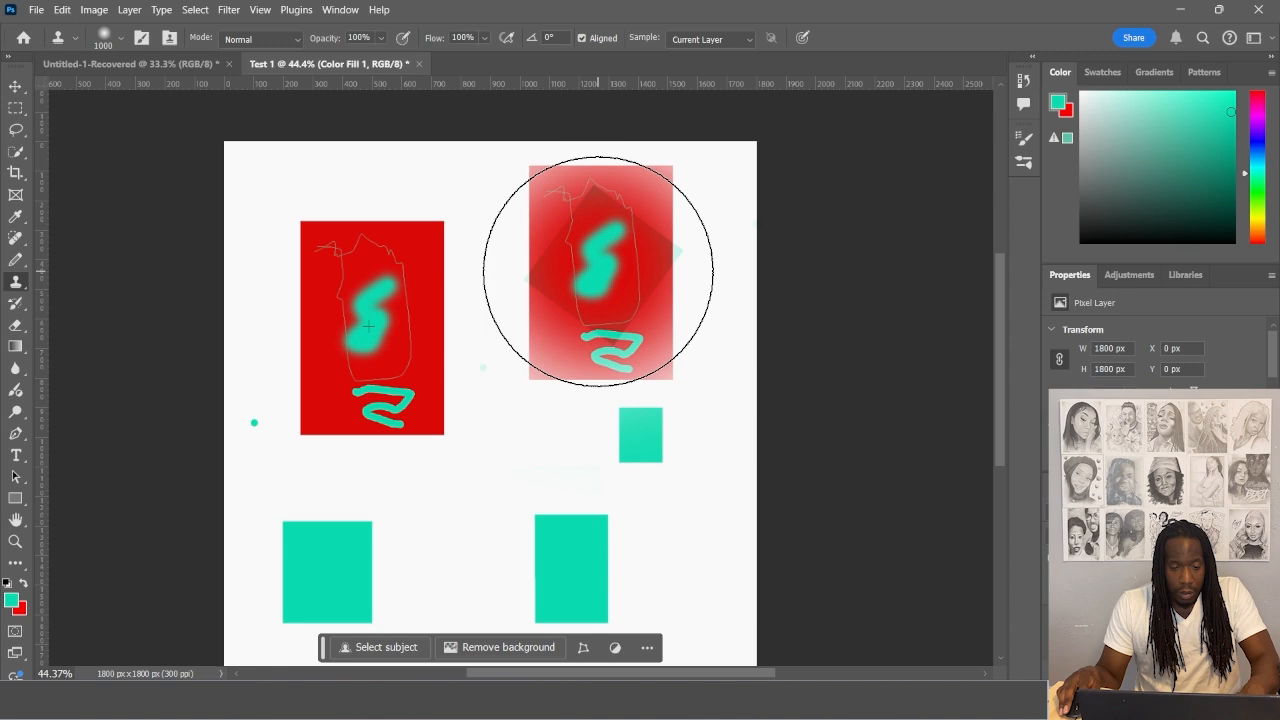
pyautogui.click(597, 271)
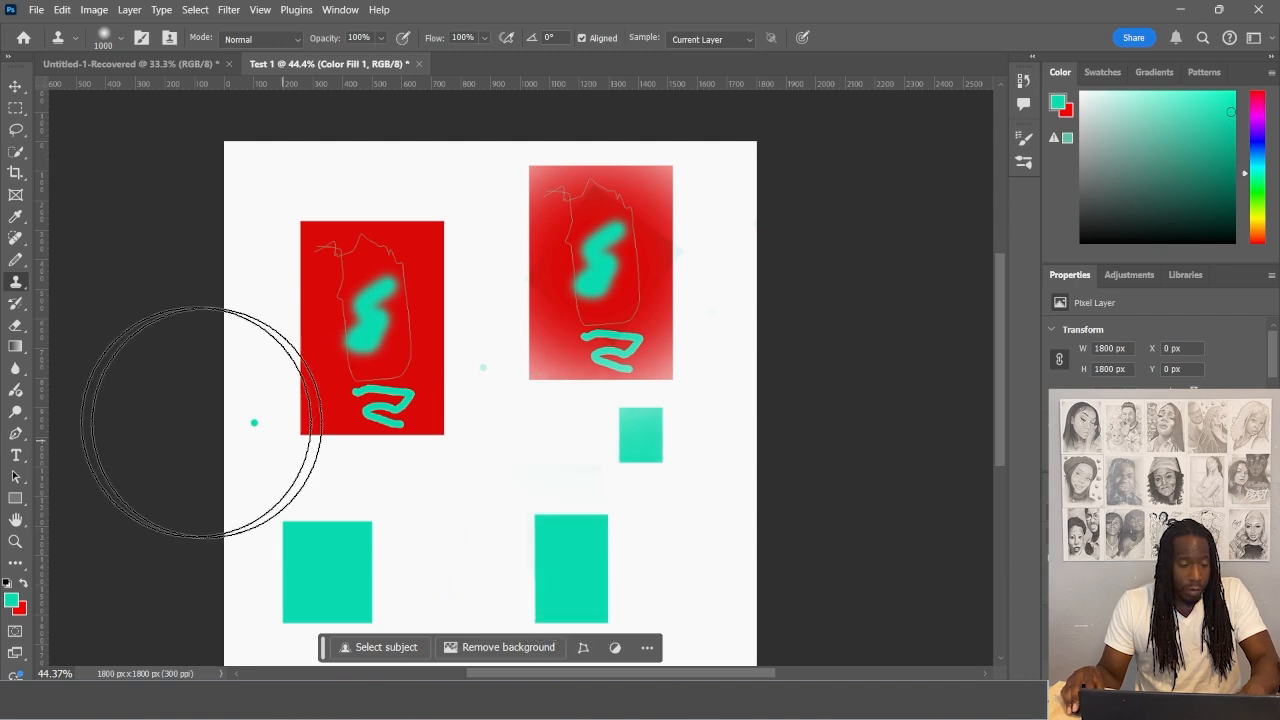
pyautogui.rightClick(18, 282)
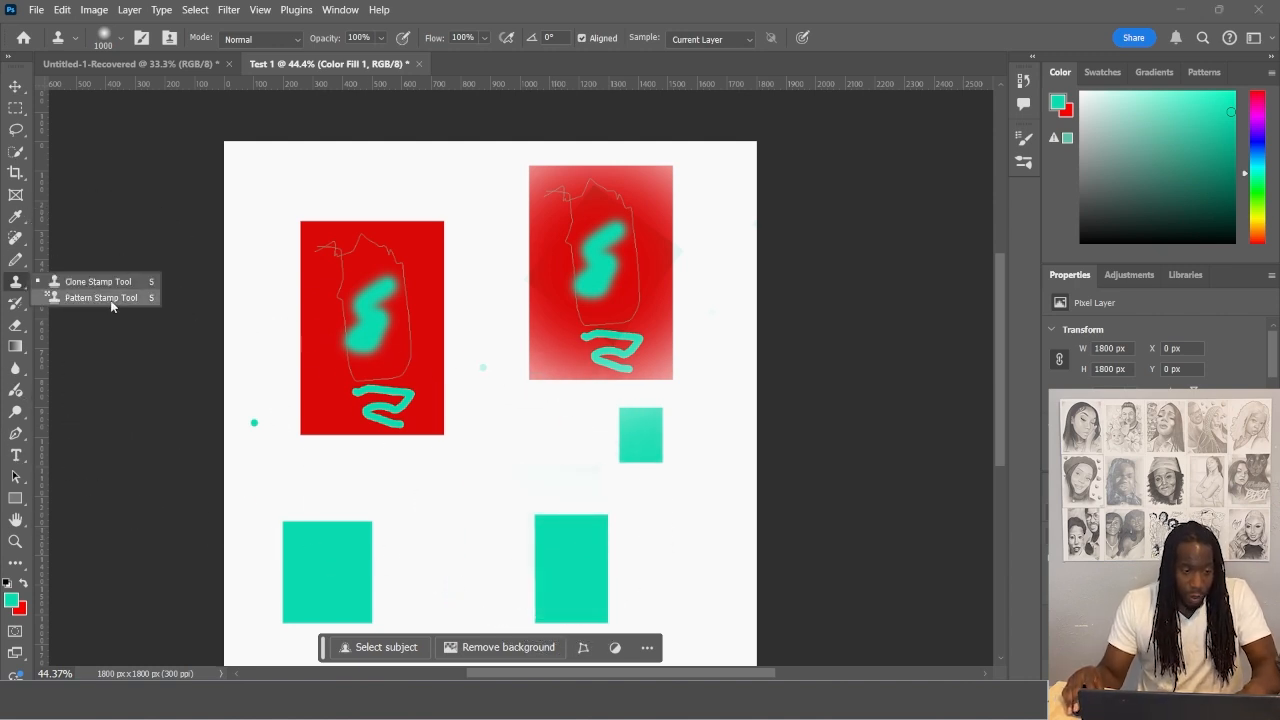
# Activate the History Brush tool and enlarge its brush size to 1200
pyautogui.click(16, 306)
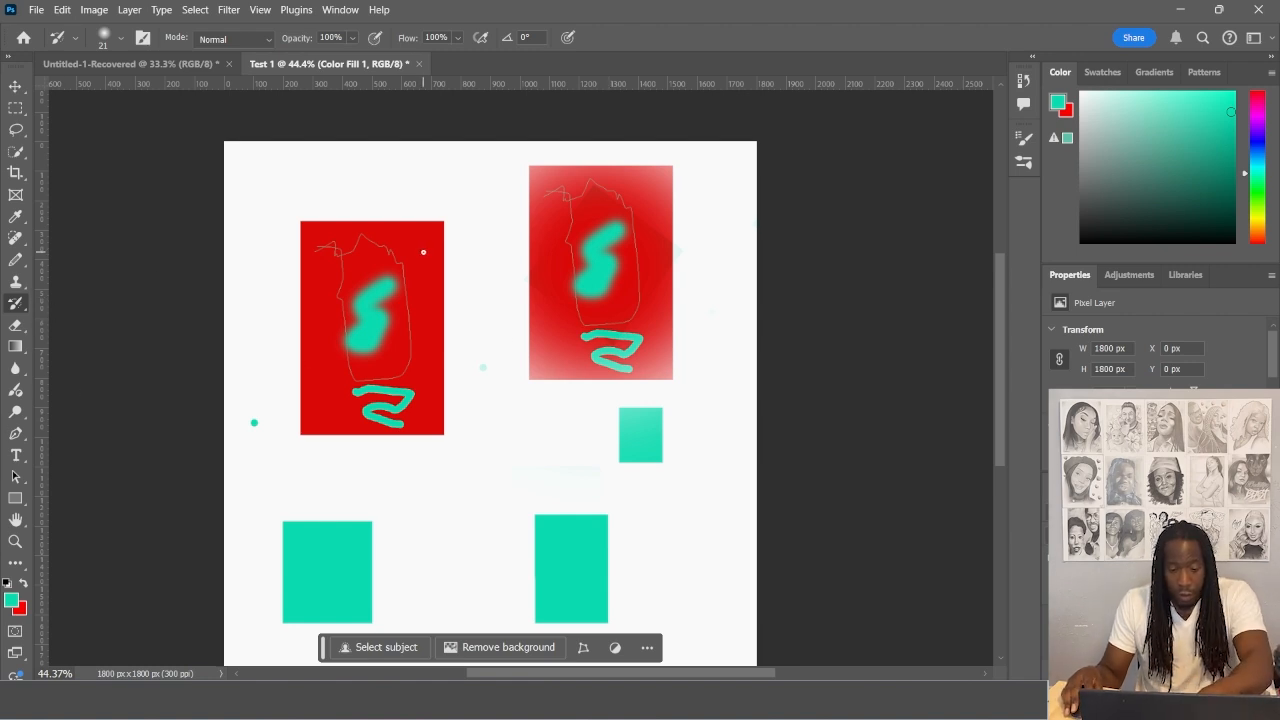
pyautogui.press(']')
pyautogui.press(']')
pyautogui.press(']')
pyautogui.press(']')
pyautogui.press(']')
pyautogui.press(']')
pyautogui.press(']')
pyautogui.press(']')
pyautogui.press(']')
pyautogui.press(']')
pyautogui.press(']')
pyautogui.press(']')
pyautogui.press(']')
pyautogui.press(']')
pyautogui.press(']')
pyautogui.press(']')
pyautogui.press(']')
pyautogui.press(']')
pyautogui.press(']')
pyautogui.press(']')
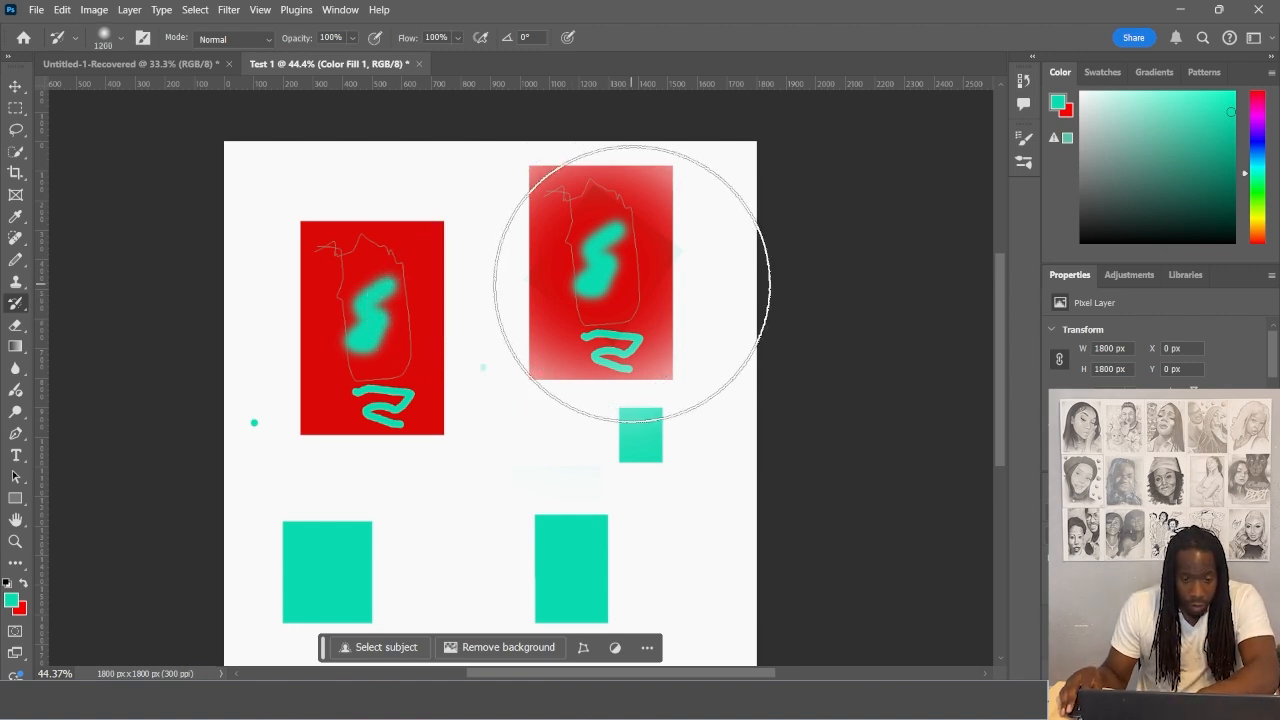
# Paint History Brush strokes over the cloned rectangle, the teal shapes and the original red rectangle to clear the canvas
pyautogui.click(634, 280)
pyautogui.moveTo(634, 282)
pyautogui.mouseDown()
pyautogui.moveTo(614, 245)
pyautogui.moveTo(637, 501)
pyautogui.moveTo(630, 559)
pyautogui.mouseUp()
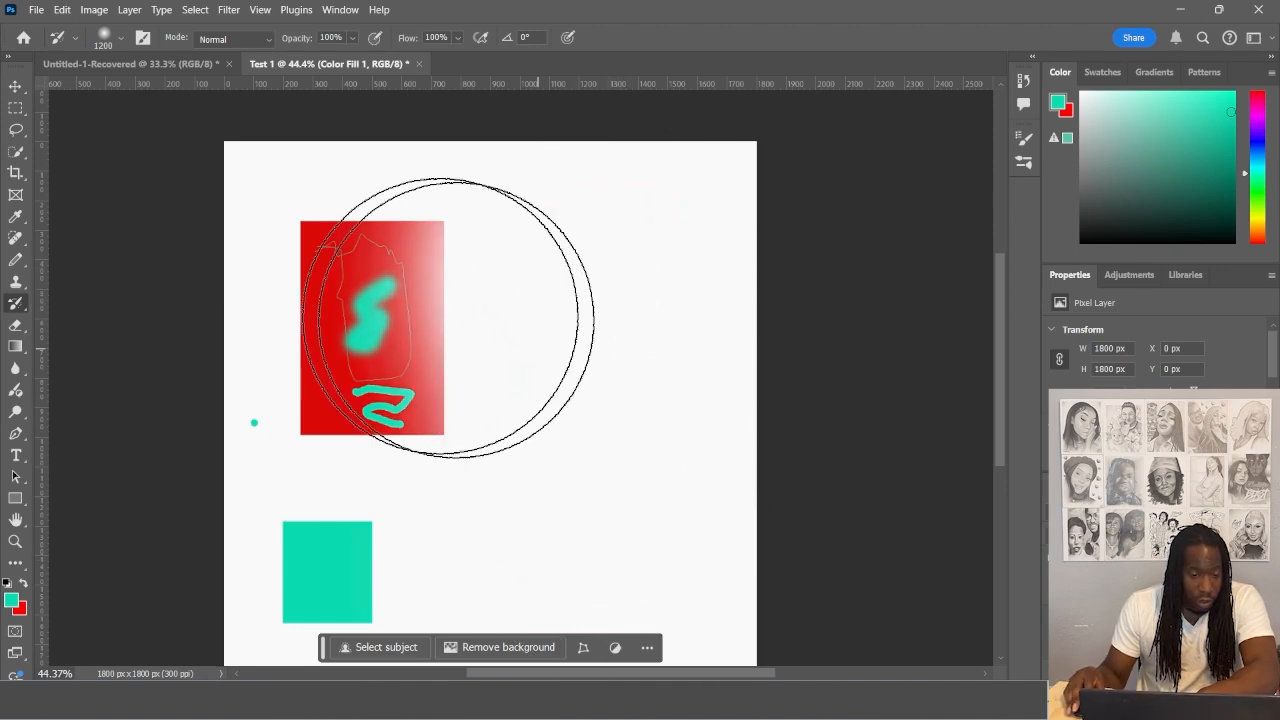
pyautogui.click(336, 303)
pyautogui.moveTo(336, 303)
pyautogui.mouseDown()
pyautogui.moveTo(441, 320)
pyautogui.moveTo(409, 323)
pyautogui.moveTo(373, 421)
pyautogui.moveTo(298, 332)
pyautogui.moveTo(330, 263)
pyautogui.moveTo(422, 369)
pyautogui.moveTo(294, 600)
pyautogui.moveTo(404, 600)
pyautogui.moveTo(428, 502)
pyautogui.mouseUp()
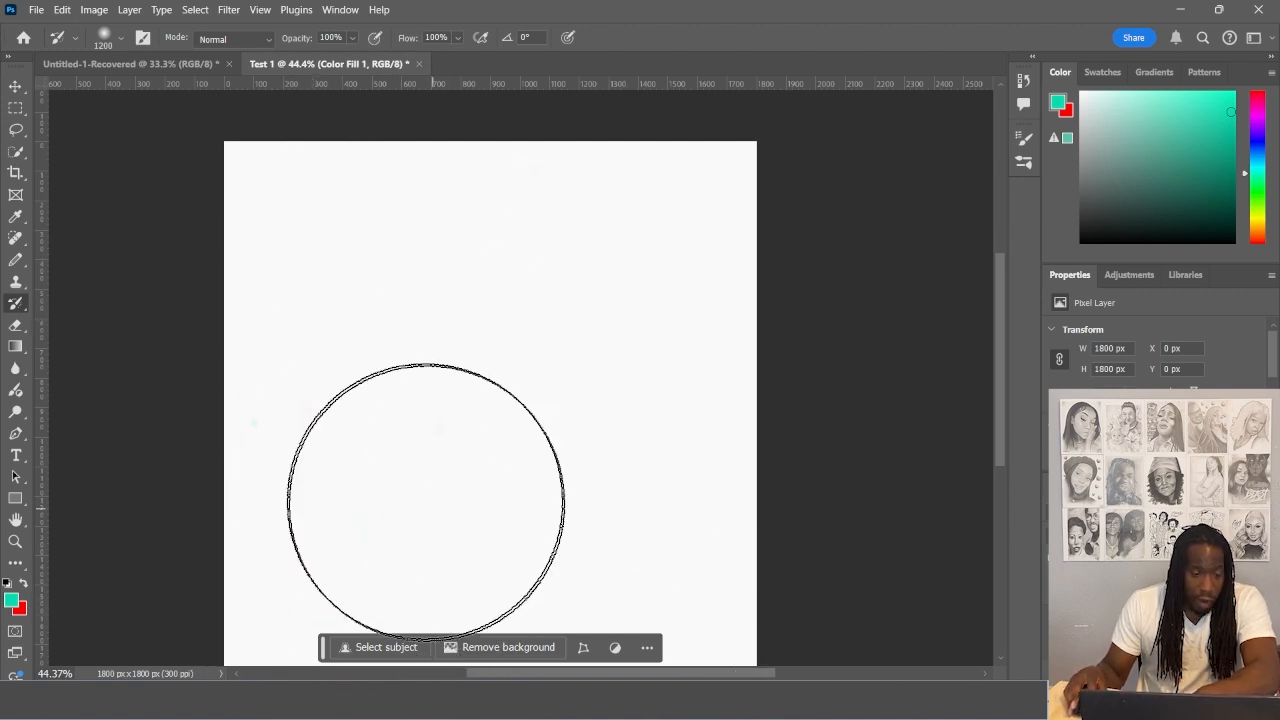
# Switch to the Art History Brush tool and enlarge its brush size to 1300
pyautogui.rightClick(15, 304)
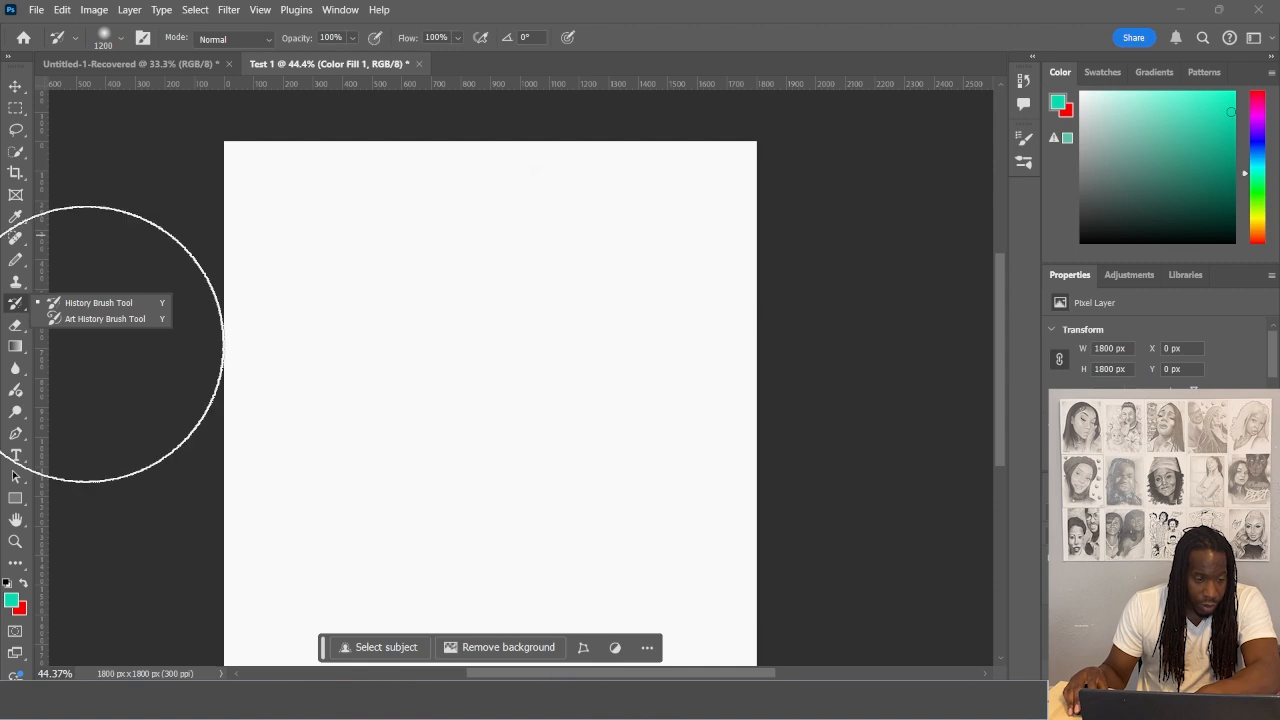
pyautogui.click(106, 318)
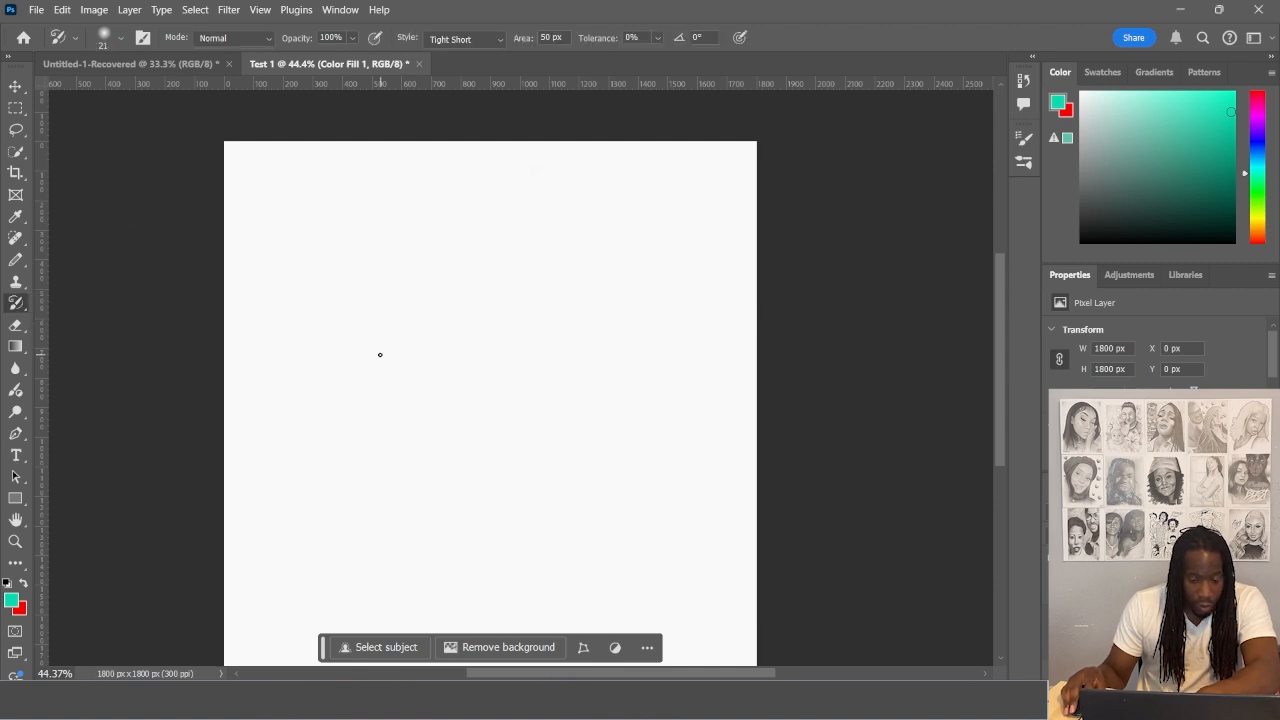
pyautogui.press(']')
pyautogui.press(']')
pyautogui.press(']')
pyautogui.press(']')
pyautogui.press(']')
pyautogui.press(']')
pyautogui.press(']')
pyautogui.press(']')
pyautogui.press(']')
pyautogui.press(']')
pyautogui.press(']')
pyautogui.press(']')
pyautogui.press(']')
pyautogui.press(']')
pyautogui.press(']')
pyautogui.press(']')
pyautogui.press(']')
pyautogui.press(']')
pyautogui.press(']')
pyautogui.press(']')
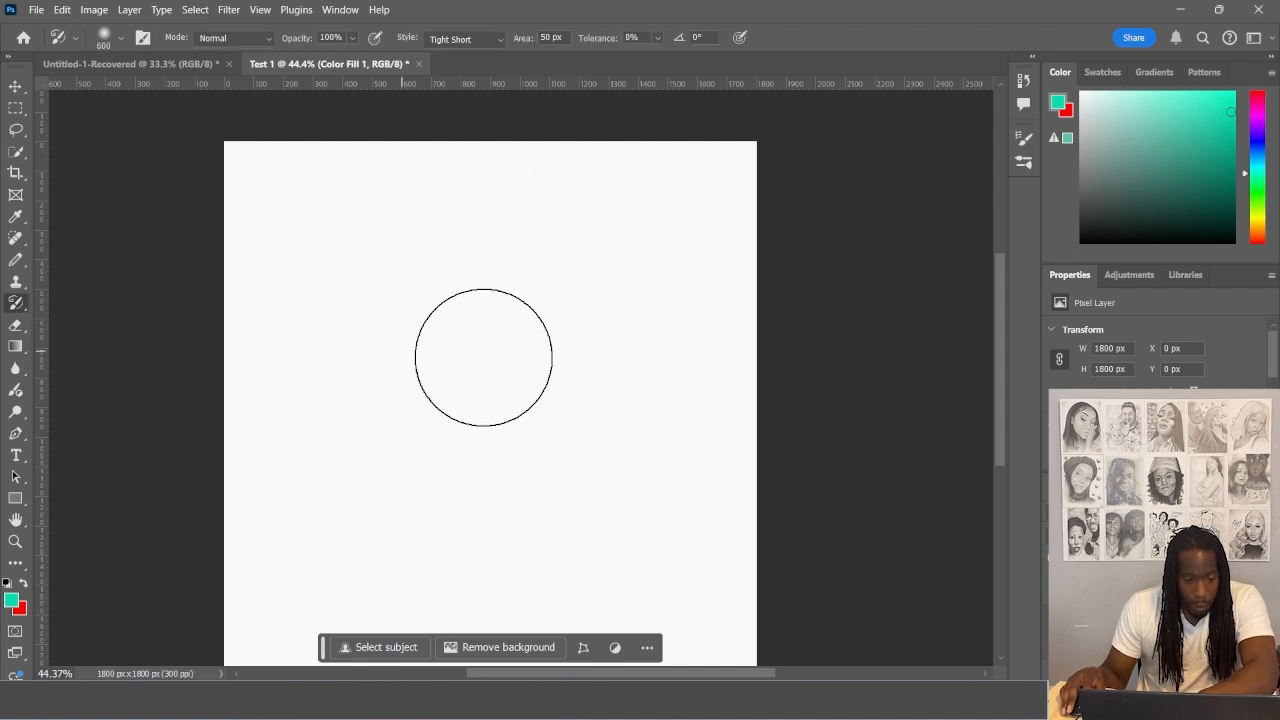
pyautogui.press(']')
pyautogui.press(']')
pyautogui.press(']')
pyautogui.press(']')
pyautogui.press(']')
pyautogui.press(']')
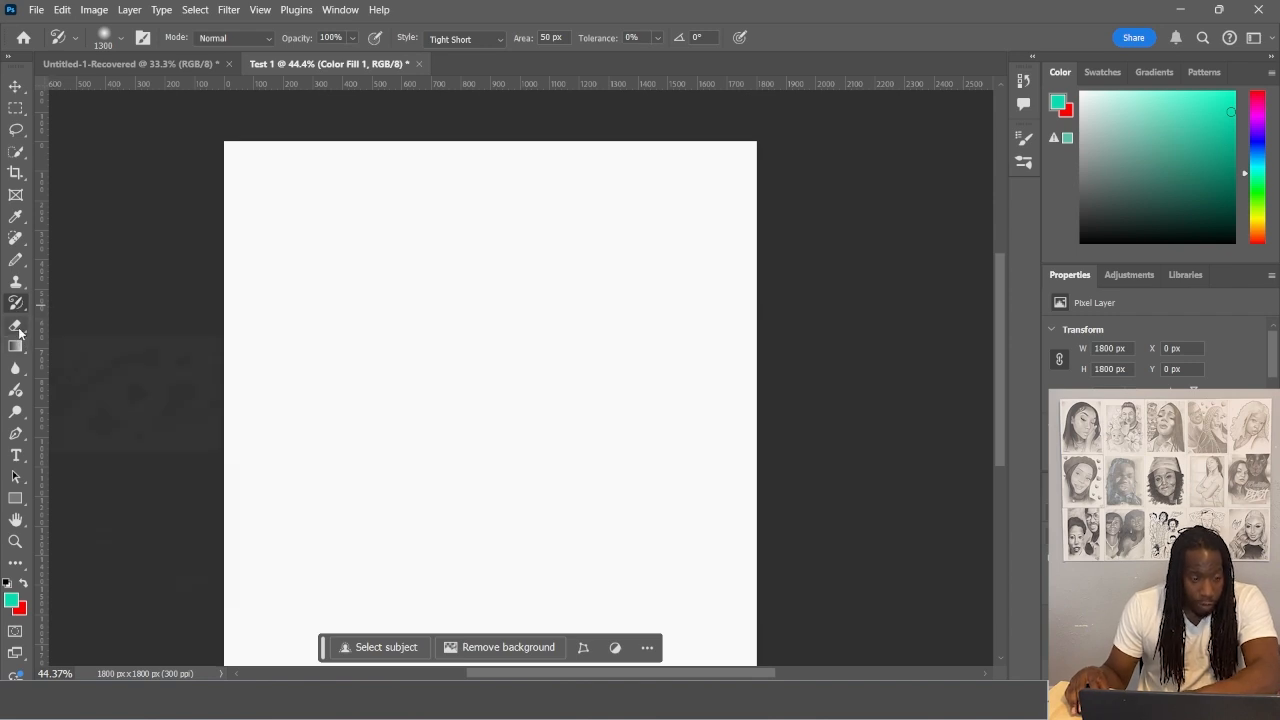
# Activate the Eraser tool and look over its tool variants
pyautogui.click(18, 327)
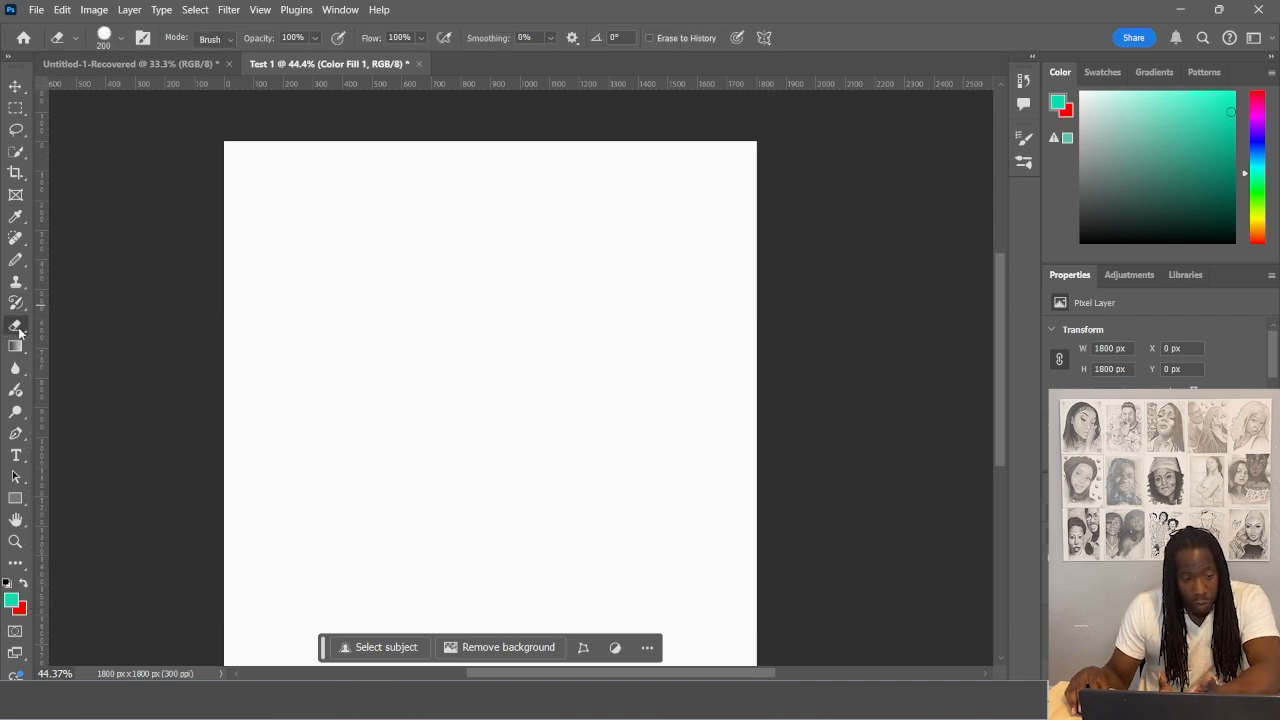
pyautogui.rightClick(19, 330)
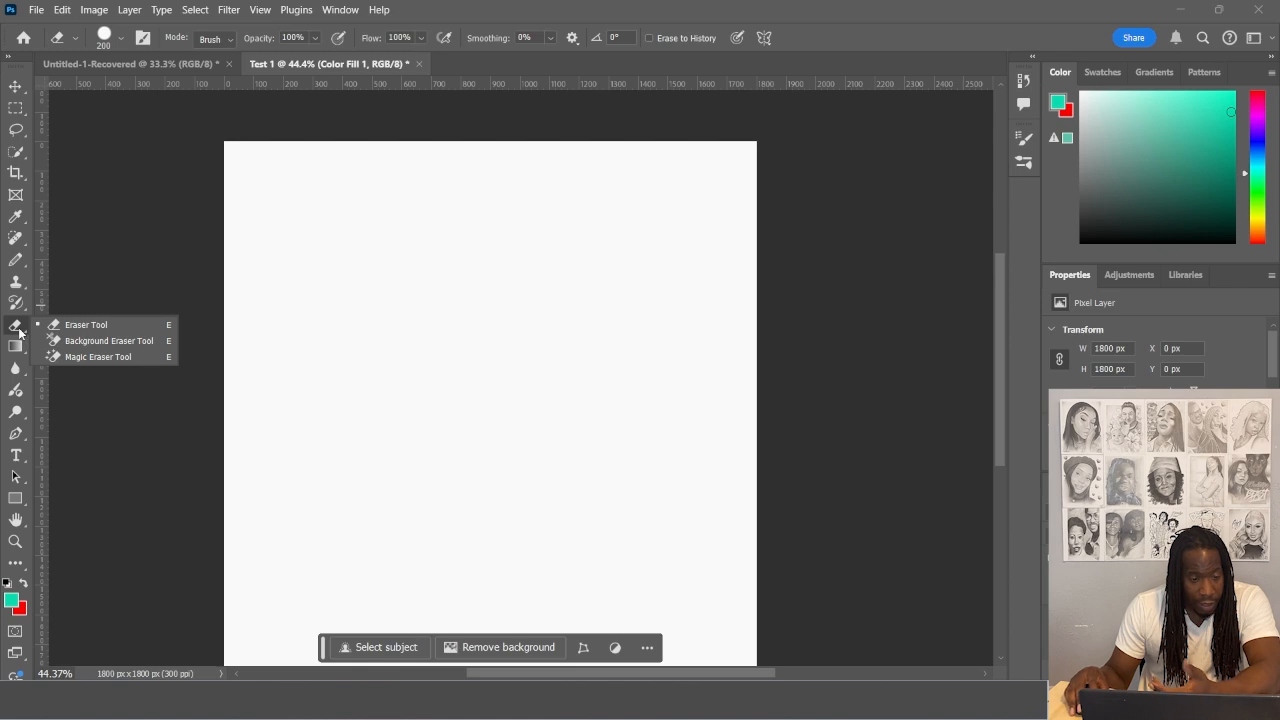
pyautogui.click(424, 365)
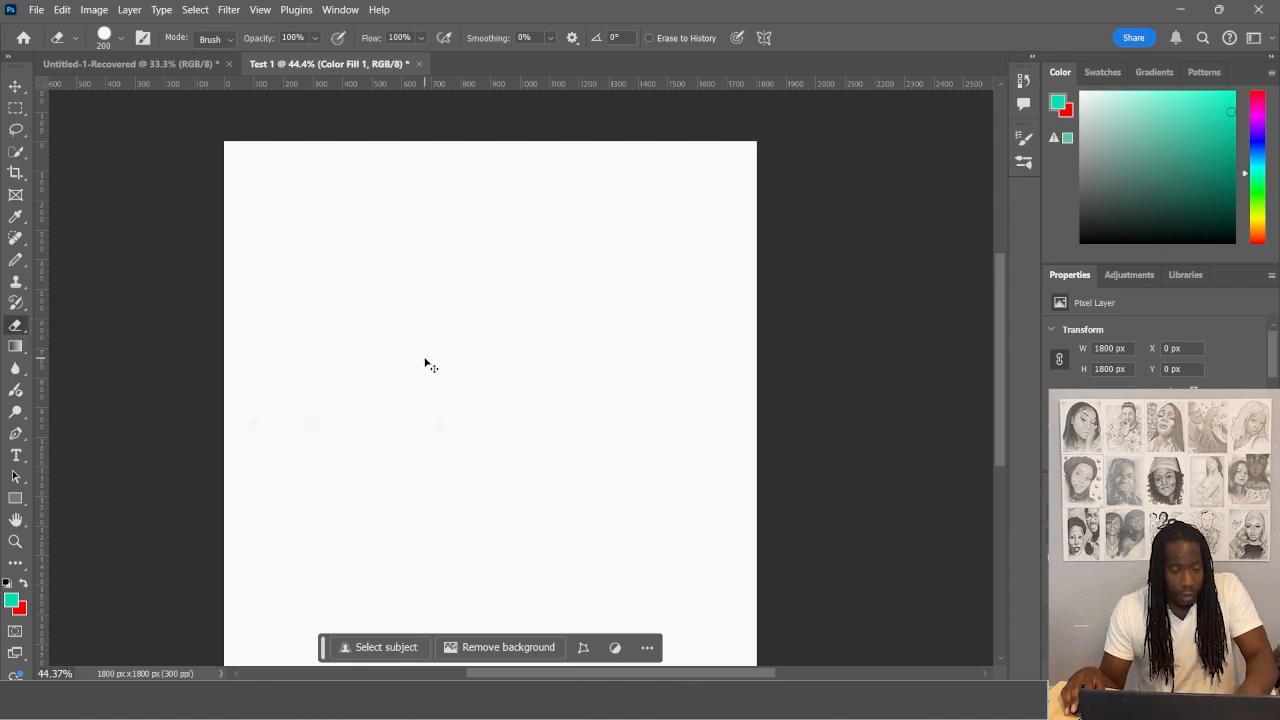
# Undo the History Brush strokes step by step until the red rectangle and the teal shapes are fully restored
pyautogui.hotkey('ctrl', 'z')
pyautogui.hotkey('ctrl', 'z')
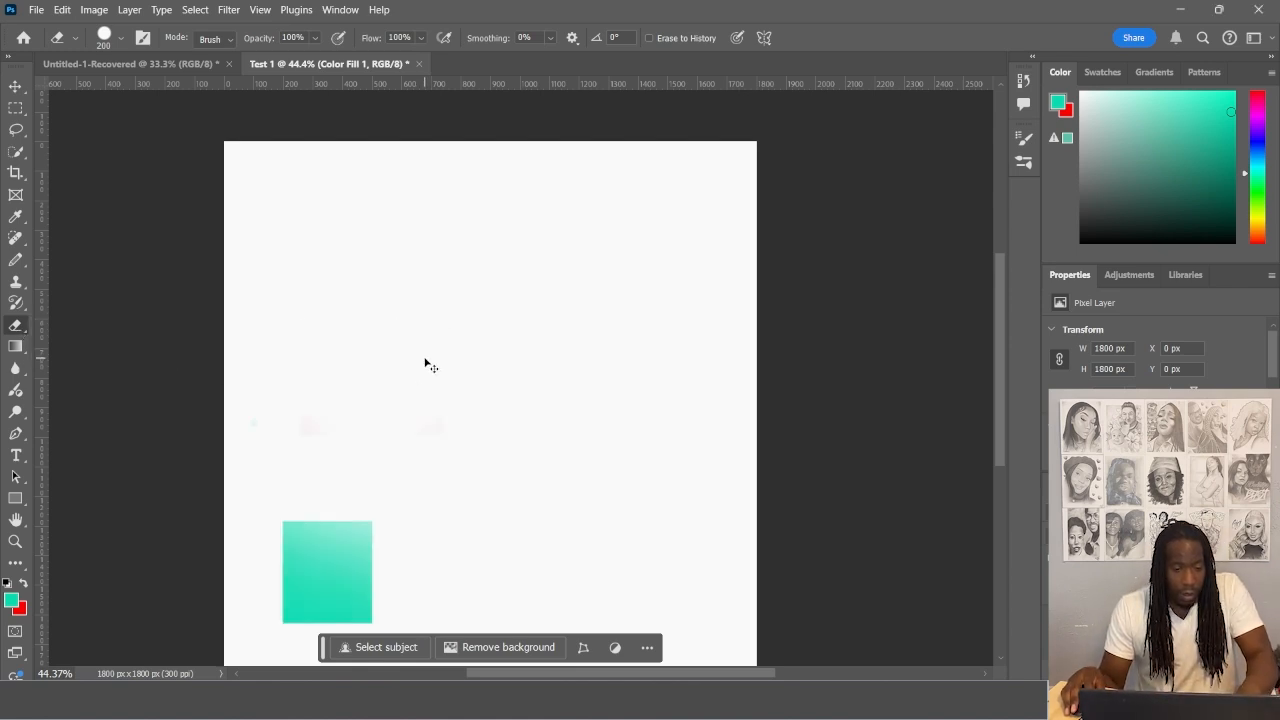
pyautogui.hotkey('ctrl', 'z')
pyautogui.hotkey('ctrl', 'z')
pyautogui.hotkey('ctrl', 'z')
pyautogui.hotkey('ctrl', 'z')
pyautogui.hotkey('ctrl', 'z')
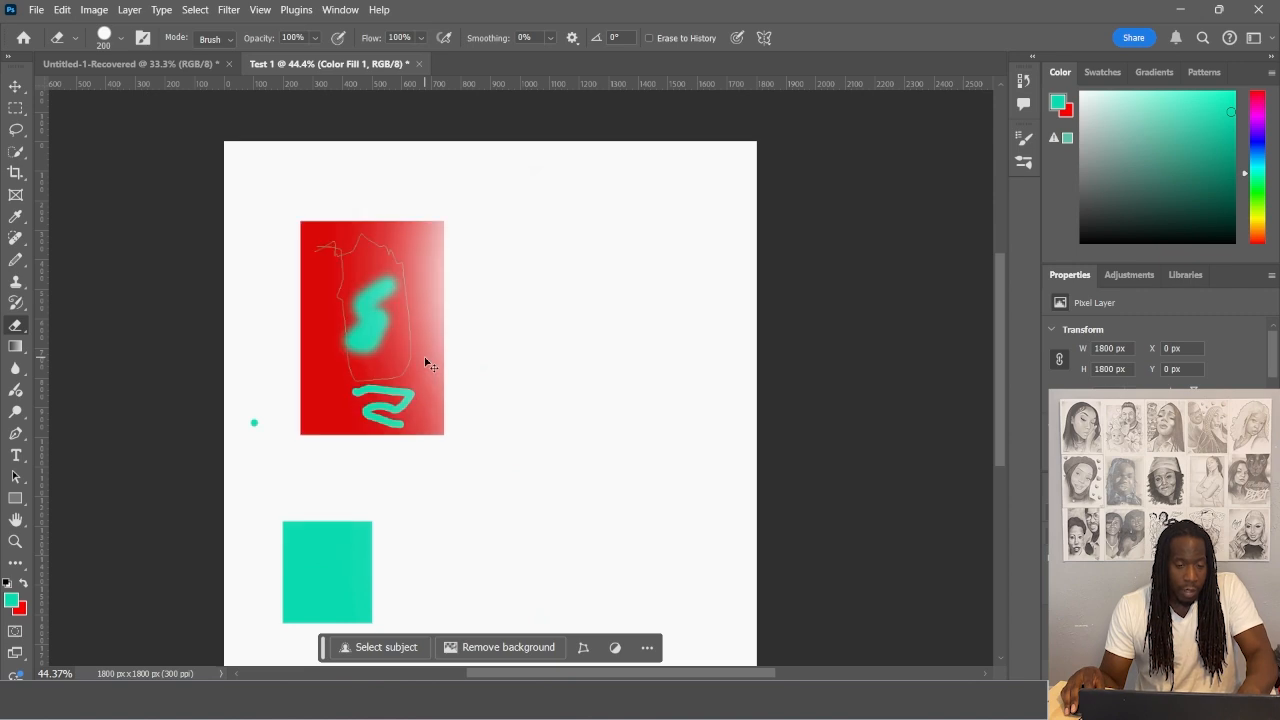
pyautogui.hotkey('ctrl', 'z')
pyautogui.hotkey('ctrl', 'z')
pyautogui.hotkey('ctrl', 'z')
pyautogui.hotkey('ctrl', 'z')
pyautogui.hotkey('ctrl', 'z')
pyautogui.hotkey('ctrl', 'z')
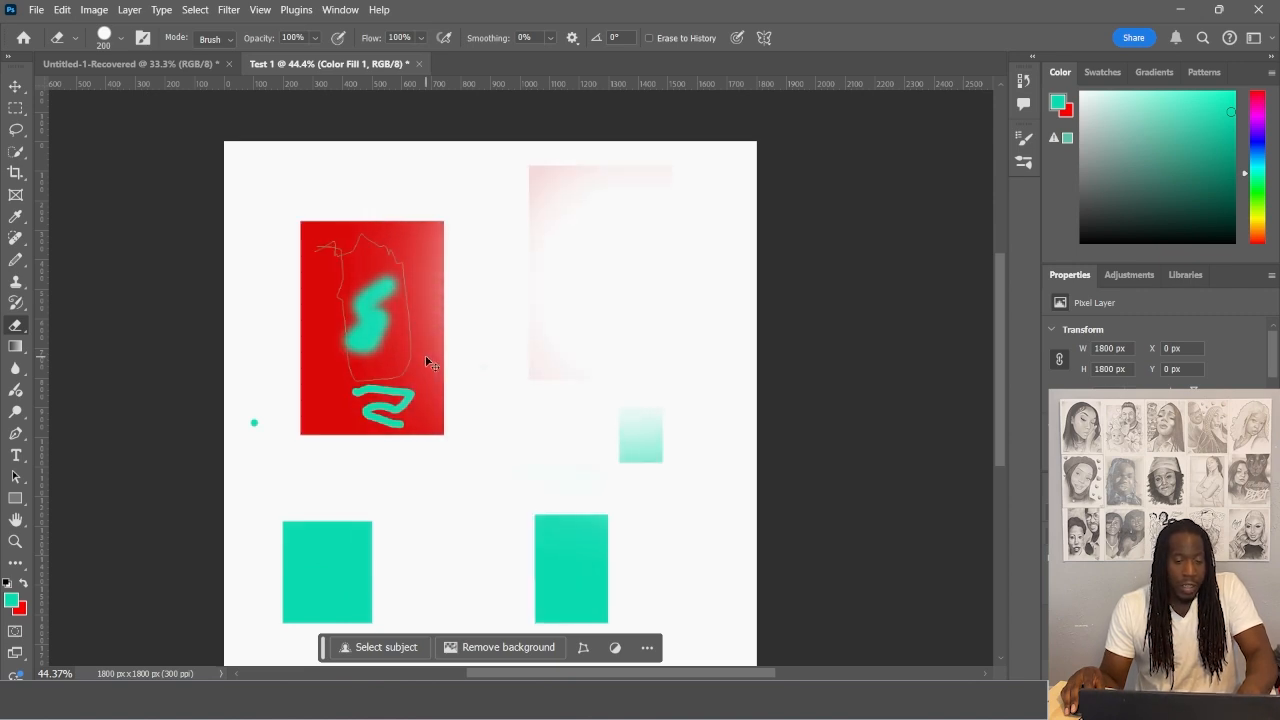
pyautogui.hotkey('ctrl', 'z')
pyautogui.hotkey('ctrl', 'z')
pyautogui.hotkey('ctrl', 'z')
pyautogui.hotkey('ctrl', 'z')
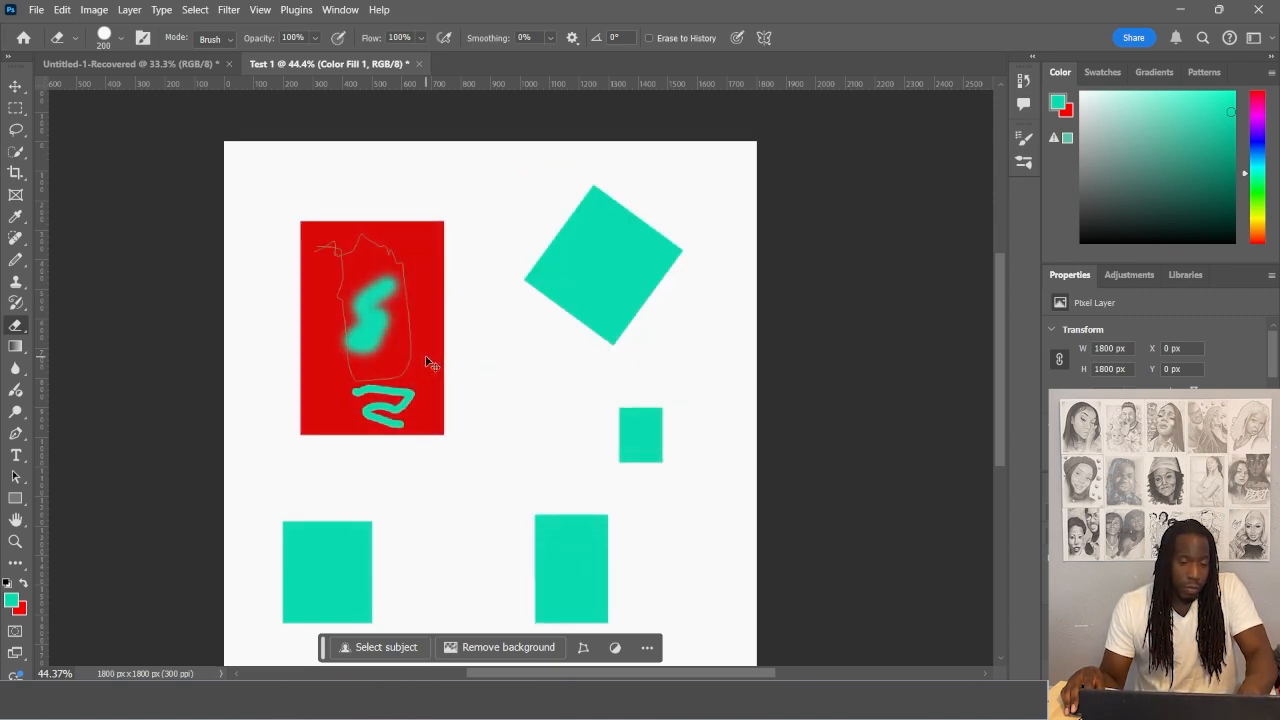
# Erase three spots along the red rectangle's upper edge with the standard Eraser tool and undo them
pyautogui.rightClick(22, 328)
pyautogui.click(57, 325)
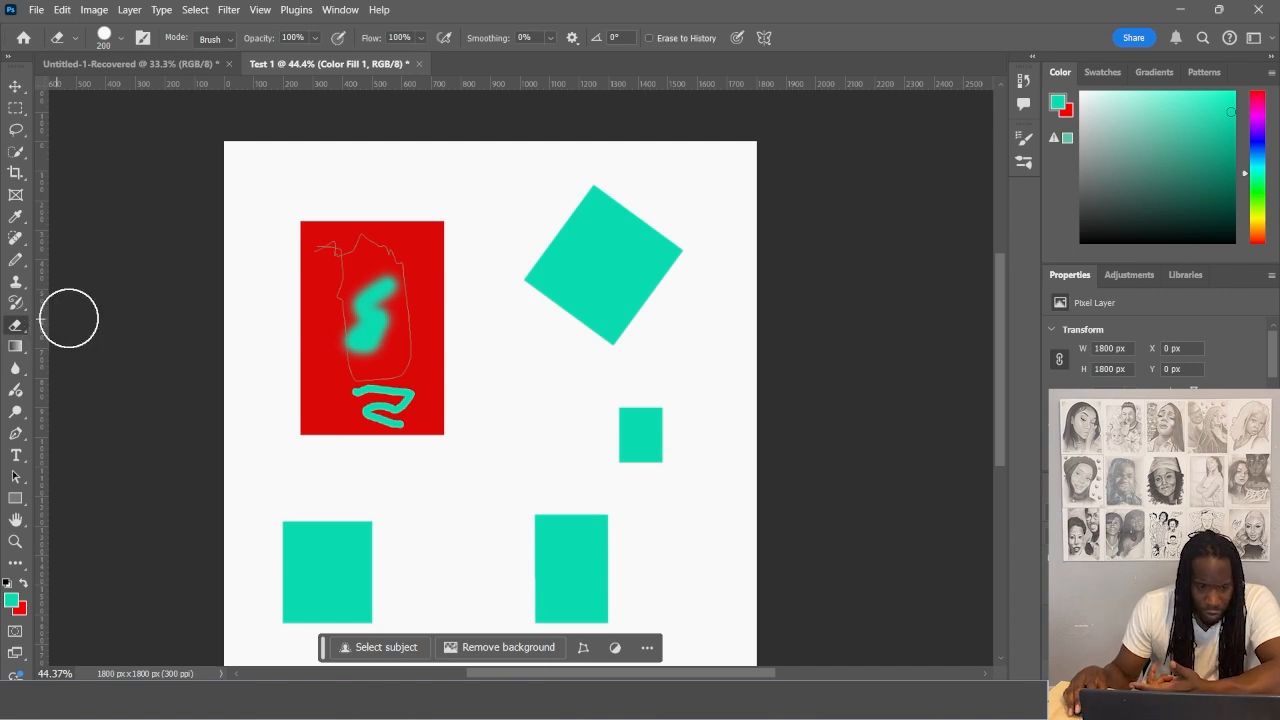
pyautogui.click(300, 229)
pyautogui.click(377, 215)
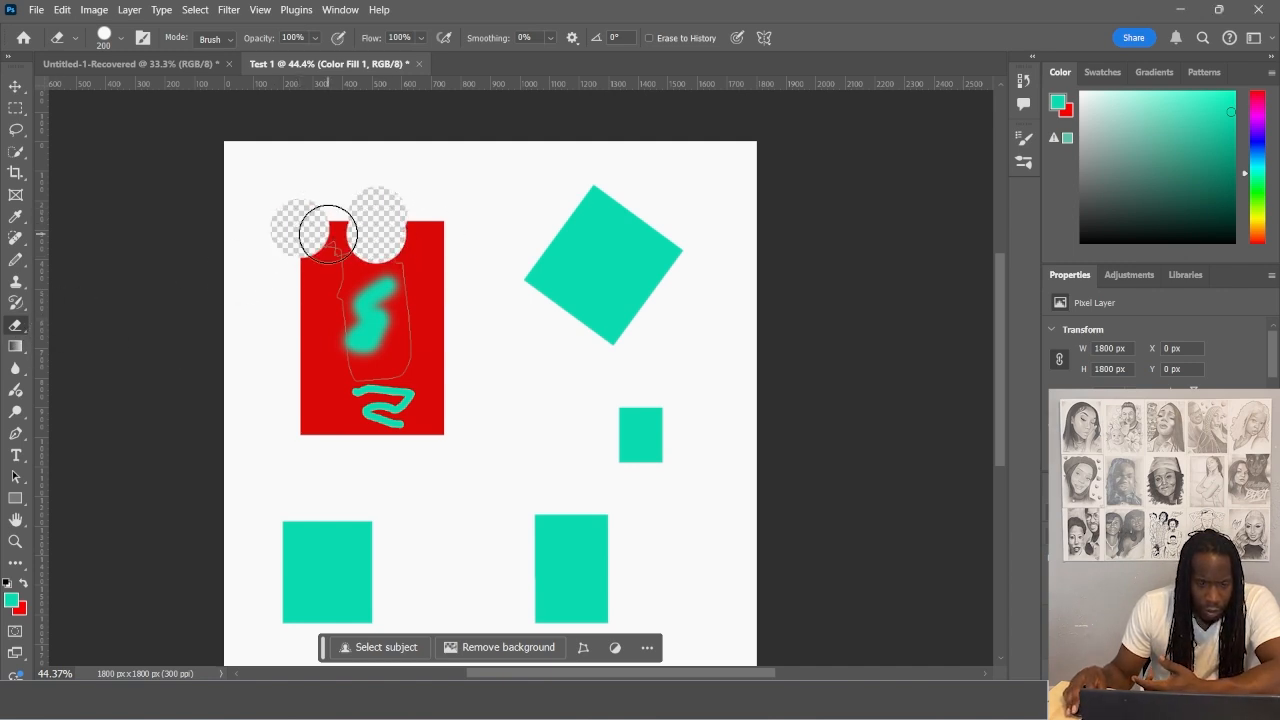
pyautogui.click(340, 224)
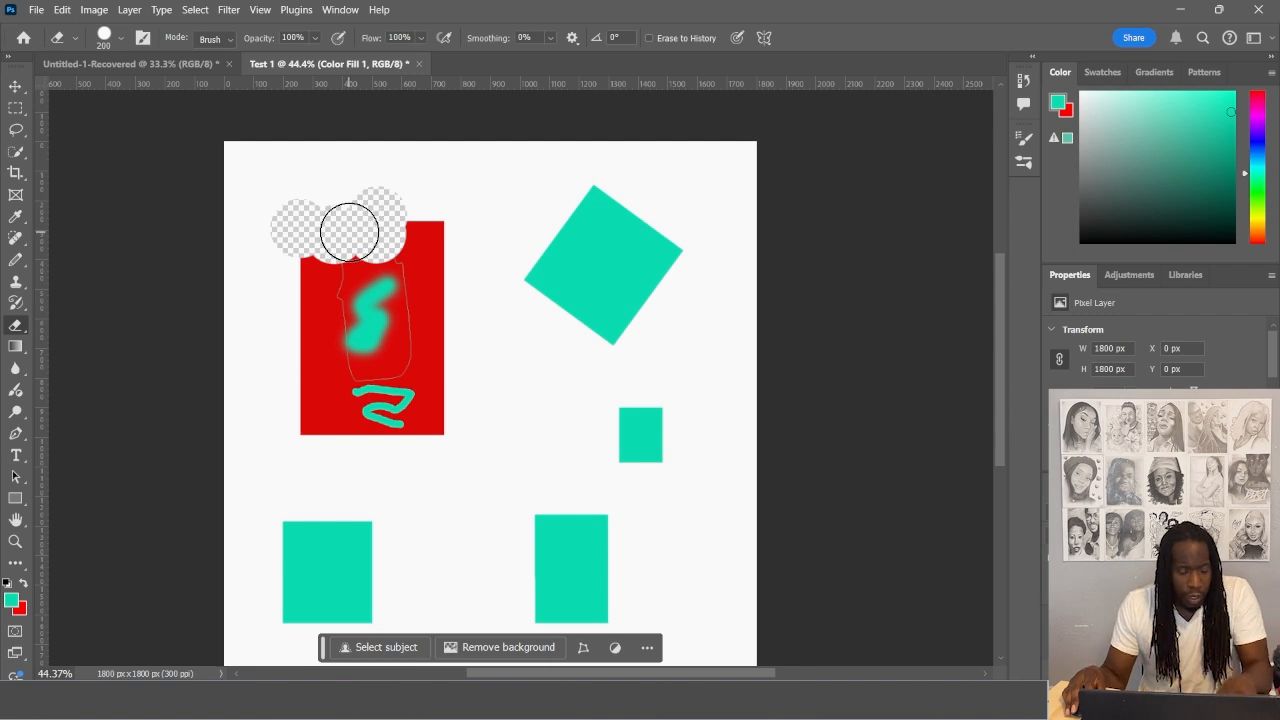
pyautogui.hotkey('ctrl', 'z')
pyautogui.hotkey('ctrl', 'z')
pyautogui.hotkey('ctrl', 'z')
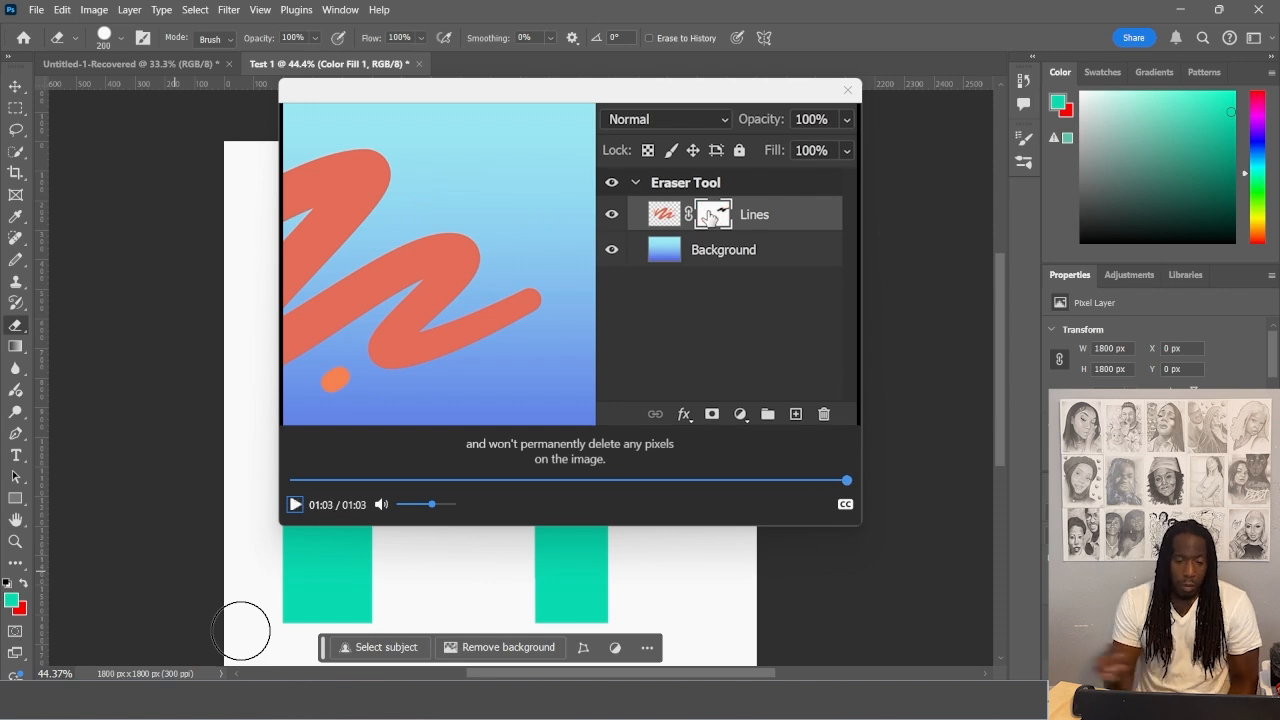
pyautogui.click(846, 92)
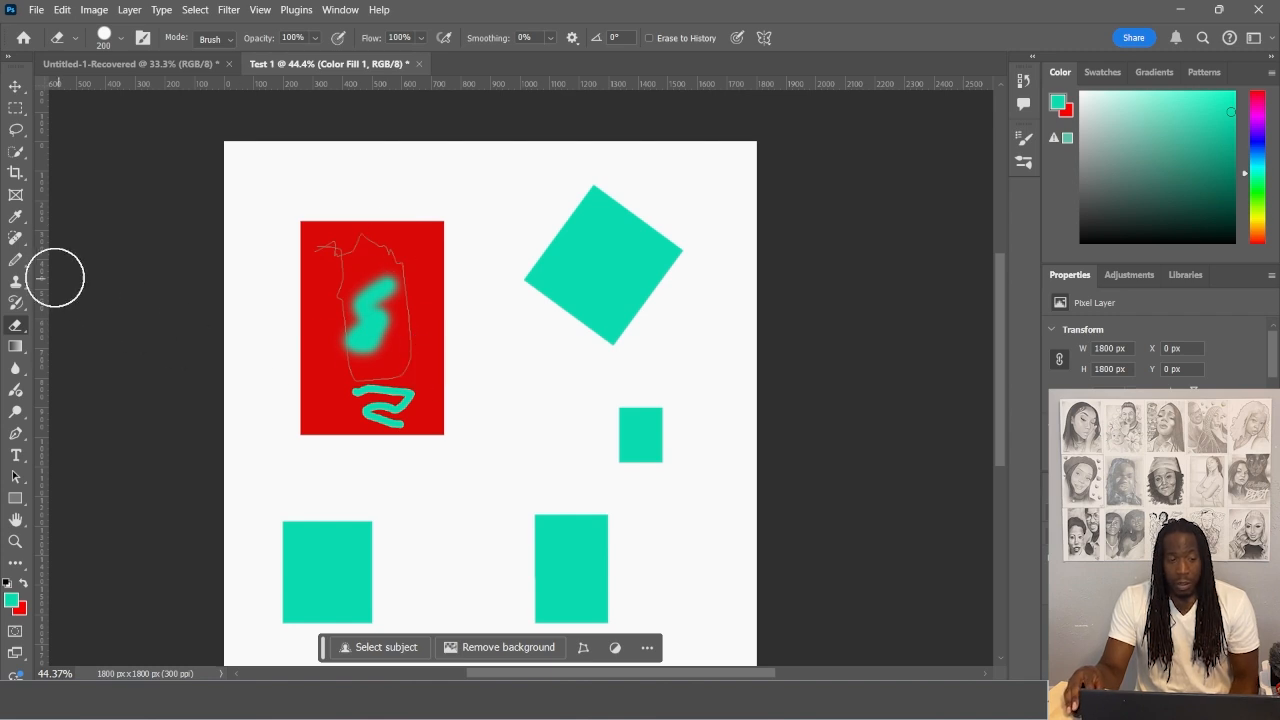
# Copy a 278 by 244 px area of the lower-left teal rectangle to a new layer and move it to about X 731, Y 1055 px
pyautogui.click(16, 110)
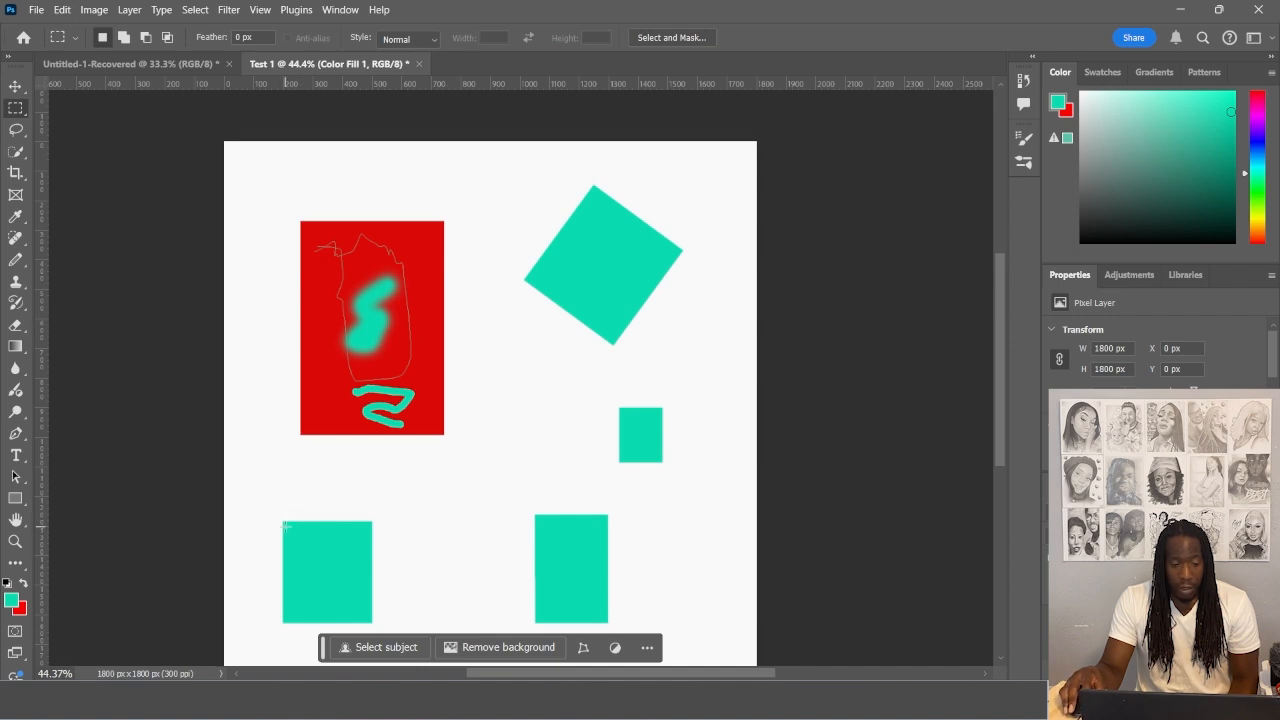
pyautogui.moveTo(285, 526); pyautogui.dragTo(370, 597)
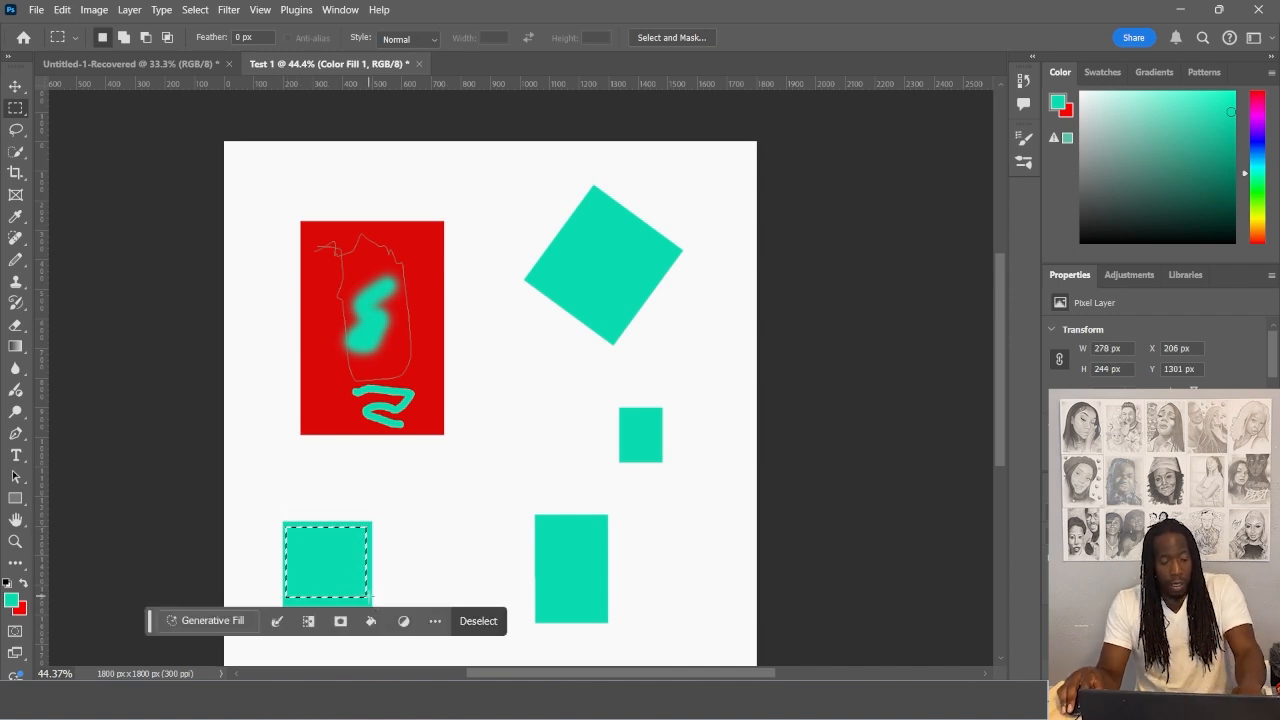
pyautogui.click(380, 598)
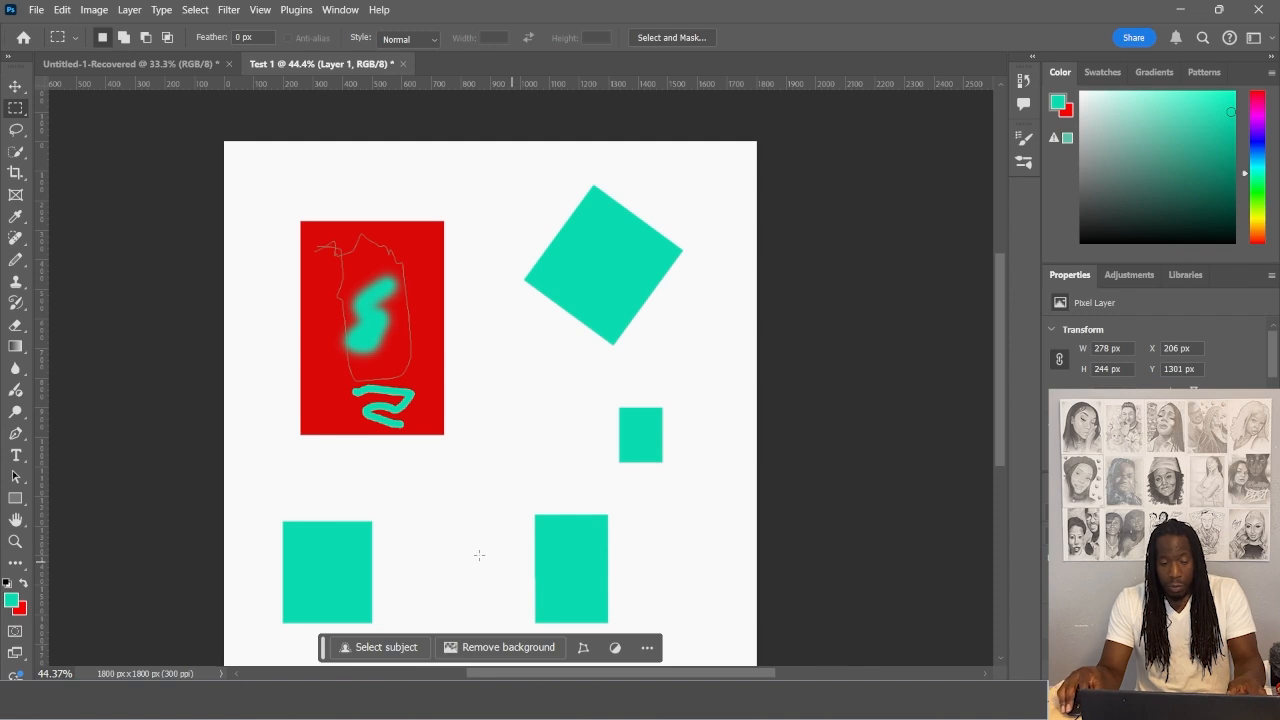
pyautogui.click(16, 86)
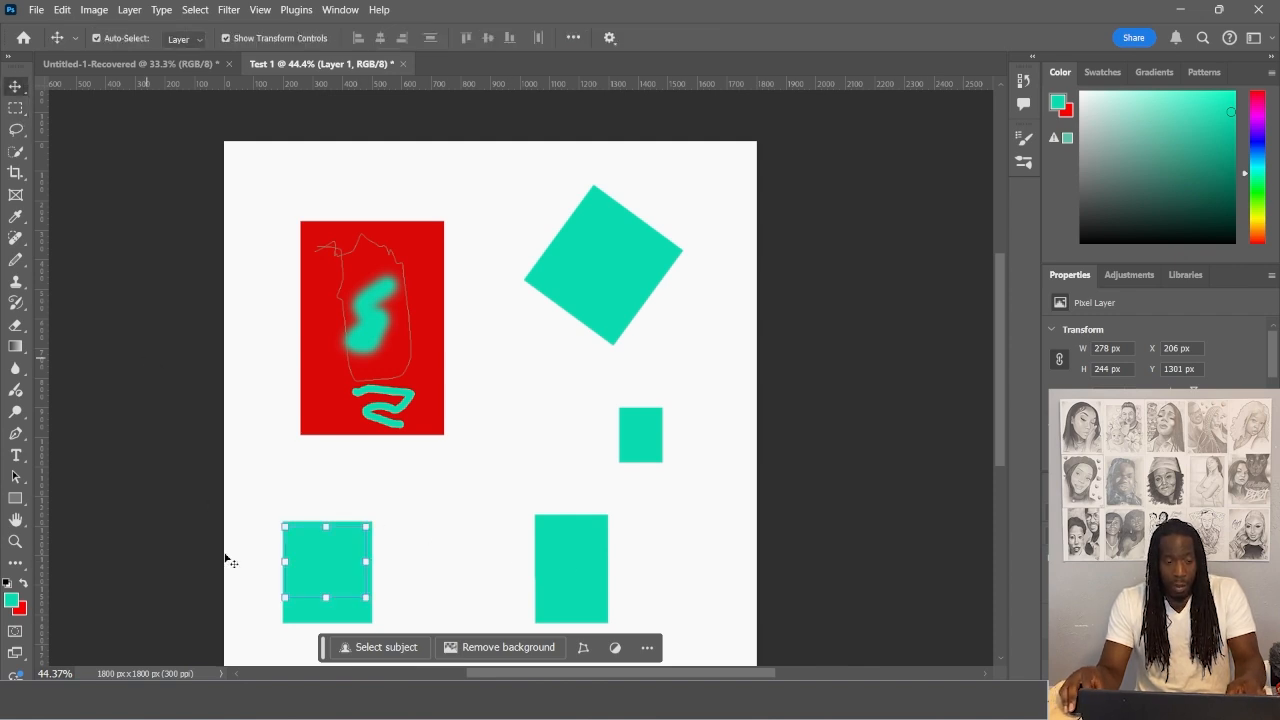
pyautogui.moveTo(340, 586); pyautogui.dragTo(478, 519)
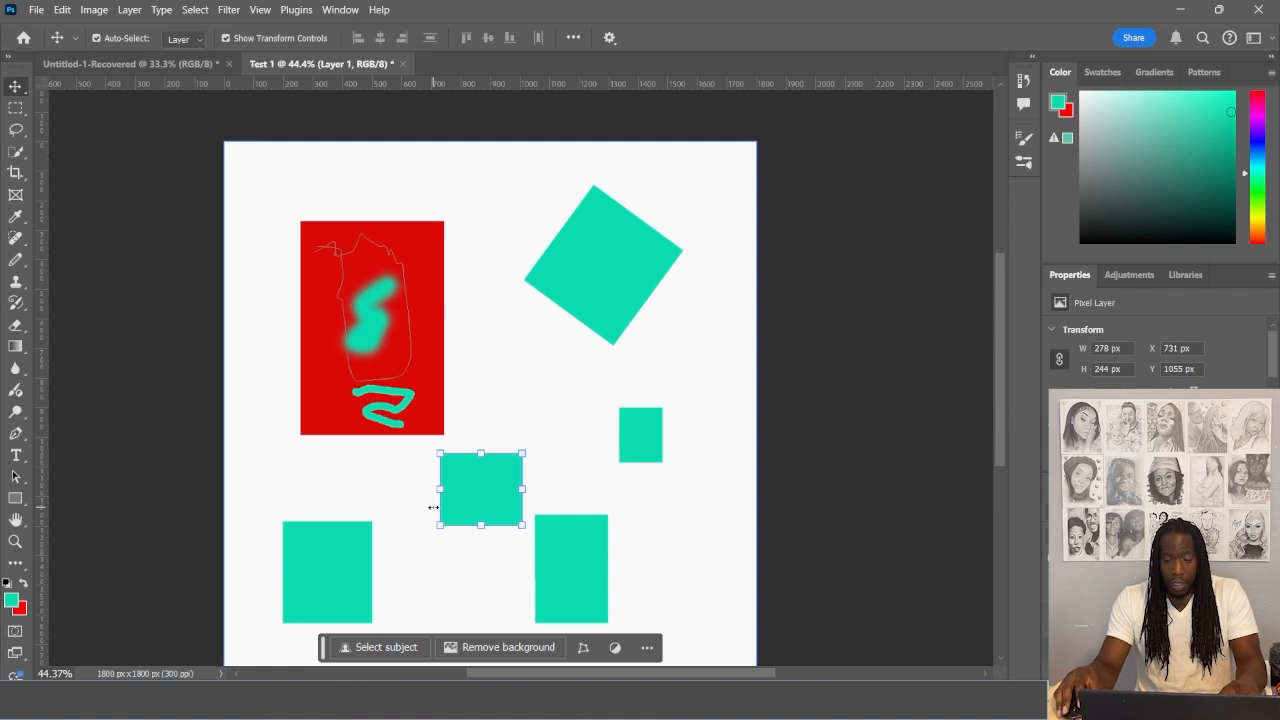
# On the Color Fill 1 layer, erase a spot inside the red rectangle and the area around the copied teal square
pyautogui.click(1140, 632)
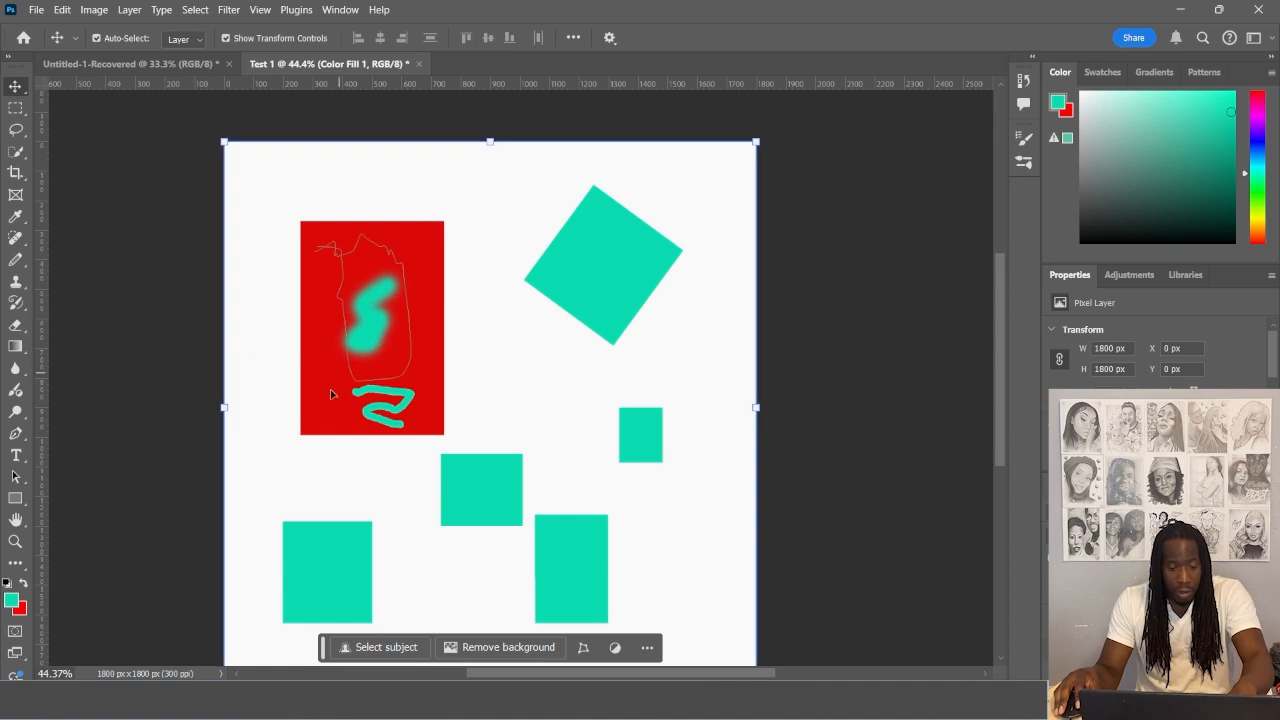
pyautogui.press('e')
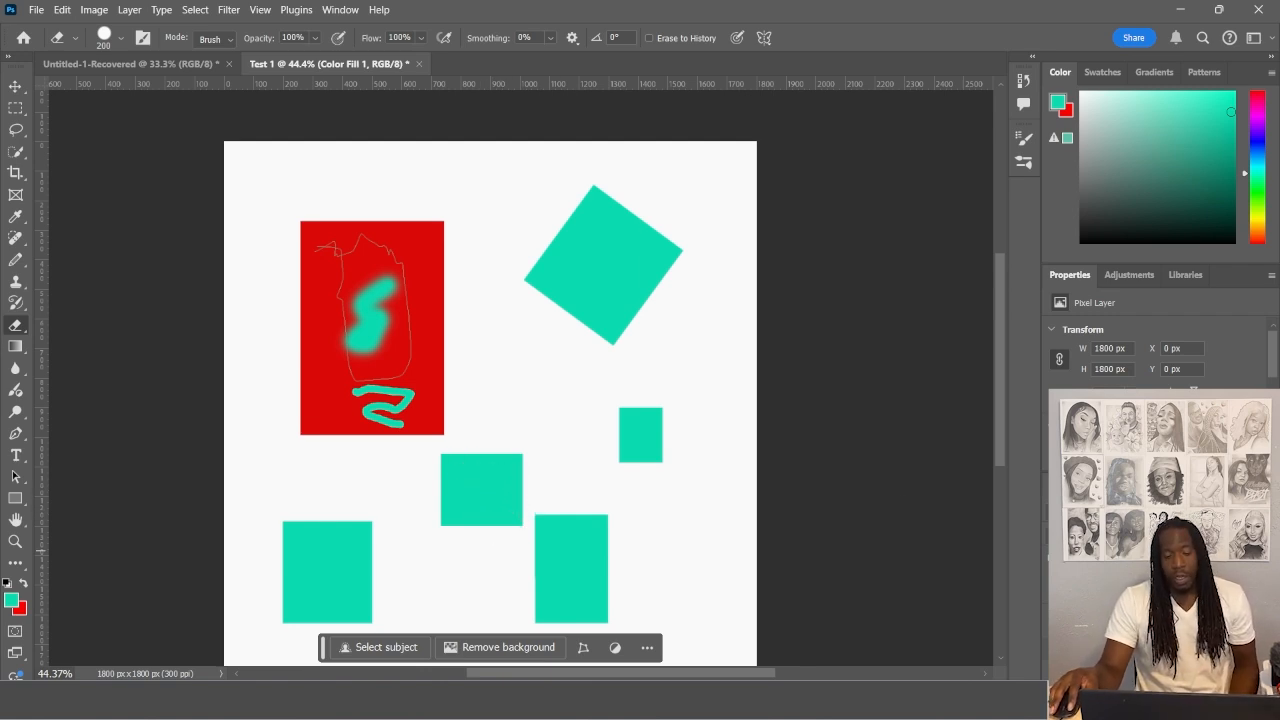
pyautogui.click(331, 269)
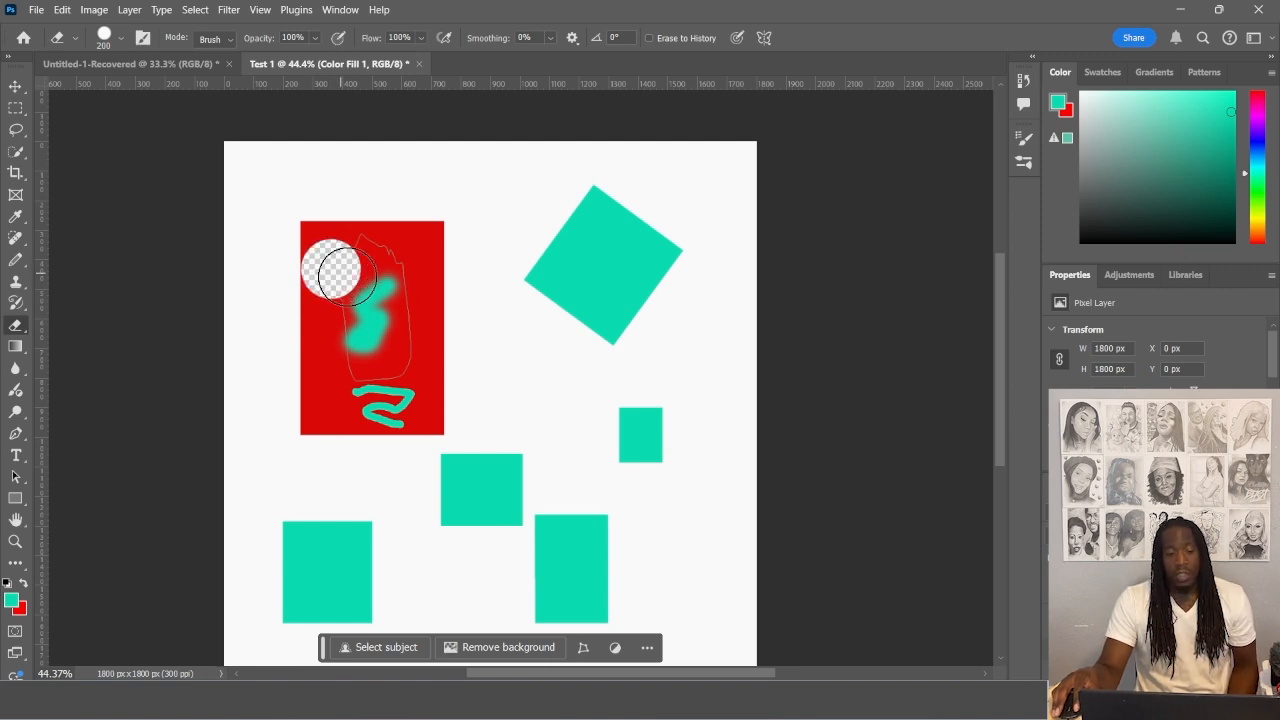
pyautogui.moveTo(430, 455)
pyautogui.mouseDown()
pyautogui.moveTo(463, 504)
pyautogui.moveTo(470, 424)
pyautogui.moveTo(483, 479)
pyautogui.moveTo(506, 490)
pyautogui.moveTo(498, 545)
pyautogui.moveTo(454, 507)
pyautogui.moveTo(479, 475)
pyautogui.moveTo(522, 482)
pyautogui.mouseUp()
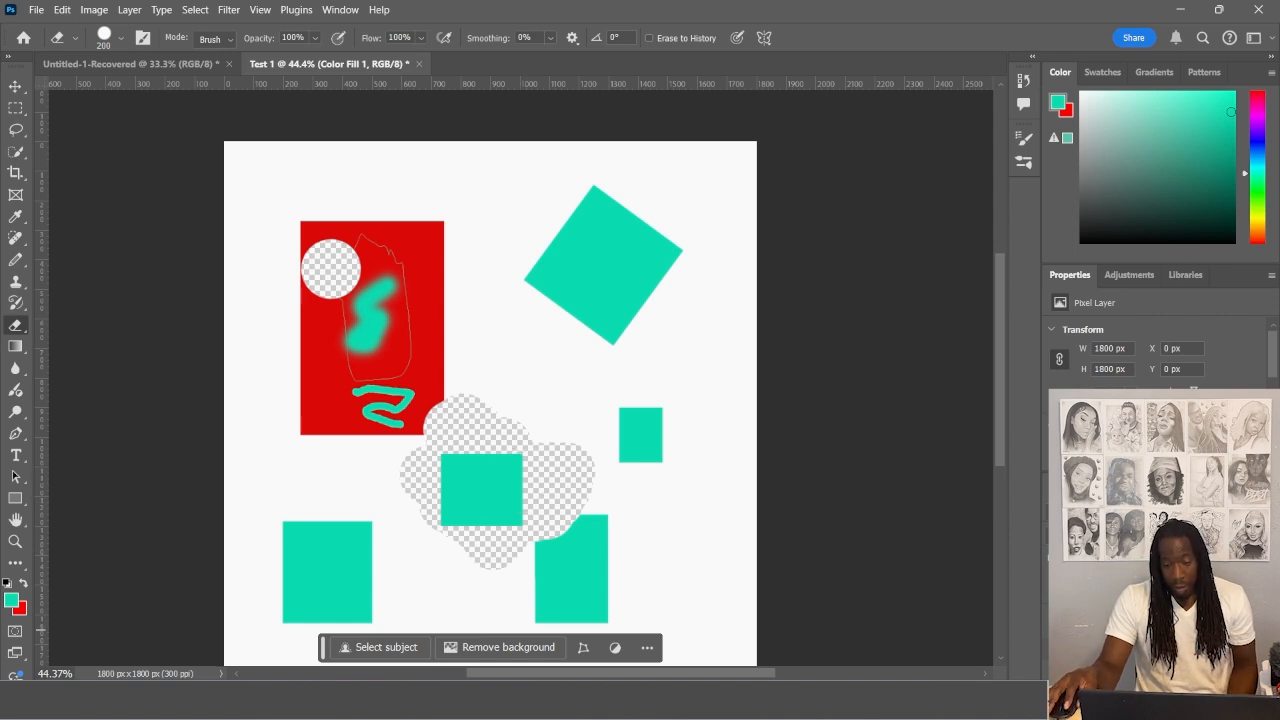
# Erase a circular spot in the copied teal square on Layer 1 and undo all the eraser marks
pyautogui.click(1130, 575)
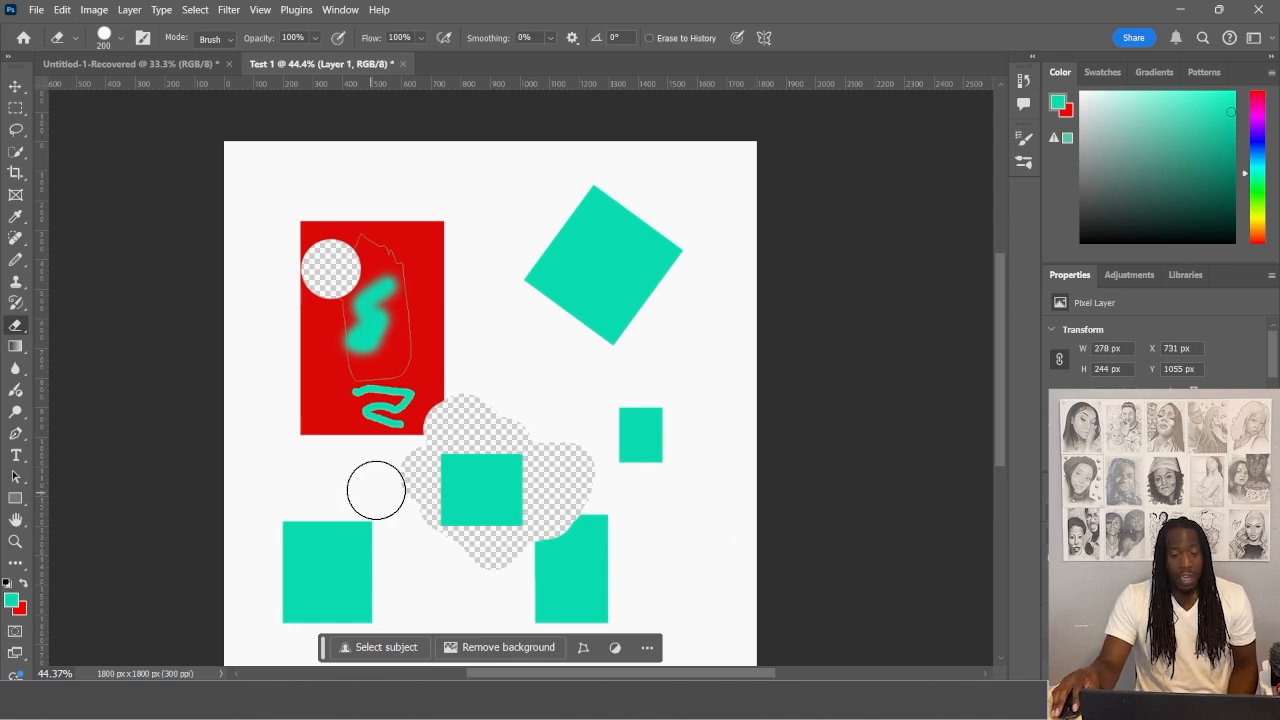
pyautogui.click(479, 485)
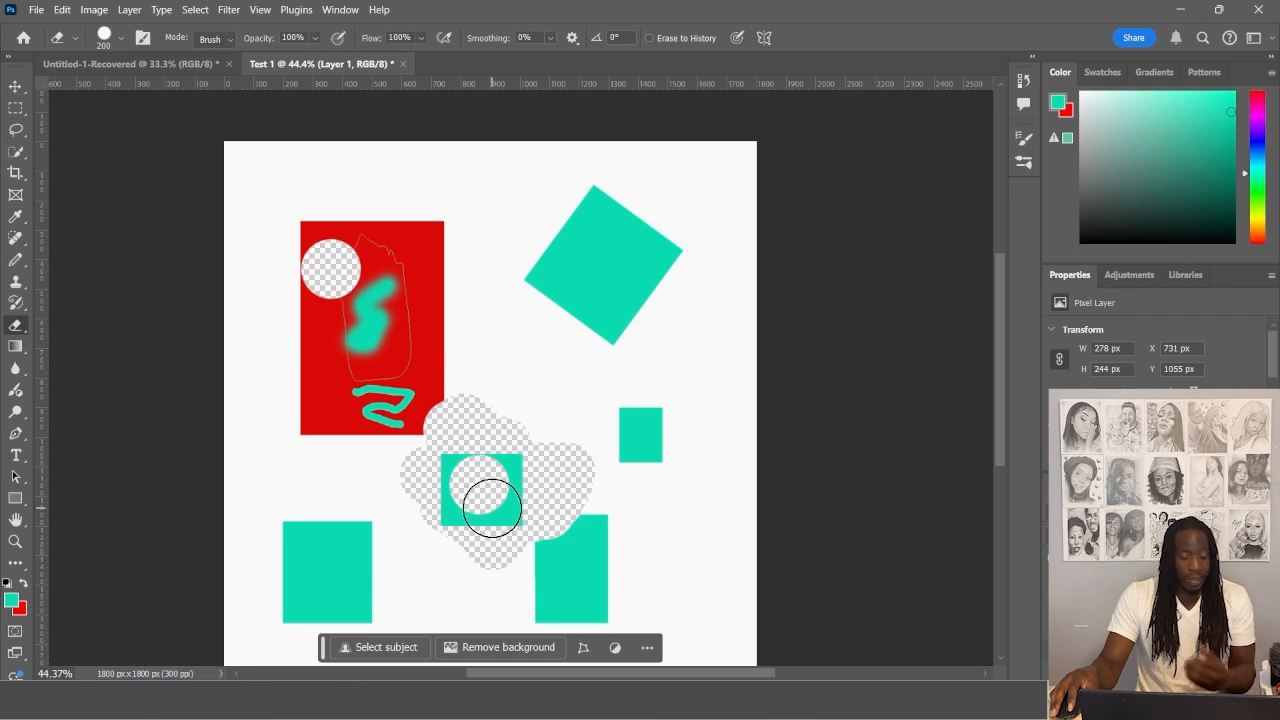
pyautogui.hotkey('ctrl', 'z')
pyautogui.hotkey('ctrl', 'z')
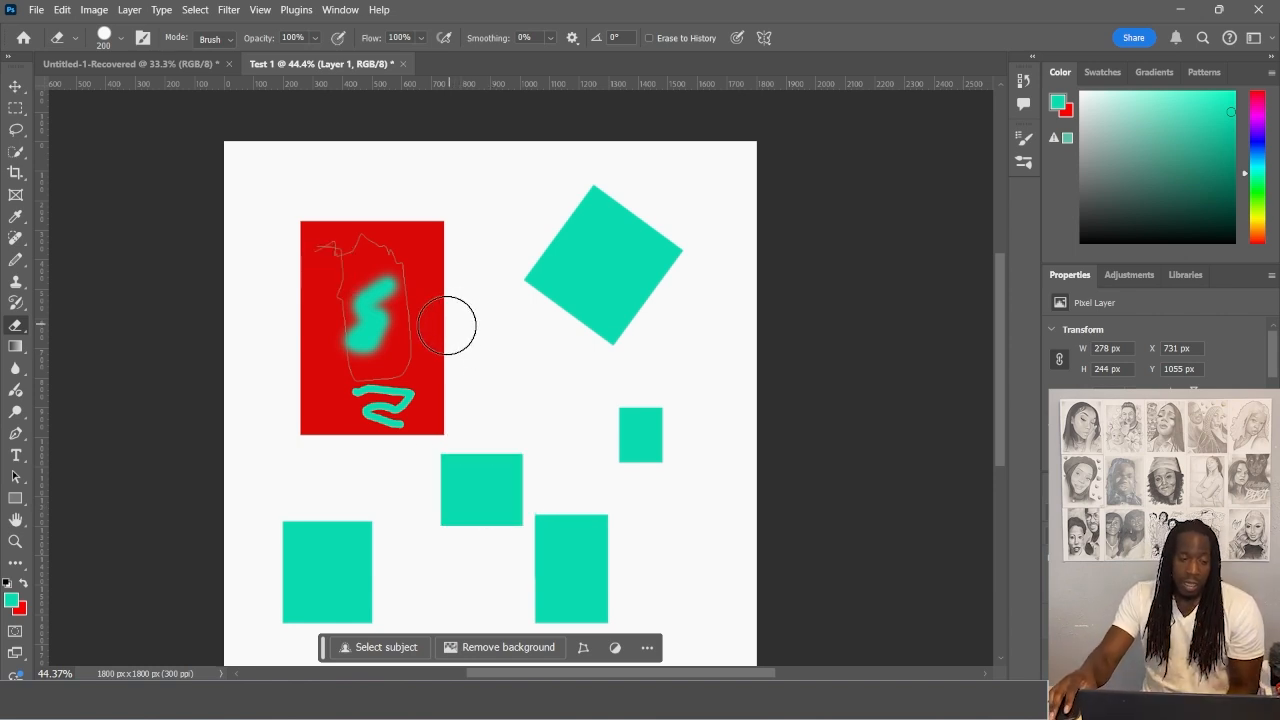
# Draw a linear teal-to-red gradient over the canvas, redraw it from top to bottom and shift its midpoint slightly downward
pyautogui.click(15, 347)
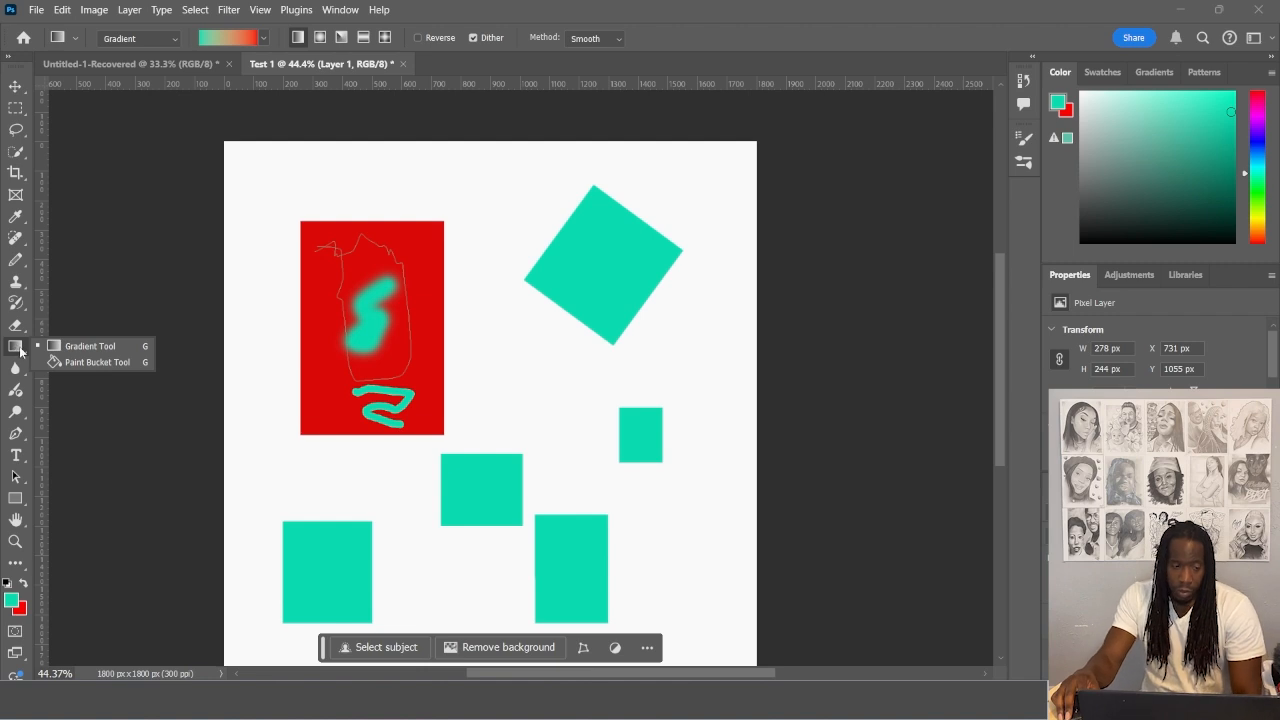
pyautogui.click(71, 350)
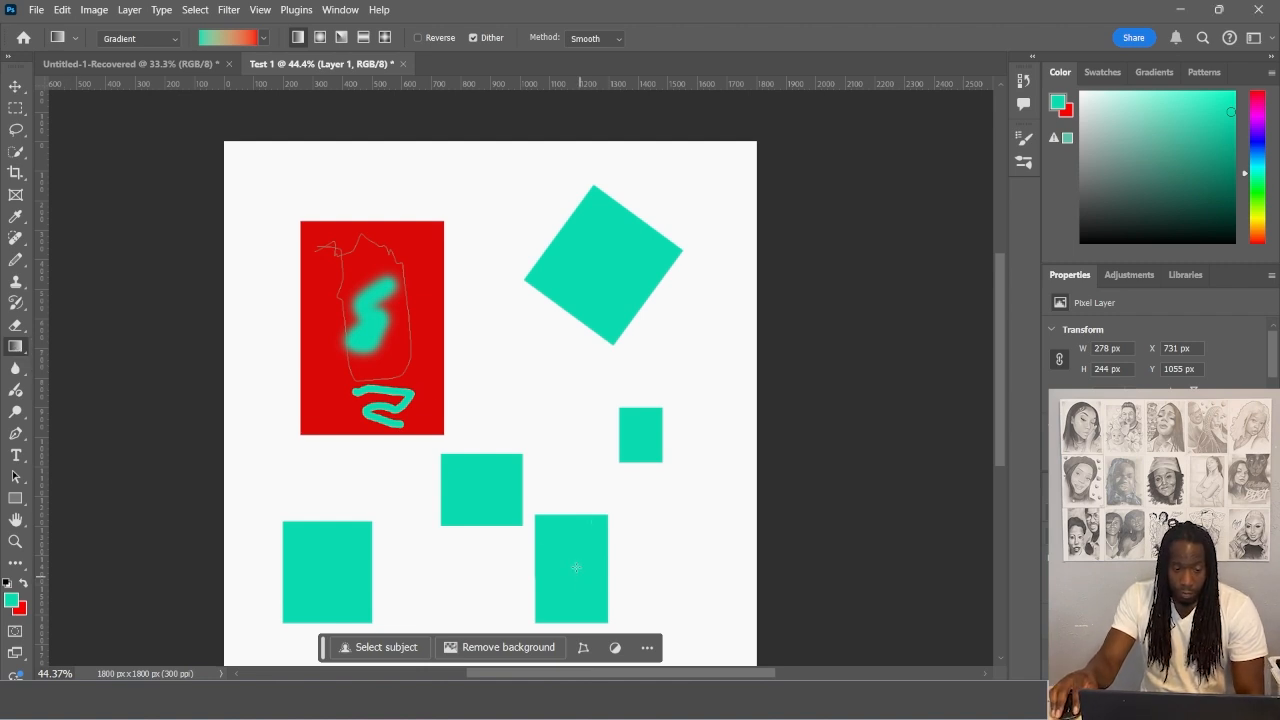
pyautogui.moveTo(551, 556); pyautogui.dragTo(573, 386)
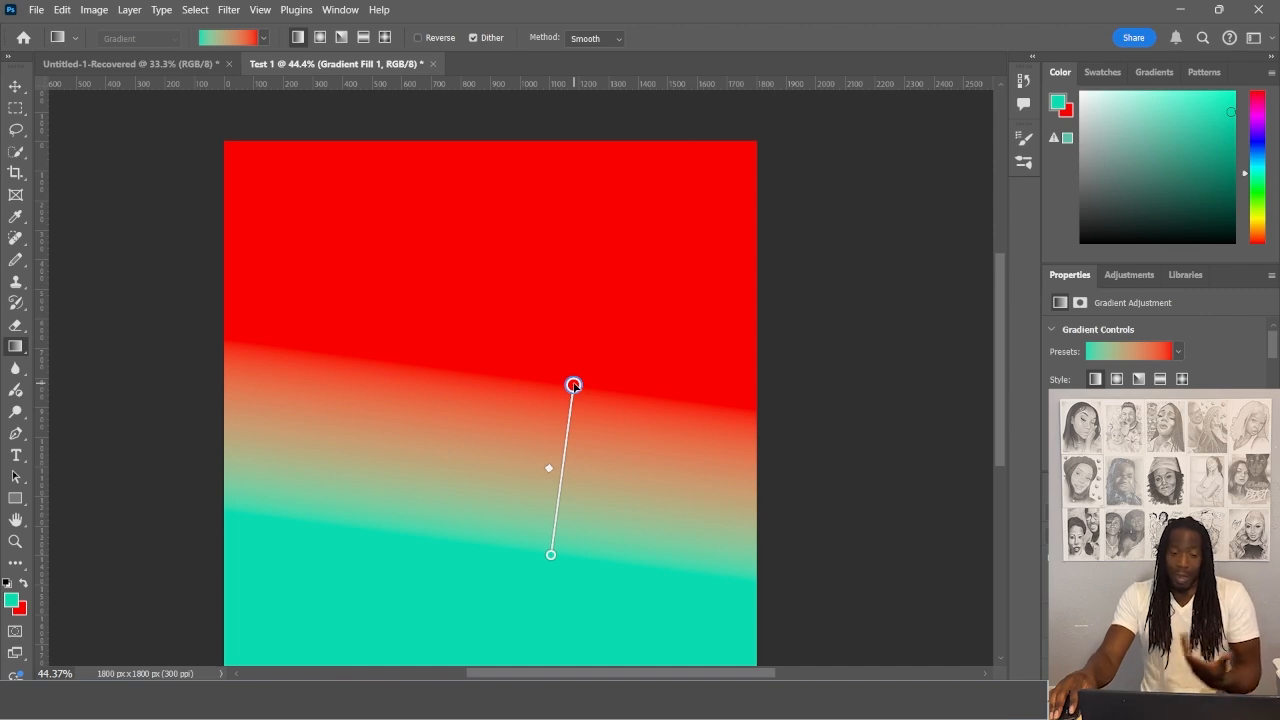
pyautogui.moveTo(472, 204); pyautogui.dragTo(493, 524)
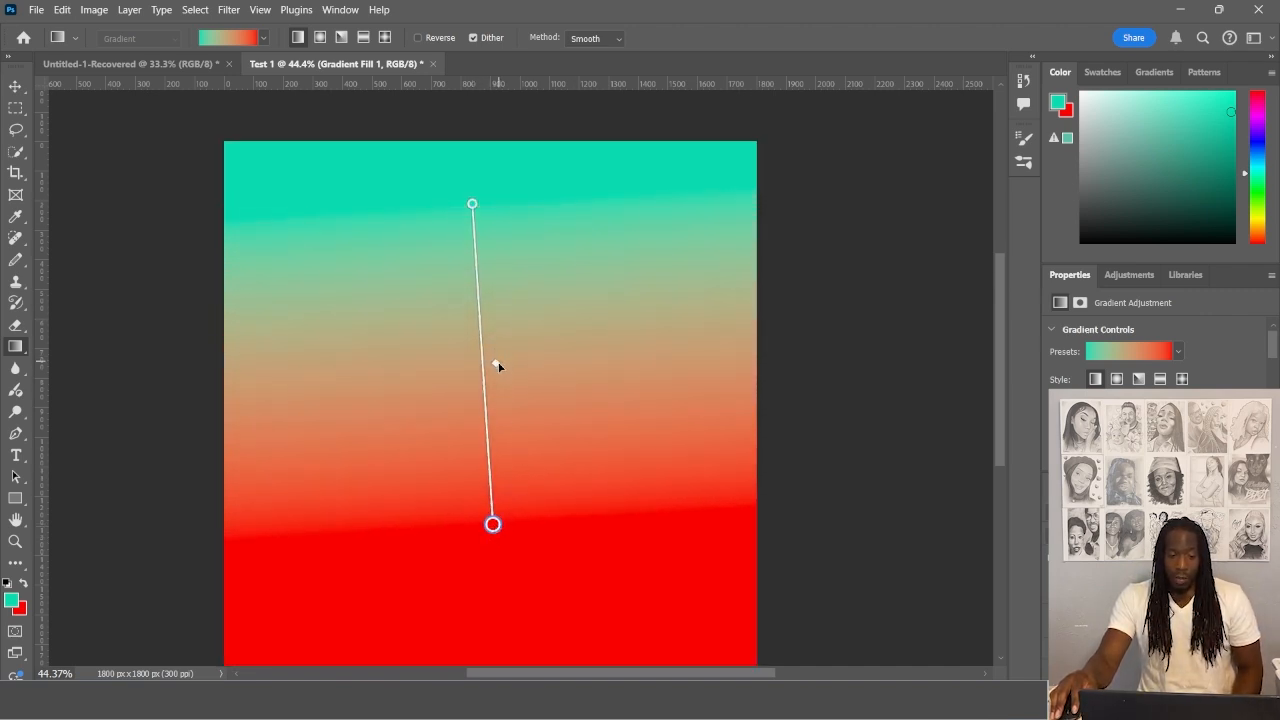
pyautogui.moveTo(497, 362)
pyautogui.mouseDown()
pyautogui.moveTo(503, 437)
pyautogui.moveTo(511, 309)
pyautogui.moveTo(494, 380)
pyautogui.mouseUp()
# Set the background color to black and redraw the gradient as a short diagonal transition in the upper part of the canvas
pyautogui.click(20, 609)
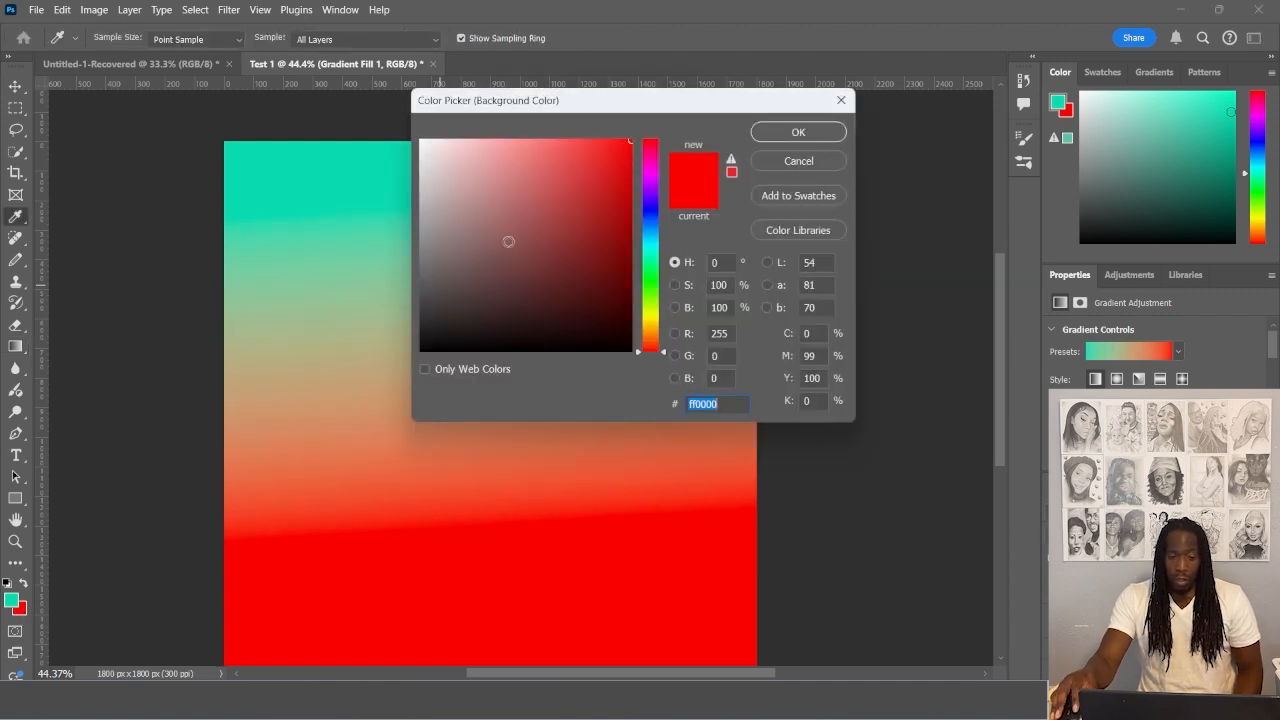
pyautogui.click(539, 350)
pyautogui.click(798, 132)
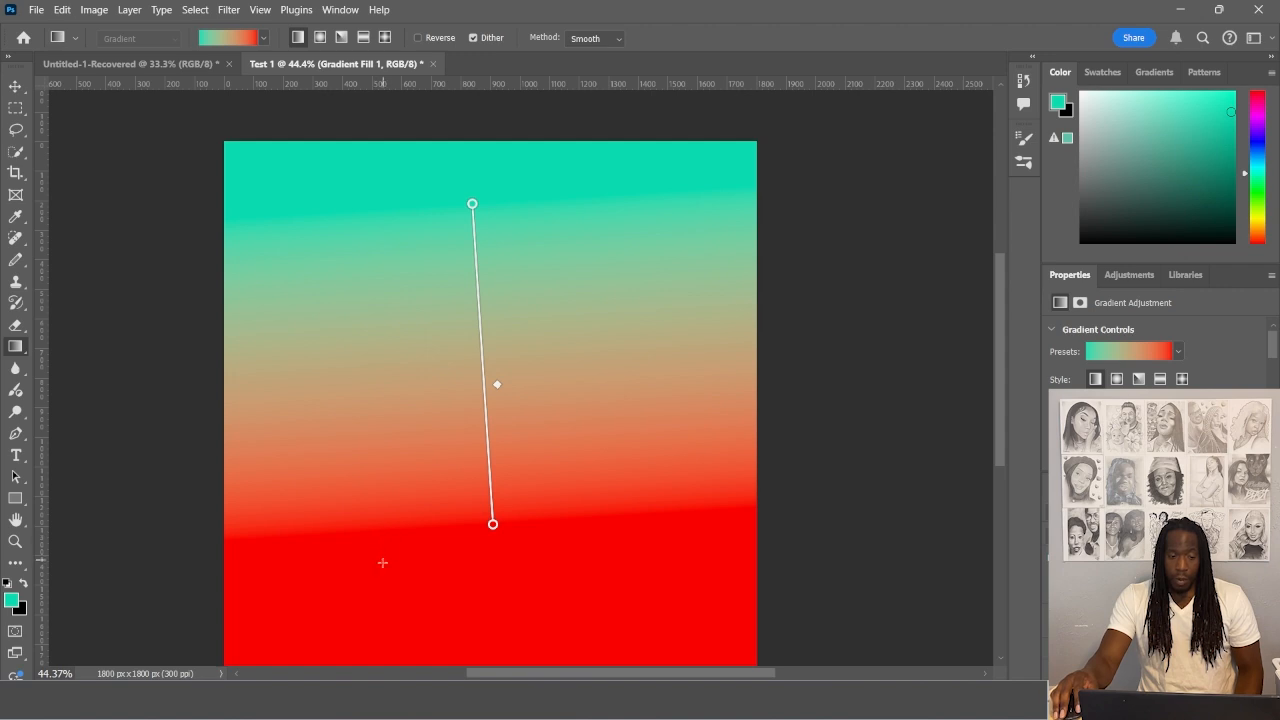
pyautogui.moveTo(369, 558); pyautogui.dragTo(449, 289)
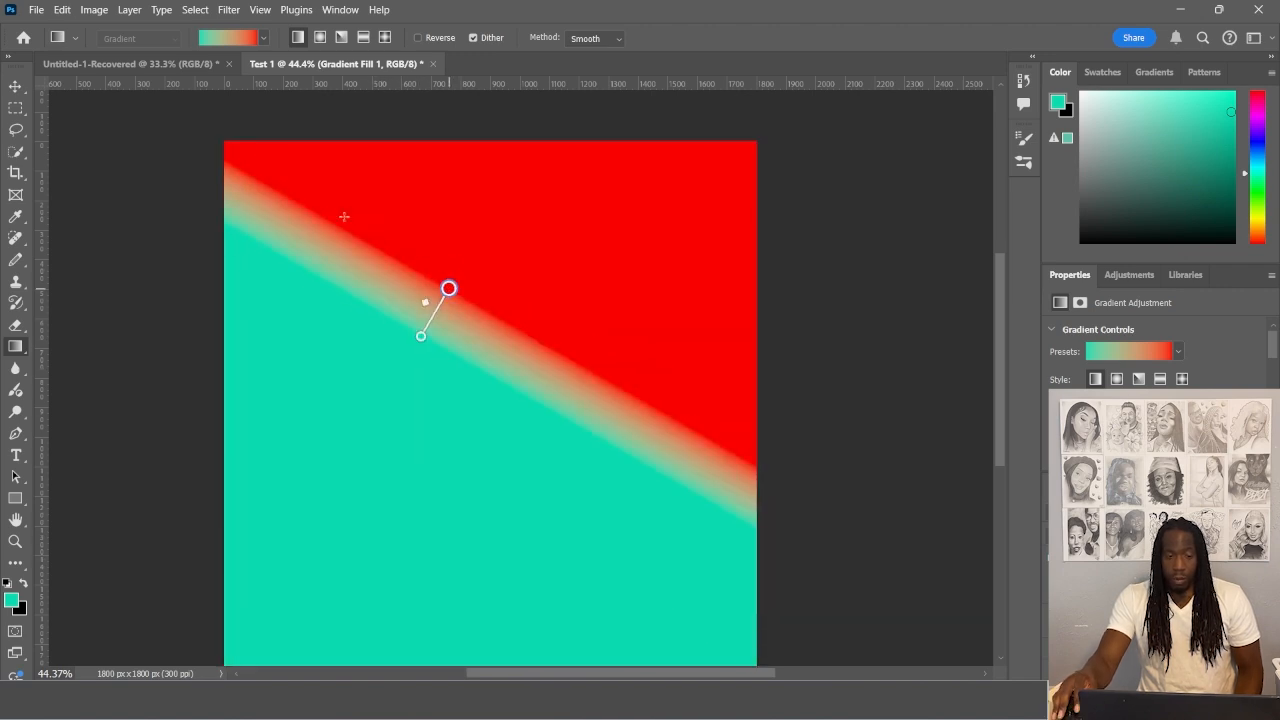
# Look over the gradient preset folders, start saving the current gradient as a new preset and cancel it
pyautogui.click(228, 38)
pyautogui.click(262, 39)
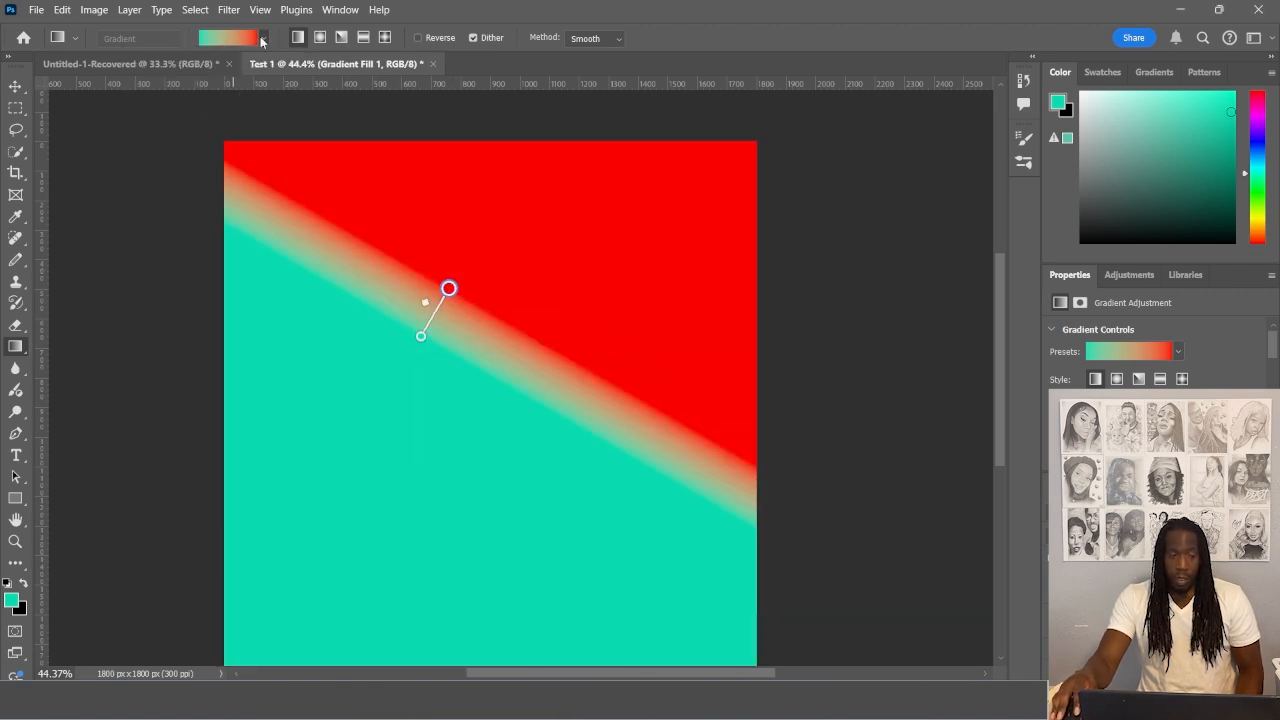
pyautogui.click(262, 39)
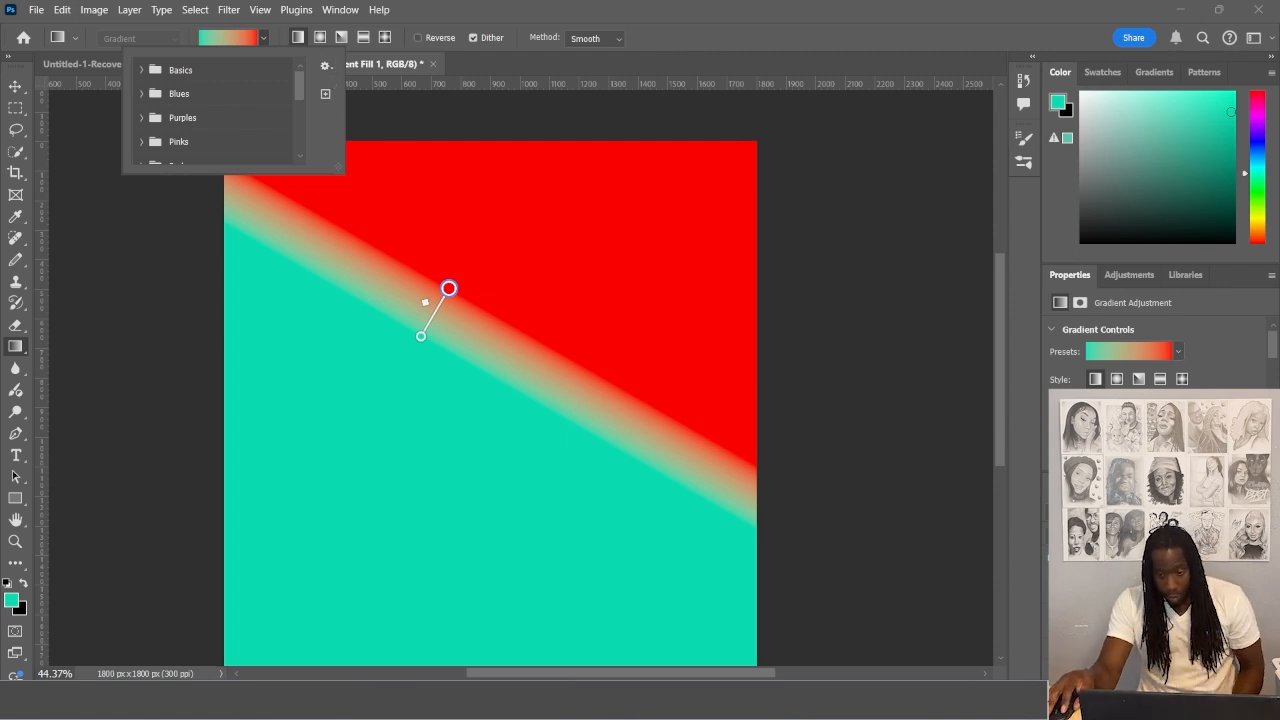
pyautogui.click(1179, 351)
pyautogui.click(1179, 351)
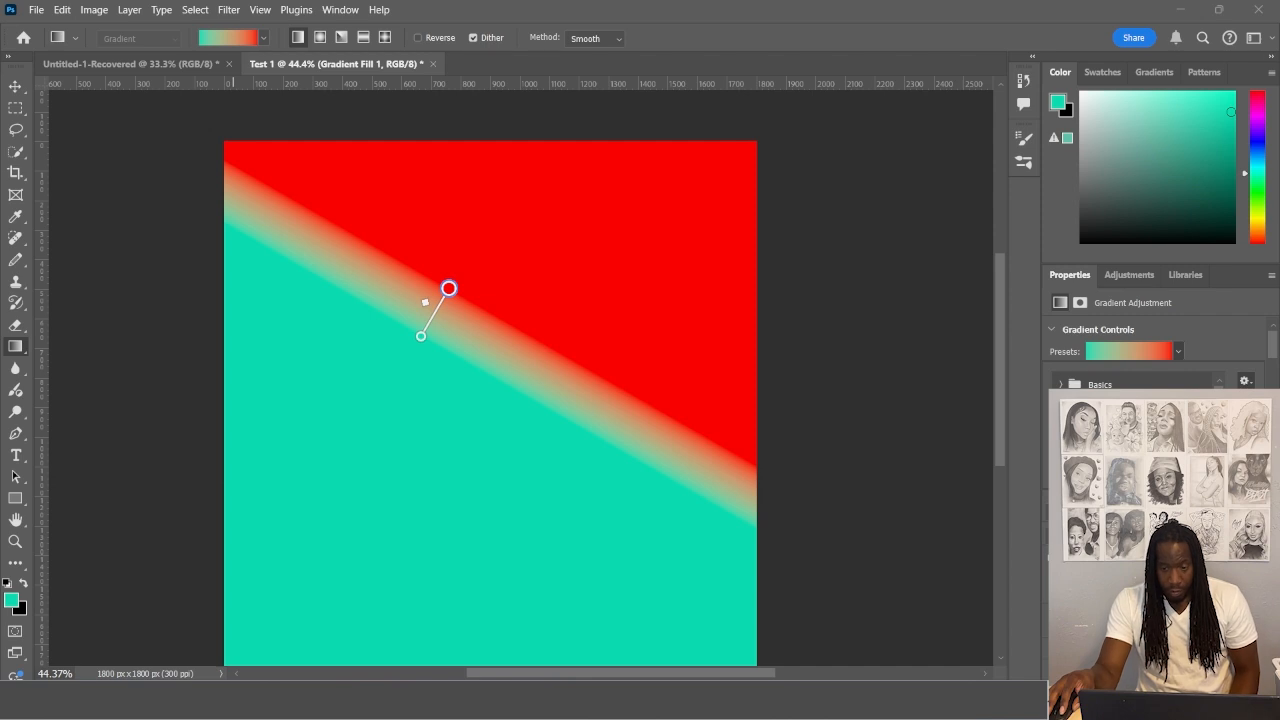
pyautogui.click(1245, 403)
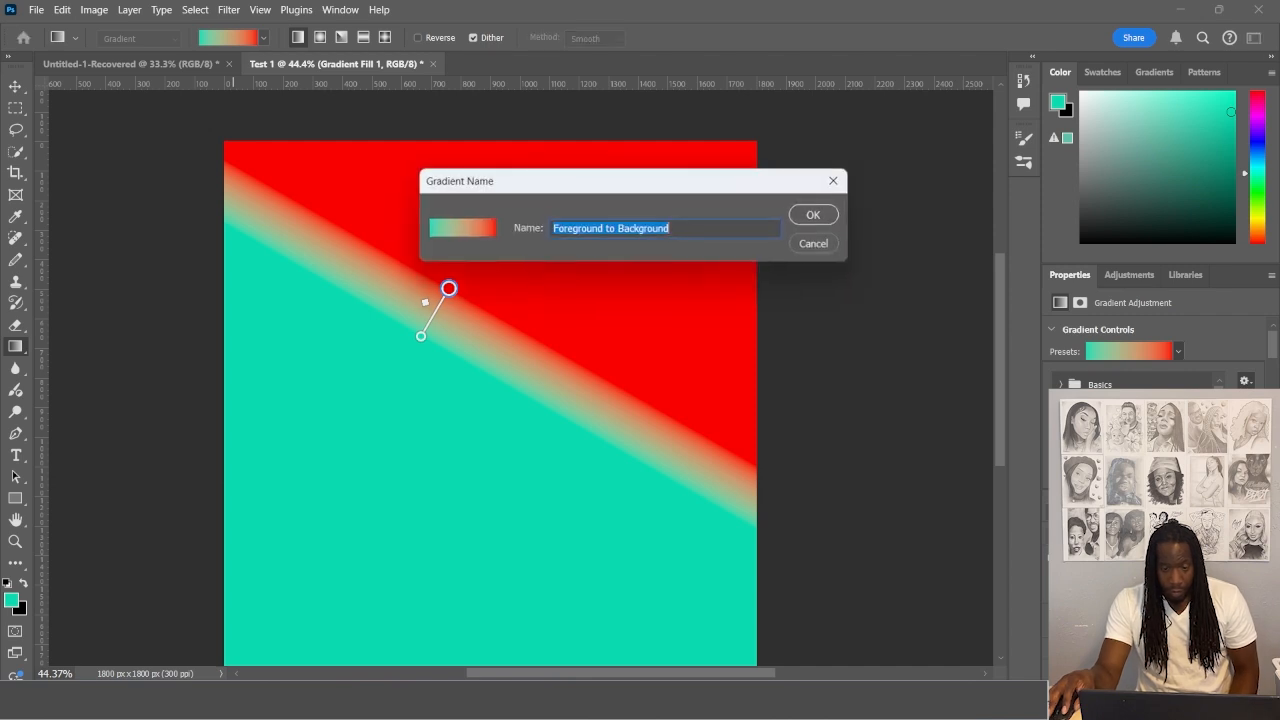
pyautogui.click(801, 248)
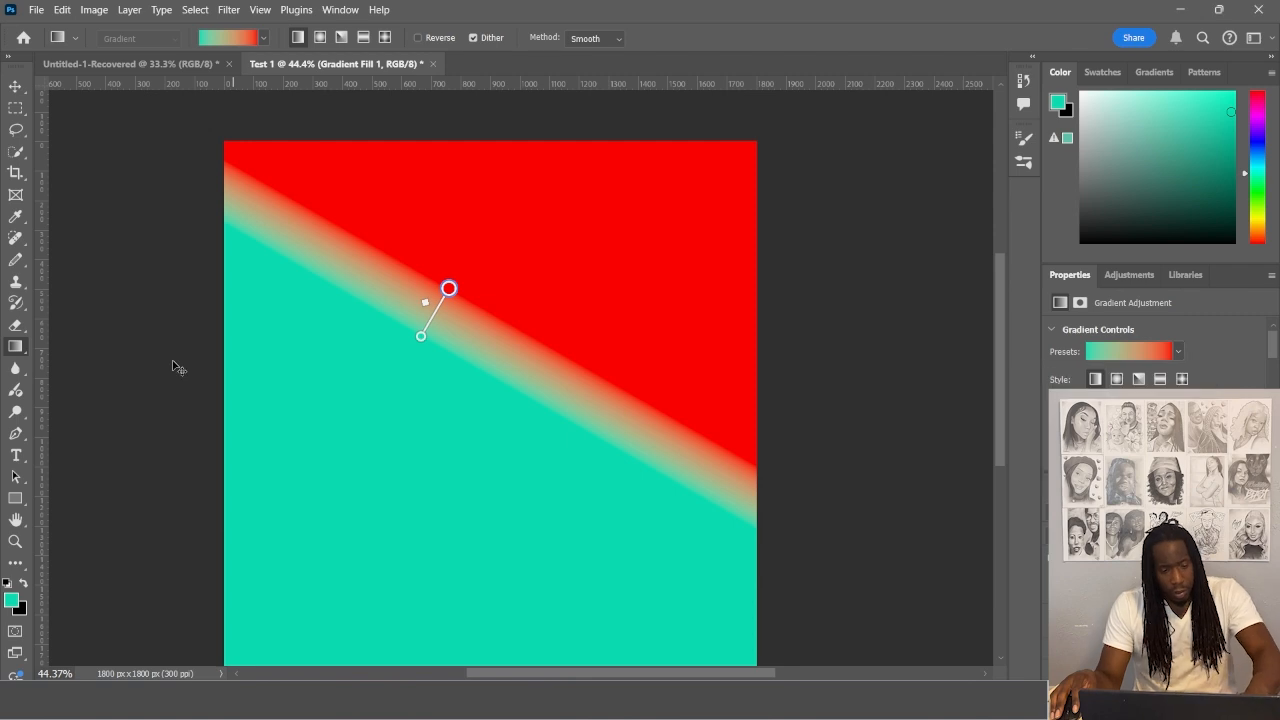
# Undo the gradient fill and show the Gradient tool's variants
pyautogui.hotkey('ctrl', 'z')
pyautogui.hotkey('ctrl', 'z')
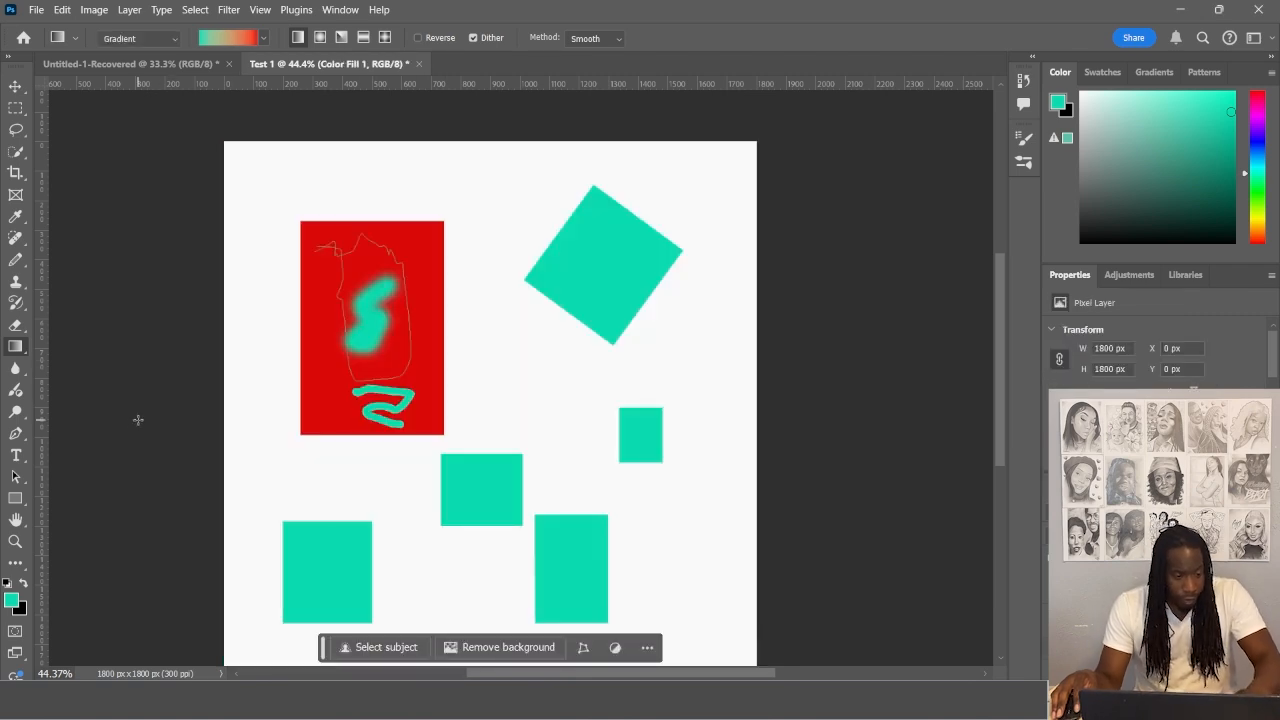
pyautogui.rightClick(16, 352)
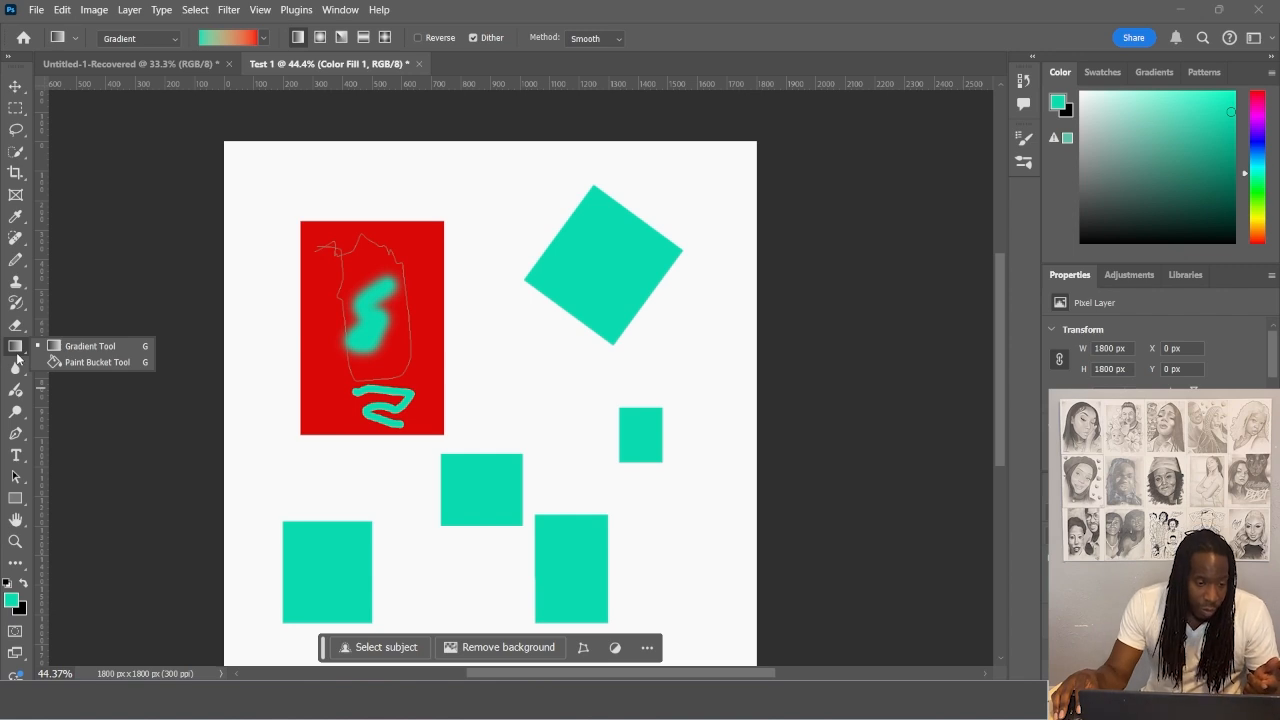
# Try the Magic Eraser tool on the rotated teal square and the white background, and undo both erasures
pyautogui.click(14, 346)
pyautogui.click(14, 330)
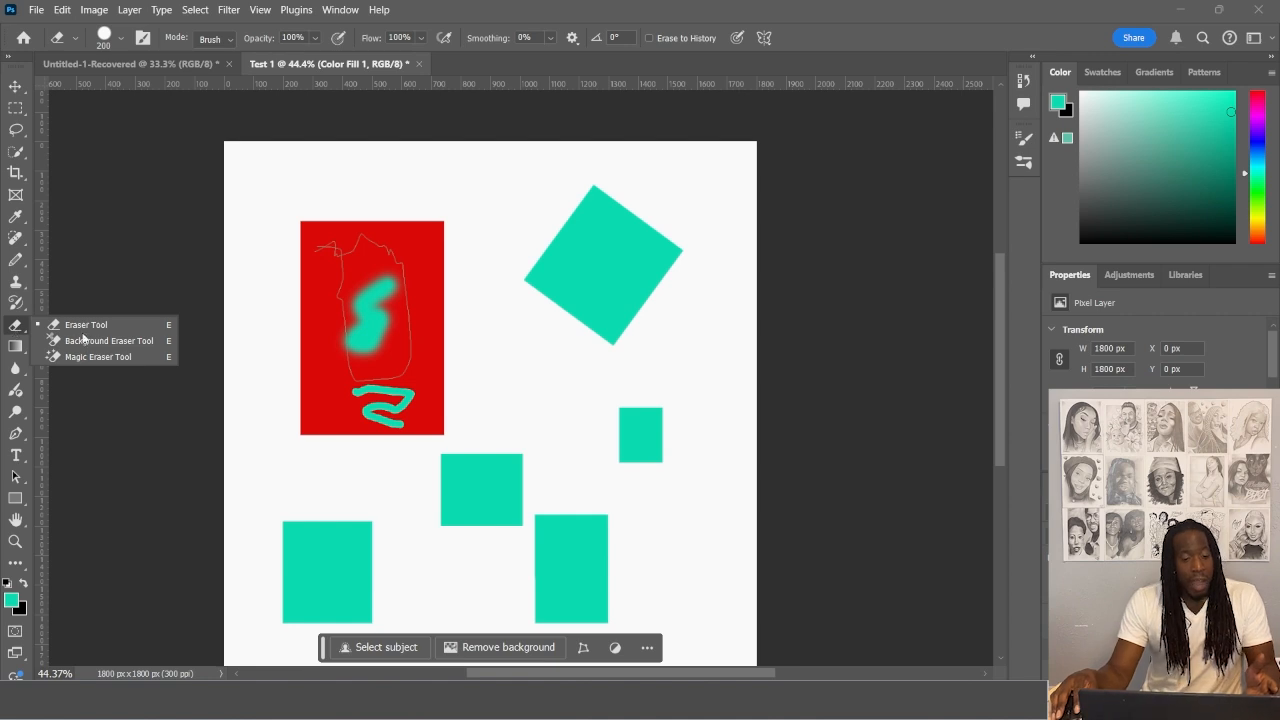
pyautogui.click(101, 357)
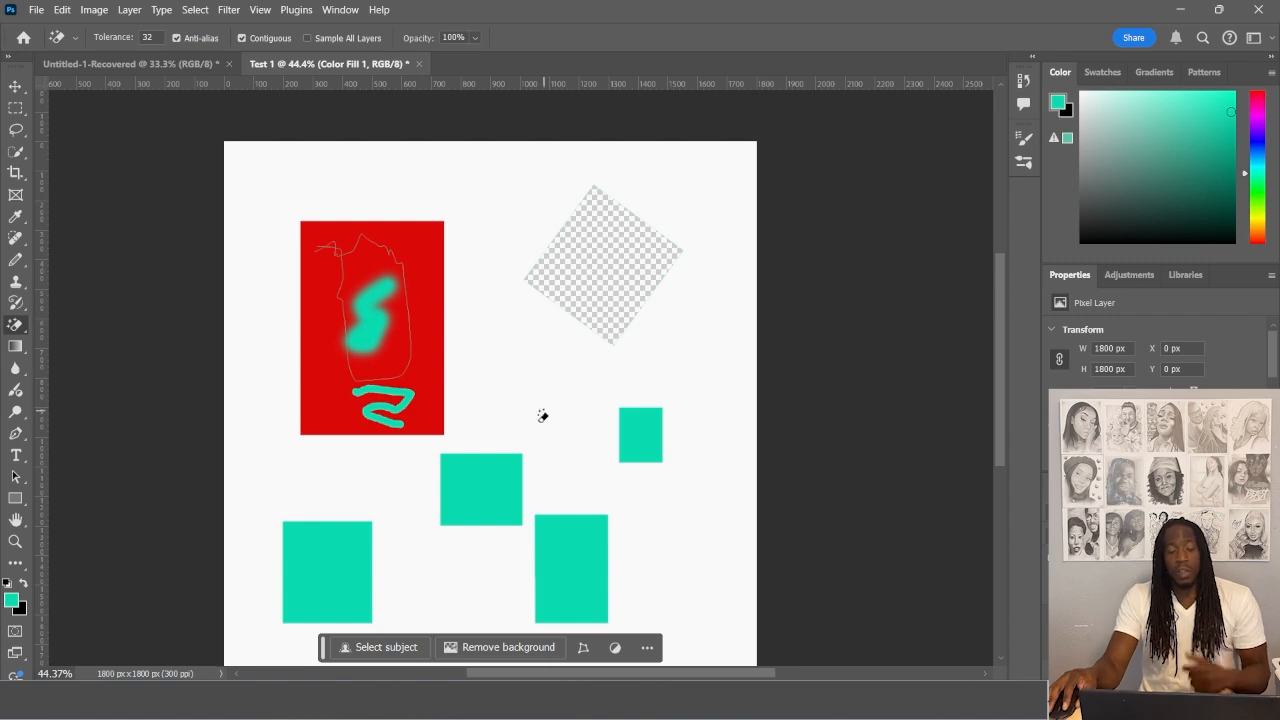
pyautogui.click(489, 279)
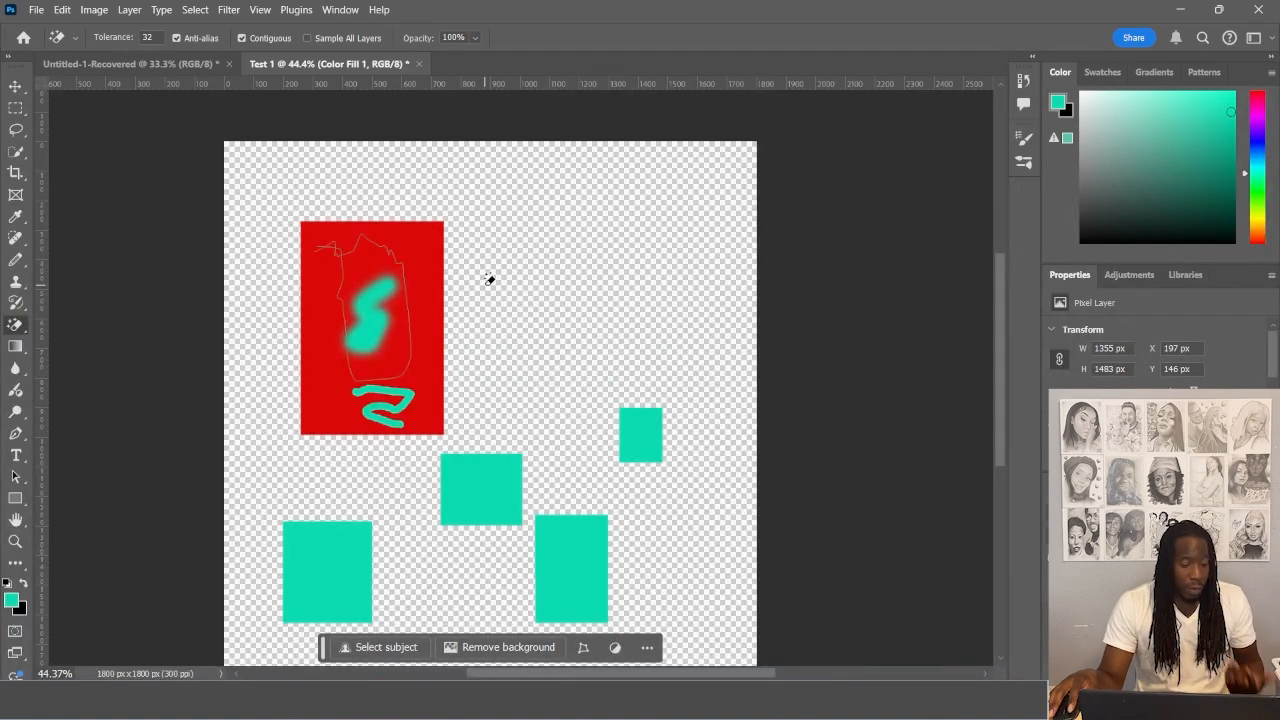
pyautogui.hotkey('ctrl', 'z')
pyautogui.hotkey('ctrl', 'z')
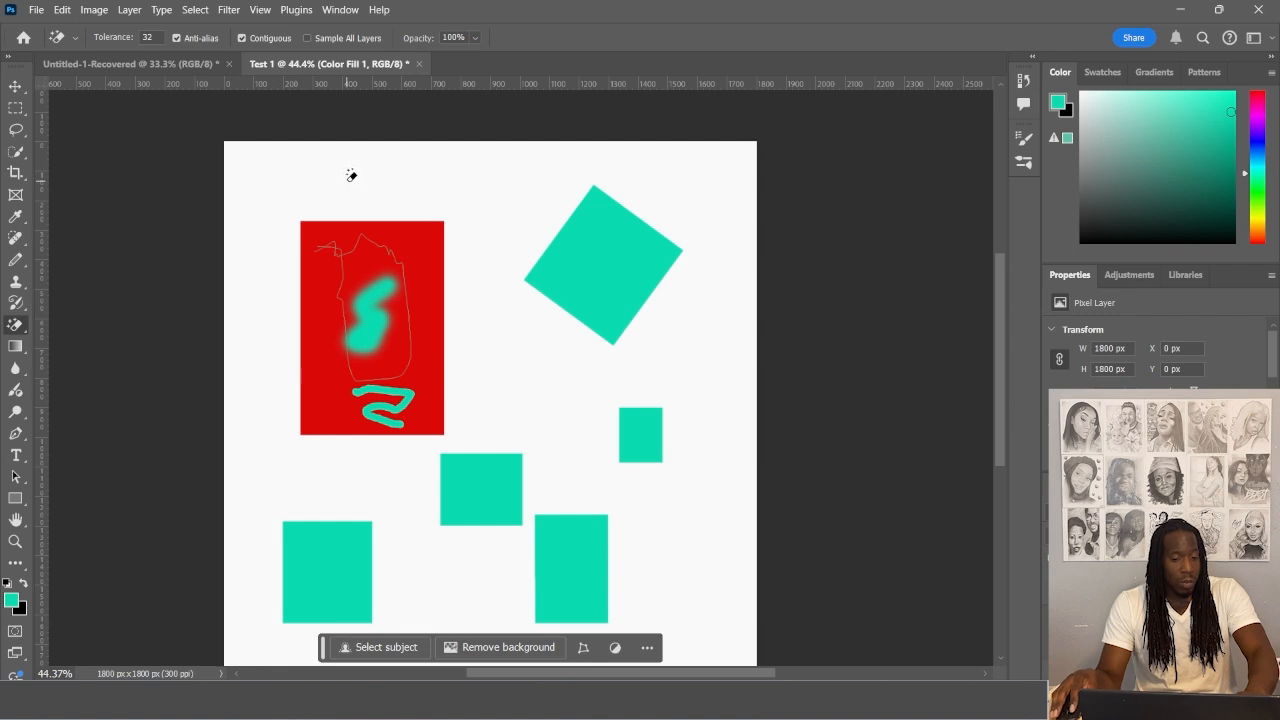
# Erase the red areas of the rectangle and the teal squares around the canvas with the Magic Eraser tool
pyautogui.click(429, 246)
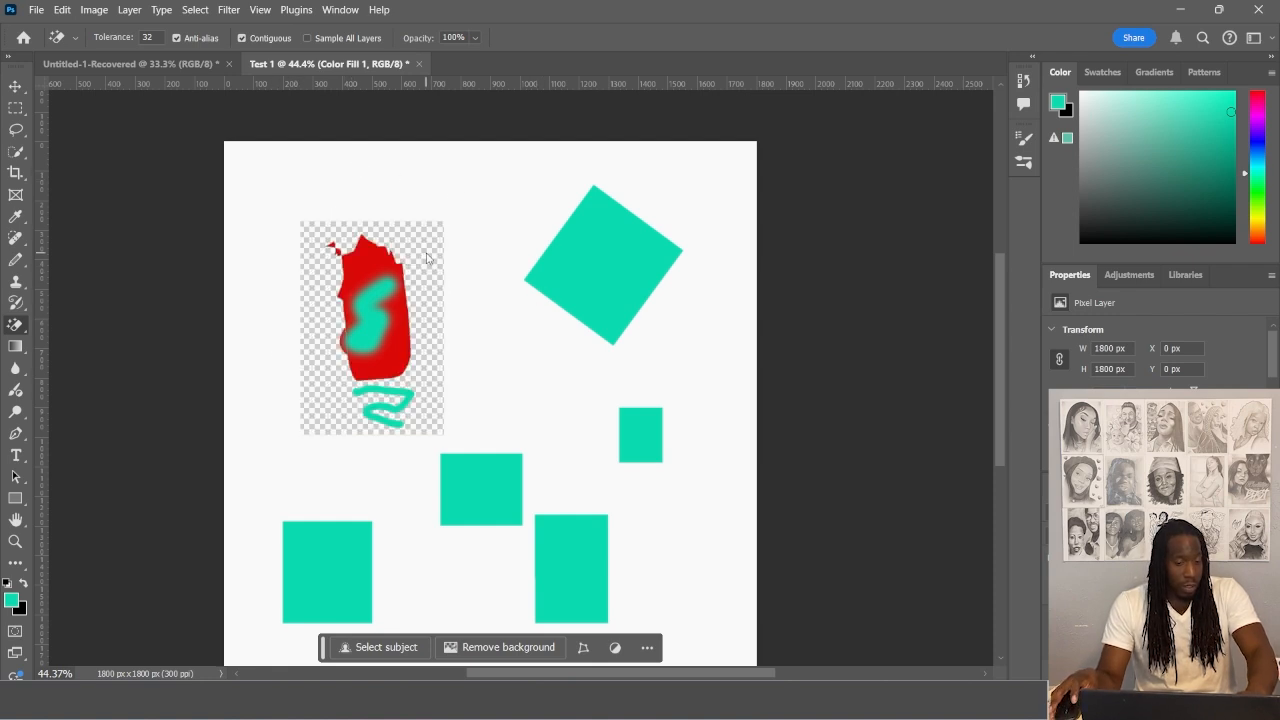
pyautogui.click(371, 260)
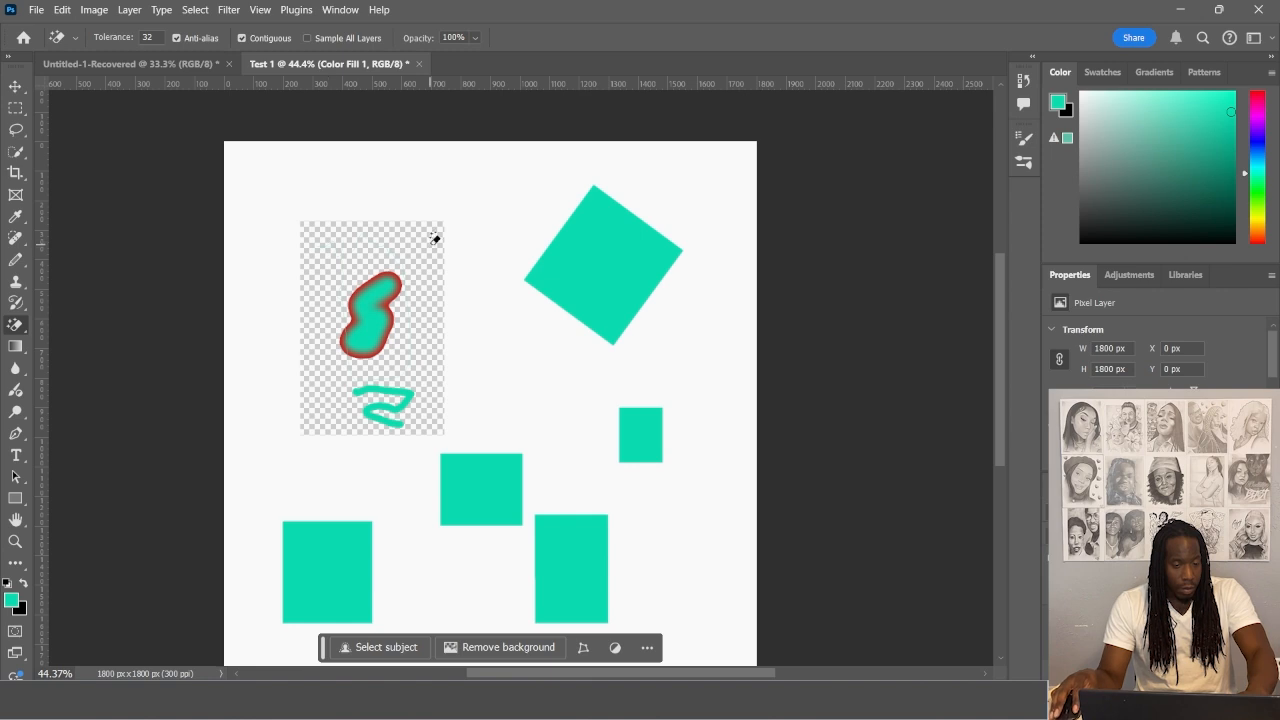
pyautogui.click(481, 489)
pyautogui.click(307, 551)
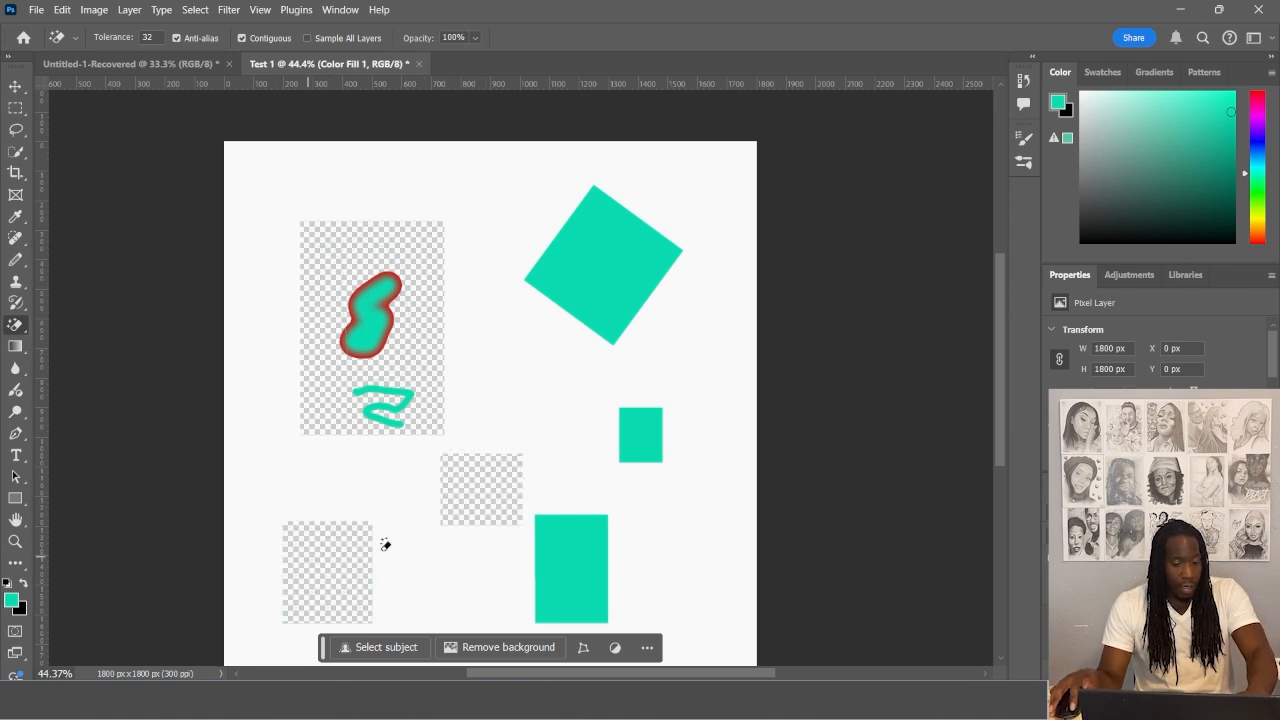
pyautogui.click(566, 550)
pyautogui.click(635, 258)
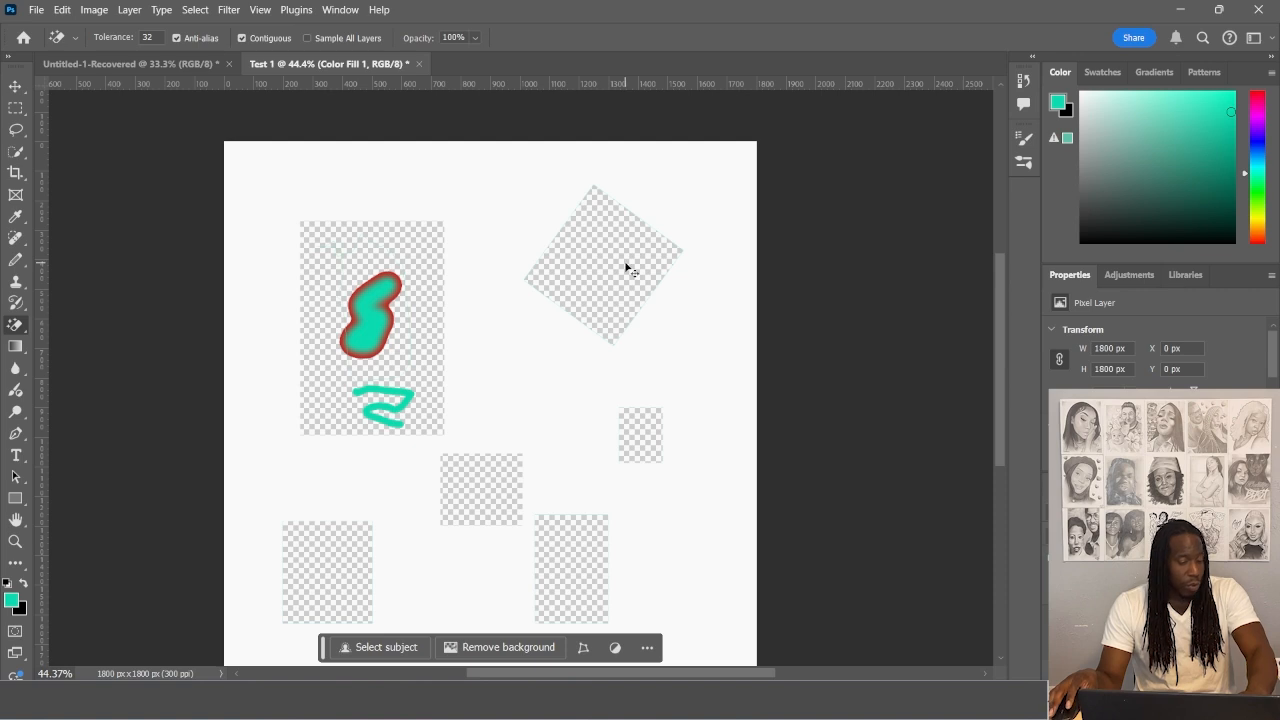
# Undo all the Magic Eraser erasures on the teal squares and the red rectangle
pyautogui.hotkey('ctrl', 'z')
pyautogui.hotkey('ctrl', 'z')
pyautogui.hotkey('ctrl', 'z')
pyautogui.hotkey('ctrl', 'z')
pyautogui.hotkey('ctrl', 'z')
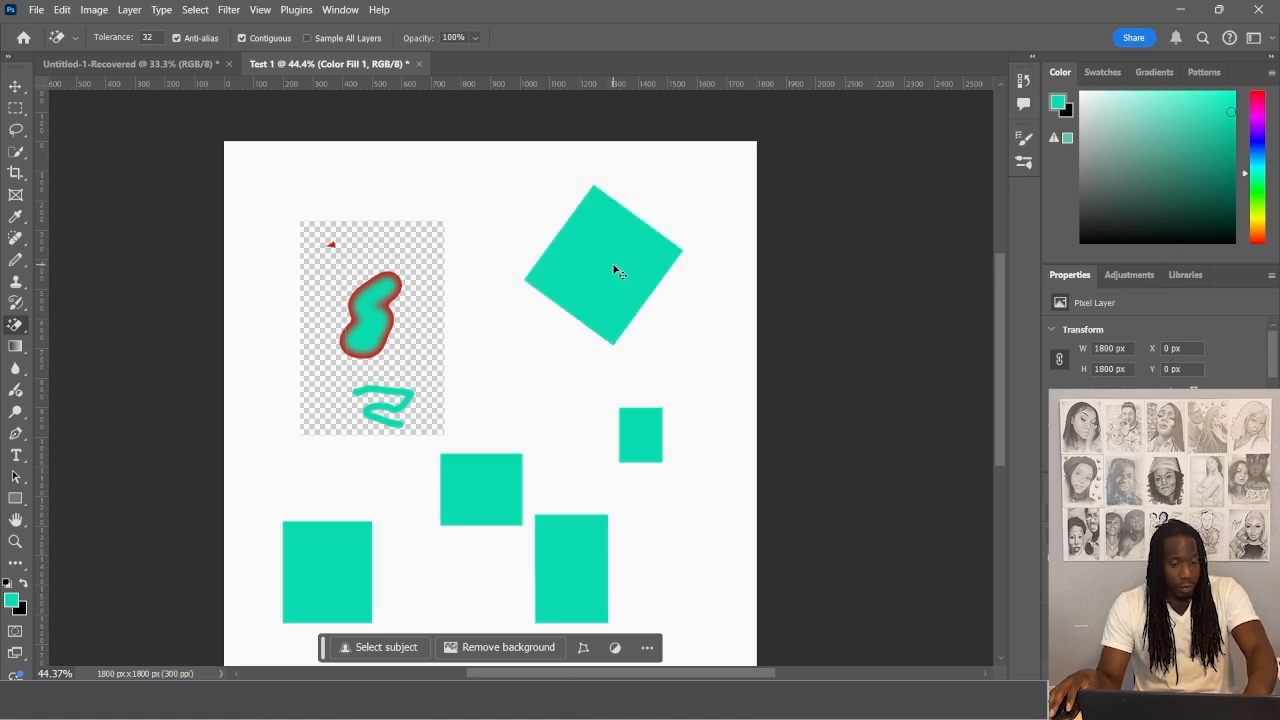
pyautogui.hotkey('ctrl', 'z')
pyautogui.hotkey('ctrl', 'z')
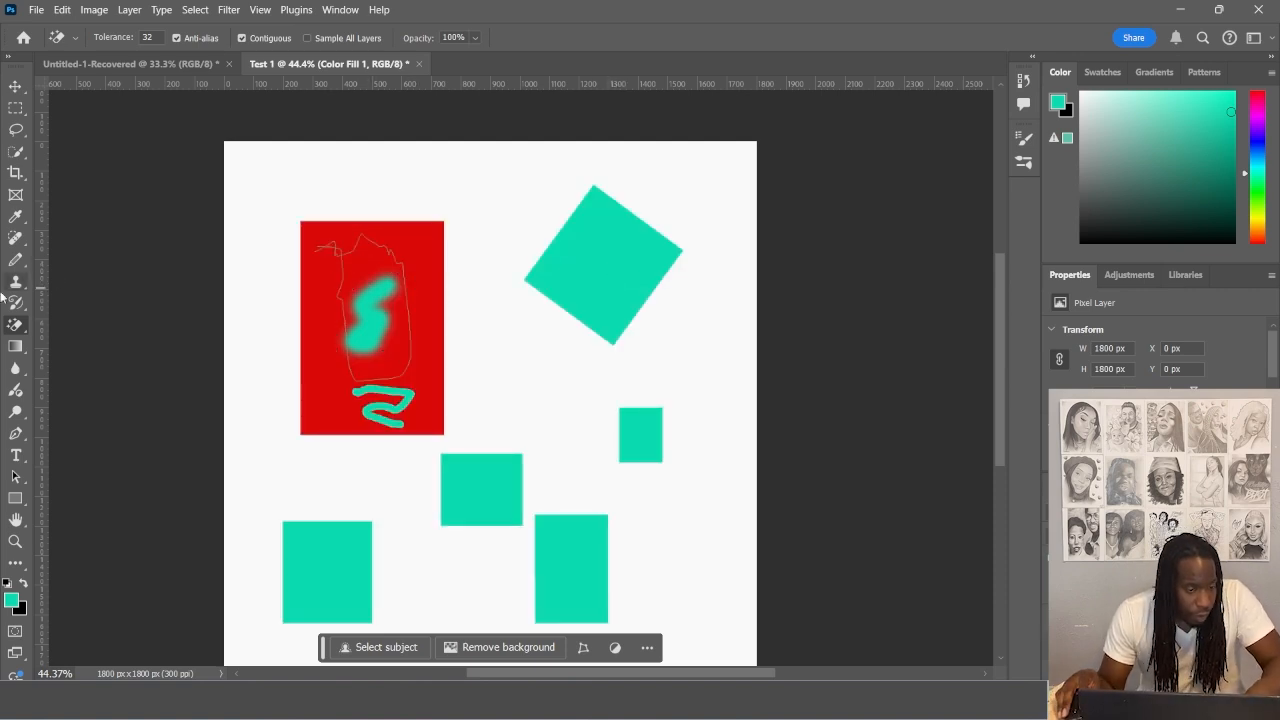
# Try a Background Eraser stroke in the white area above the red rectangle and undo it
pyautogui.click(15, 326)
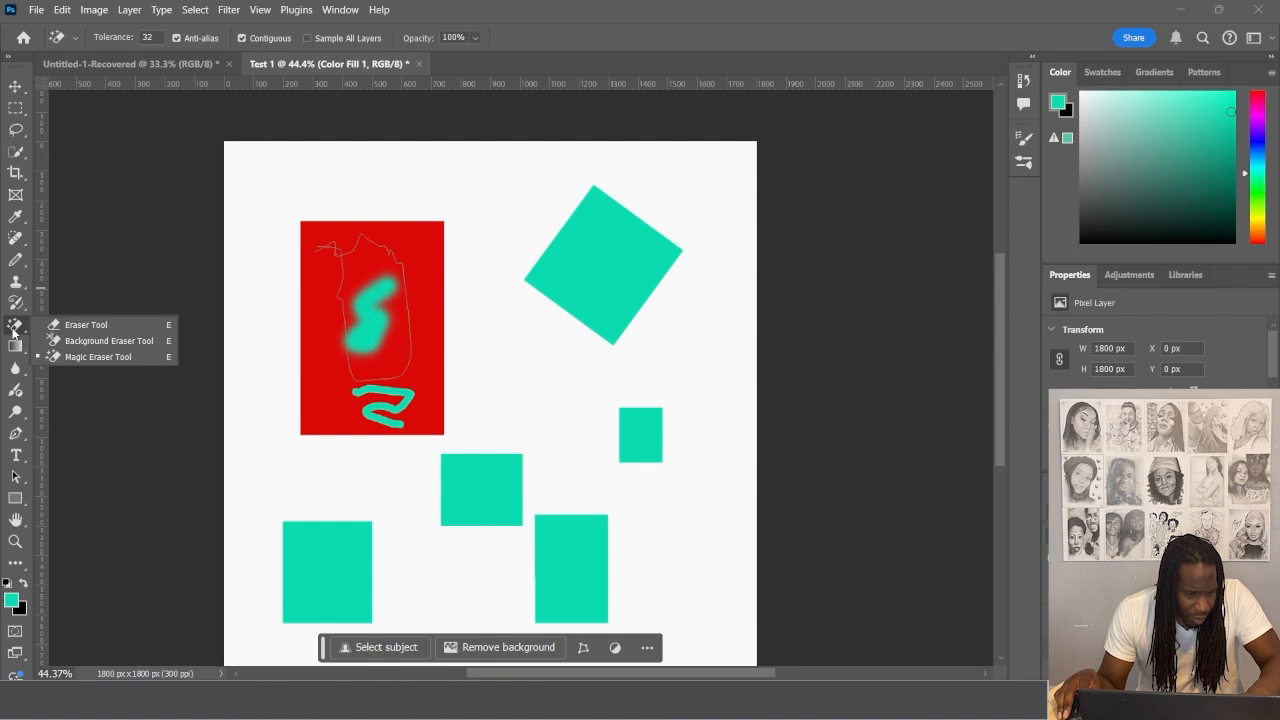
pyautogui.click(92, 341)
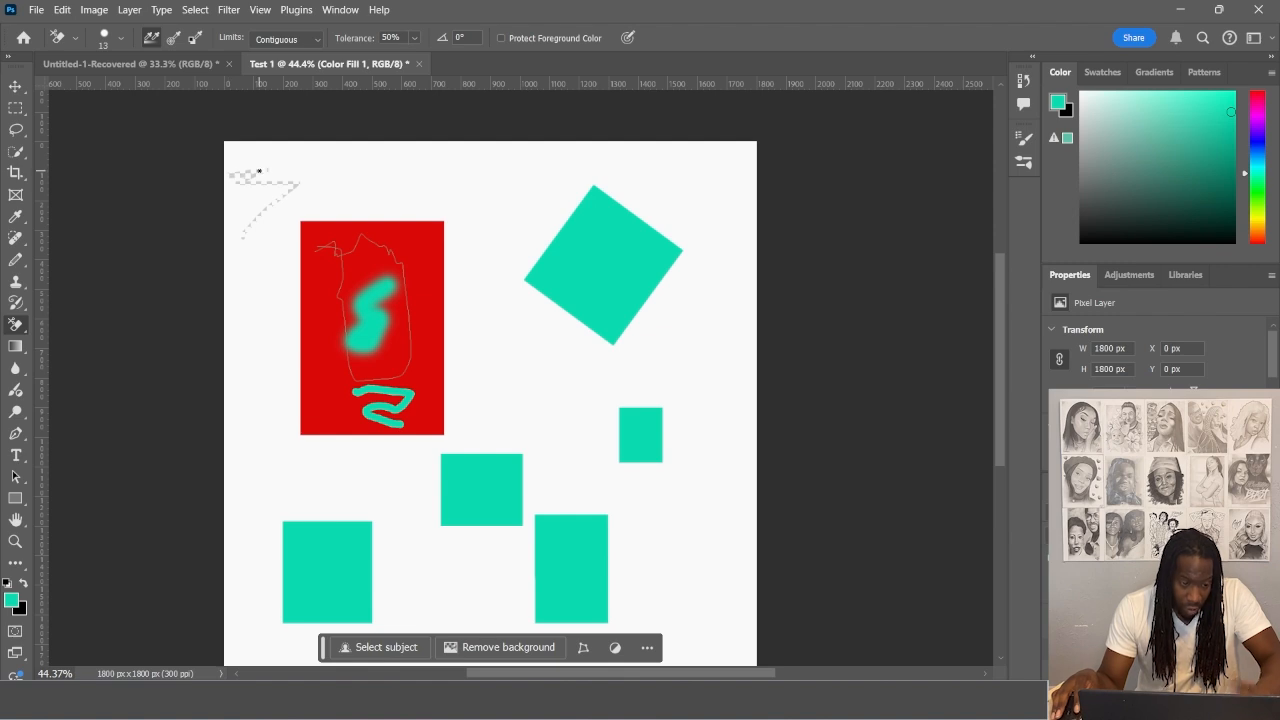
pyautogui.hotkey('ctrl', 'z')
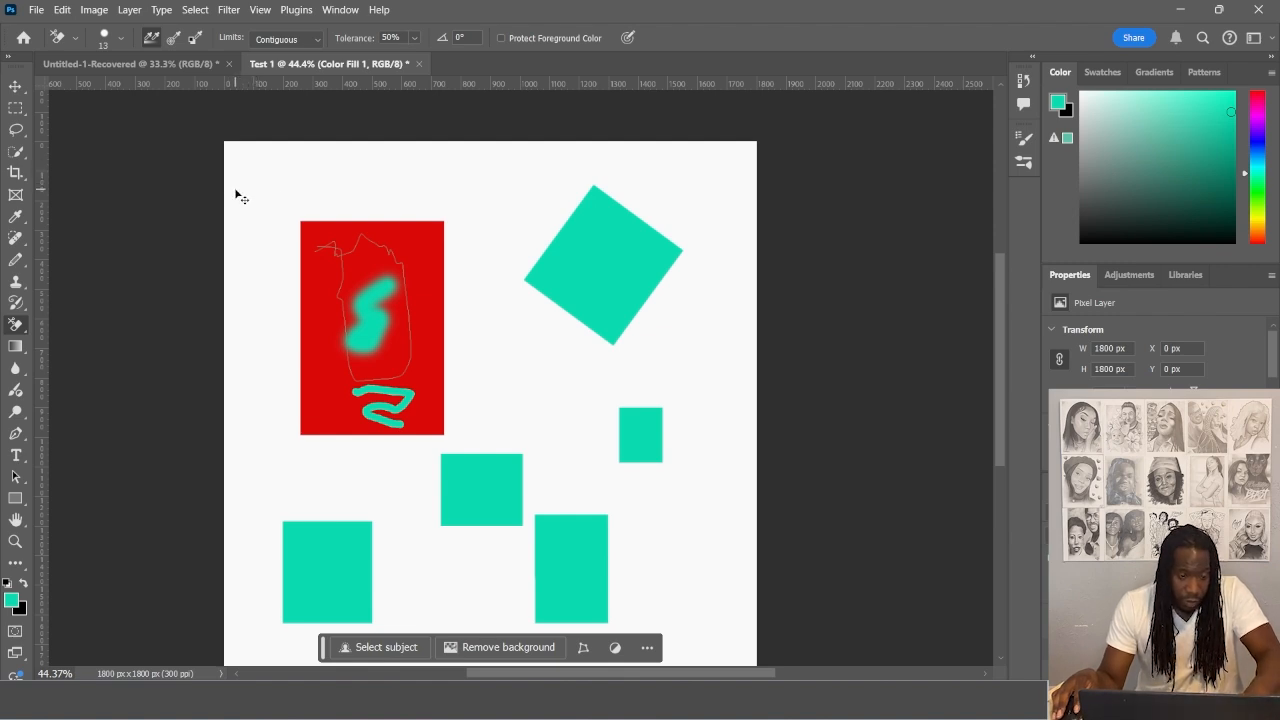
# Activate the Blur tool and enlarge its brush to 500 px
pyautogui.click(22, 349)
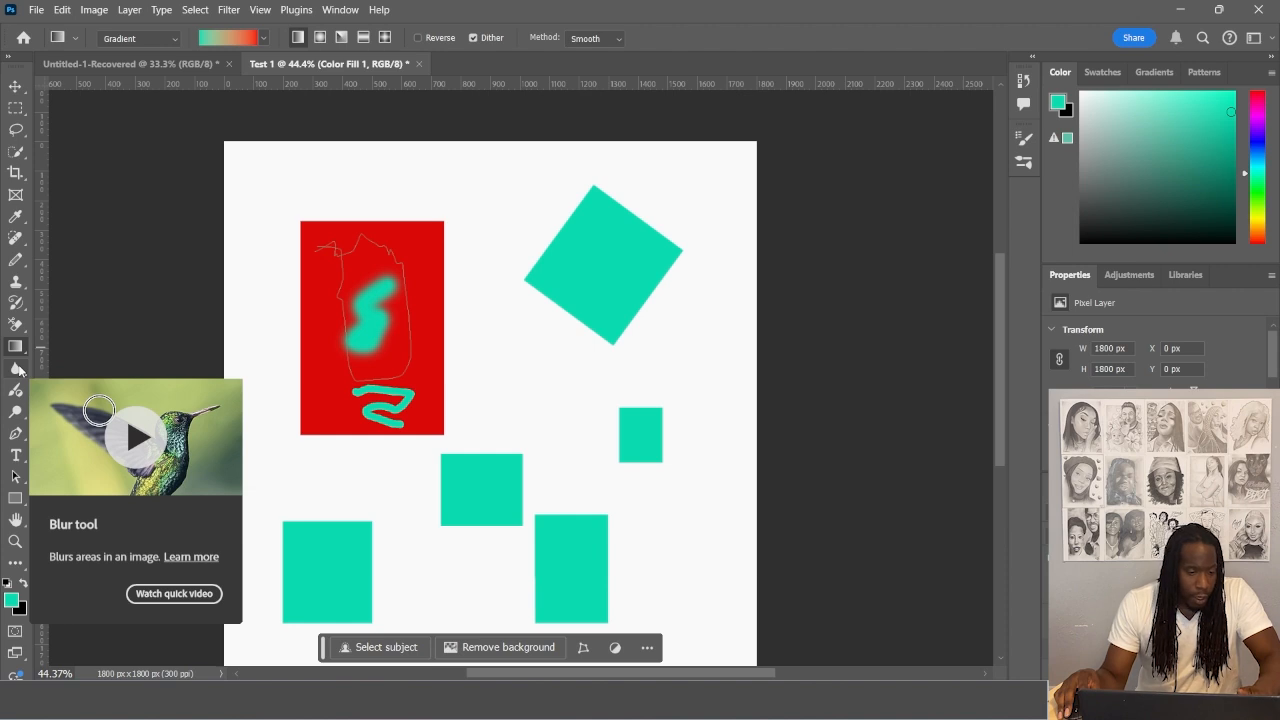
pyautogui.click(16, 369)
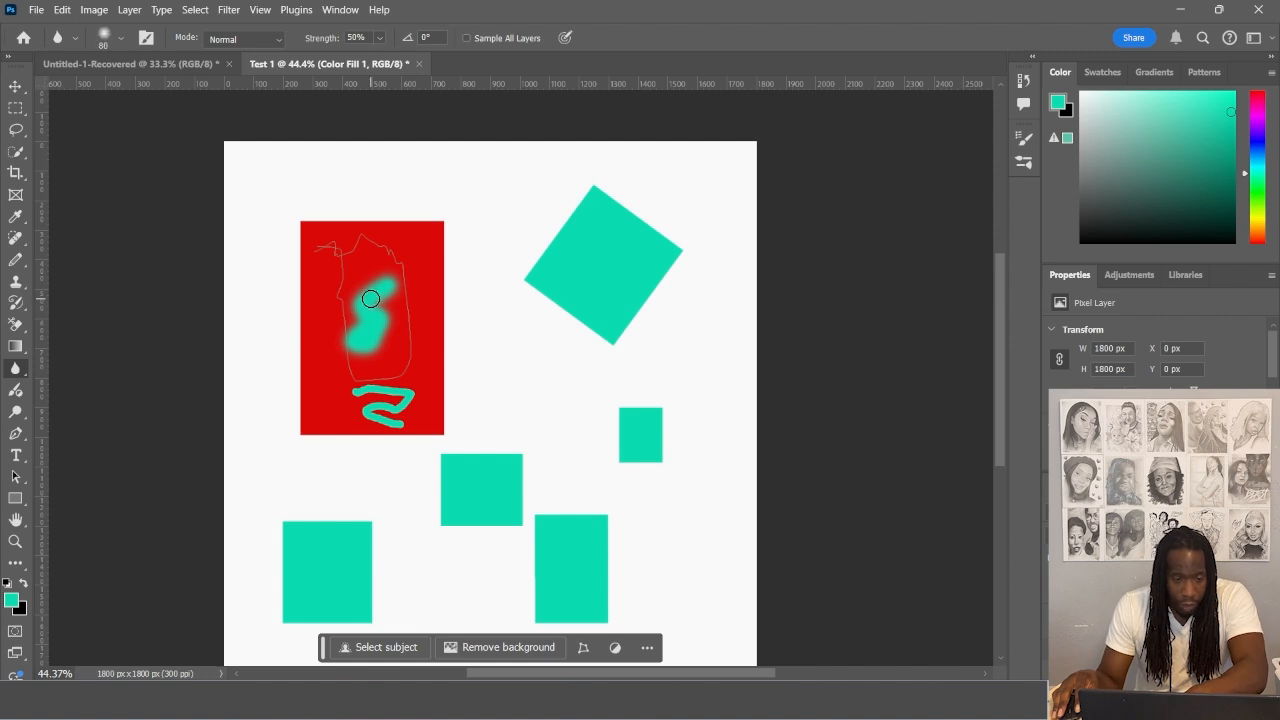
pyautogui.press(']')
pyautogui.press(']')
pyautogui.press(']')
pyautogui.press(']')
pyautogui.press(']')
pyautogui.press(']')
pyautogui.press(']')
pyautogui.press(']')
pyautogui.press(']')
pyautogui.press(']')
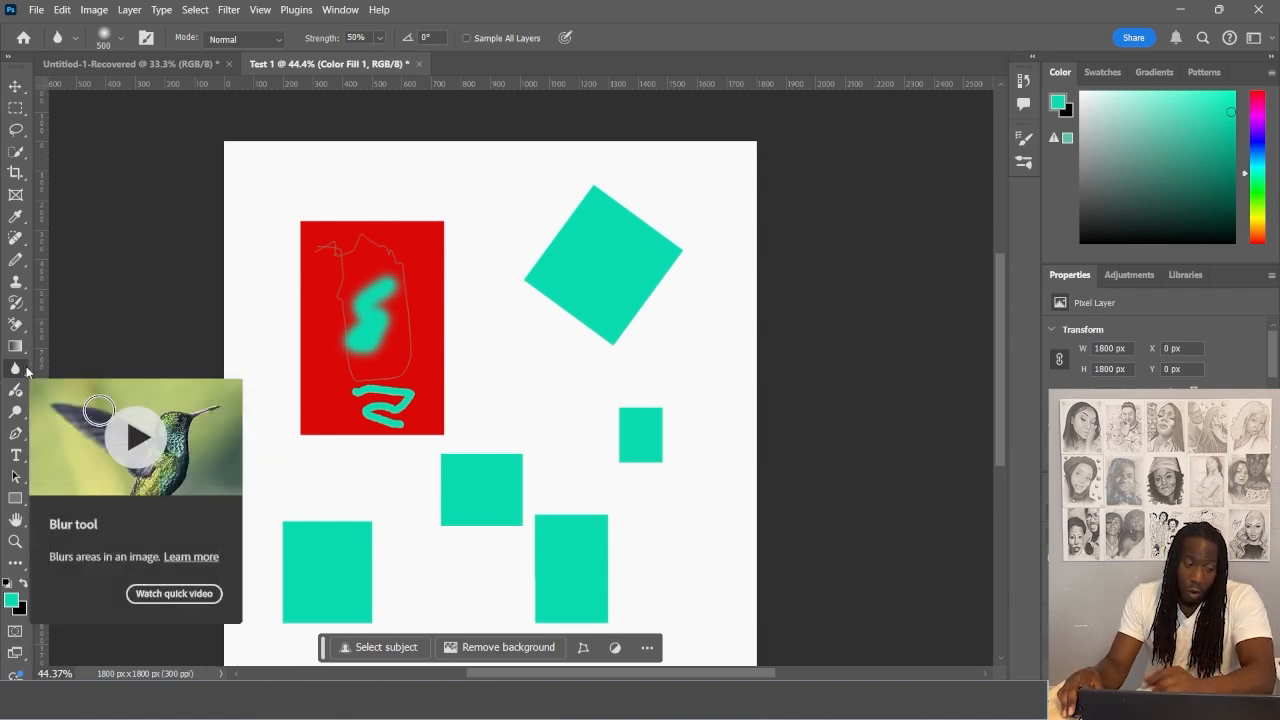
# Watch the Blur tool's quick video, close it and make Layer 1 the active layer
pyautogui.hotkey('ctrl', 'f')
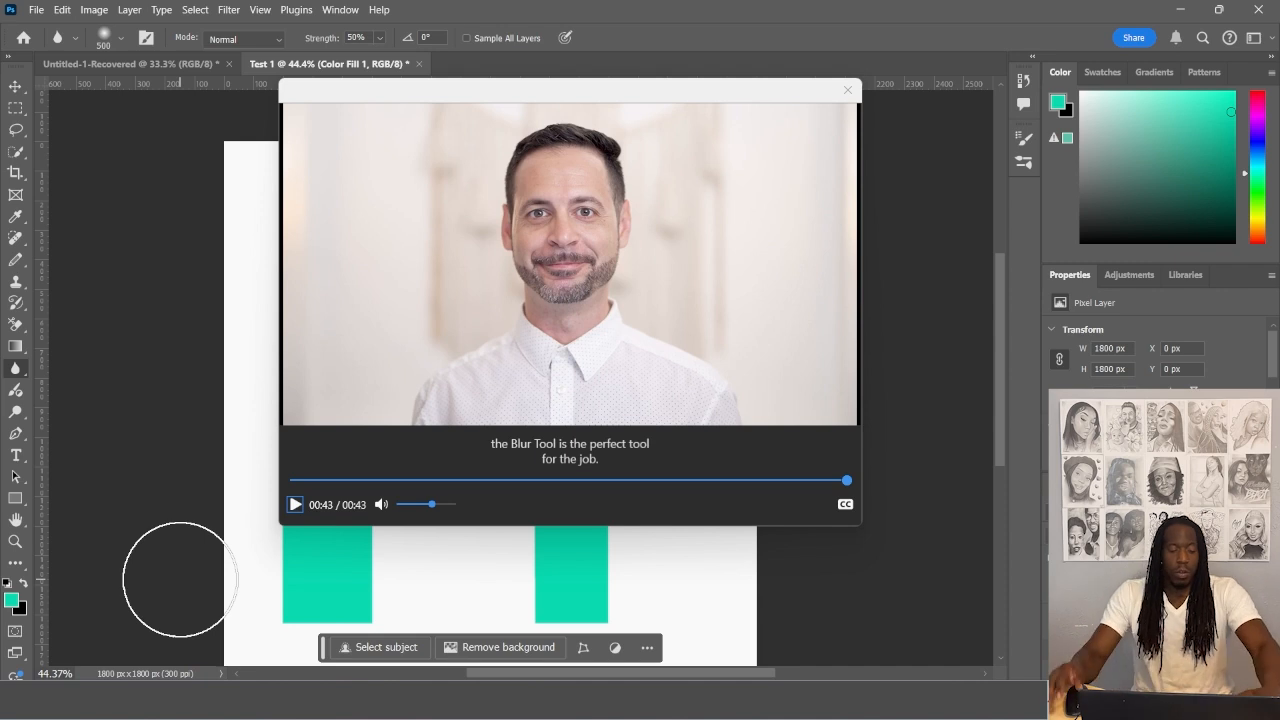
pyautogui.click(847, 90)
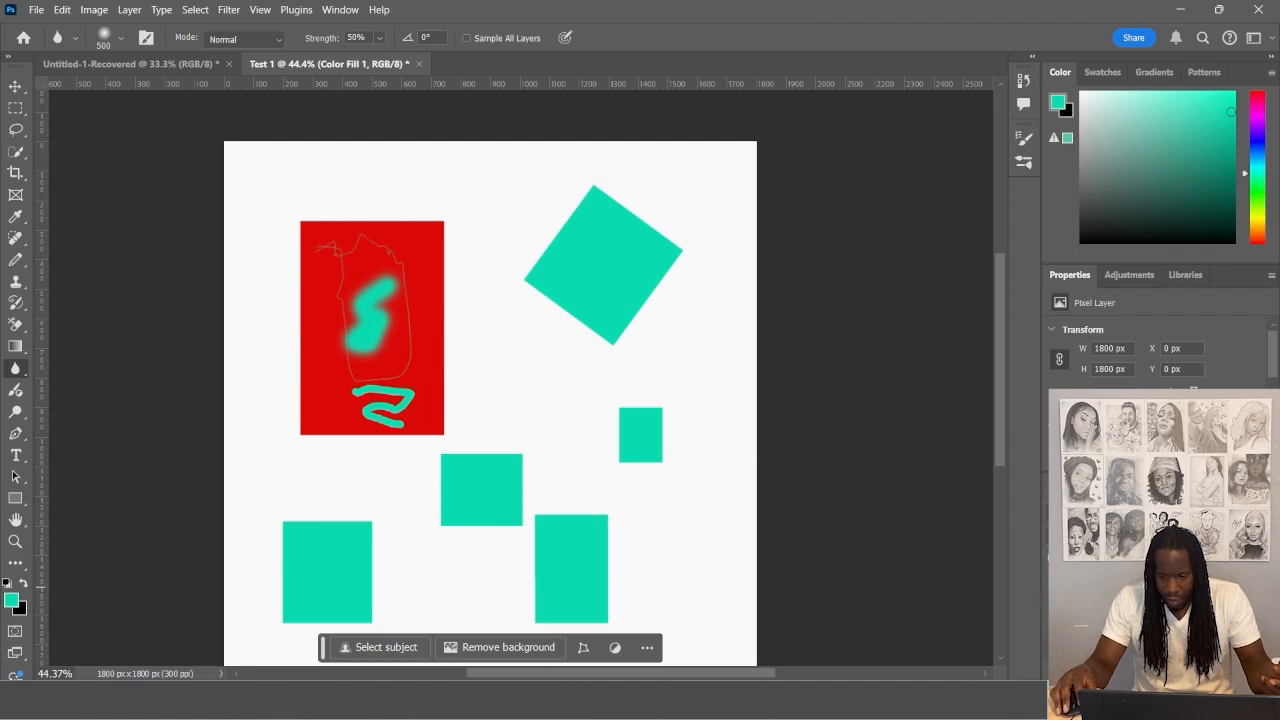
pyautogui.click(1130, 596)
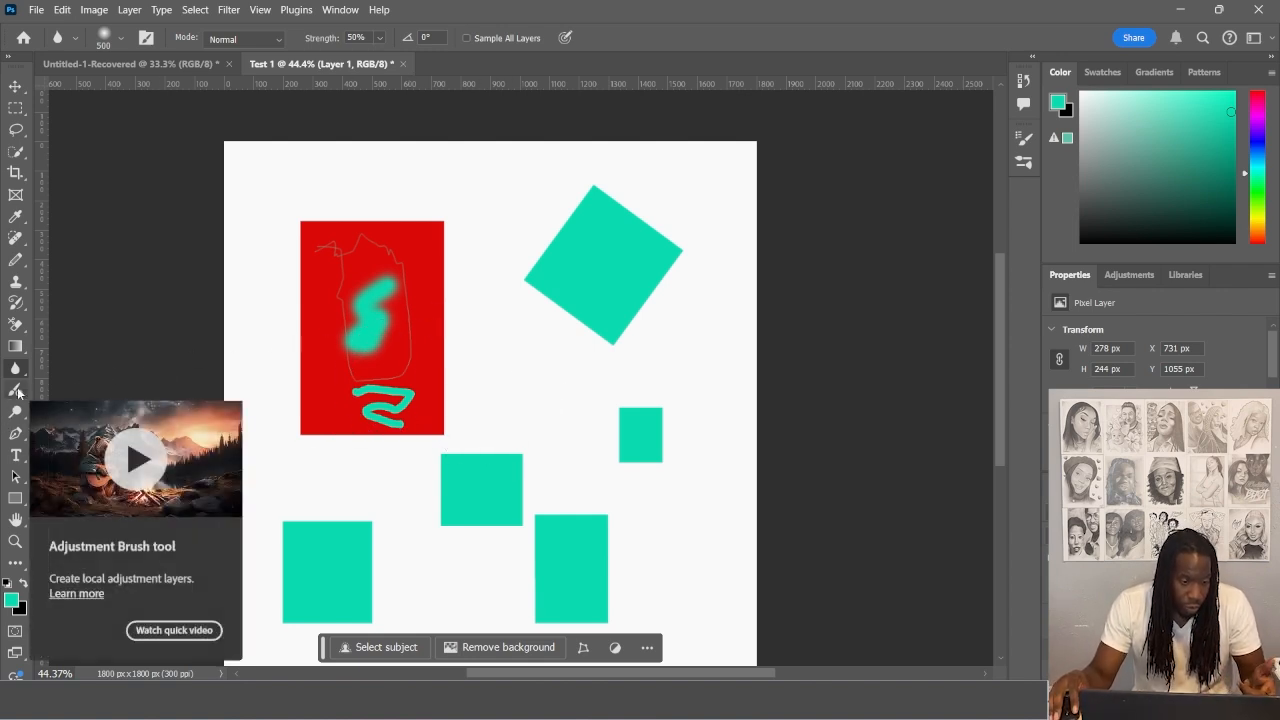
# Watch the Adjustment Brush tool's quick video, activate that tool and close the video
pyautogui.click(165, 631)
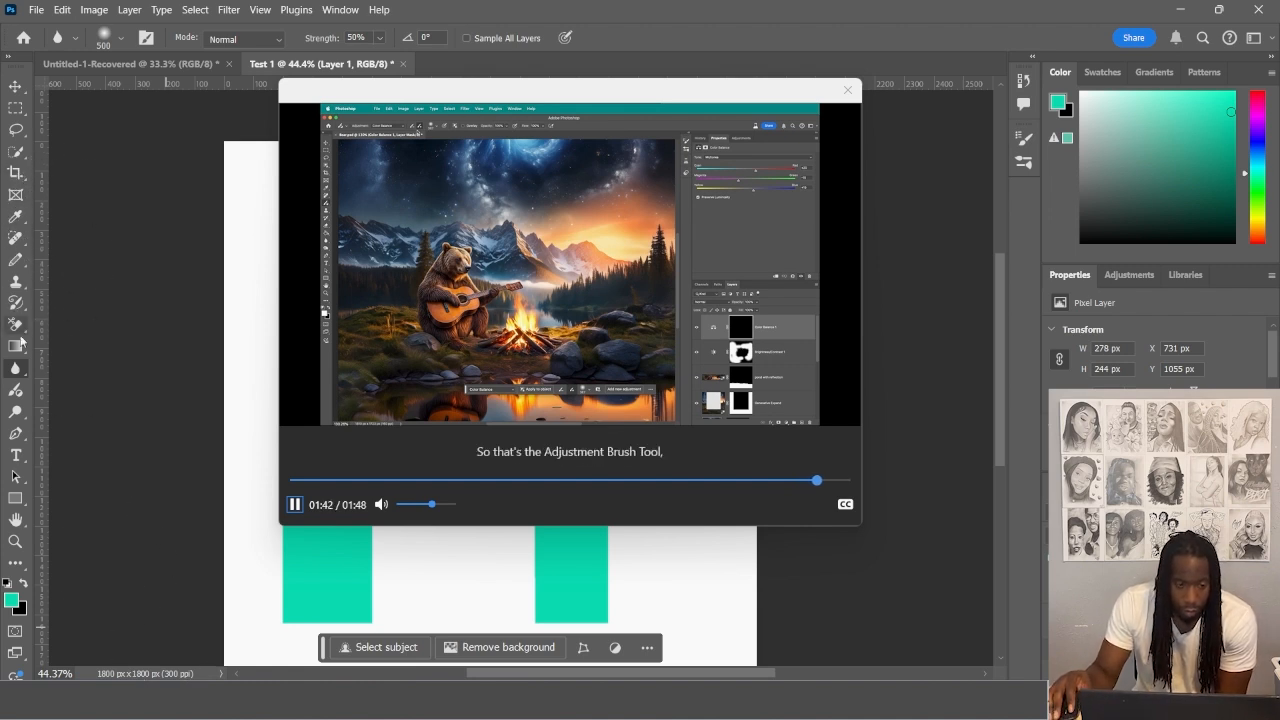
pyautogui.moveTo(18, 396)
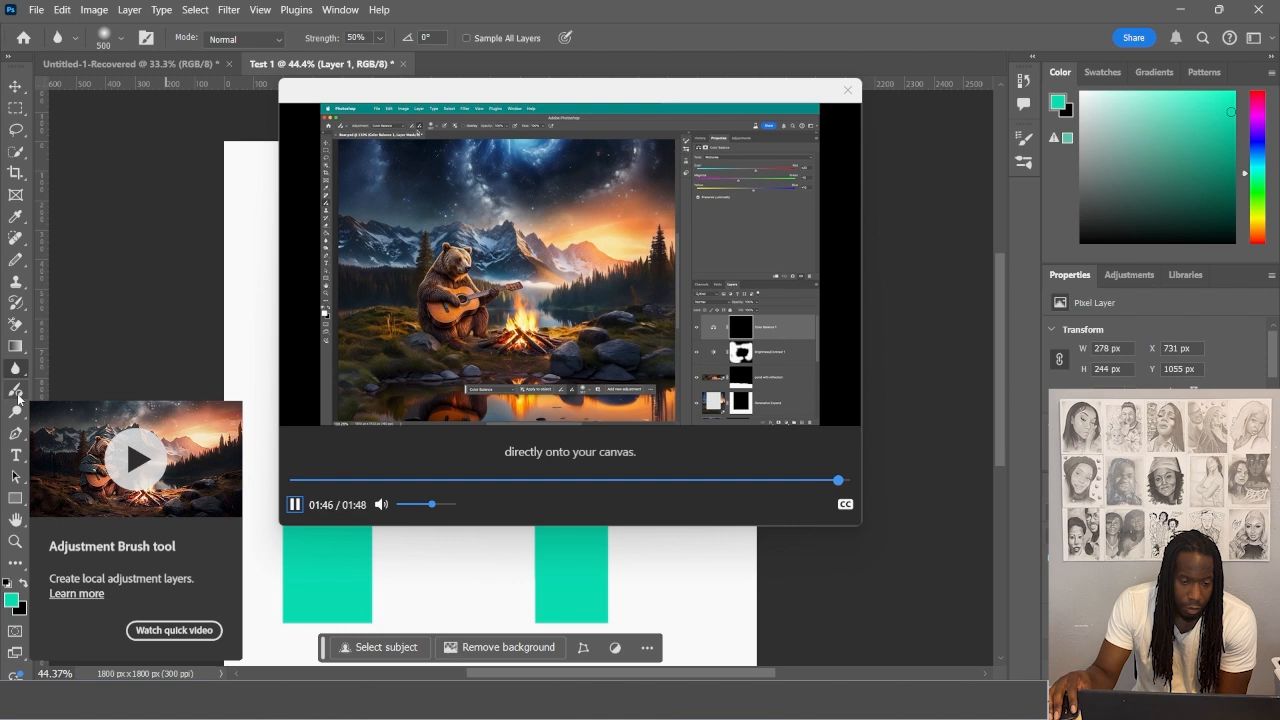
pyautogui.click(18, 396)
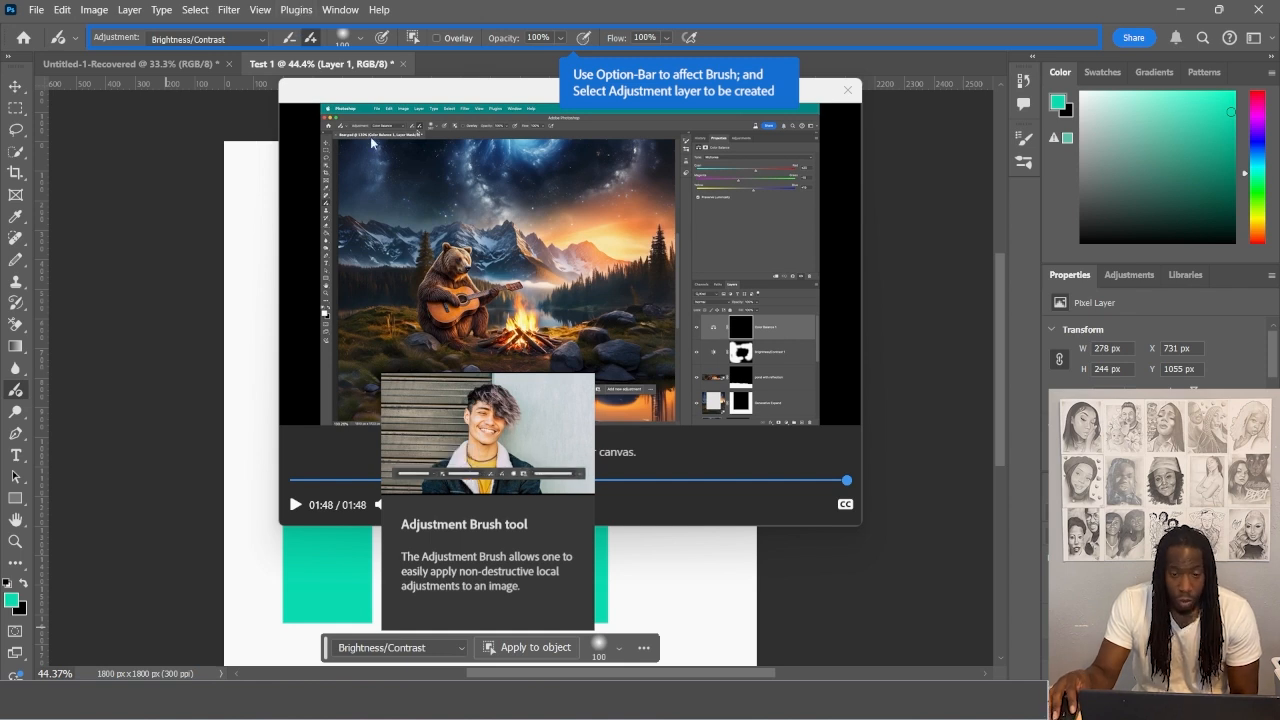
pyautogui.click(848, 91)
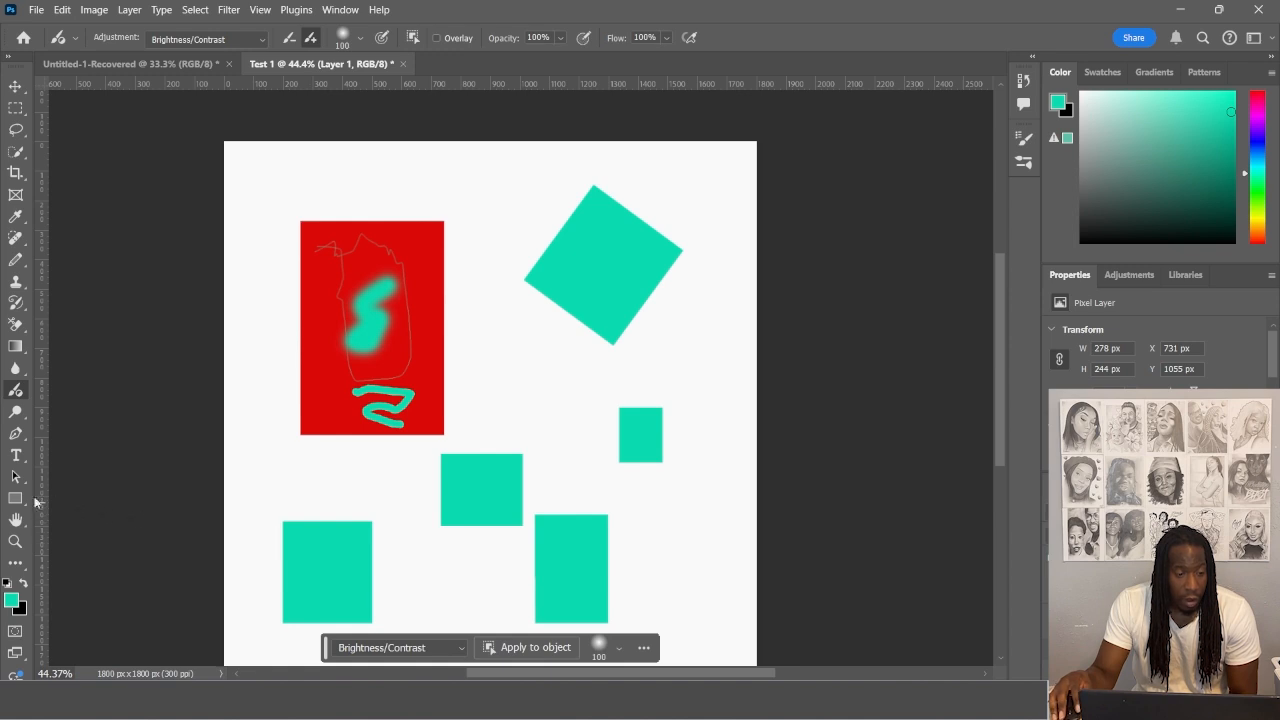
# Activate the Dodge tool, show its variants and switch to the Burn tool
pyautogui.click(15, 416)
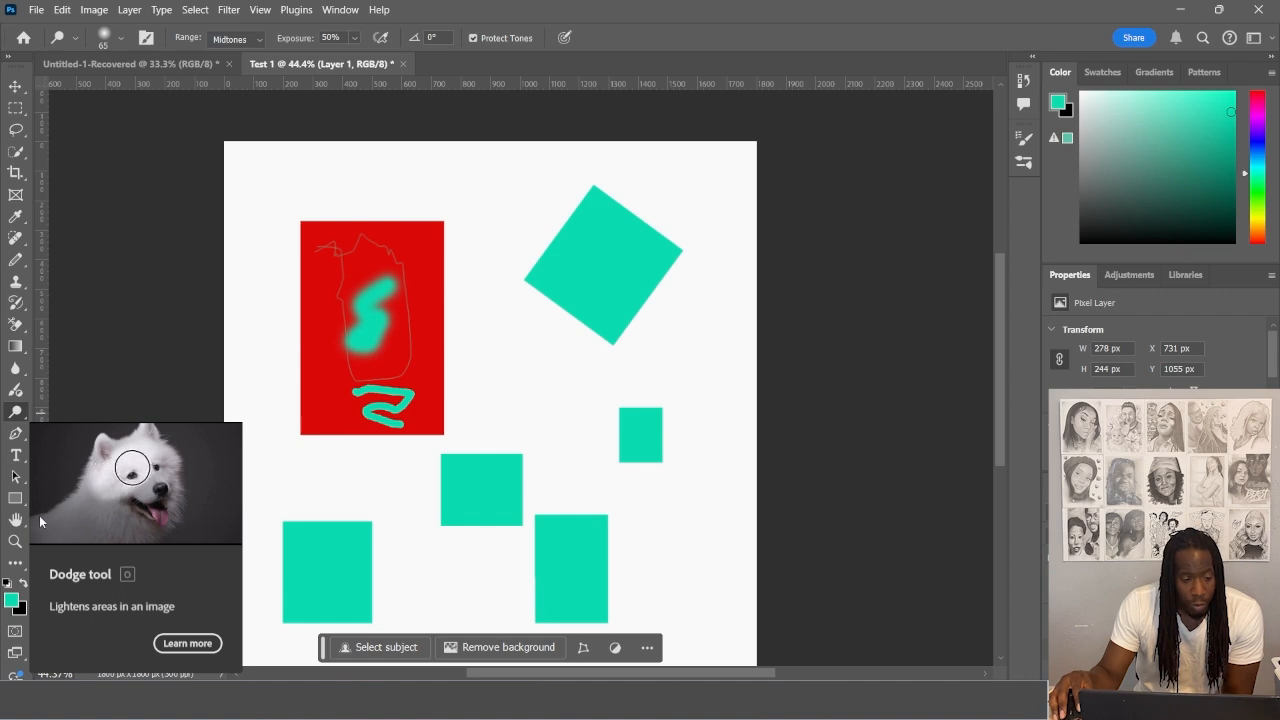
pyautogui.rightClick(15, 414)
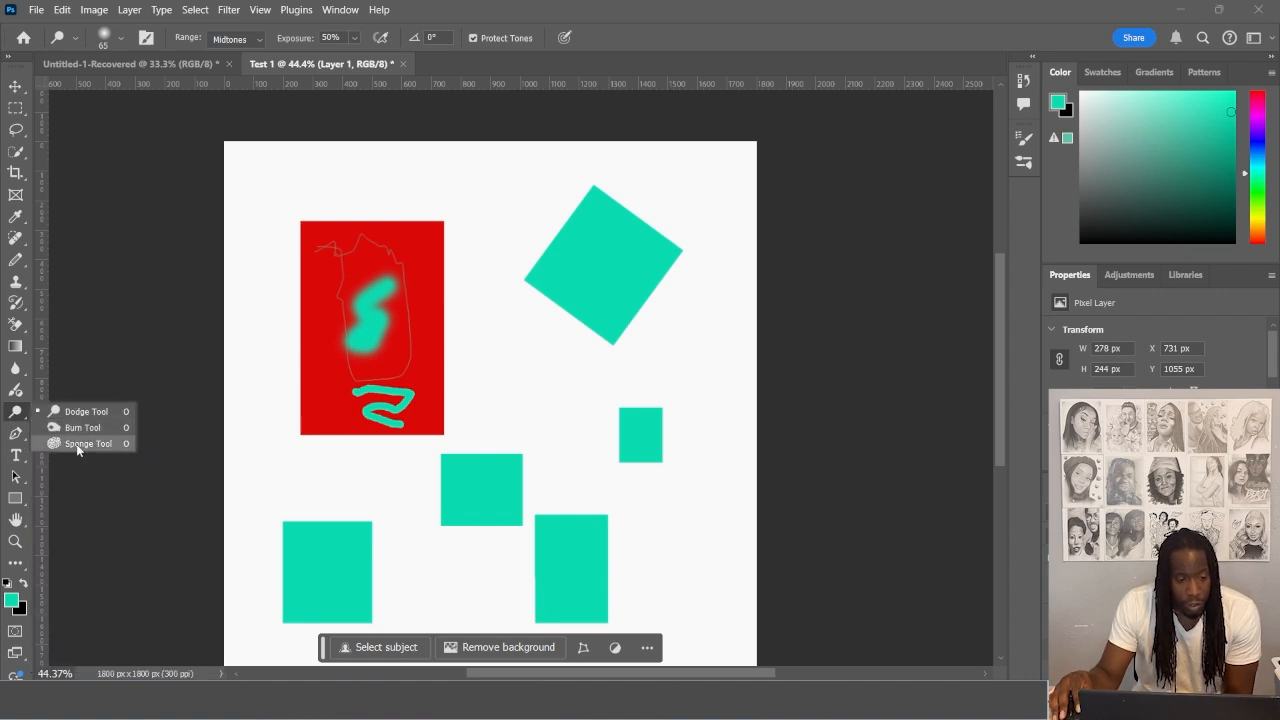
pyautogui.click(18, 412)
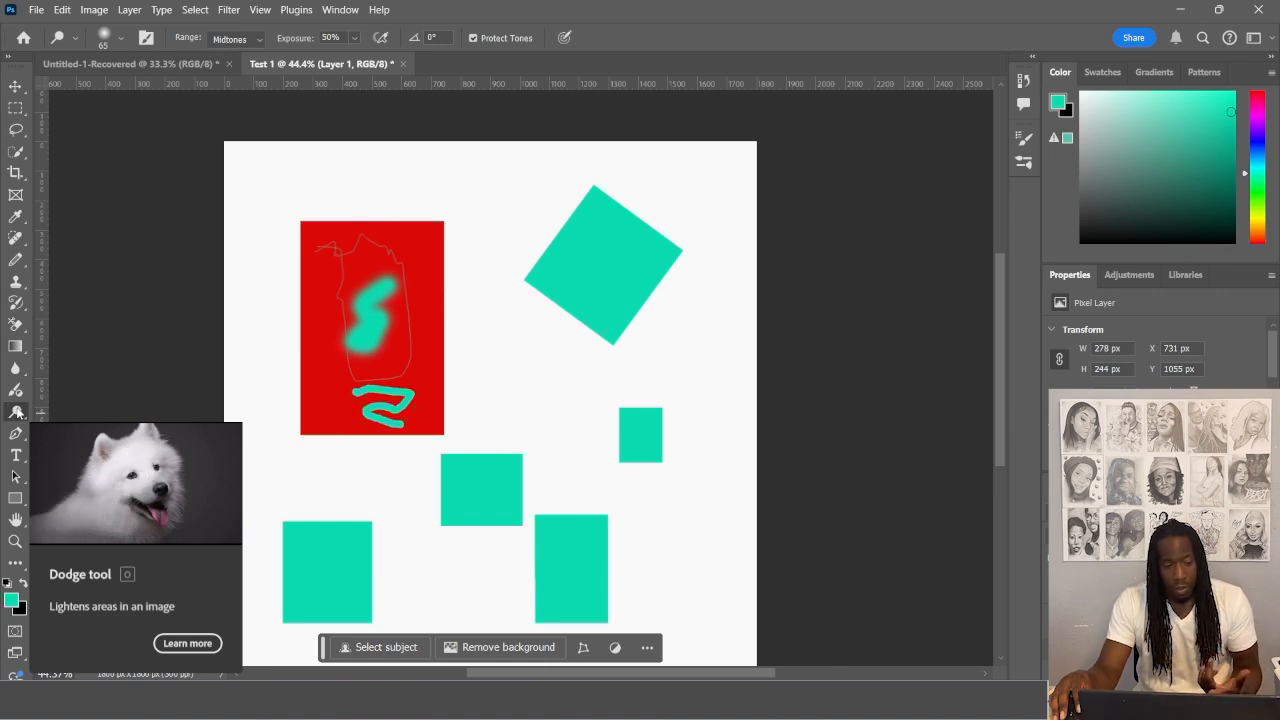
pyautogui.click(17, 412)
pyautogui.click(97, 432)
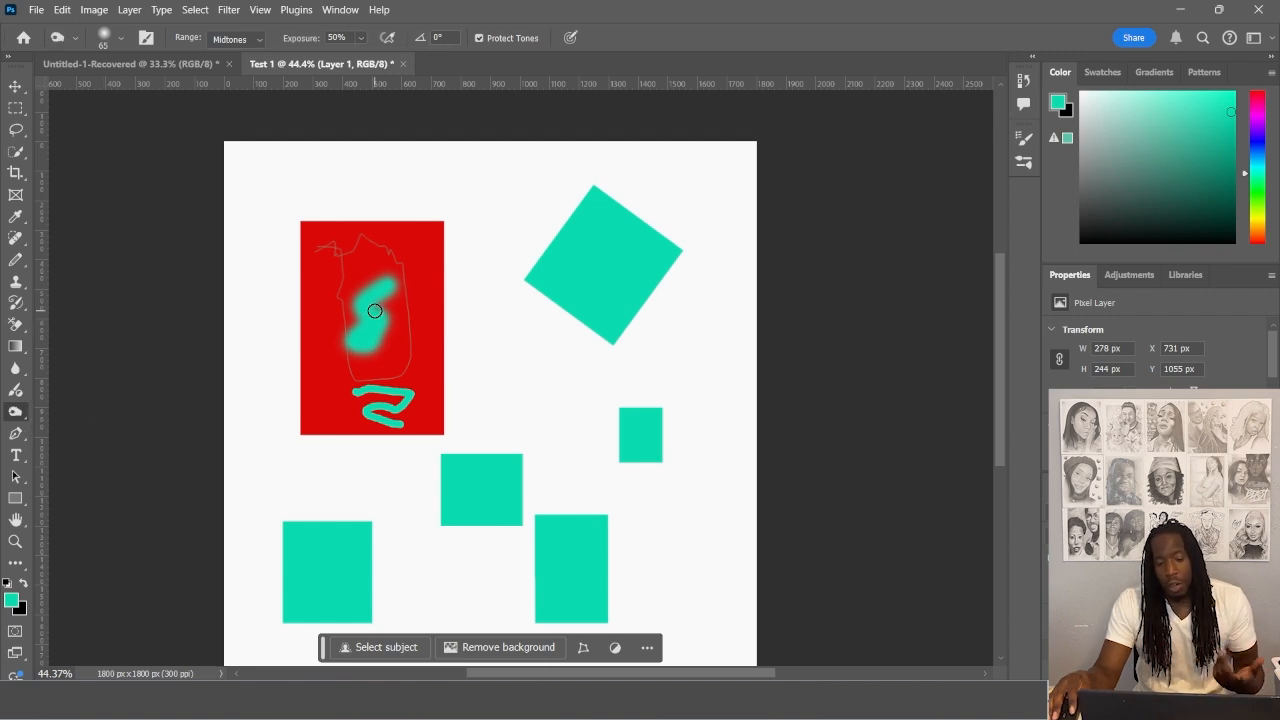
pyautogui.click(17, 415)
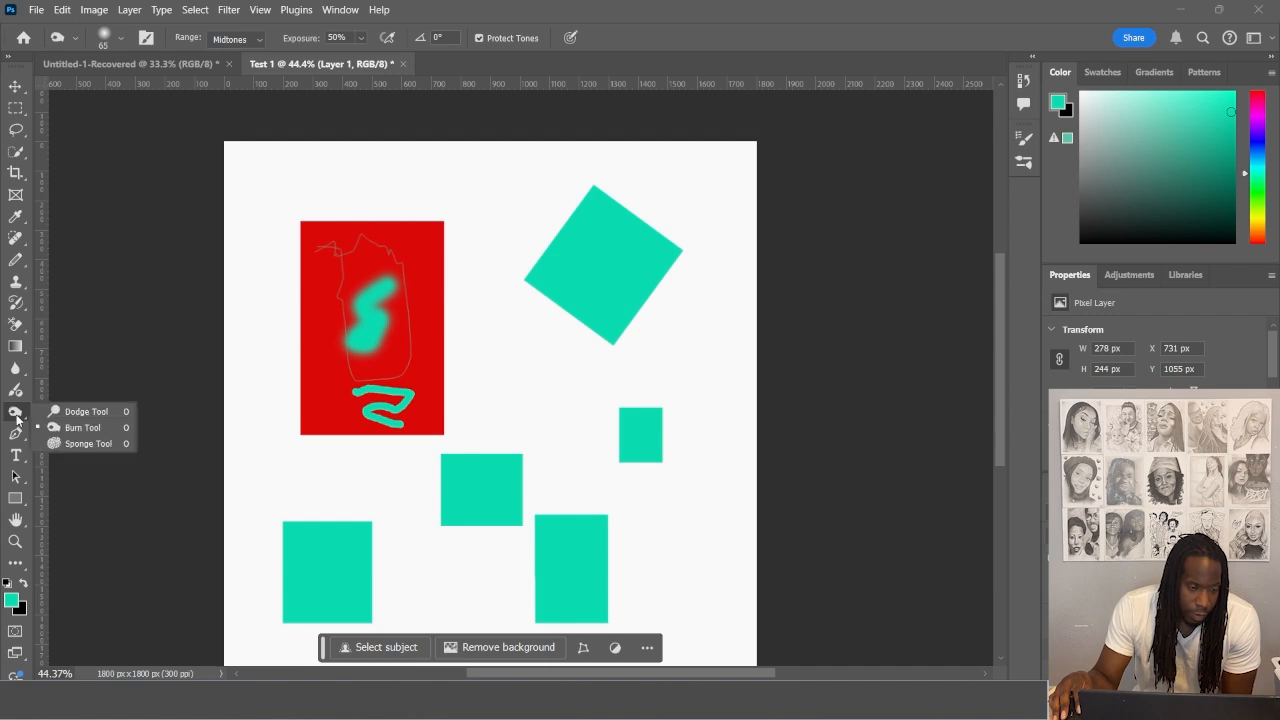
pyautogui.click(17, 418)
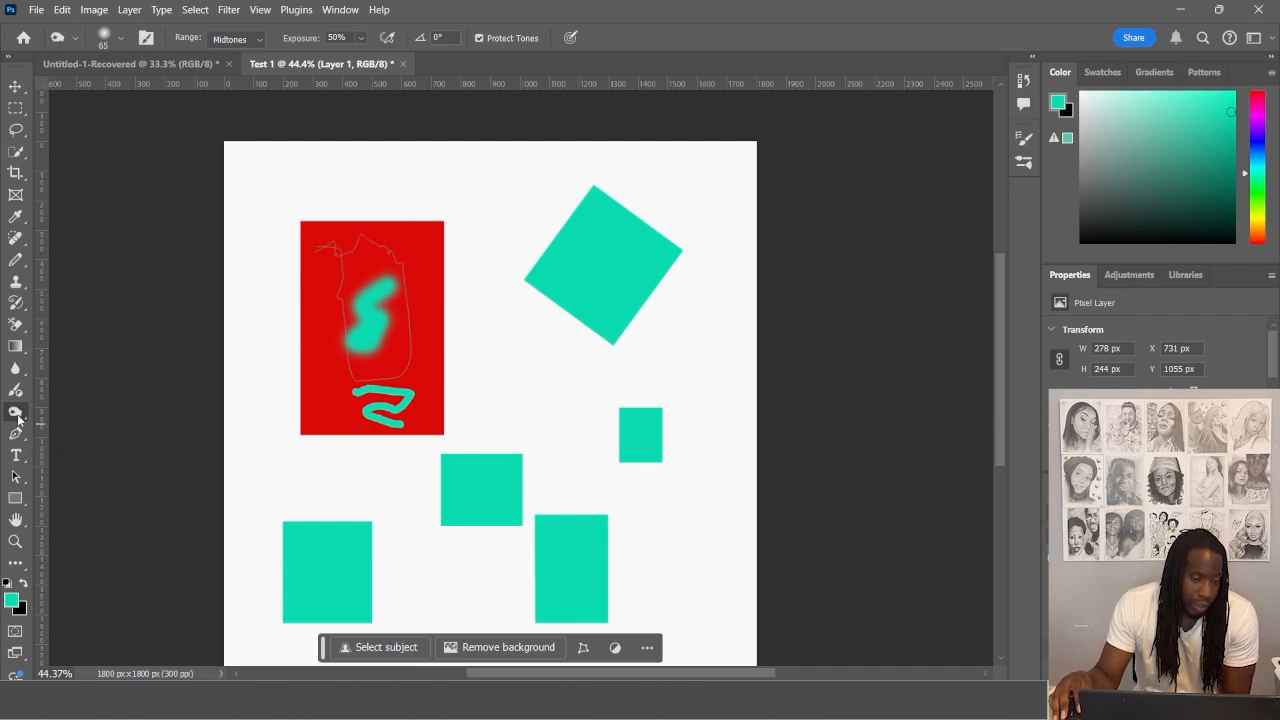
# Activate the Pen tool and draw a closed four-point path around the corners of the red rectangle
pyautogui.click(15, 438)
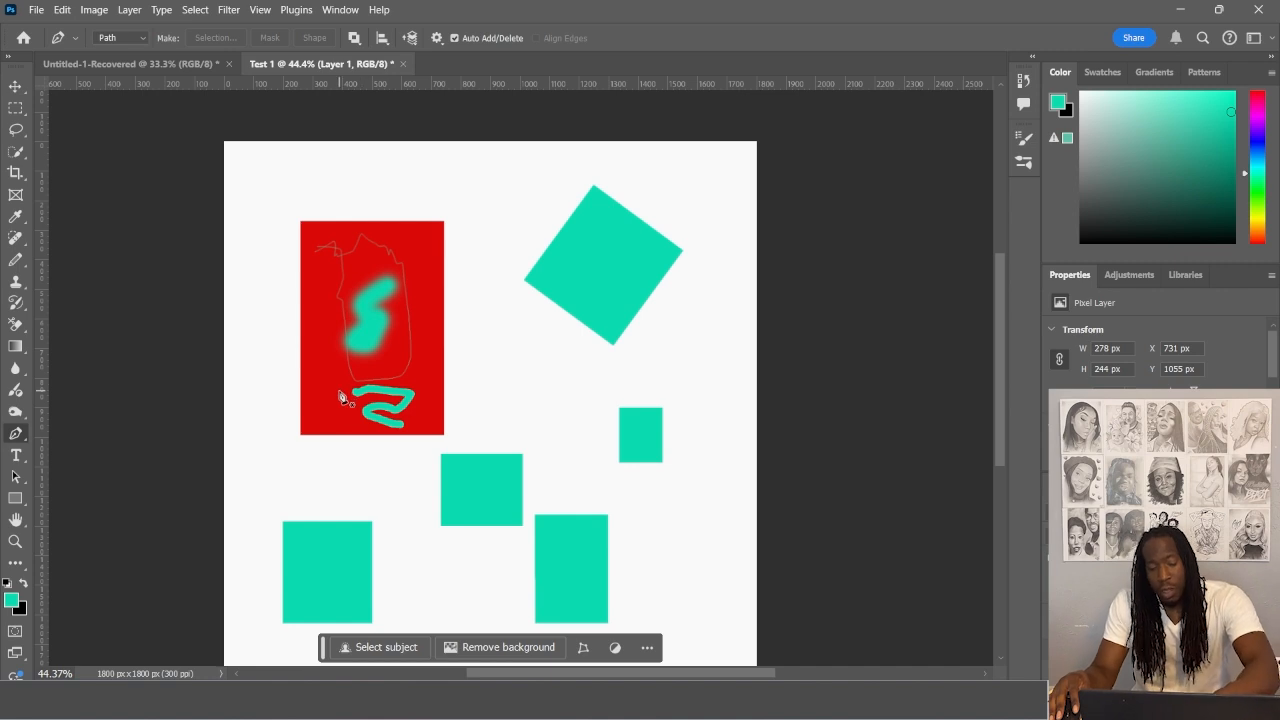
pyautogui.click(16, 172)
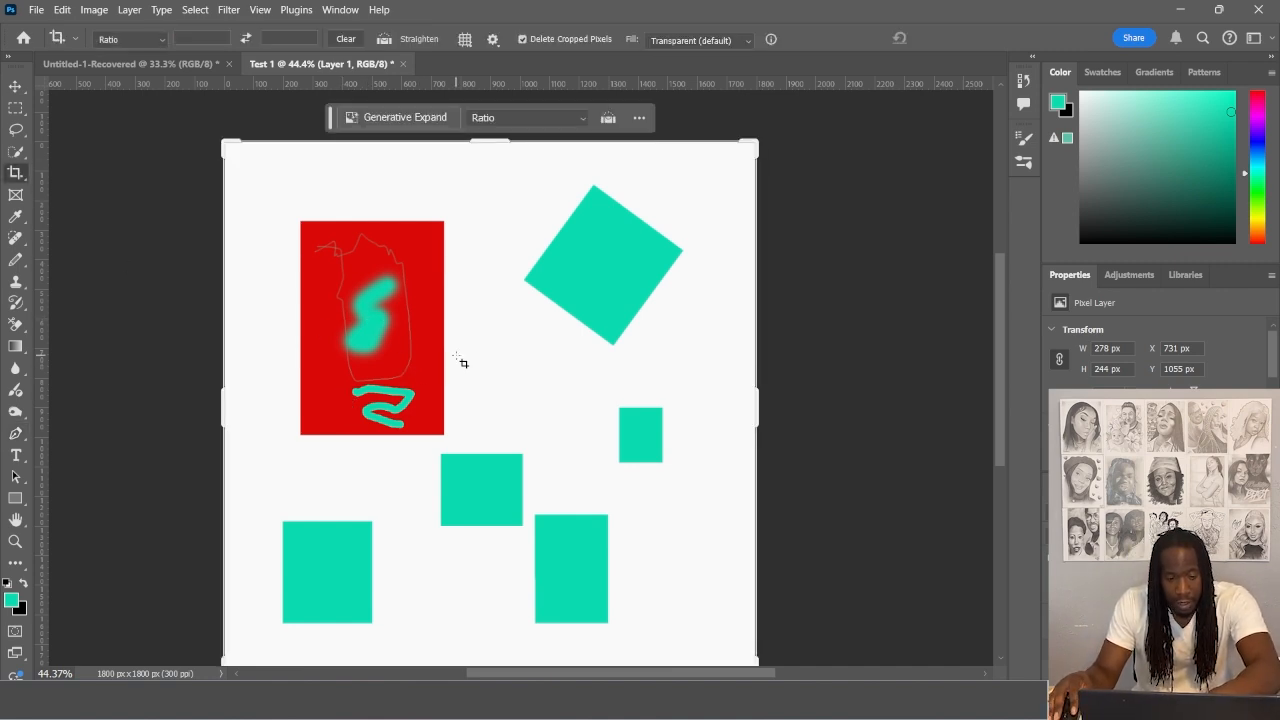
pyautogui.press('p')
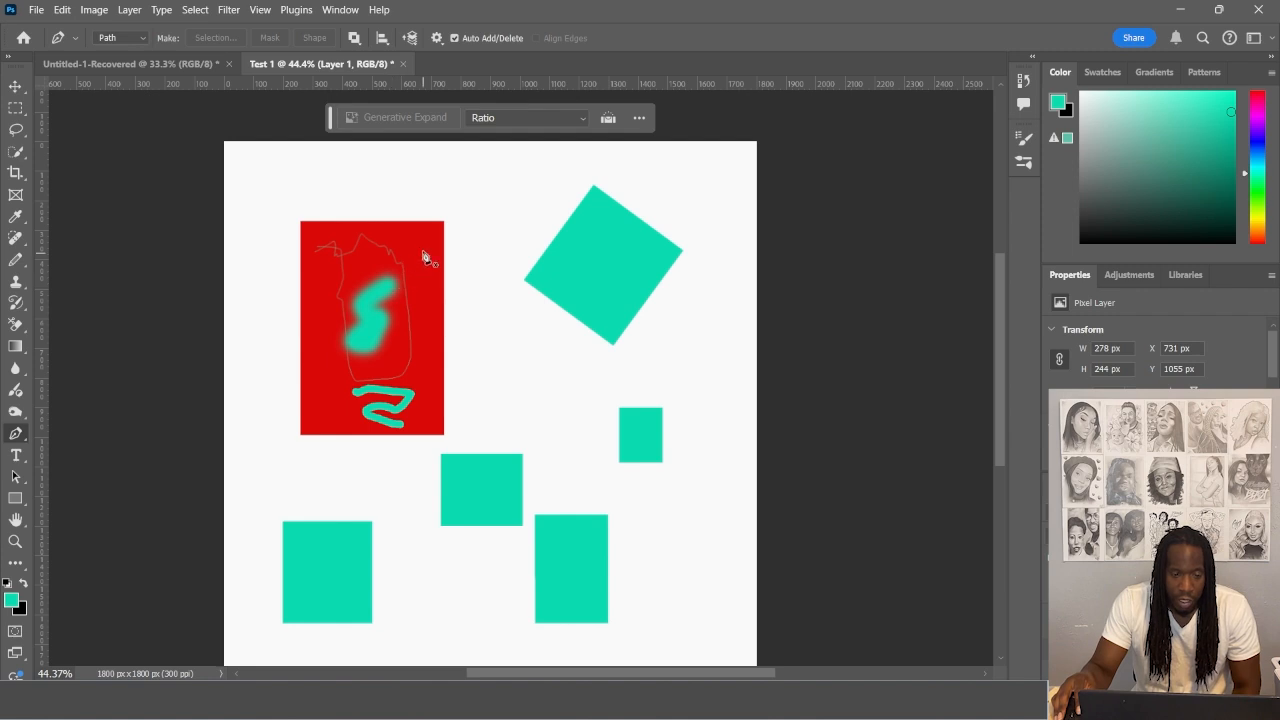
pyautogui.click(439, 223)
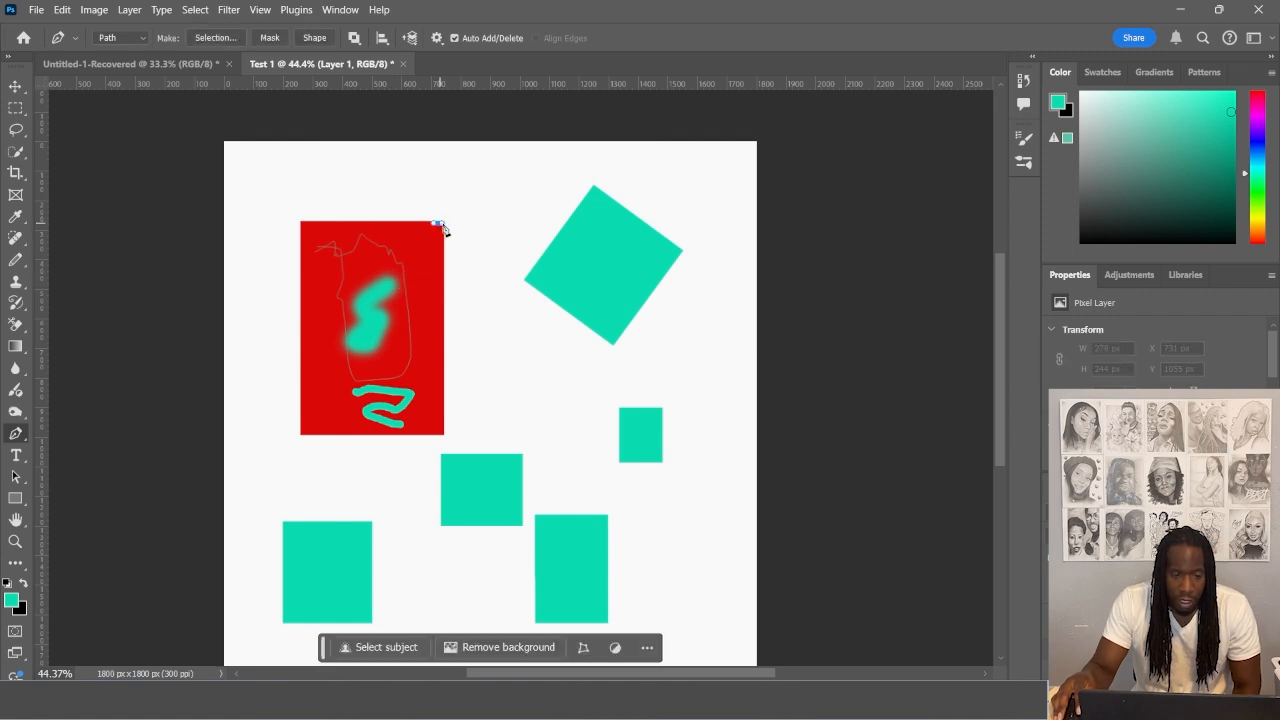
pyautogui.click(439, 436)
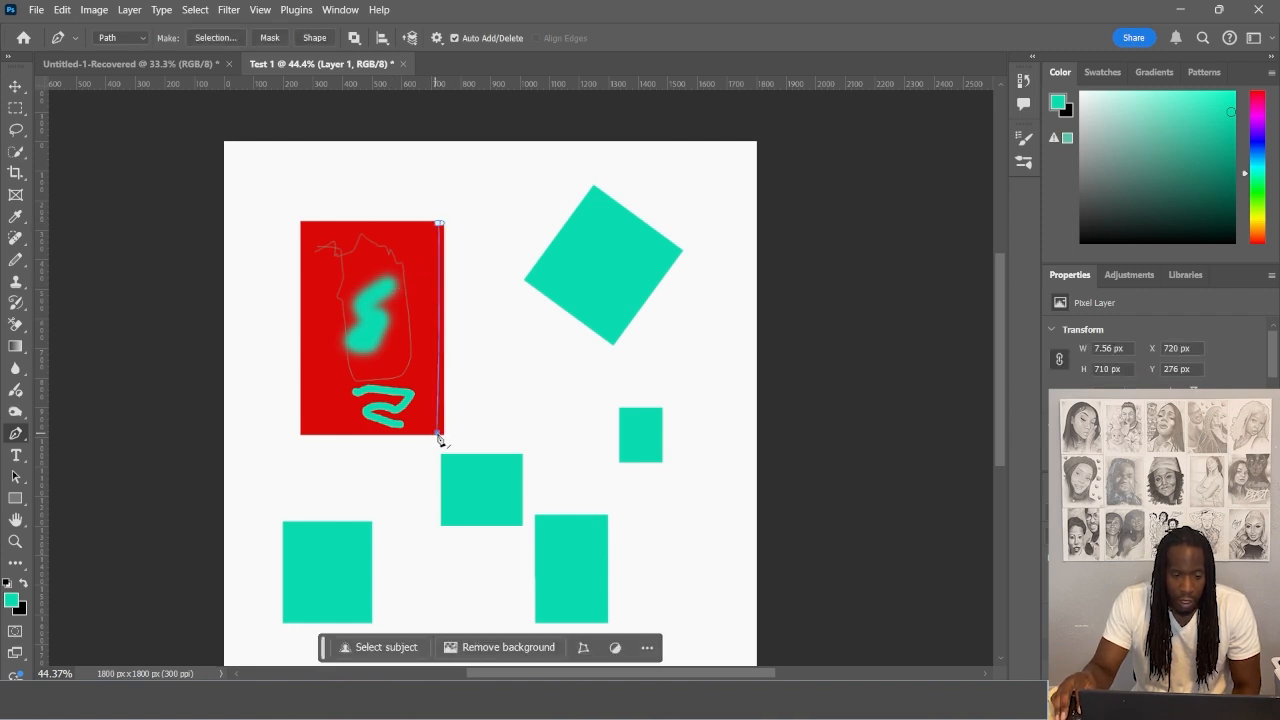
pyautogui.click(297, 436)
pyautogui.click(297, 224)
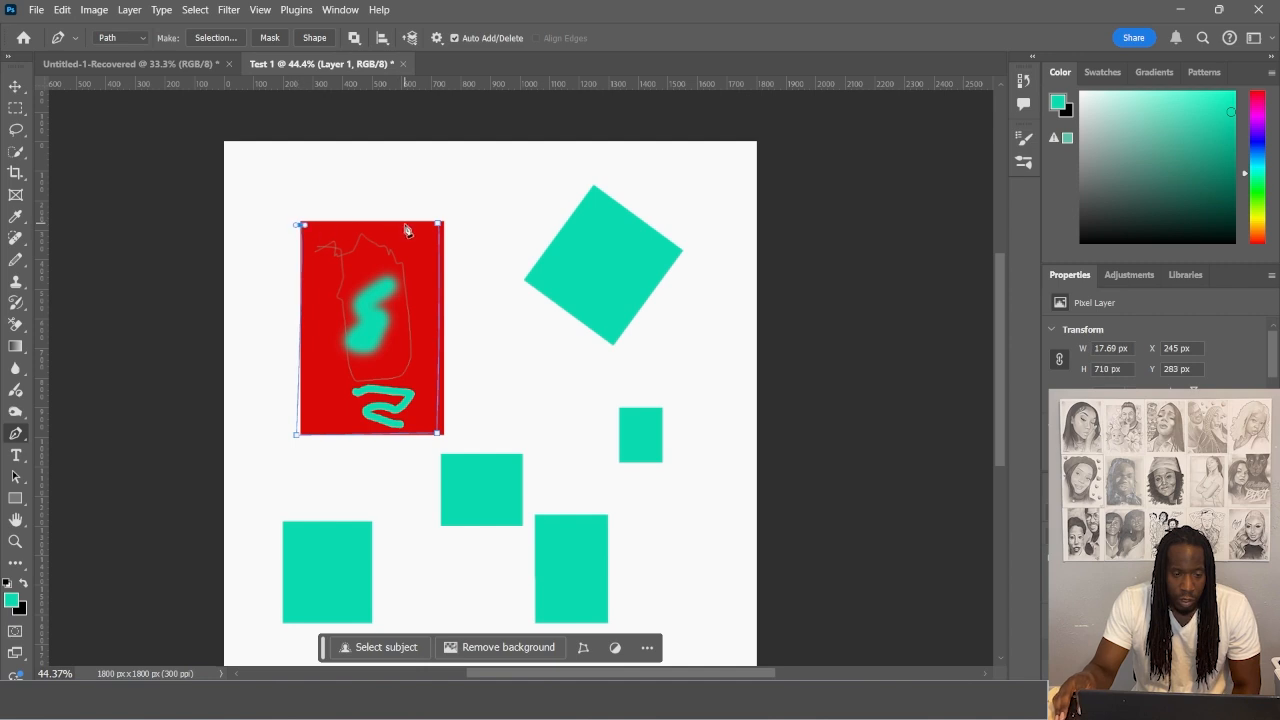
pyautogui.click(436, 222)
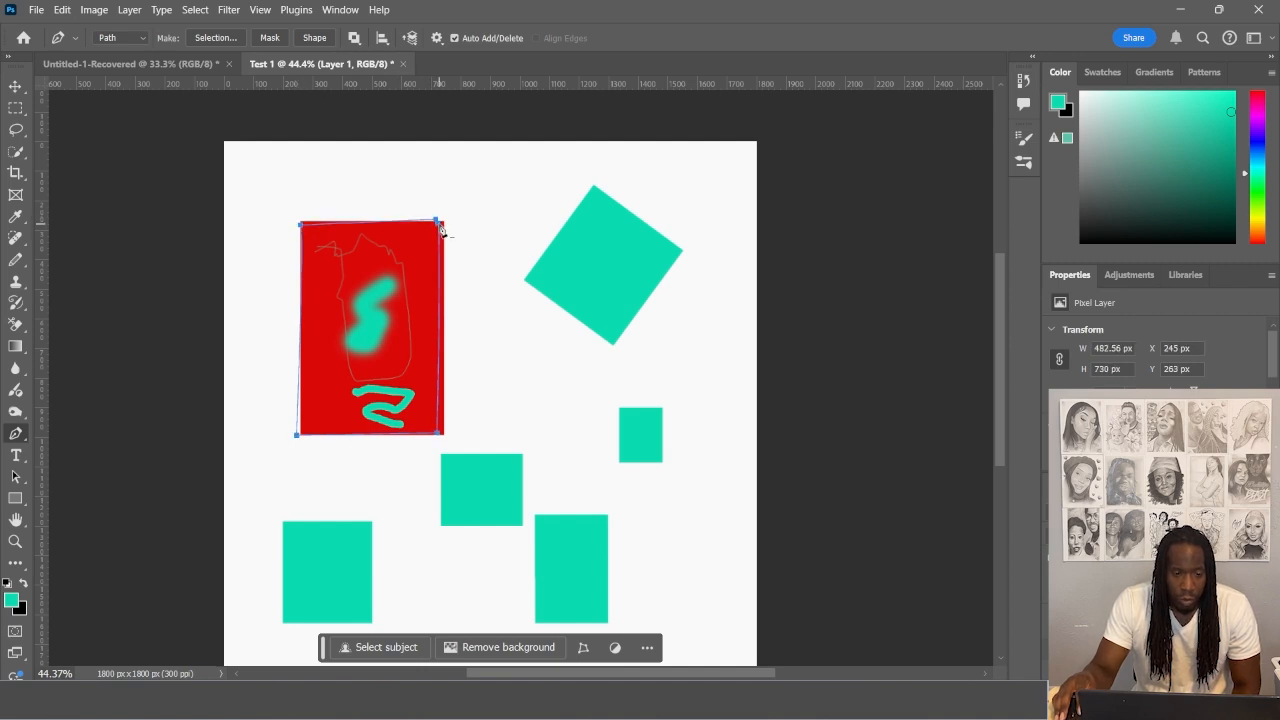
# Make a new anti-aliased selection from the path with a feather radius of 0 pixels
pyautogui.rightClick(438, 229)
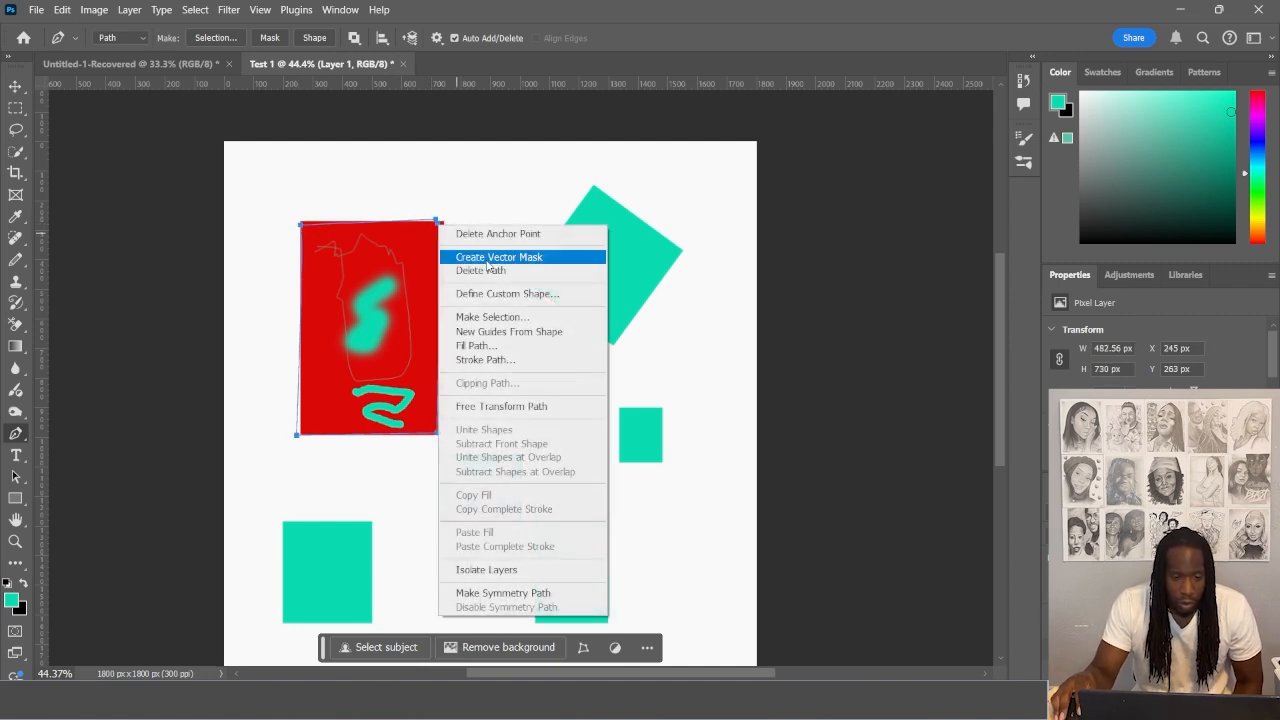
pyautogui.click(492, 317)
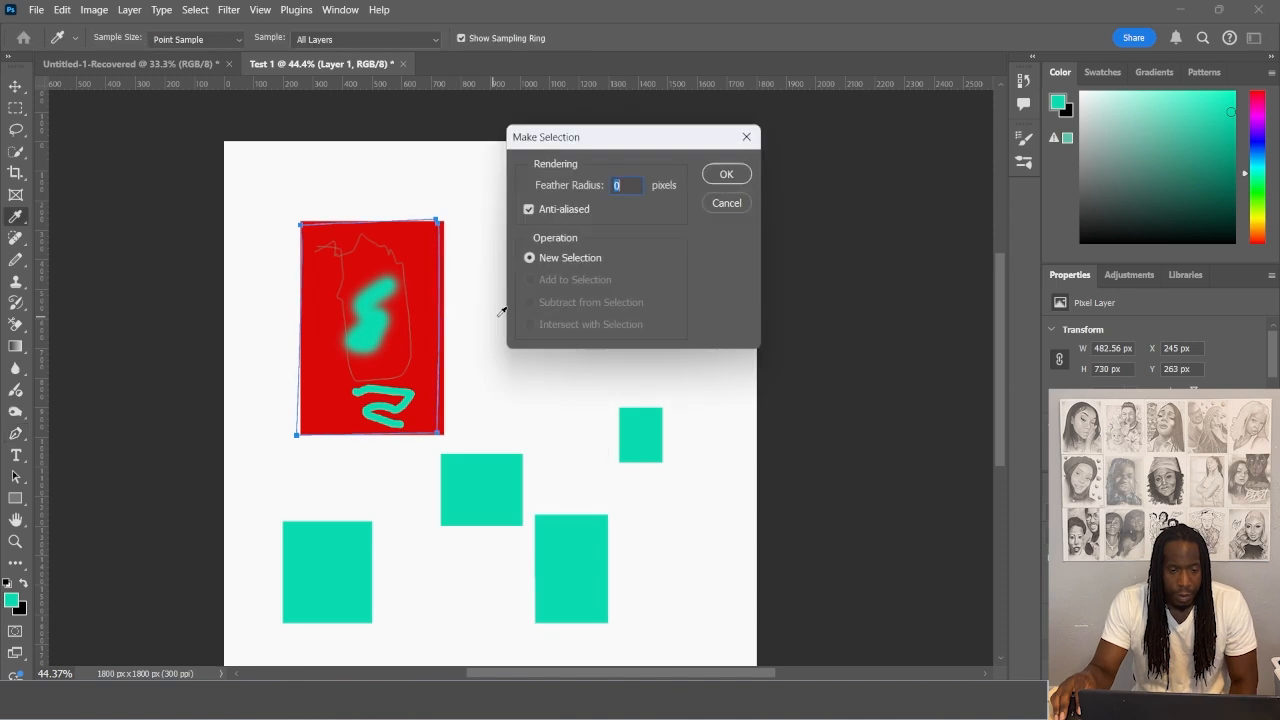
pyautogui.click(740, 176)
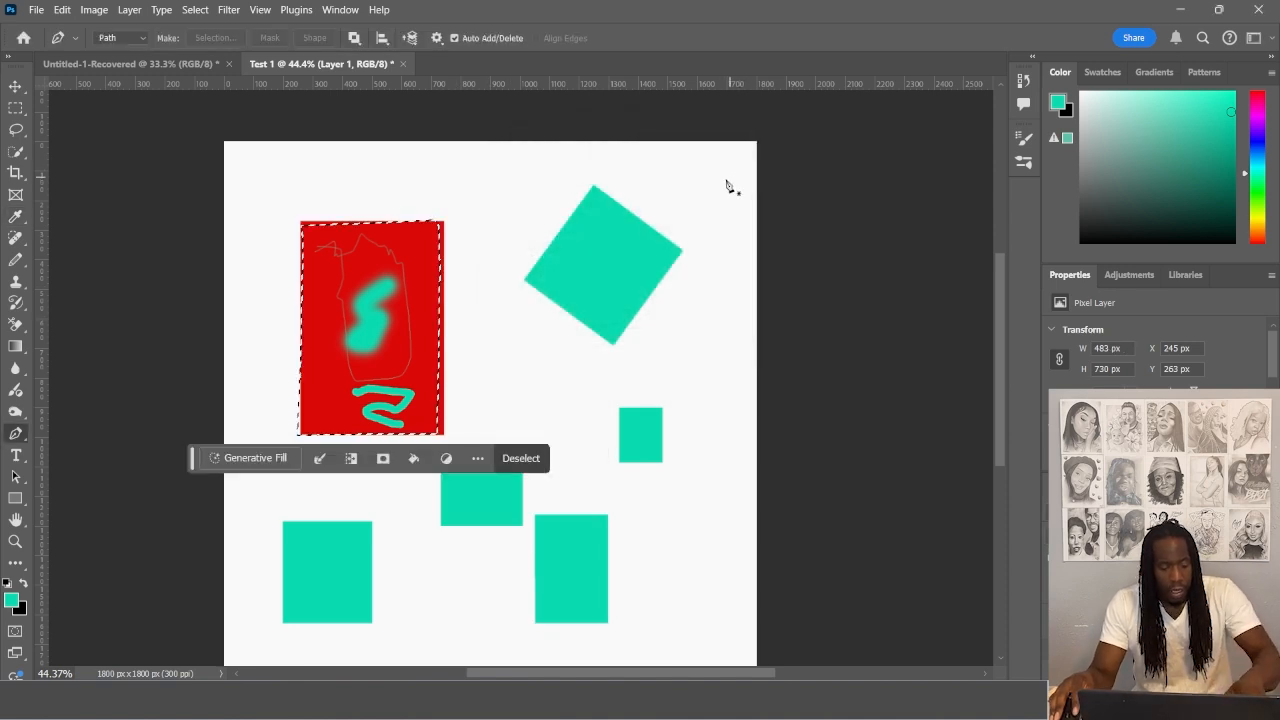
# Cut the selected area out of the Color Fill 1 layer, and undo both the cut and the selection
pyautogui.hotkey('ctrl', 'x')
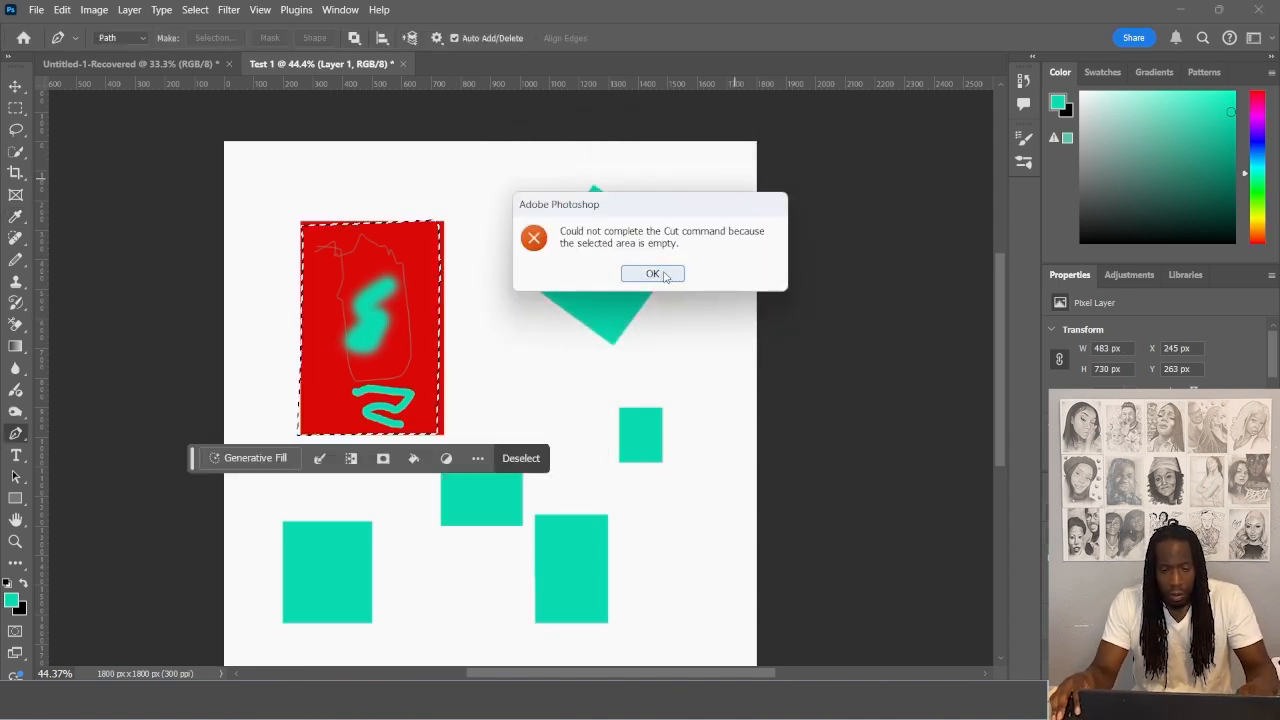
pyautogui.click(652, 274)
pyautogui.hotkey('alt', '[')
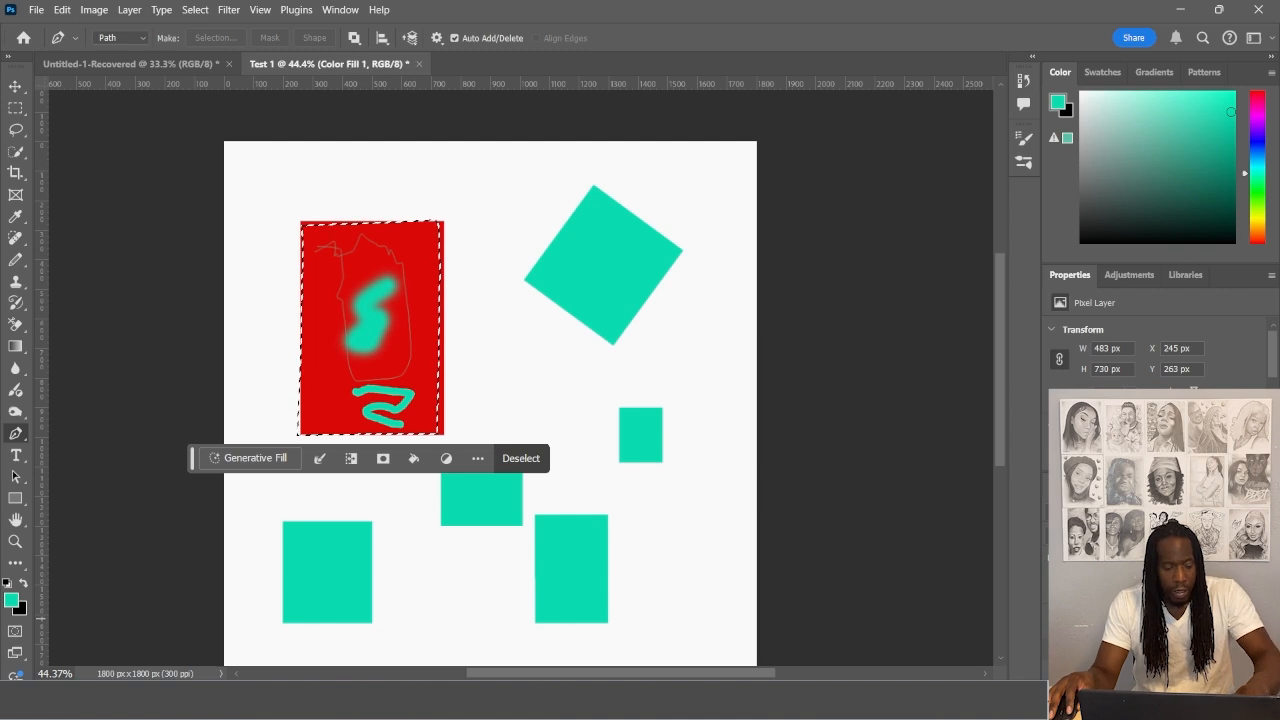
pyautogui.hotkey('ctrl', 'x')
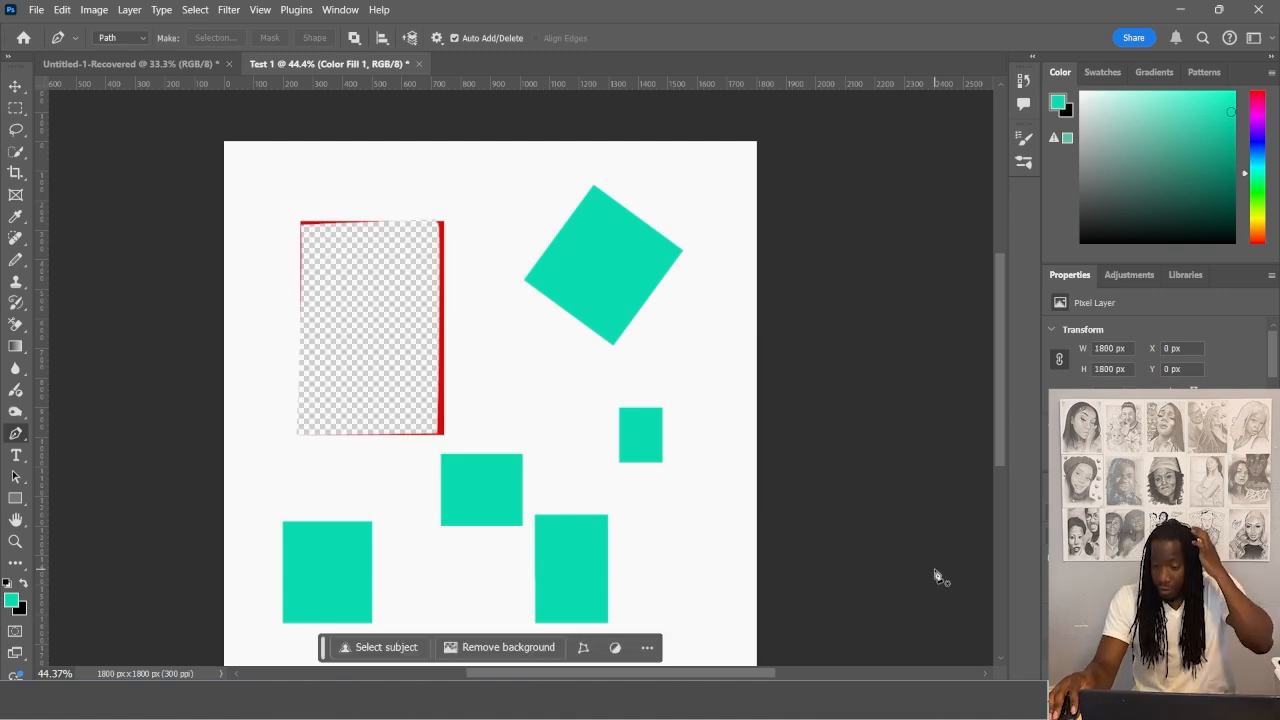
pyautogui.hotkey('alt', ']')
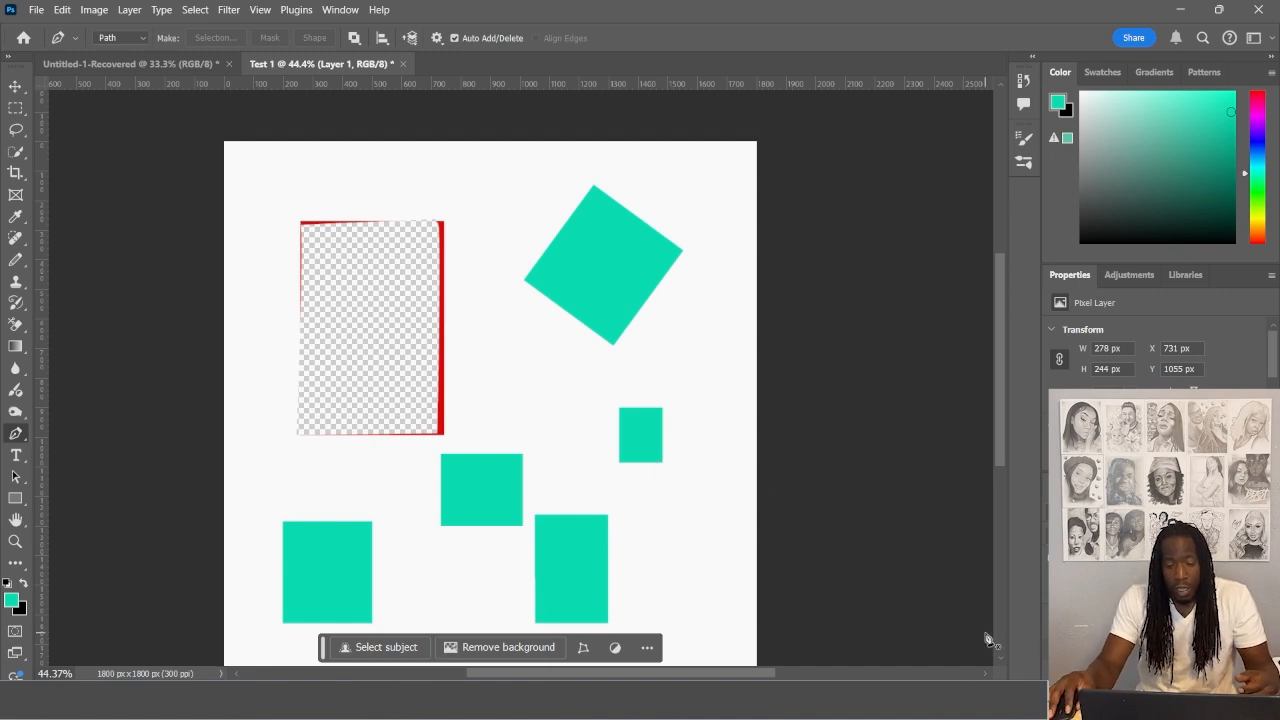
pyautogui.hotkey('ctrl', 'z')
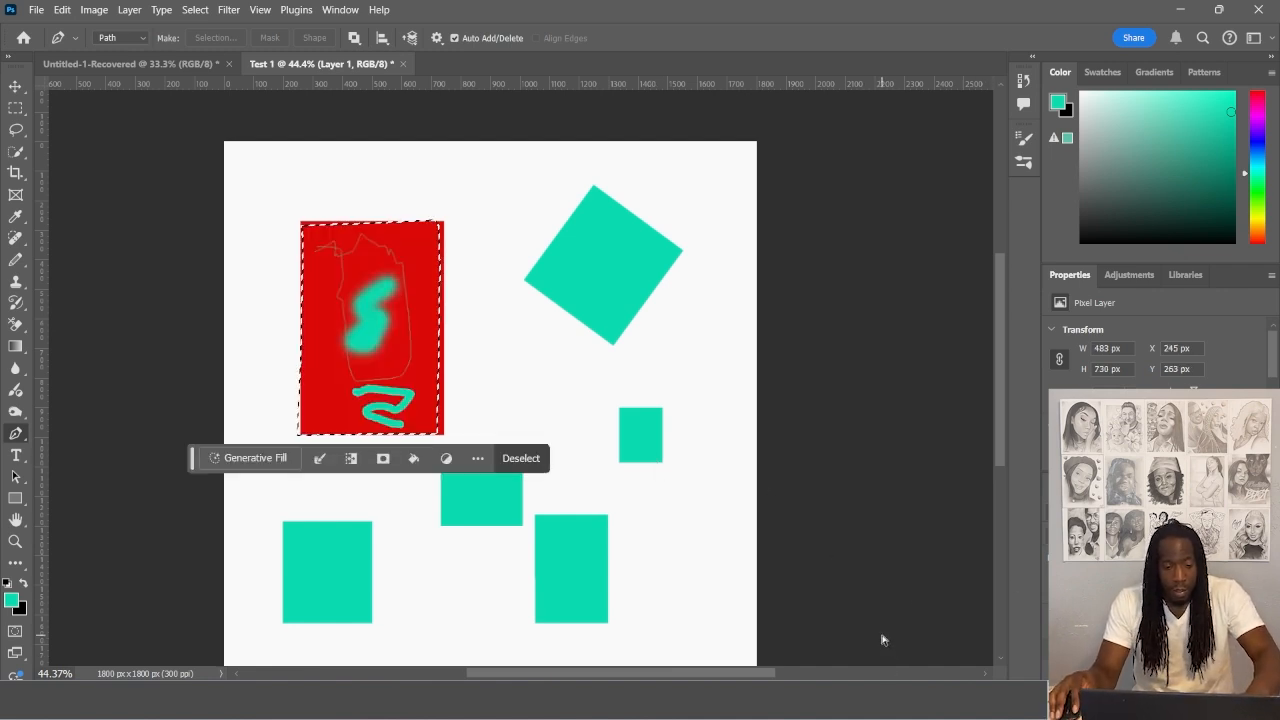
pyautogui.hotkey('ctrl', 'z')
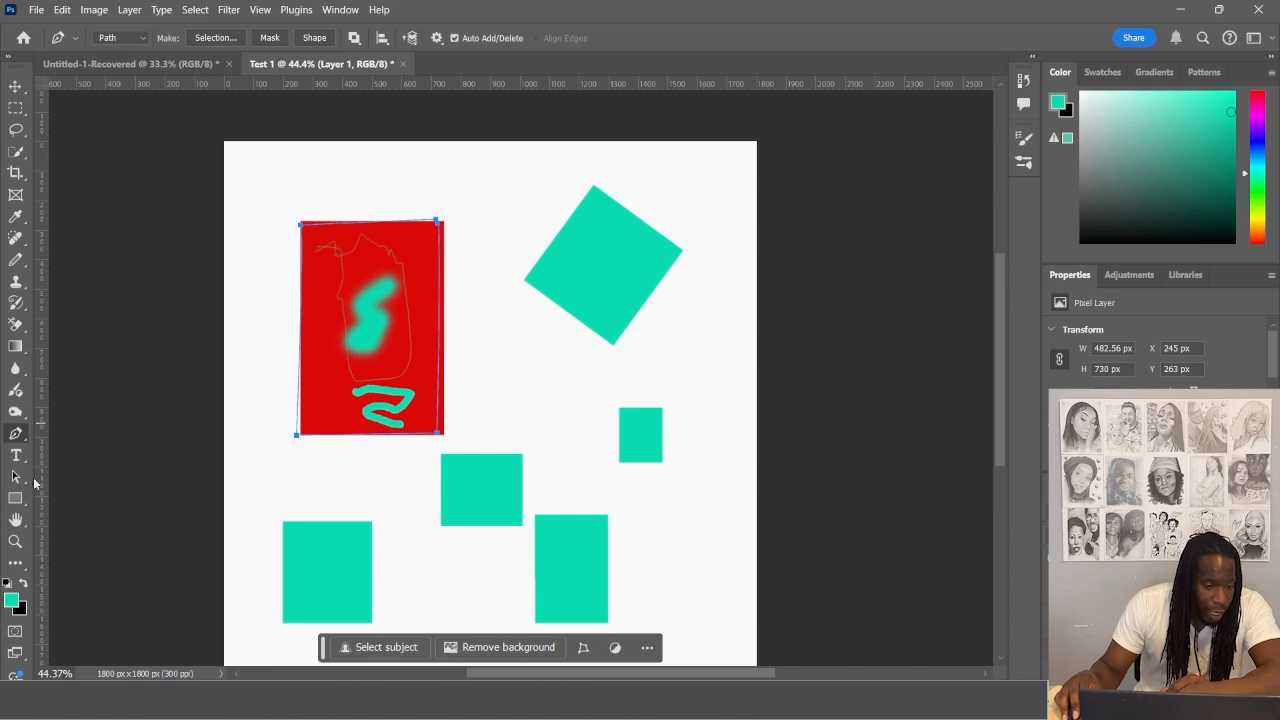
# Show the Pen tool's variants and add an anchor point on the path's left edge near its lower corner
pyautogui.click(14, 566)
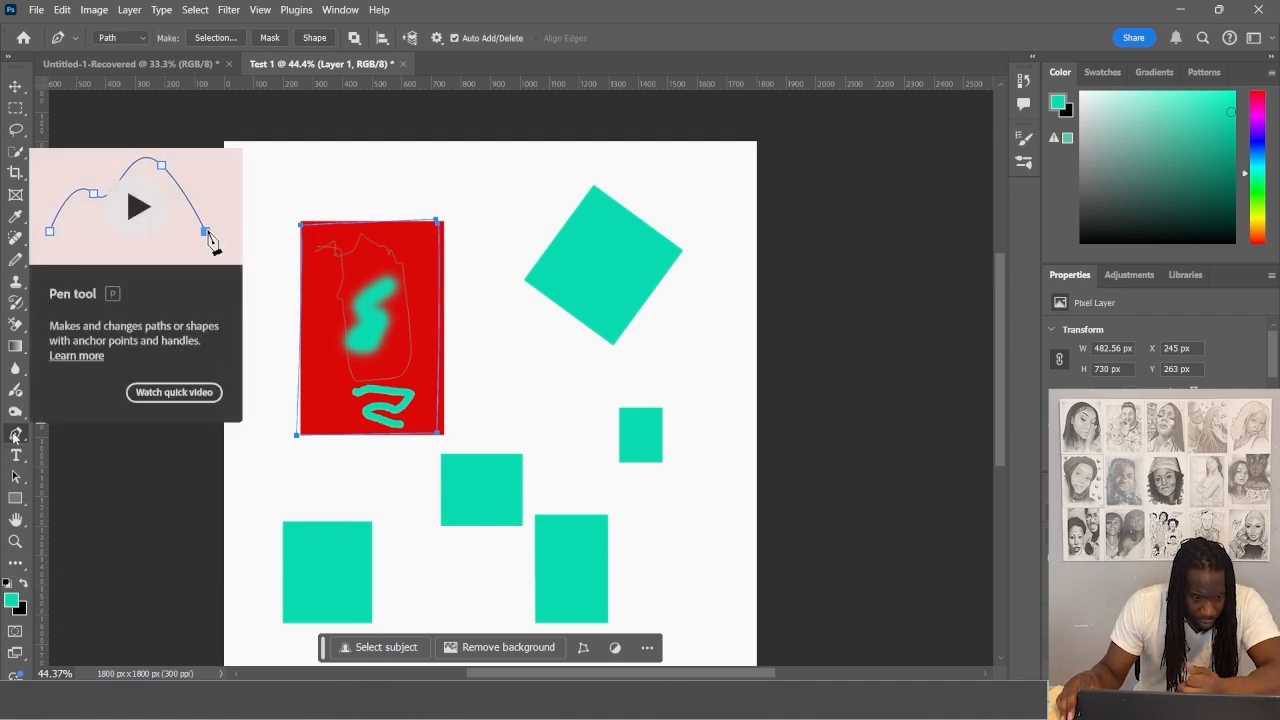
pyautogui.rightClick(15, 435)
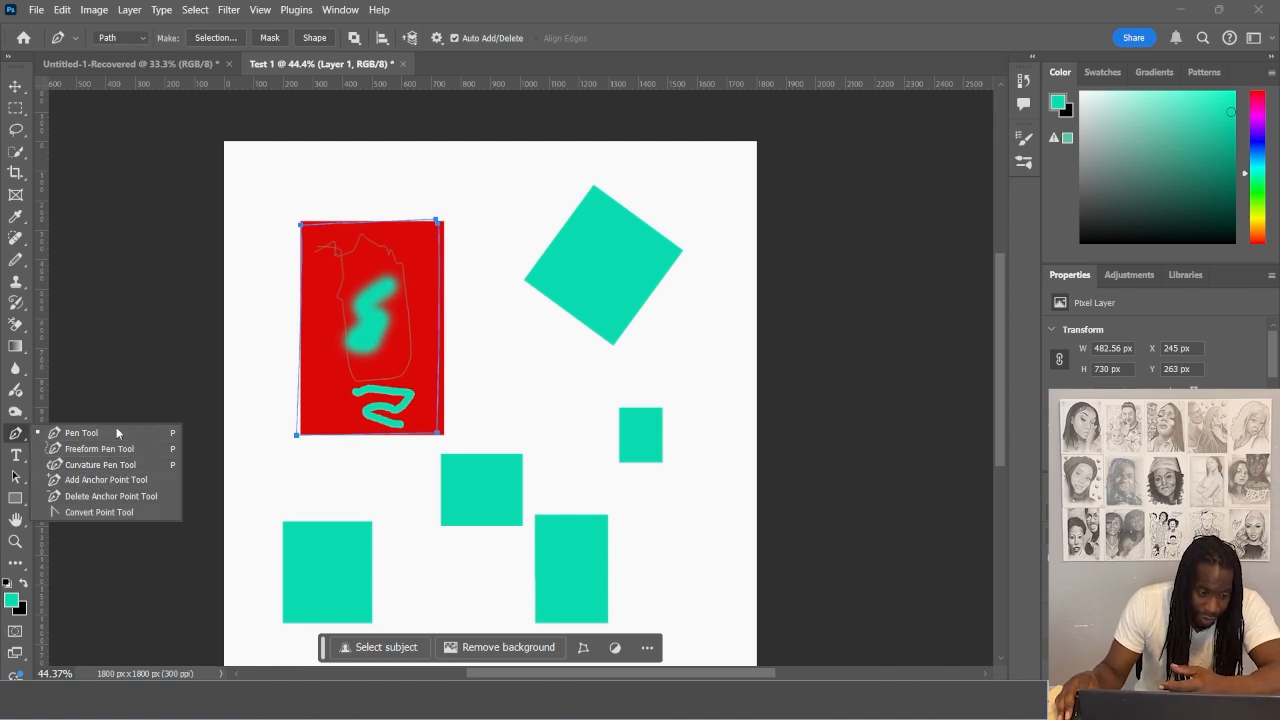
pyautogui.click(297, 412)
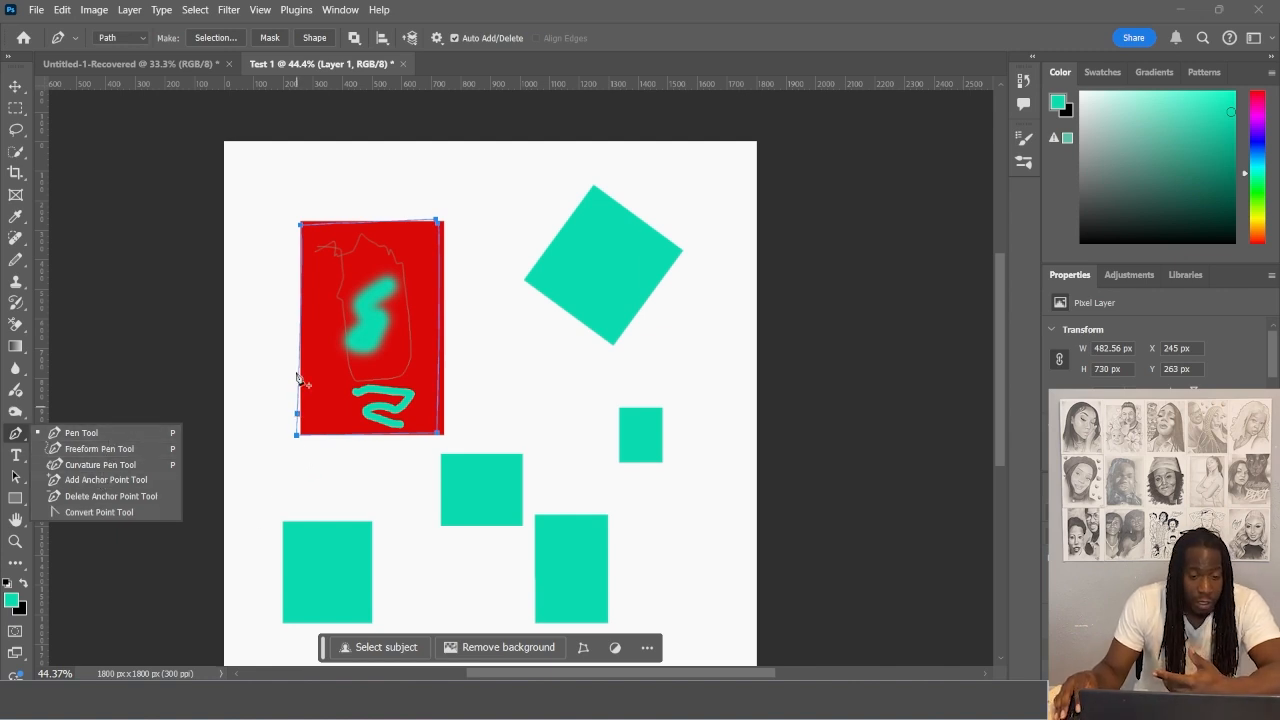
# Activate the Horizontal Type tool and add the text "Hey" in the white area beside the red rectangle
pyautogui.click(12, 458)
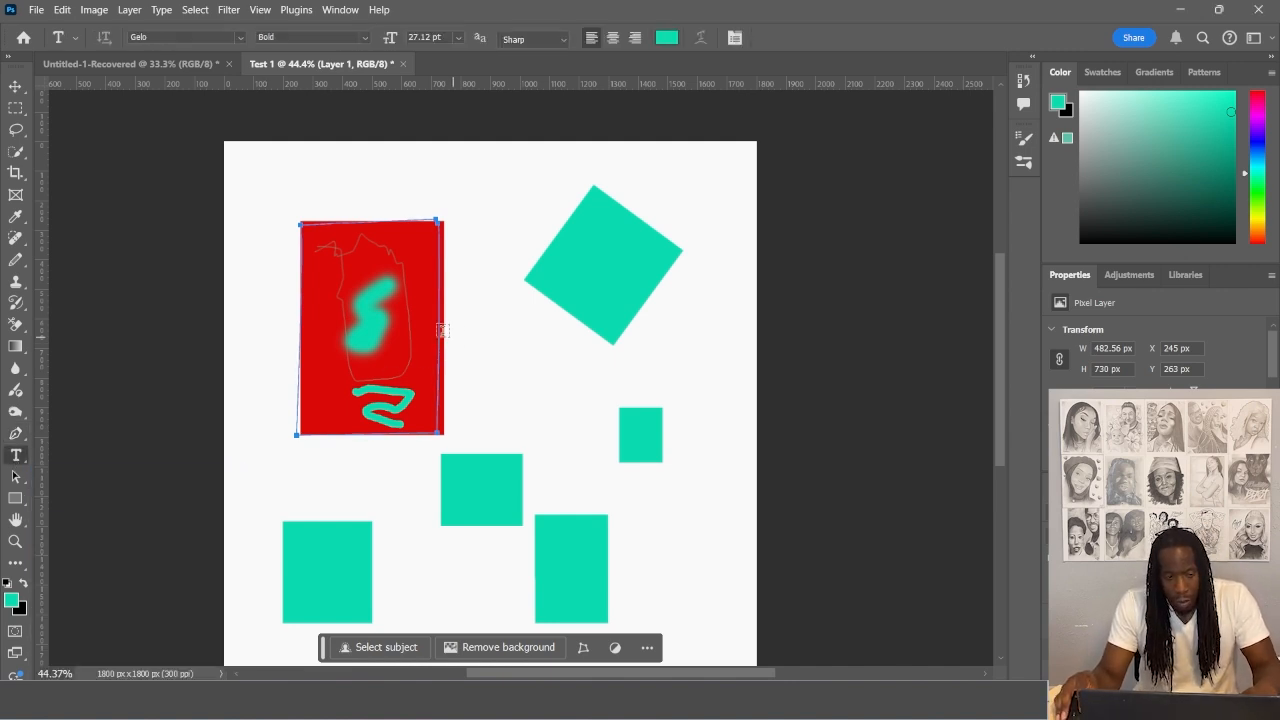
pyautogui.click(16, 152)
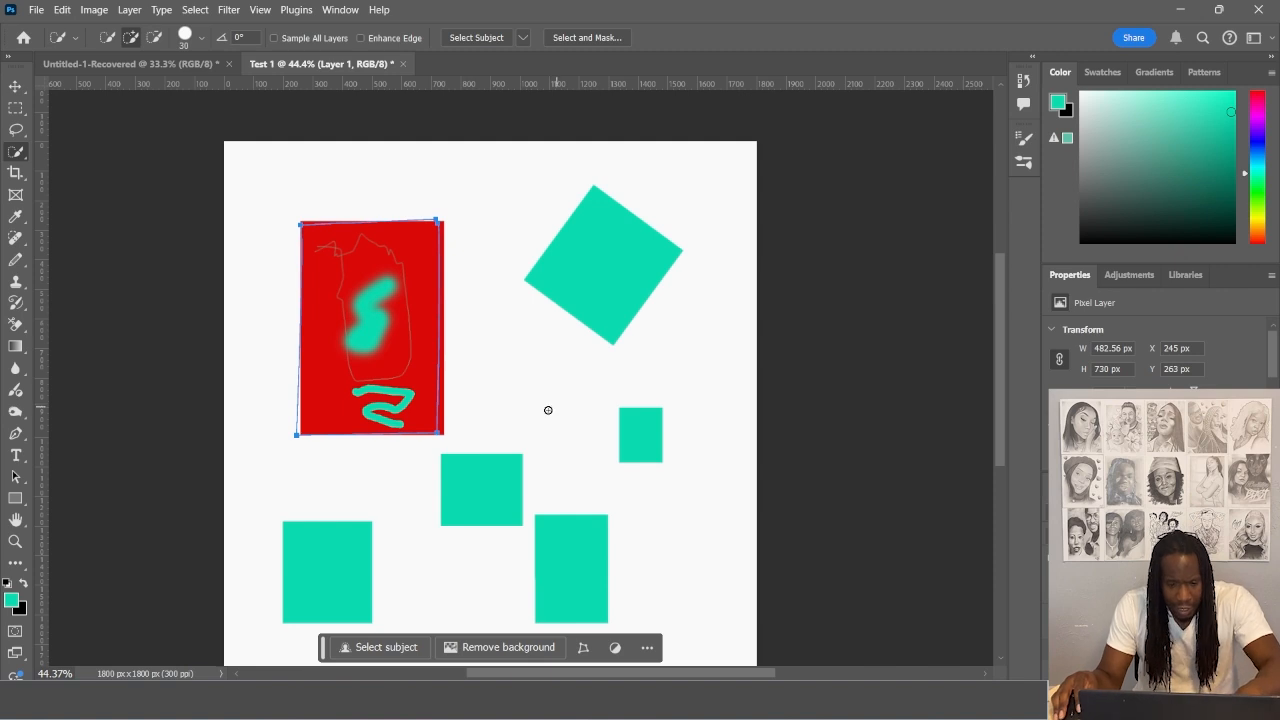
pyautogui.press('t')
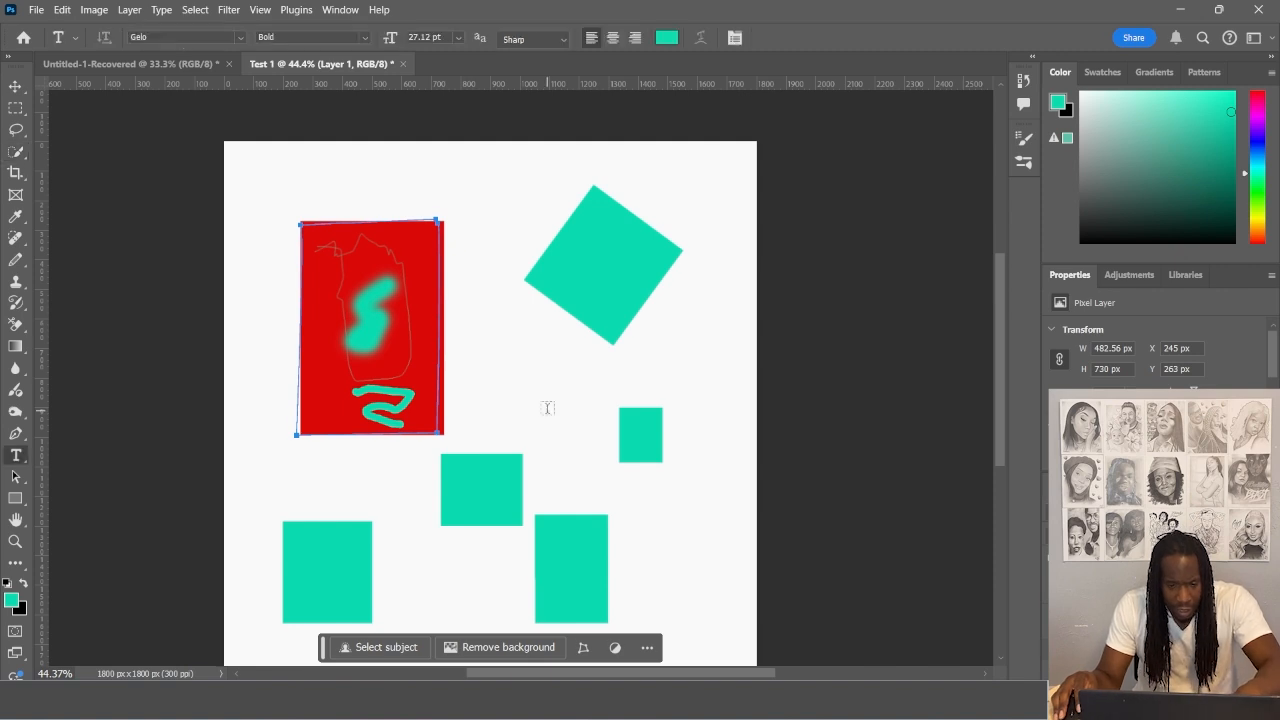
pyautogui.click(12, 460)
pyautogui.click(487, 357)
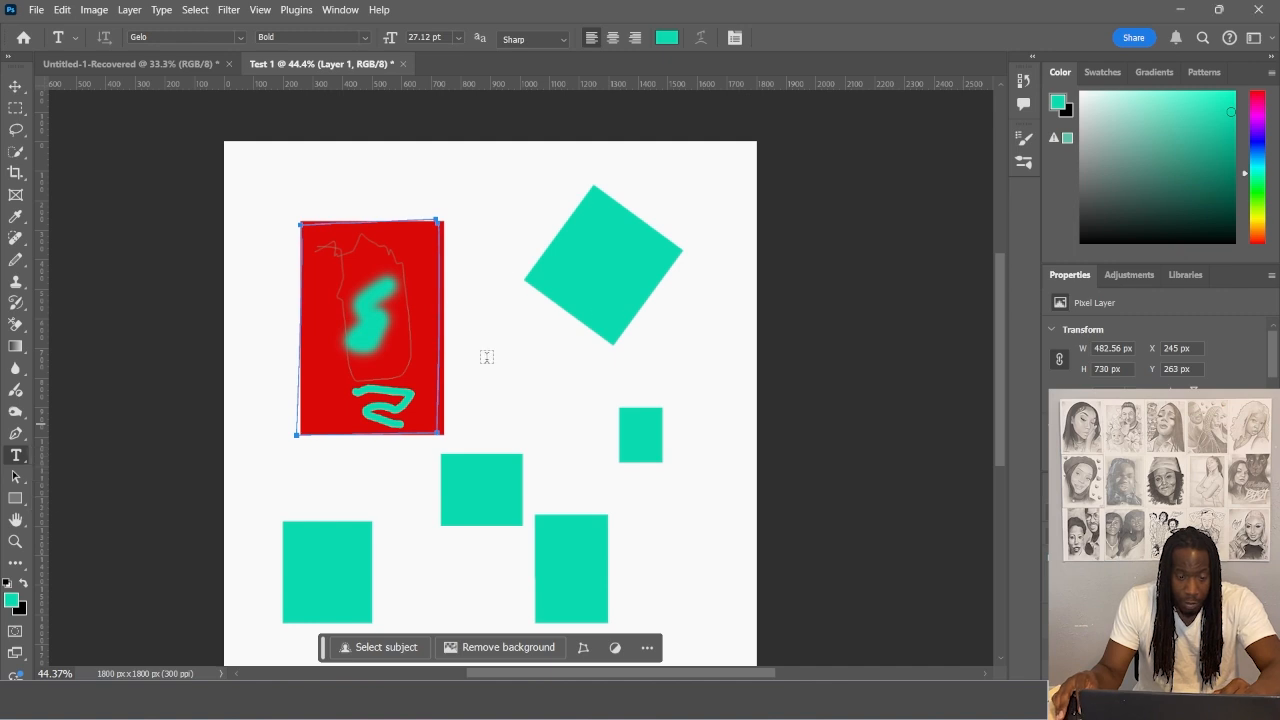
pyautogui.click(487, 357)
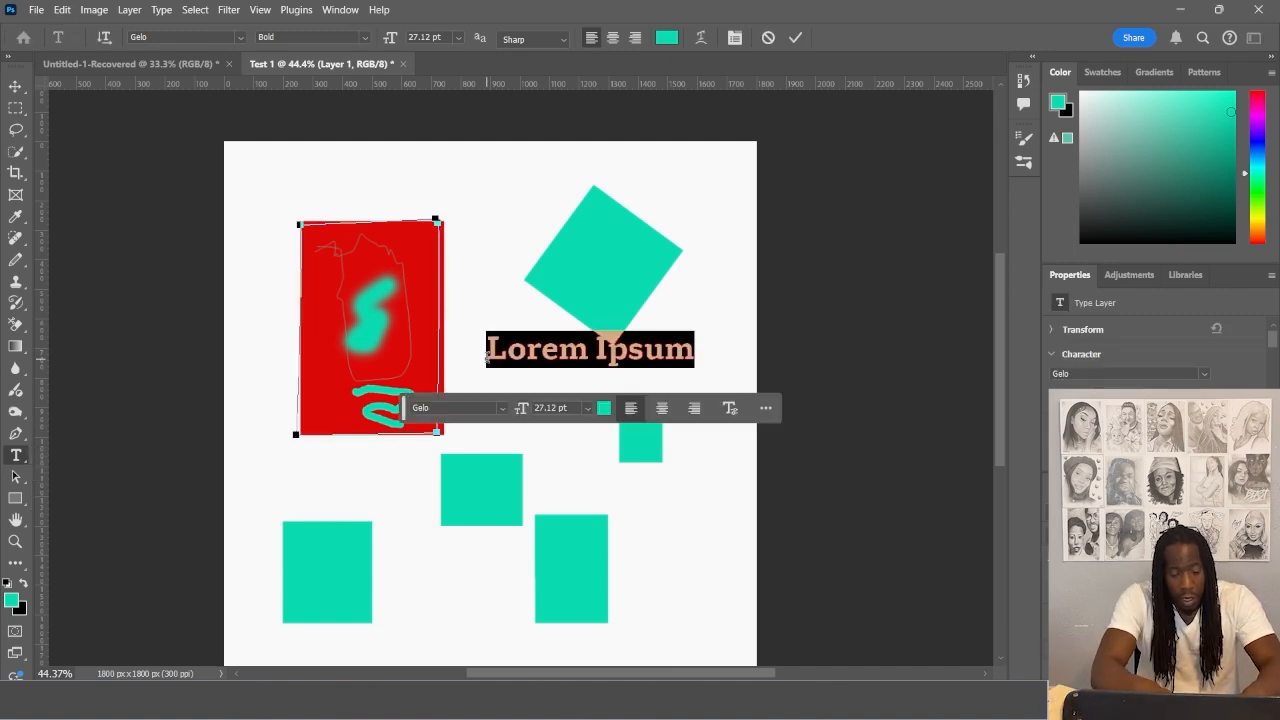
pyautogui.write('Hey')
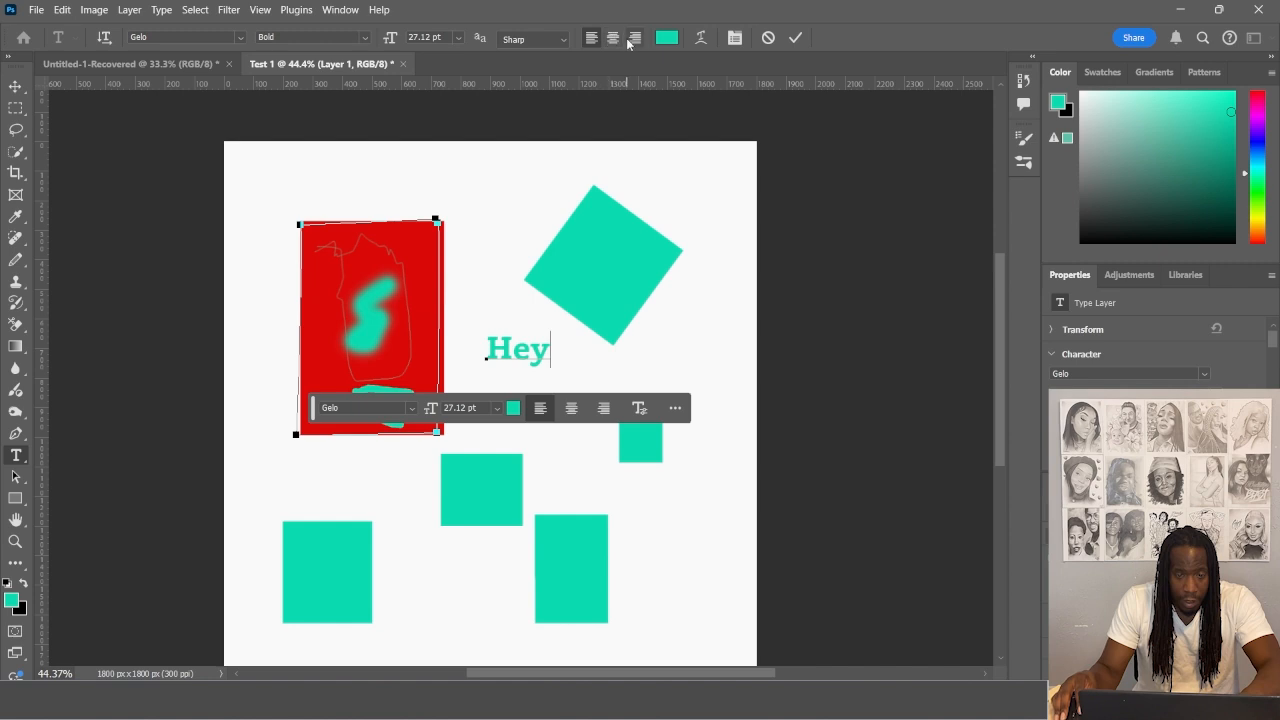
# Center-align the "Hey" text
pyautogui.click(630, 40)
pyautogui.click(600, 43)
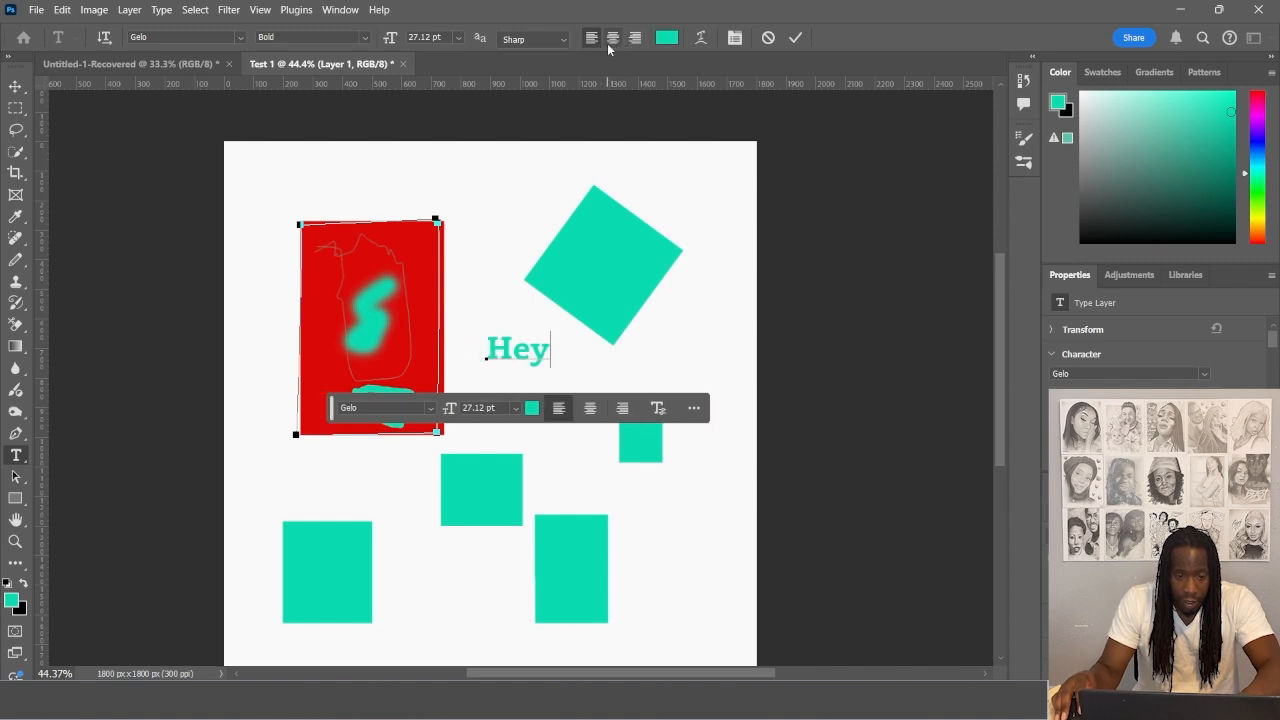
pyautogui.click(607, 43)
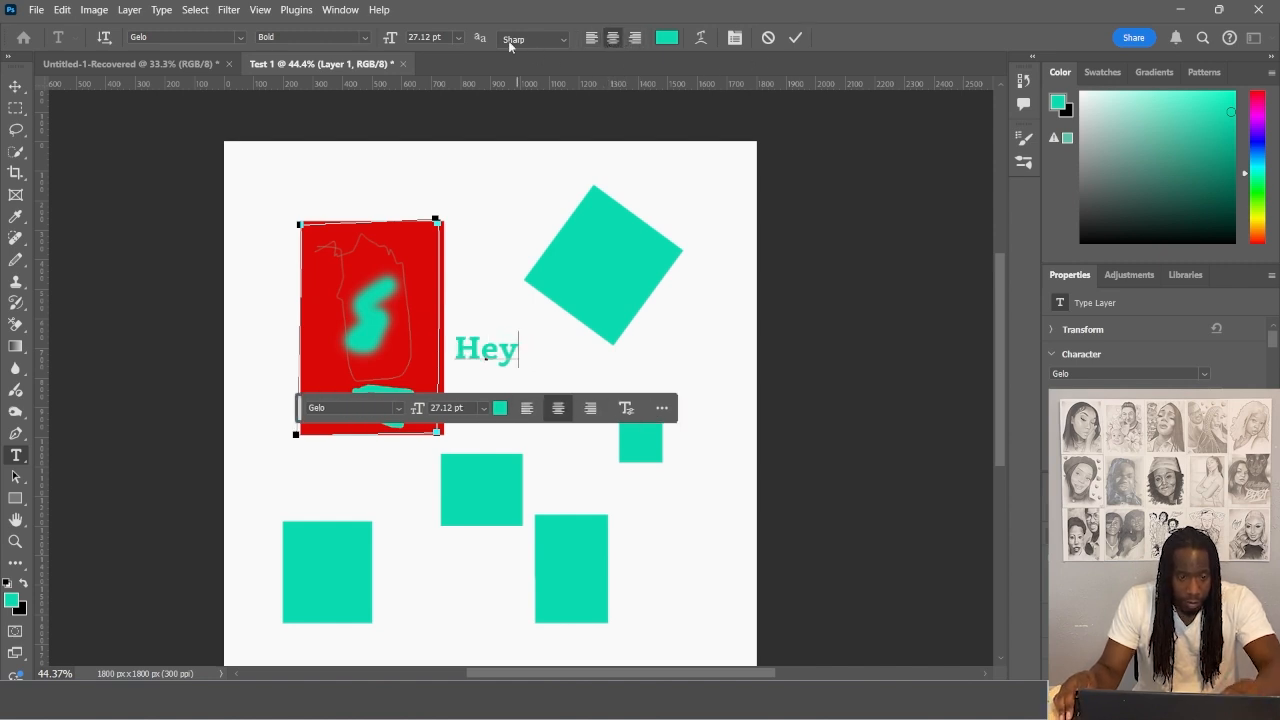
# Try to set the text's font size to 34 pt
pyautogui.click(461, 40)
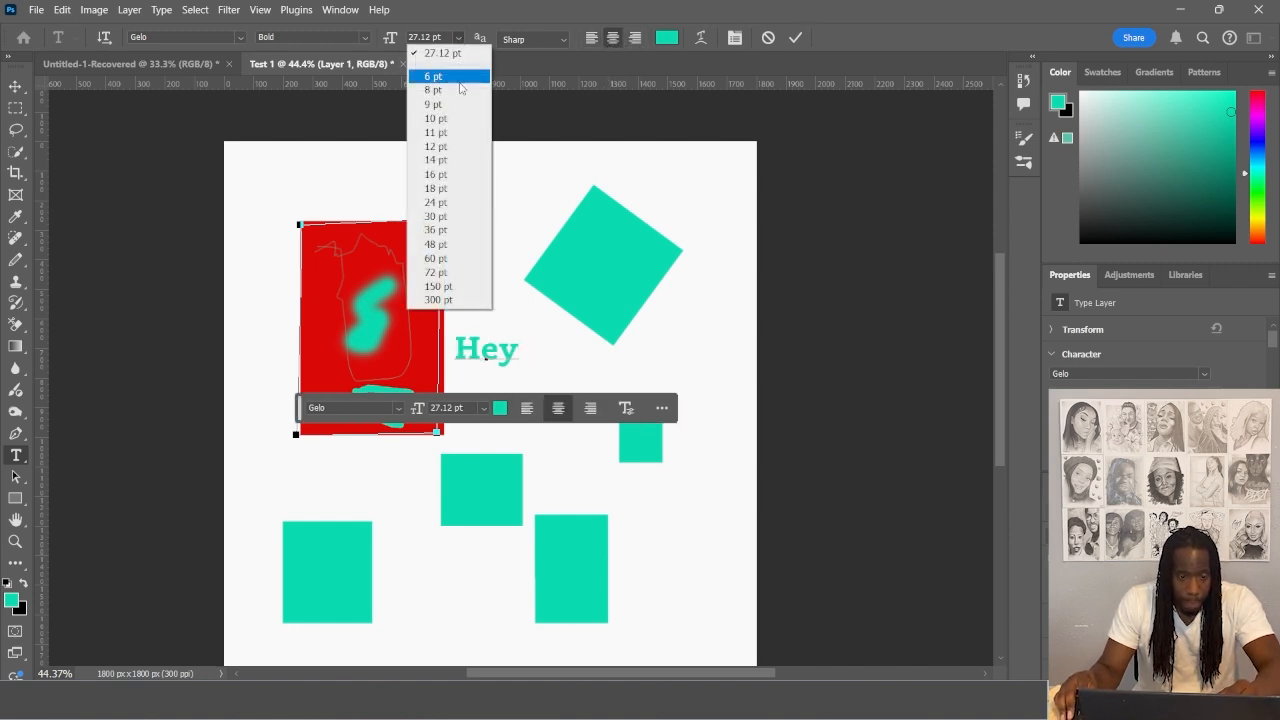
pyautogui.click(432, 35)
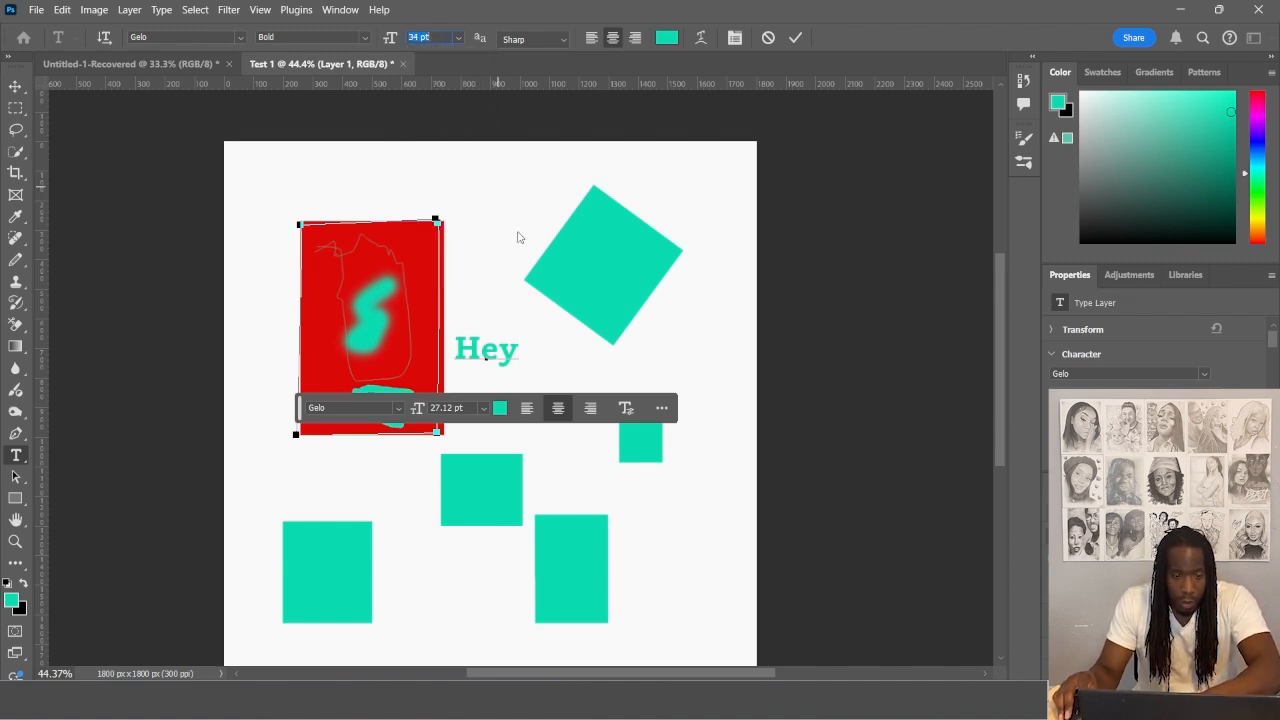
pyautogui.write('34')
pyautogui.press('Return')
# Enlarge the "Hey" text to 72 pt and move it between the red rectangle and the rotated square
pyautogui.moveTo(521, 345); pyautogui.dragTo(455, 348)
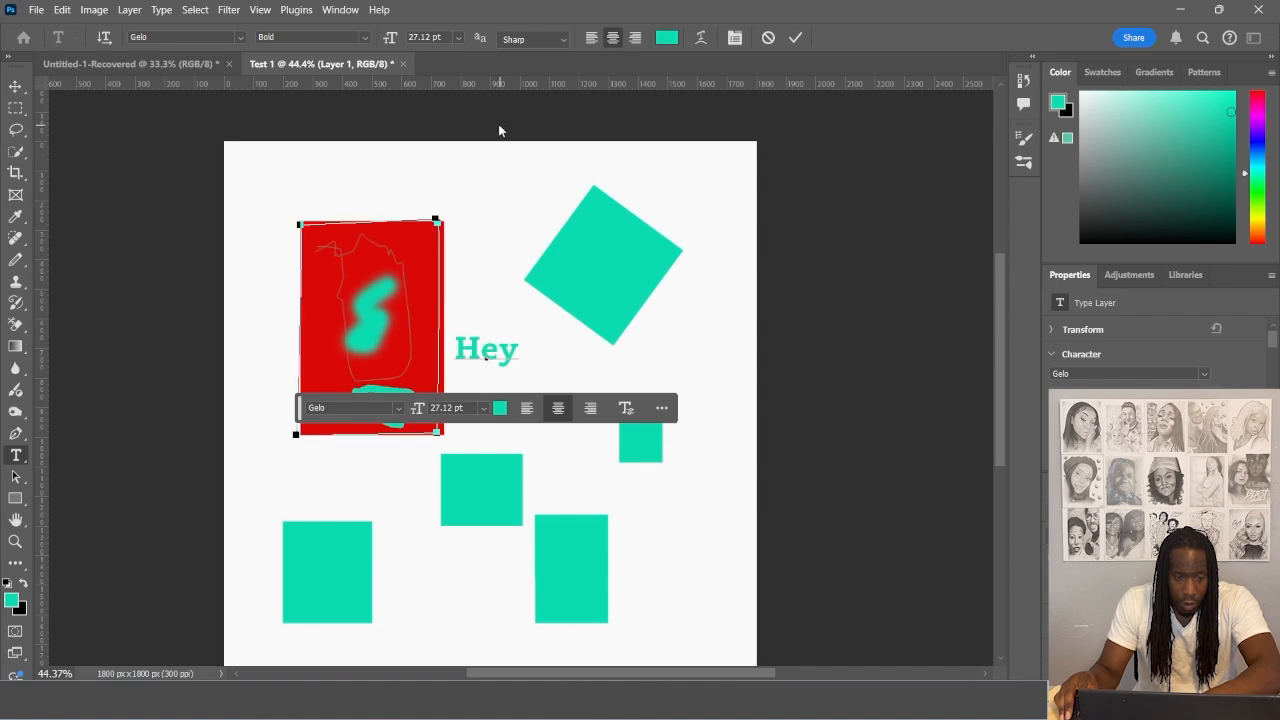
pyautogui.moveTo(531, 363); pyautogui.dragTo(384, 339)
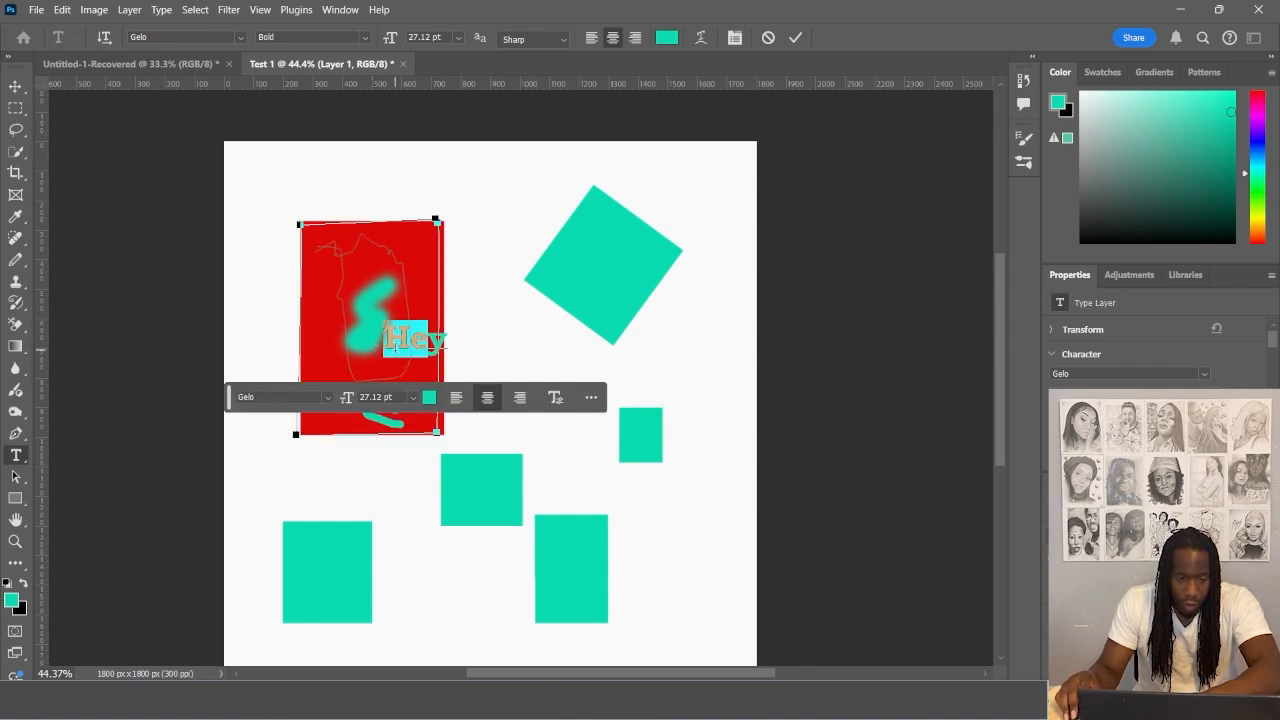
pyautogui.click(457, 38)
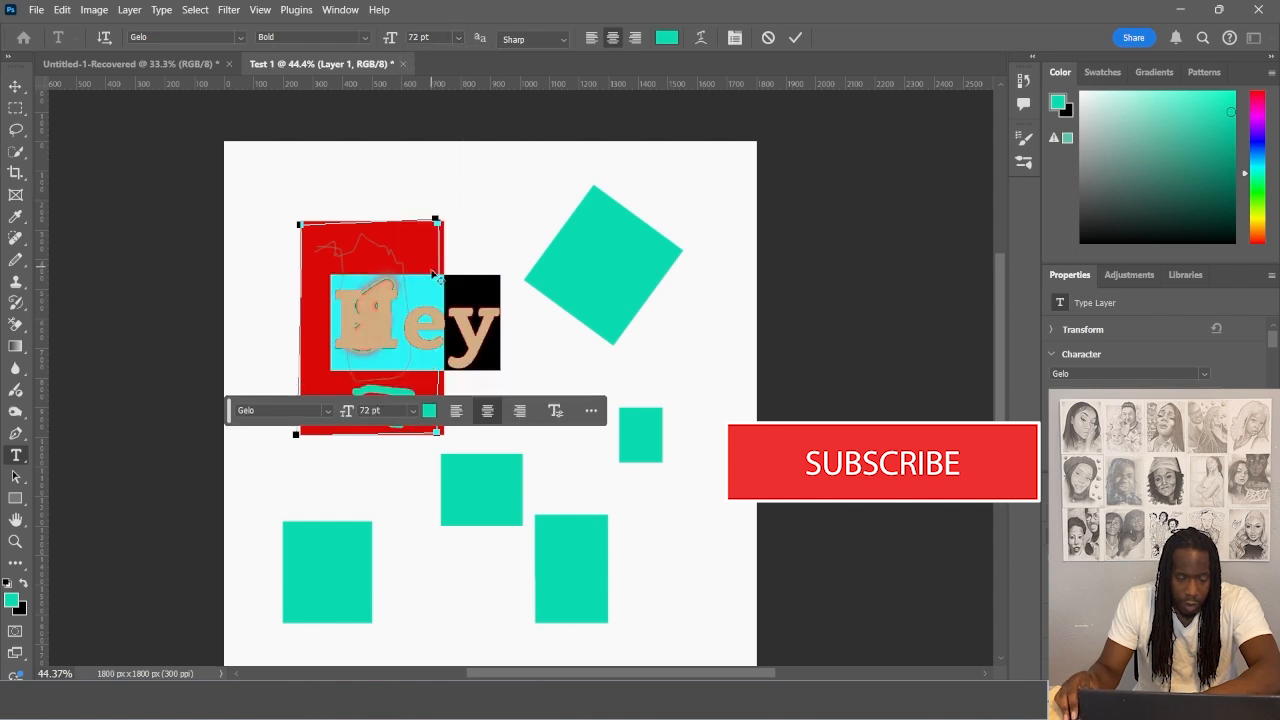
pyautogui.click(15, 86)
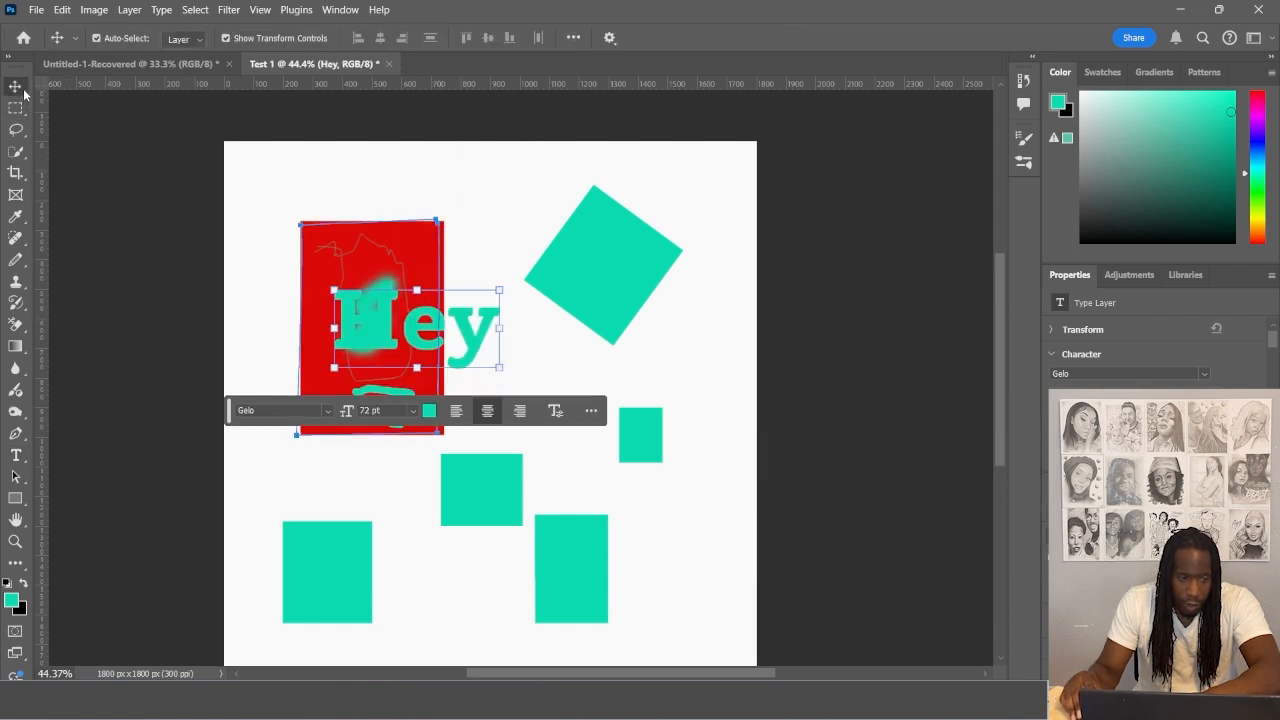
pyautogui.moveTo(462, 344); pyautogui.dragTo(583, 383)
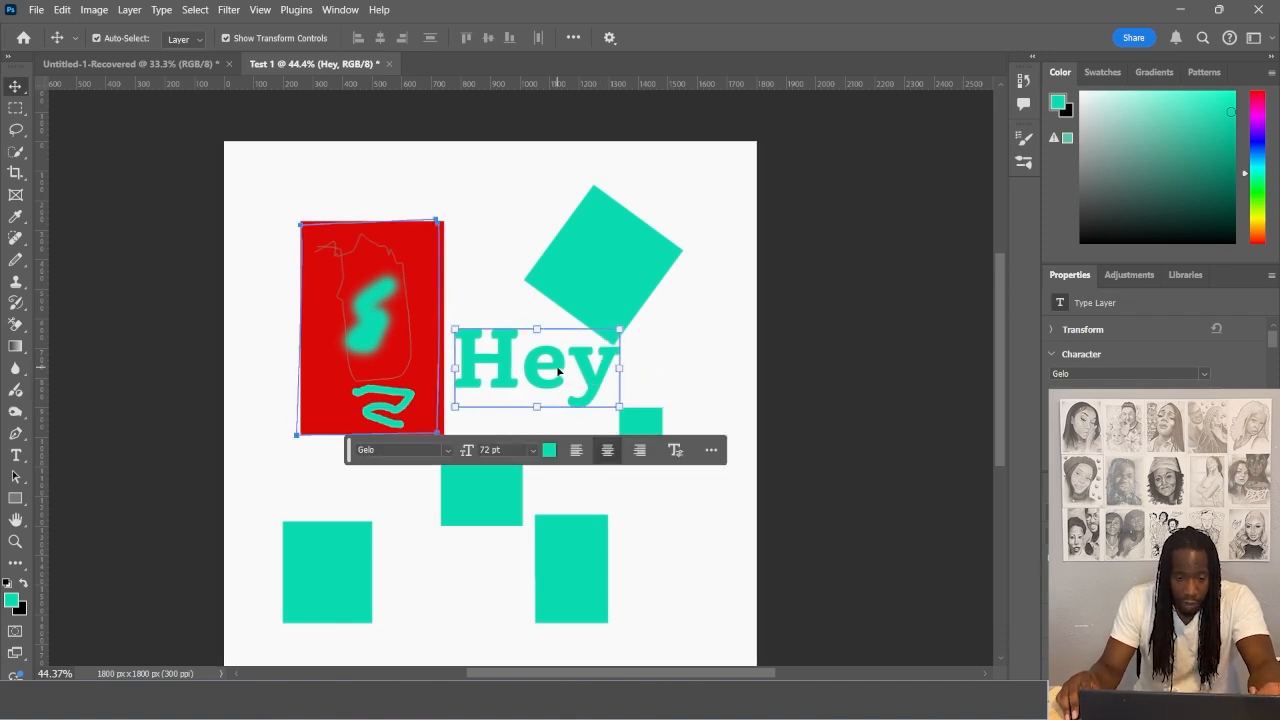
# Change the font of the "Hey" text to Marigny and commit the edit
pyautogui.doubleClick(575, 370)
pyautogui.click(440, 450)
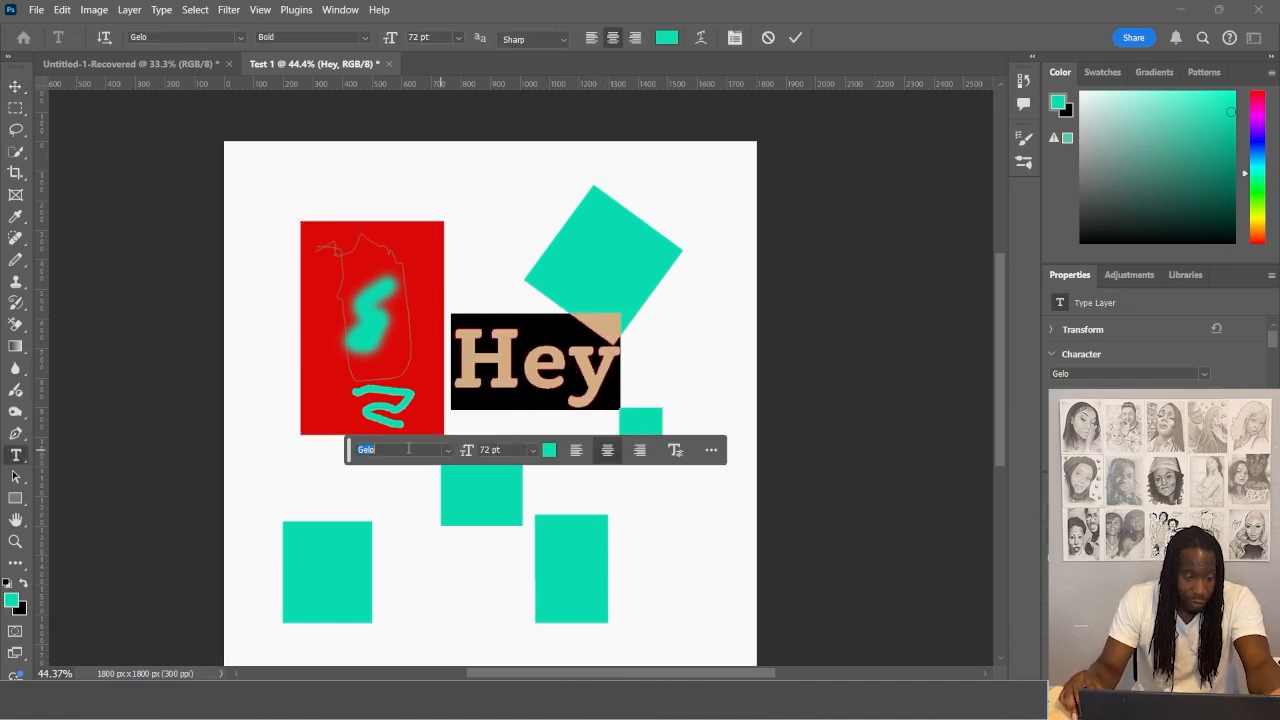
pyautogui.click(447, 450)
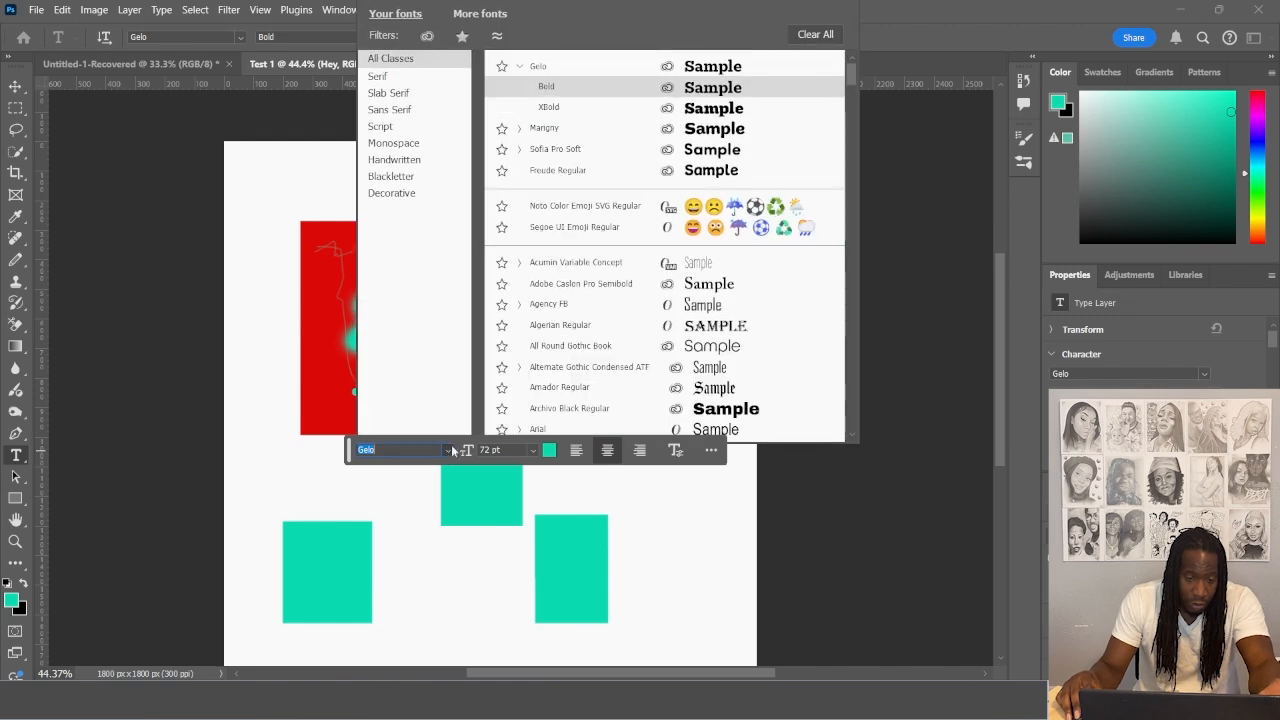
pyautogui.click(676, 138)
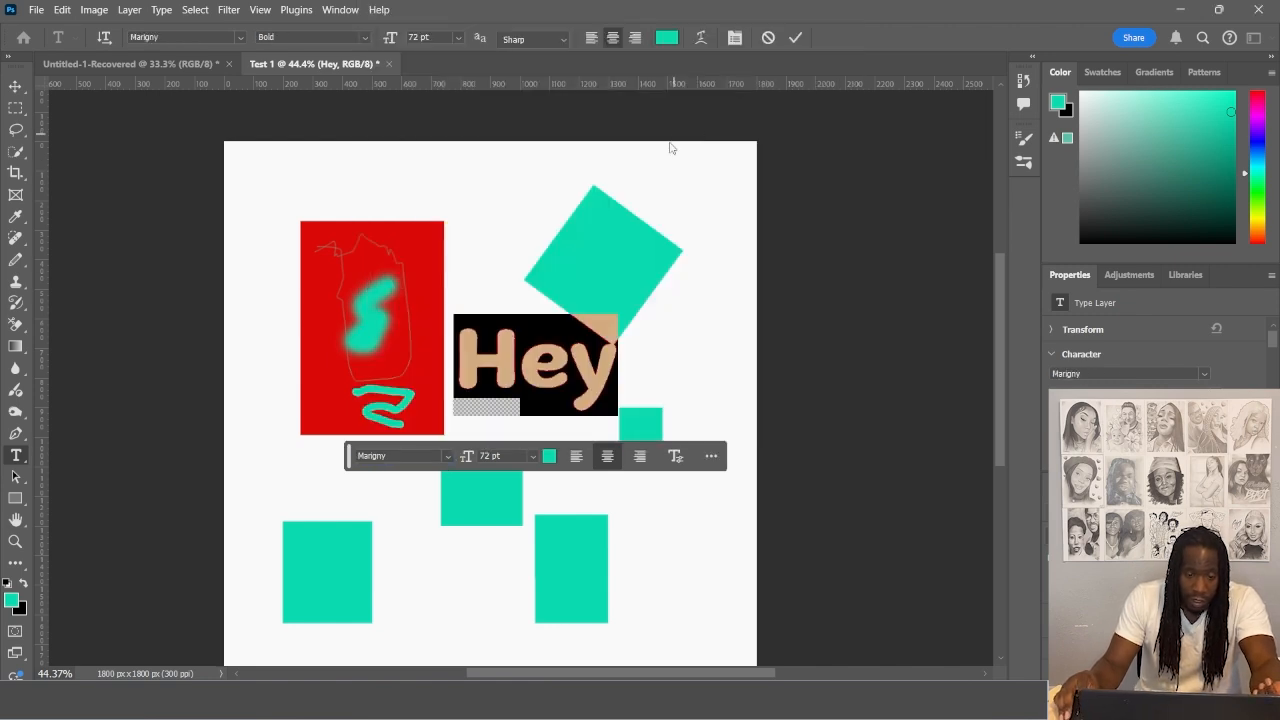
pyautogui.hotkey('ctrl', 'Return')
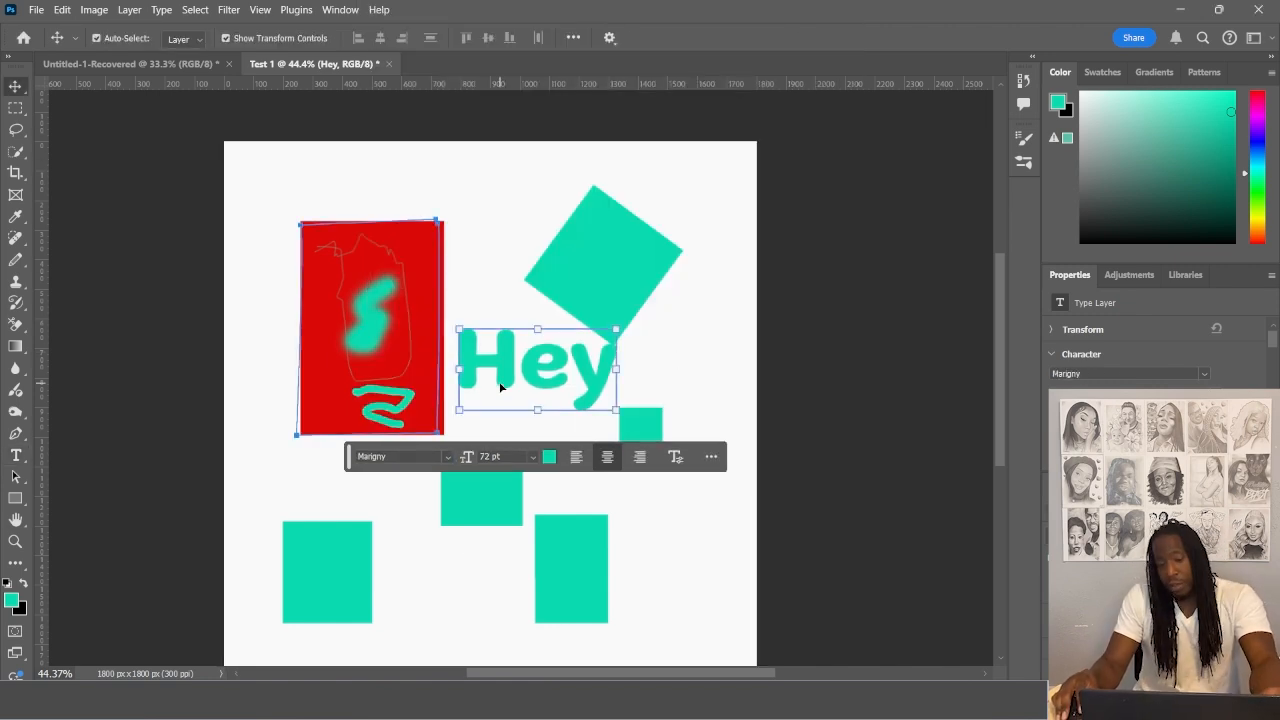
pyautogui.moveTo(418, 387)
pyautogui.mouseDown()
pyautogui.moveTo(406, 411)
pyautogui.moveTo(409, 370)
pyautogui.mouseUp()
pyautogui.press('ctrl')
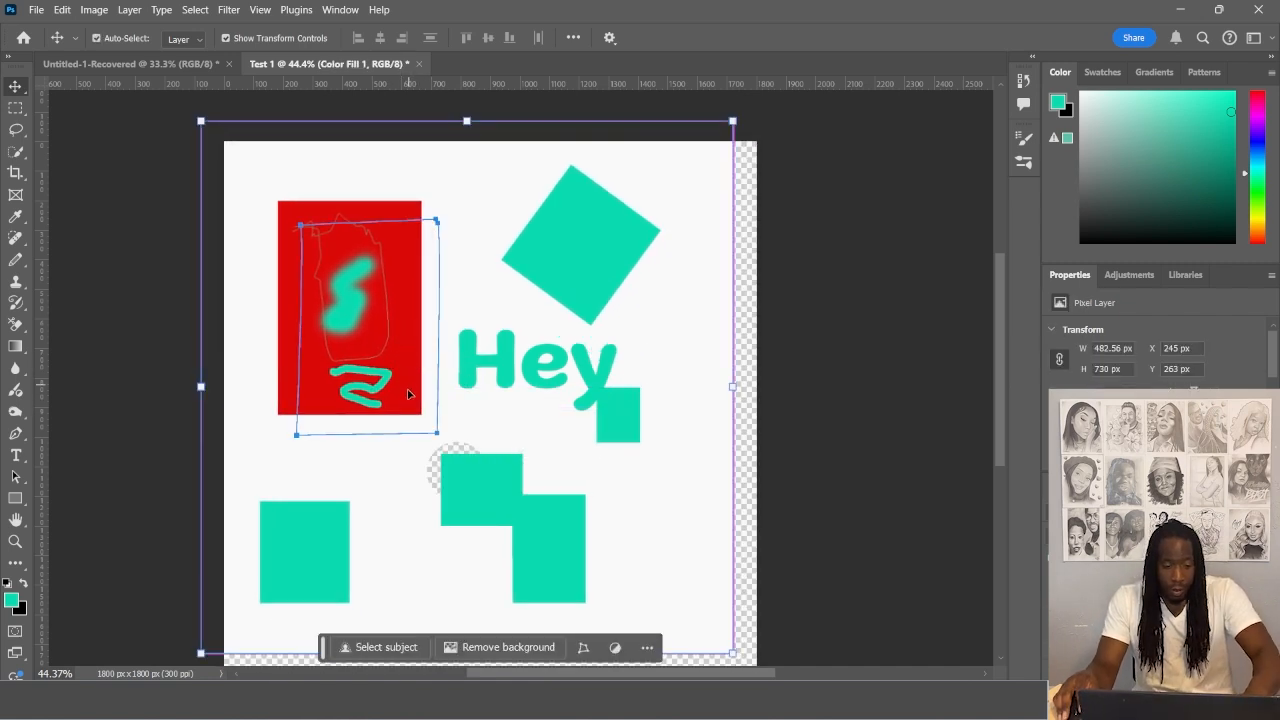
pyautogui.hotkey('ctrl', 'z')
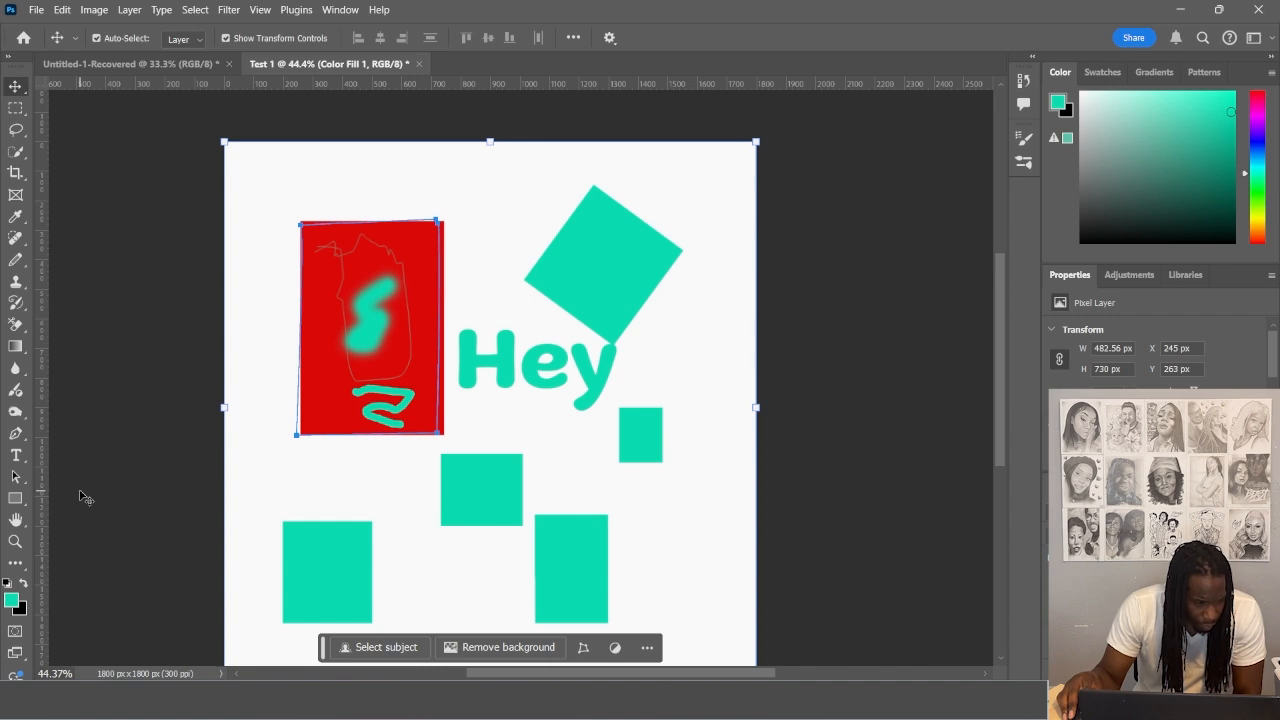
# Add the text "HEY" with the Vertical Type tool in the white area beside the red rectangle's outer edge
pyautogui.click(16, 459)
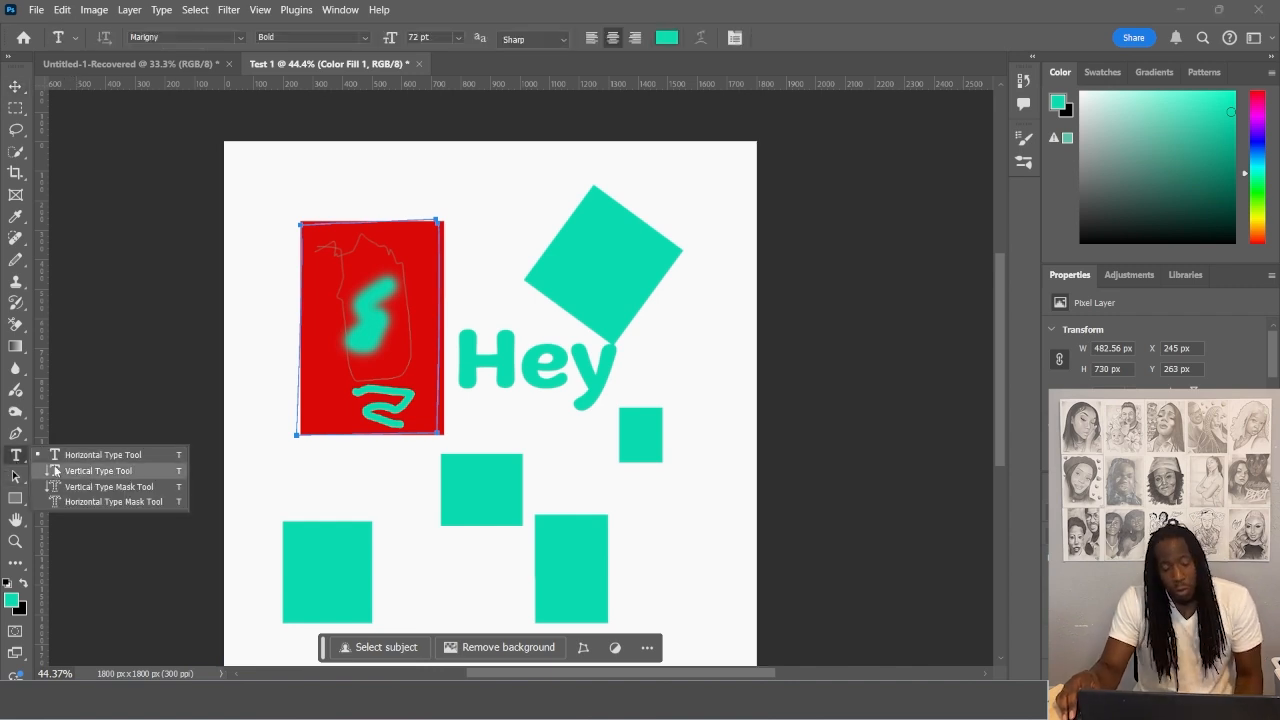
pyautogui.click(131, 470)
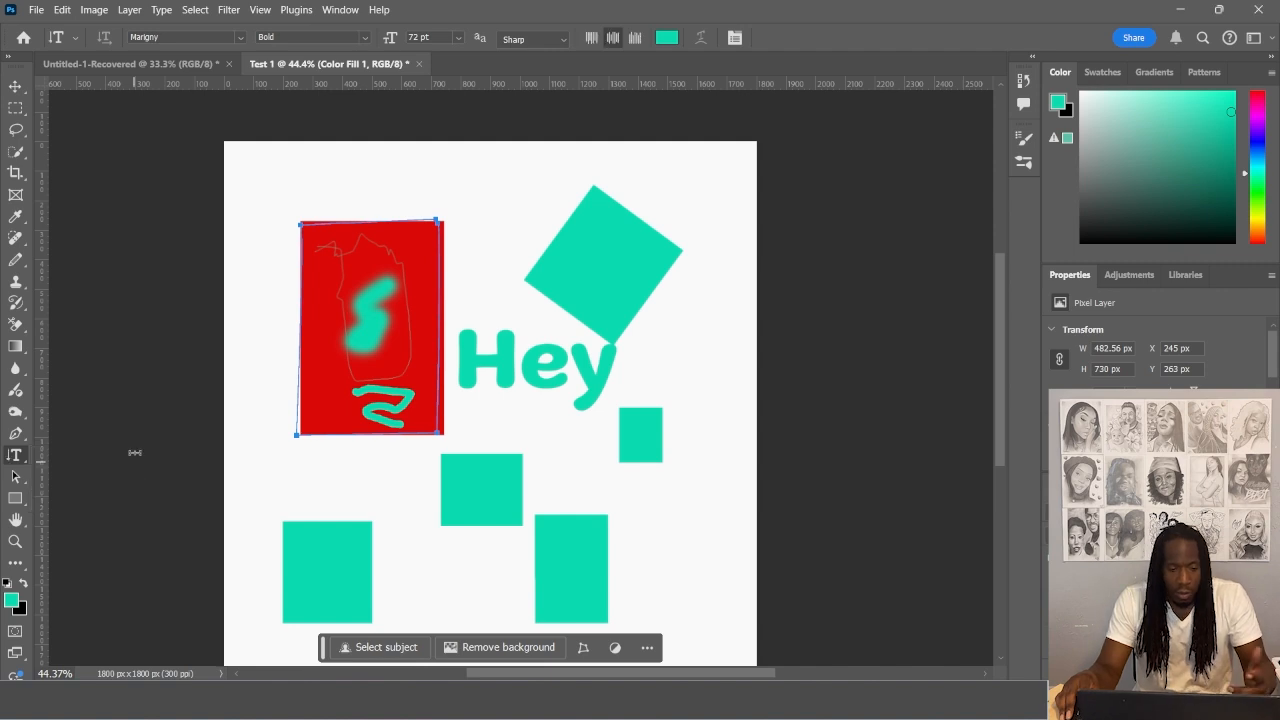
pyautogui.click(271, 276)
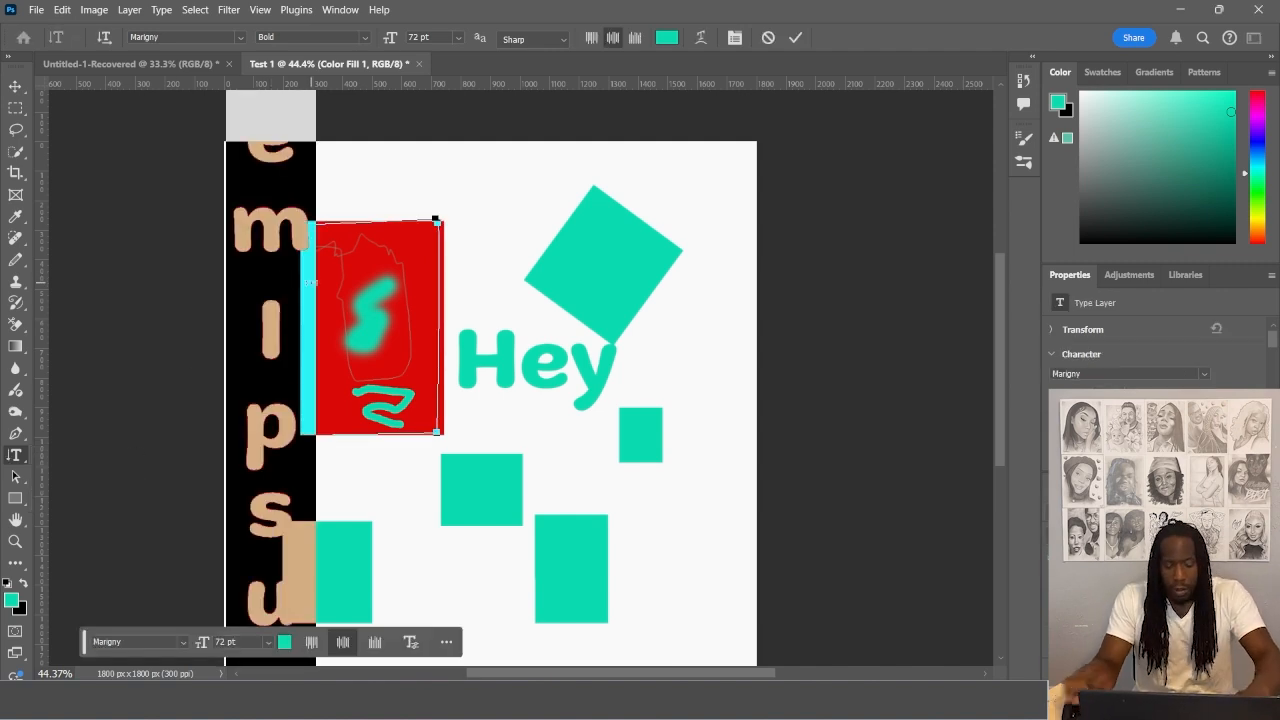
pyautogui.write('HEY')
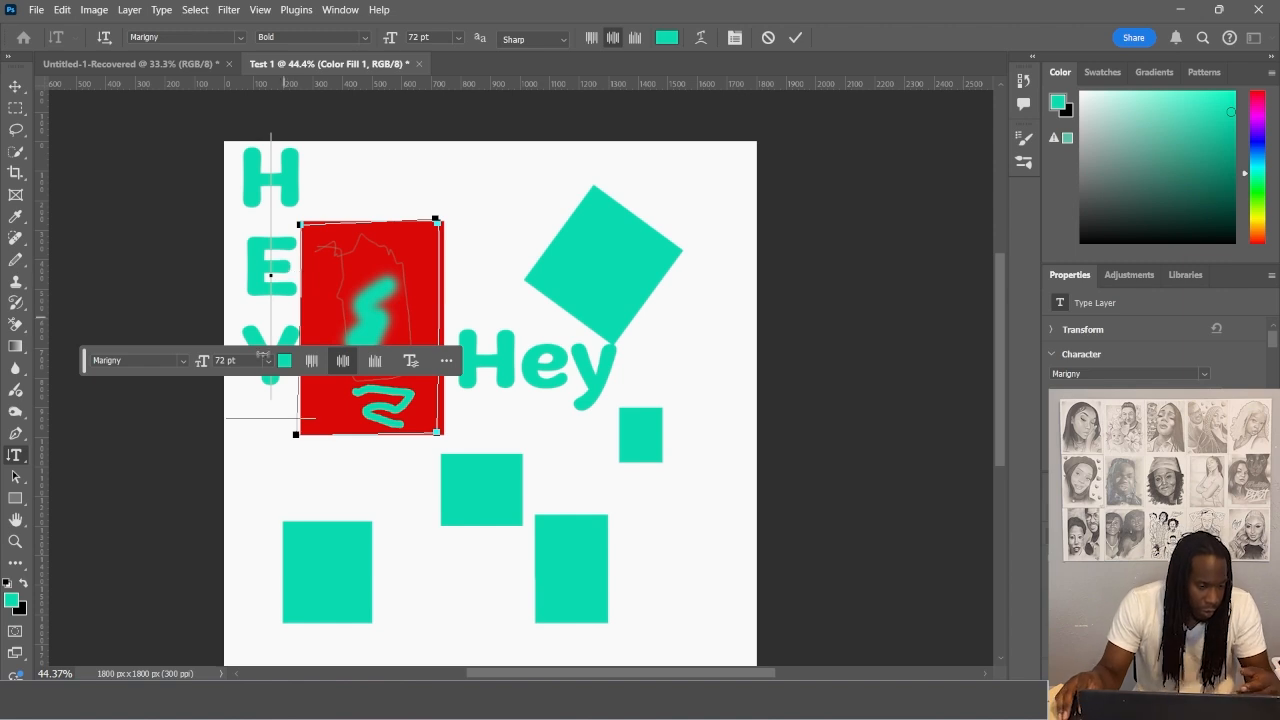
# Watch the quick tutorial video for the Path Selection tool and close it
pyautogui.click(14, 455)
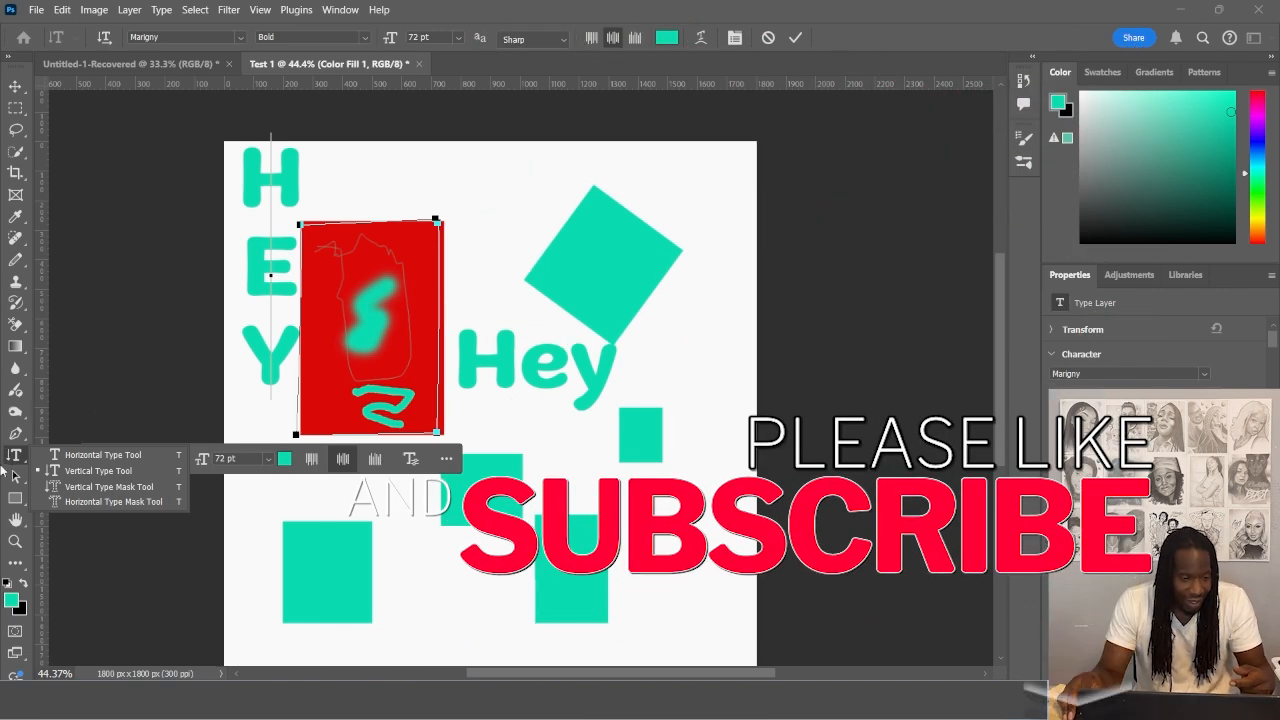
pyautogui.click(25, 481)
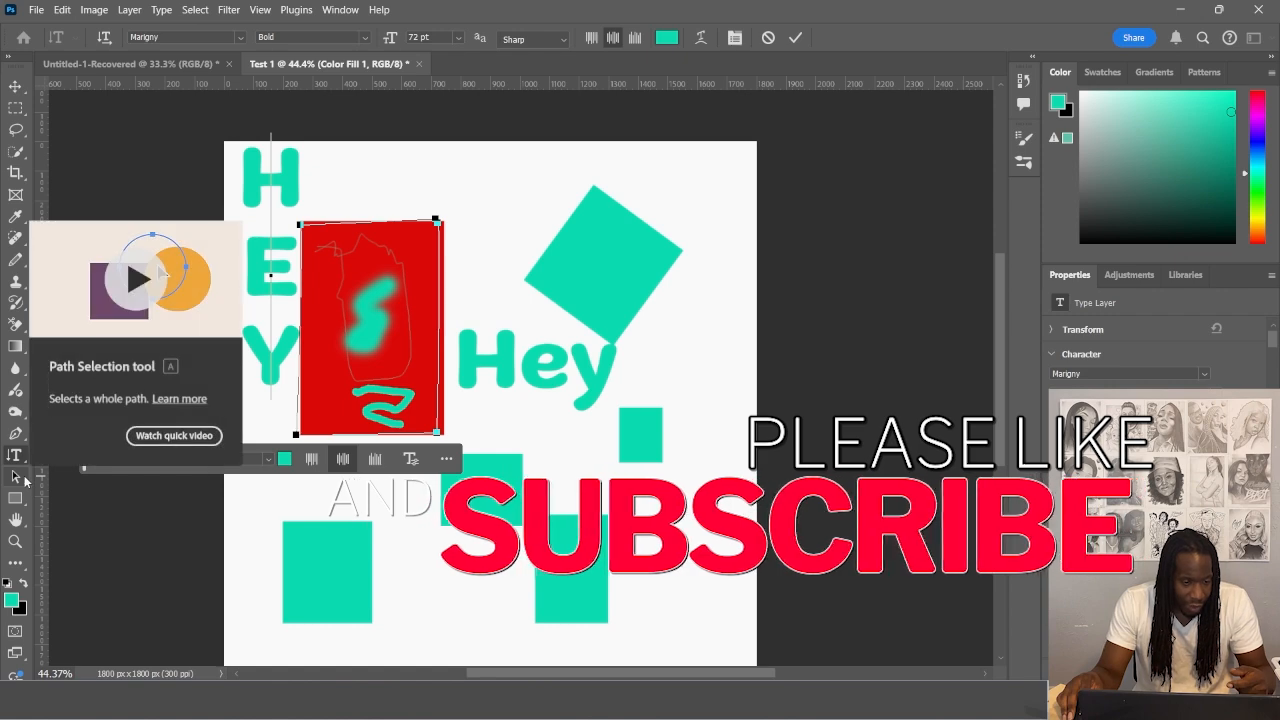
pyautogui.rightClick(16, 460)
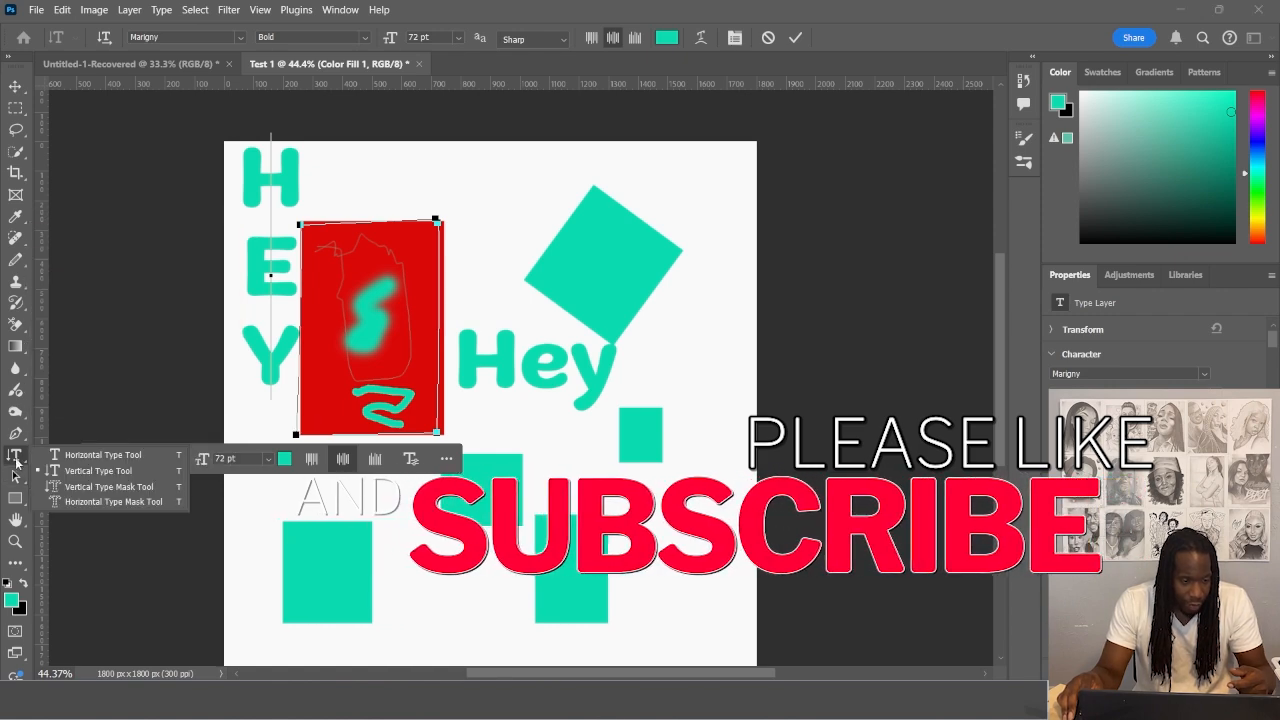
pyautogui.click(98, 470)
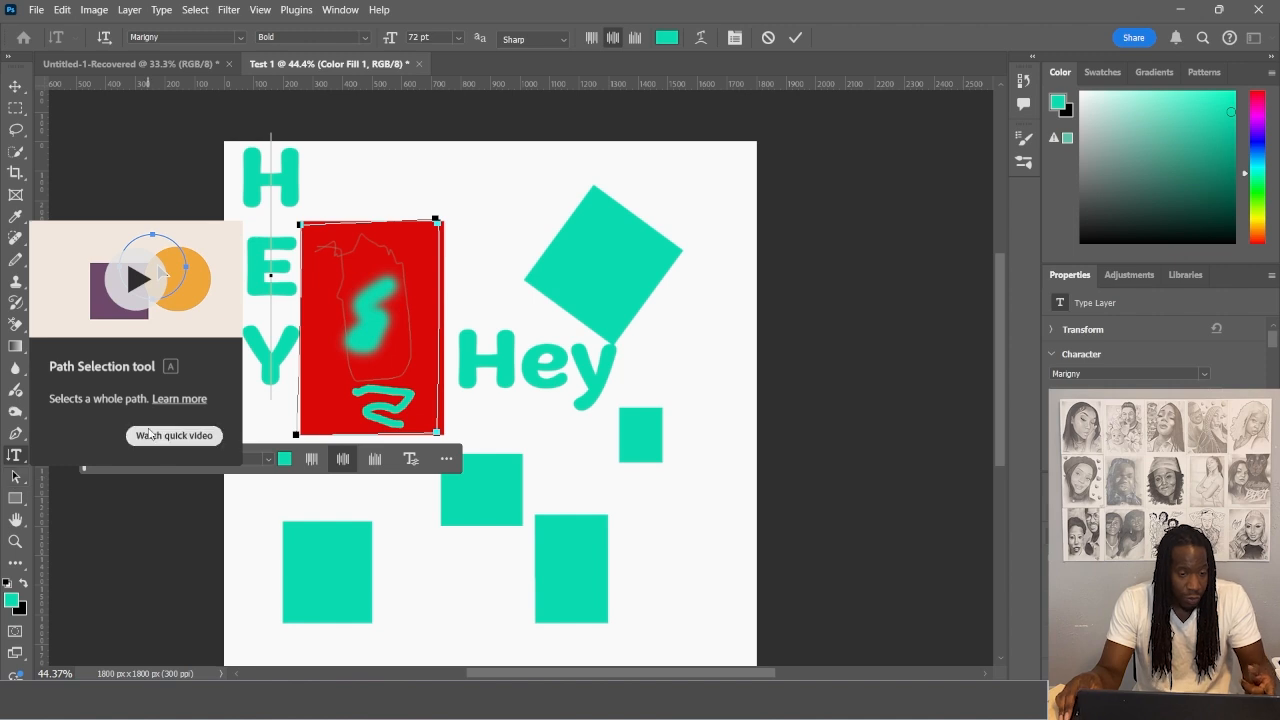
pyautogui.click(157, 437)
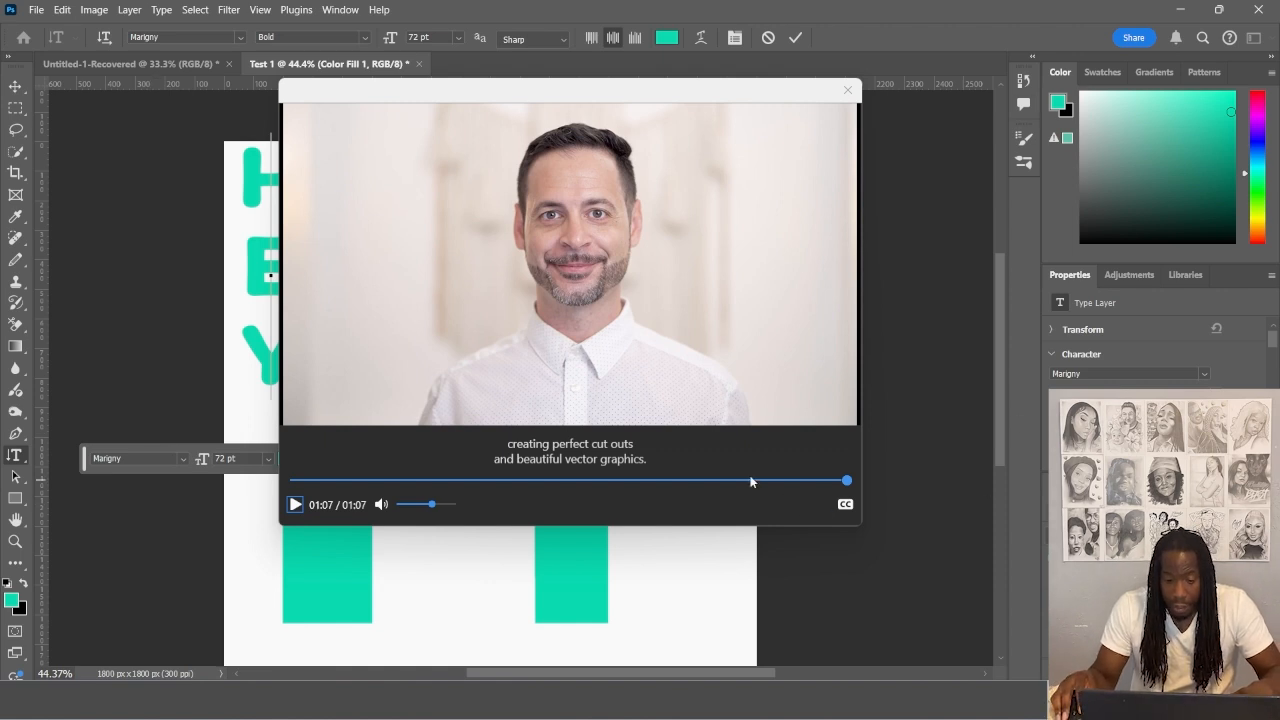
pyautogui.moveTo(751, 480); pyautogui.dragTo(732, 484)
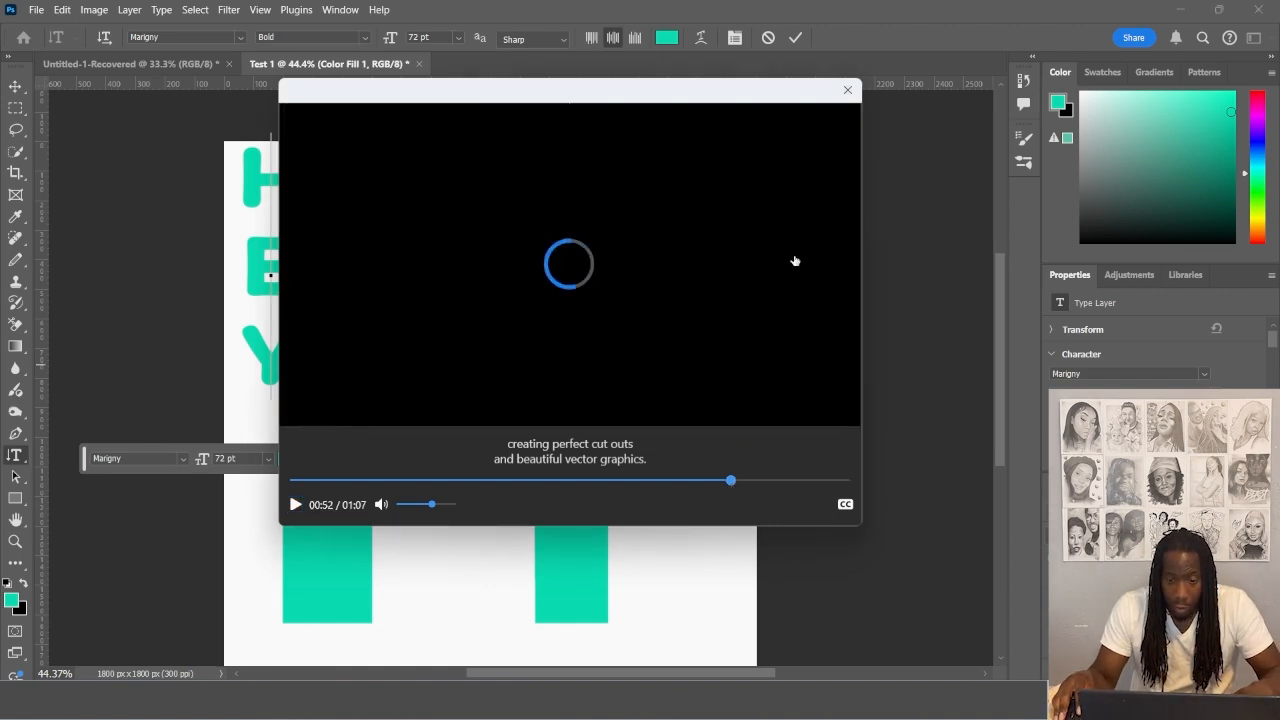
pyautogui.click(847, 90)
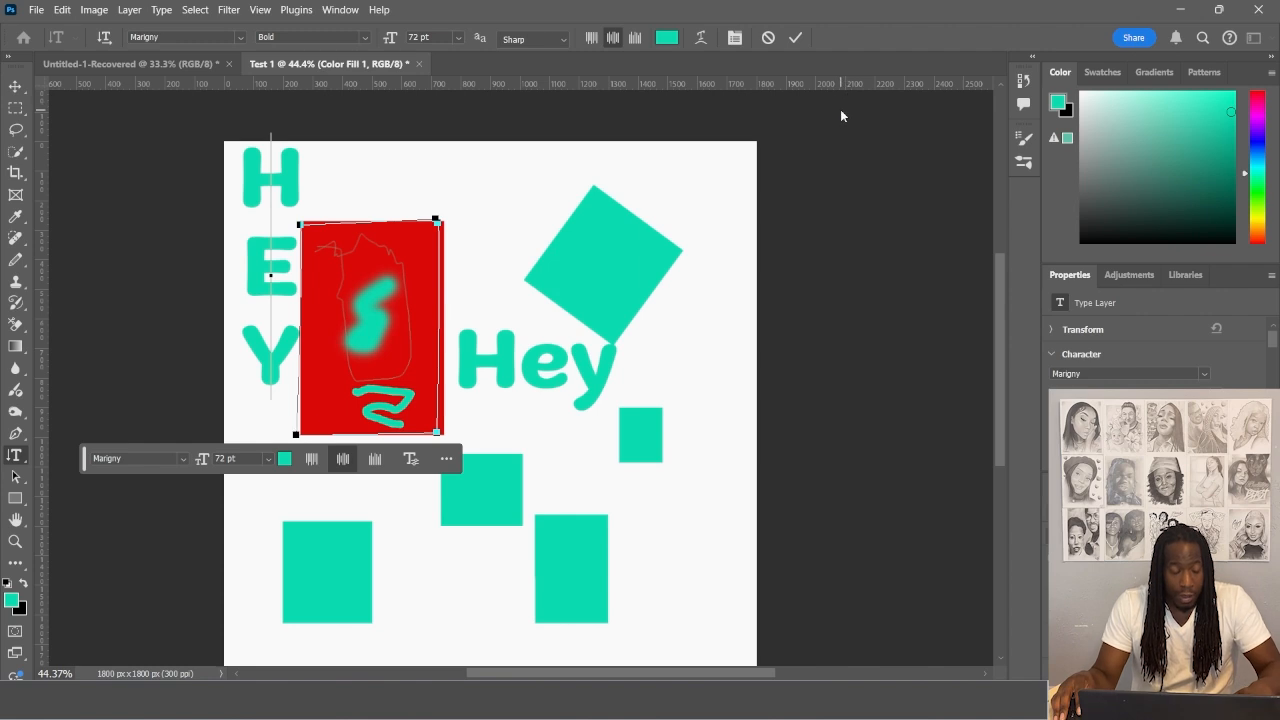
# Move the rectangular path from the red rectangle onto the "Hey" text with the Path Selection tool and toggle Layer 1's visibility
pyautogui.click(15, 477)
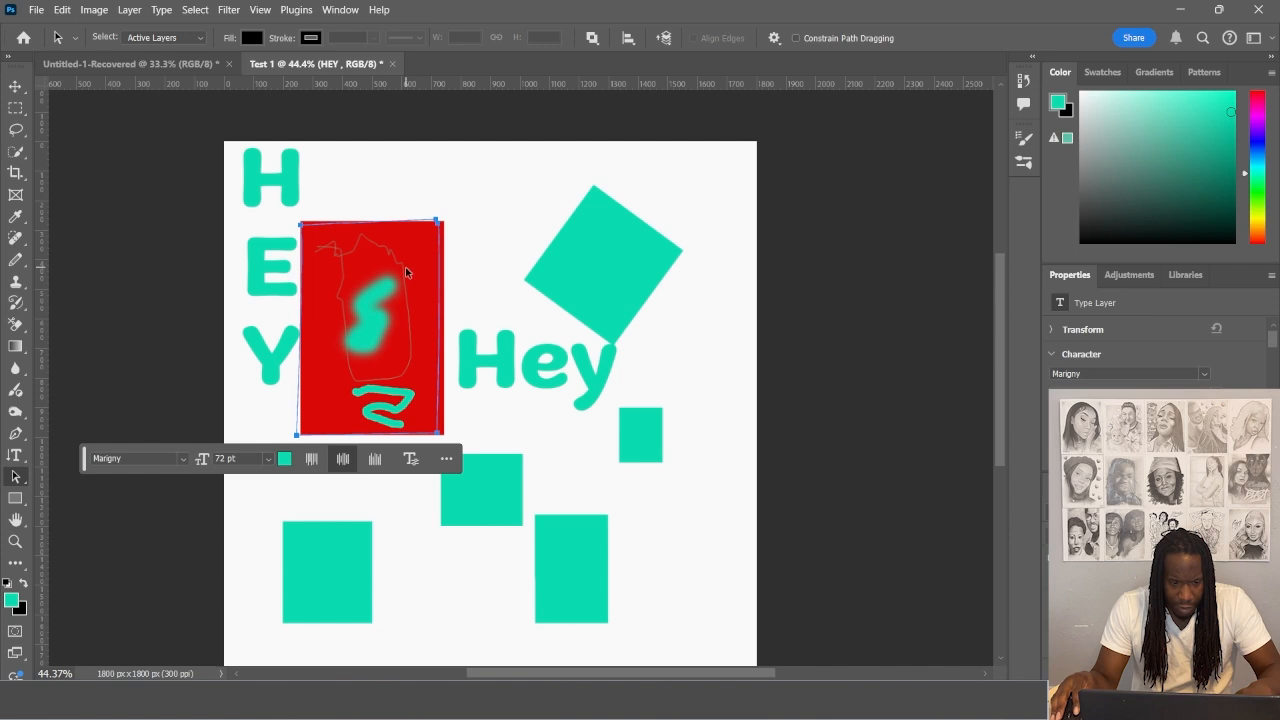
pyautogui.moveTo(406, 271); pyautogui.dragTo(610, 313)
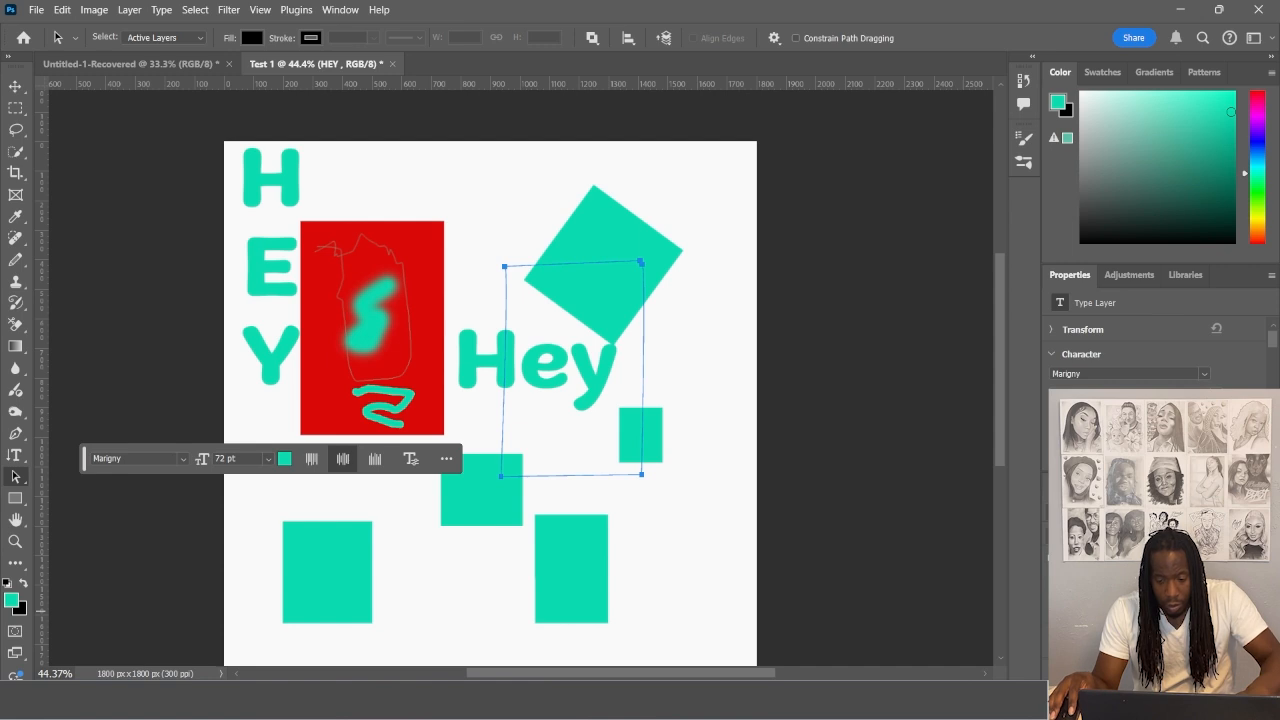
pyautogui.click(1106, 617)
pyautogui.click(1056, 606)
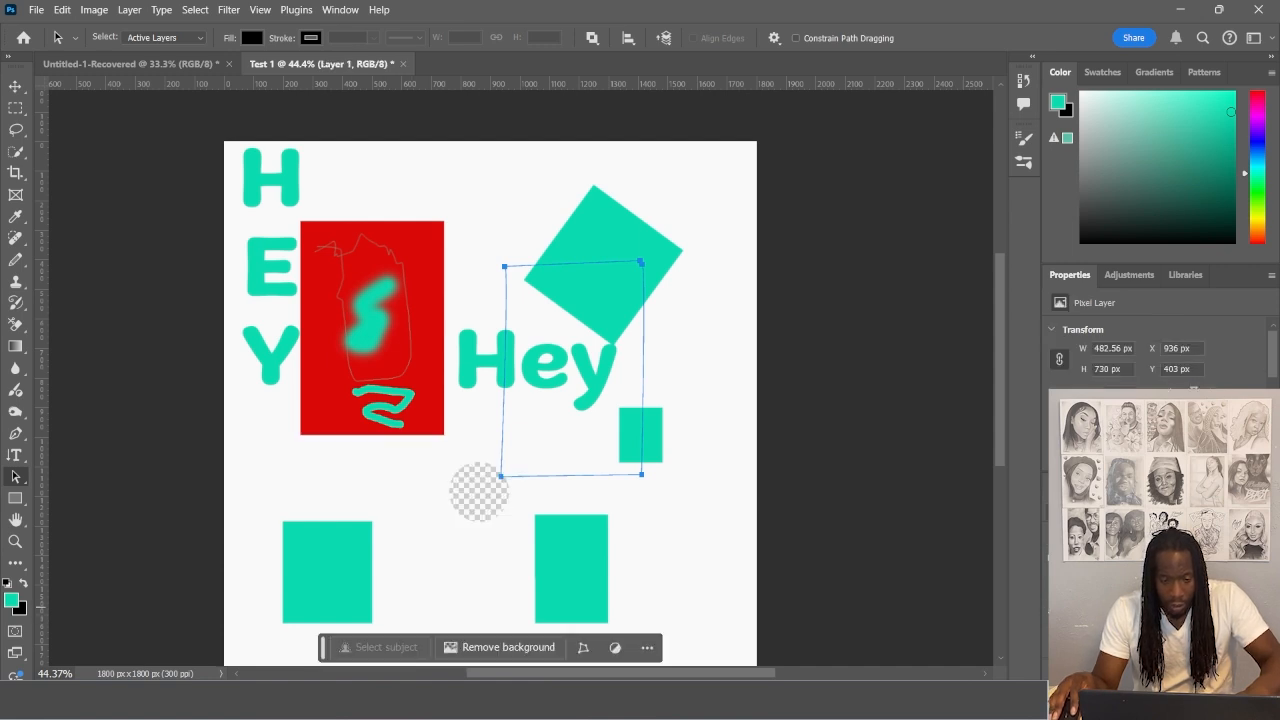
pyautogui.click(1056, 606)
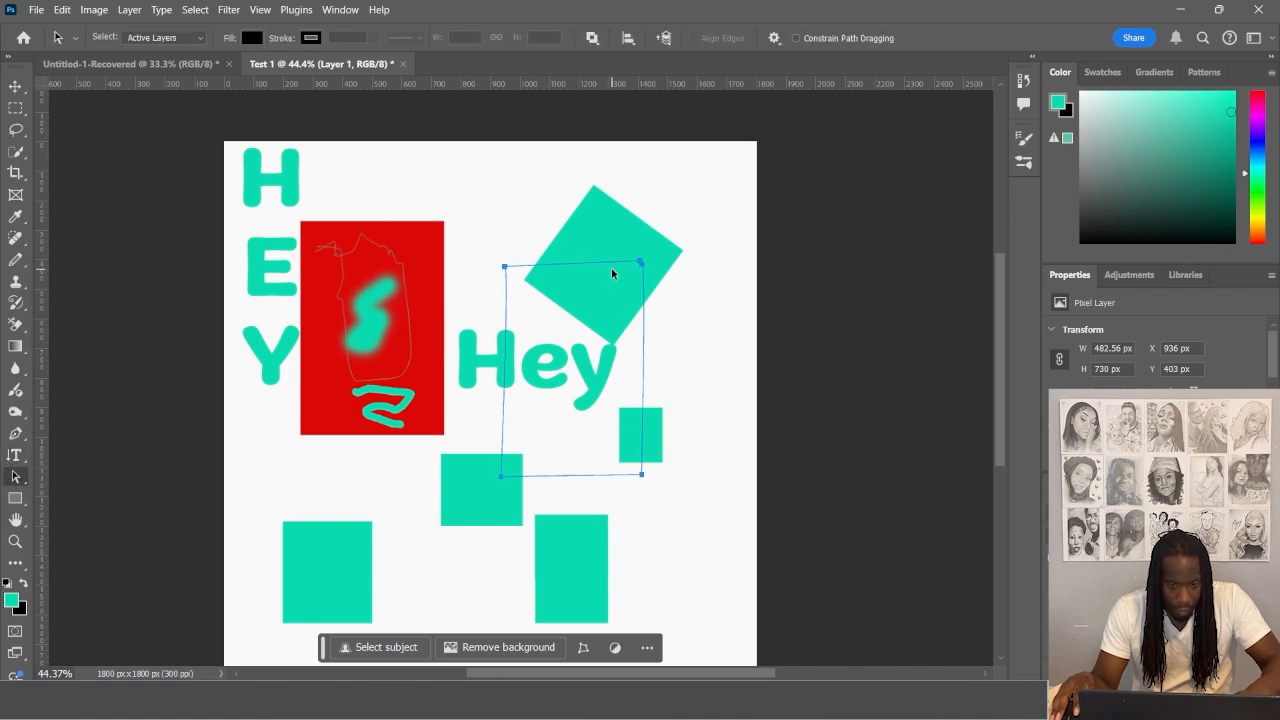
# Undo the path move and the layer visibility changes
pyautogui.press('ctrl')
pyautogui.hotkey('ctrl', 'z')
pyautogui.hotkey('ctrl', 'z')
pyautogui.hotkey('ctrl', 'z')
pyautogui.hotkey('ctrl', 'z')
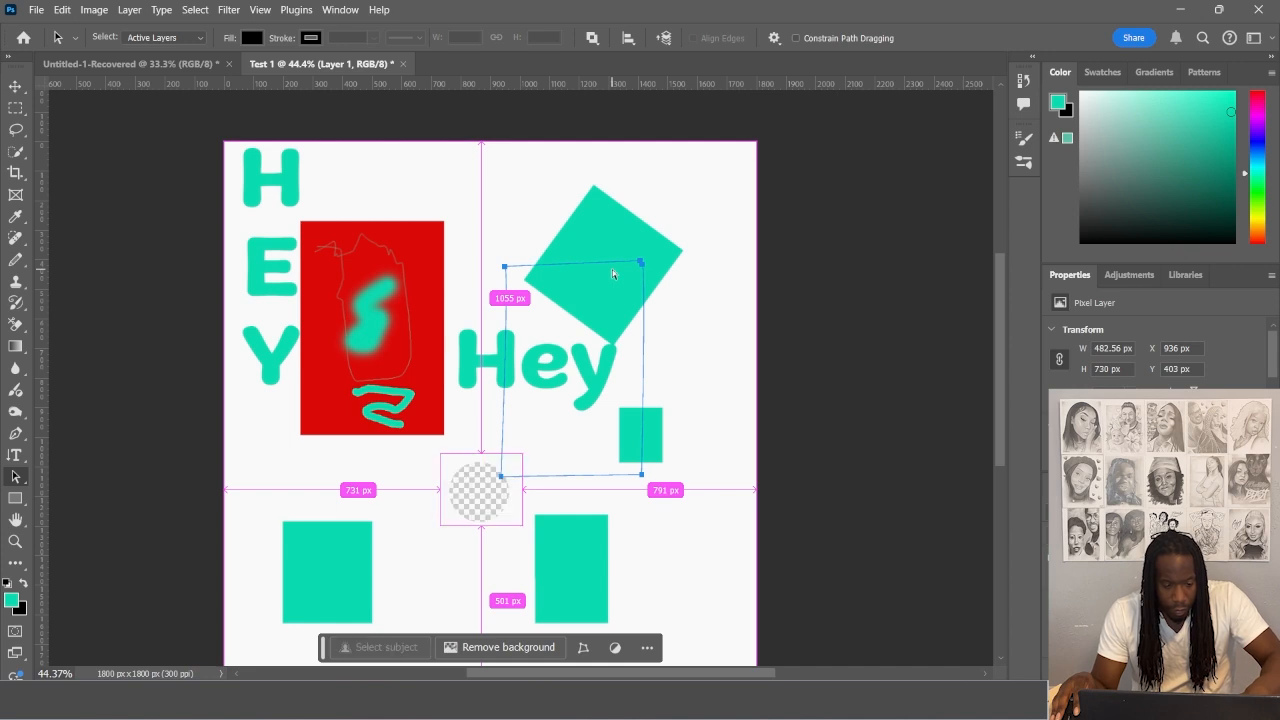
# Convert the path around the red rectangle into a new selection and deselect it
pyautogui.rightClick(416, 422)
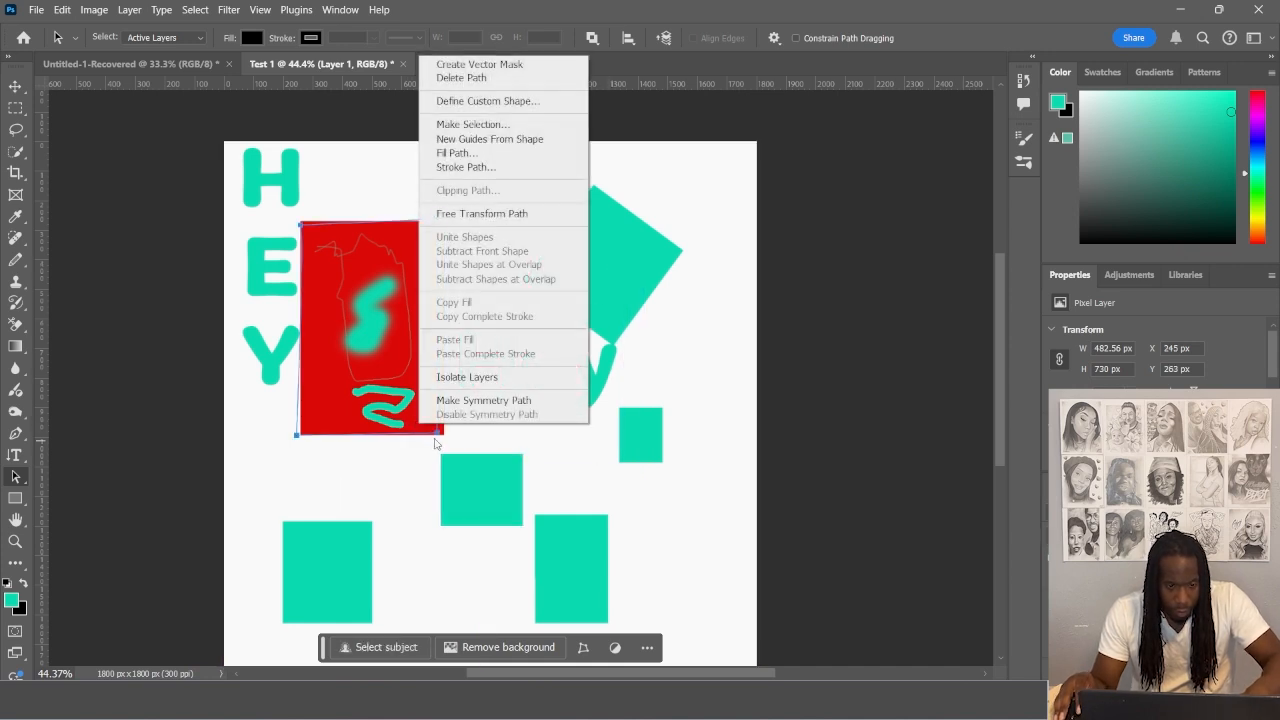
pyautogui.click(514, 124)
pyautogui.click(727, 176)
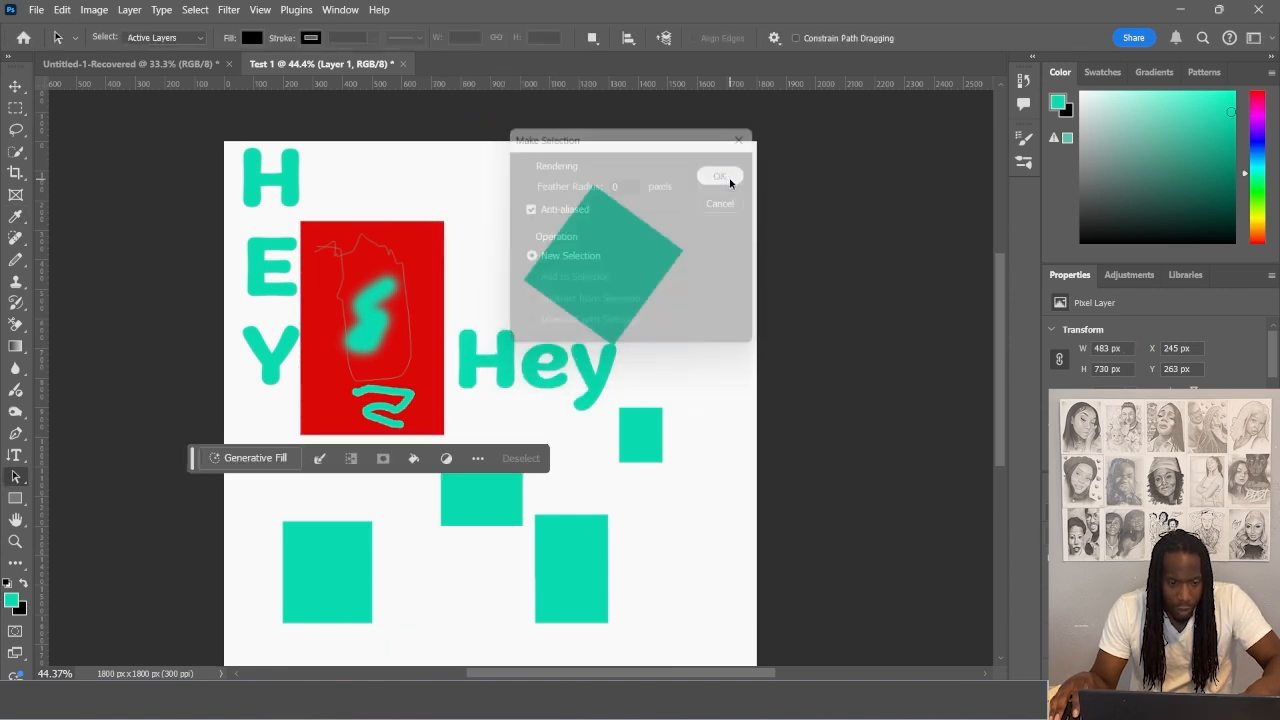
pyautogui.hotkey('ctrl', 'd')
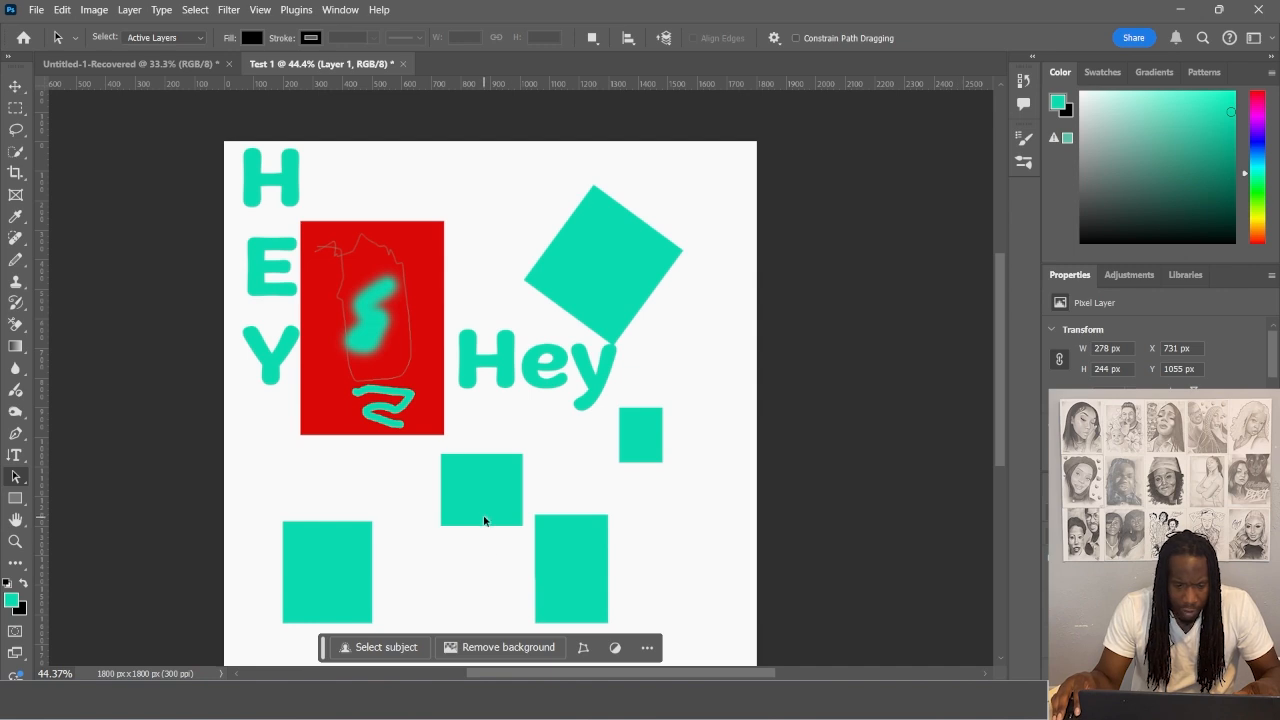
# Switch to the Direct Selection tool, make the vertical "HEY" layer active, and return to the Path Selection tool
pyautogui.rightClick(14, 481)
pyautogui.click(76, 496)
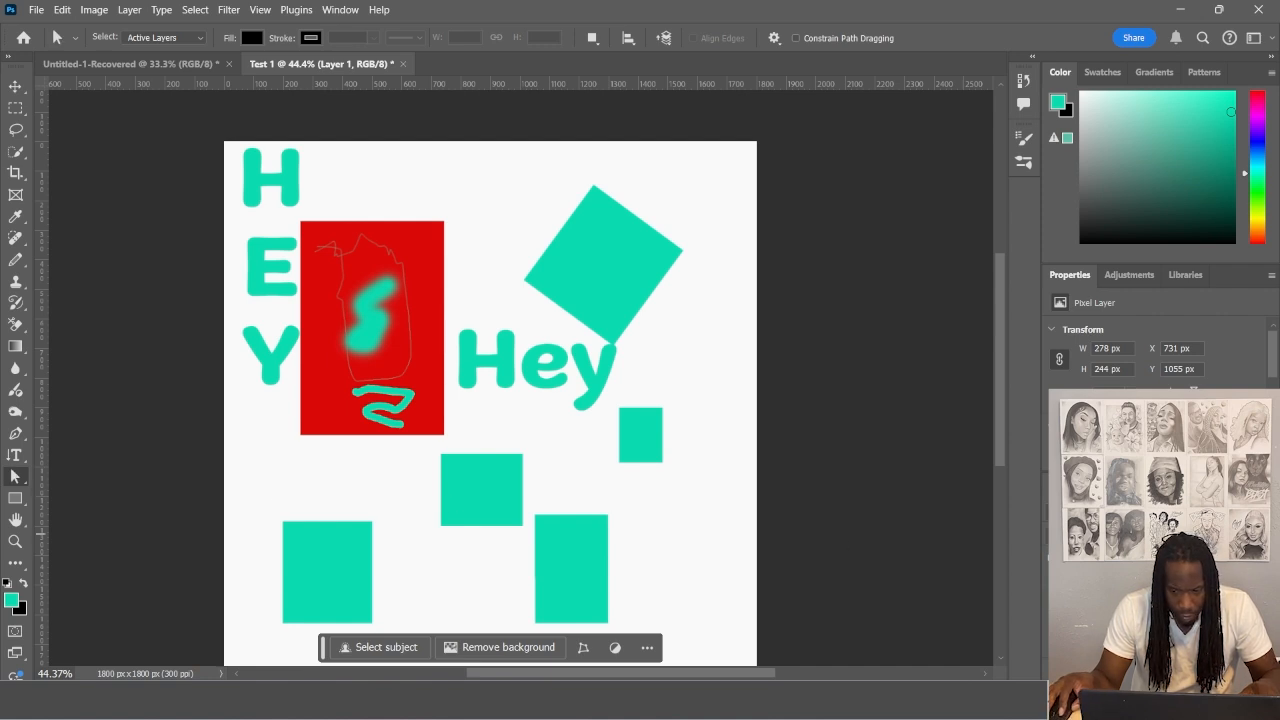
pyautogui.click(1140, 641)
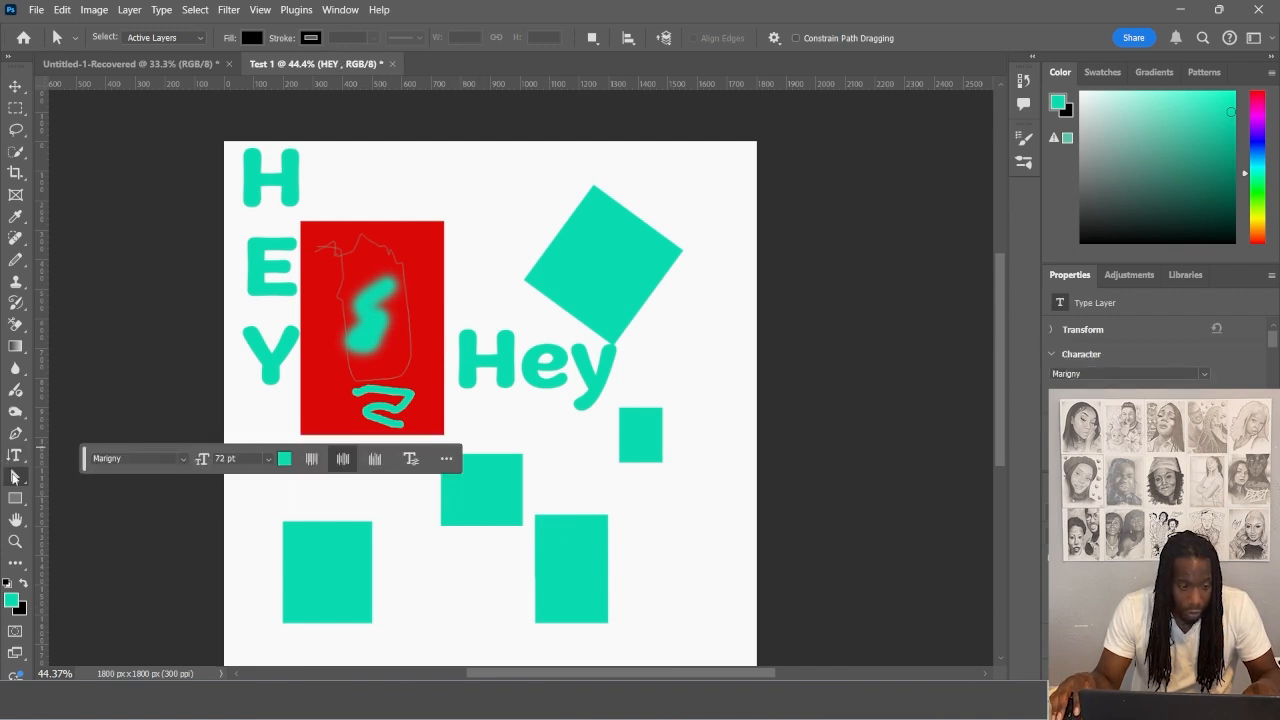
pyautogui.rightClick(14, 478)
pyautogui.click(76, 490)
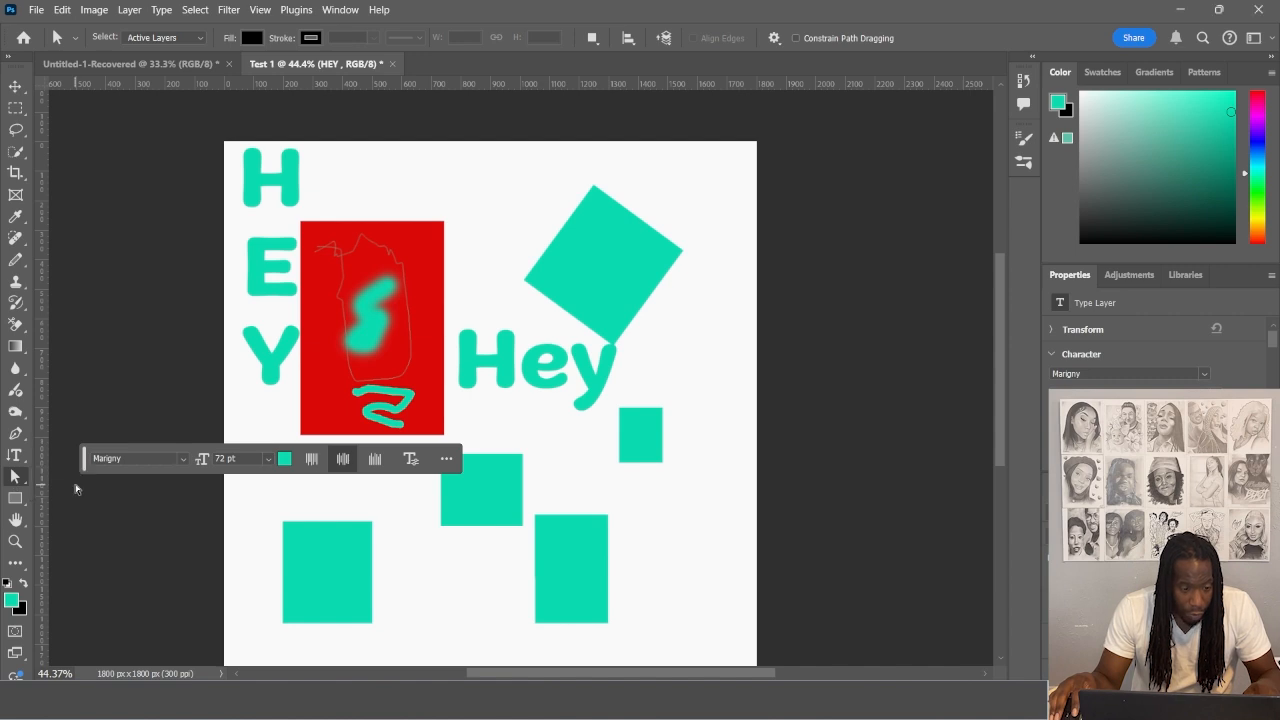
pyautogui.rightClick(14, 478)
pyautogui.click(56, 477)
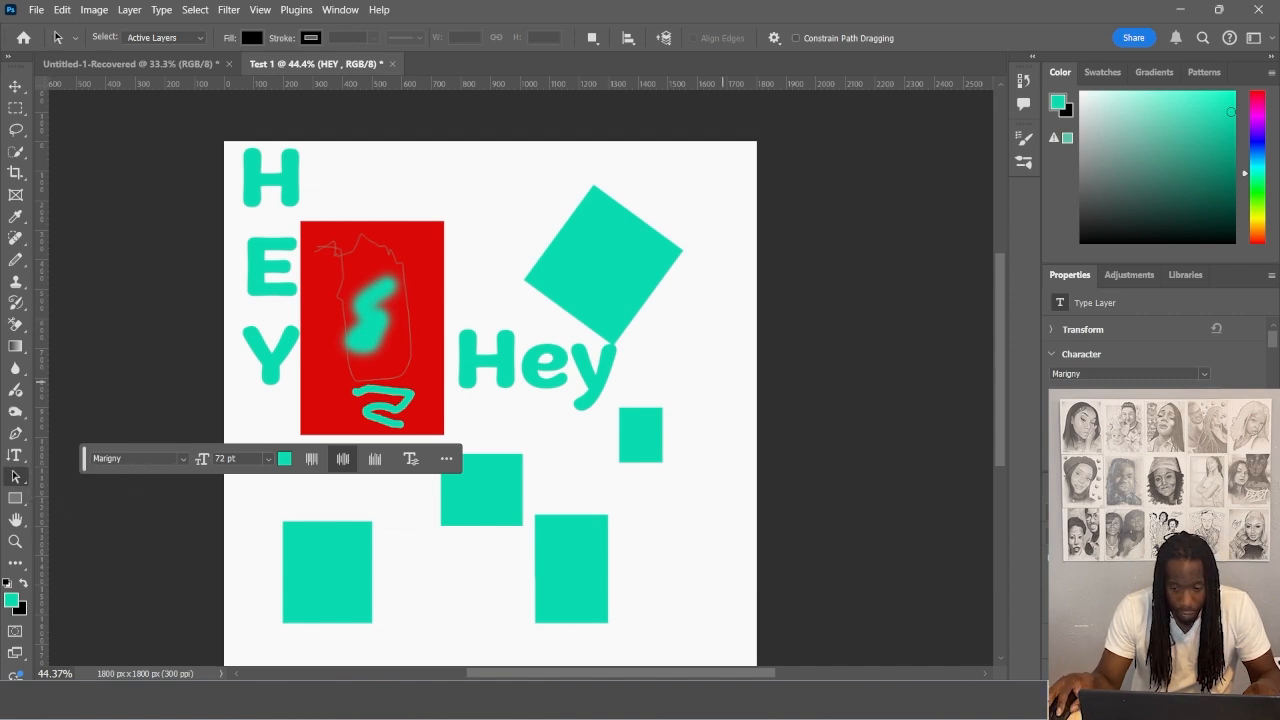
# Make the horizontal "Hey" layer active and try selecting objects on the canvas with the Path Selection tool
pyautogui.click(1140, 605)
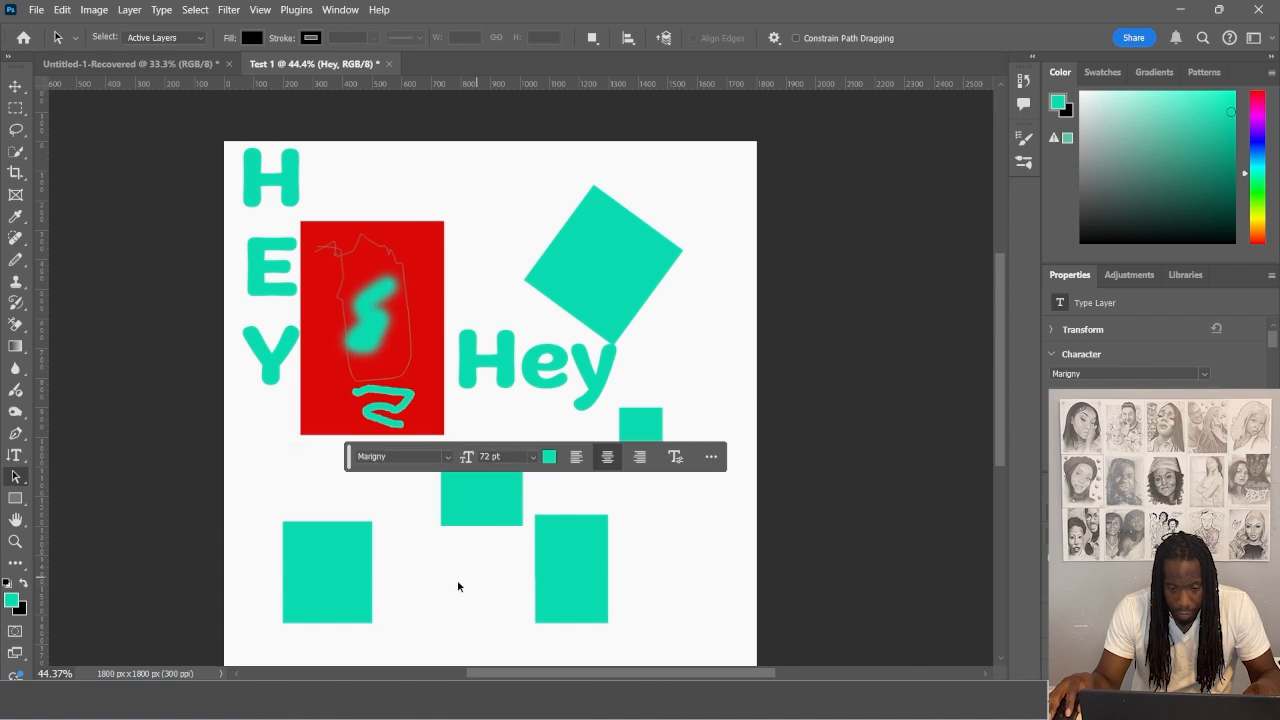
pyautogui.click(501, 371)
pyautogui.moveTo(428, 401); pyautogui.dragTo(400, 390)
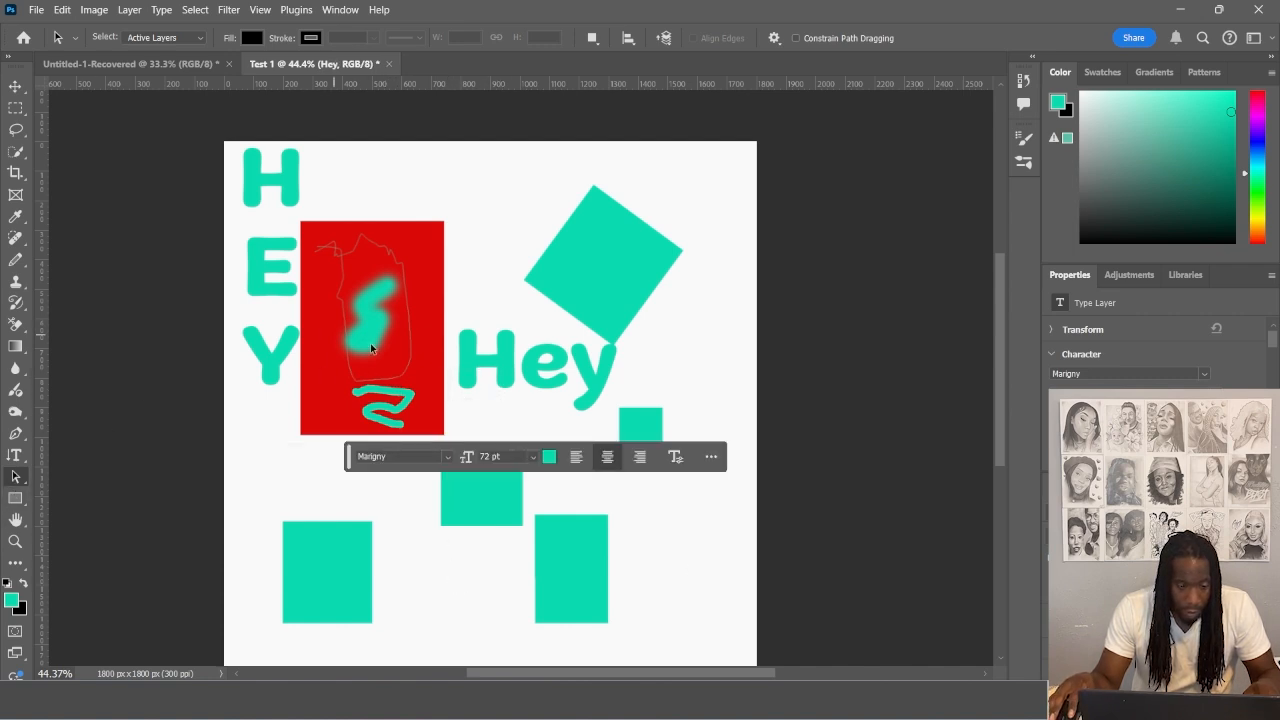
pyautogui.moveTo(381, 343); pyautogui.dragTo(620, 529)
pyautogui.click(415, 457)
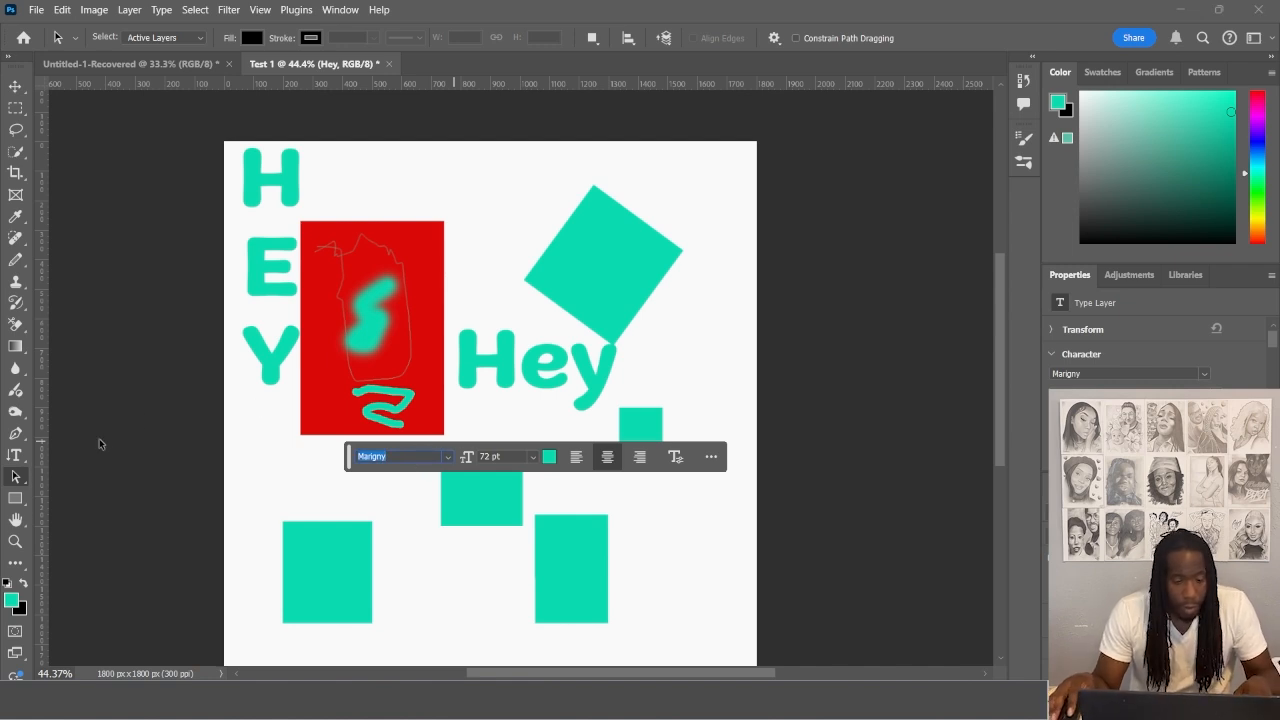
pyautogui.click(494, 487)
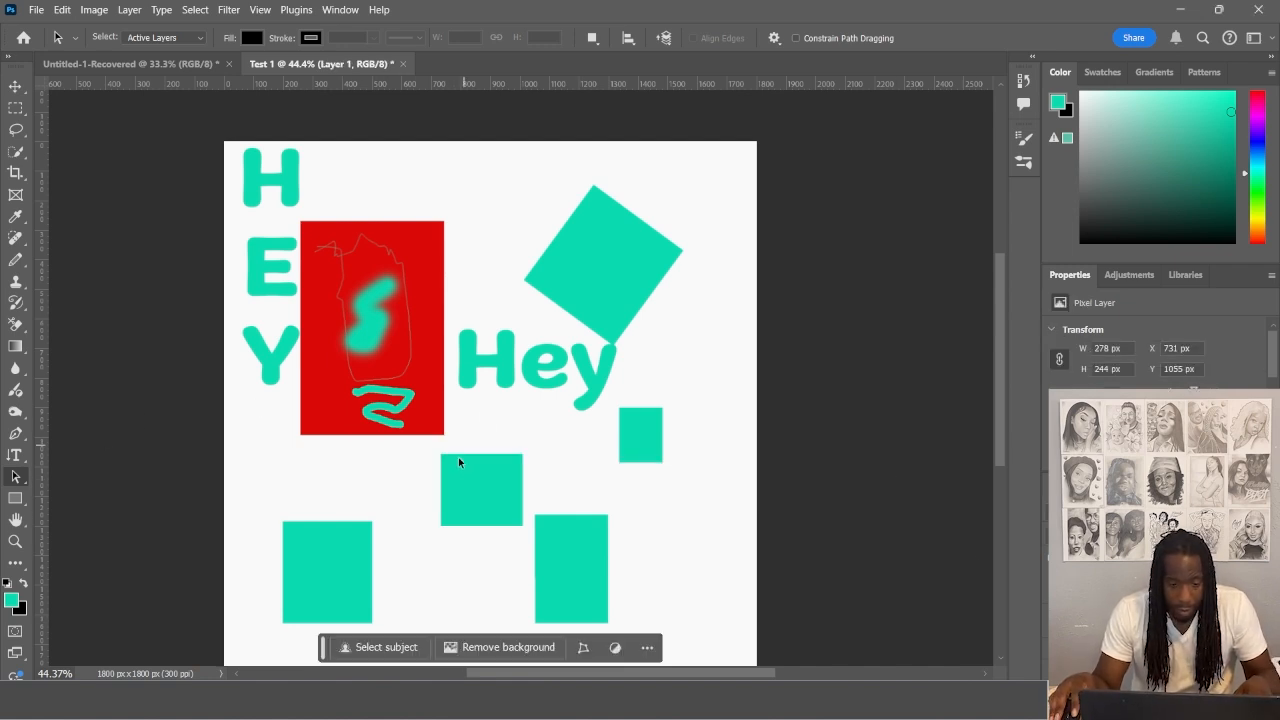
# Look over the available shape tool variants and the path selection tool variants
pyautogui.scroll(-1, 396, 468)
pyautogui.click(15, 499)
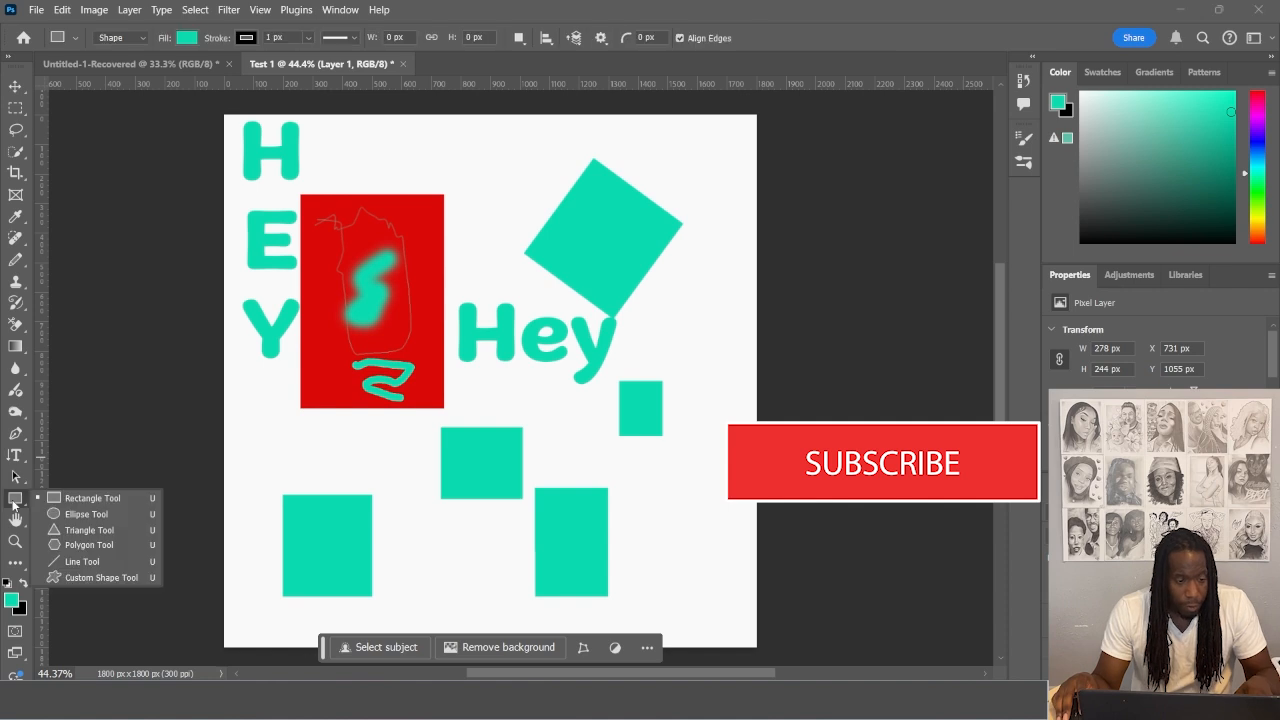
pyautogui.click(15, 477)
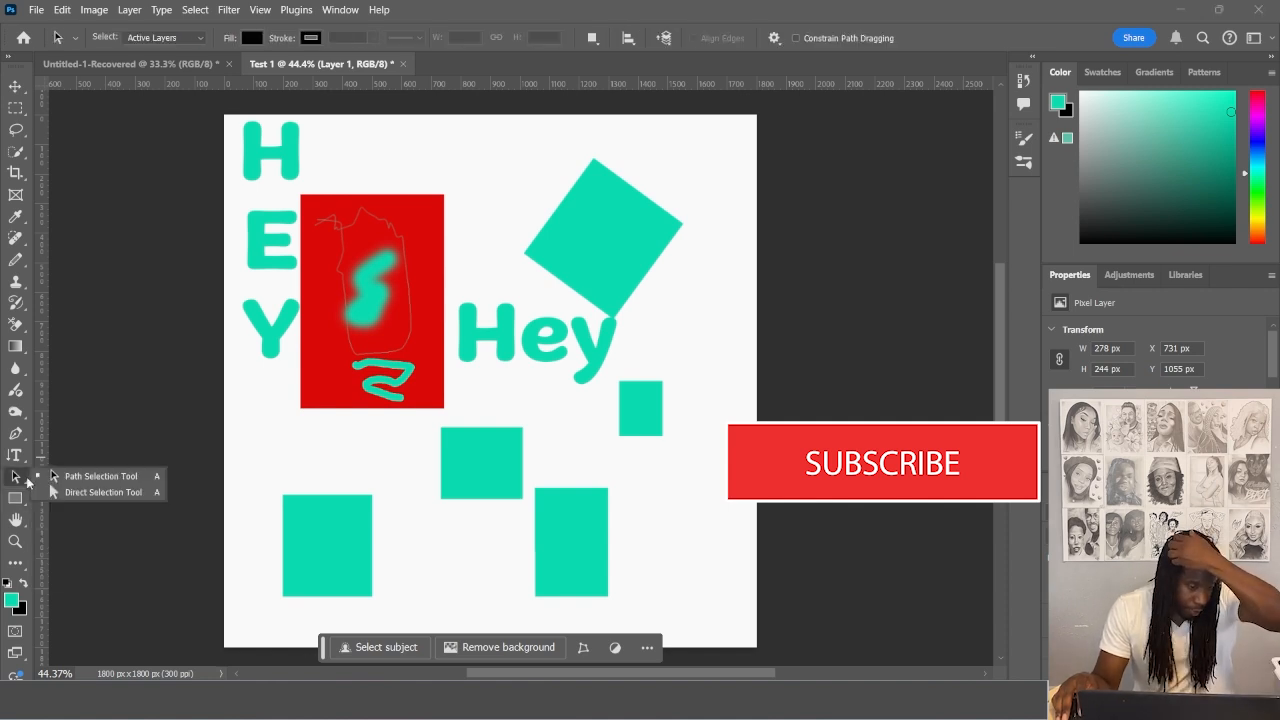
# Draw a rectangle about 611 by 400 px over the rotated teal square and set its stroke to red
pyautogui.click(15, 500)
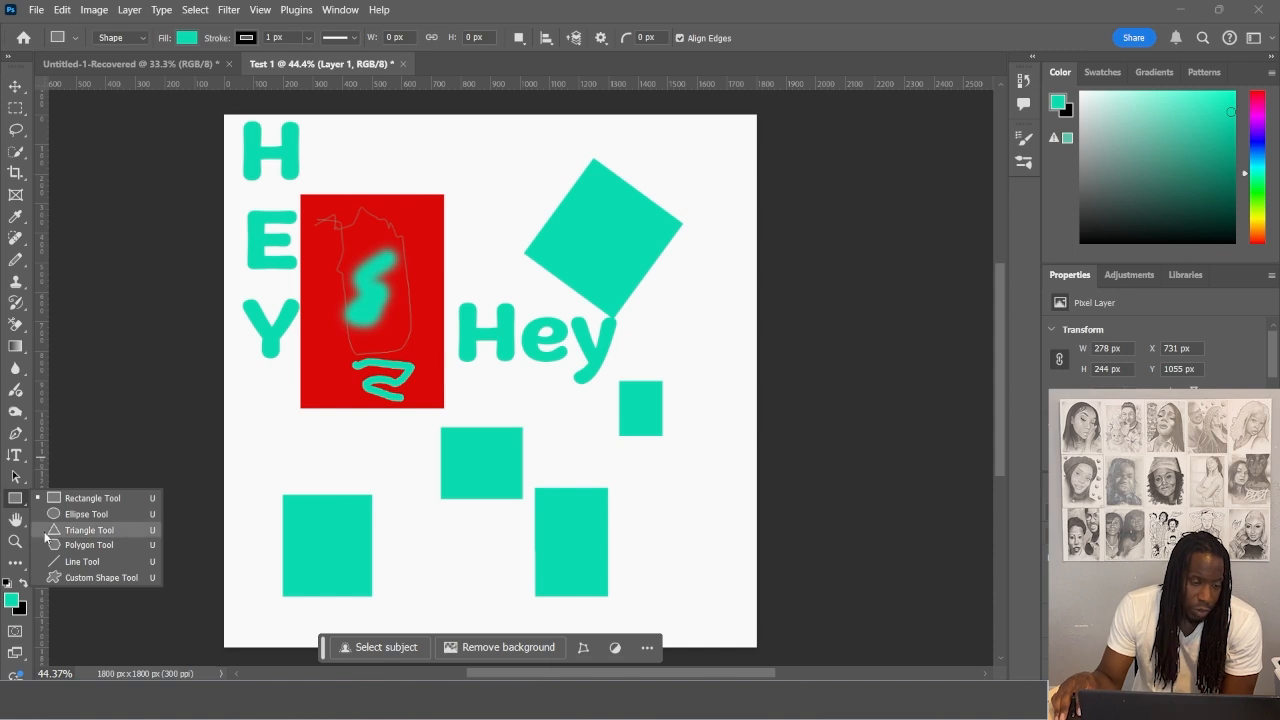
pyautogui.click(56, 503)
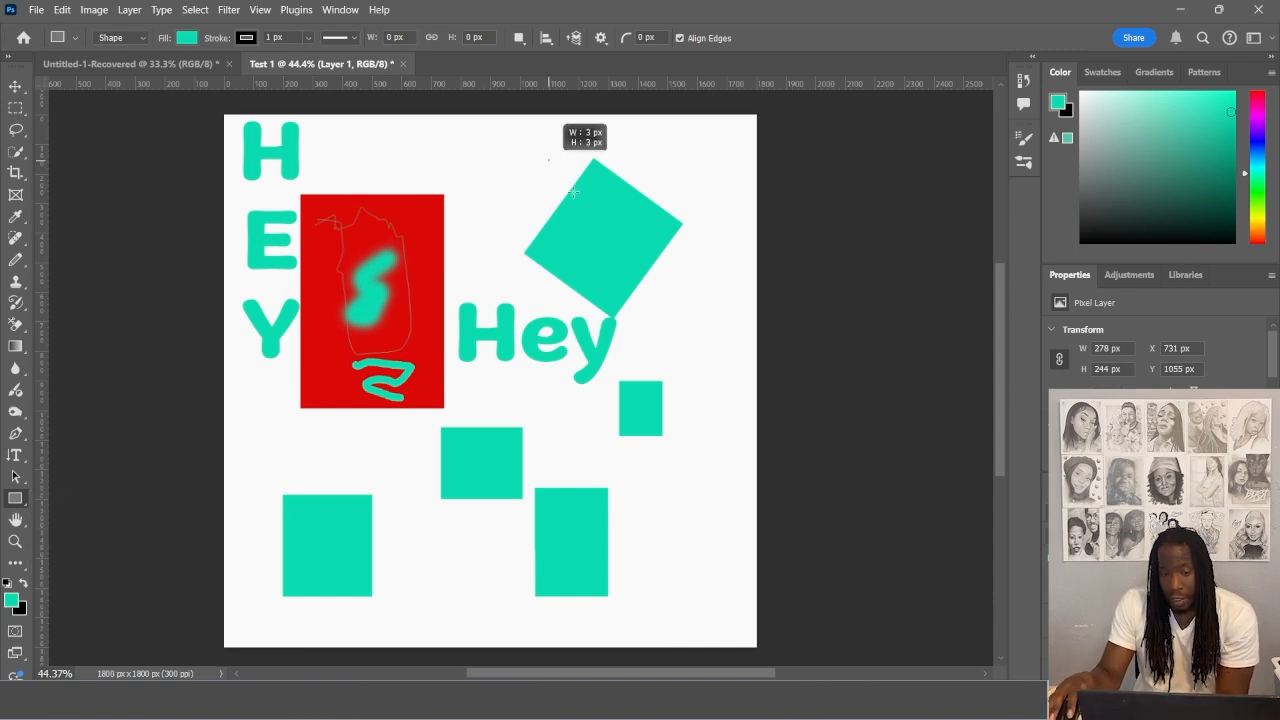
pyautogui.moveTo(548, 160); pyautogui.dragTo(729, 277)
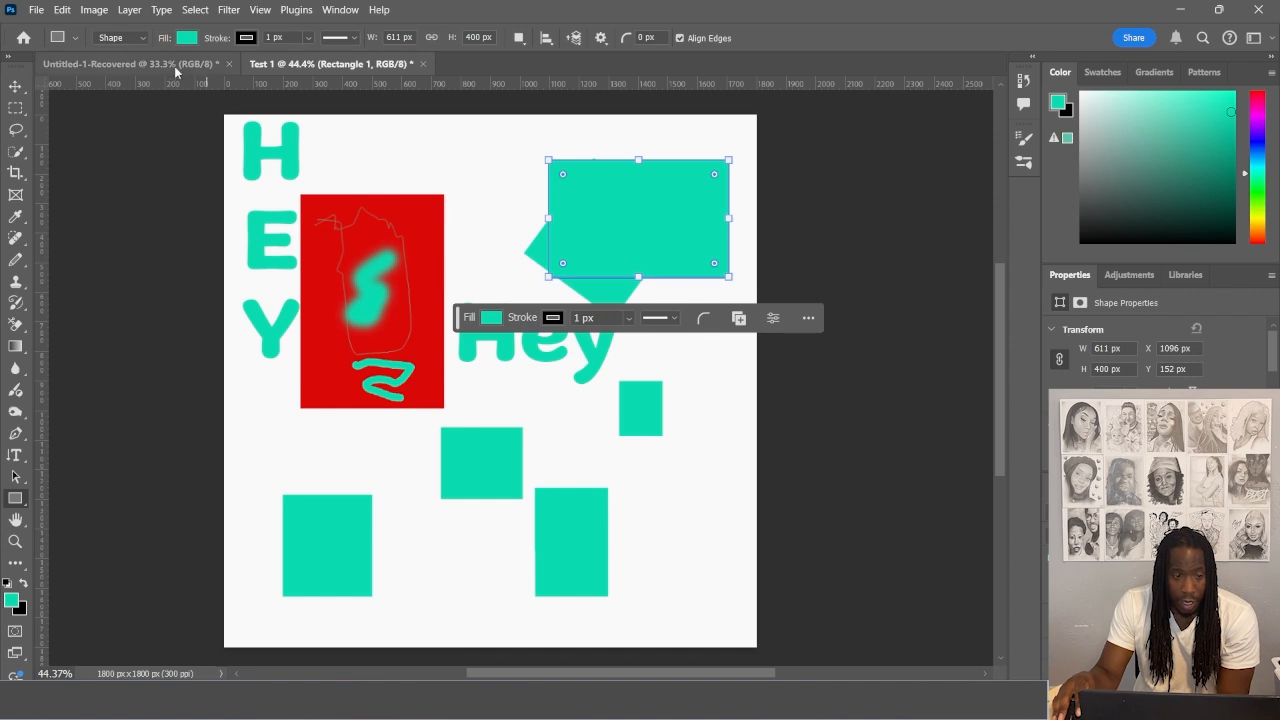
pyautogui.click(241, 40)
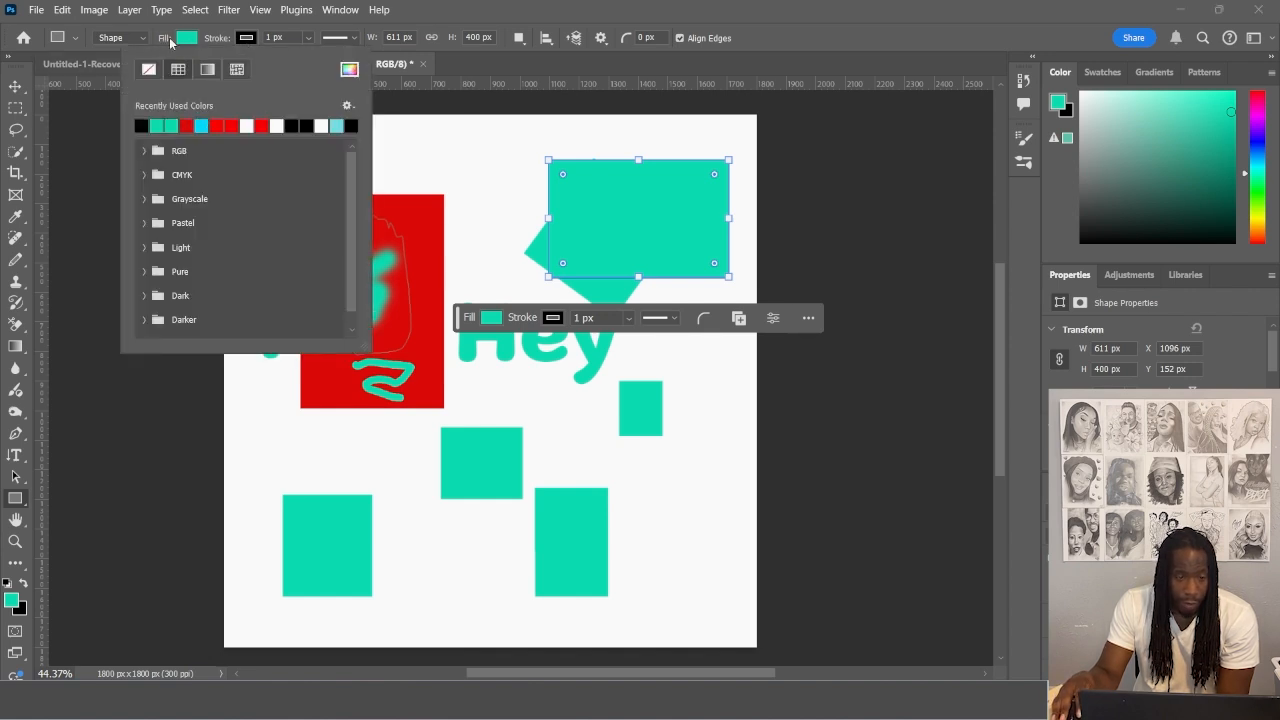
pyautogui.click(186, 125)
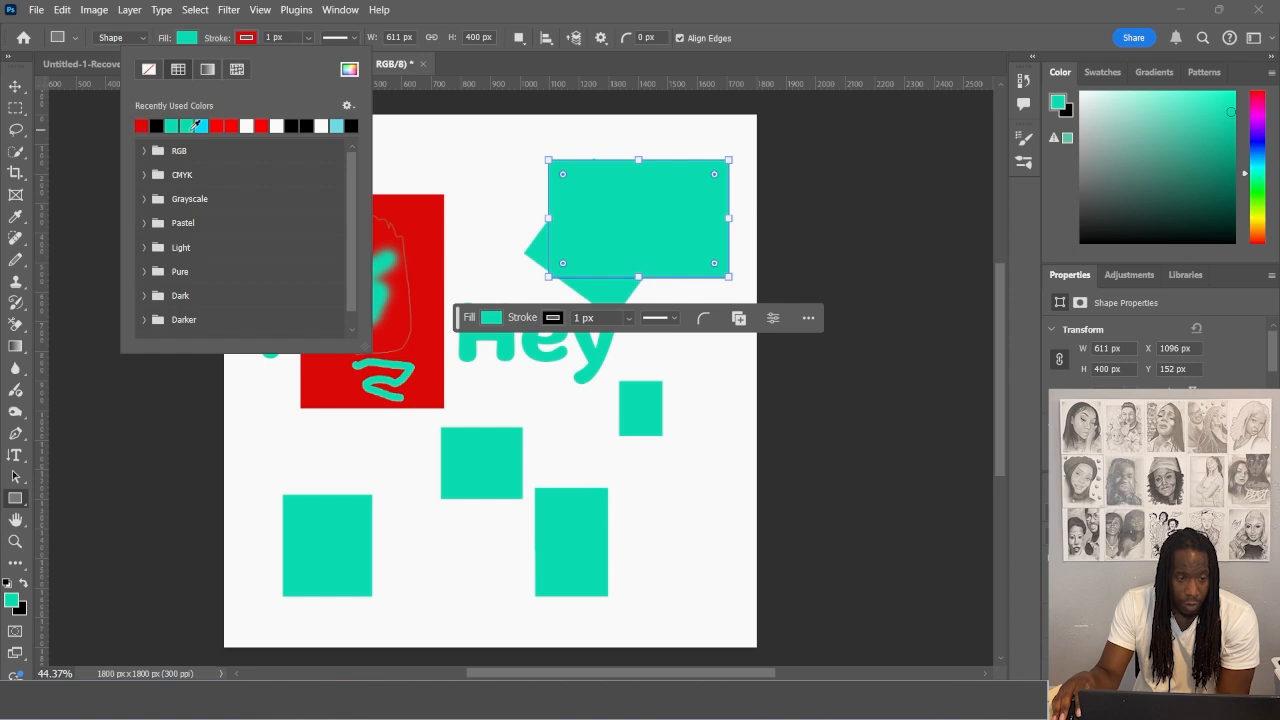
# Try several recently used colors, including red, black and teal, as the new rectangle's fill
pyautogui.click(507, 318)
pyautogui.click(492, 318)
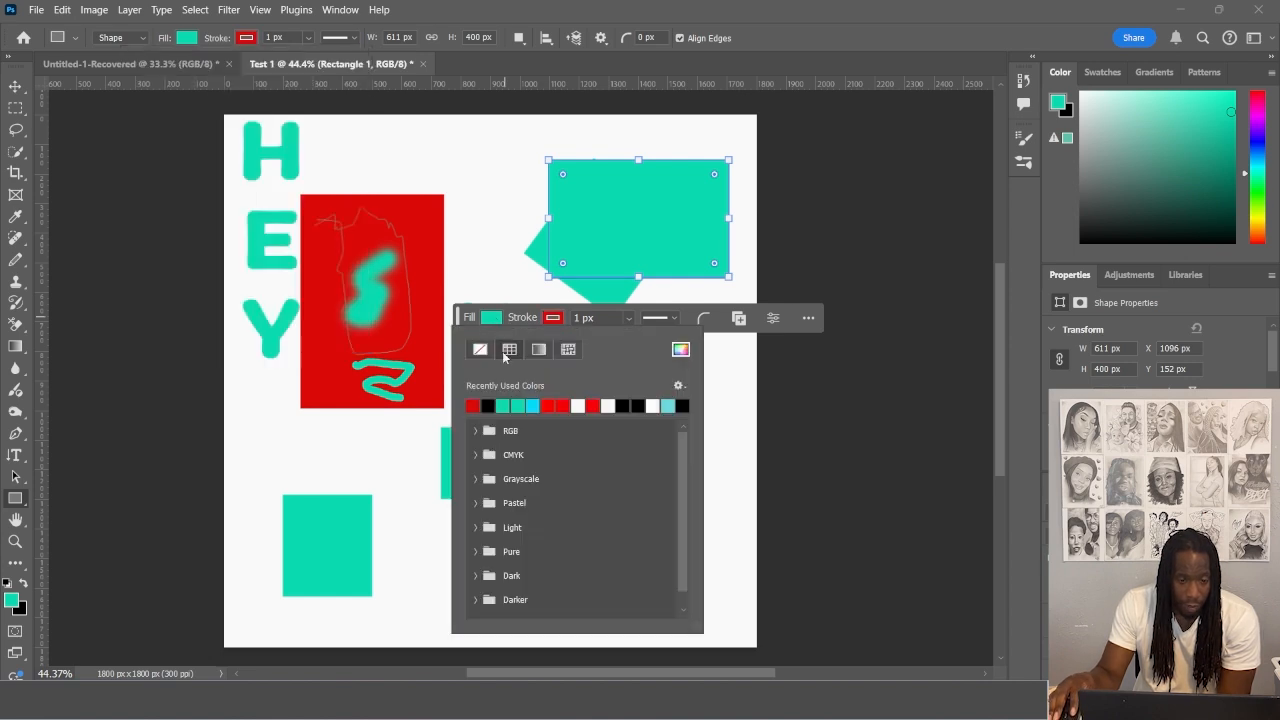
pyautogui.click(532, 405)
pyautogui.click(548, 405)
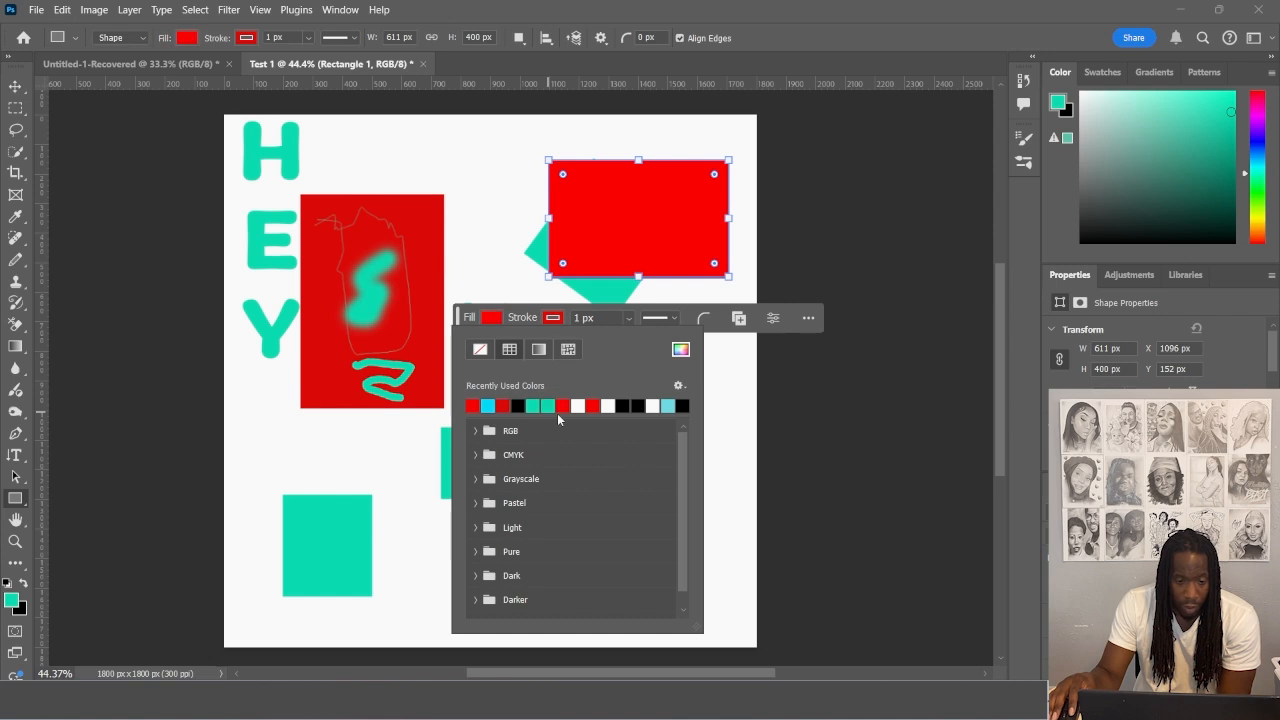
pyautogui.click(577, 405)
pyautogui.click(589, 405)
pyautogui.click(621, 405)
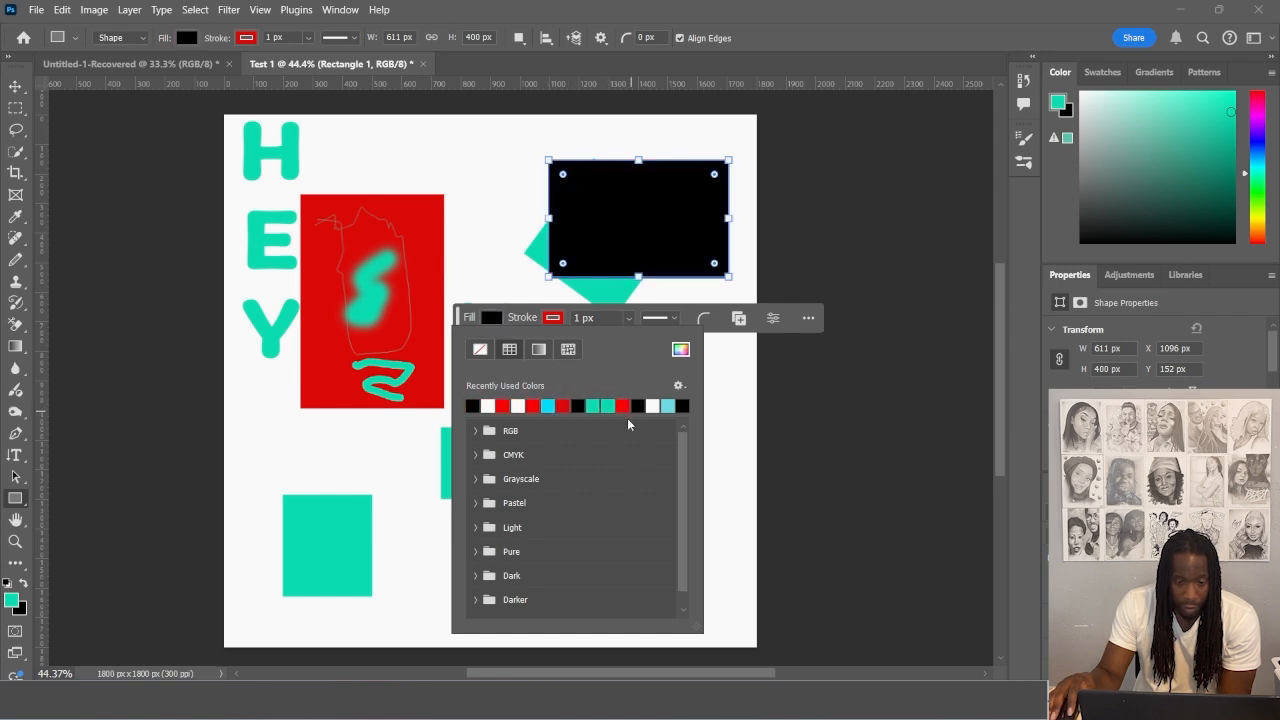
pyautogui.click(608, 405)
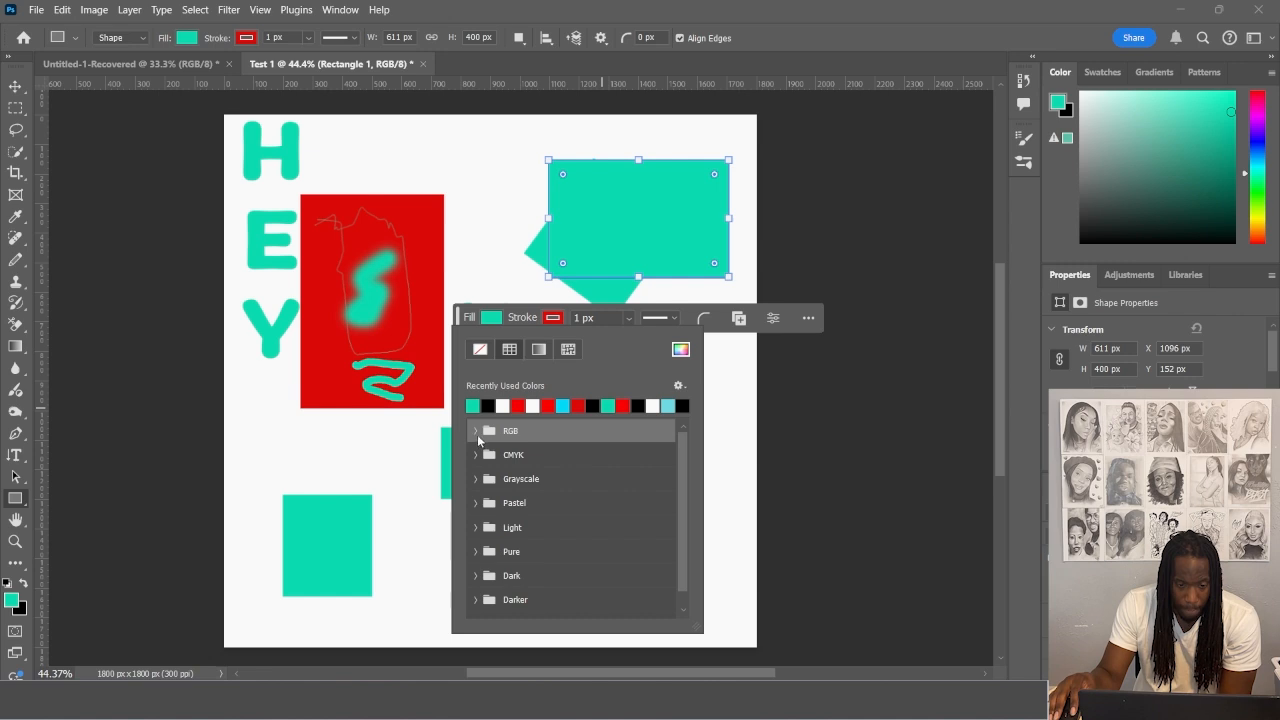
# Fill the new rectangle with green from the RGB swatch group
pyautogui.click(476, 431)
pyautogui.click(490, 450)
pyautogui.click(505, 450)
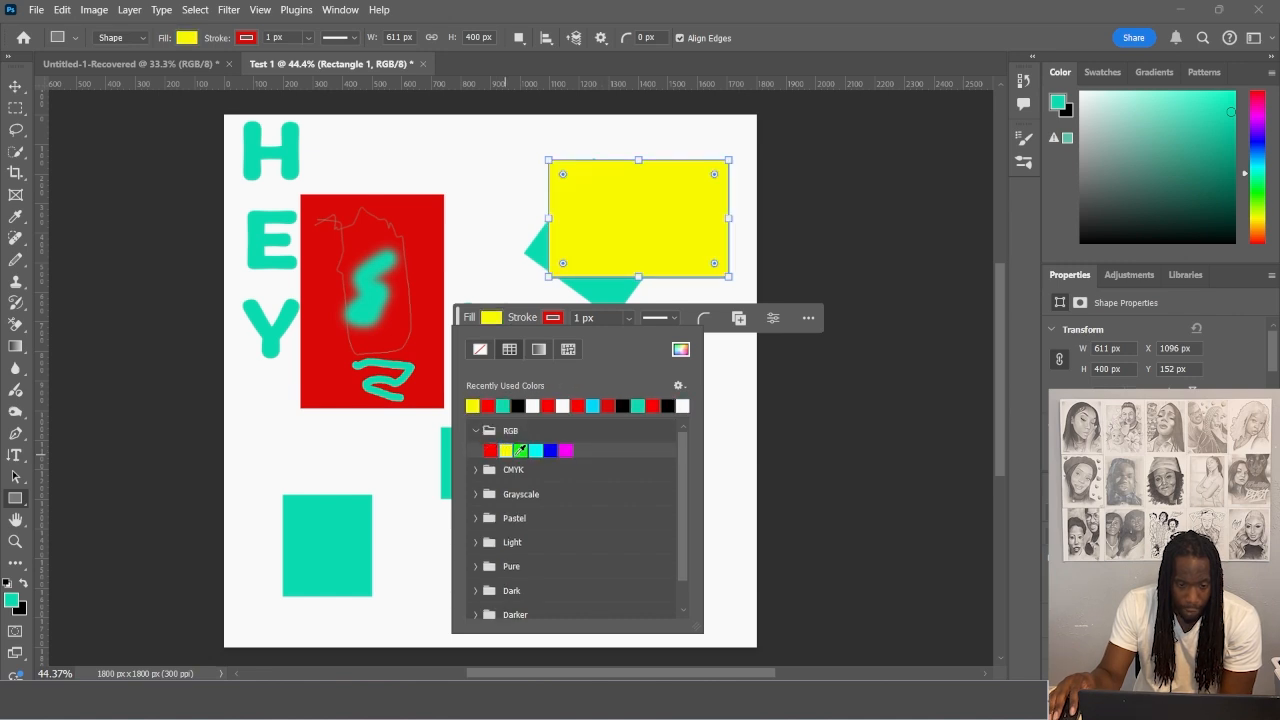
pyautogui.click(521, 450)
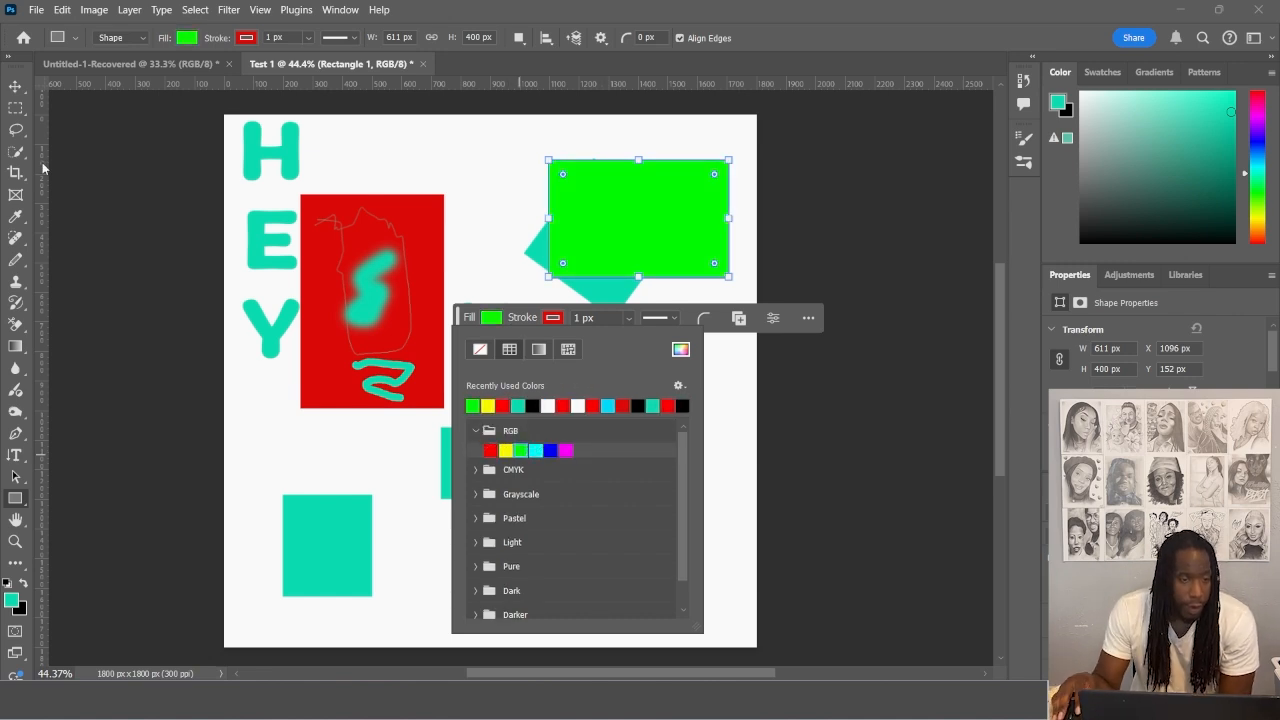
pyautogui.click(20, 503)
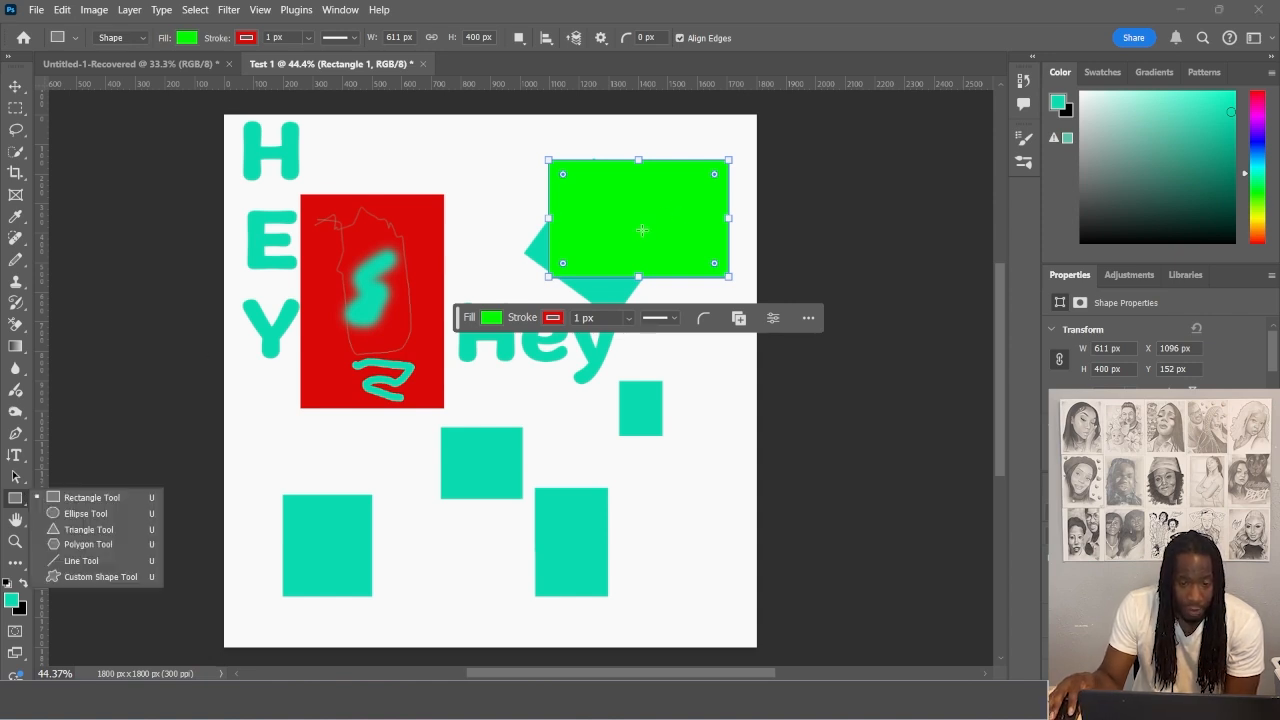
pyautogui.moveTo(642, 216); pyautogui.dragTo(612, 248)
pyautogui.hotkey('ctrl', 'z')
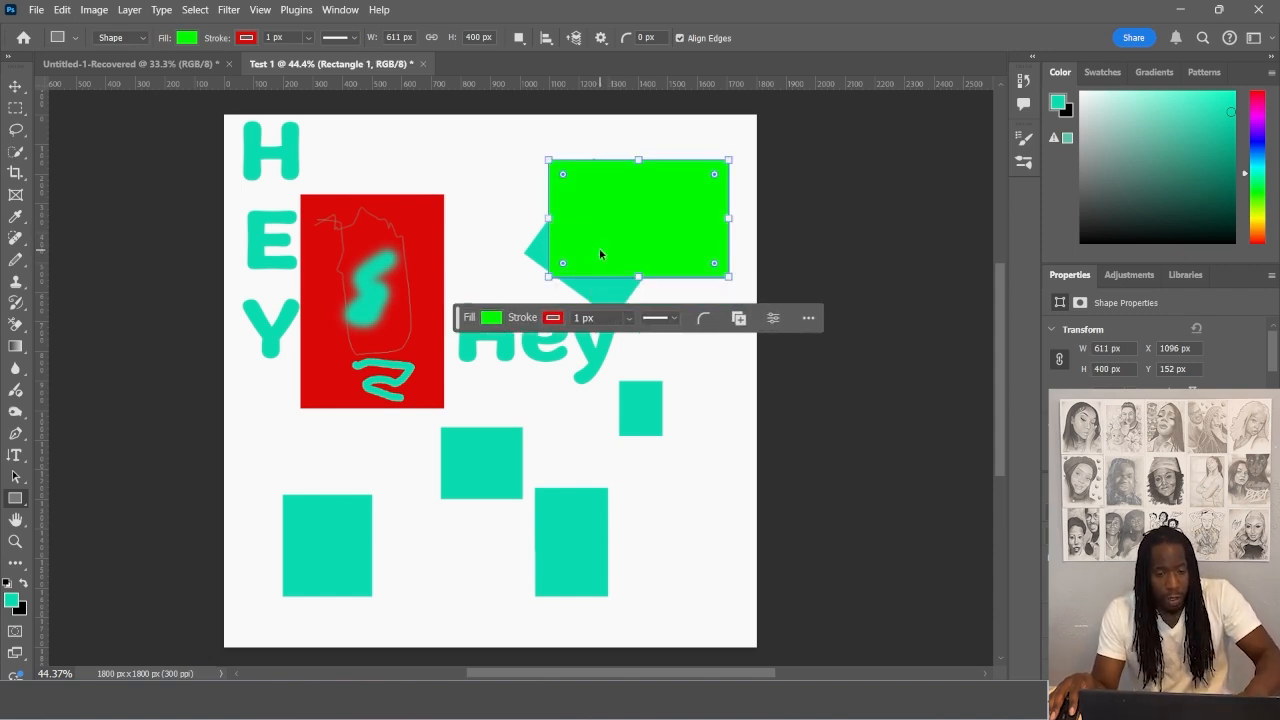
# Move the green rectangle down over the tall teal rectangle near the canvas's lower edge
pyautogui.click(15, 86)
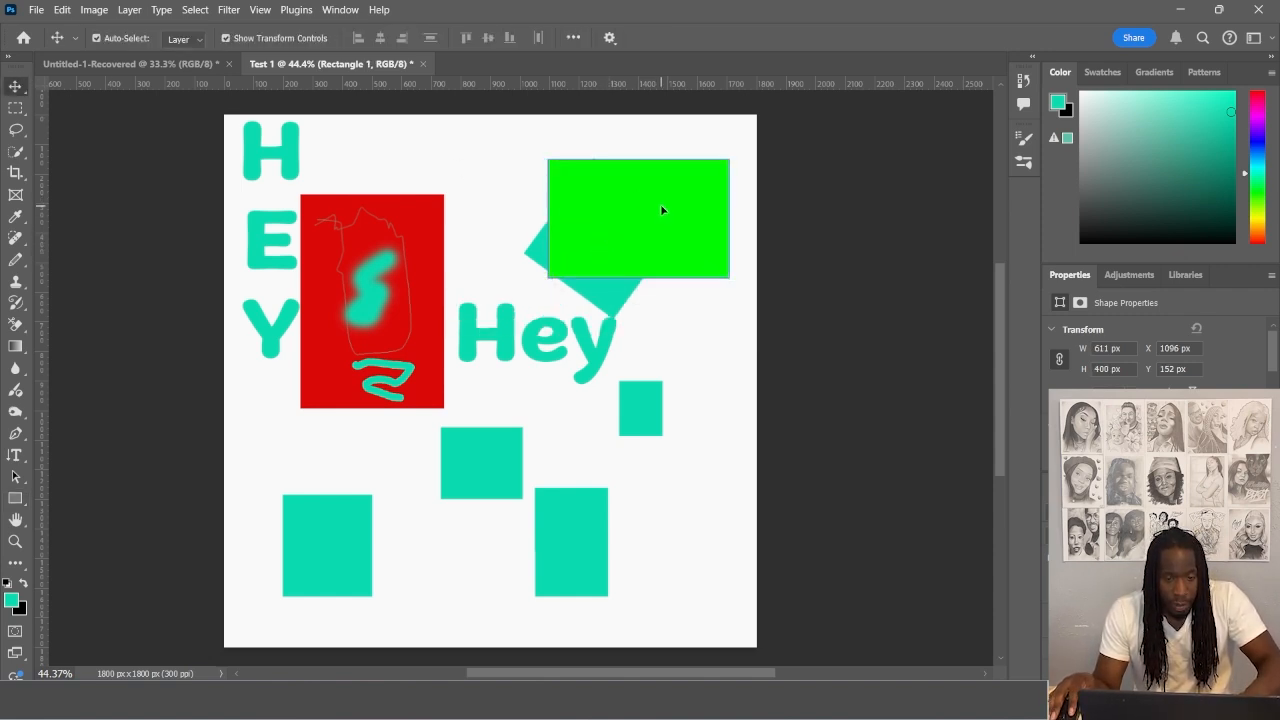
pyautogui.moveTo(660, 204); pyautogui.dragTo(622, 573)
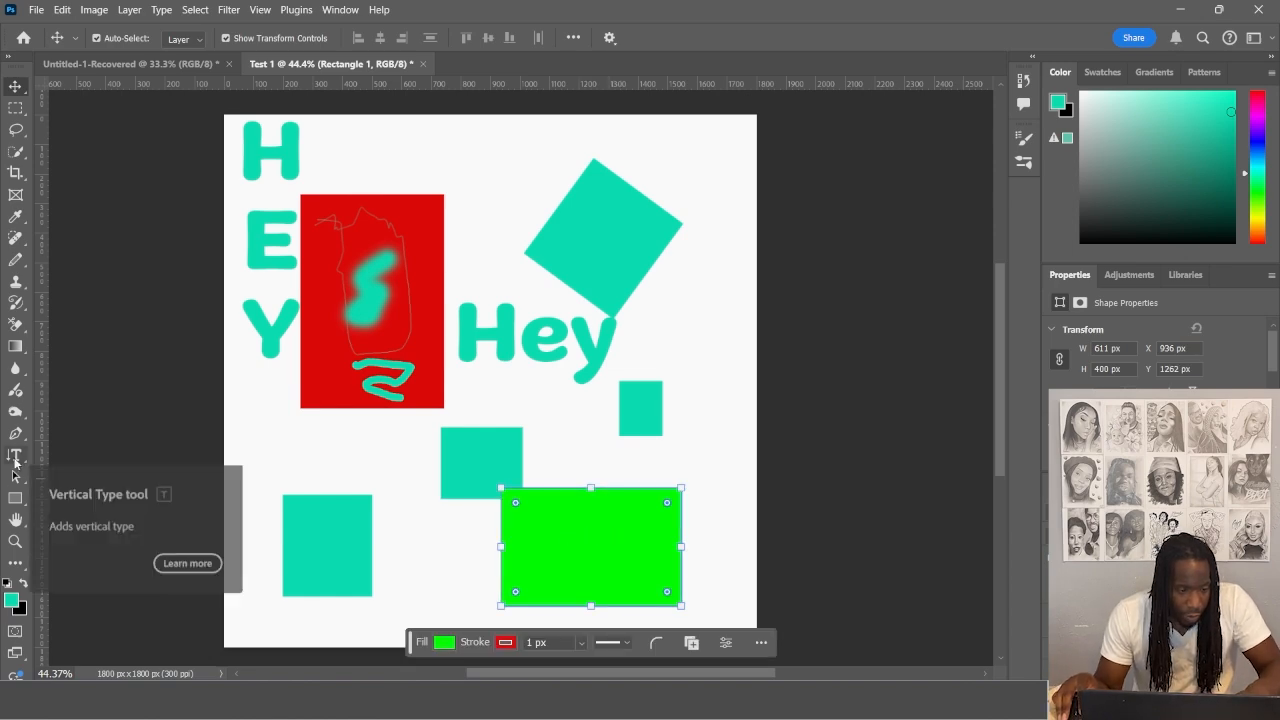
# Switch to the Direct Selection tool and pick the upper edge of the green rectangle's path
pyautogui.click(15, 477)
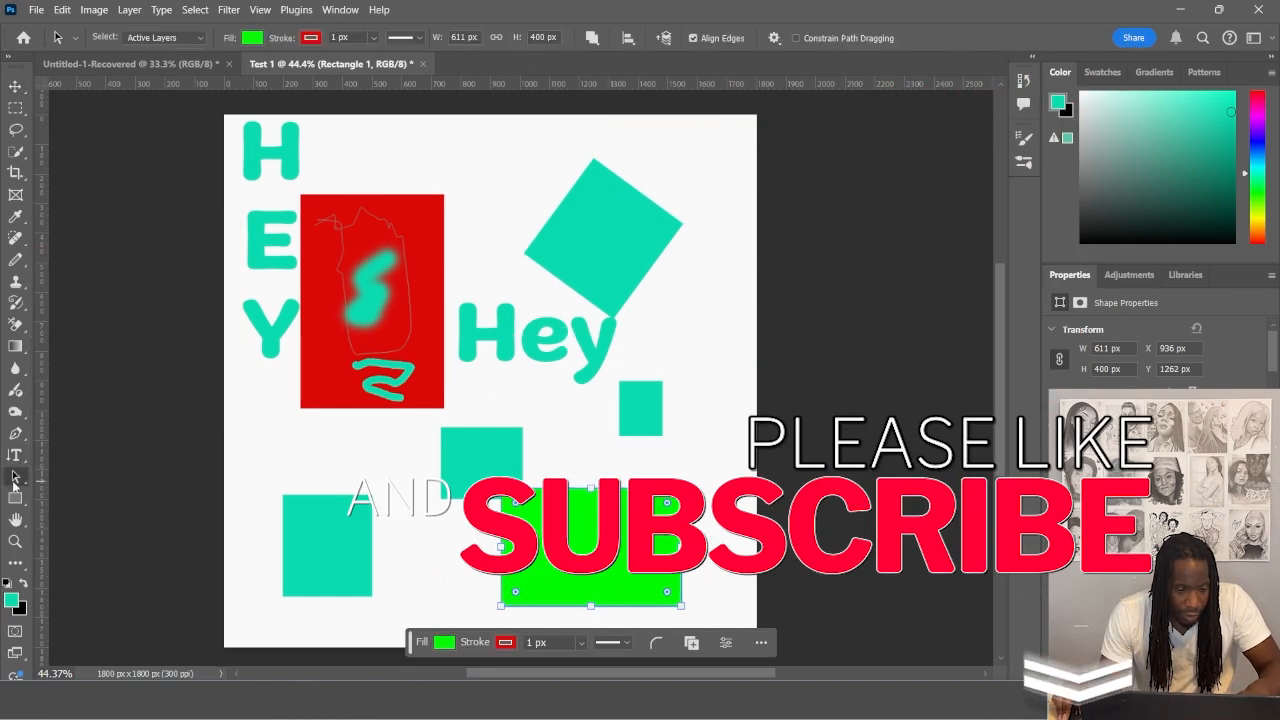
pyautogui.scroll(5, 535, 541)
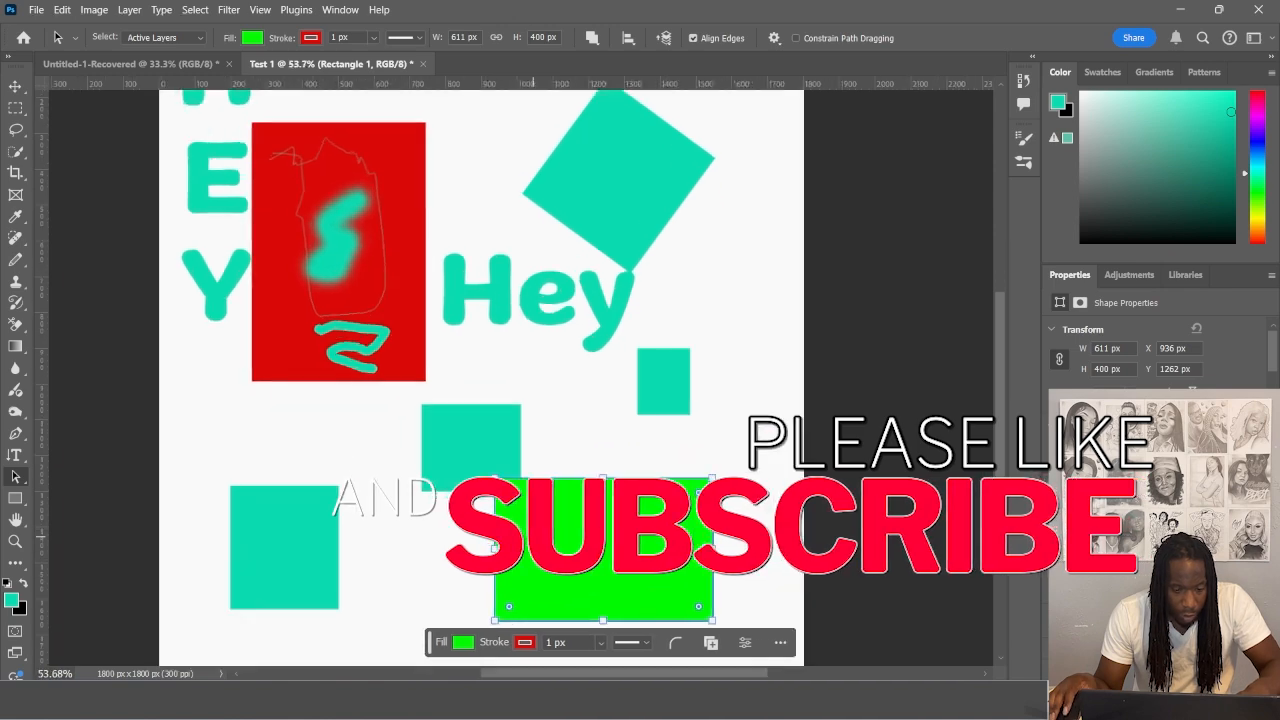
pyautogui.scroll(3, 535, 541)
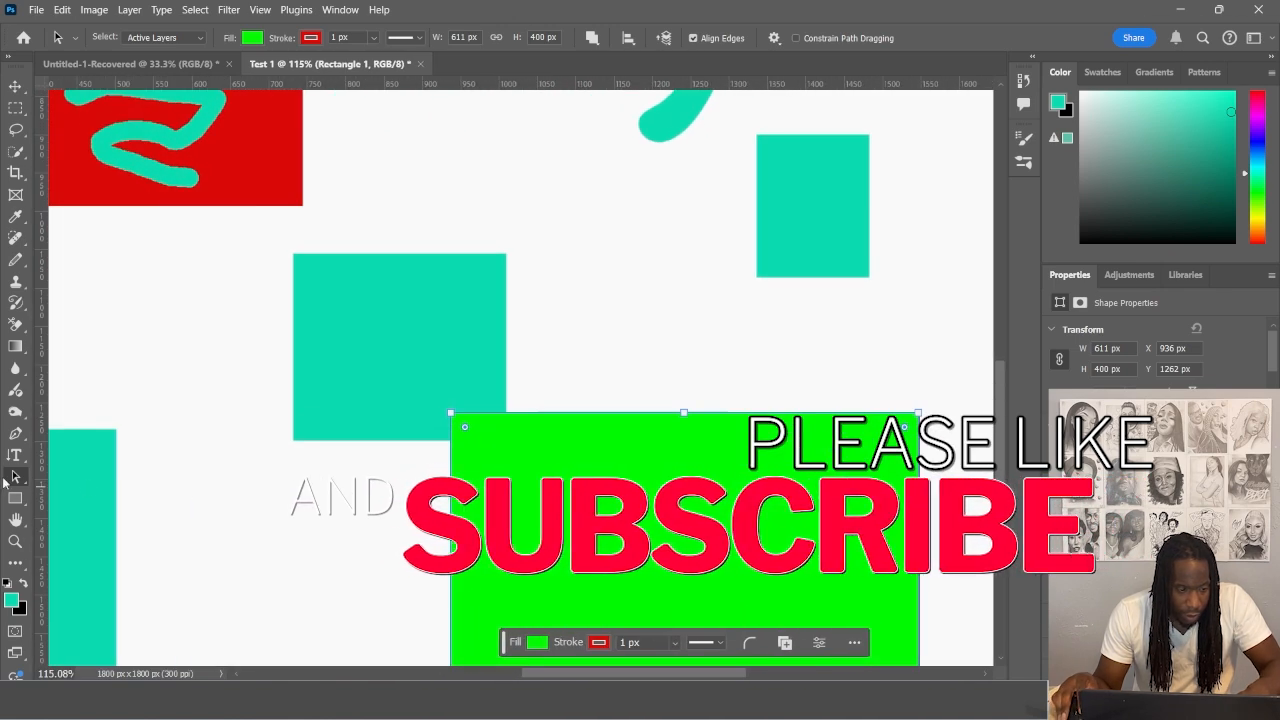
pyautogui.rightClick(14, 478)
pyautogui.click(97, 493)
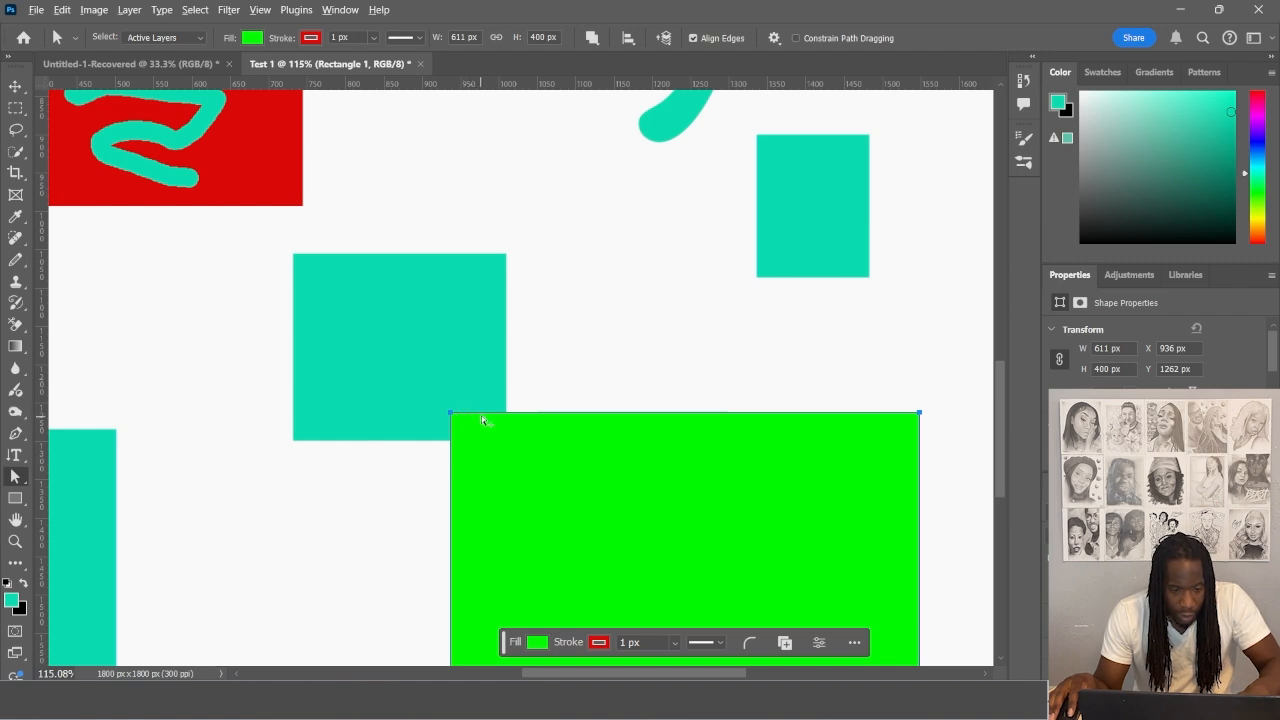
pyautogui.click(481, 415)
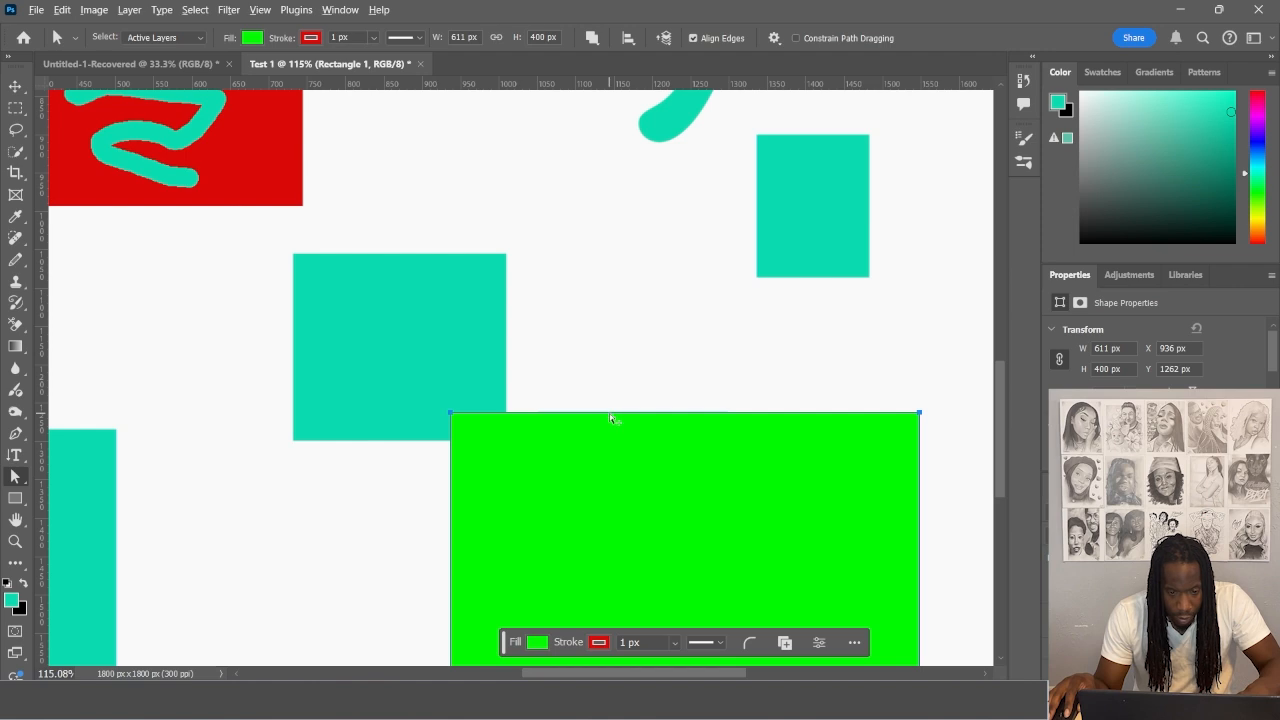
pyautogui.scroll(5, 622, 413)
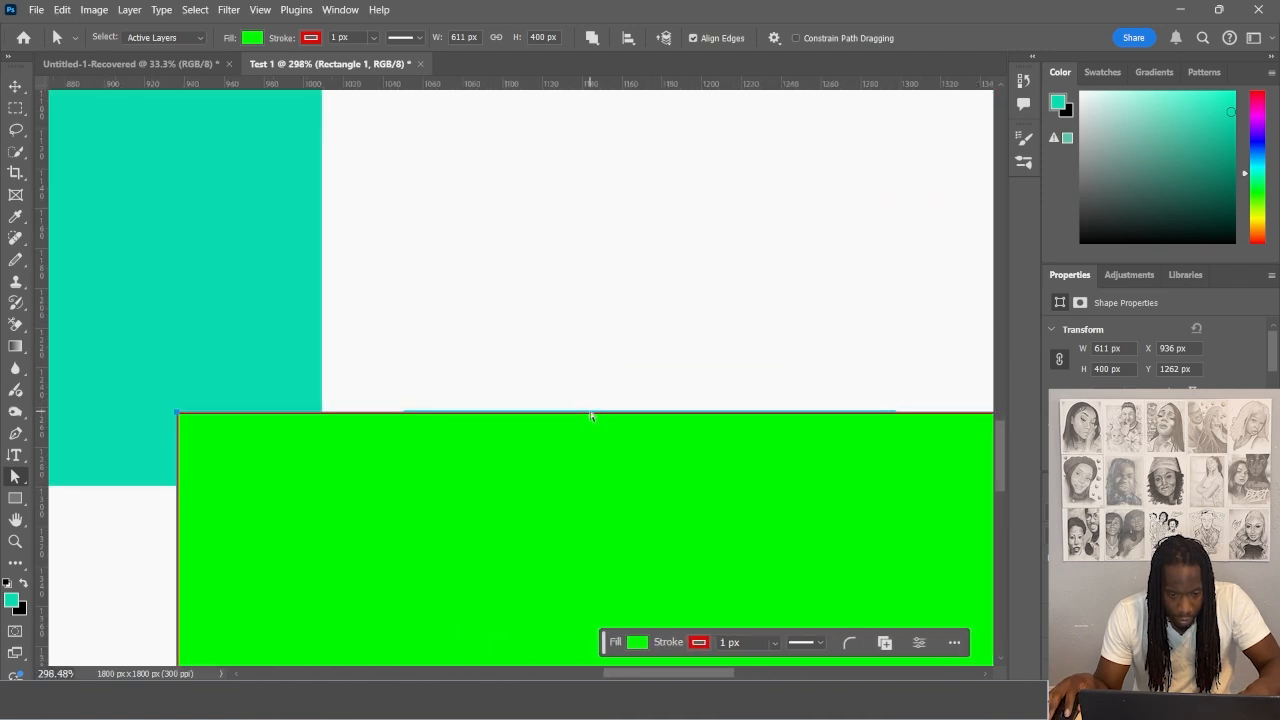
# Set the green rectangle's stroke color to black
pyautogui.click(699, 644)
pyautogui.click(678, 452)
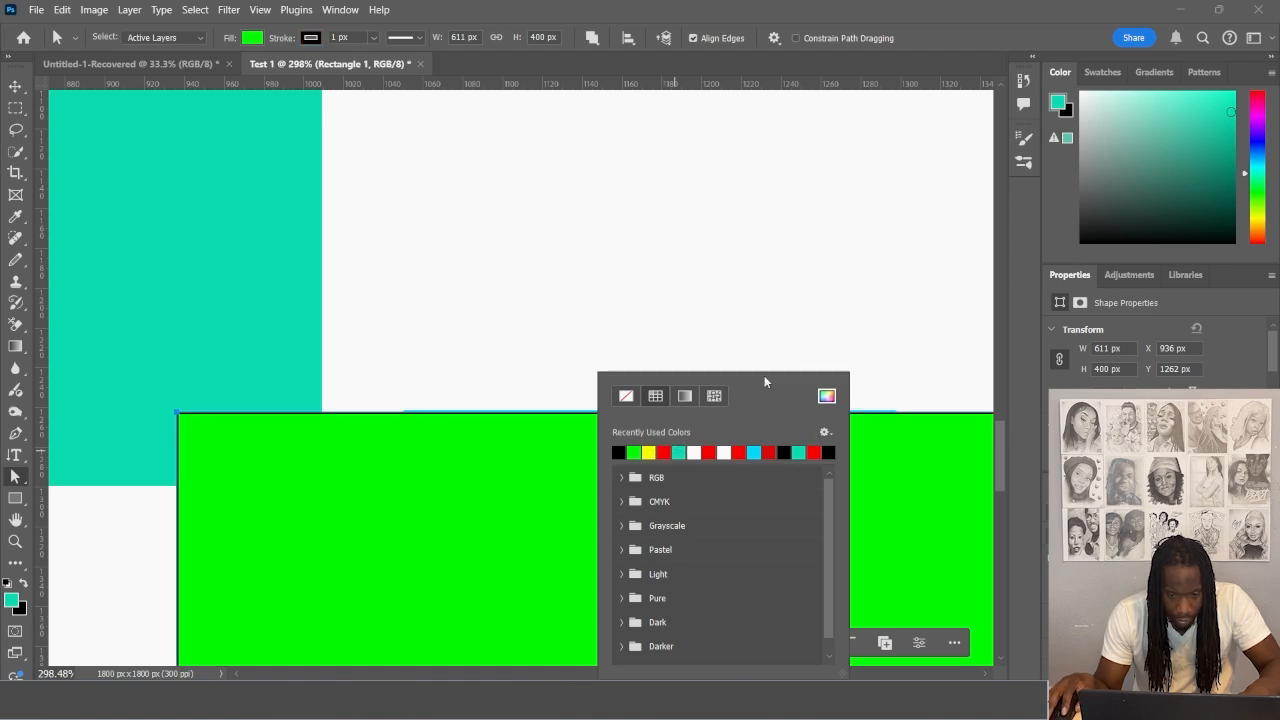
pyautogui.click(714, 307)
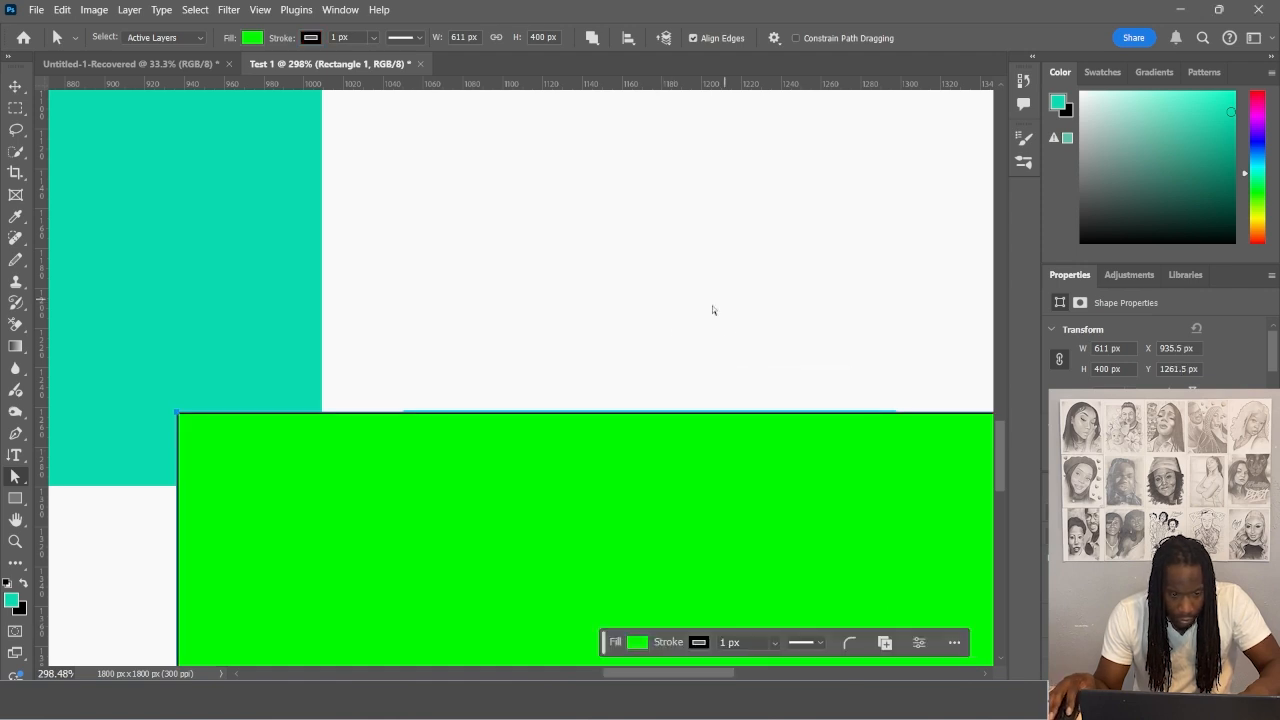
# Switch to the Path Selection tool and shrink the green rectangle to about 535 by 339 px from its upper-left corner
pyautogui.rightClick(15, 476)
pyautogui.click(89, 473)
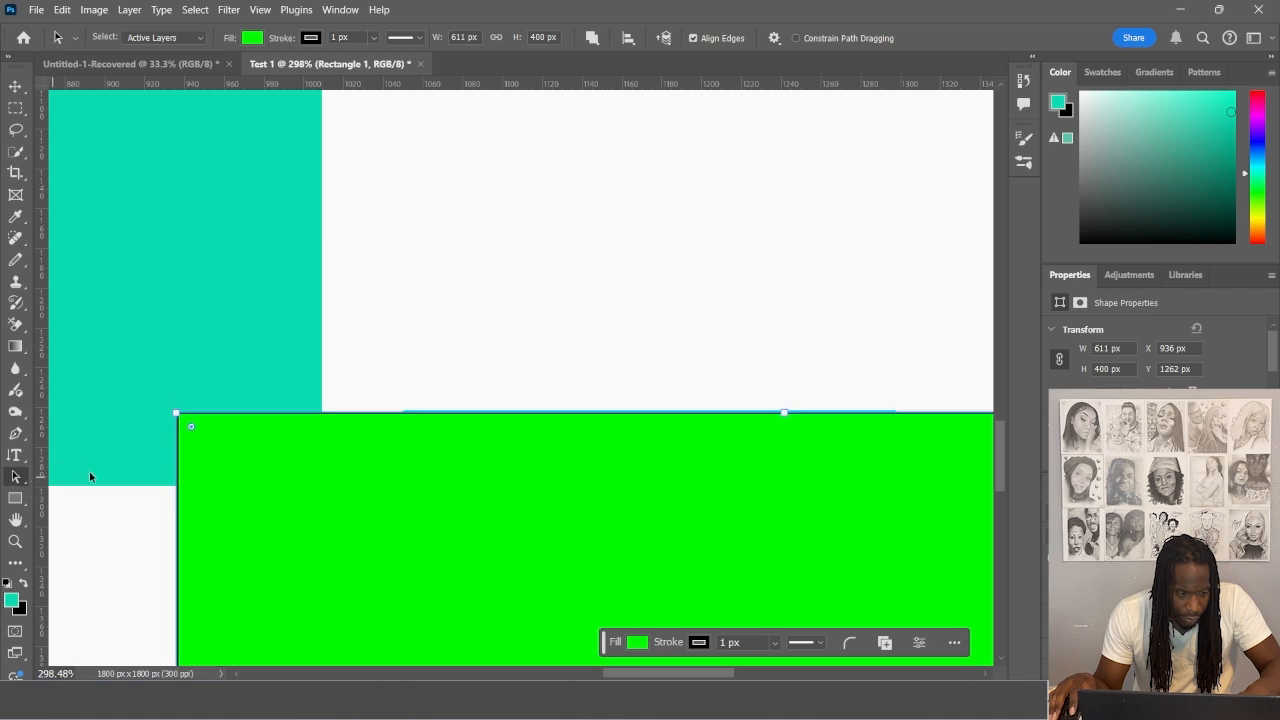
pyautogui.moveTo(181, 413); pyautogui.dragTo(256, 473)
pyautogui.scroll(-5, 255, 473)
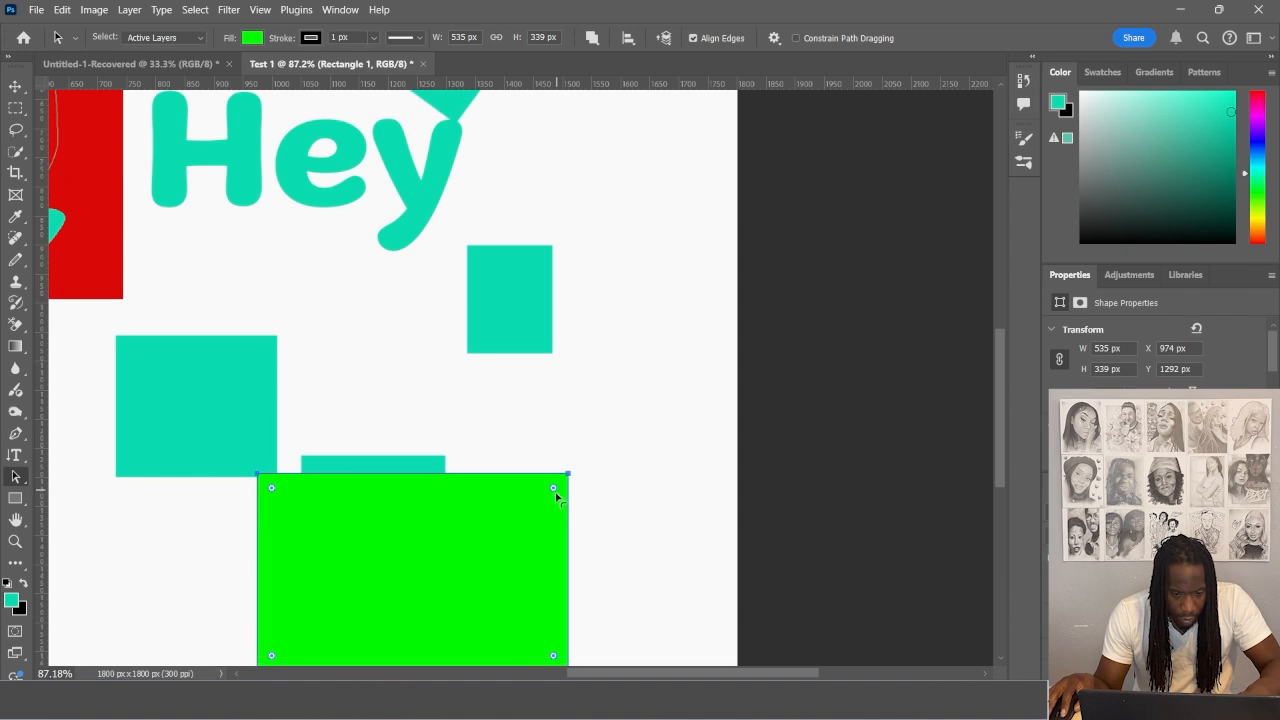
# Round all corners of the green rectangle to the maximum so it becomes a pill shape
pyautogui.moveTo(554, 490); pyautogui.dragTo(533, 519)
pyautogui.scroll(-3, 502, 514)
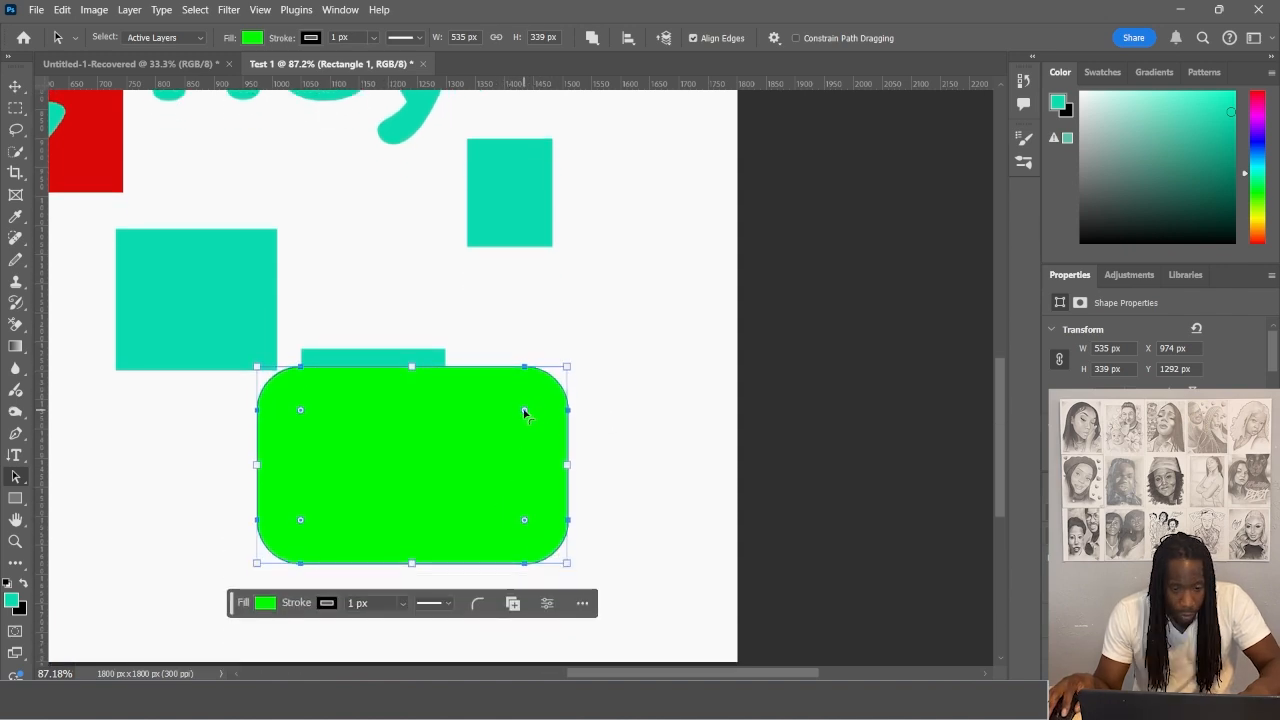
pyautogui.moveTo(525, 412); pyautogui.dragTo(429, 463)
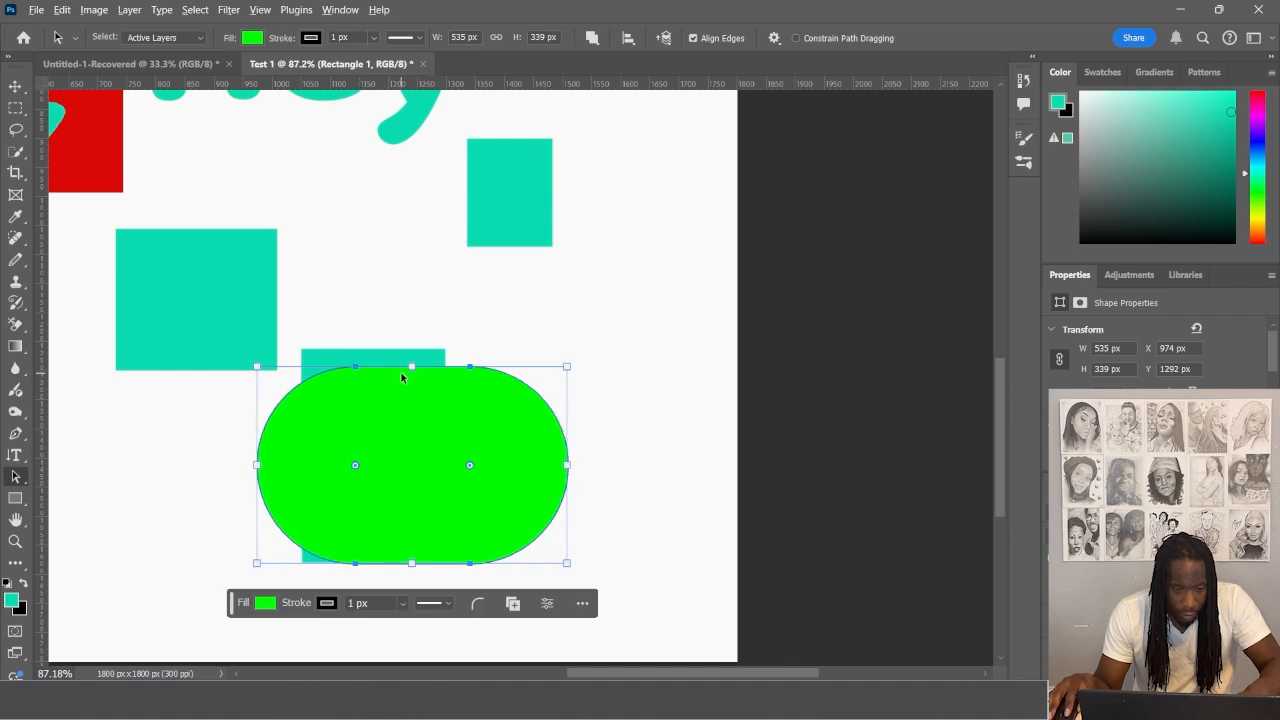
# Stretch the green pill to about 911 by 176 px, place several overlapping copies of its path, and deselect them
pyautogui.moveTo(401, 372); pyautogui.dragTo(401, 416)
pyautogui.moveTo(563, 465); pyautogui.dragTo(651, 465)
pyautogui.moveTo(249, 462); pyautogui.dragTo(190, 463)
pyautogui.moveTo(410, 467); pyautogui.dragTo(298, 510)
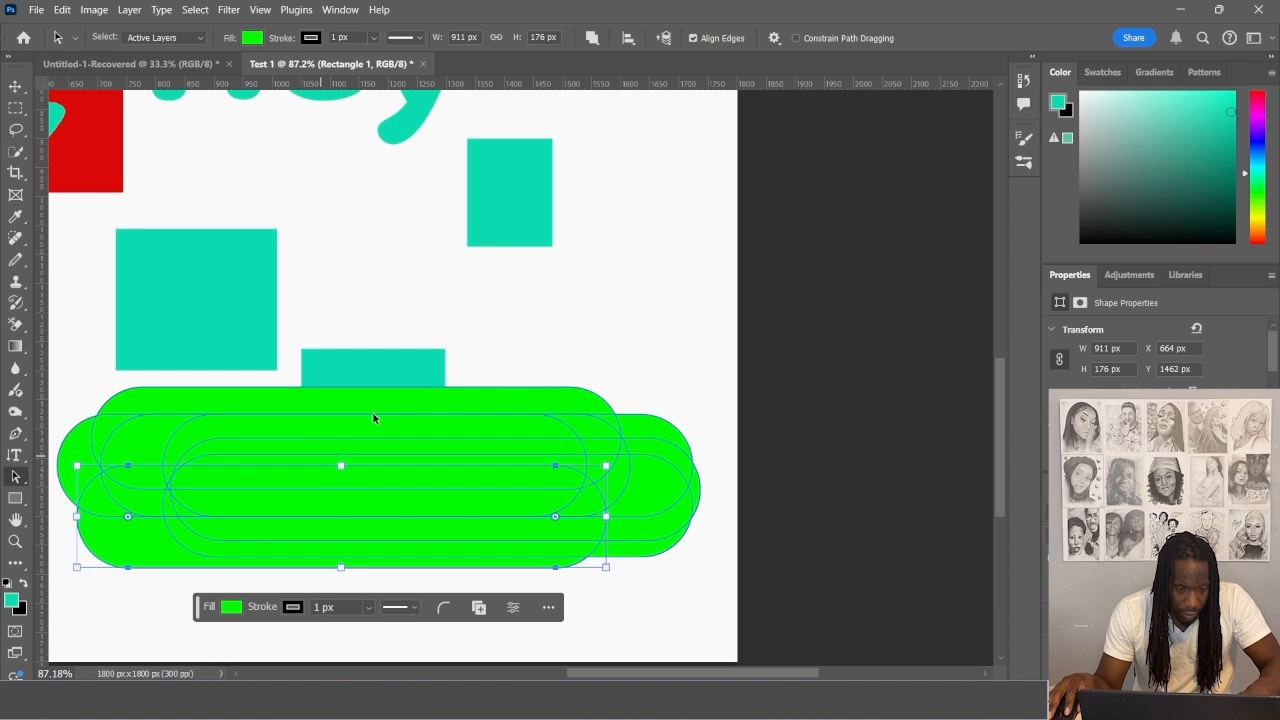
pyautogui.click(514, 322)
pyautogui.scroll(-4, 513, 340)
pyautogui.scroll(-2, 505, 347)
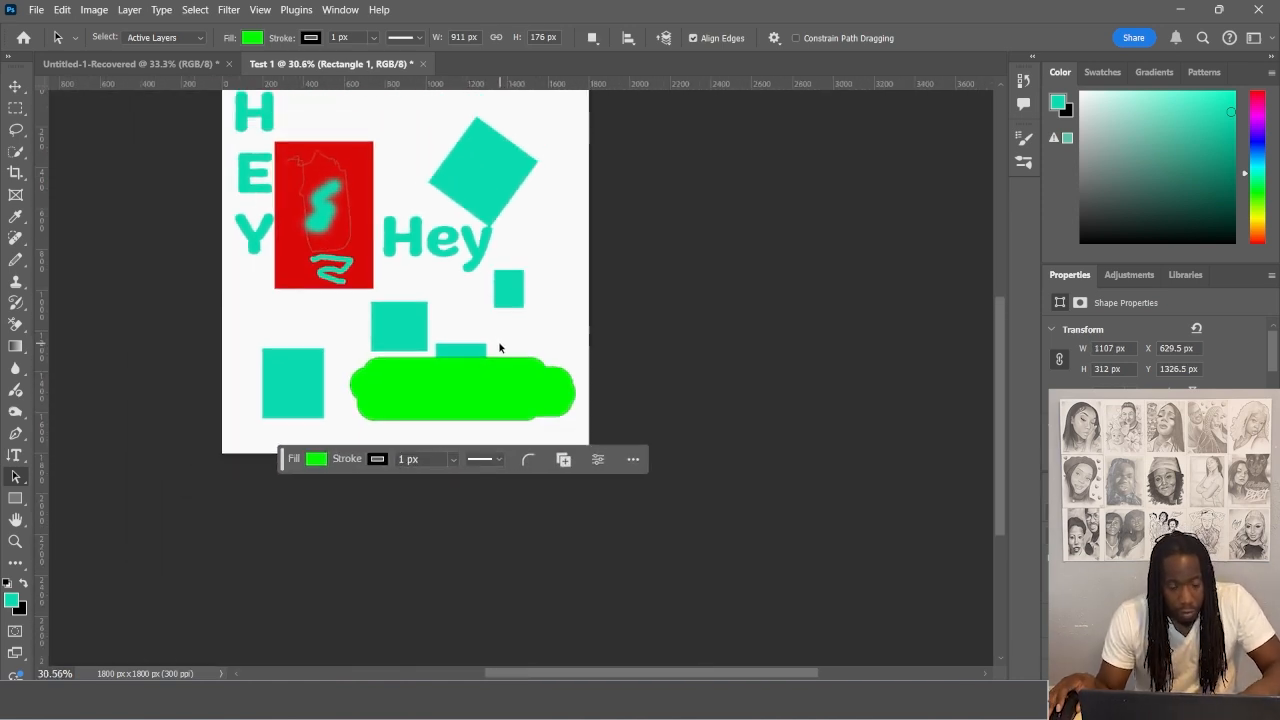
pyautogui.scroll(1, 498, 346)
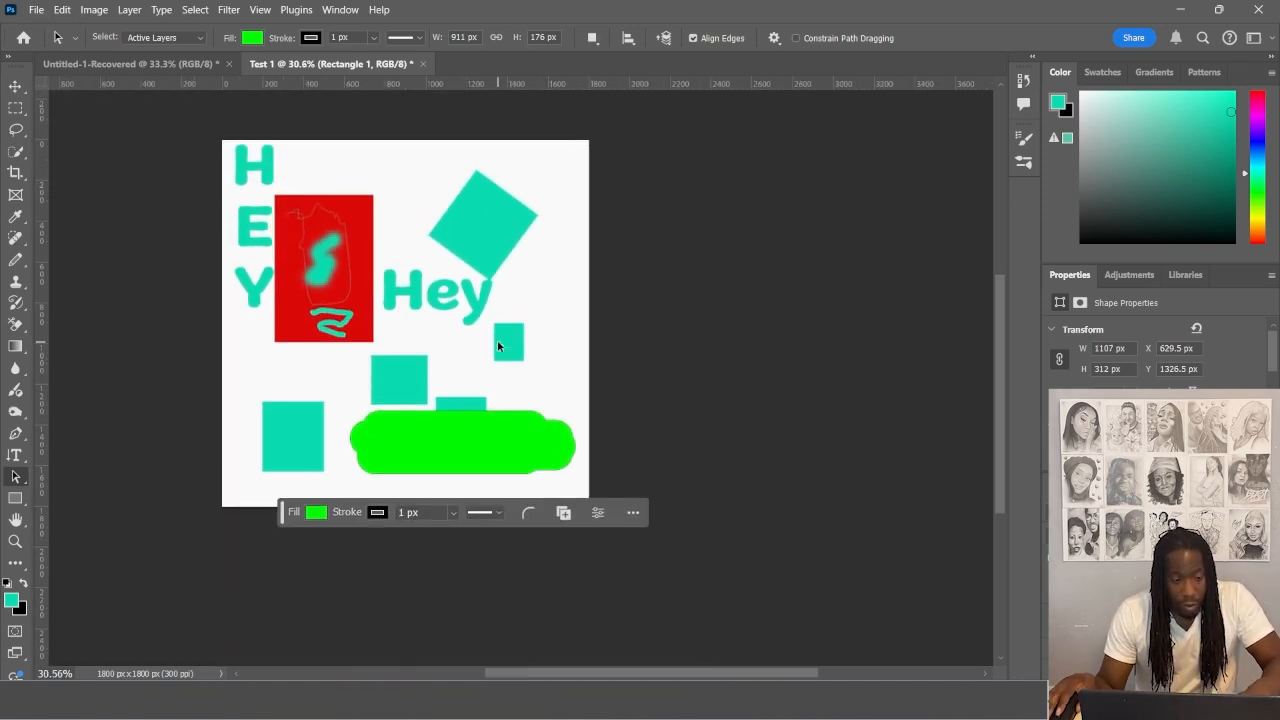
# Draw a circle about 465 by 465 px over the lower-left teal square with the Ellipse tool, filled green
pyautogui.click(20, 497)
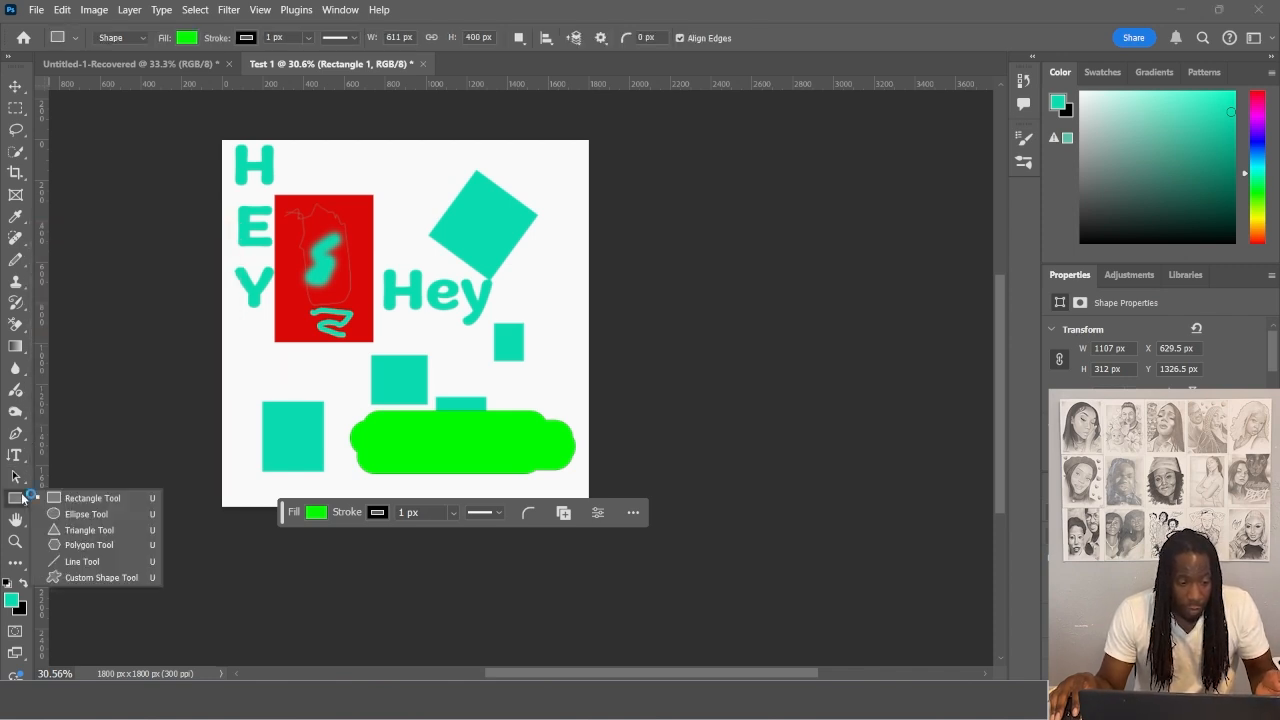
pyautogui.click(86, 518)
pyautogui.moveTo(258, 381); pyautogui.dragTo(352, 474)
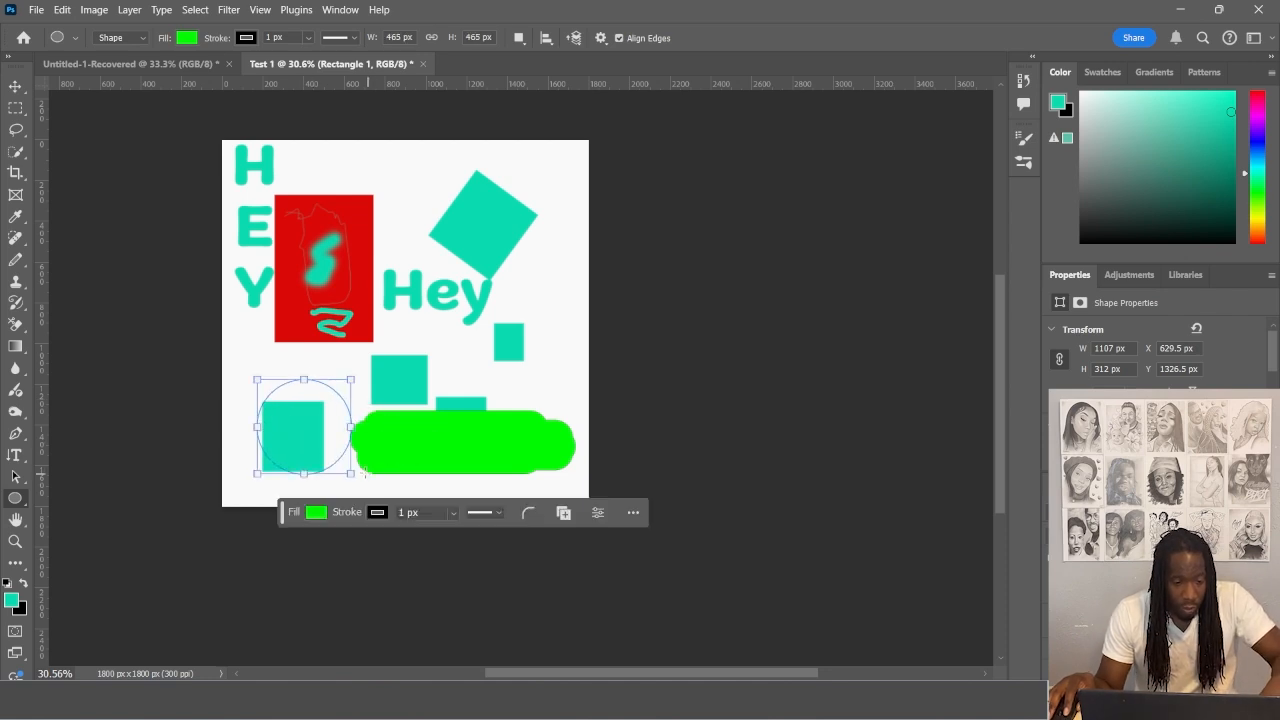
pyautogui.click(175, 512)
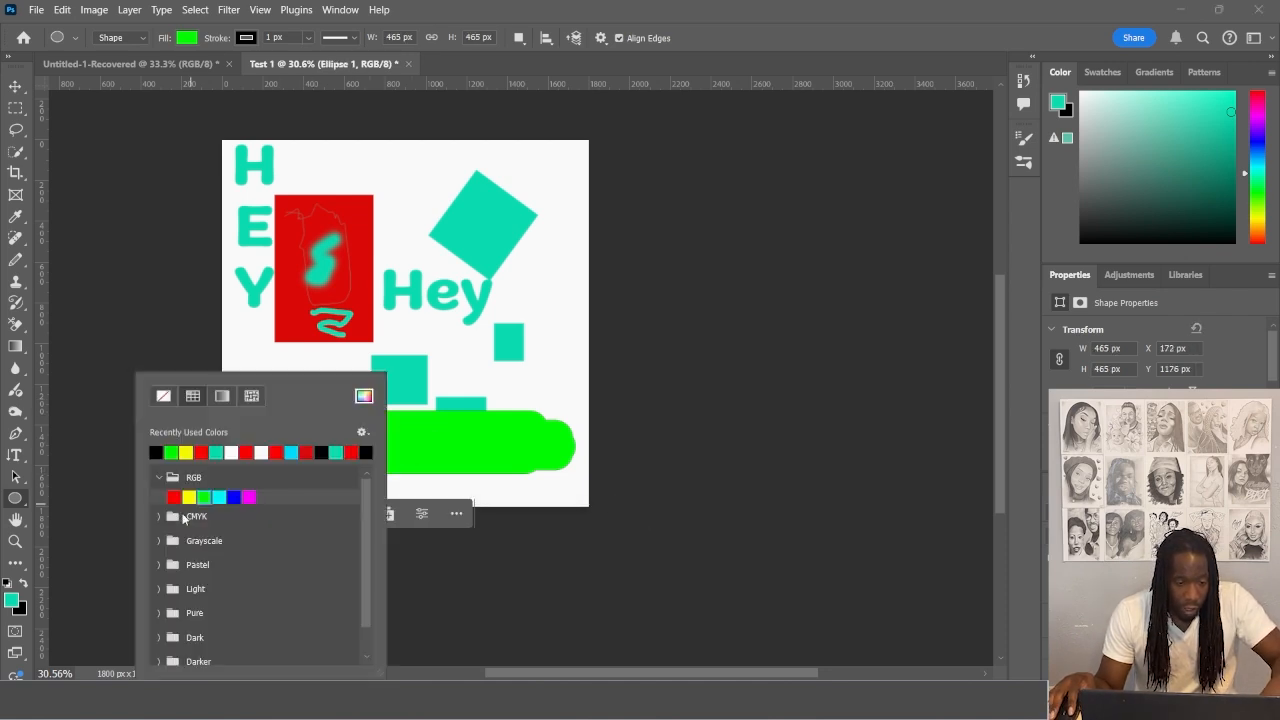
pyautogui.click(172, 450)
pyautogui.click(300, 418)
pyautogui.click(300, 418)
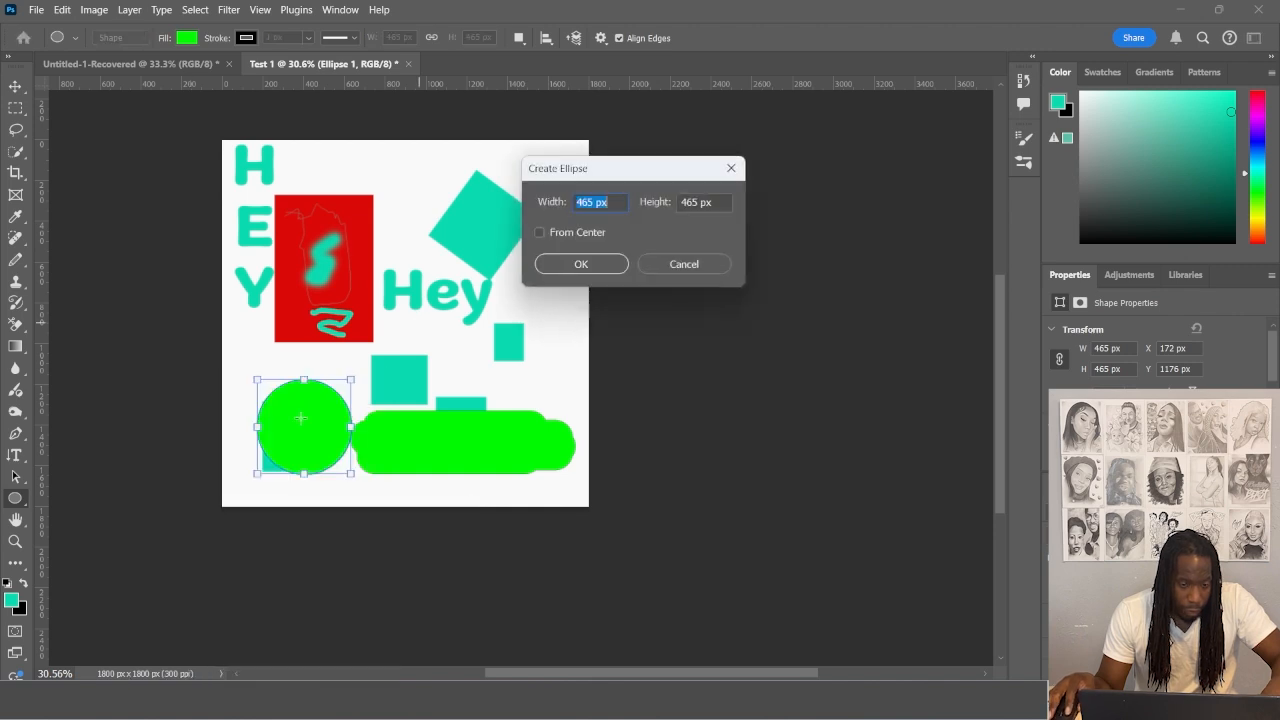
pyautogui.click(685, 263)
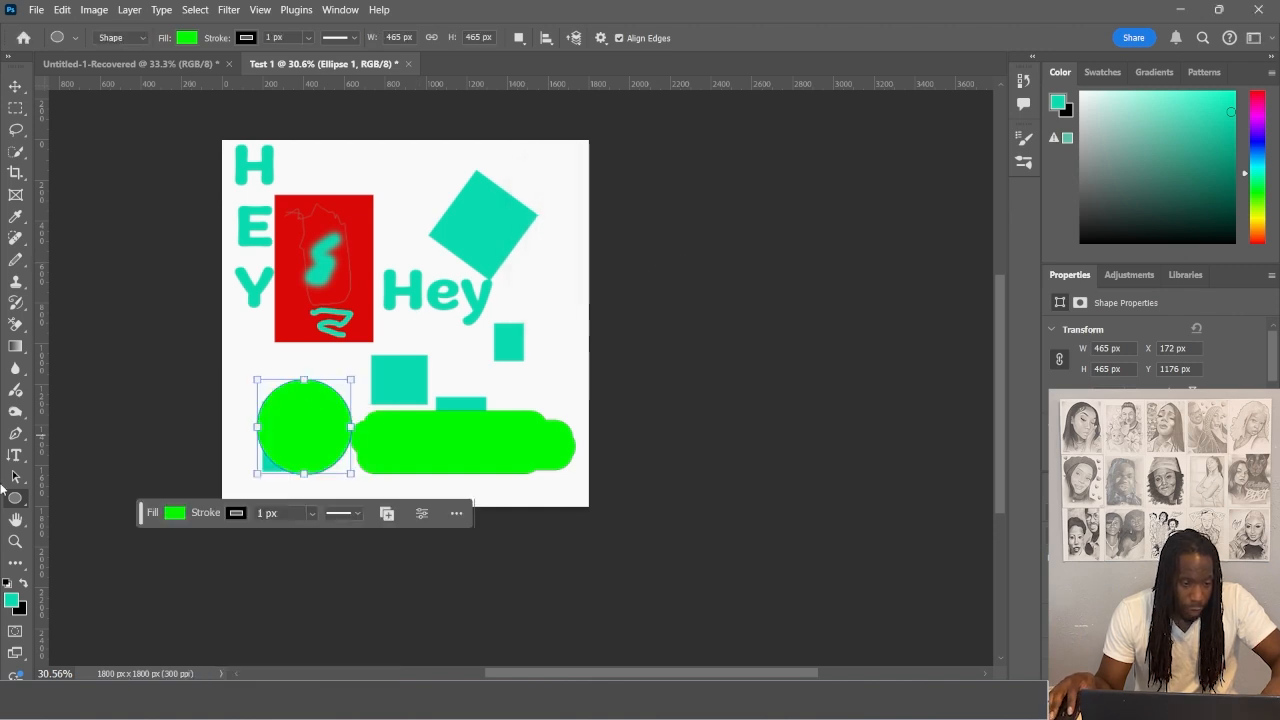
# Pan the canvas in different directions with the Hand tool
pyautogui.click(15, 518)
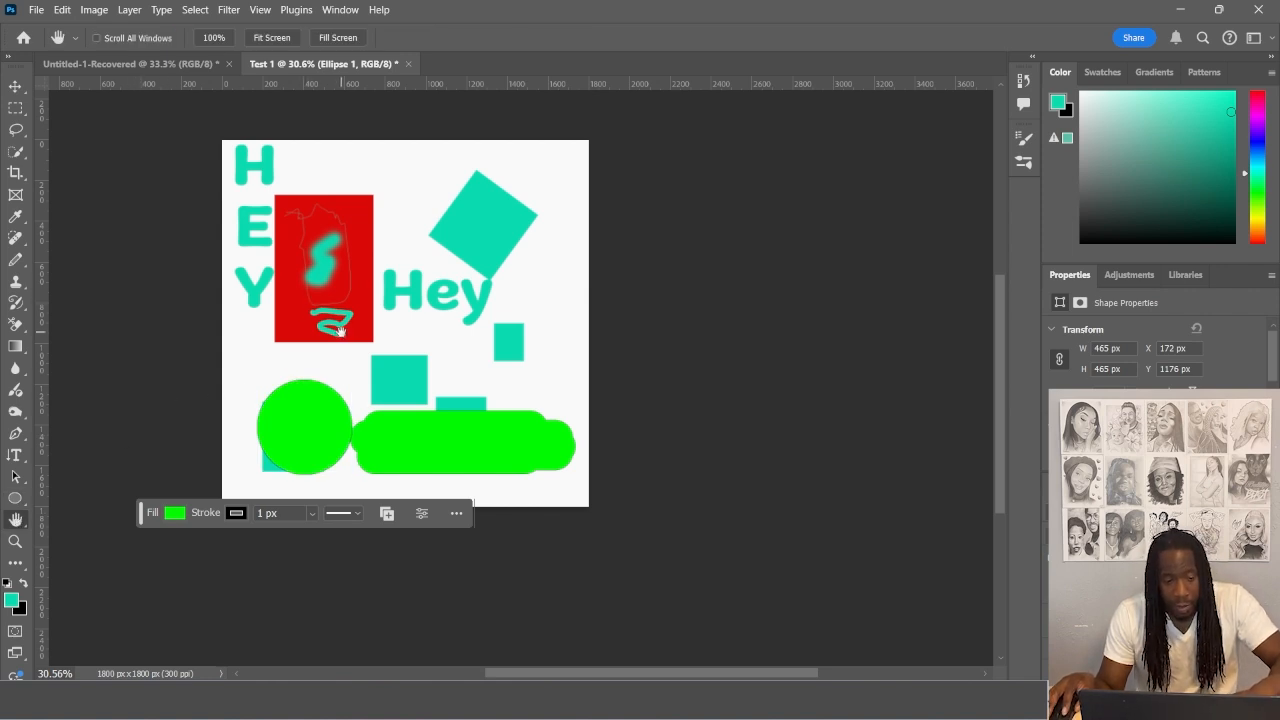
pyautogui.moveTo(291, 399); pyautogui.dragTo(365, 371)
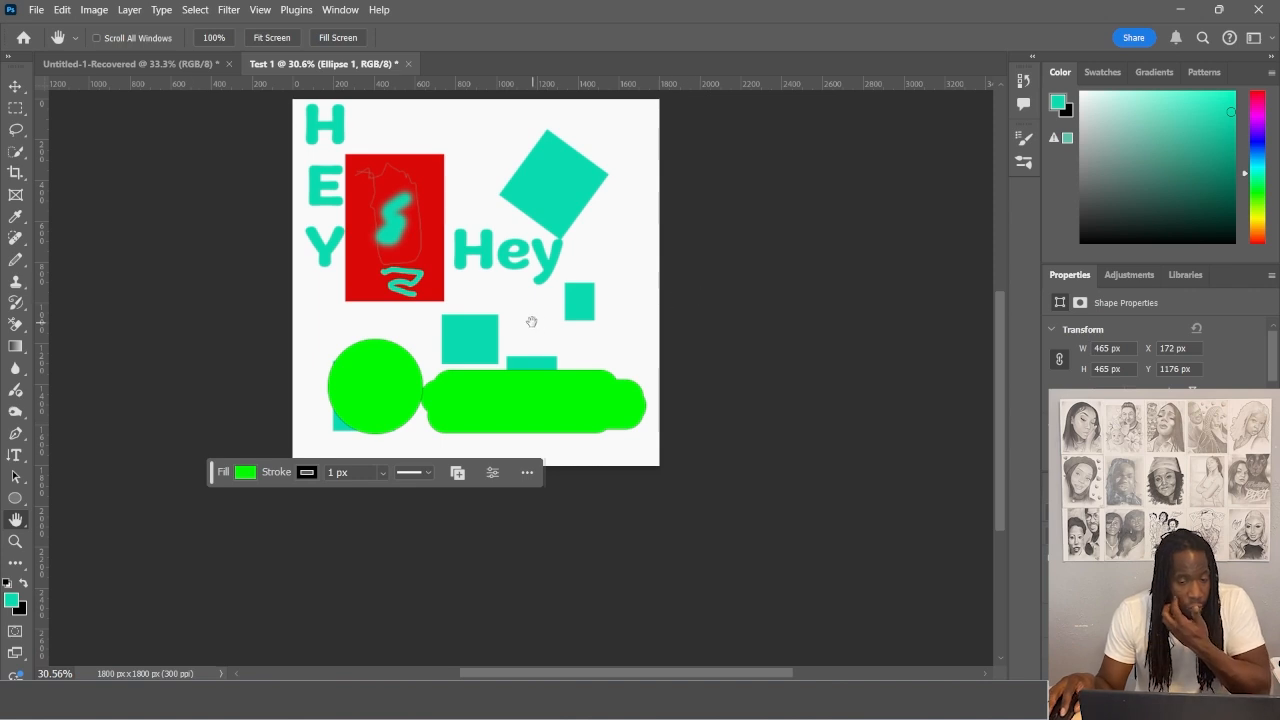
pyautogui.moveTo(545, 318); pyautogui.dragTo(517, 357)
pyautogui.moveTo(411, 368); pyautogui.dragTo(364, 448)
# Try turning the canvas view with the Rotate View tool
pyautogui.rightClick(27, 522)
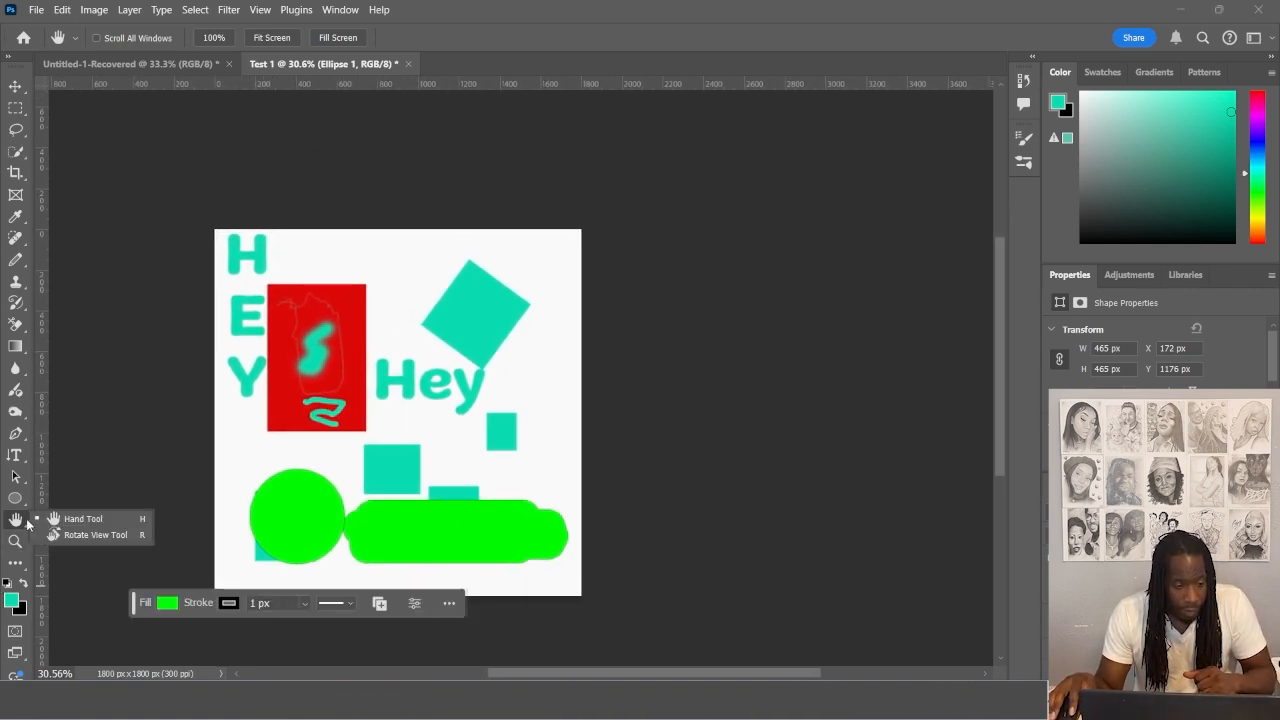
pyautogui.click(101, 536)
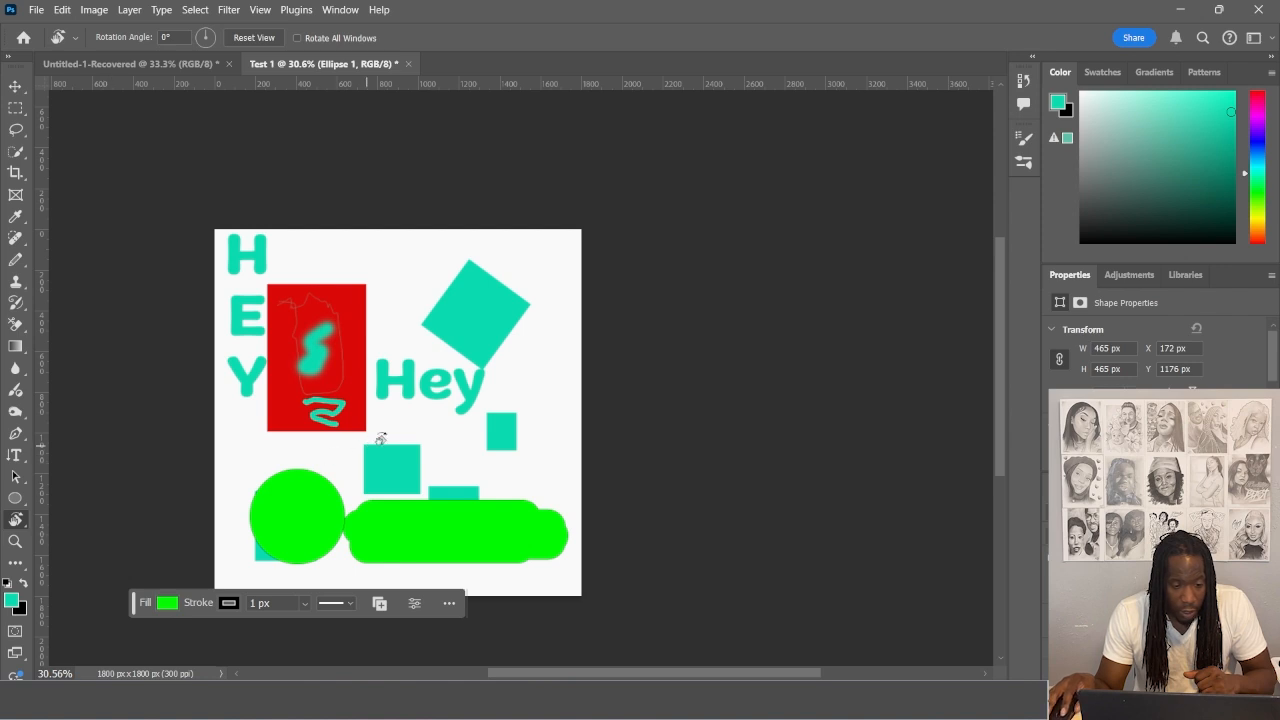
pyautogui.moveTo(414, 419); pyautogui.dragTo(419, 418)
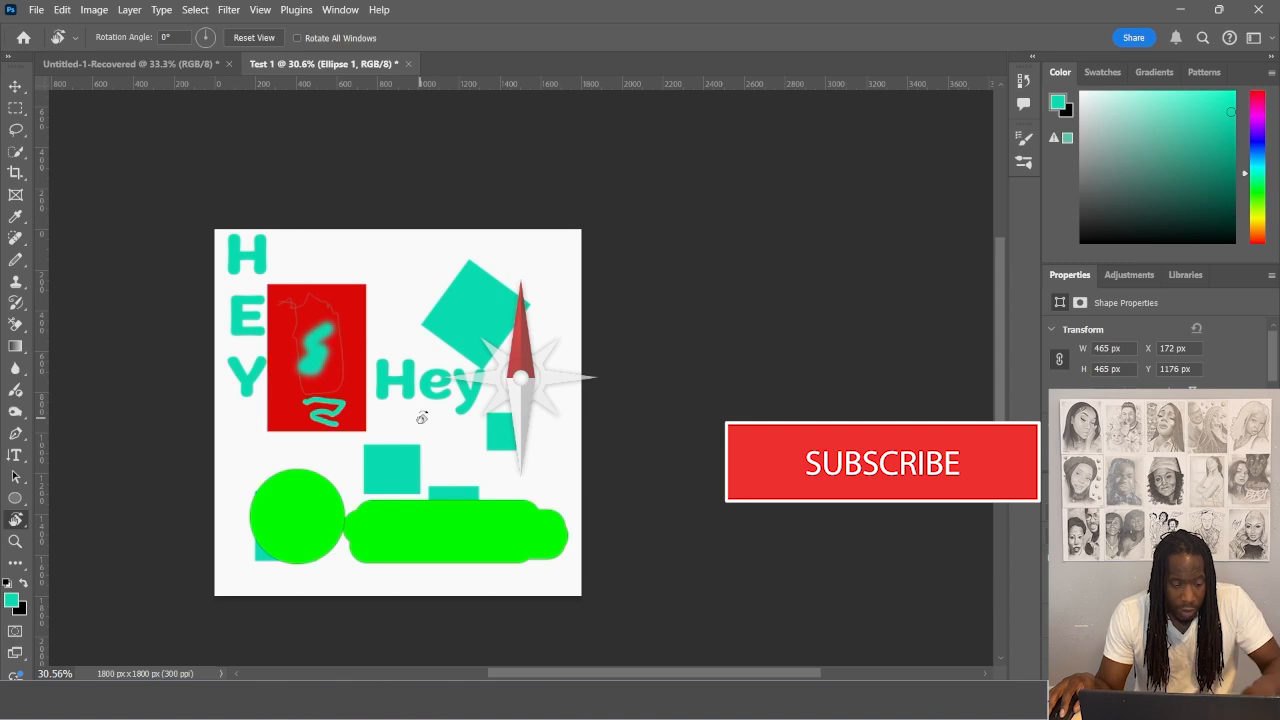
pyautogui.moveTo(424, 419); pyautogui.dragTo(429, 423)
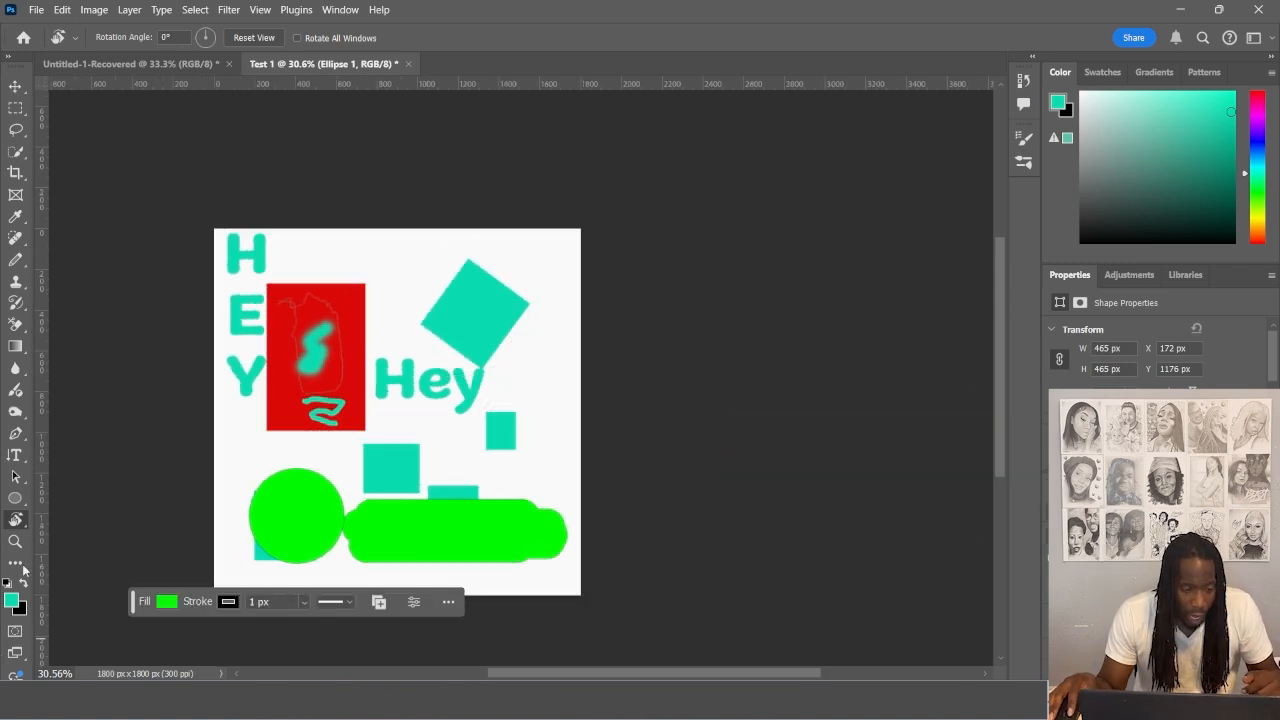
# Return to the Hand tool and pan the canvas to the middle of the workspace
pyautogui.rightClick(26, 519)
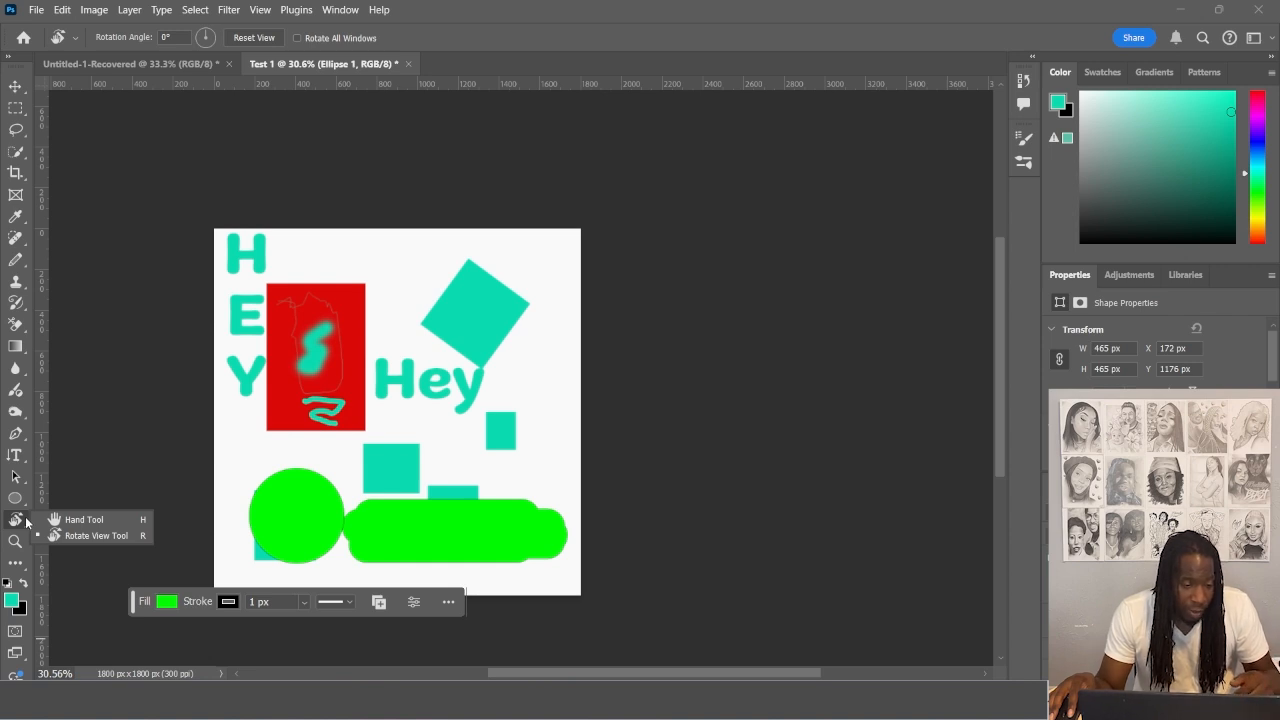
pyautogui.click(100, 519)
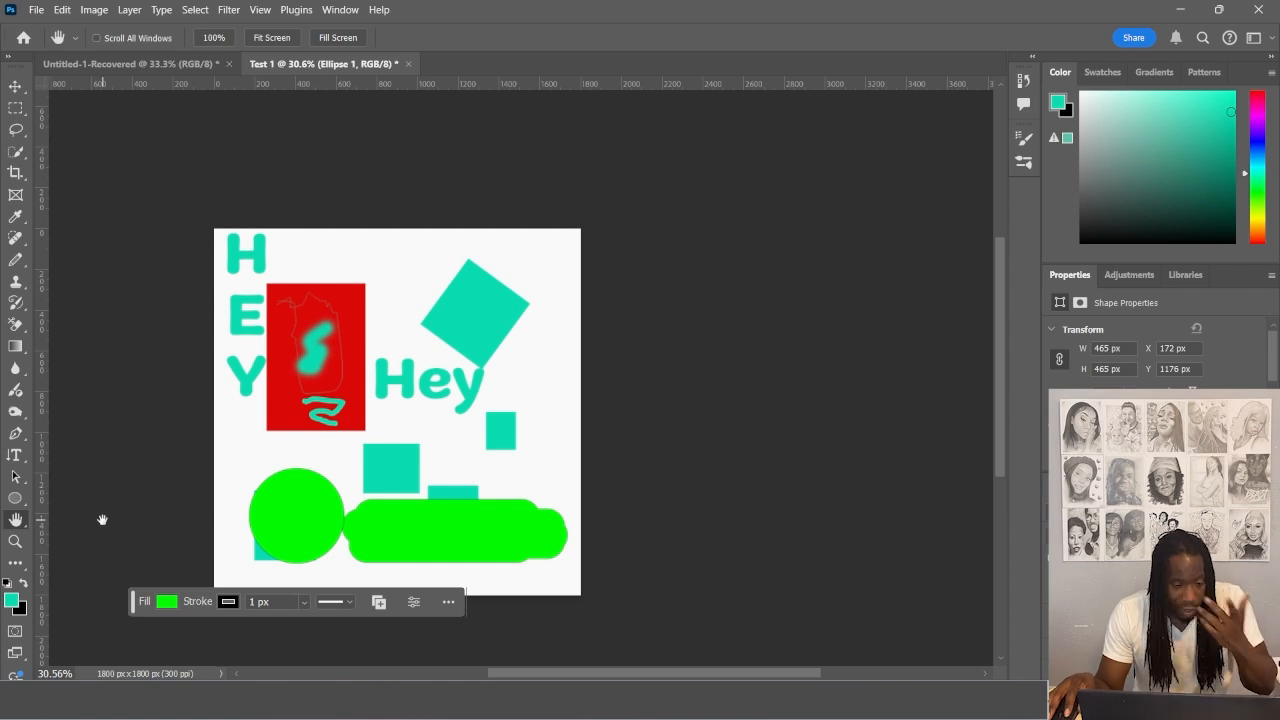
pyautogui.moveTo(415, 429)
pyautogui.mouseDown()
pyautogui.moveTo(435, 364)
pyautogui.moveTo(559, 397)
pyautogui.mouseUp()
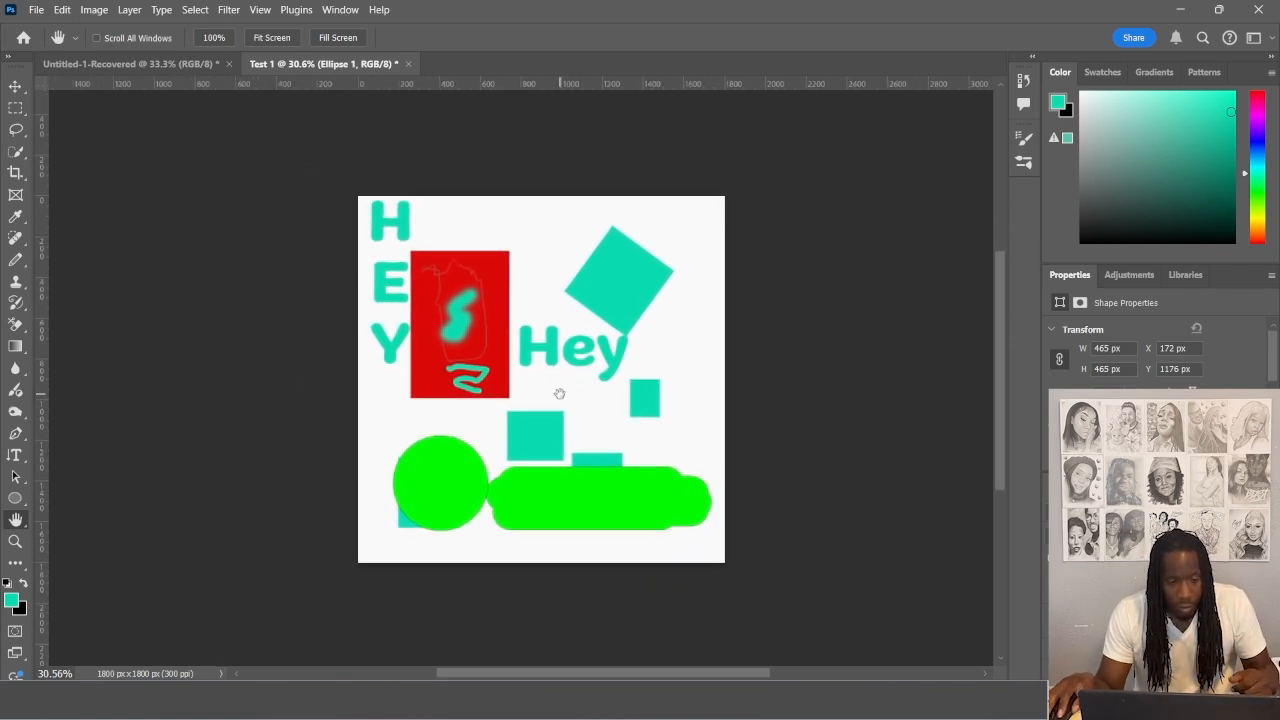
# Pan the canvas temporarily while the Lasso tool and the Ellipse tool are active
pyautogui.click(12, 243)
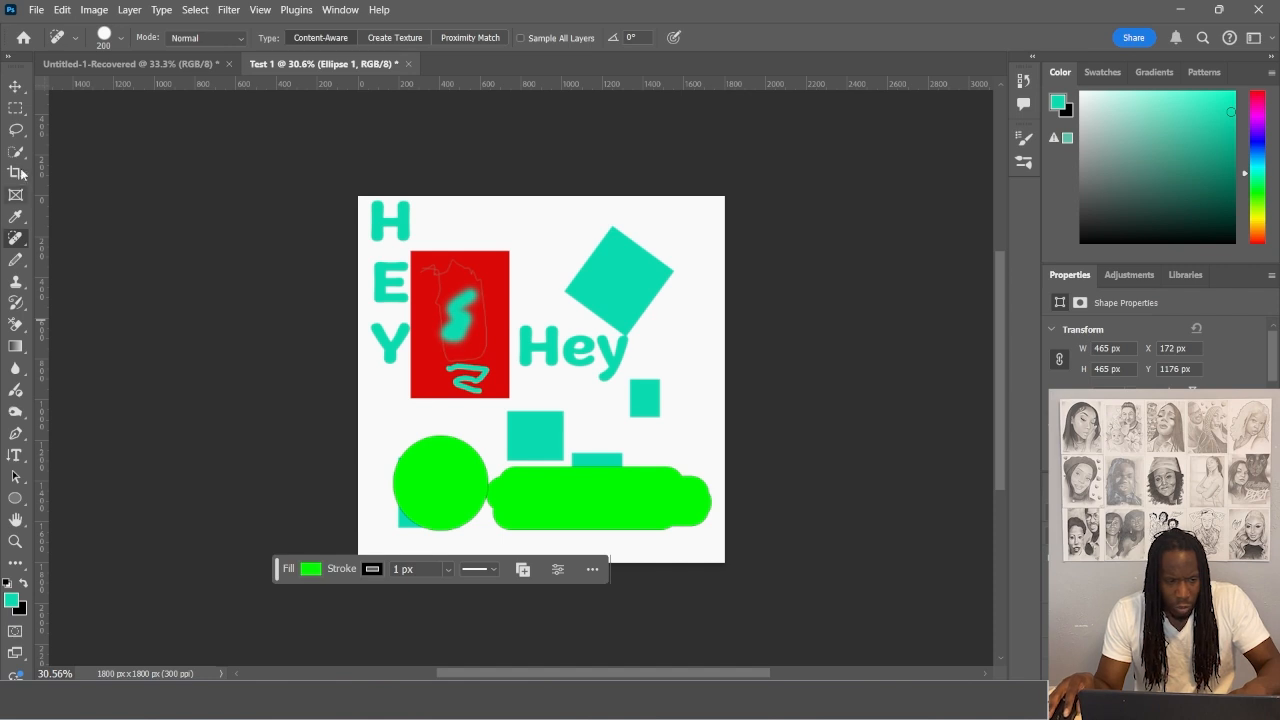
pyautogui.click(14, 137)
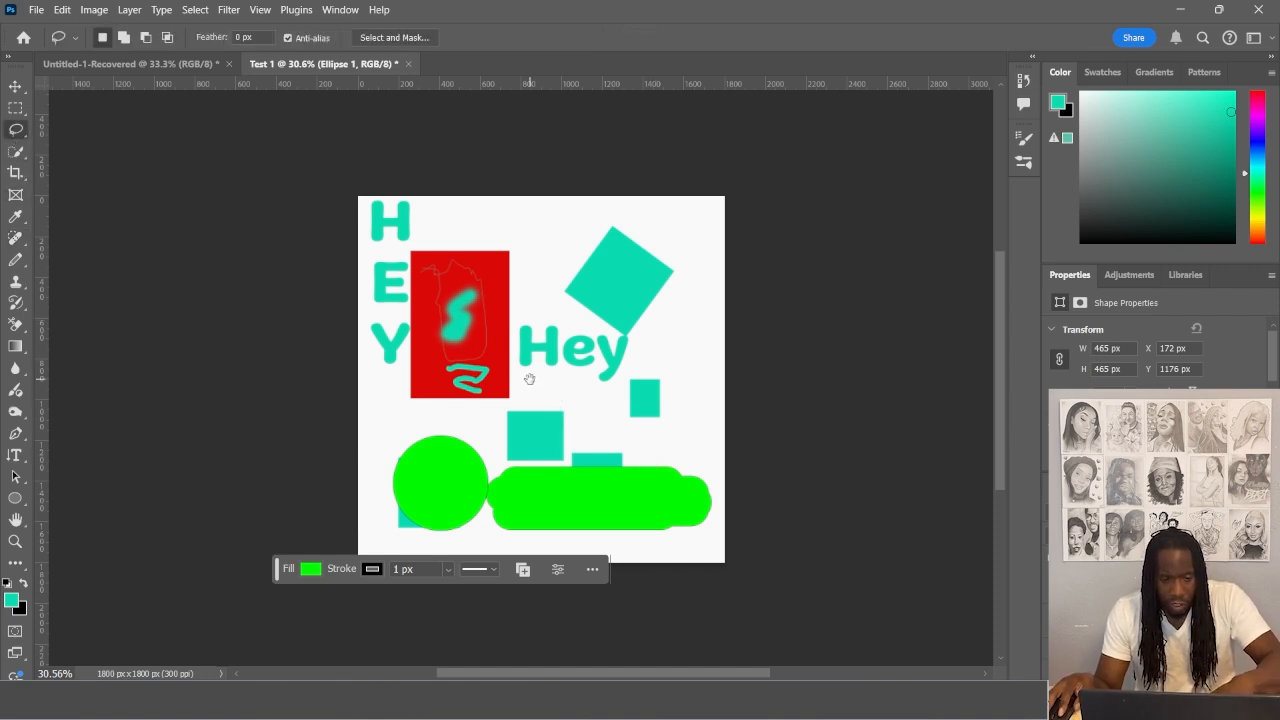
pyautogui.moveTo(530, 379); pyautogui.dragTo(434, 340)
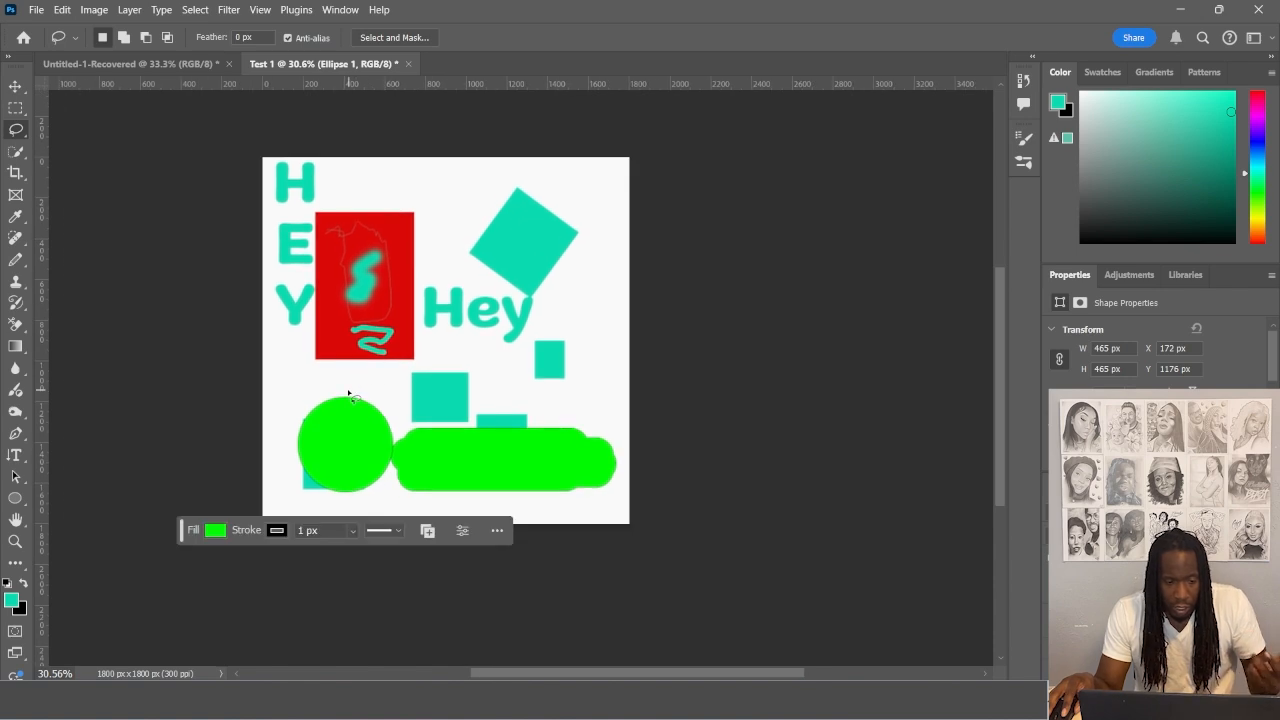
pyautogui.press('h')
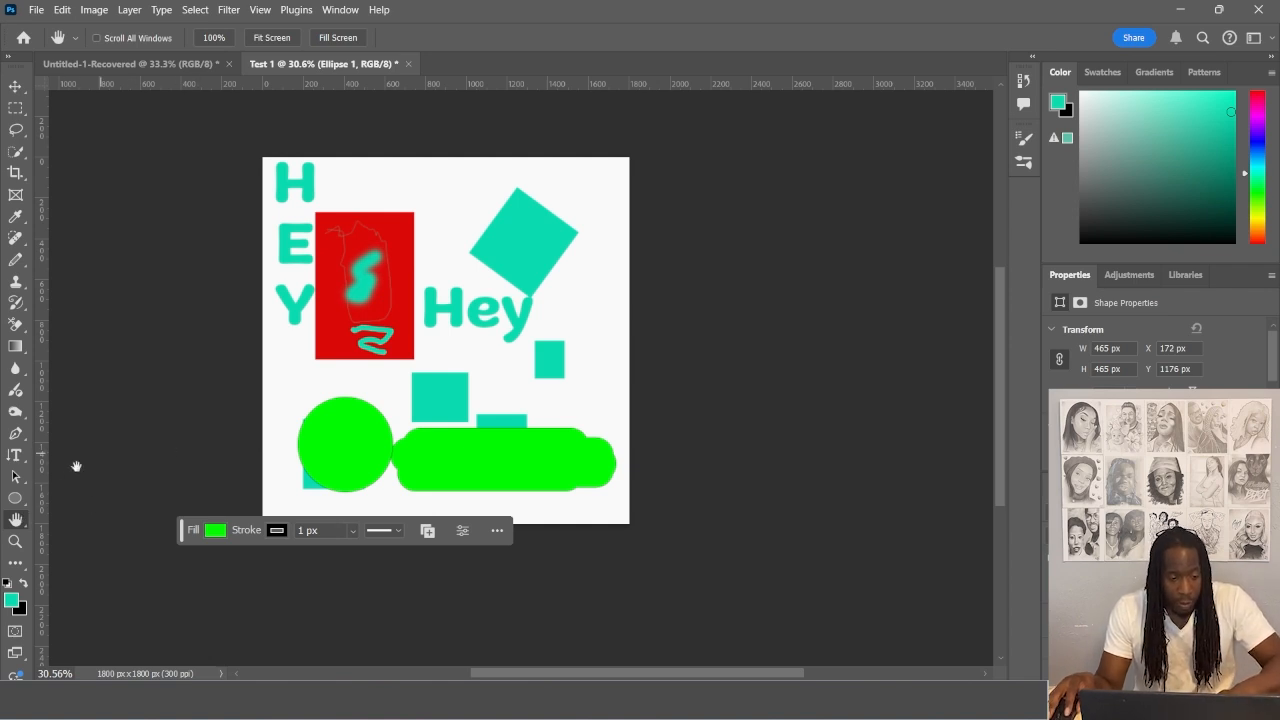
pyautogui.click(15, 498)
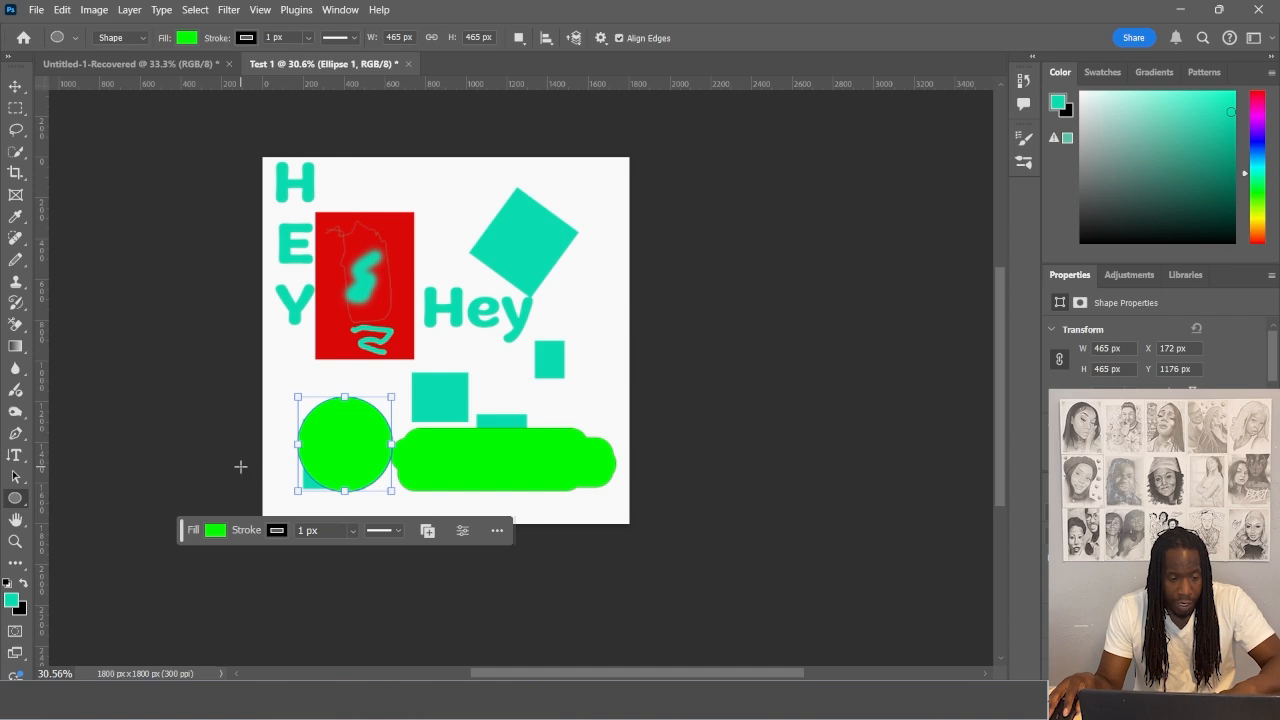
pyautogui.moveTo(240, 466); pyautogui.dragTo(303, 443)
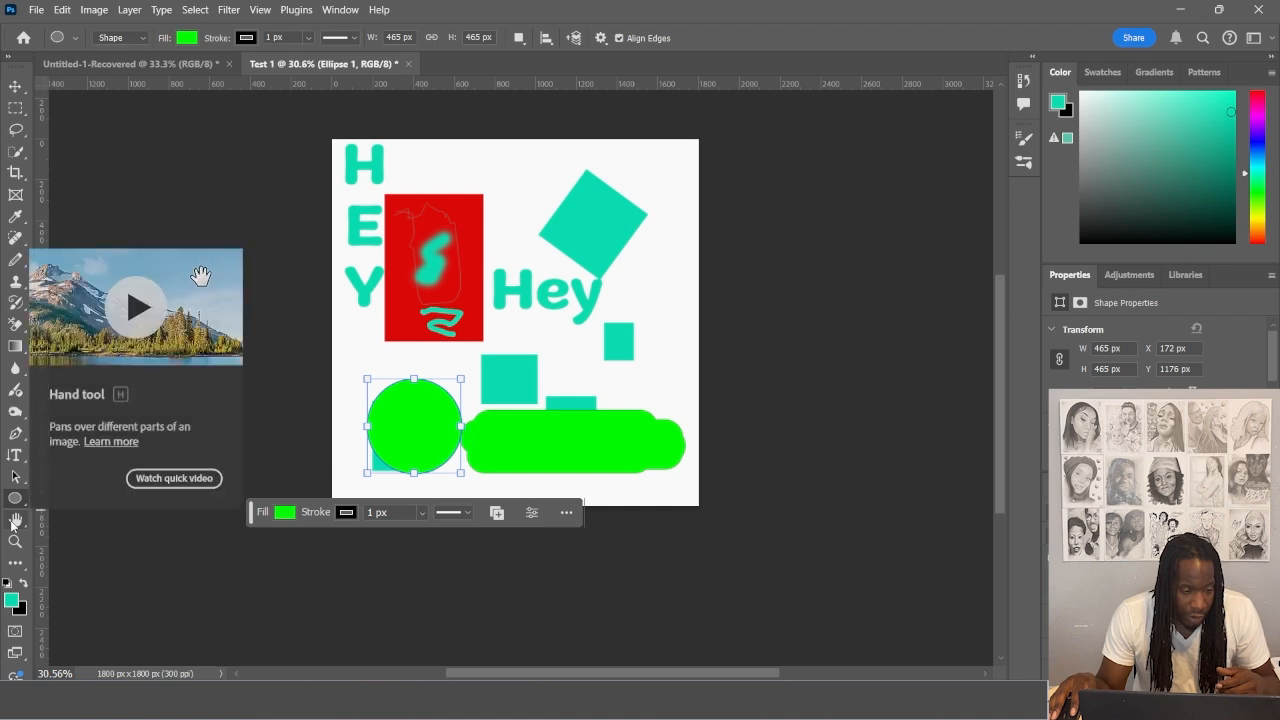
# Fit the whole canvas into the window using the Hand tool
pyautogui.doubleClick(14, 522)
pyautogui.rightClick(14, 522)
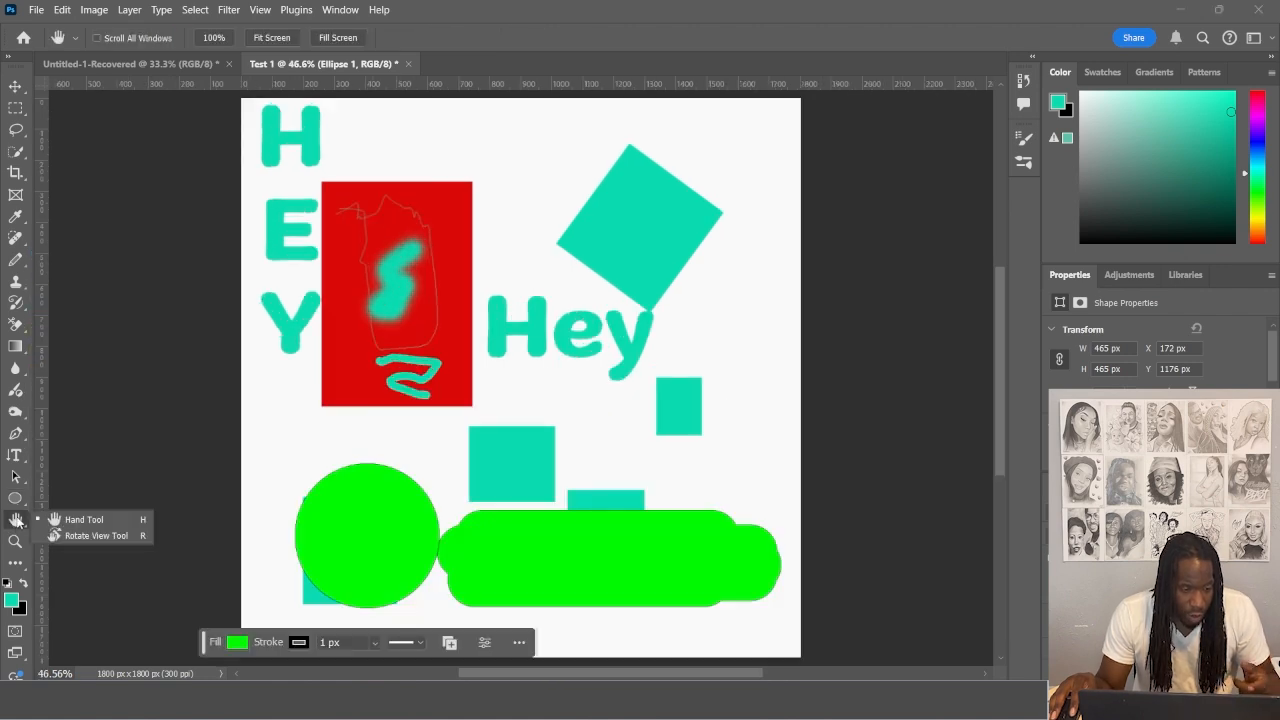
pyautogui.click(16, 520)
# Zoom in on the red rectangle to 100% with the Zoom tool, and zoom back out to 33.3%
pyautogui.click(14, 541)
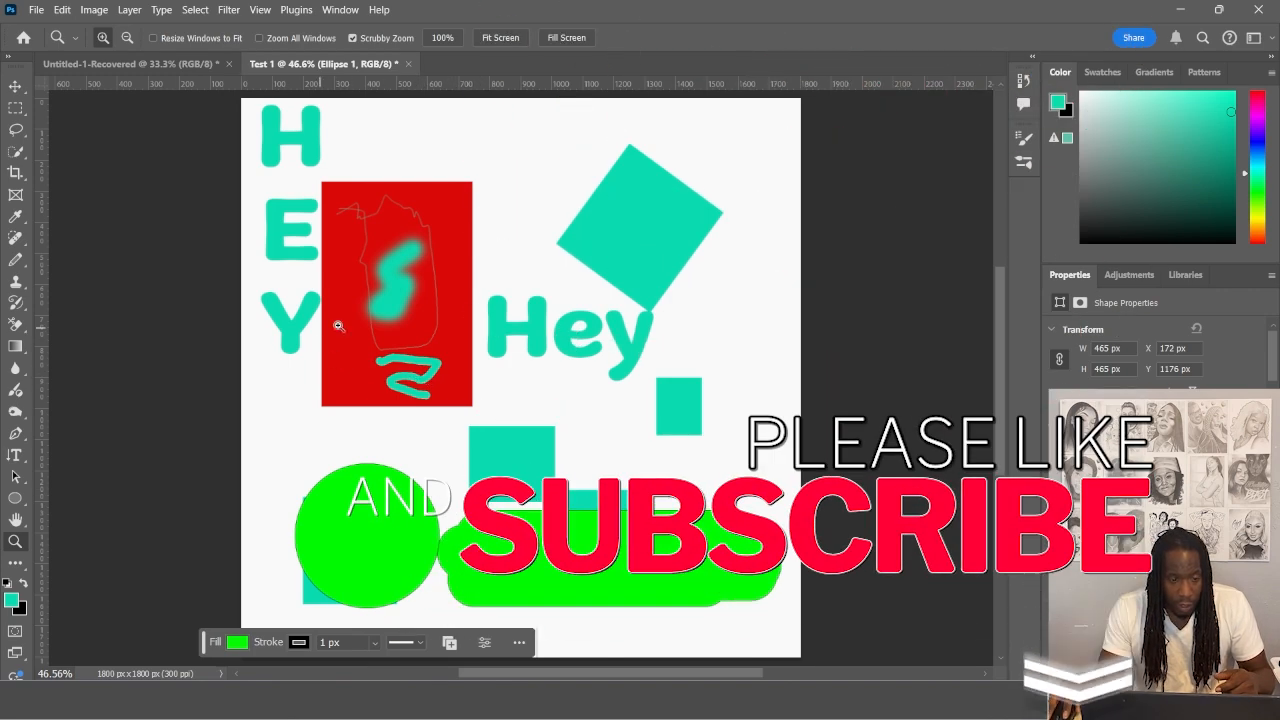
pyautogui.moveTo(357, 325); pyautogui.dragTo(357, 325)
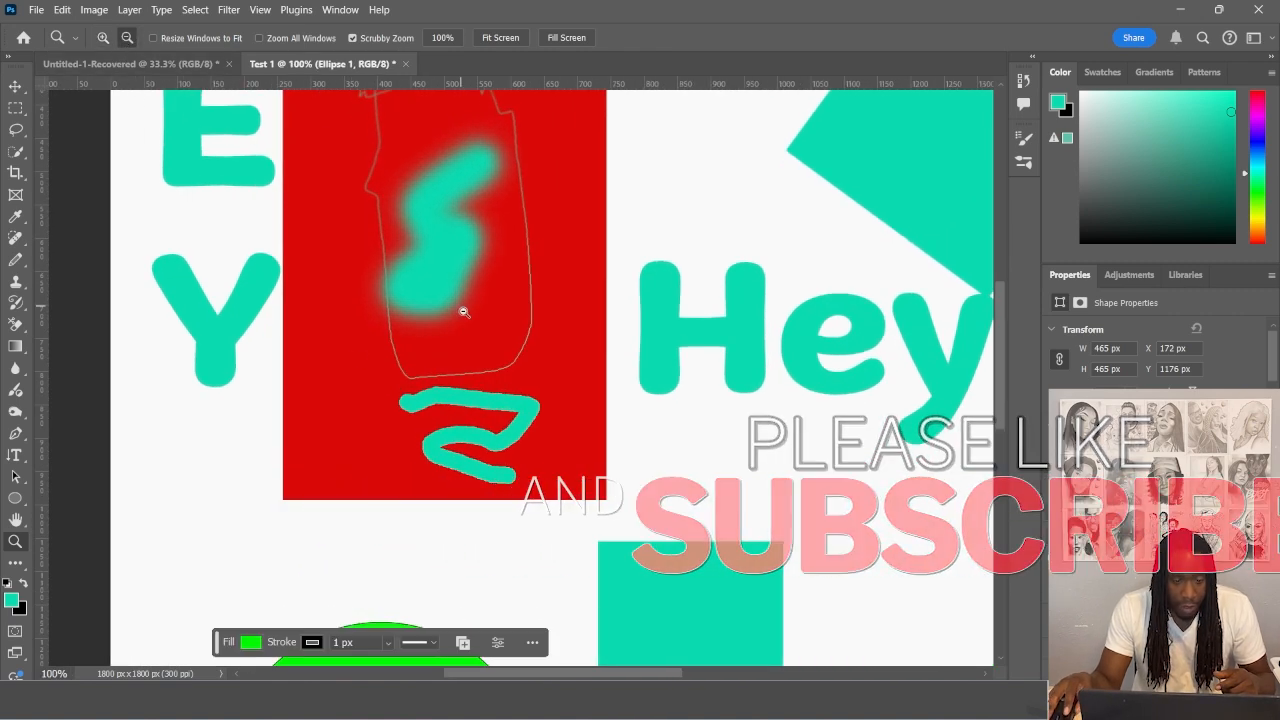
pyautogui.keyDown('alt'); pyautogui.click(463, 312); pyautogui.keyUp('alt')
pyautogui.keyDown('alt'); pyautogui.click(463, 312); pyautogui.keyUp('alt')
pyautogui.keyDown('alt'); pyautogui.click(463, 312); pyautogui.keyUp('alt')
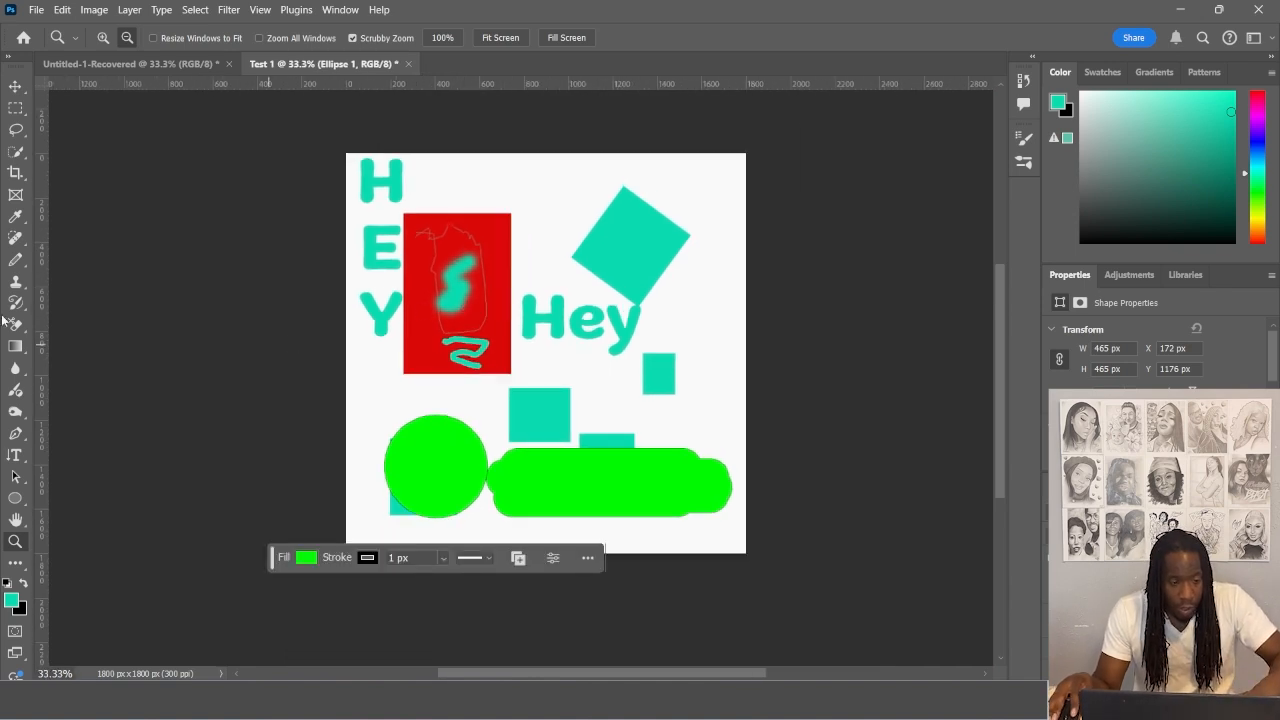
# With the Pencil tool active, zoom the view in to 66.7% and back out to 25%
pyautogui.click(13, 260)
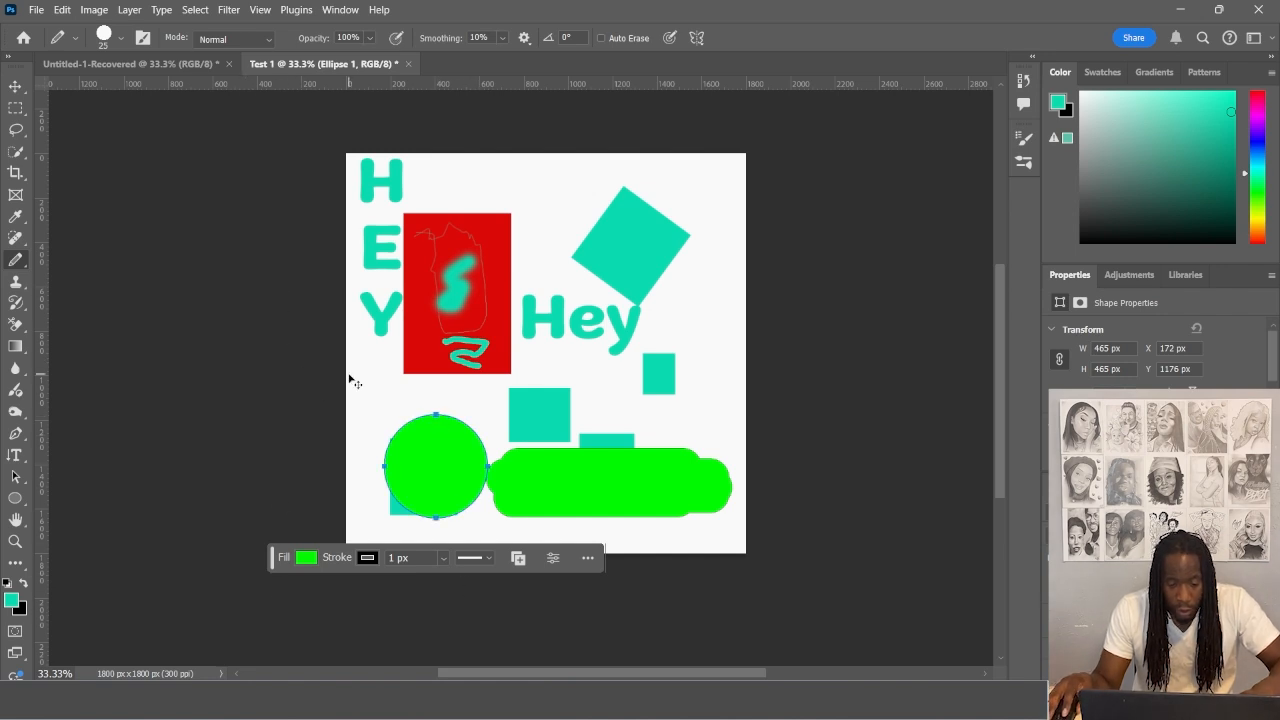
pyautogui.hotkey('ctrl', '+')
pyautogui.hotkey('ctrl', '+')
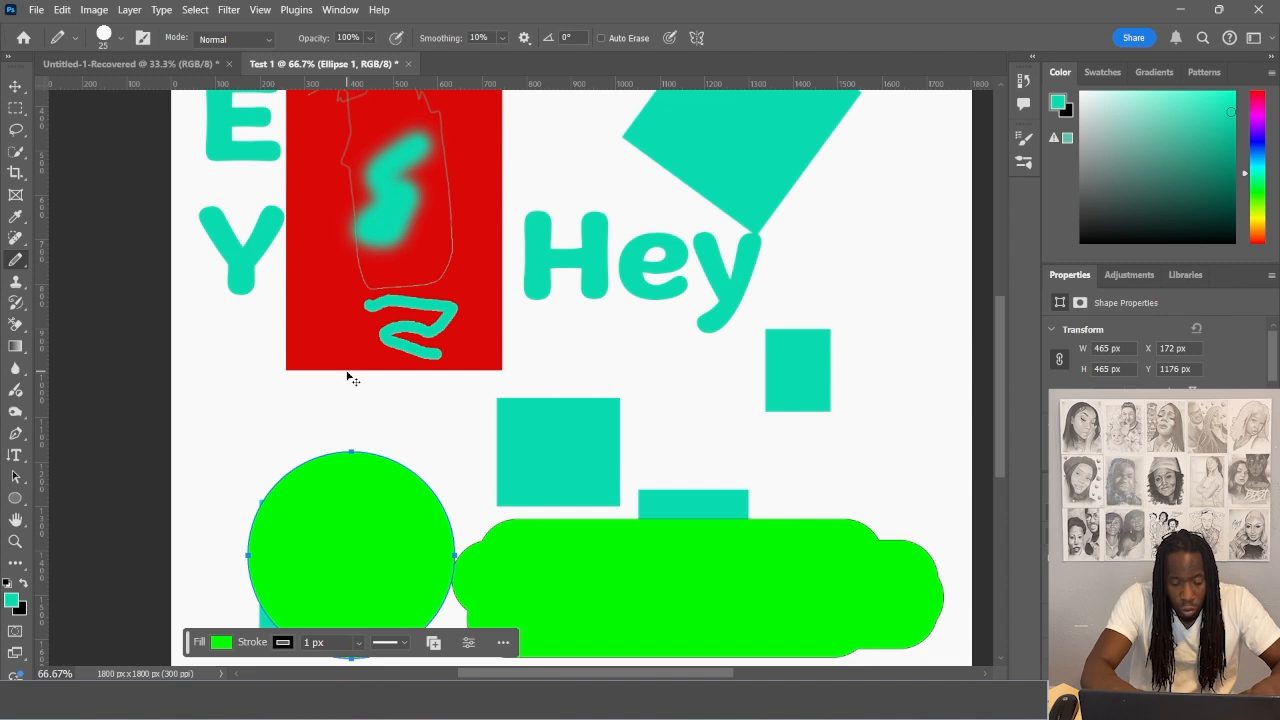
pyautogui.hotkey('ctrl', '-')
pyautogui.hotkey('ctrl', '-')
pyautogui.hotkey('ctrl', '-')
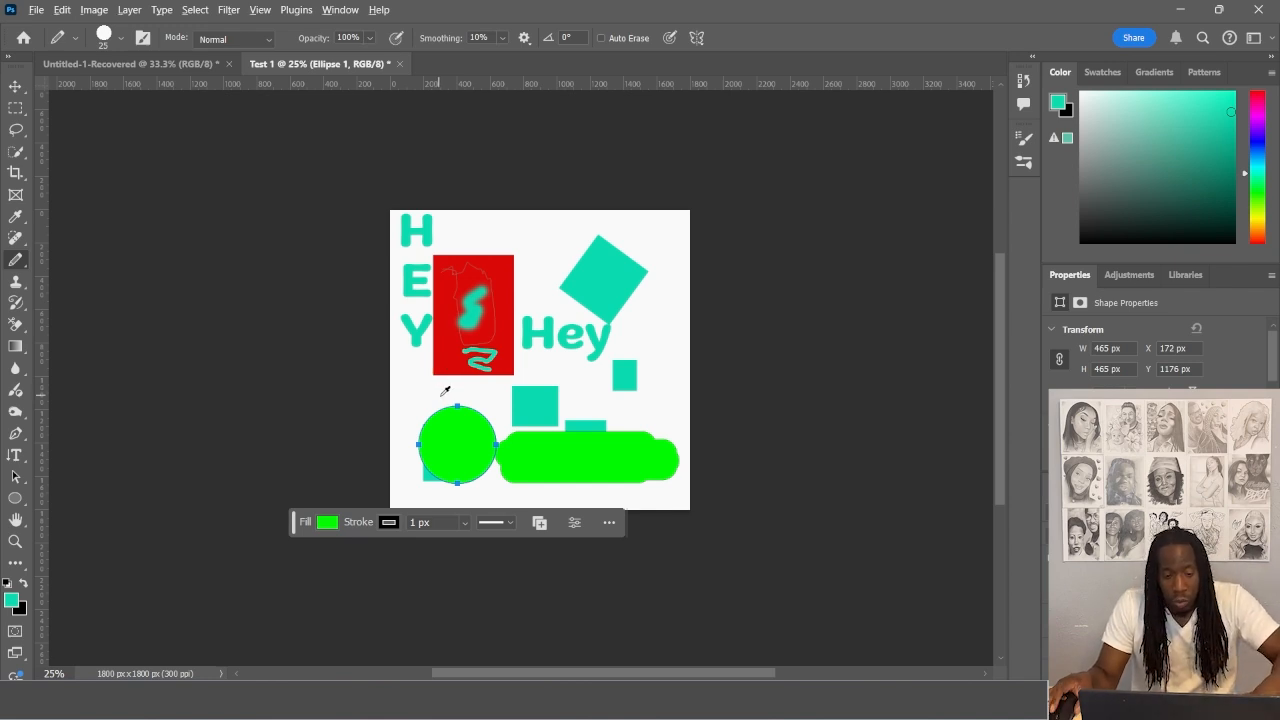
# Zoom in and out gradually around the area above the green circle, finishing at about 40.3%
pyautogui.scroll(4, 451, 390)
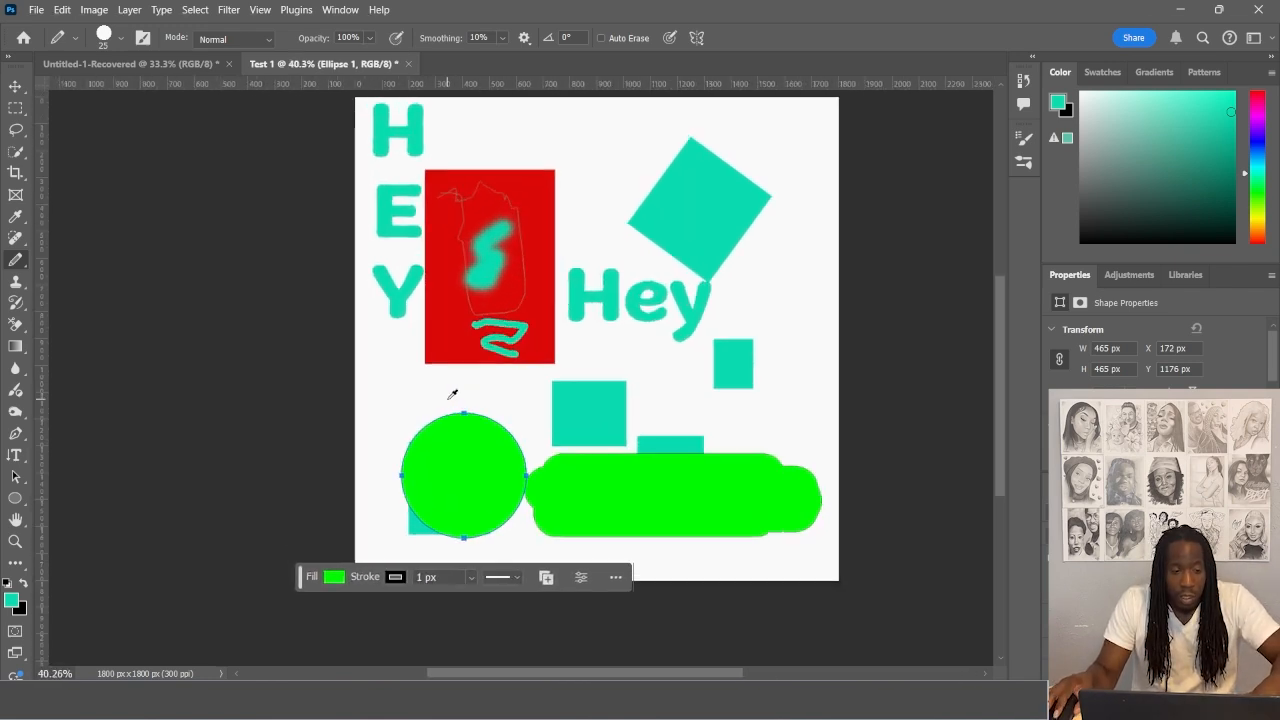
pyautogui.scroll(-2, 451, 390)
pyautogui.scroll(2, 452, 398)
pyautogui.scroll(-3, 452, 398)
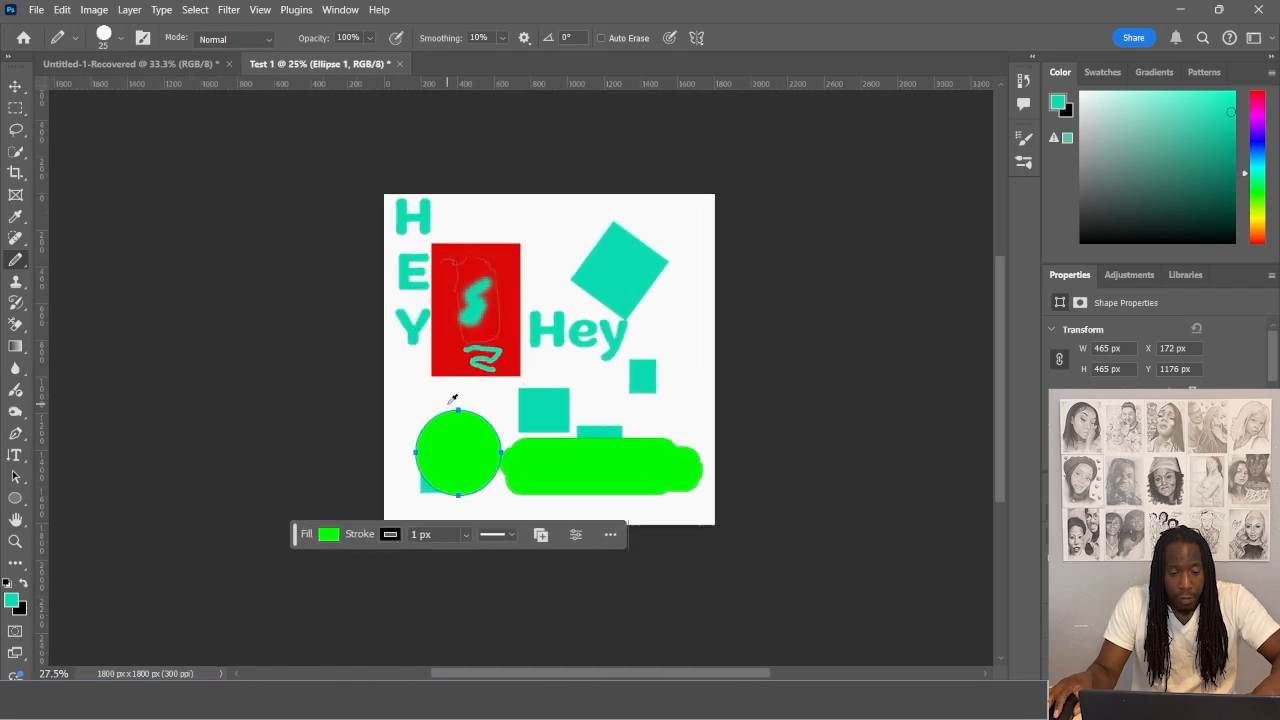
pyautogui.scroll(1, 452, 398)
pyautogui.scroll(-2, 452, 398)
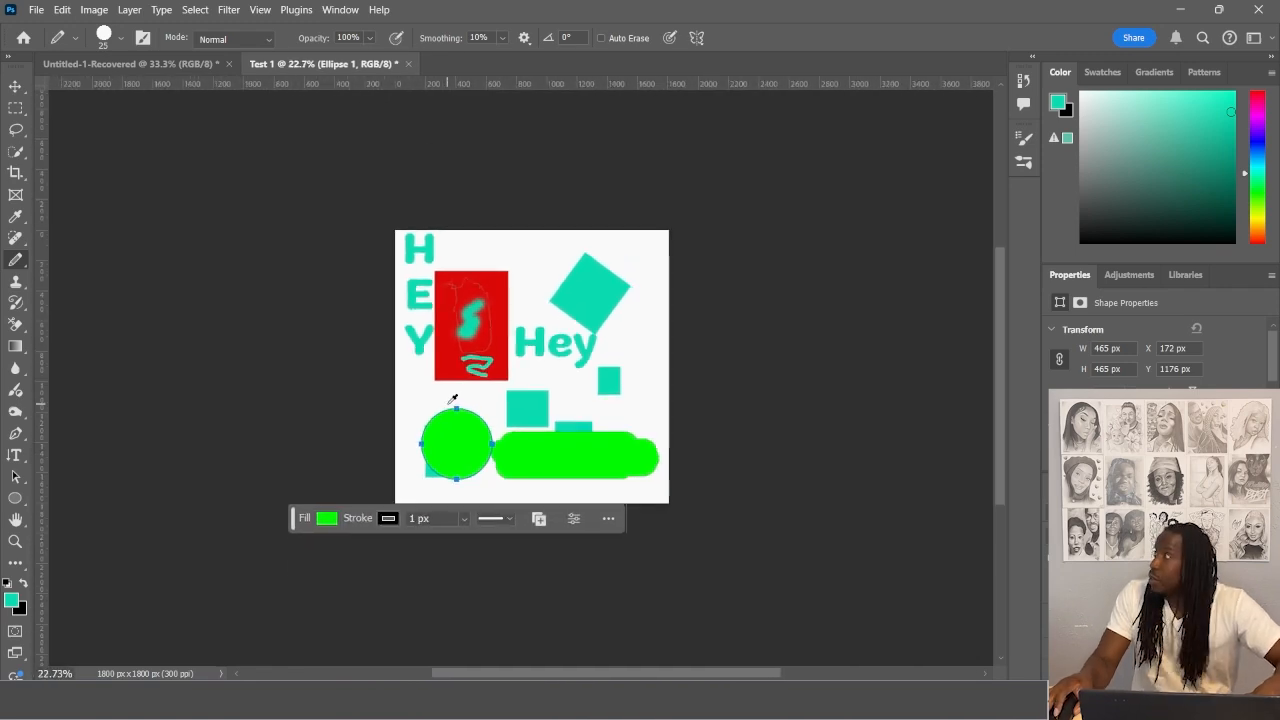
pyautogui.scroll(1, 452, 398)
pyautogui.scroll(-2, 452, 398)
pyautogui.scroll(1, 452, 398)
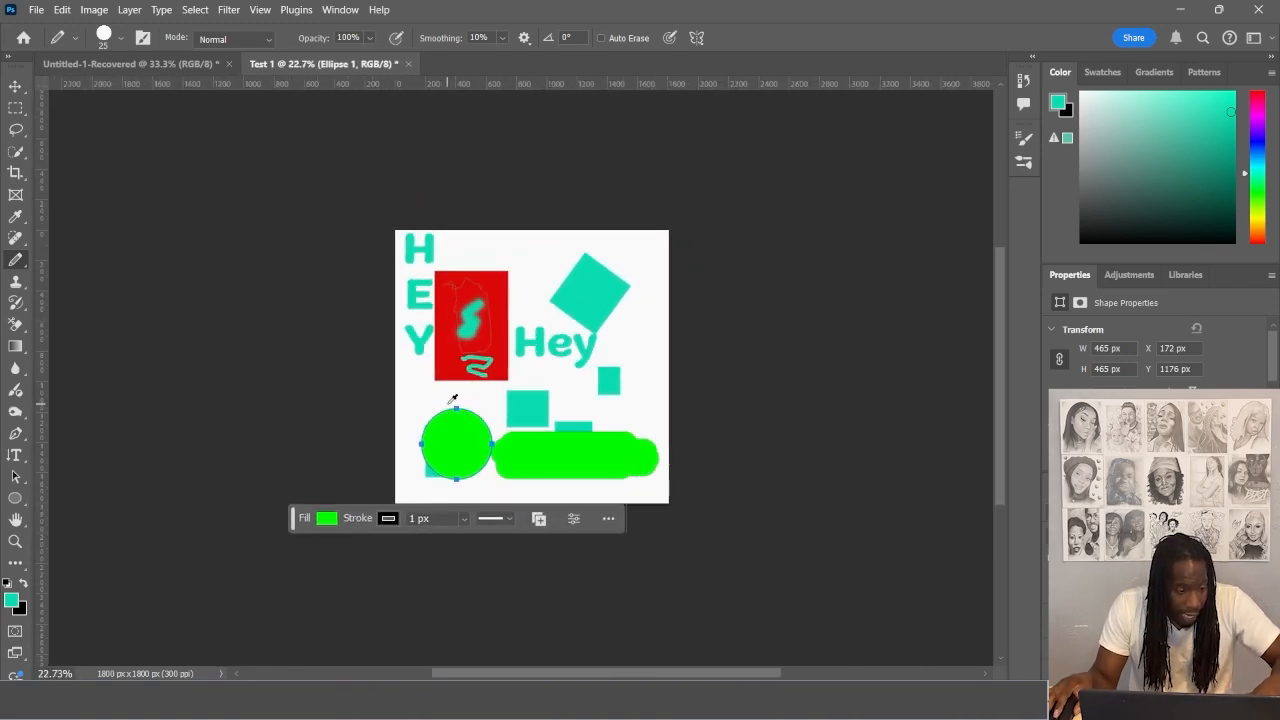
pyautogui.scroll(3, 452, 398)
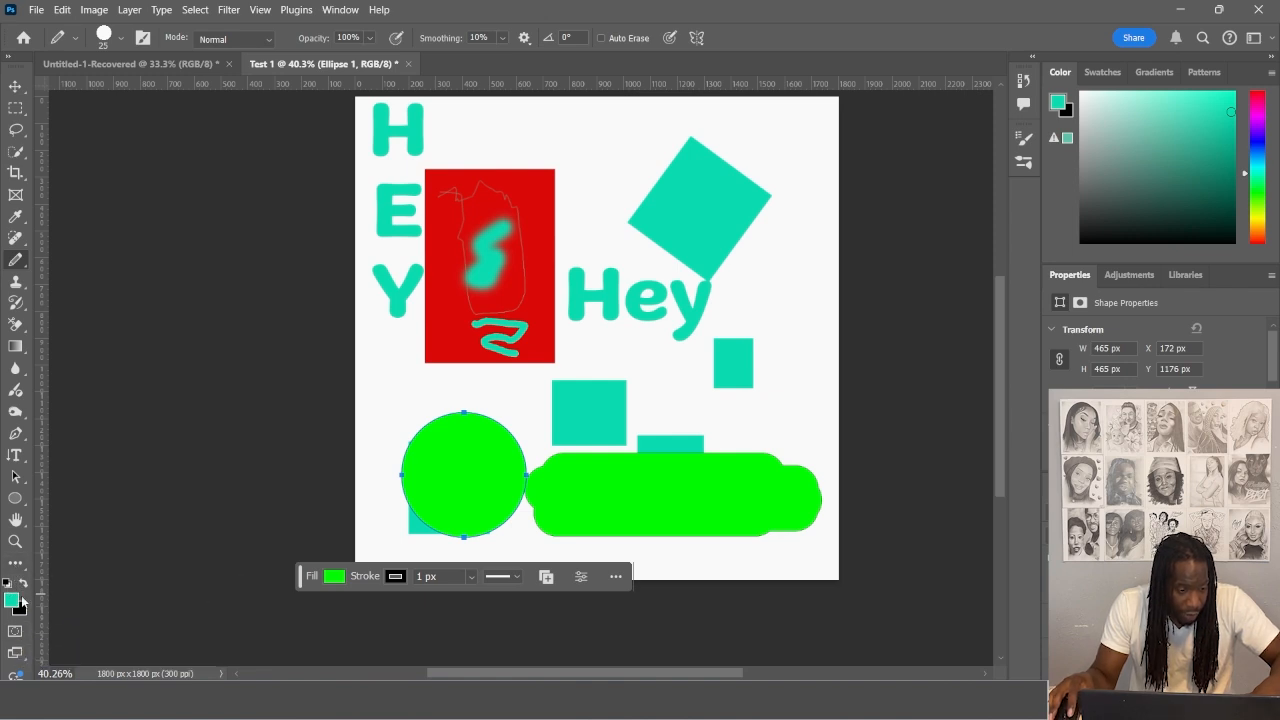
# Show the Edit Toolbar option and switch back to the Vertical Type tool
pyautogui.click(16, 563)
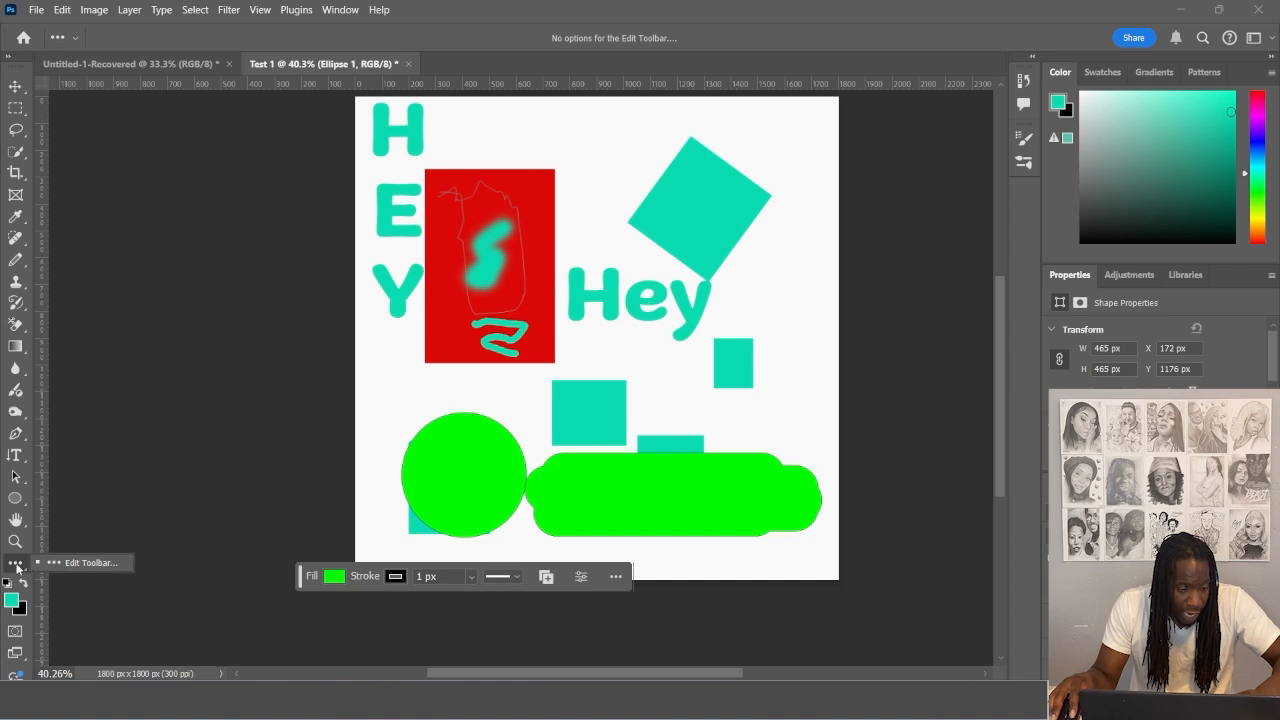
pyautogui.click(9, 567)
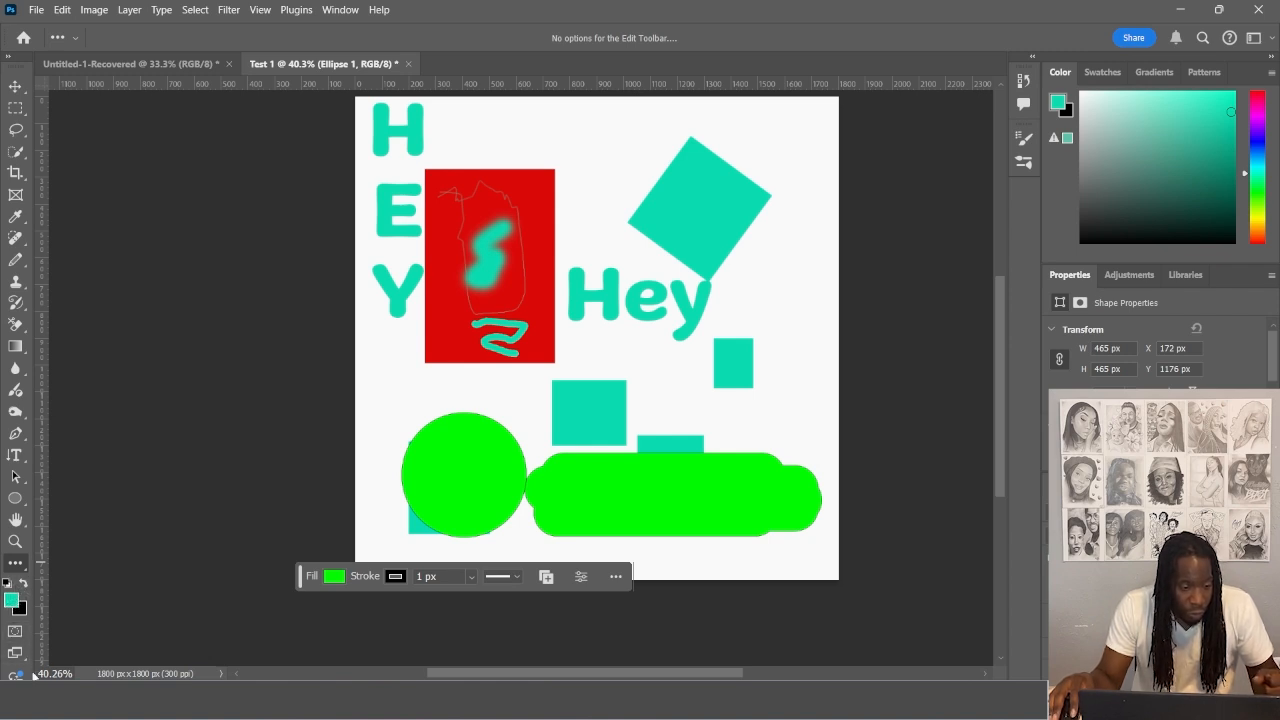
pyautogui.click(14, 349)
pyautogui.click(15, 455)
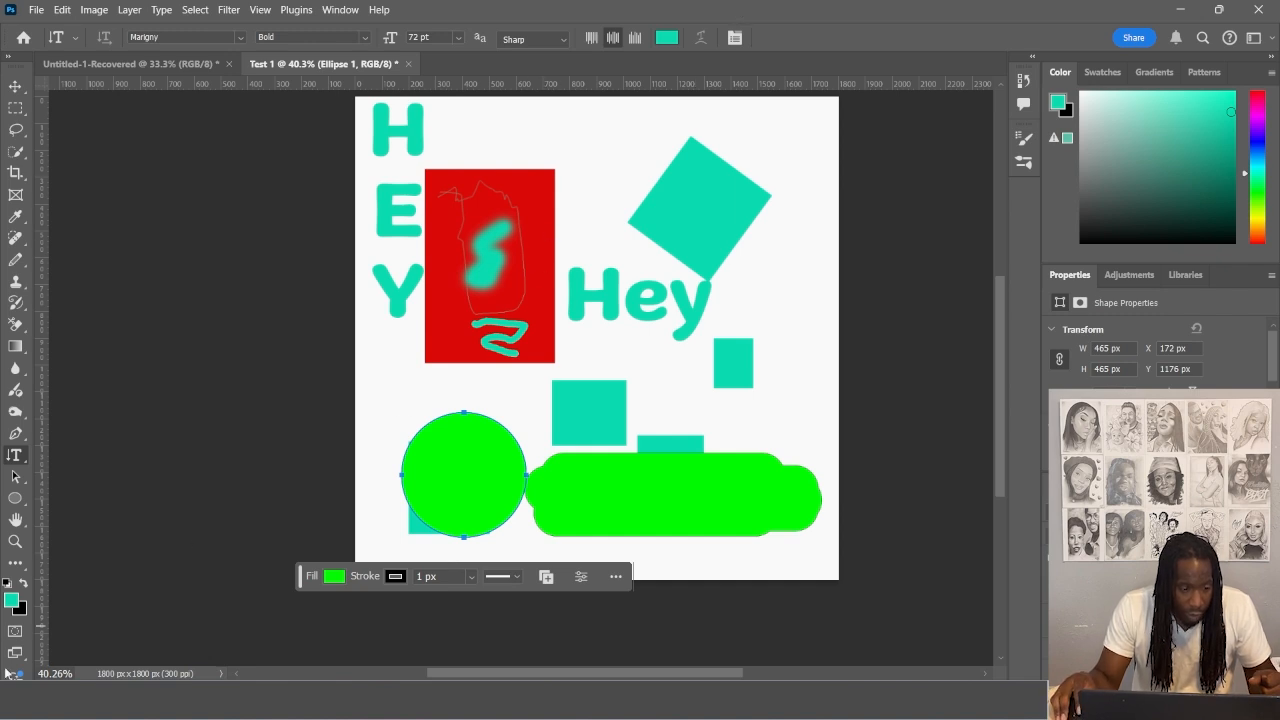
# Switch from the Pencil to the Brush tool
pyautogui.click(14, 259)
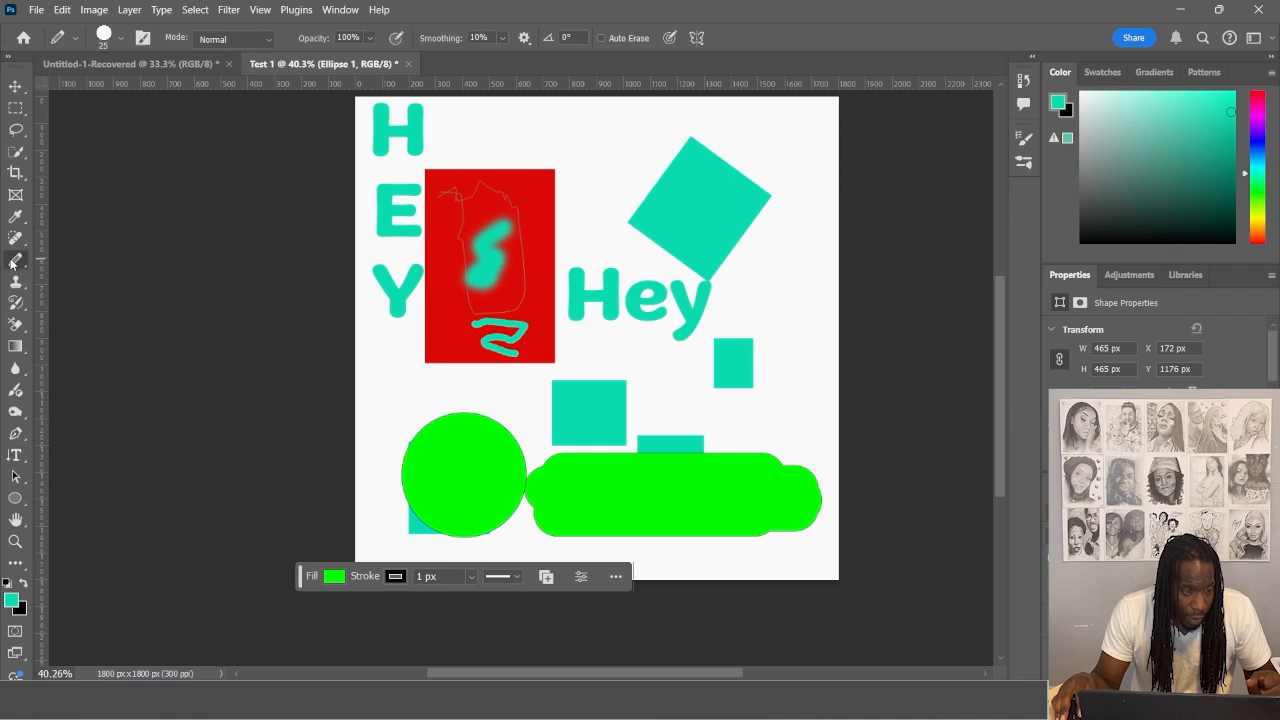
pyautogui.rightClick(14, 259)
pyautogui.click(72, 260)
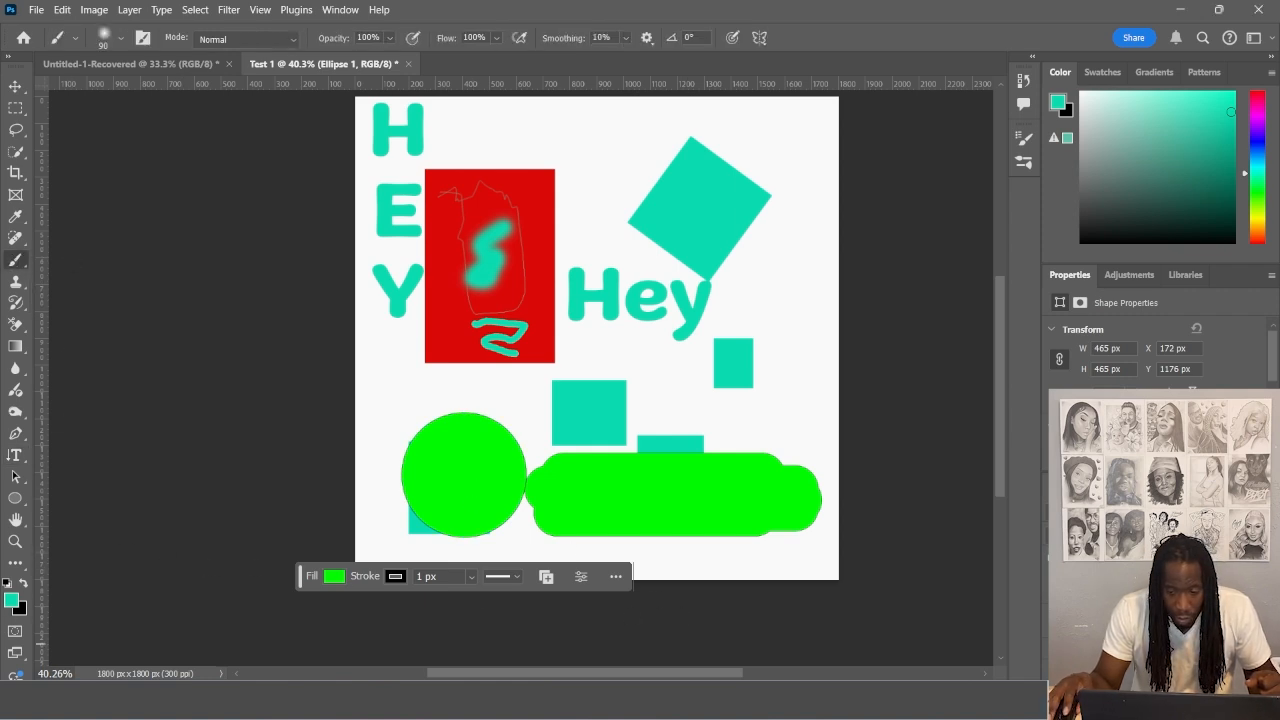
# Flatten the image into a single background layer and swap the foreground and background colors, making black the foreground
pyautogui.rightClick(1140, 562)
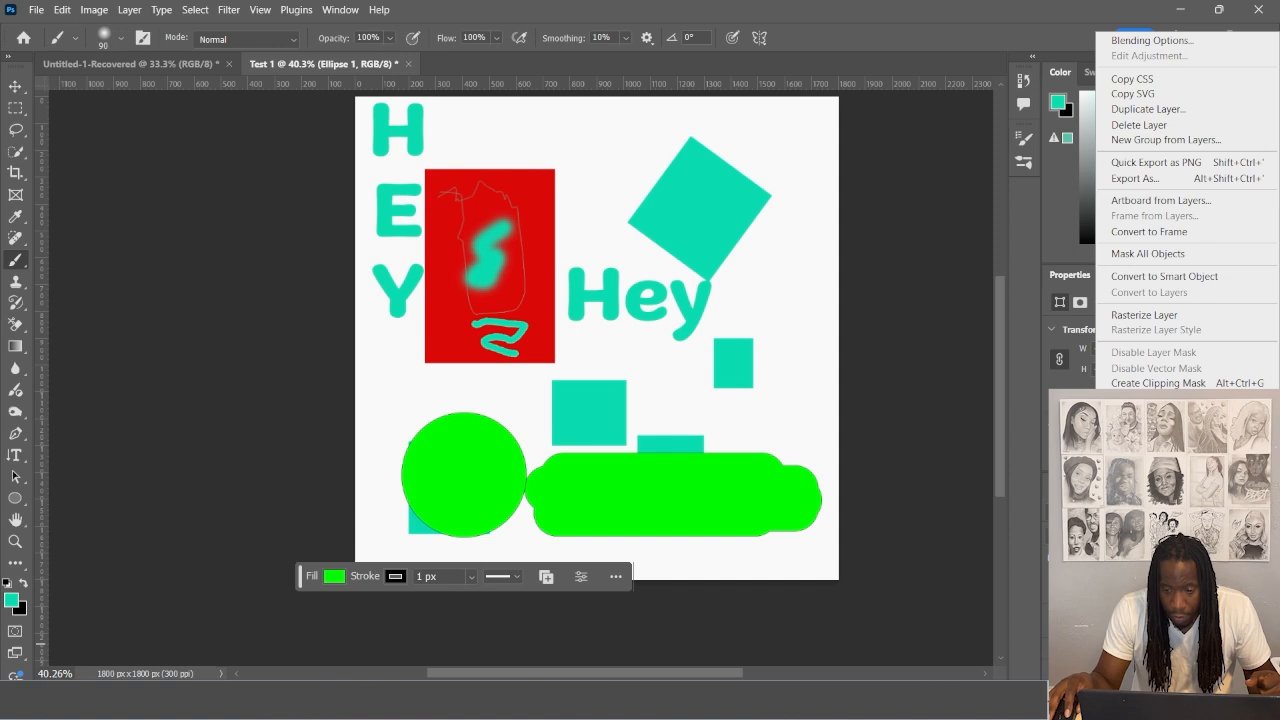
pyautogui.click(1140, 600)
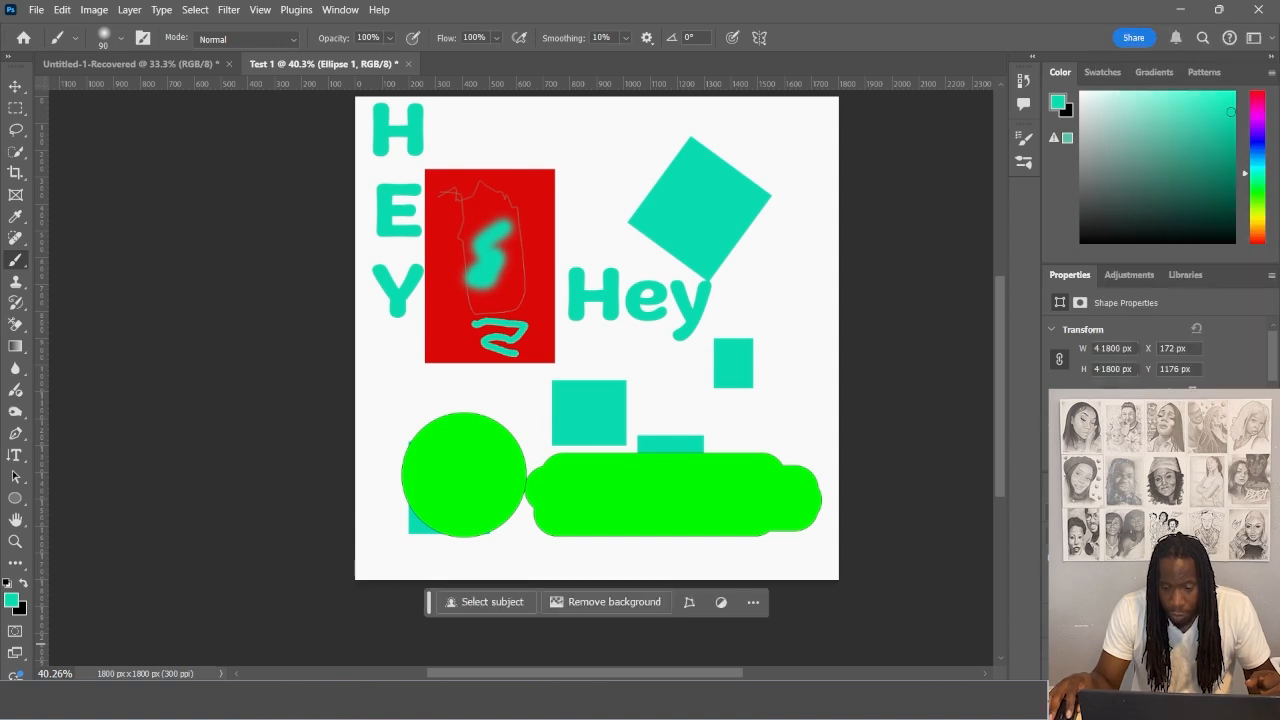
pyautogui.click(23, 586)
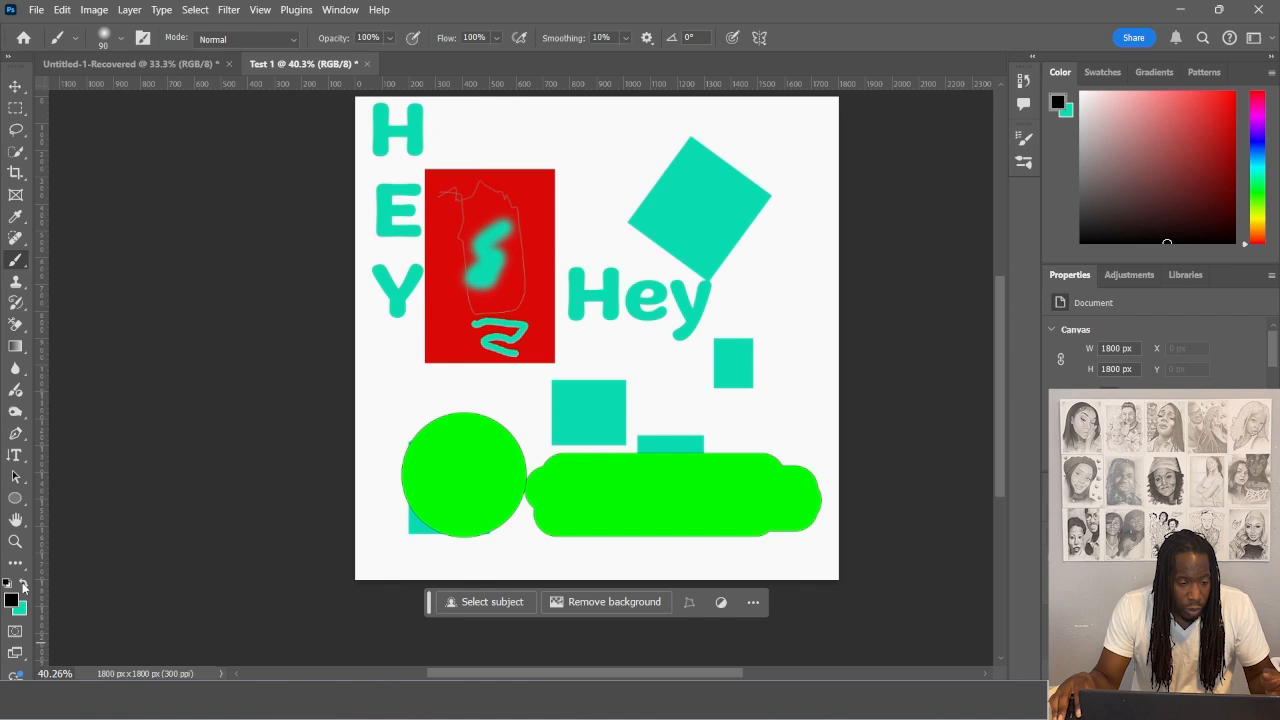
# Paint a soft black dot and a short black stroke inside the green circle with the Brush
pyautogui.click(441, 484)
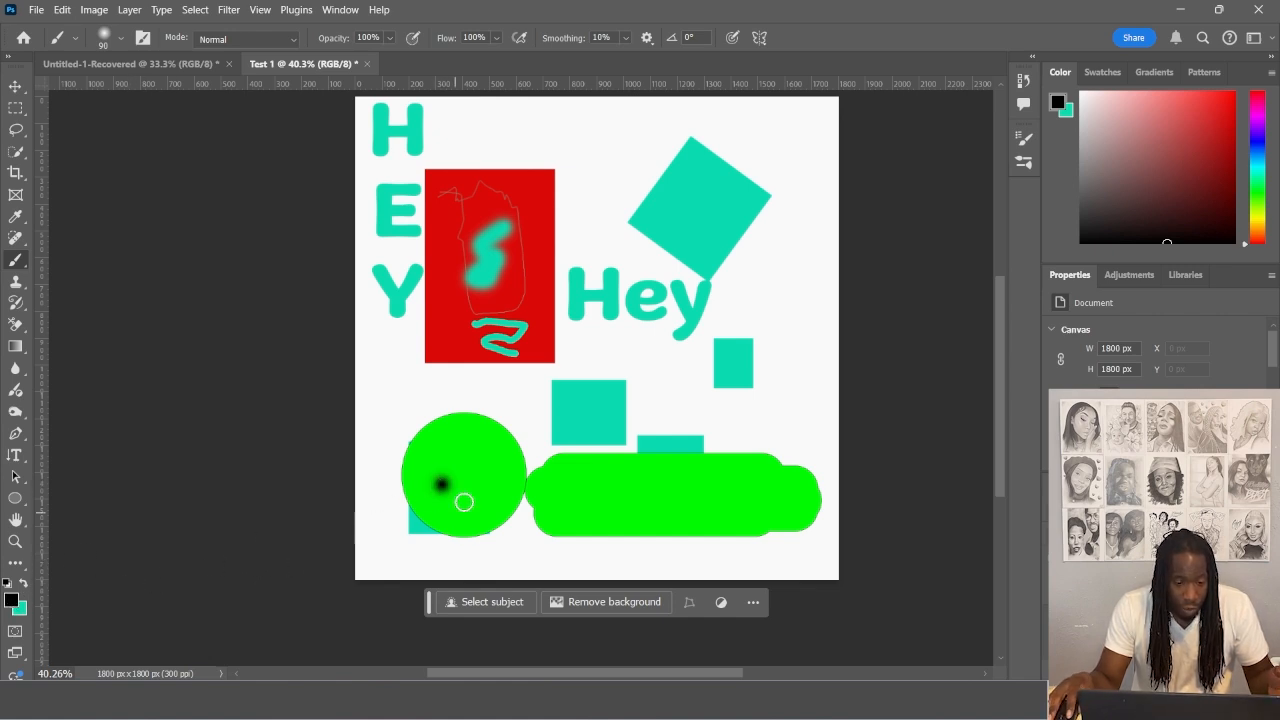
pyautogui.moveTo(446, 460); pyautogui.dragTo(440, 484)
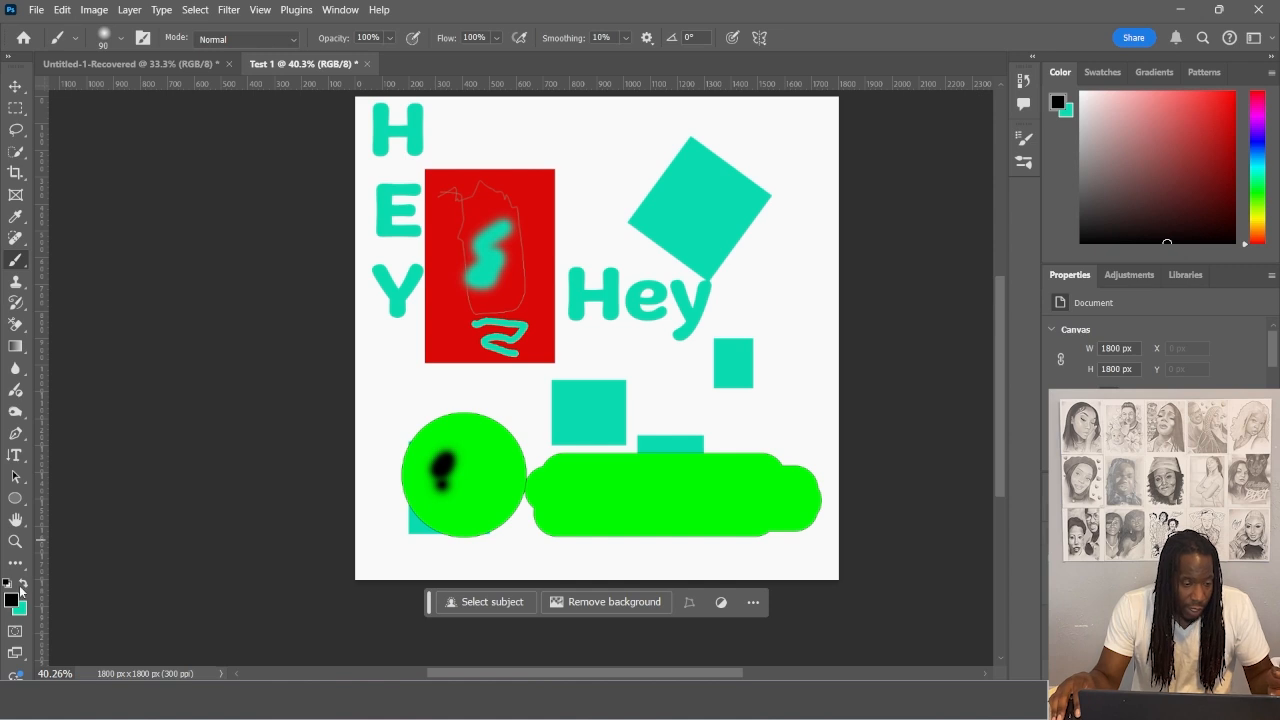
# Set the foreground color to a medium blue and brush a short stroke on the green rounded shape
pyautogui.click(14, 598)
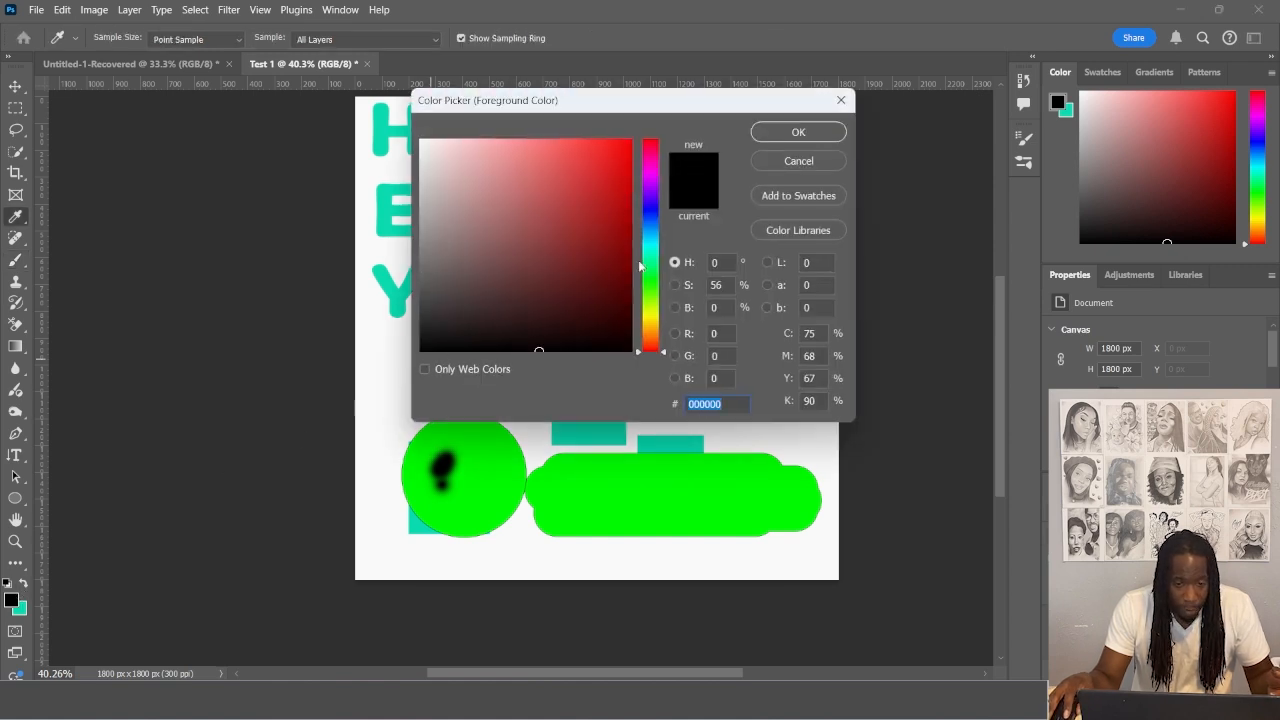
pyautogui.click(651, 279)
pyautogui.moveTo(655, 282); pyautogui.dragTo(655, 226)
pyautogui.click(597, 226)
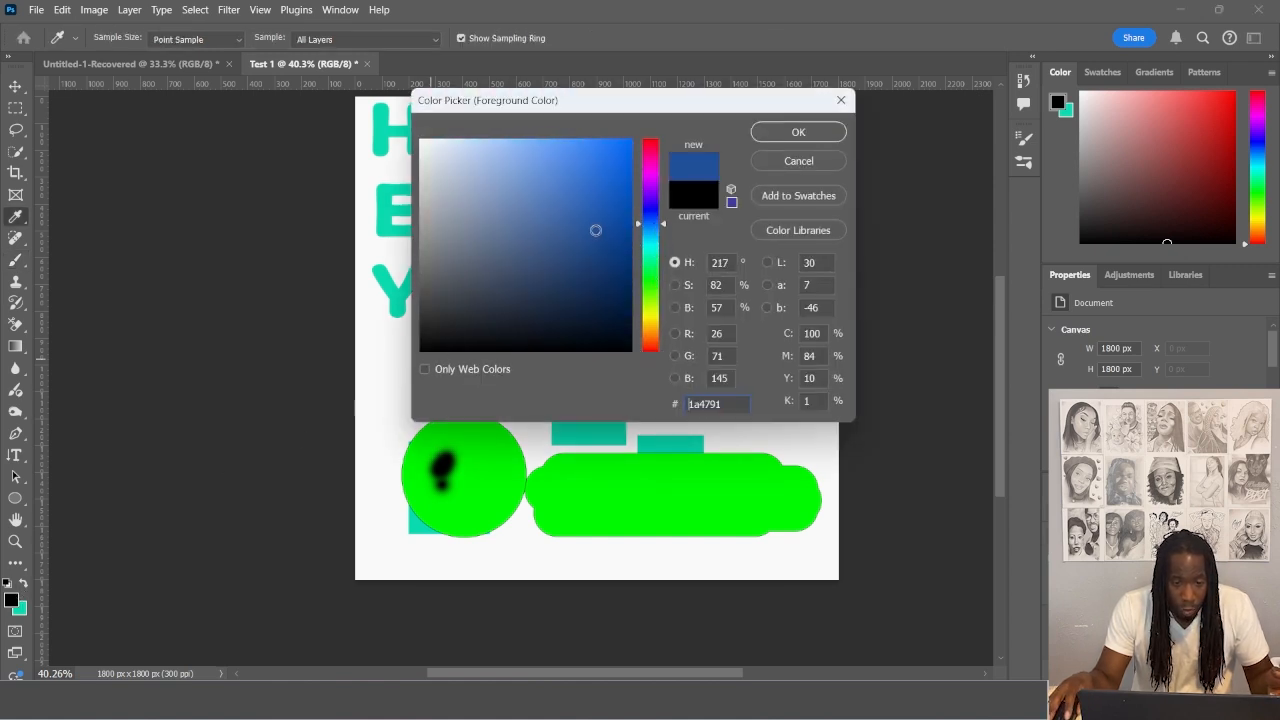
pyautogui.click(608, 188)
pyautogui.click(798, 131)
pyautogui.press('b')
pyautogui.moveTo(565, 480)
pyautogui.mouseDown()
pyautogui.moveTo(596, 497)
pyautogui.moveTo(620, 489)
pyautogui.mouseUp()
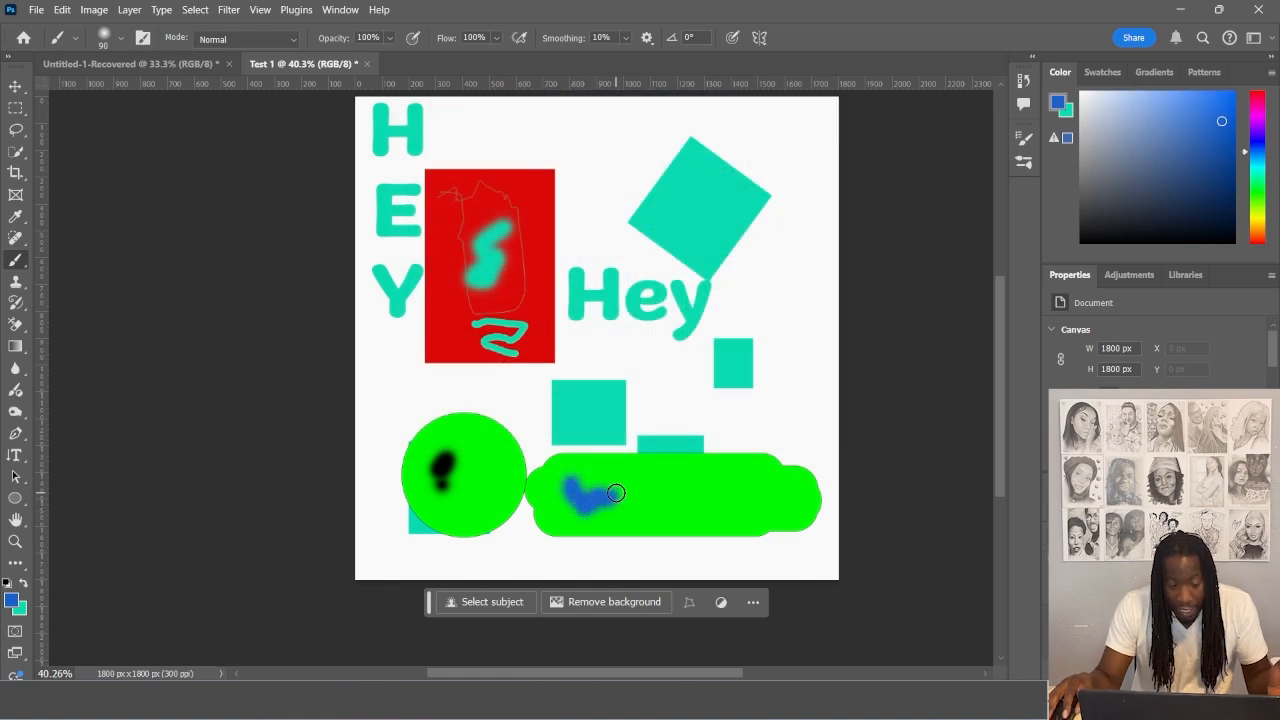
# Toggle Quick Mask mode on and off, finishing in standard editing mode
pyautogui.click(15, 632)
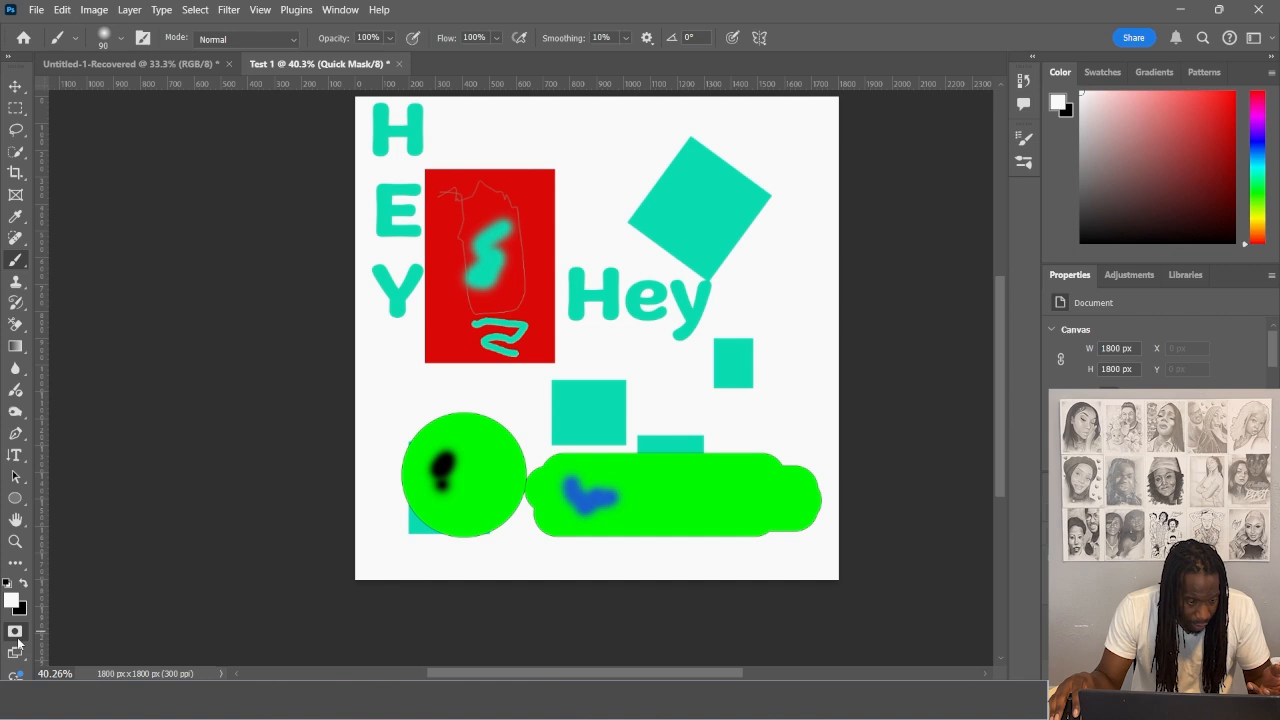
pyautogui.click(17, 640)
pyautogui.click(17, 640)
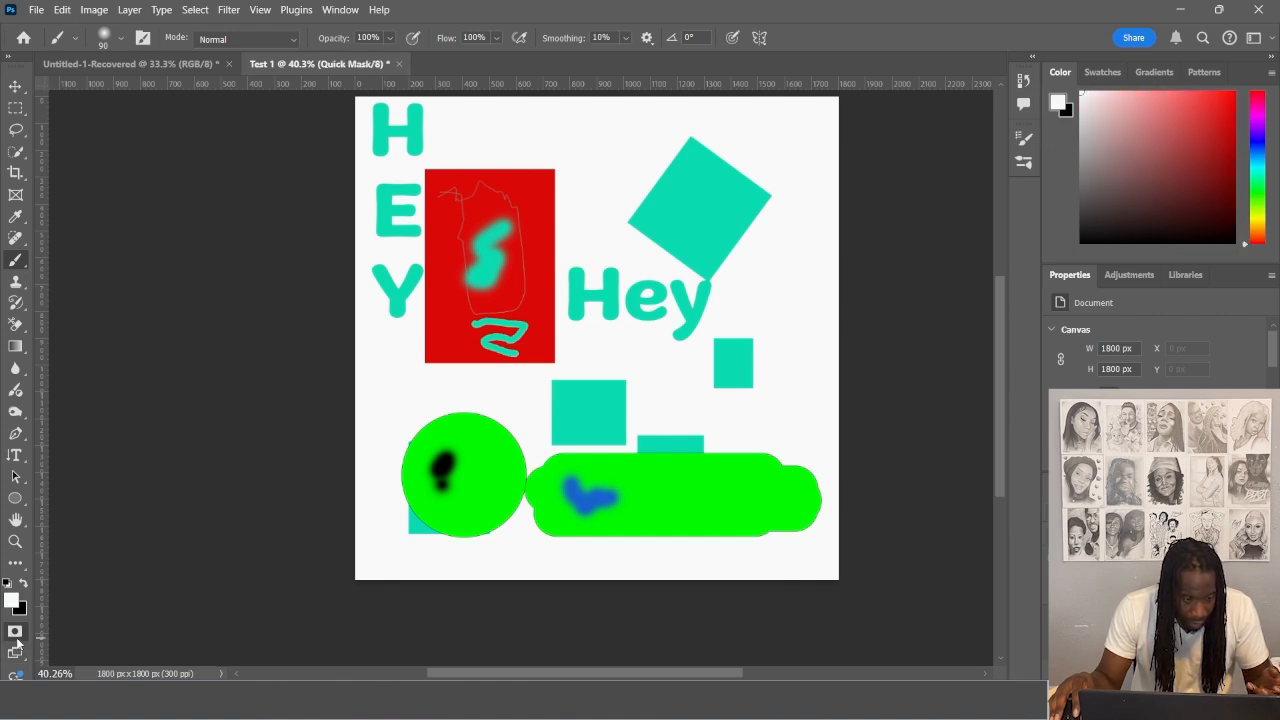
pyautogui.click(15, 632)
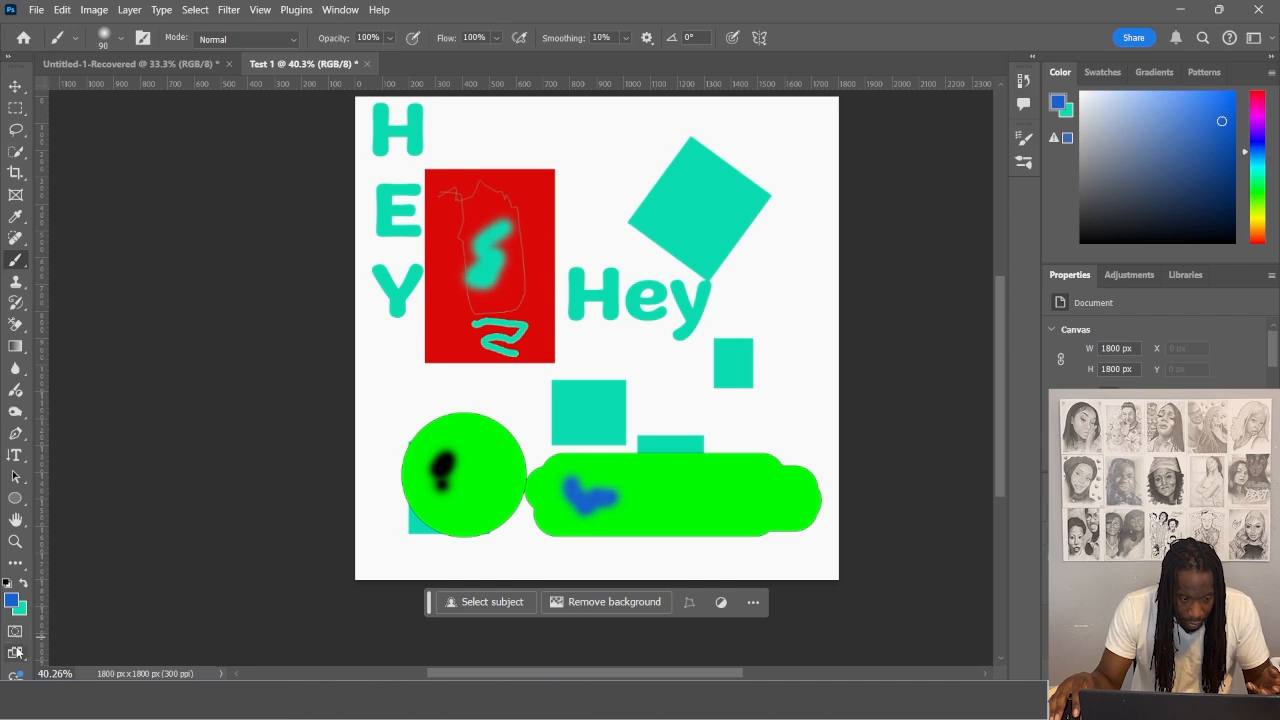
pyautogui.click(16, 639)
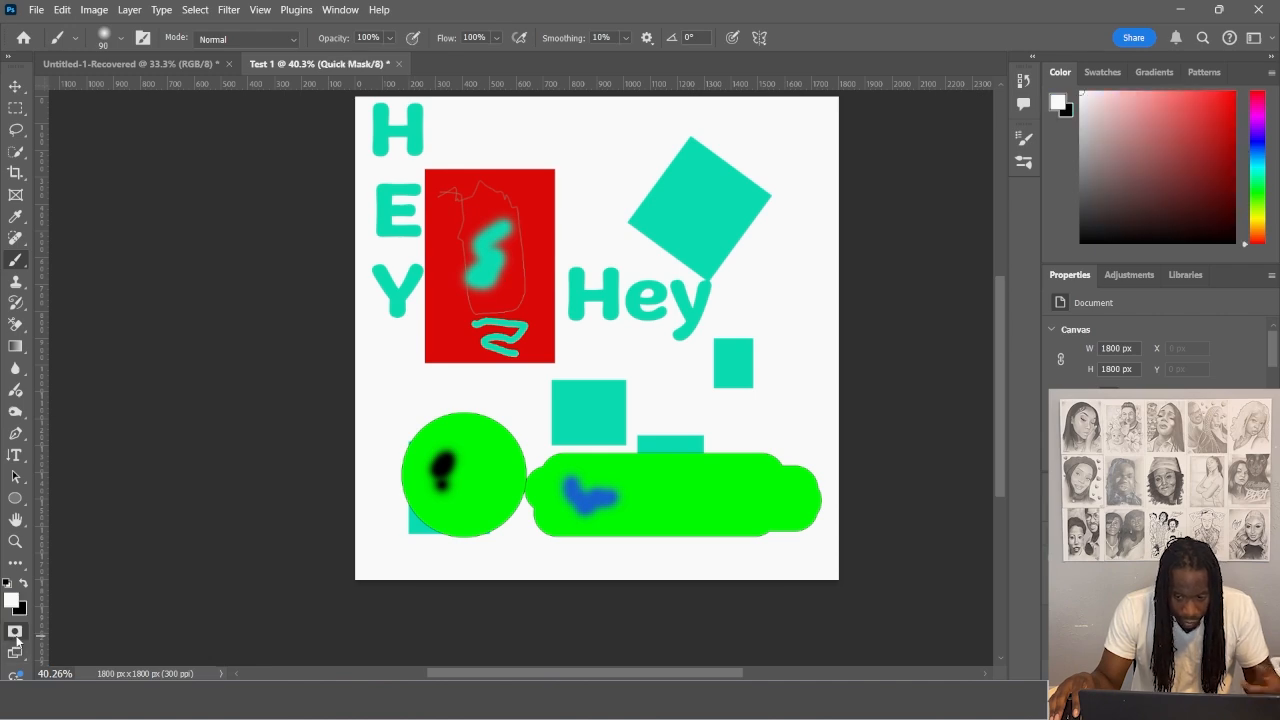
pyautogui.click(15, 632)
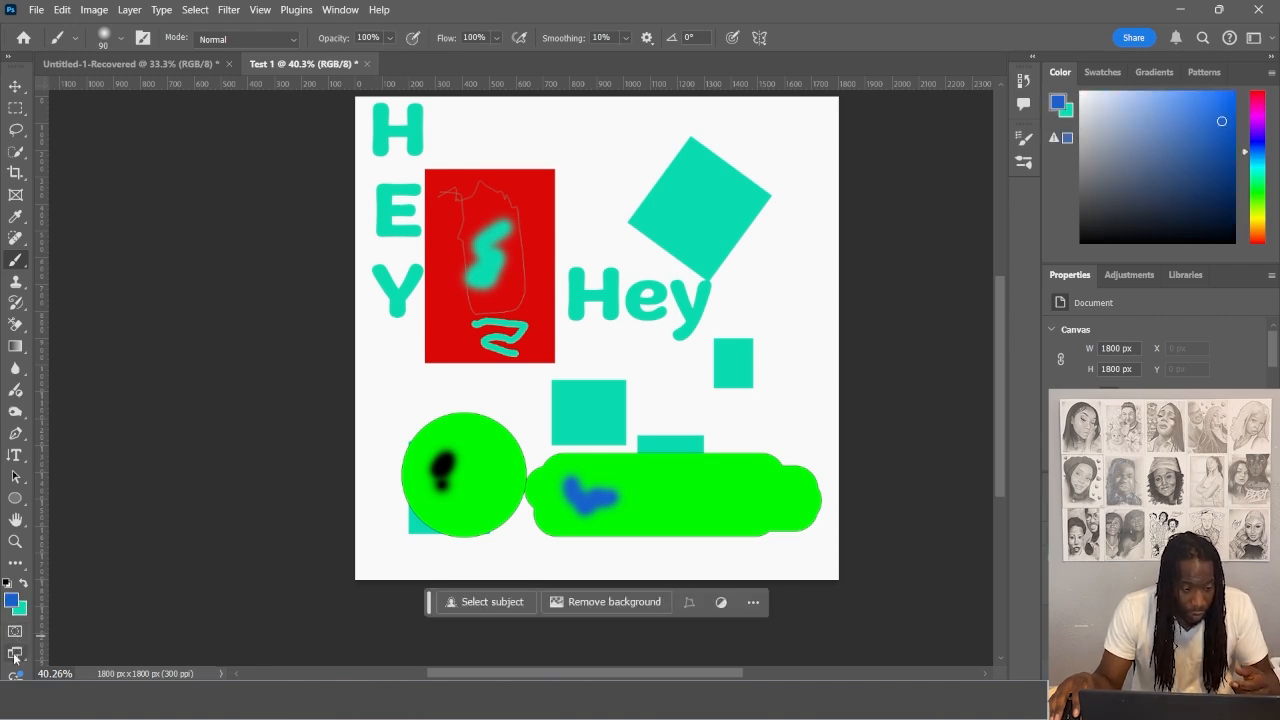
# Switch to Full Screen Mode With Menu Bar and scribble in blue over the black marks in the green circle
pyautogui.click(15, 655)
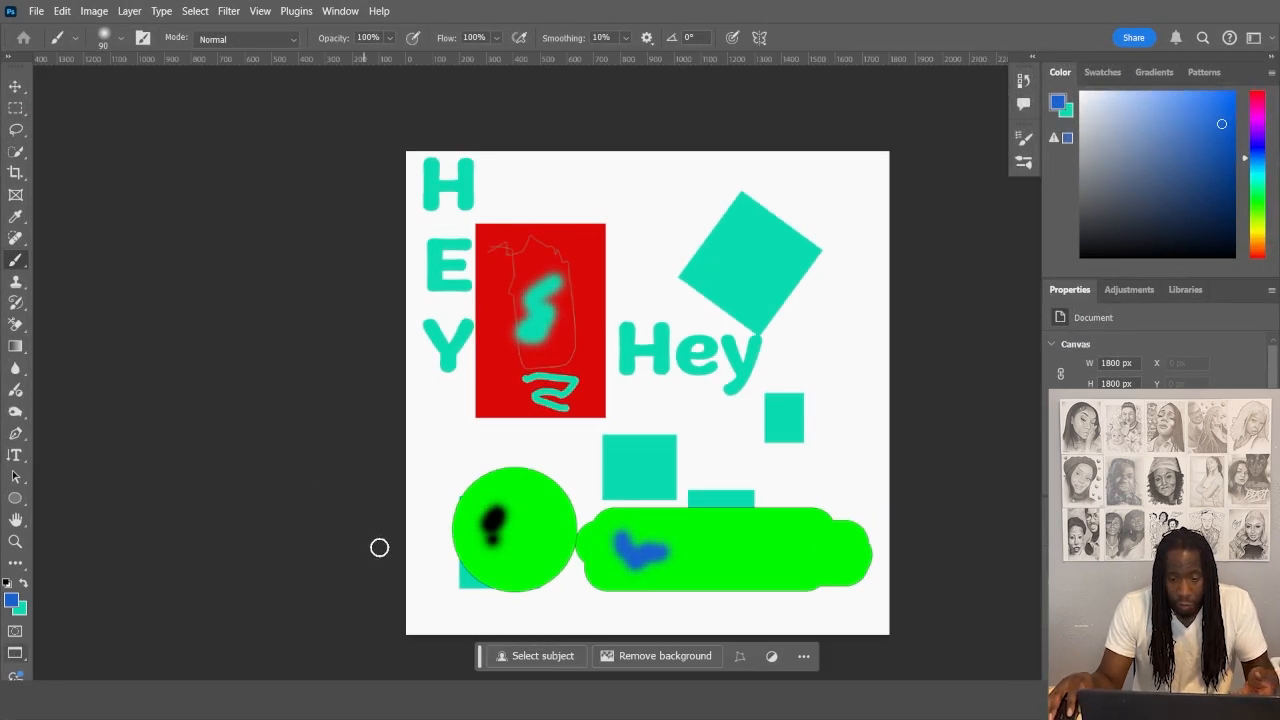
pyautogui.moveTo(470, 537)
pyautogui.mouseDown()
pyautogui.moveTo(557, 549)
pyautogui.moveTo(544, 523)
pyautogui.moveTo(508, 530)
pyautogui.mouseUp()
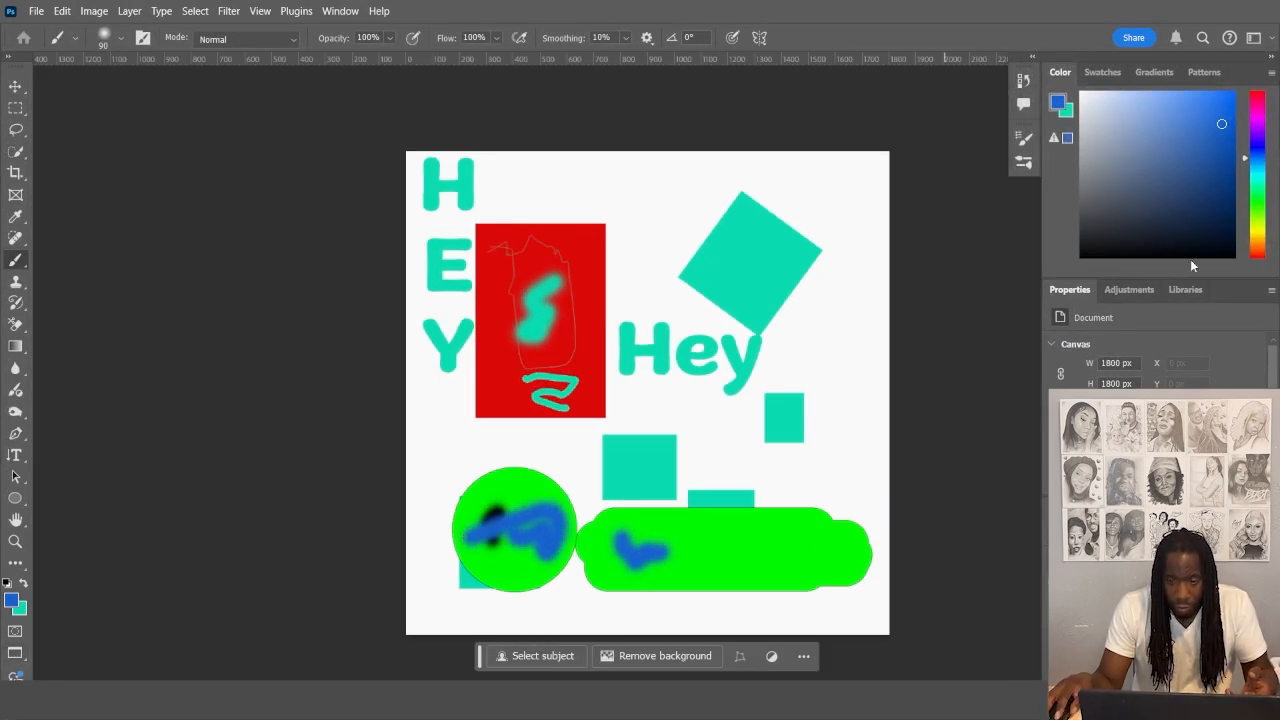
# Enter Full Screen Mode and brush blue strokes on the red rectangle and across the horizontal "Hey" text
pyautogui.click(16, 655)
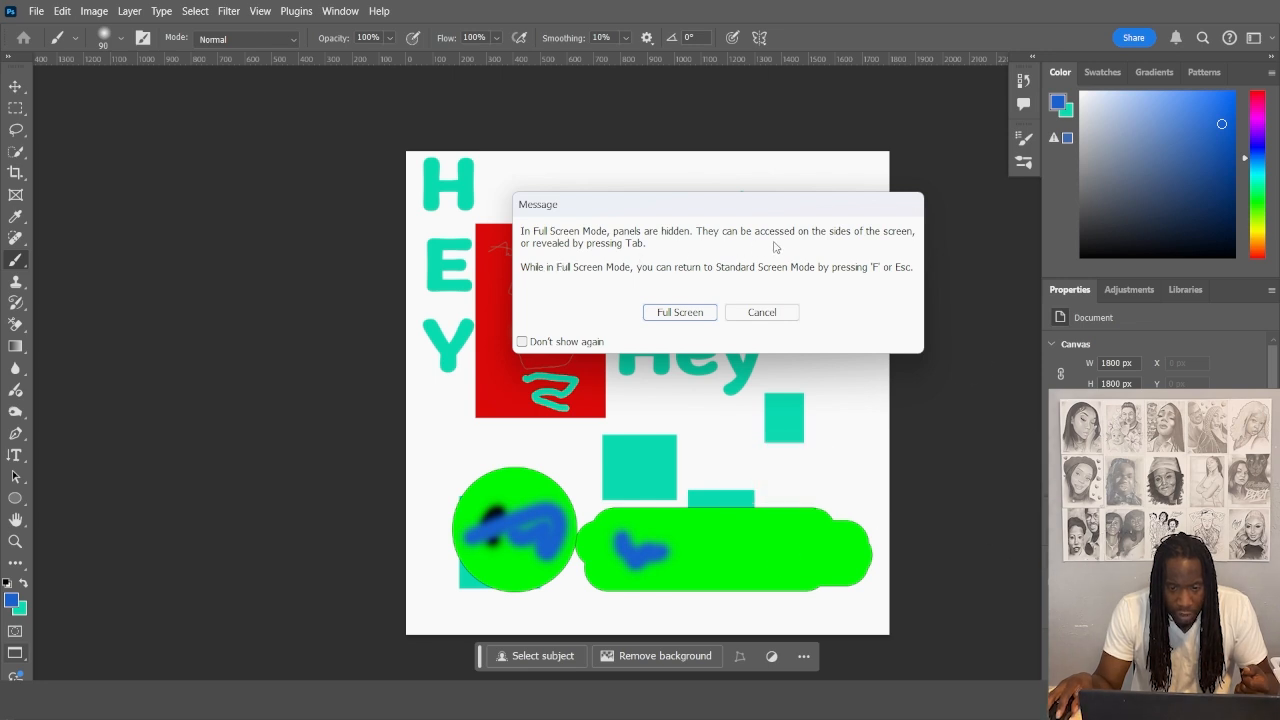
pyautogui.click(662, 312)
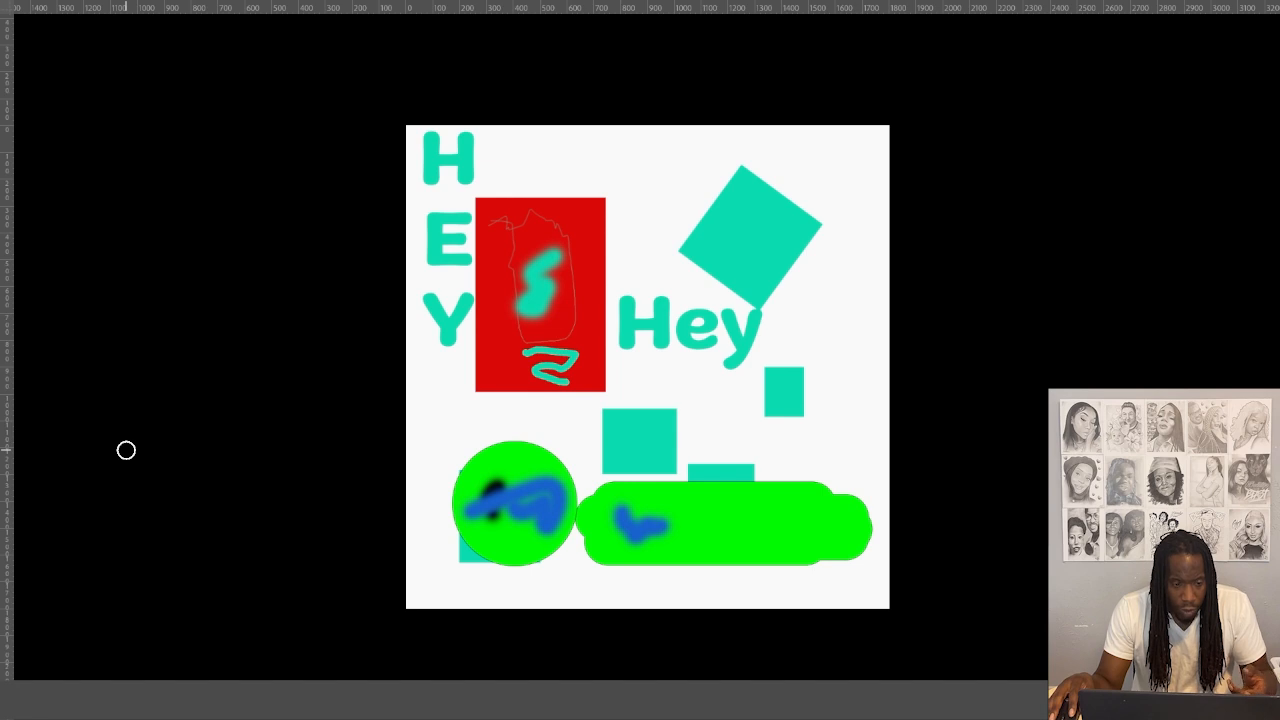
pyautogui.moveTo(516, 344)
pyautogui.mouseDown()
pyautogui.moveTo(492, 366)
pyautogui.moveTo(509, 339)
pyautogui.mouseUp()
pyautogui.click(646, 292)
pyautogui.moveTo(770, 282)
pyautogui.mouseDown()
pyautogui.moveTo(623, 318)
pyautogui.moveTo(646, 333)
pyautogui.moveTo(642, 420)
pyautogui.mouseUp()
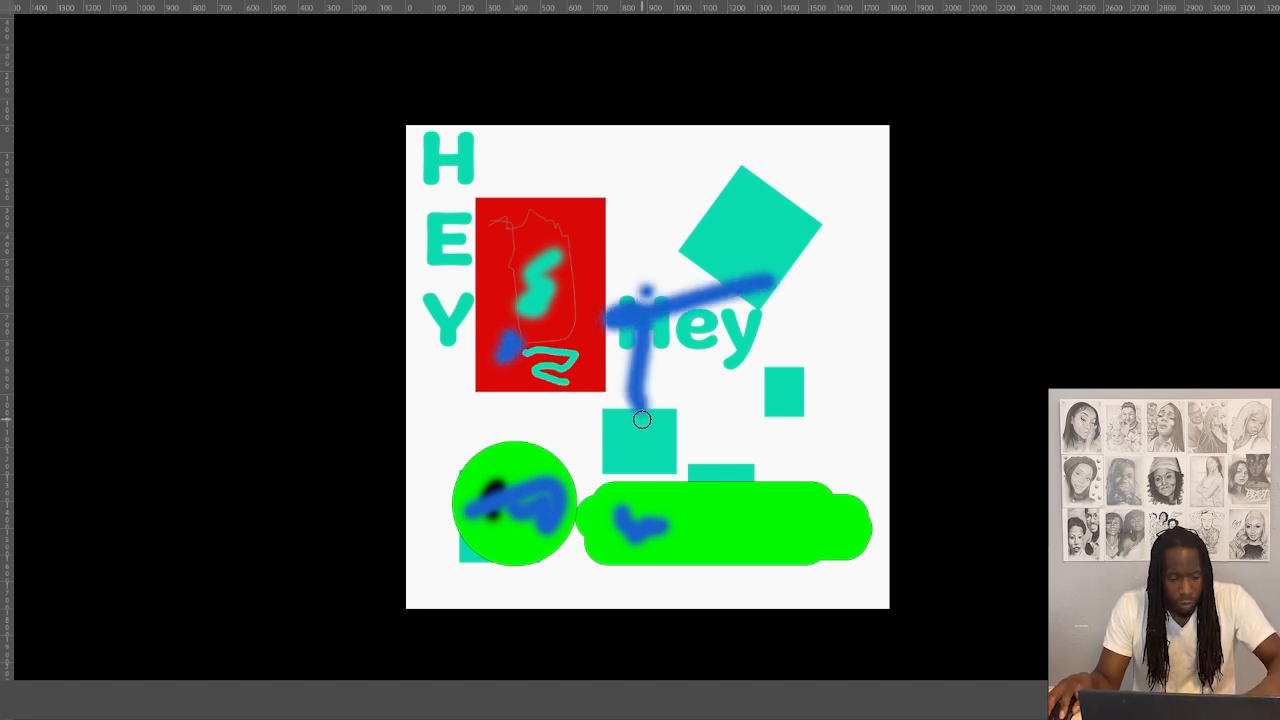
# Return to Standard Screen Mode and show the available screen modes, keeping Standard Screen Mode selected
pyautogui.press('f')
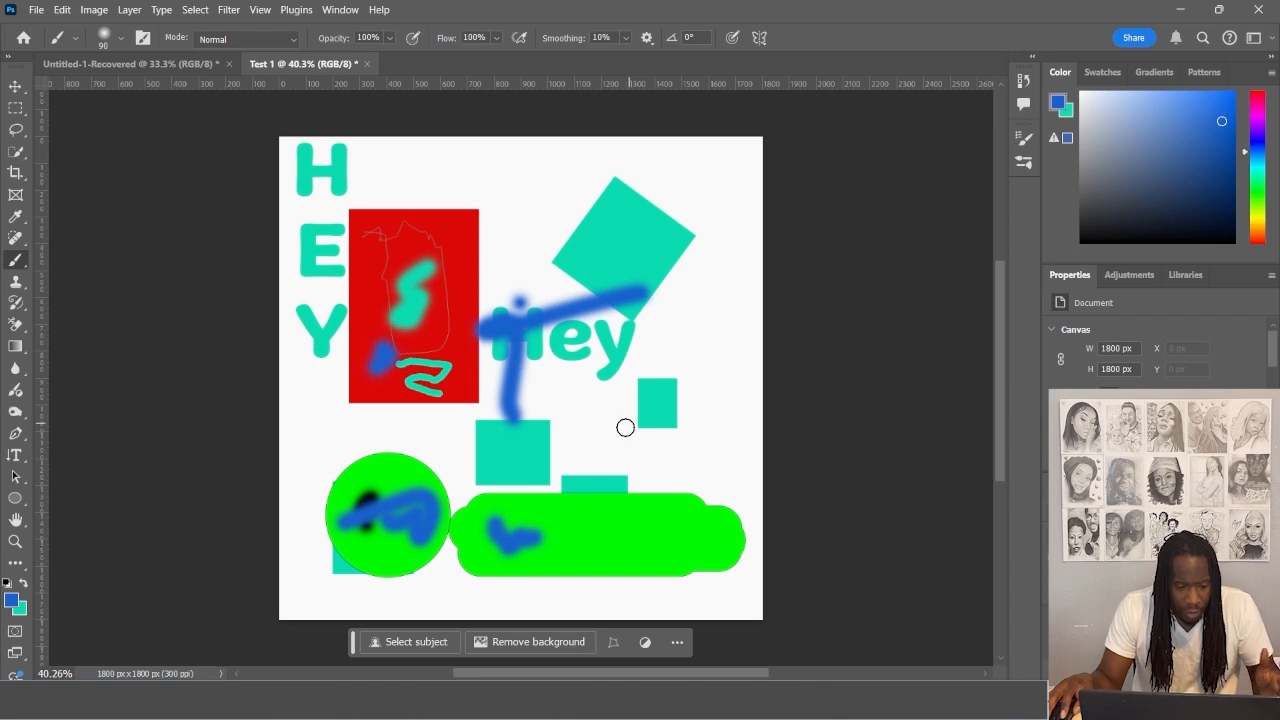
pyautogui.click(16, 654)
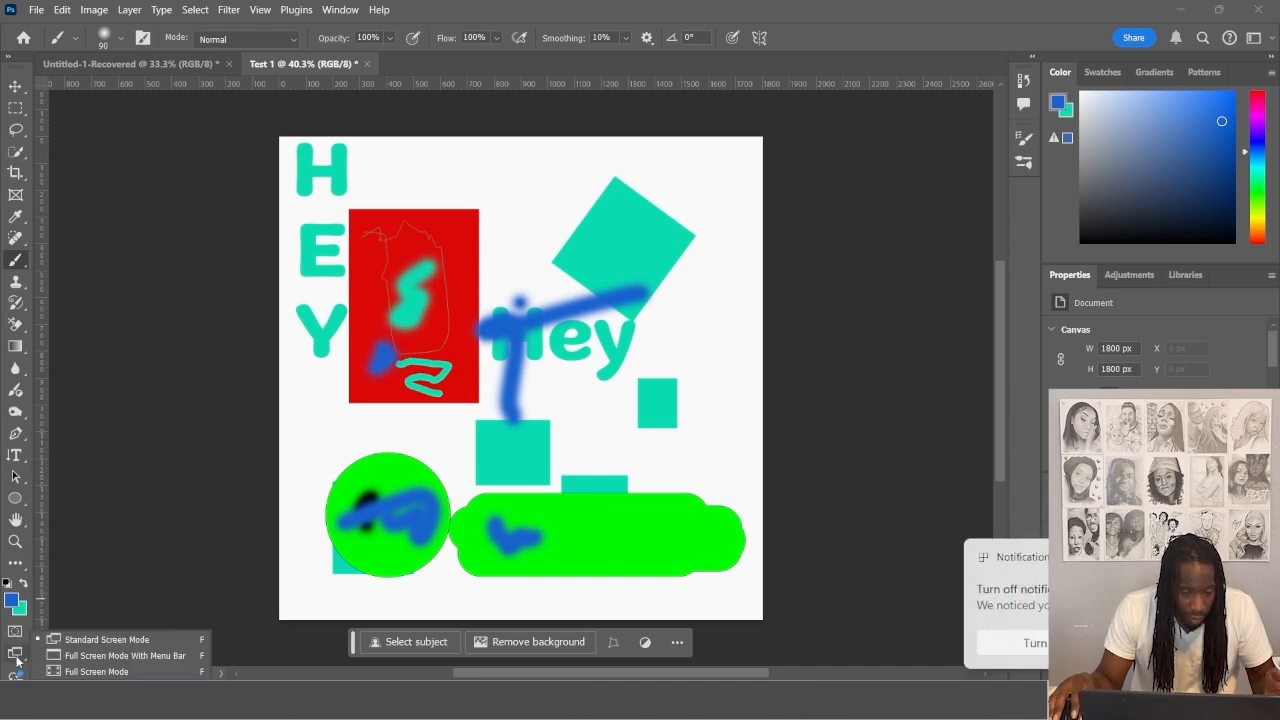
pyautogui.click(129, 641)
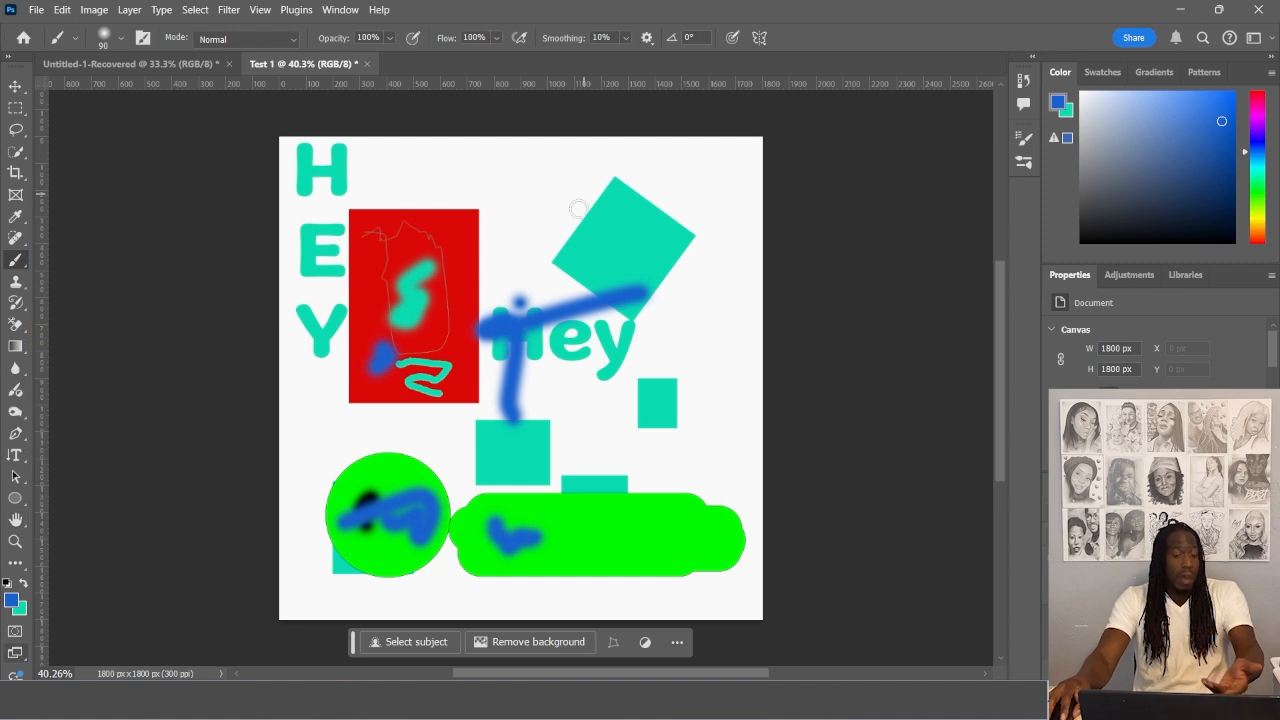
pyautogui.scroll(3, 445, 470)
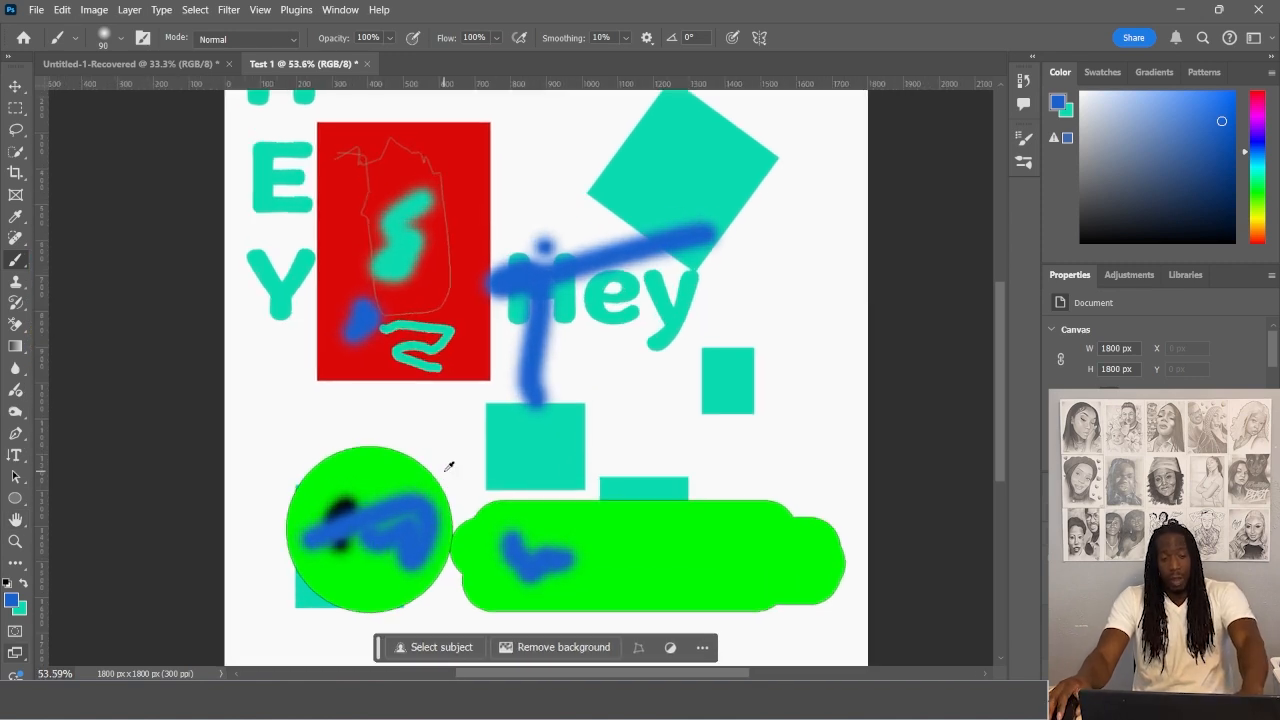
pyautogui.scroll(-3, 445, 469)
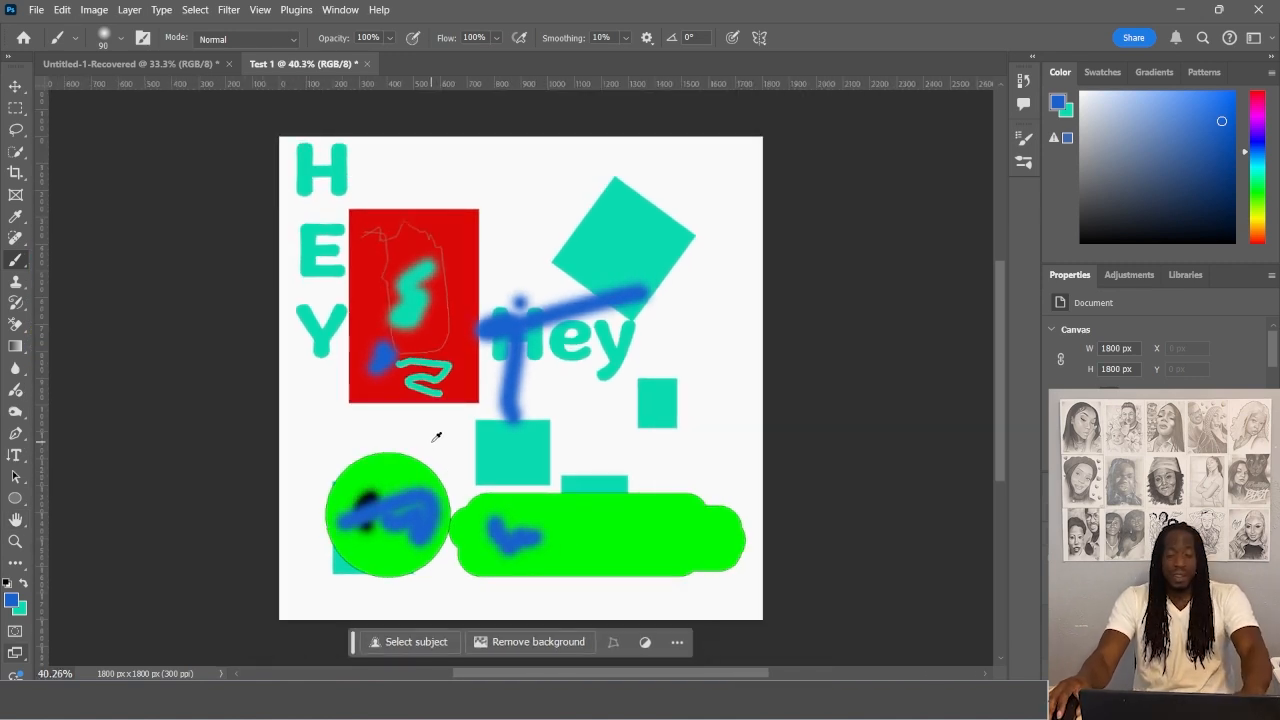